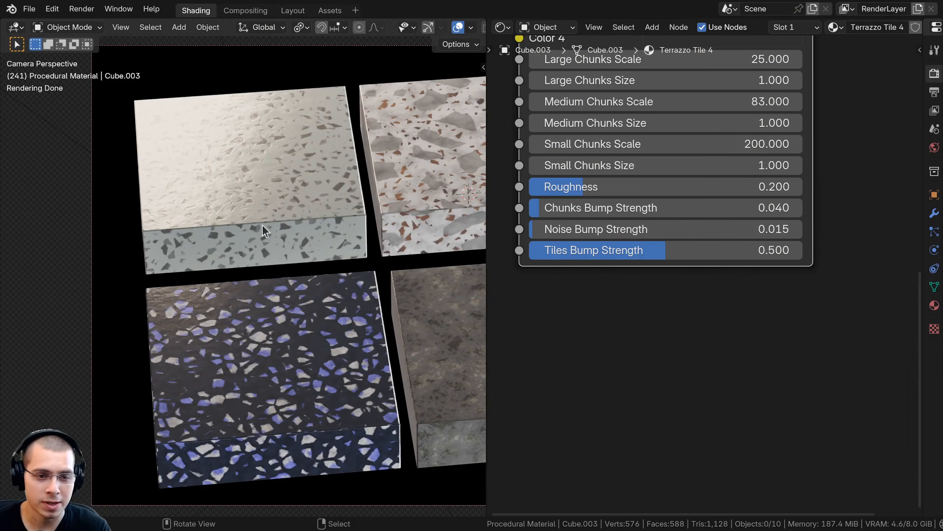
- Look over the terrazzo sample blocks and view the node settings of the Terrazzo Tile 5 and Terrazzo Tile 6 materials
{"action": "middle_click_drag", "start_coordinate": [312, 293], "coordinate": [94, 303], "text": "shift"}
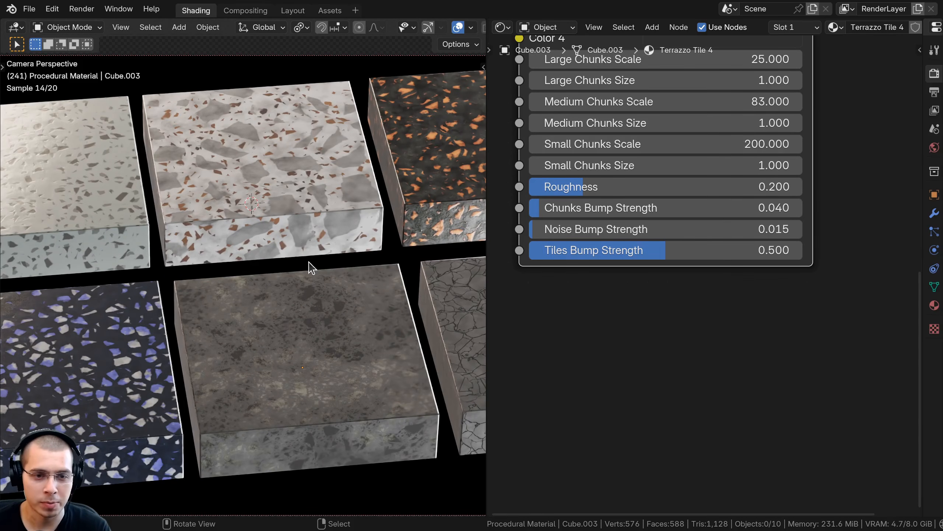
{"action": "middle_click_drag", "start_coordinate": [311, 267], "coordinate": [285, 277], "text": "shift"}
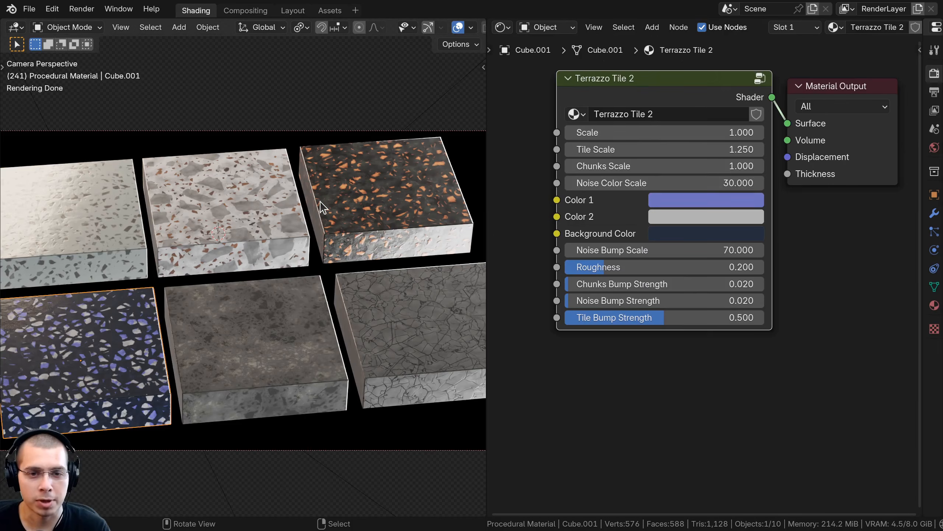
{"action": "left_click", "coordinate": [322, 207]}
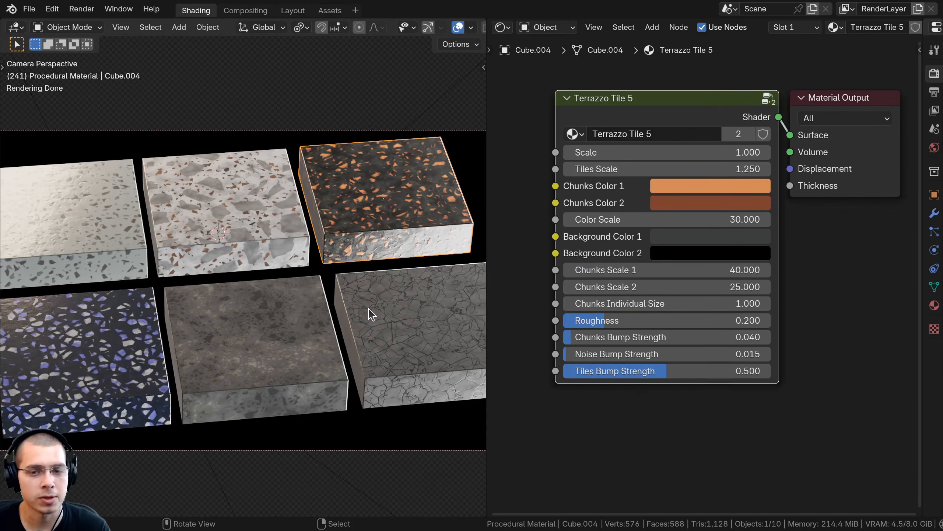
{"action": "left_click", "coordinate": [369, 308]}
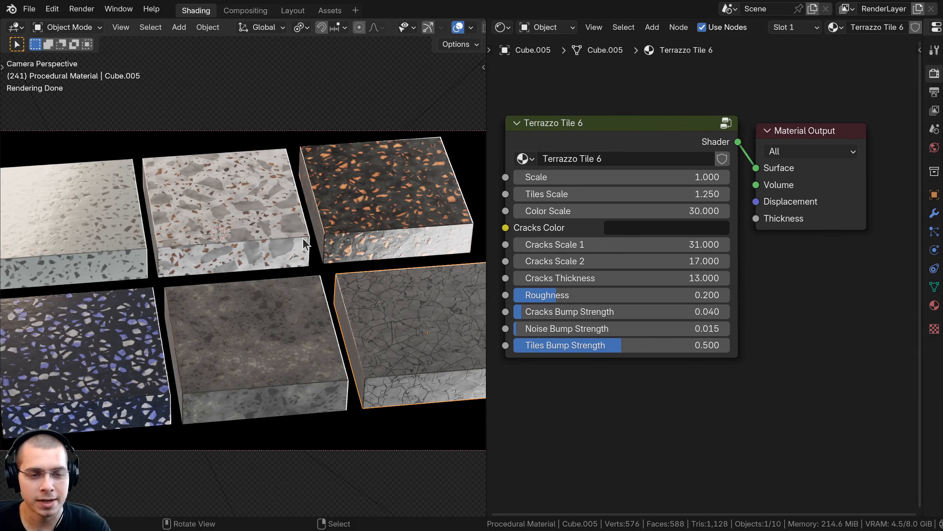
{"action": "middle_click_drag", "start_coordinate": [638, 136], "coordinate": [648, 157]}
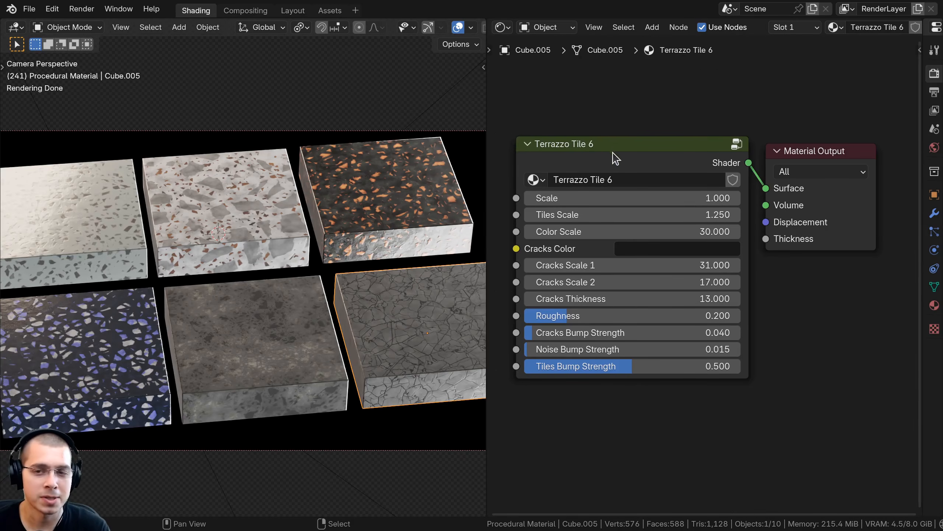
{"action": "middle_click_drag", "start_coordinate": [559, 172], "coordinate": [566, 189]}
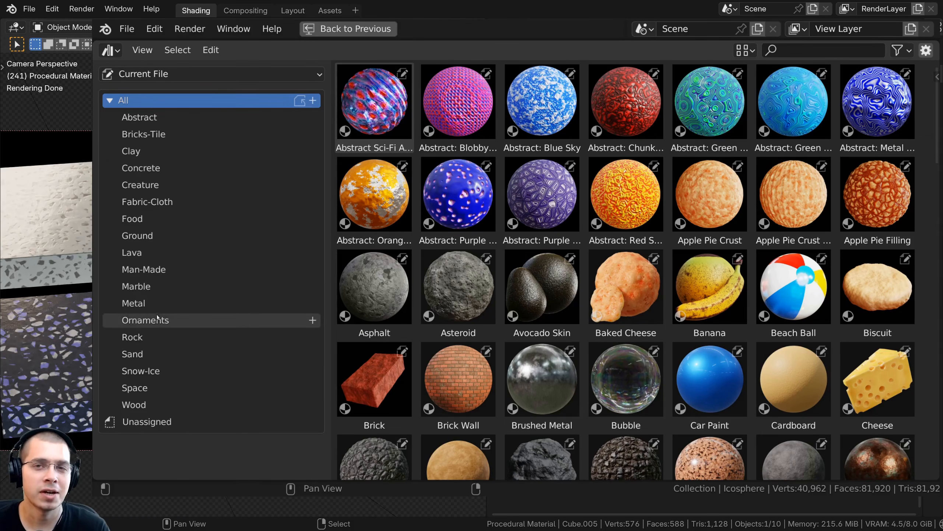
- Browse the material asset library by category, viewing Rock, Lava, Space, Ground and Abstract
{"action": "left_click", "coordinate": [153, 336]}
{"action": "left_click", "coordinate": [147, 256]}
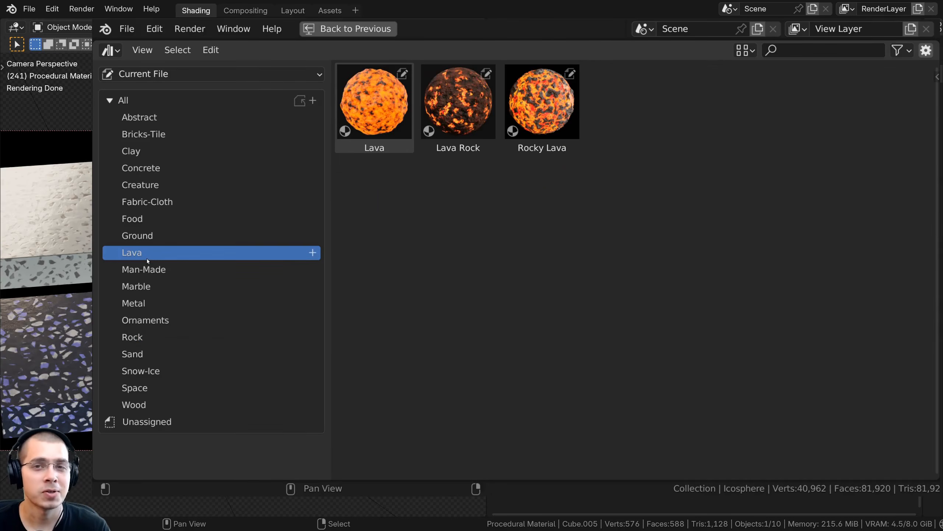
{"action": "left_click", "coordinate": [149, 391]}
{"action": "left_click", "coordinate": [147, 238]}
{"action": "left_click", "coordinate": [192, 120]}
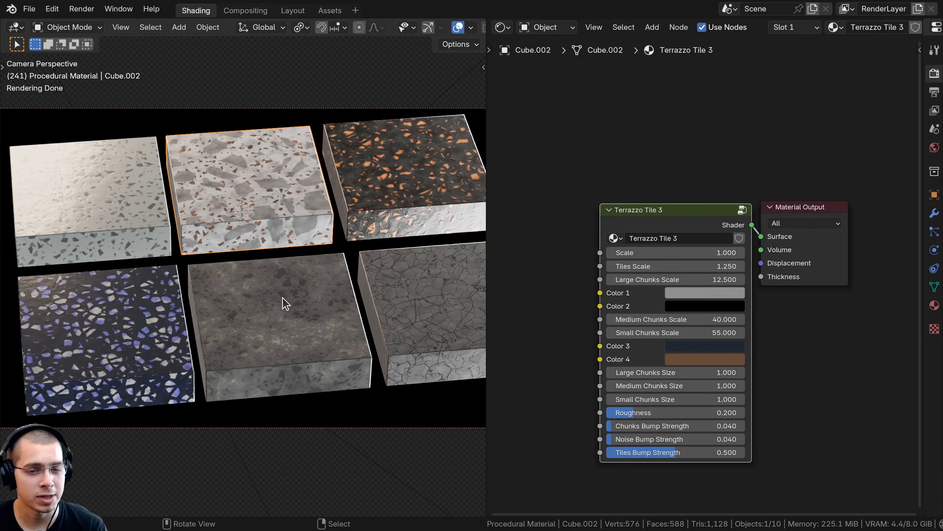
- Compare the node settings of the Terrazzo Tile 4, 3, 1 and 2 materials by selecting their blocks
{"action": "left_click", "coordinate": [285, 303]}
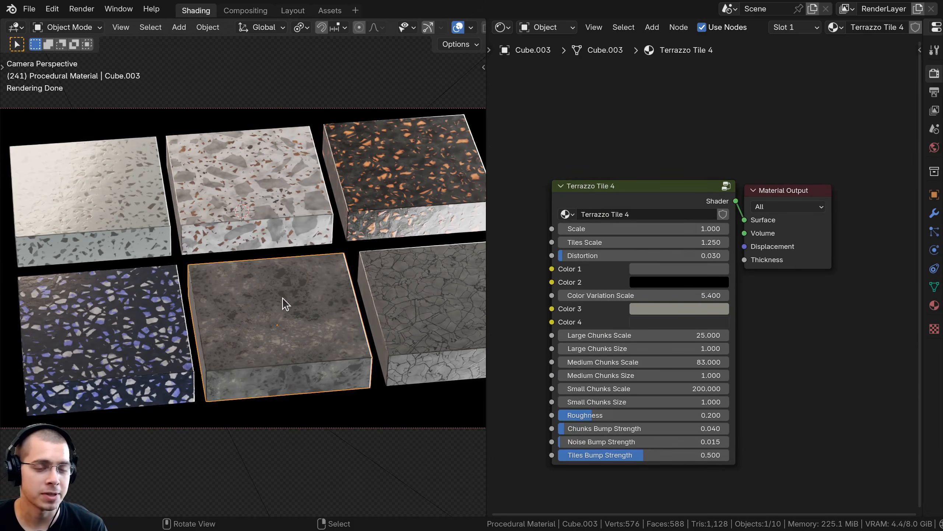
{"action": "left_click", "coordinate": [253, 207]}
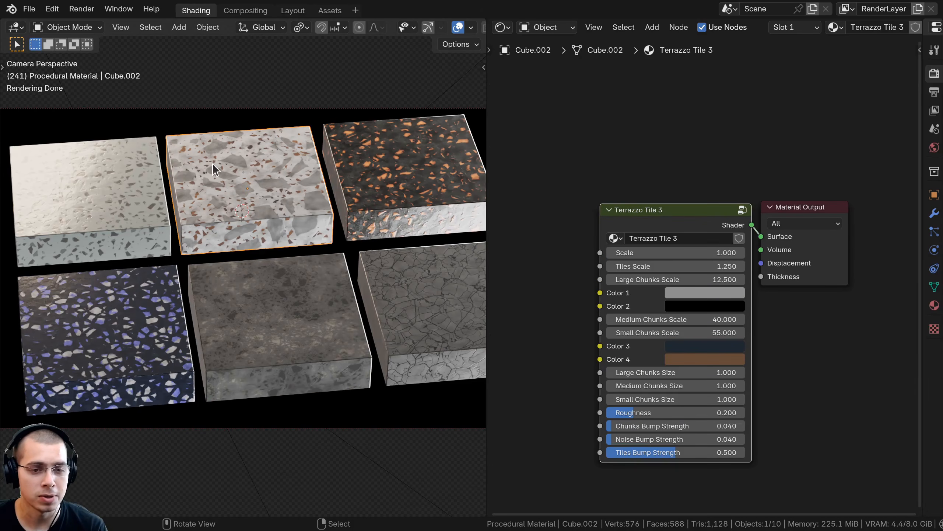
{"action": "left_click", "coordinate": [316, 303]}
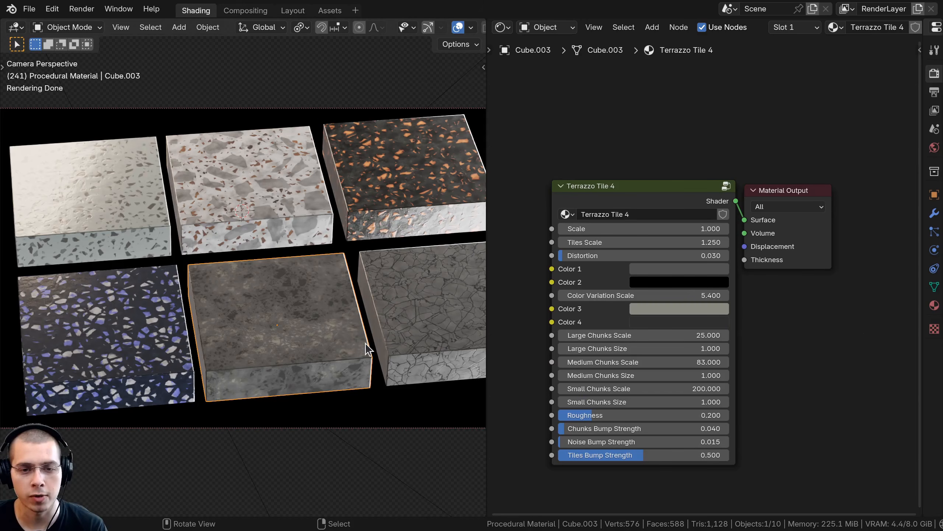
{"action": "left_click", "coordinate": [247, 223]}
{"action": "left_click", "coordinate": [141, 231]}
{"action": "left_click", "coordinate": [150, 327]}
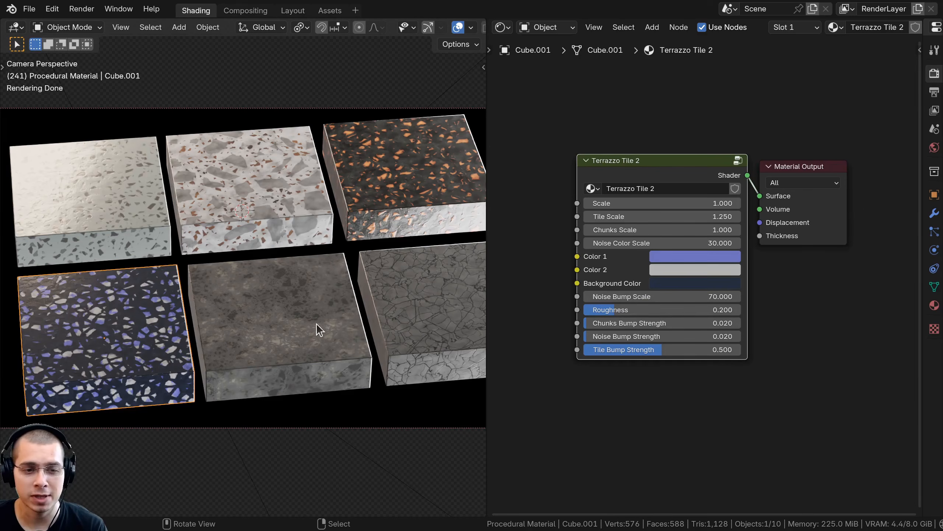
- View the settings of the Terrazzo Tile 4, 6 and 5 blocks, nudging the Terrazzo Tile 5 node slightly
{"action": "left_click", "coordinate": [245, 329]}
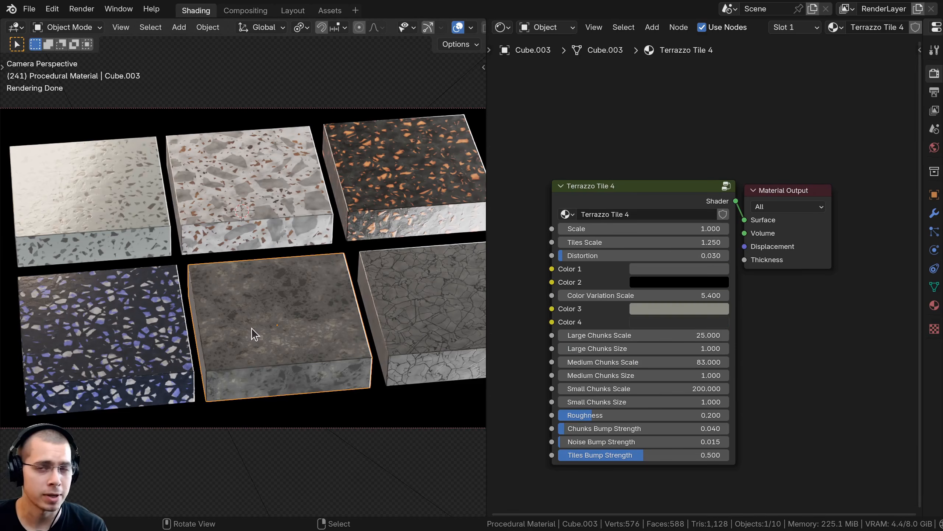
{"action": "left_click", "coordinate": [382, 320]}
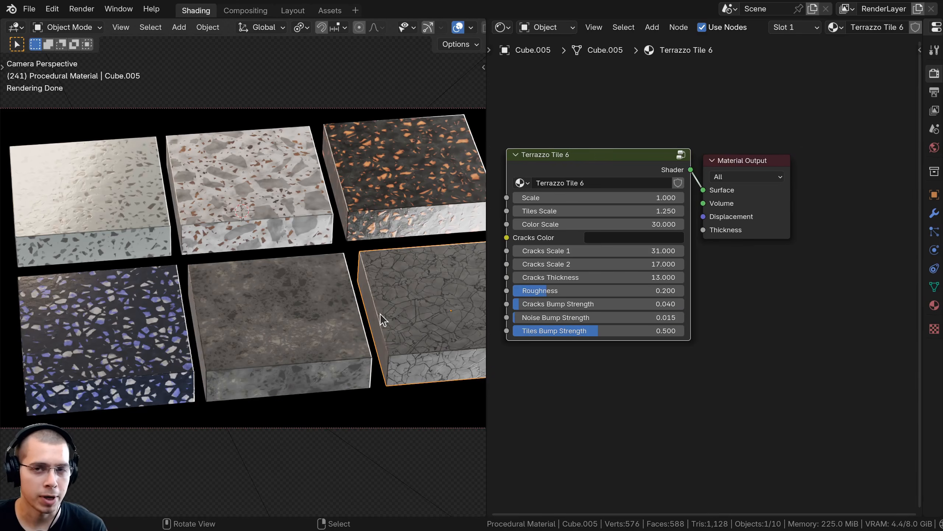
{"action": "left_click", "coordinate": [404, 217]}
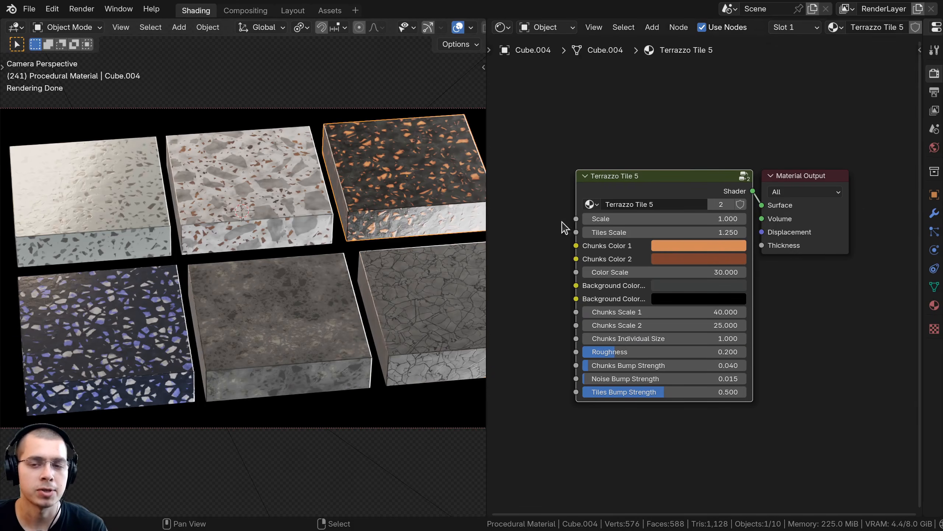
{"action": "left_click_drag", "start_coordinate": [634, 180], "coordinate": [634, 176]}
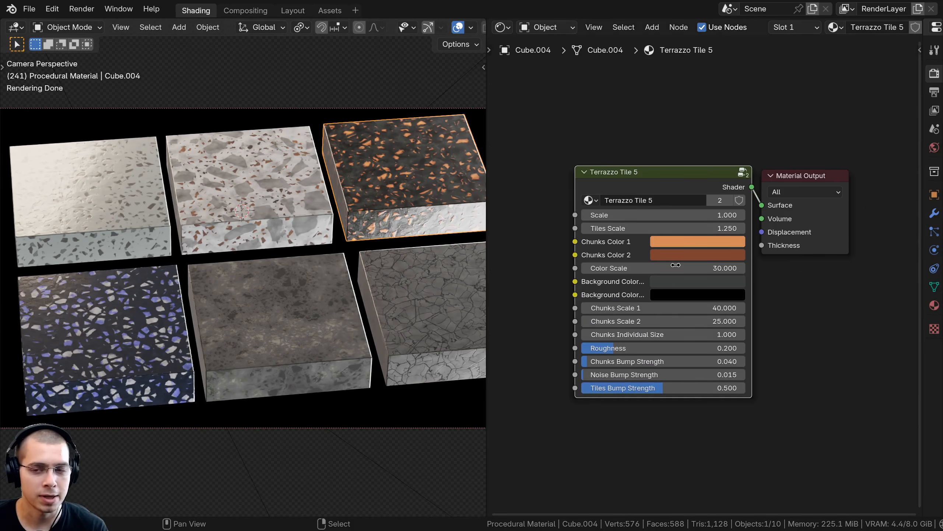
{"action": "left_click_drag", "start_coordinate": [625, 188], "coordinate": [625, 188]}
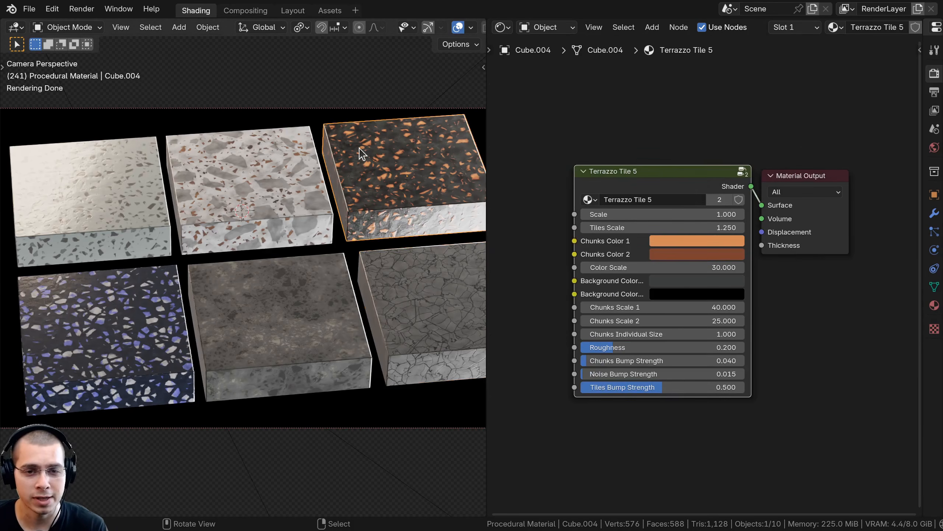
- Select the sample blocks one after another to review the Terrazzo Tile 3, 4, 5 and 6 material settings again
{"action": "left_click", "coordinate": [299, 310]}
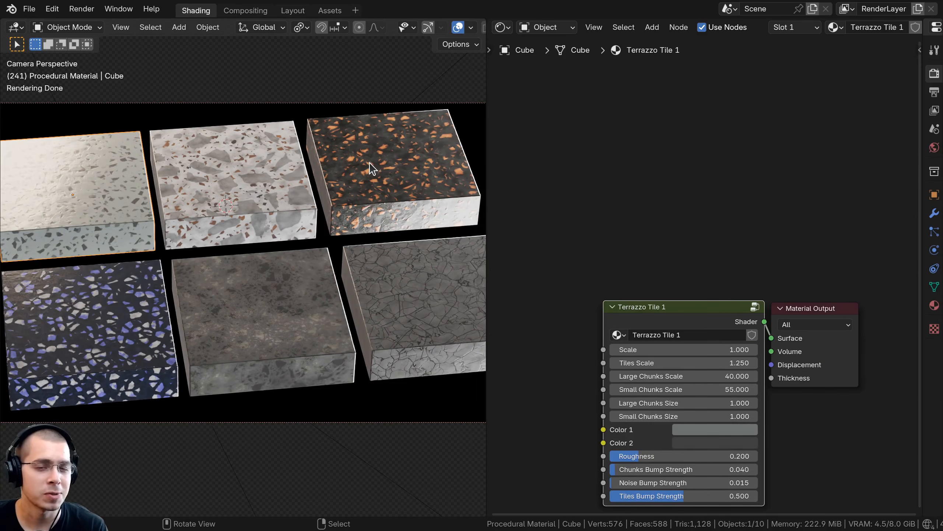
{"action": "left_click", "coordinate": [334, 232]}
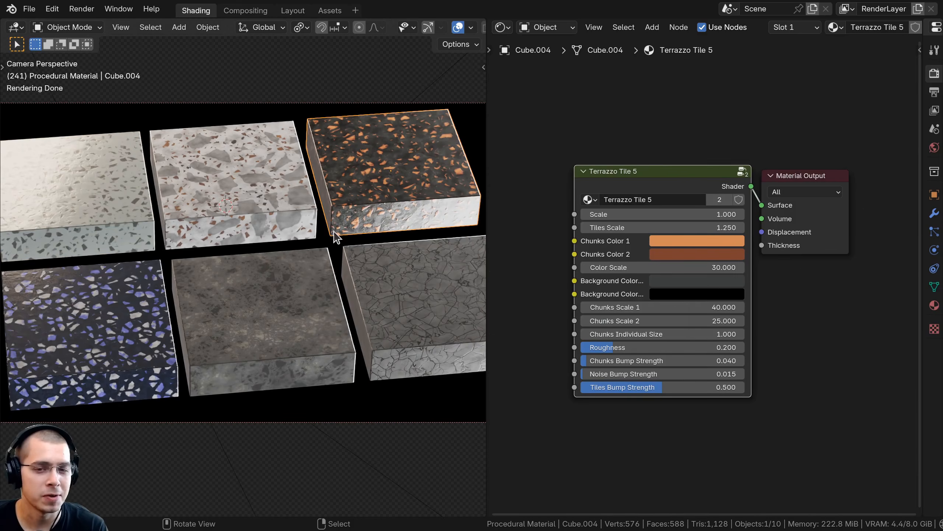
{"action": "left_click", "coordinate": [420, 270]}
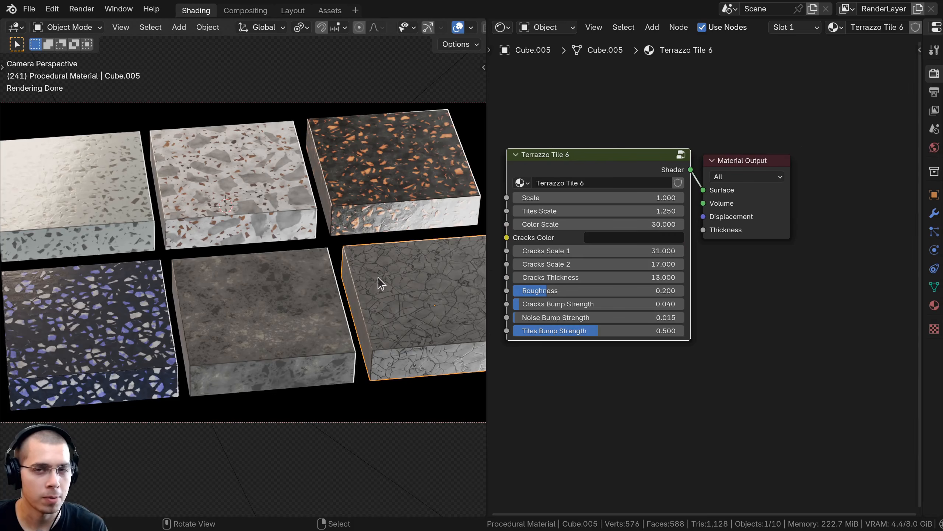
{"action": "left_click", "coordinate": [213, 233]}
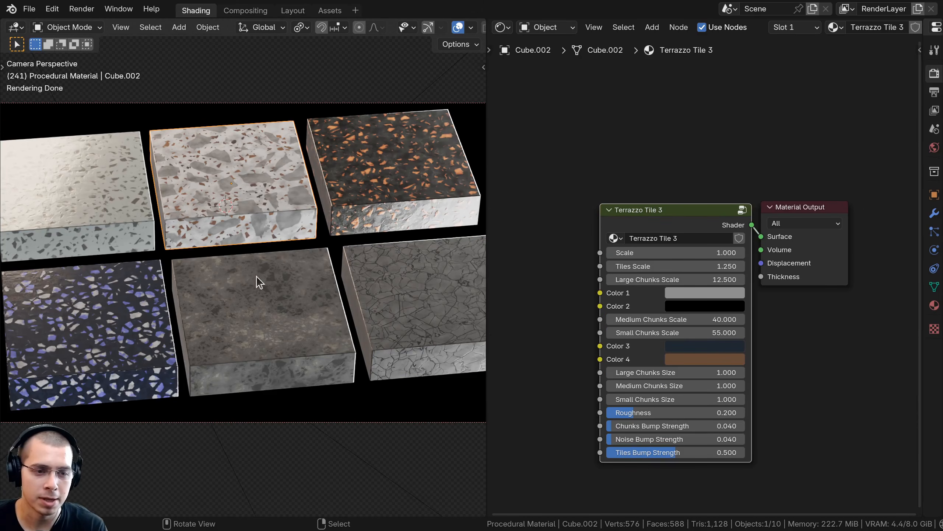
{"action": "left_click", "coordinate": [312, 306]}
{"action": "left_click", "coordinate": [367, 199]}
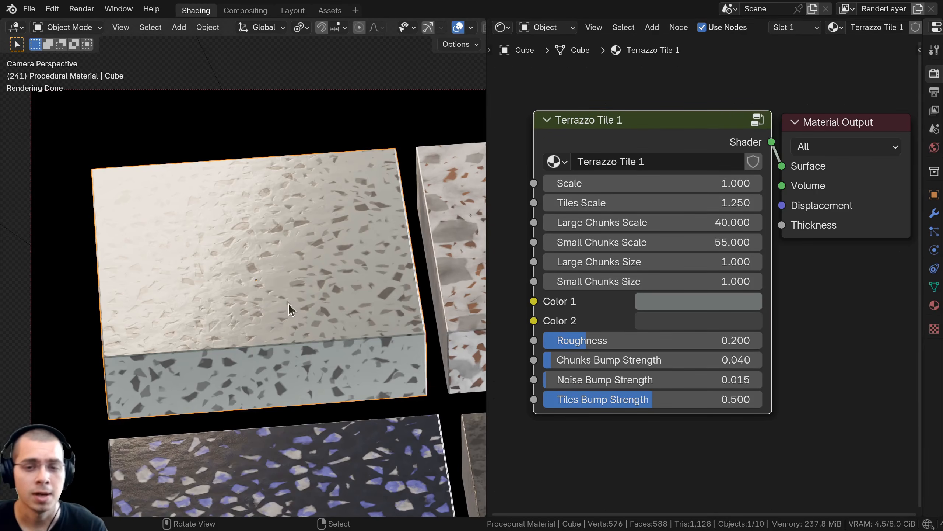
- Try out different scale, chunk scale and chunk size values on the Terrazzo Tile 1 material, discarding each change
{"action": "left_click_drag", "start_coordinate": [632, 139], "coordinate": [630, 138]}
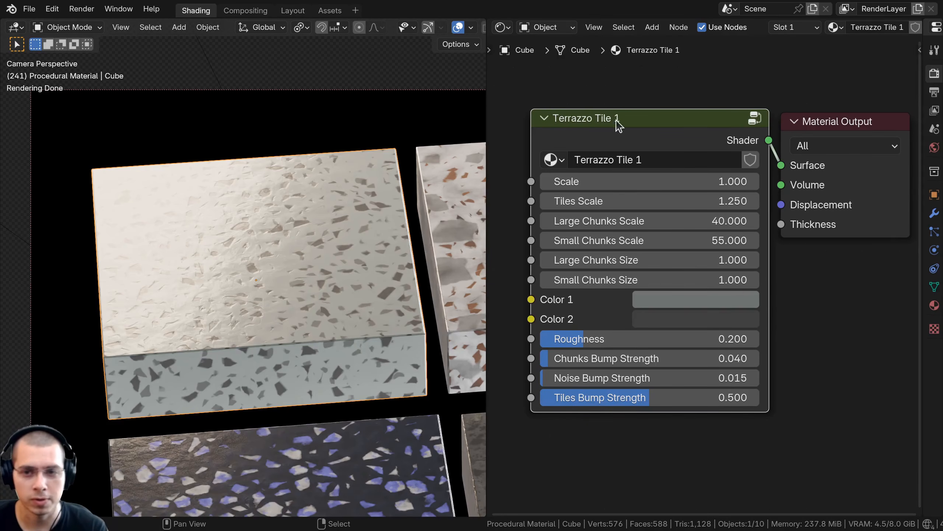
{"action": "left_click_drag", "start_coordinate": [595, 184], "coordinate": [610, 224]}
{"action": "mouse_move", "coordinate": [610, 241]}
{"action": "left_mouse_down"}
{"action": "mouse_move", "coordinate": [638, 240]}
{"action": "mouse_move", "coordinate": [610, 240]}
{"action": "left_mouse_up"}
{"action": "middle_click_drag", "start_coordinate": [647, 289], "coordinate": [626, 255]}
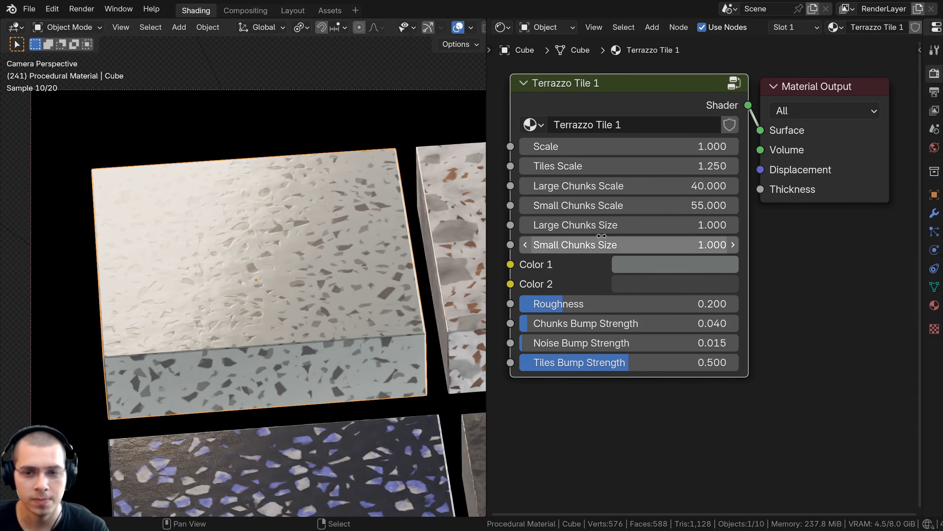
{"action": "mouse_move", "coordinate": [596, 228]}
{"action": "left_mouse_down"}
{"action": "mouse_move", "coordinate": [622, 228]}
{"action": "mouse_move", "coordinate": [596, 224]}
{"action": "mouse_move", "coordinate": [595, 244]}
{"action": "left_mouse_up"}
{"action": "scroll", "coordinate": [638, 256], "scroll_direction": "down", "scroll_amount": 1}
- Try brighter shades for Color 1 and Color 2 of the Terrazzo Tile 1 material, cancelling each change
{"action": "left_click", "coordinate": [638, 257]}
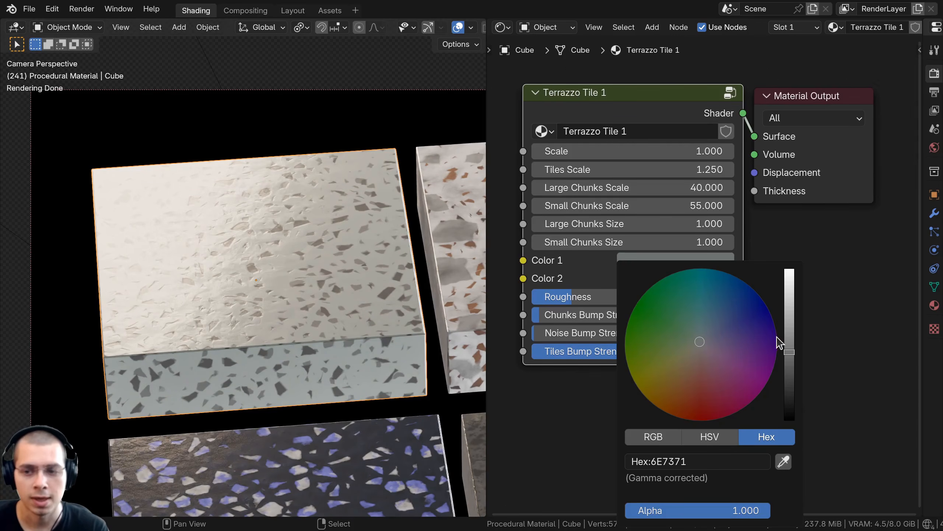
{"action": "mouse_move", "coordinate": [787, 337]}
{"action": "left_mouse_down"}
{"action": "mouse_move", "coordinate": [789, 301]}
{"action": "mouse_move", "coordinate": [789, 354]}
{"action": "mouse_move", "coordinate": [784, 322]}
{"action": "left_mouse_up"}
{"action": "right_click", "coordinate": [785, 323]}
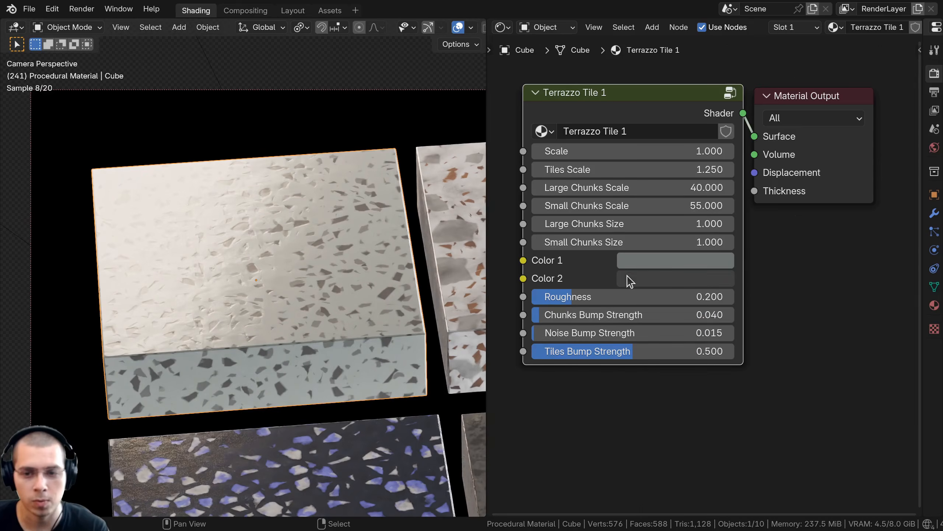
{"action": "left_click", "coordinate": [631, 279]}
{"action": "mouse_move", "coordinate": [790, 140]}
{"action": "left_mouse_down"}
{"action": "mouse_move", "coordinate": [790, 64]}
{"action": "mouse_move", "coordinate": [790, 128]}
{"action": "left_mouse_up"}
{"action": "right_click", "coordinate": [790, 128]}
- Try out different Roughness, Chunks Bump, Noise Bump and Tiles Bump Strength values on the Terrazzo Tile 1 material
{"action": "left_click_drag", "start_coordinate": [572, 298], "coordinate": [628, 296]}
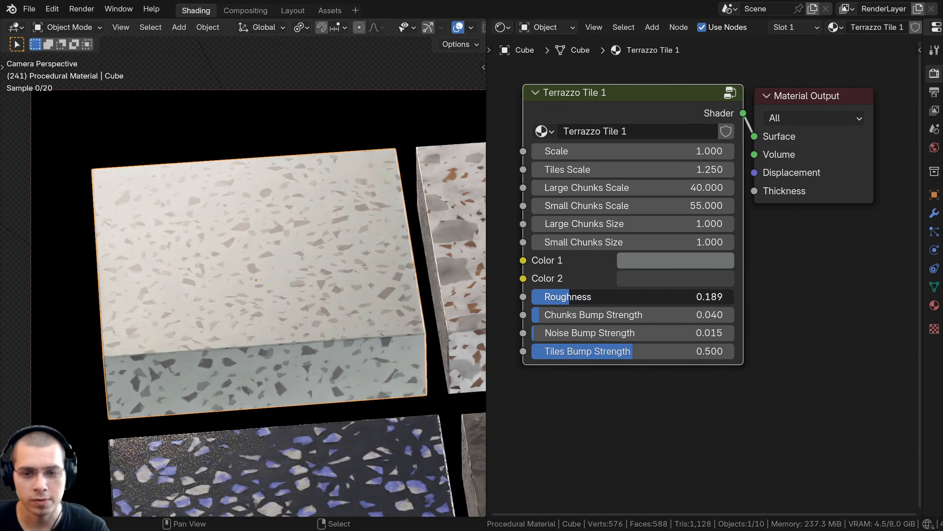
{"action": "left_click_drag", "start_coordinate": [570, 296], "coordinate": [611, 315]}
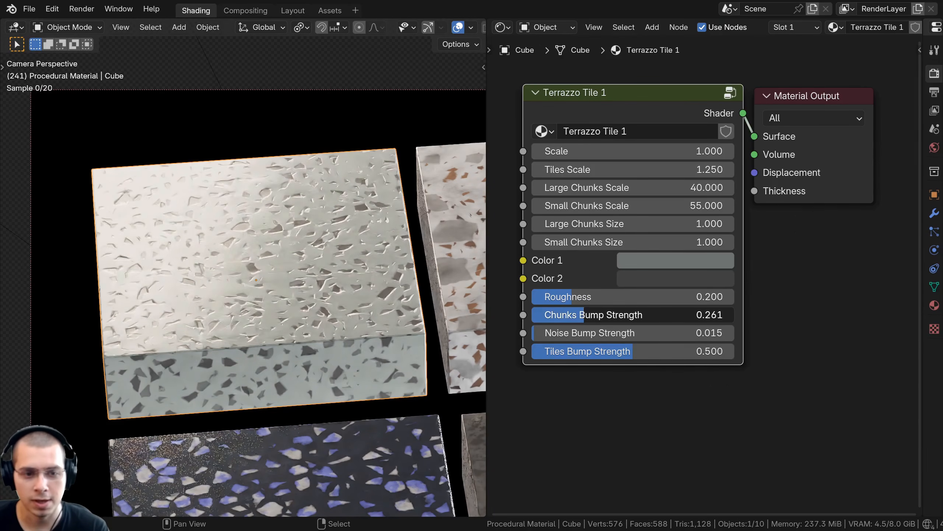
{"action": "right_click", "coordinate": [560, 314]}
{"action": "middle_click_drag", "start_coordinate": [554, 308], "coordinate": [548, 253]}
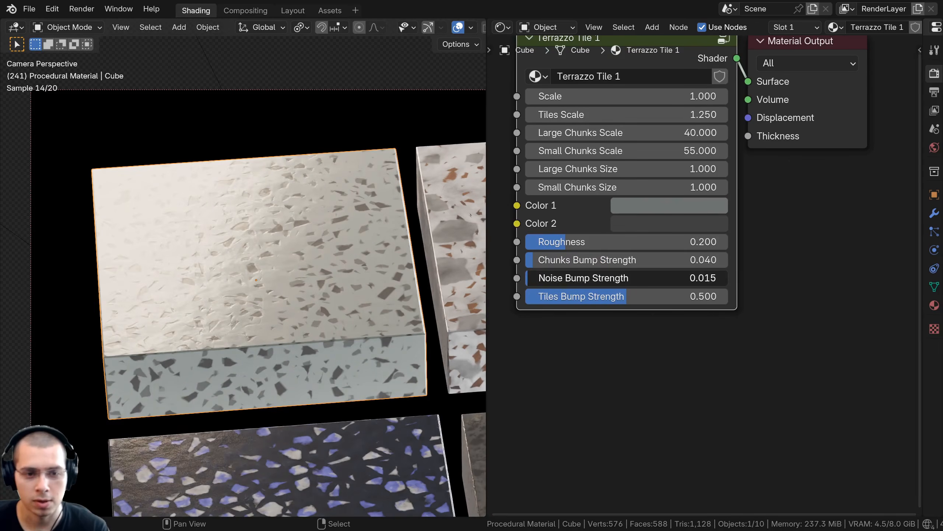
{"action": "mouse_move", "coordinate": [529, 278]}
{"action": "left_mouse_down"}
{"action": "mouse_move", "coordinate": [627, 278]}
{"action": "mouse_move", "coordinate": [529, 278]}
{"action": "mouse_move", "coordinate": [727, 296]}
{"action": "mouse_move", "coordinate": [529, 296]}
{"action": "left_mouse_up"}
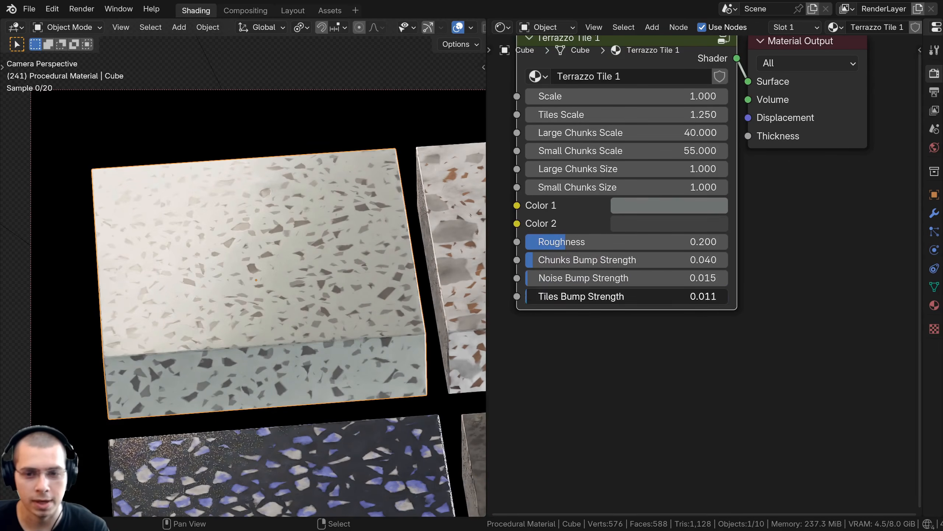
- Select the dark block with blue and grey chunks and frame its Terrazzo Tile 2 node group
{"action": "scroll", "coordinate": [322, 400], "scroll_direction": "down", "scroll_amount": 3}
{"action": "middle_click_drag", "start_coordinate": [322, 400], "coordinate": [323, 271], "text": "shift"}
{"action": "left_click", "coordinate": [308, 316]}
{"action": "scroll", "coordinate": [322, 271], "scroll_direction": "up", "scroll_amount": 3}
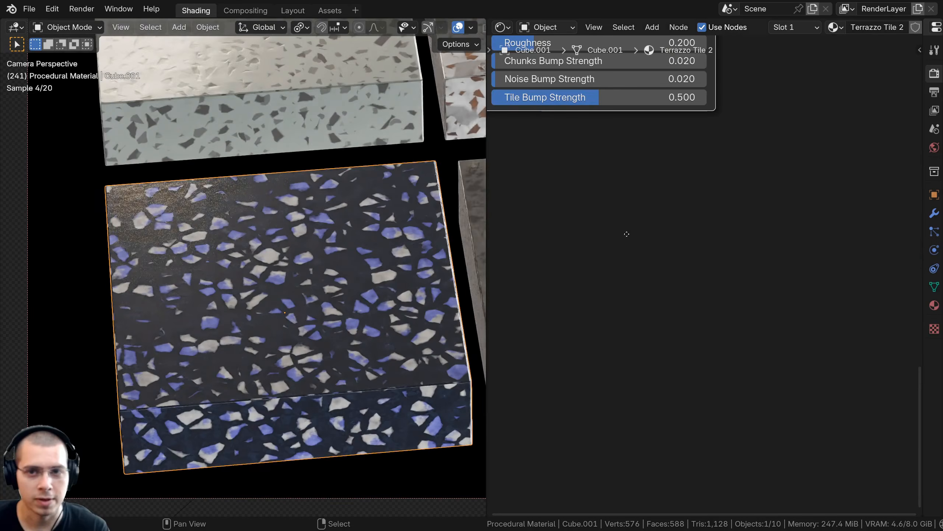
{"action": "middle_click_drag", "start_coordinate": [625, 234], "coordinate": [702, 363]}
{"action": "scroll", "coordinate": [702, 361], "scroll_direction": "down", "scroll_amount": 2}
{"action": "middle_click_drag", "start_coordinate": [617, 286], "coordinate": [597, 292]}
{"action": "middle_click_drag", "start_coordinate": [349, 324], "coordinate": [345, 319], "text": "shift"}
{"action": "middle_click_drag", "start_coordinate": [651, 265], "coordinate": [595, 290]}
{"action": "scroll", "coordinate": [595, 268], "scroll_direction": "up", "scroll_amount": 4}
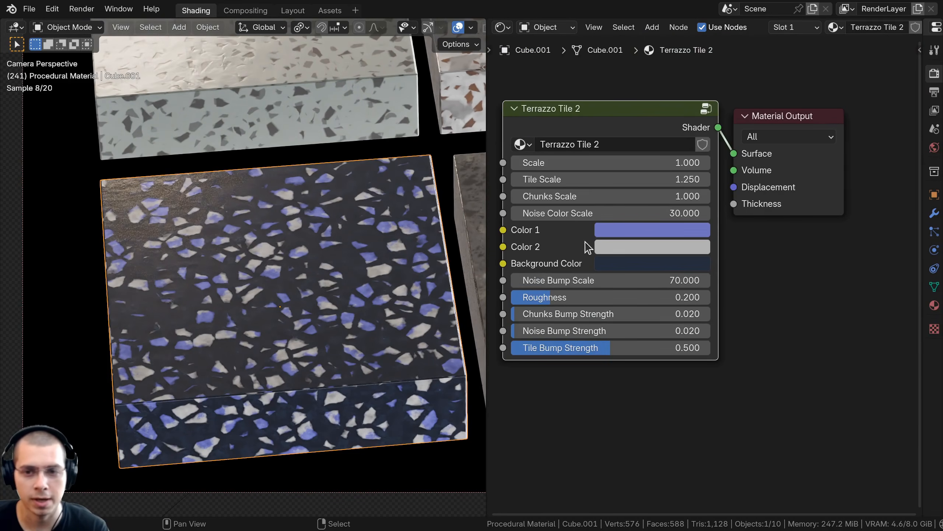
{"action": "scroll", "coordinate": [588, 246], "scroll_direction": "up", "scroll_amount": 1}
{"action": "middle_click_drag", "start_coordinate": [591, 247], "coordinate": [617, 263]}
- Try out different Scale, Tile Scale, Chunks Scale and Noise Color Scale values on the Terrazzo Tile 2 material
{"action": "left_click_drag", "start_coordinate": [605, 172], "coordinate": [627, 226]}
{"action": "right_click", "coordinate": [668, 173]}
{"action": "right_click", "coordinate": [632, 190]}
{"action": "right_click", "coordinate": [632, 209]}
- Try a different brightness for Color 1 of the Terrazzo Tile 2 material without keeping it
{"action": "left_click", "coordinate": [651, 252]}
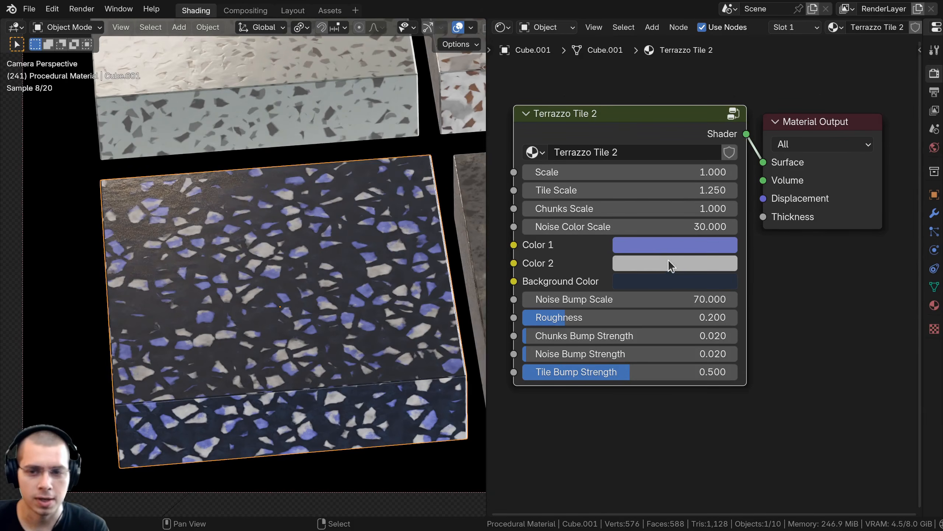
{"action": "left_click", "coordinate": [666, 246]}
{"action": "mouse_move", "coordinate": [787, 304]}
{"action": "left_mouse_down"}
{"action": "mouse_move", "coordinate": [784, 397]}
{"action": "mouse_move", "coordinate": [785, 305]}
{"action": "left_mouse_up"}
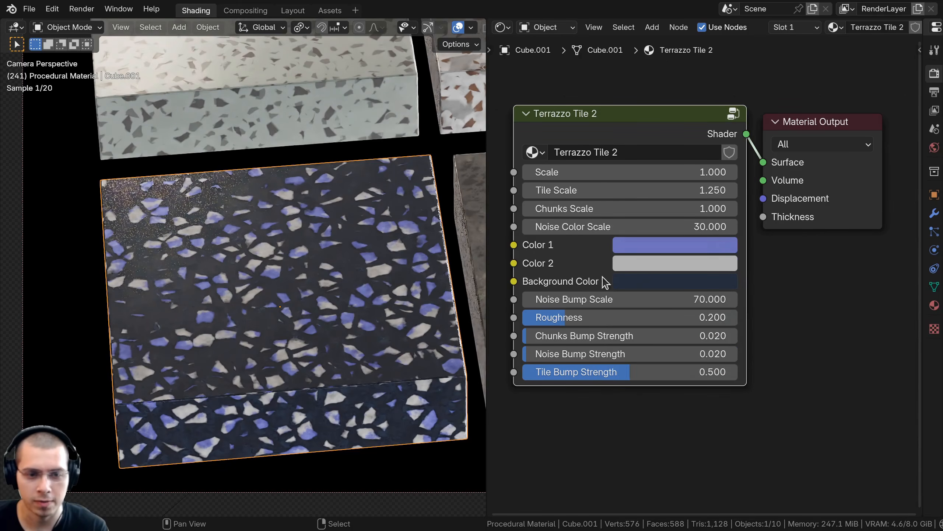
- Try out different Noise Bump Scale, Roughness and Chunks Bump Strength values on the Terrazzo Tile 2 material, discarding the changes
{"action": "middle_click_drag", "start_coordinate": [569, 300], "coordinate": [566, 276]}
{"action": "left_click_drag", "start_coordinate": [572, 279], "coordinate": [650, 311]}
{"action": "left_click_drag", "start_coordinate": [576, 311], "coordinate": [675, 312]}
{"action": "key", "text": "Escape"}
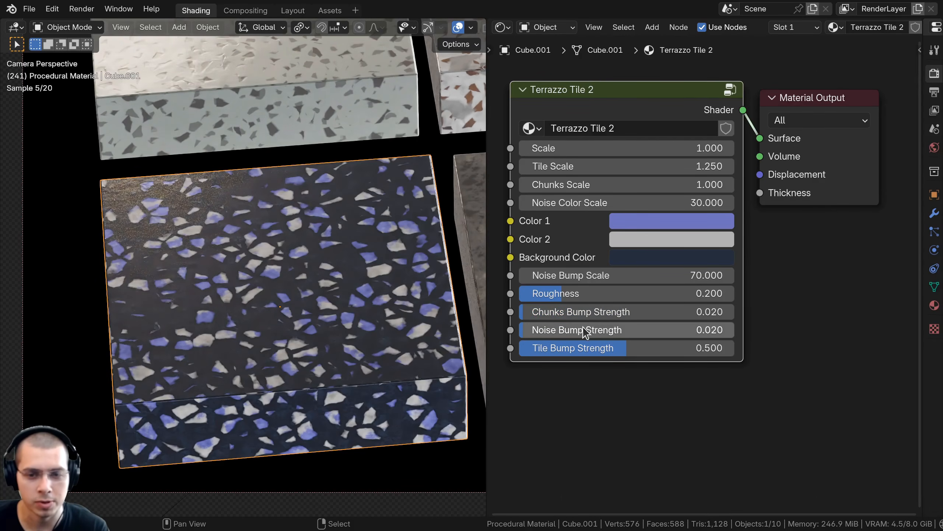
- Try a different Noise Bump Strength on the Terrazzo Tile 2 material without keeping it
{"action": "mouse_move", "coordinate": [583, 326]}
{"action": "left_mouse_down"}
{"action": "mouse_move", "coordinate": [653, 325]}
{"action": "mouse_move", "coordinate": [600, 326]}
{"action": "left_mouse_up"}
{"action": "key", "text": "Escape"}
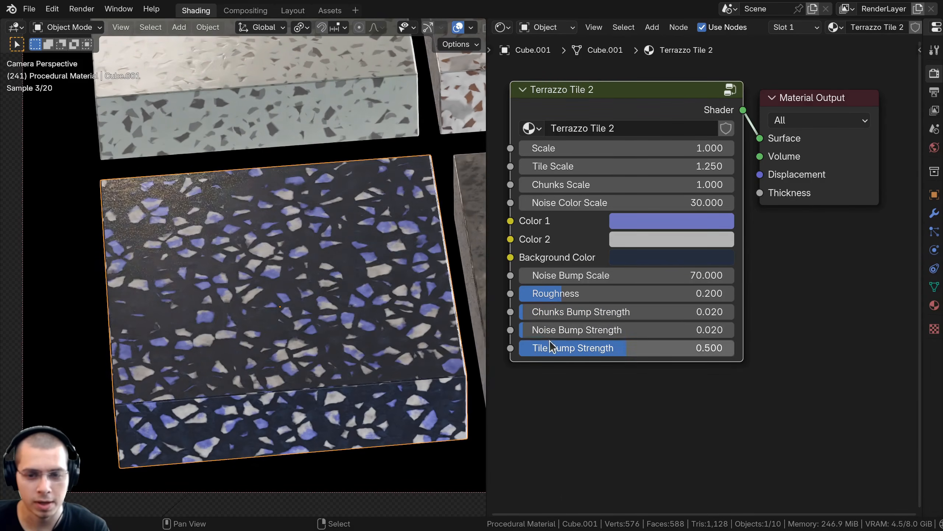
{"action": "scroll", "coordinate": [648, 126], "scroll_direction": "down", "scroll_amount": 2}
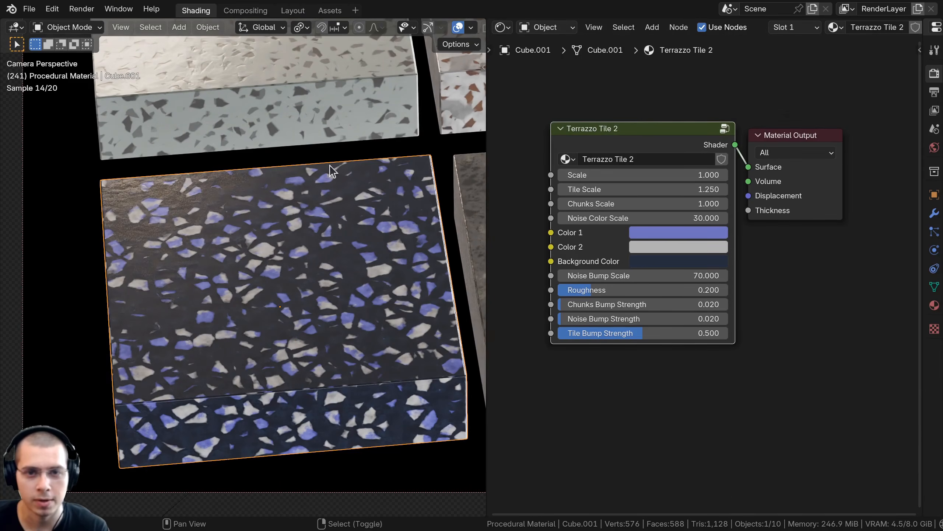
- Select the white block with large grey chunks and frame its Terrazzo Tile 3 node group
{"action": "left_click", "coordinate": [330, 150]}
{"action": "middle_click_drag", "start_coordinate": [330, 165], "coordinate": [265, 224], "text": "shift"}
{"action": "scroll", "coordinate": [266, 225], "scroll_direction": "up", "scroll_amount": 2}
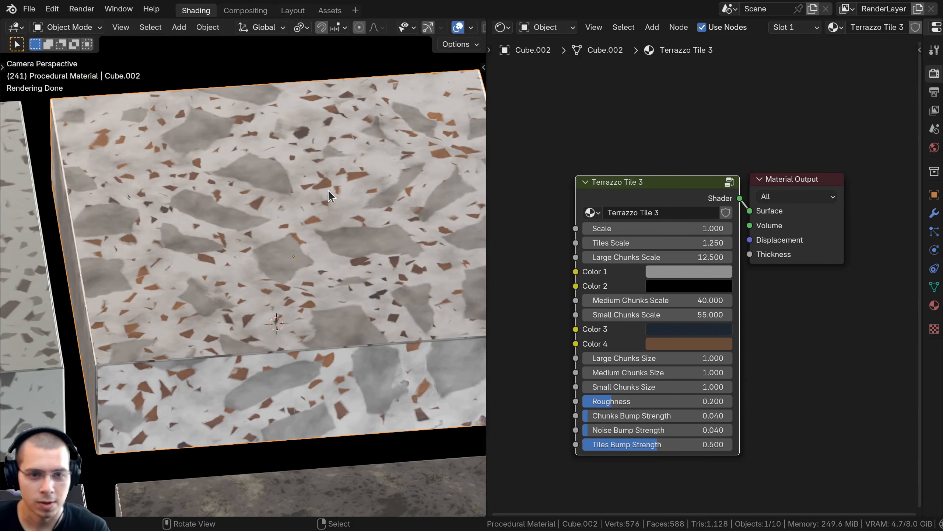
{"action": "key", "text": "Home"}
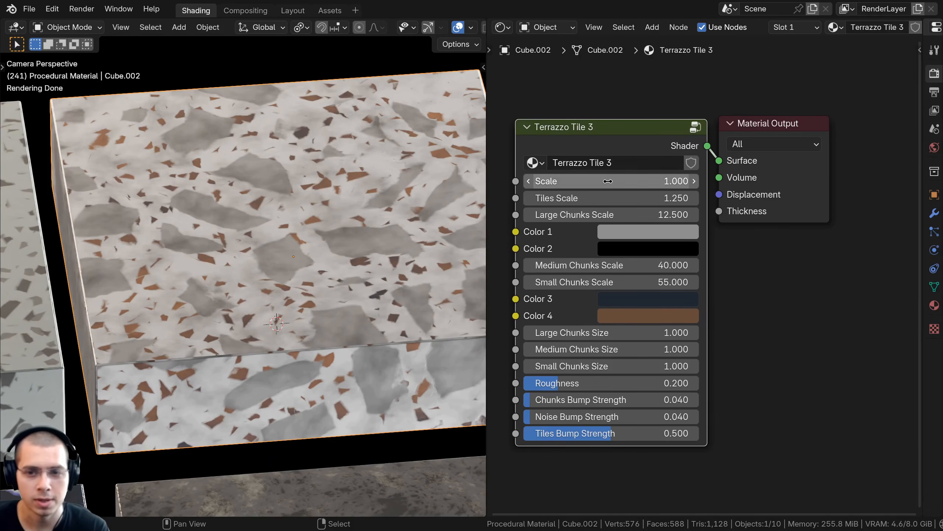
- Try out other scale values and a different Color 1 brightness on the Terrazzo Tile 3 material, discarding the changes
{"action": "left_click_drag", "start_coordinate": [602, 181], "coordinate": [596, 214]}
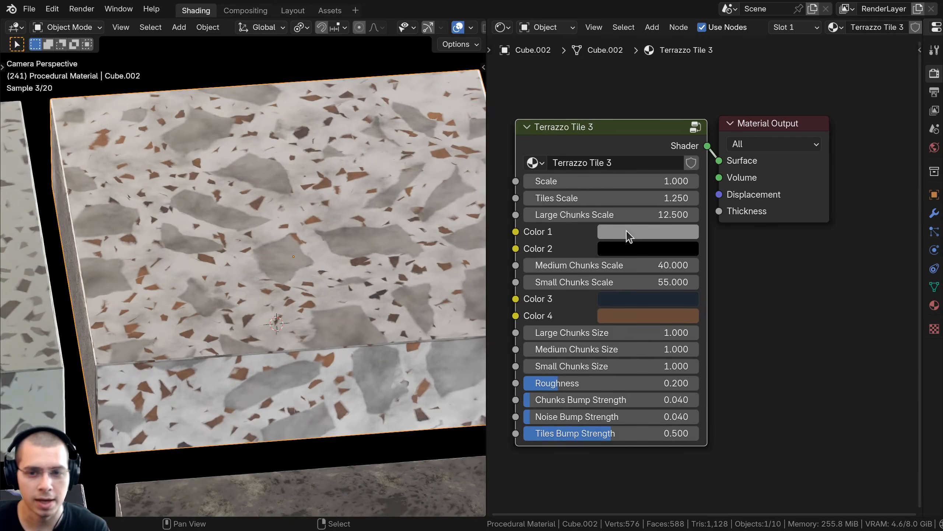
{"action": "left_click", "coordinate": [628, 233]}
{"action": "left_click_drag", "start_coordinate": [756, 295], "coordinate": [756, 329]}
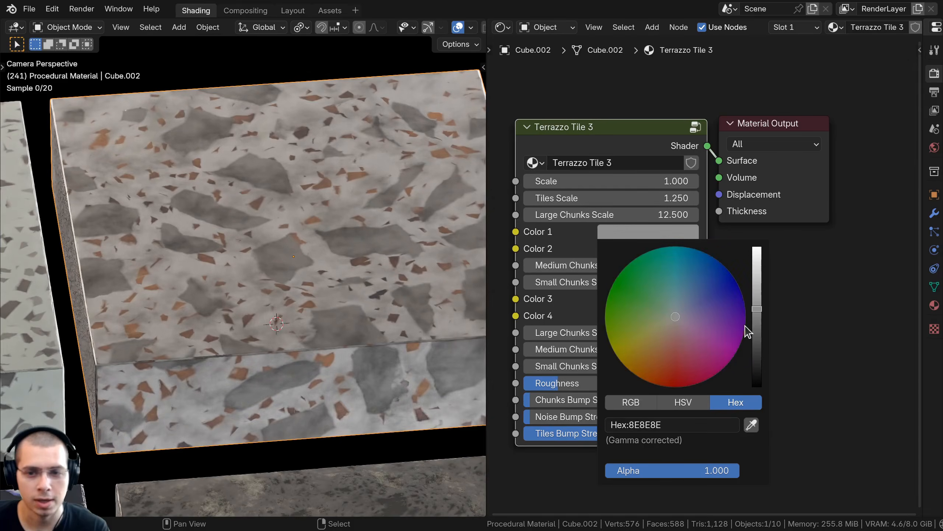
- Try a different Medium Chunks Scale and Color 4 on the Terrazzo Tile 3 material without keeping them
{"action": "middle_click_drag", "start_coordinate": [656, 268], "coordinate": [652, 252]}
{"action": "left_click_drag", "start_coordinate": [652, 254], "coordinate": [780, 271]}
{"action": "middle_click_drag", "start_coordinate": [665, 270], "coordinate": [663, 255]}
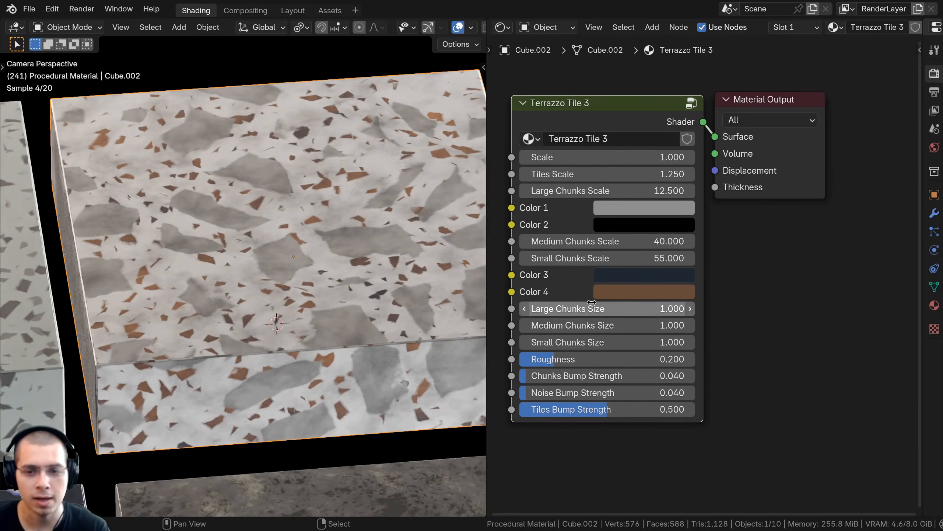
{"action": "left_click", "coordinate": [609, 289]}
{"action": "left_click_drag", "start_coordinate": [665, 179], "coordinate": [612, 150]}
{"action": "key", "text": "Escape"}
- Try out different Large, Medium and Small Chunks Size values on the Terrazzo Tile 3 material, discarding the changes
{"action": "middle_click_drag", "start_coordinate": [590, 326], "coordinate": [593, 308]}
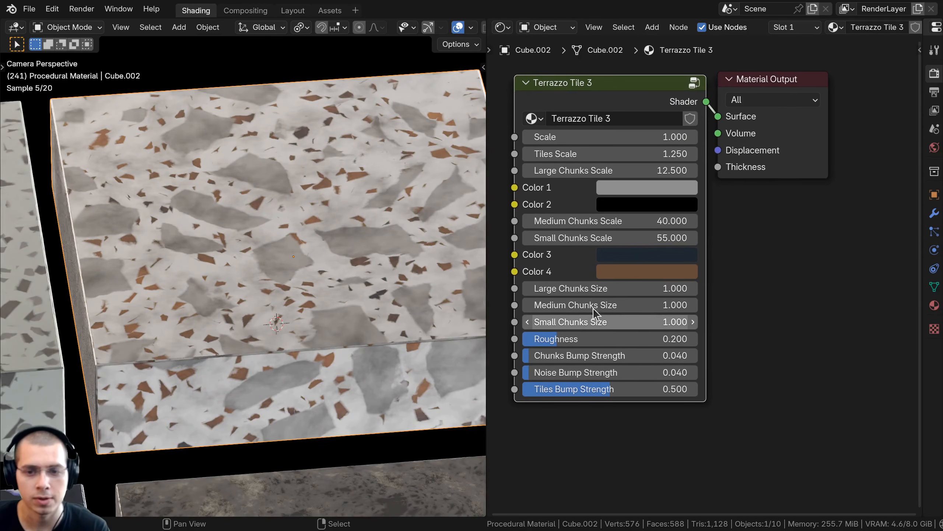
{"action": "left_click_drag", "start_coordinate": [569, 285], "coordinate": [633, 301]}
{"action": "right_click", "coordinate": [569, 285]}
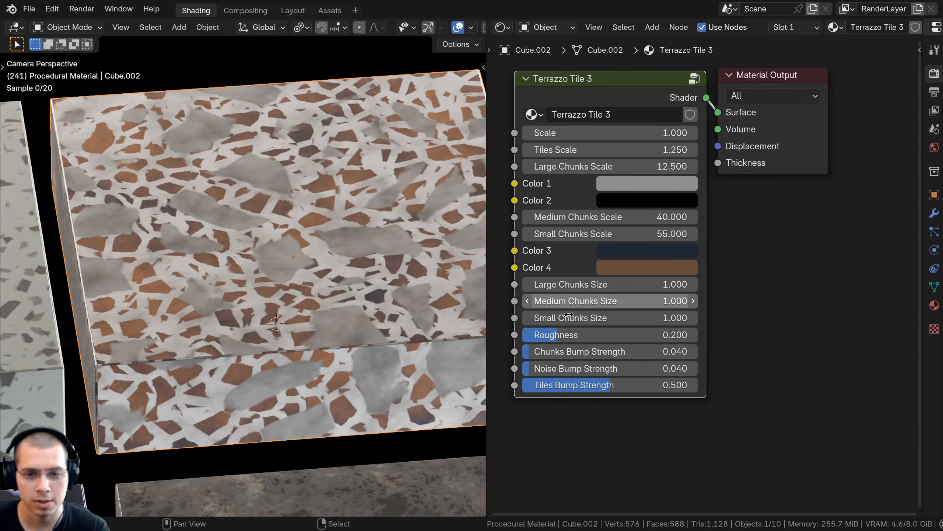
{"action": "left_click_drag", "start_coordinate": [569, 318], "coordinate": [512, 318]}
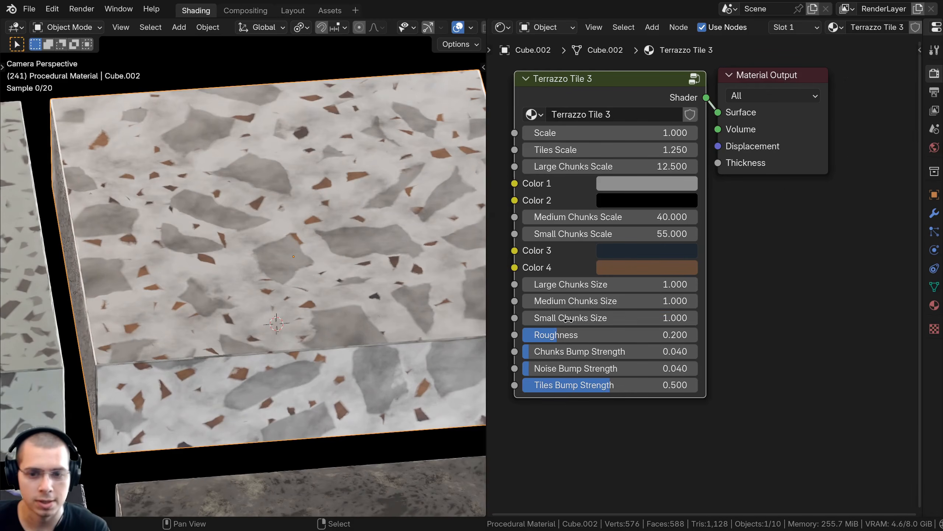
- Try a Chunks Bump Strength of 0.274 on the Terrazzo Tile 3 material and revert it
{"action": "middle_click_drag", "start_coordinate": [569, 332], "coordinate": [567, 326]}
{"action": "left_click_drag", "start_coordinate": [591, 329], "coordinate": [626, 345]}
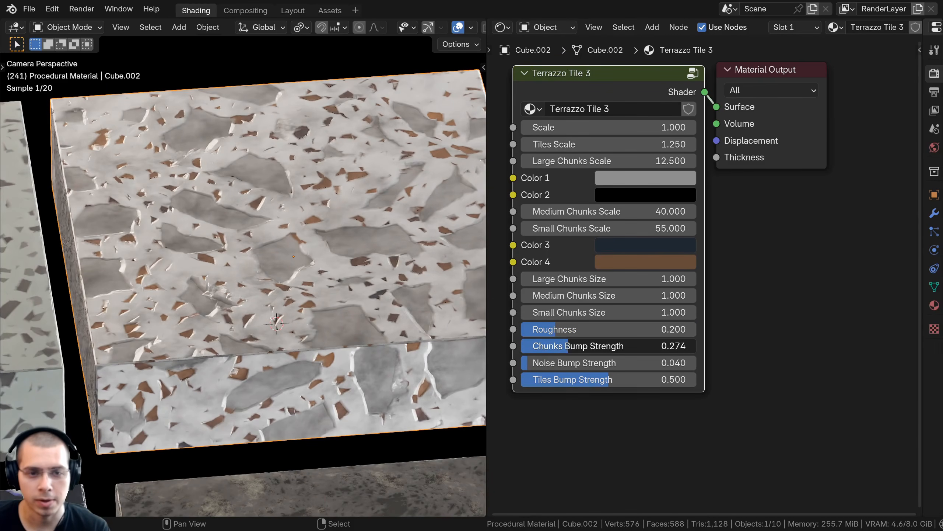
{"action": "key", "text": "ctrl+z"}
- Select the dark grey-brown speckled block and bring its Terrazzo Tile 4 node group into view
{"action": "scroll", "coordinate": [334, 338], "scroll_direction": "down", "scroll_amount": 4}
{"action": "middle_click_drag", "start_coordinate": [334, 338], "coordinate": [303, 190], "text": "shift"}
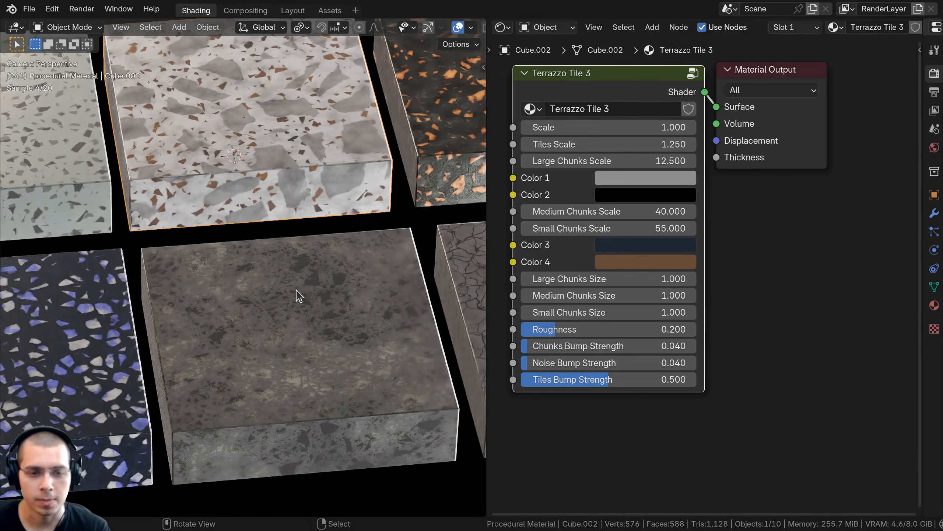
{"action": "left_click", "coordinate": [297, 296]}
{"action": "middle_click_drag", "start_coordinate": [283, 241], "coordinate": [282, 211], "text": "shift"}
{"action": "scroll", "coordinate": [355, 275], "scroll_direction": "up", "scroll_amount": 1}
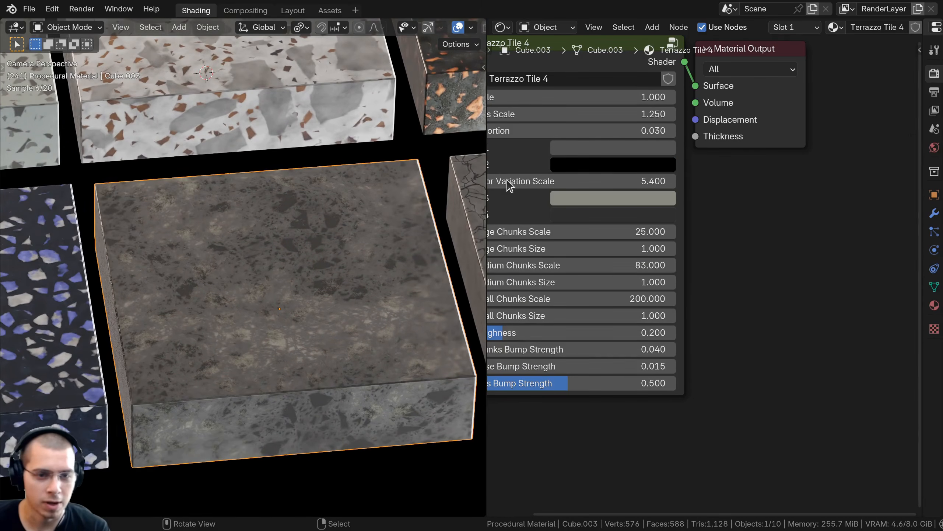
{"action": "middle_click_drag", "start_coordinate": [611, 153], "coordinate": [666, 236]}
- Try out different Scale, Tiles Scale and Distortion values on the Terrazzo Tile 4 material, discarding the changes
{"action": "left_click_drag", "start_coordinate": [616, 181], "coordinate": [686, 180]}
{"action": "right_click", "coordinate": [625, 180]}
{"action": "left_click_drag", "start_coordinate": [617, 198], "coordinate": [709, 197]}
{"action": "right_click", "coordinate": [616, 197]}
{"action": "mouse_move", "coordinate": [609, 214]}
{"action": "left_mouse_down"}
{"action": "mouse_move", "coordinate": [714, 215]}
{"action": "mouse_move", "coordinate": [608, 214]}
{"action": "left_mouse_up"}
- Try a different brightness for Color 1 and the light grey DCDCDC for Color 2 of the Terrazzo Tile 4 material
{"action": "left_click", "coordinate": [683, 231]}
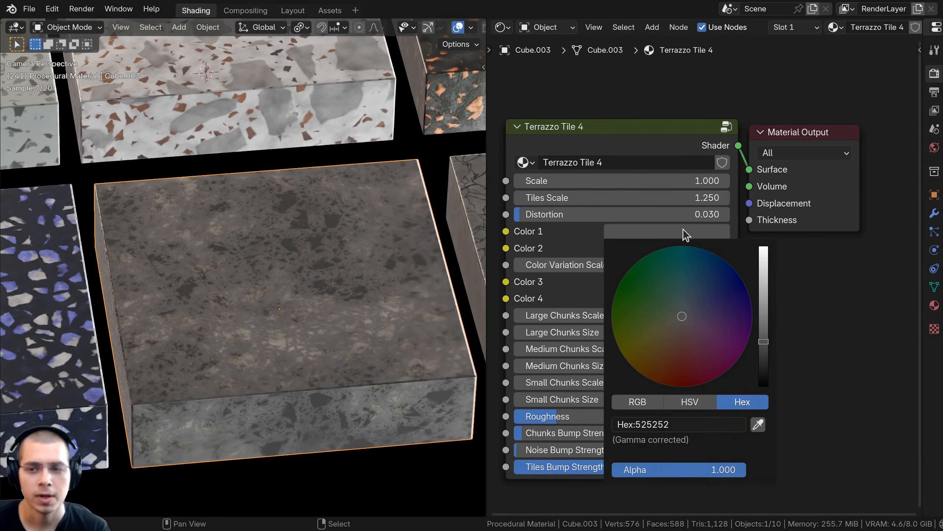
{"action": "left_click_drag", "start_coordinate": [764, 298], "coordinate": [764, 341]}
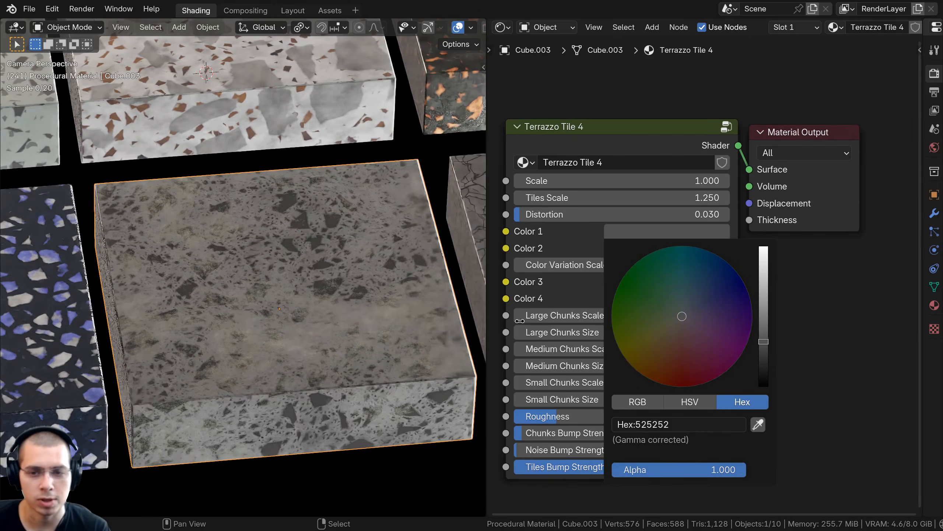
{"action": "left_click", "coordinate": [644, 250]}
{"action": "left_click_drag", "start_coordinate": [764, 402], "coordinate": [763, 282]}
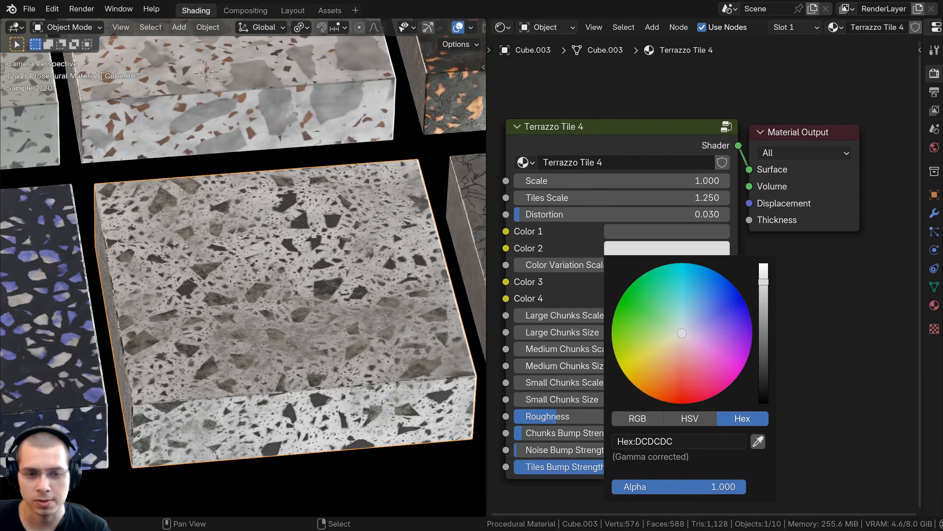
- Try a green tint for Color 2 and further Color 1 and Color 2 variations, and undo the color changes
{"action": "left_click_drag", "start_coordinate": [661, 319], "coordinate": [613, 298]}
{"action": "left_click", "coordinate": [633, 236]}
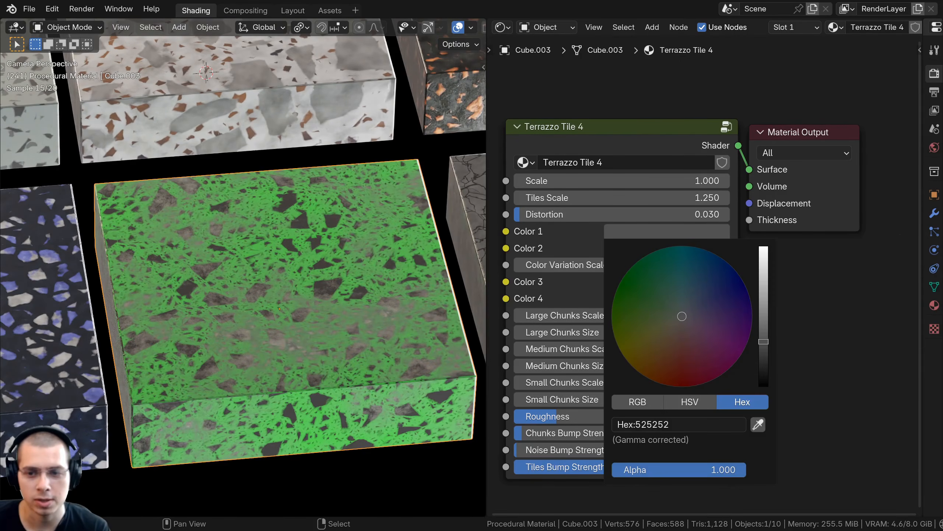
{"action": "left_click", "coordinate": [735, 326]}
{"action": "left_click", "coordinate": [653, 249]}
{"action": "left_click_drag", "start_coordinate": [656, 307], "coordinate": [688, 399]}
{"action": "key", "text": "ctrl+z"}
{"action": "key", "text": "ctrl+z"}
{"action": "key", "text": "ctrl+z"}
- Try a Color Variation Scale of 67.2 and different Color 3 and Color 4 tints on the Terrazzo Tile 4 material, discarding them
{"action": "left_click_drag", "start_coordinate": [655, 265], "coordinate": [733, 264]}
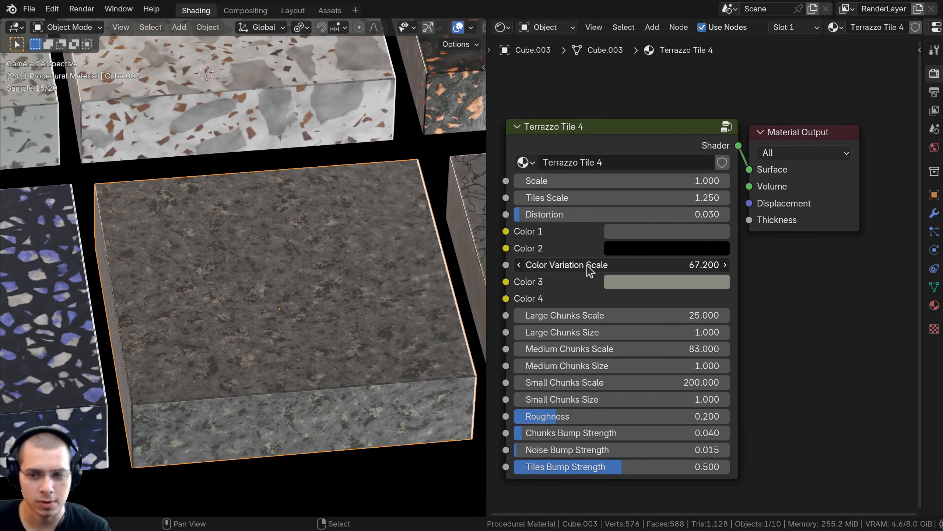
{"action": "key", "text": "ctrl+z"}
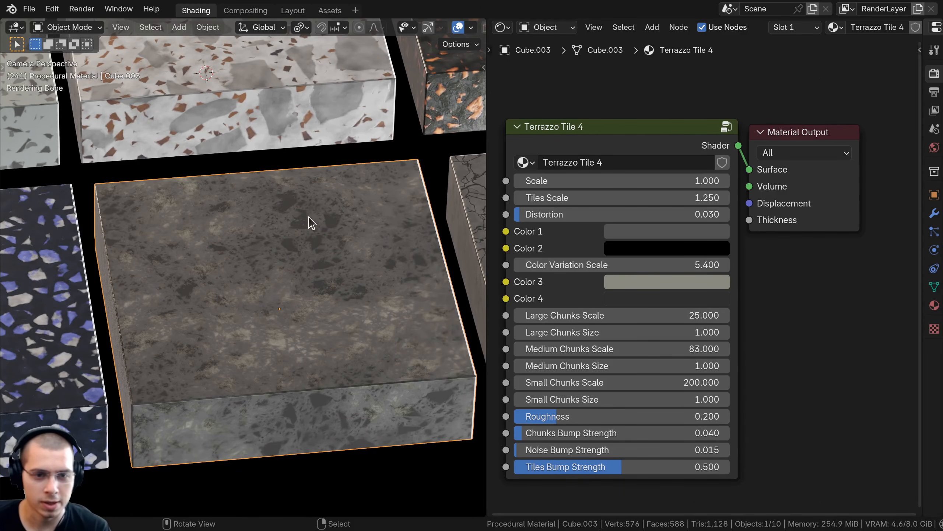
{"action": "left_click", "coordinate": [660, 281]}
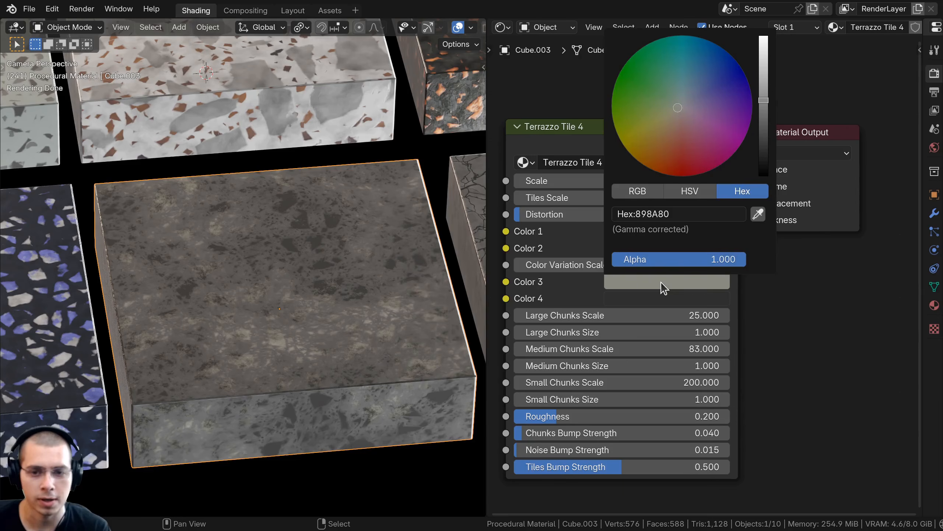
{"action": "left_click", "coordinate": [696, 99]}
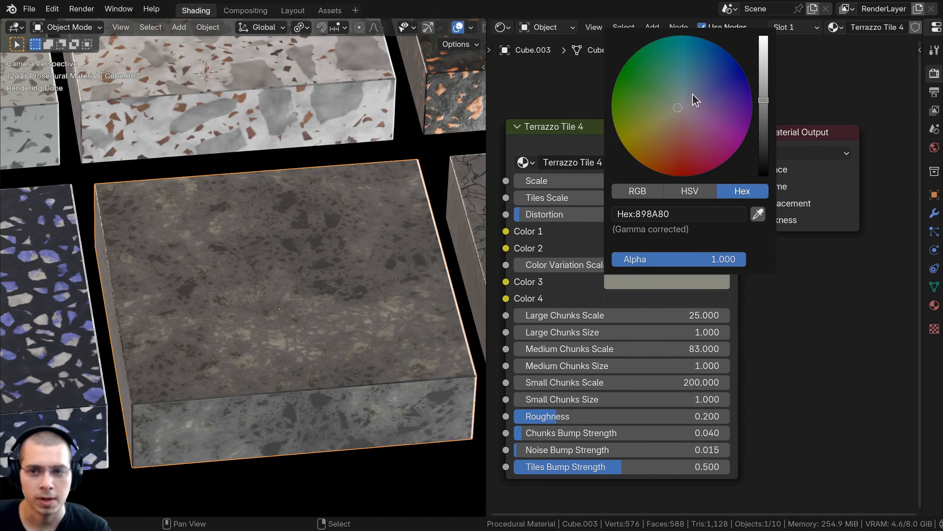
{"action": "left_click", "coordinate": [633, 303]}
{"action": "left_click_drag", "start_coordinate": [674, 120], "coordinate": [680, 174]}
- Try a different Large Chunks Size and a Medium Chunks Scale of 98.2 on the Terrazzo Tile 4 material, undoing both
{"action": "scroll", "coordinate": [675, 167], "scroll_direction": "down", "scroll_amount": 3}
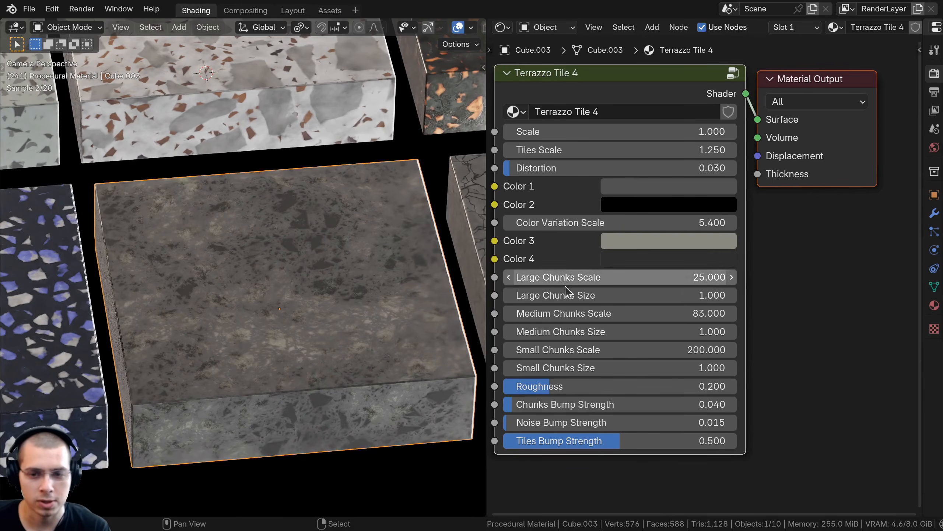
{"action": "left_click_drag", "start_coordinate": [563, 294], "coordinate": [580, 294]}
{"action": "key", "text": "ctrl+z"}
{"action": "middle_click_drag", "start_coordinate": [572, 313], "coordinate": [593, 289]}
{"action": "scroll", "coordinate": [593, 289], "scroll_direction": "up", "scroll_amount": 1}
{"action": "mouse_move", "coordinate": [593, 288]}
{"action": "left_mouse_down"}
{"action": "mouse_move", "coordinate": [631, 289]}
{"action": "mouse_move", "coordinate": [597, 307]}
{"action": "mouse_move", "coordinate": [595, 289]}
{"action": "left_mouse_up"}
{"action": "key", "text": "ctrl+z"}
{"action": "key", "text": "ctrl+z"}
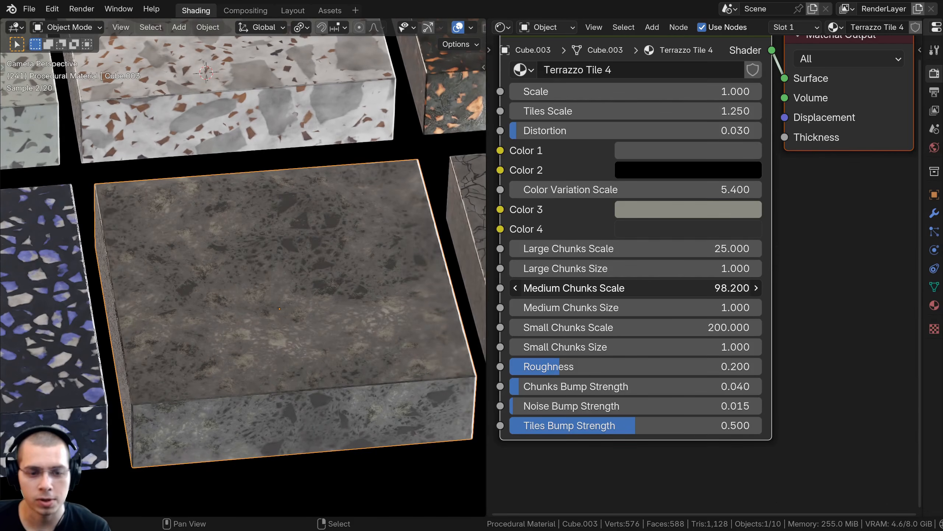
{"action": "key", "text": "ctrl+z"}
- Try a Medium Chunks Size of 1.9 and a smaller one on the Terrazzo Tile 4 material, undoing the change
{"action": "middle_click_drag", "start_coordinate": [566, 289], "coordinate": [566, 279]}
{"action": "left_click_drag", "start_coordinate": [564, 298], "coordinate": [599, 298]}
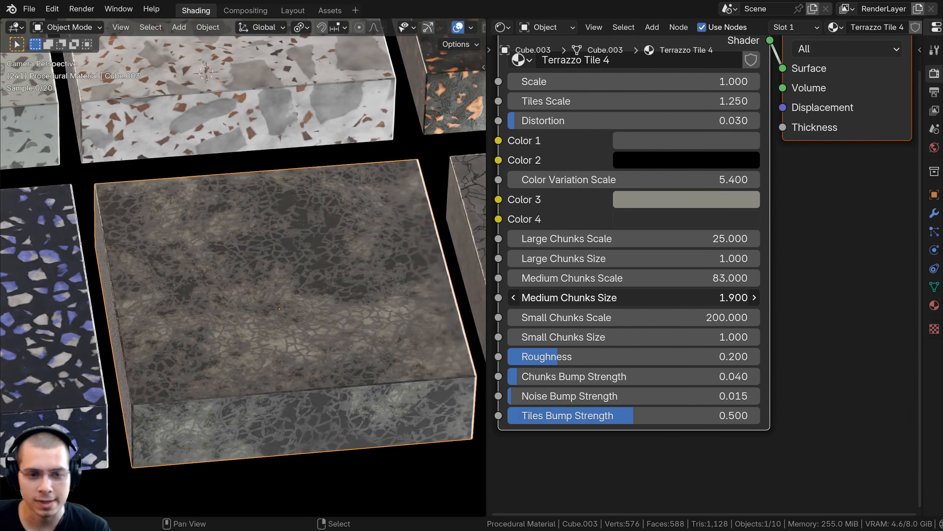
{"action": "left_click_drag", "start_coordinate": [535, 297], "coordinate": [531, 298]}
{"action": "key", "text": "ctrl+z"}
- Try out different Small Chunks Scale, Small Chunks Size, Roughness and Chunks Bump Strength values on the Terrazzo Tile 4 material without keeping them
{"action": "middle_click_drag", "start_coordinate": [570, 319], "coordinate": [572, 299]}
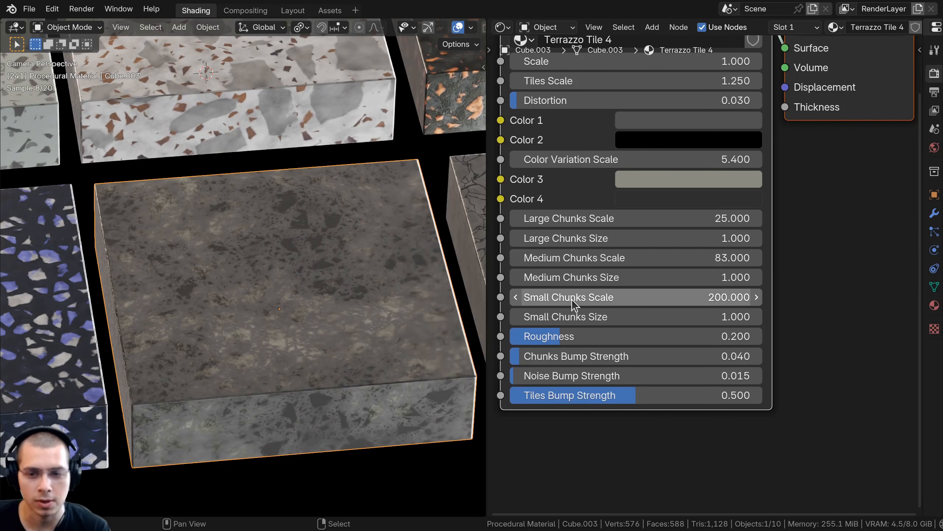
{"action": "left_click_drag", "start_coordinate": [572, 299], "coordinate": [572, 299]}
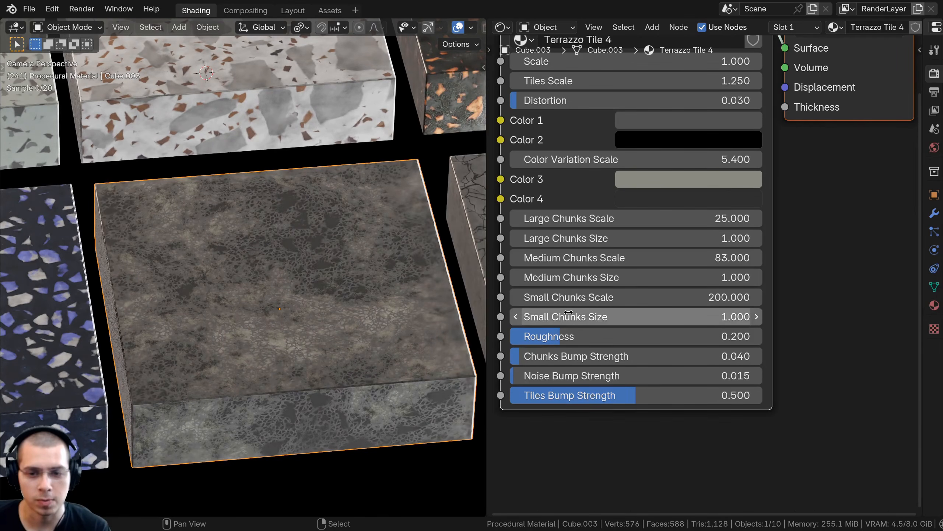
{"action": "left_click_drag", "start_coordinate": [562, 336], "coordinate": [554, 357]}
{"action": "scroll", "coordinate": [579, 212], "scroll_direction": "down", "scroll_amount": 3}
{"action": "middle_click_drag", "start_coordinate": [579, 217], "coordinate": [594, 280]}
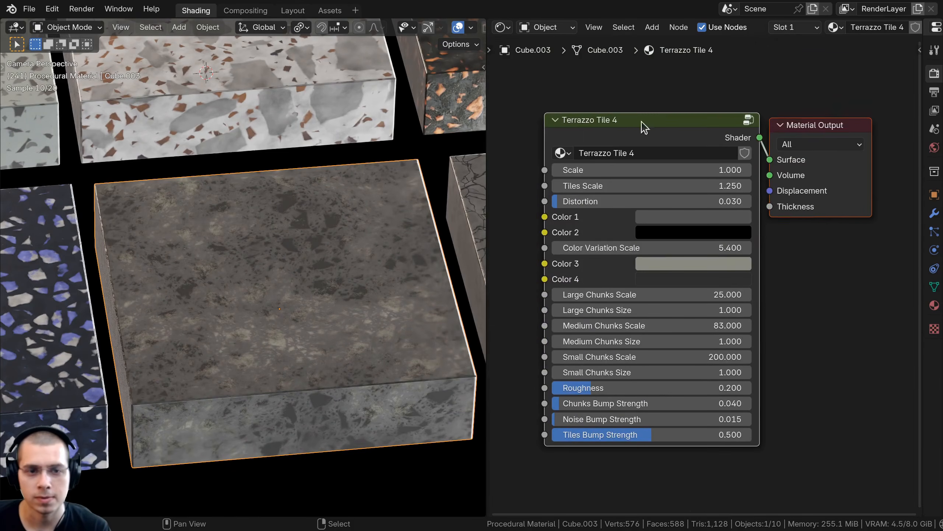
- Select the black block with orange chunks that uses Terrazzo Tile 5 and frame it in the viewport
{"action": "middle_click_drag", "start_coordinate": [319, 155], "coordinate": [122, 339], "text": "shift"}
{"action": "left_click", "coordinate": [306, 177]}
{"action": "middle_click_drag", "start_coordinate": [461, 157], "coordinate": [375, 211], "text": "shift"}
{"action": "scroll", "coordinate": [389, 217], "scroll_direction": "up", "scroll_amount": 1}
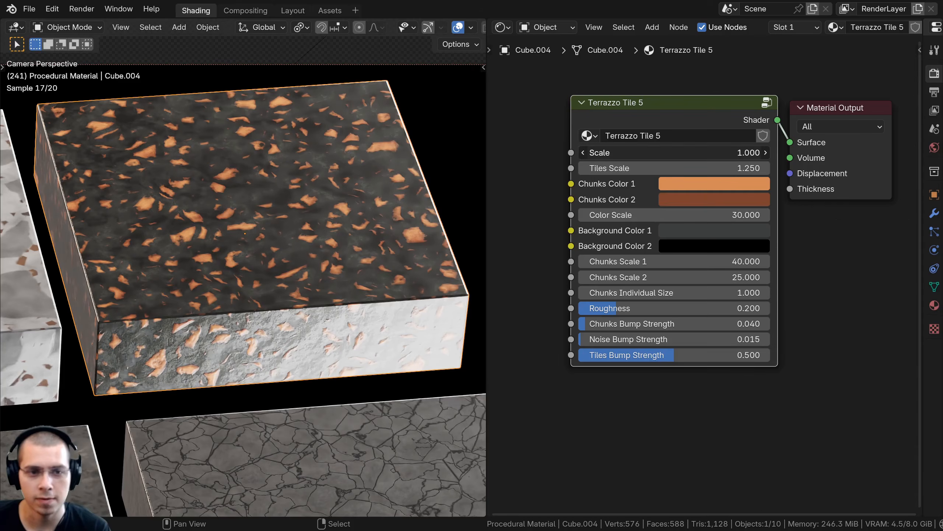
- Try out different Scale and Tiles Scale values on the Terrazzo Tile 5 material, discarding the changes
{"action": "left_click_drag", "start_coordinate": [636, 152], "coordinate": [728, 168]}
{"action": "right_click", "coordinate": [636, 152]}
{"action": "right_click", "coordinate": [698, 168]}
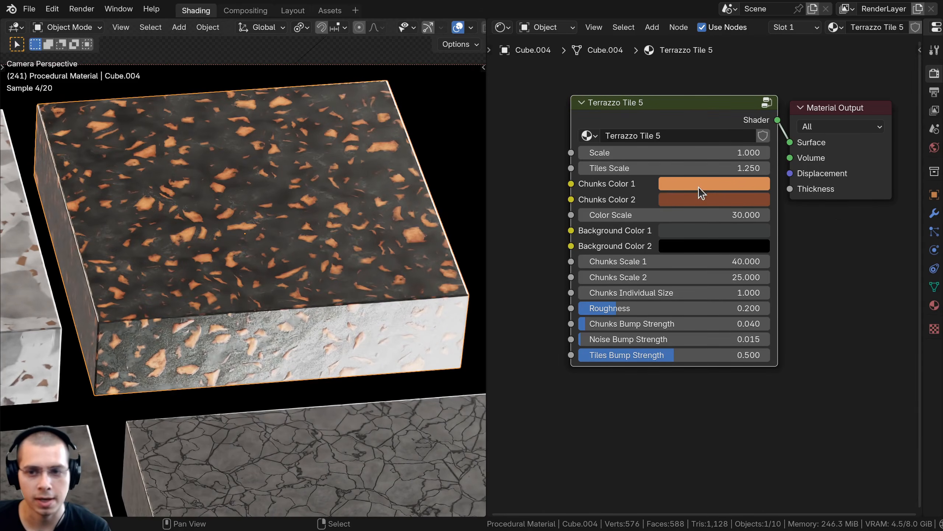
- Try a red Chunks Color 1 and a Color Scale of 52.3 on the Terrazzo Tile 5 material, discarding both
{"action": "left_click", "coordinate": [699, 184]}
{"action": "left_click_drag", "start_coordinate": [713, 298], "coordinate": [762, 320]}
{"action": "right_click", "coordinate": [762, 320]}
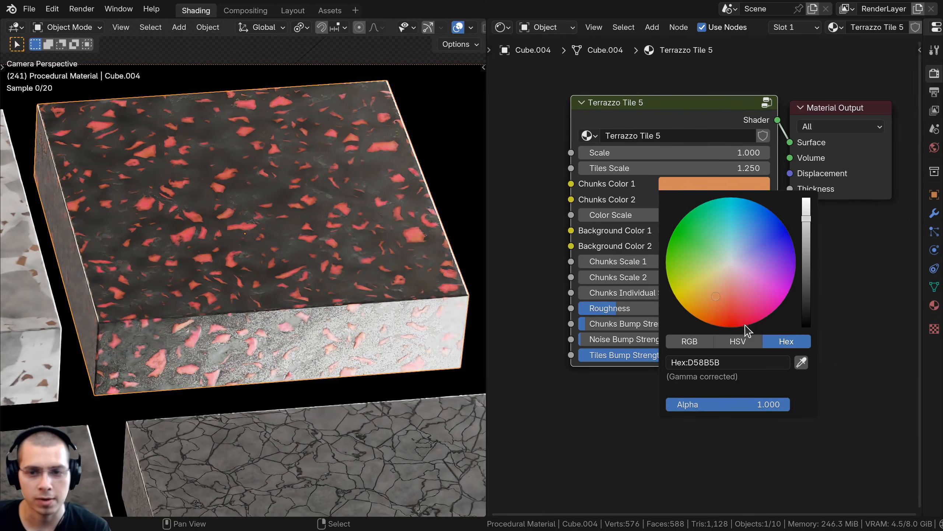
{"action": "left_click_drag", "start_coordinate": [639, 219], "coordinate": [717, 219]}
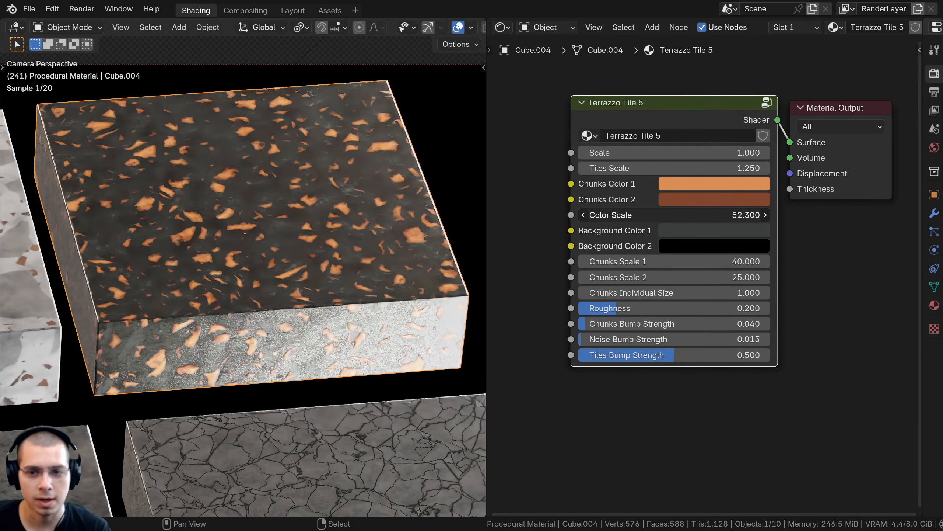
{"action": "right_click", "coordinate": [636, 220]}
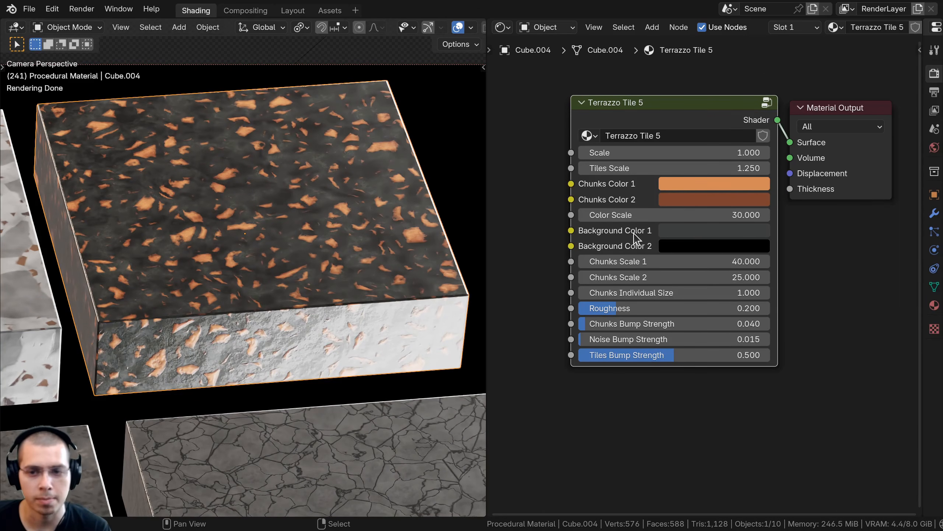
- Try out different Chunks Scale 1, Chunks Scale 2 and Chunks Individual Size values on the Terrazzo Tile 5 material, discarding the changes
{"action": "middle_click_drag", "start_coordinate": [629, 255], "coordinate": [627, 252]}
{"action": "left_click_drag", "start_coordinate": [627, 258], "coordinate": [651, 320]}
{"action": "right_click", "coordinate": [642, 258]}
{"action": "right_click", "coordinate": [632, 273]}
{"action": "right_click", "coordinate": [649, 290]}
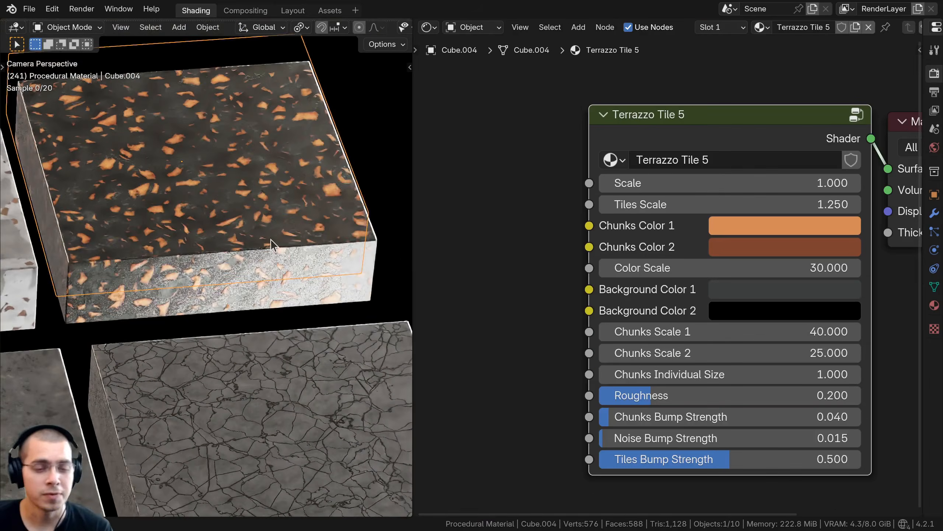
- Select the grey cracked block that uses Terrazzo Tile 6 and frame it in the viewport
{"action": "left_click", "coordinate": [61, 220]}
{"action": "middle_click_drag", "start_coordinate": [306, 286], "coordinate": [290, 262], "text": "shift"}
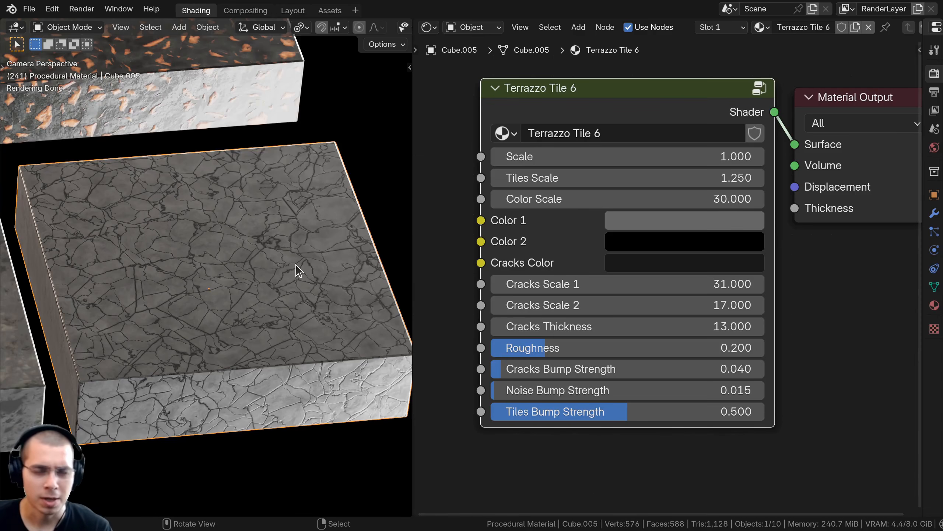
{"action": "scroll", "coordinate": [113, 169], "scroll_direction": "down", "scroll_amount": 2}
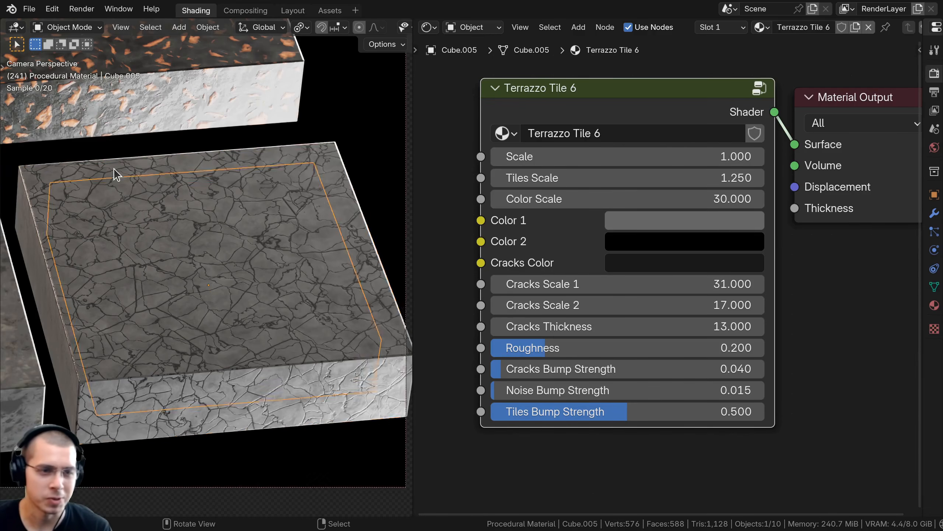
- Try lowering the Cracks Thickness to 1.010 on the Terrazzo Tile 6 material, discarding the change
{"action": "scroll", "coordinate": [211, 217], "scroll_direction": "up", "scroll_amount": 3}
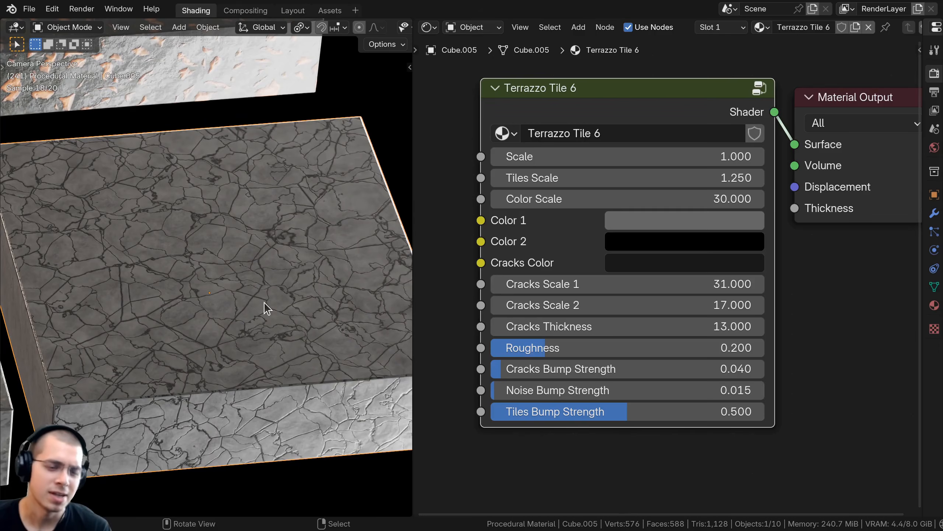
{"action": "left_click_drag", "start_coordinate": [598, 119], "coordinate": [604, 115]}
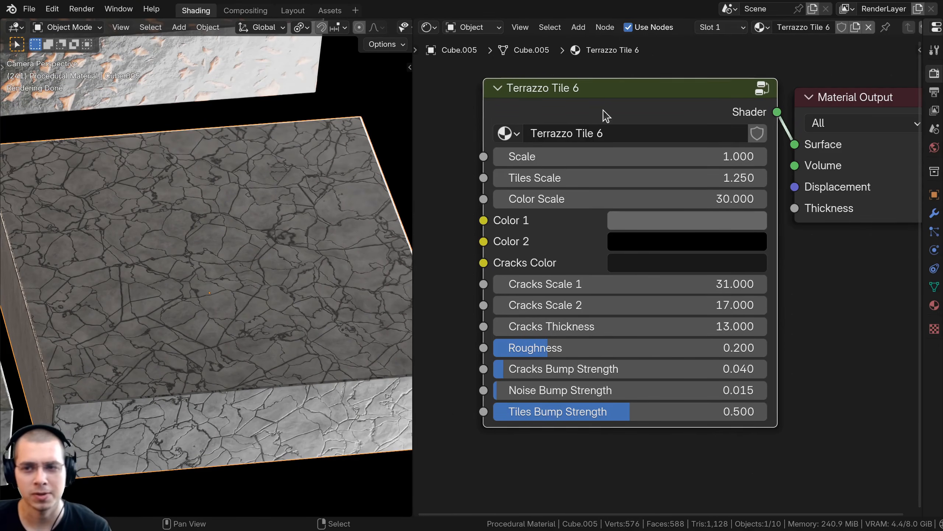
{"action": "middle_click_drag", "start_coordinate": [266, 262], "coordinate": [265, 256], "text": "shift"}
{"action": "left_click_drag", "start_coordinate": [582, 106], "coordinate": [582, 108]}
{"action": "middle_click_drag", "start_coordinate": [579, 127], "coordinate": [577, 116]}
{"action": "left_click_drag", "start_coordinate": [553, 318], "coordinate": [508, 318]}
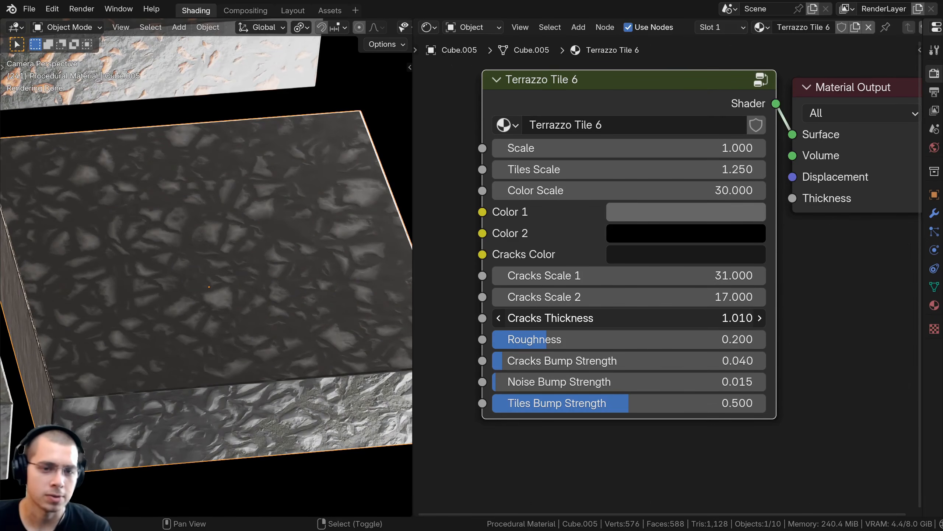
{"action": "right_click", "coordinate": [553, 318]}
- Try out different Scale, Tiles Scale and Color Scale values on the Terrazzo Tile 6 material, discarding the changes
{"action": "middle_click_drag", "start_coordinate": [562, 245], "coordinate": [564, 259]}
{"action": "left_click_drag", "start_coordinate": [556, 162], "coordinate": [563, 204]}
{"action": "right_click", "coordinate": [578, 162]}
{"action": "right_click", "coordinate": [596, 184]}
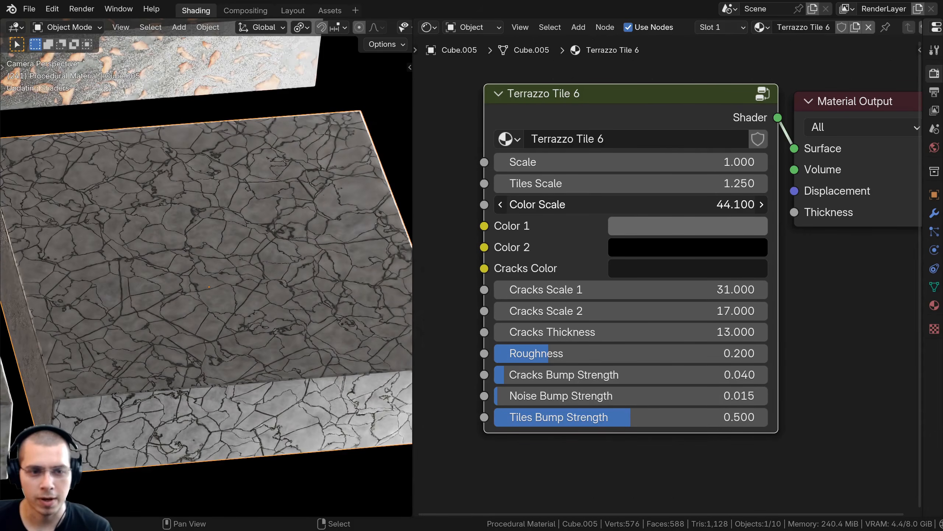
{"action": "right_click", "coordinate": [607, 205]}
- Try out other Color 1 and Cracks Color values on the Terrazzo Tile 6 material, discarding both
{"action": "left_click", "coordinate": [643, 228]}
{"action": "left_click_drag", "start_coordinate": [653, 297], "coordinate": [708, 326]}
{"action": "right_click", "coordinate": [707, 327]}
{"action": "left_click", "coordinate": [670, 269]}
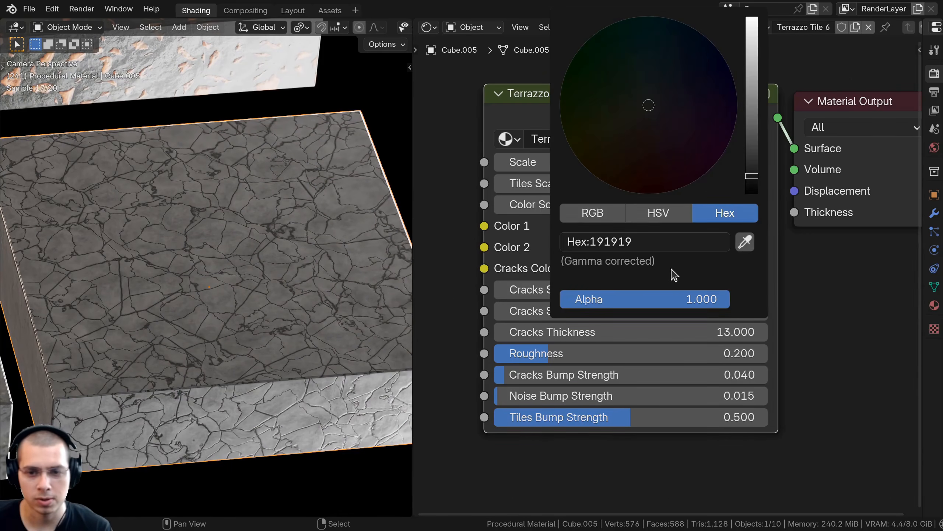
{"action": "left_click_drag", "start_coordinate": [749, 167], "coordinate": [751, 75]}
{"action": "right_click", "coordinate": [751, 75]}
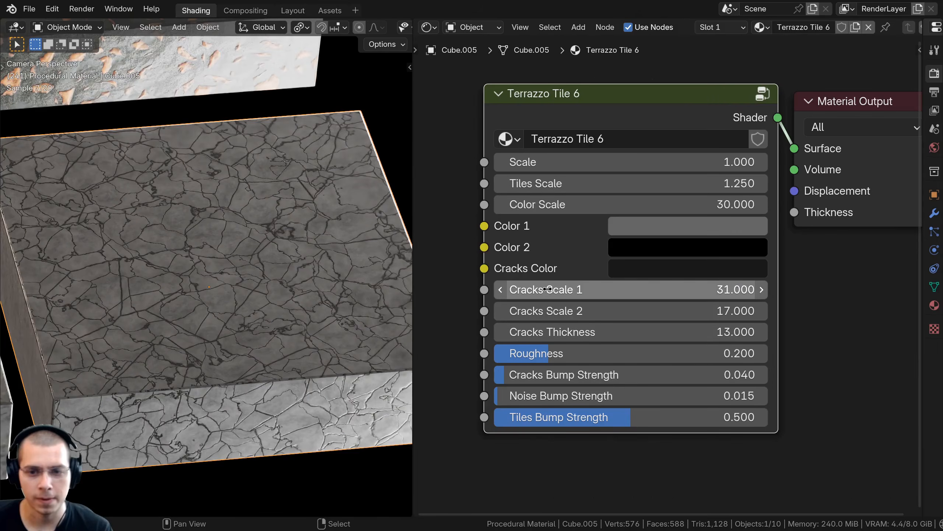
- Try out different Cracks Scale 1, Cracks Scale 2, Cracks Thickness, Roughness and Cracks Bump Strength values on Terrazzo Tile 6, discarding the changes
{"action": "left_click_drag", "start_coordinate": [548, 289], "coordinate": [628, 353]}
{"action": "right_click", "coordinate": [553, 289]}
{"action": "right_click", "coordinate": [558, 311]}
{"action": "right_click", "coordinate": [553, 332]}
{"action": "right_click", "coordinate": [628, 353]}
{"action": "left_click_drag", "start_coordinate": [557, 374], "coordinate": [657, 375]}
{"action": "right_click", "coordinate": [605, 374]}
- Frame all six terrazzo tile blocks in the viewport and clear the selection
{"action": "scroll", "coordinate": [367, 246], "scroll_direction": "down", "scroll_amount": 5}
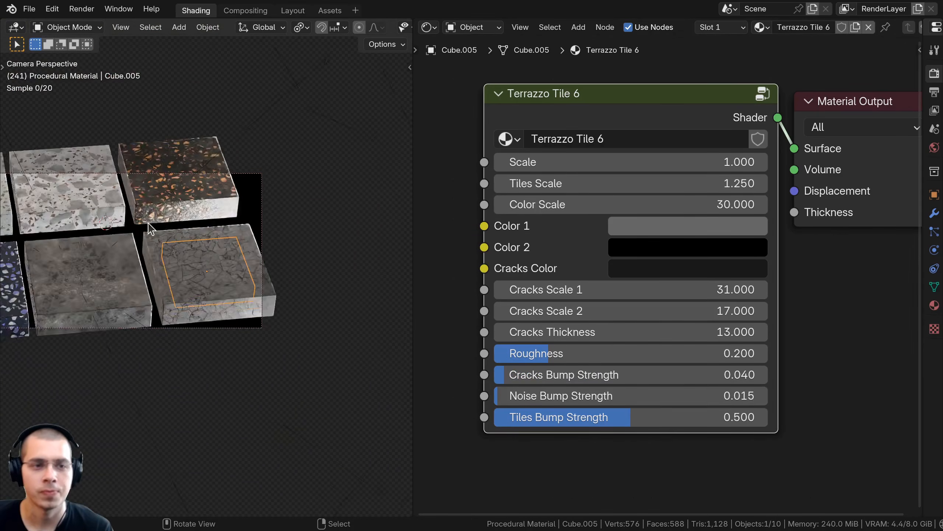
{"action": "key", "text": "Home"}
{"action": "left_click_drag", "start_coordinate": [656, 116], "coordinate": [660, 114]}
{"action": "key", "text": "alt+a"}
{"action": "middle_click_drag", "start_coordinate": [693, 175], "coordinate": [640, 176]}
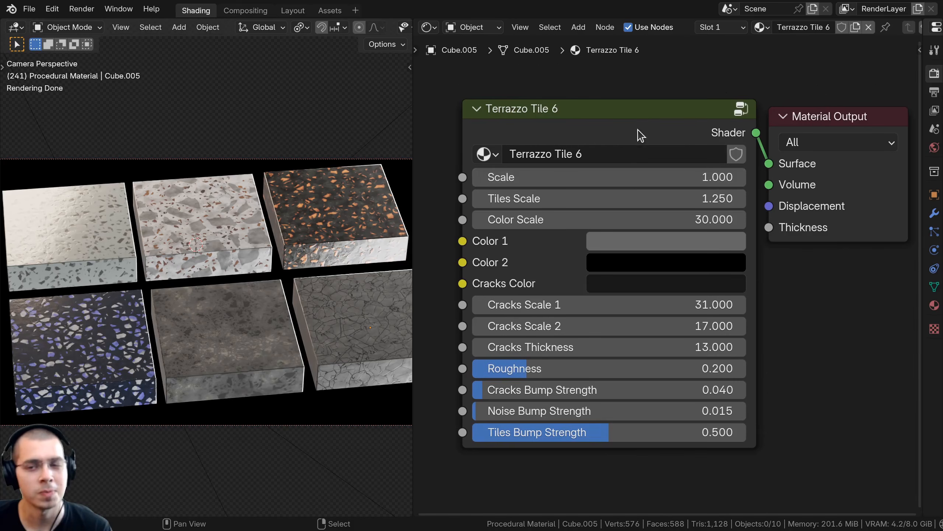
{"action": "left_click_drag", "start_coordinate": [637, 132], "coordinate": [637, 134]}
{"action": "middle_click_drag", "start_coordinate": [624, 295], "coordinate": [595, 300]}
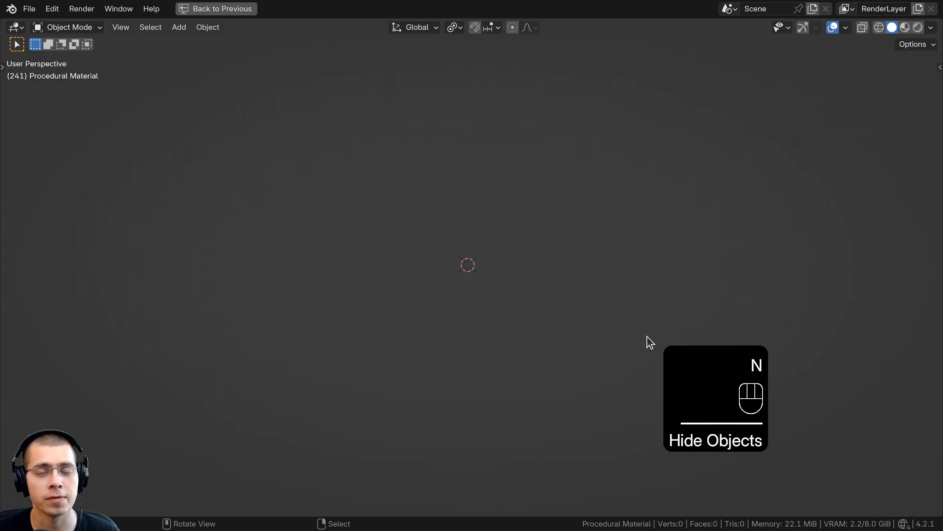
- Add a cube mesh to the empty scene and scale it to 0.2
{"action": "middle_click_drag", "start_coordinate": [651, 342], "coordinate": [631, 336]}
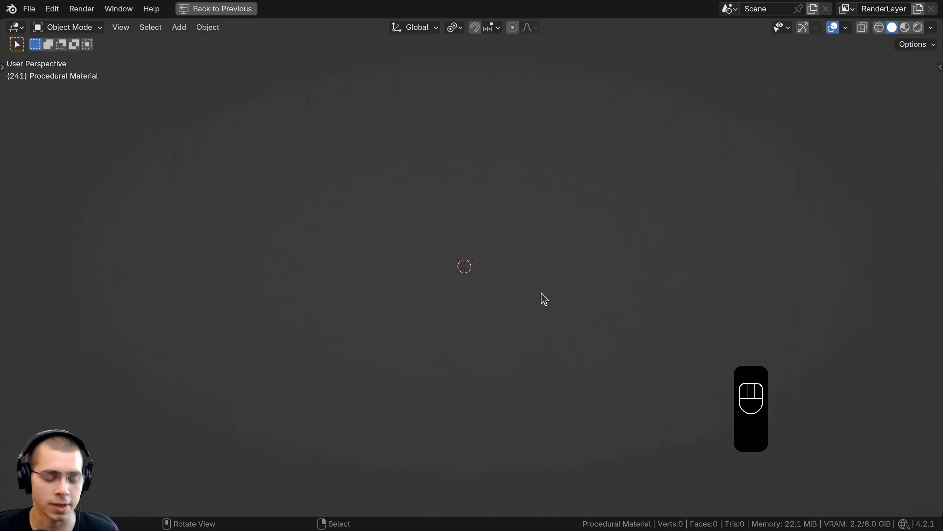
{"action": "key", "text": "shift+a"}
{"action": "mouse_move", "coordinate": [444, 230]}
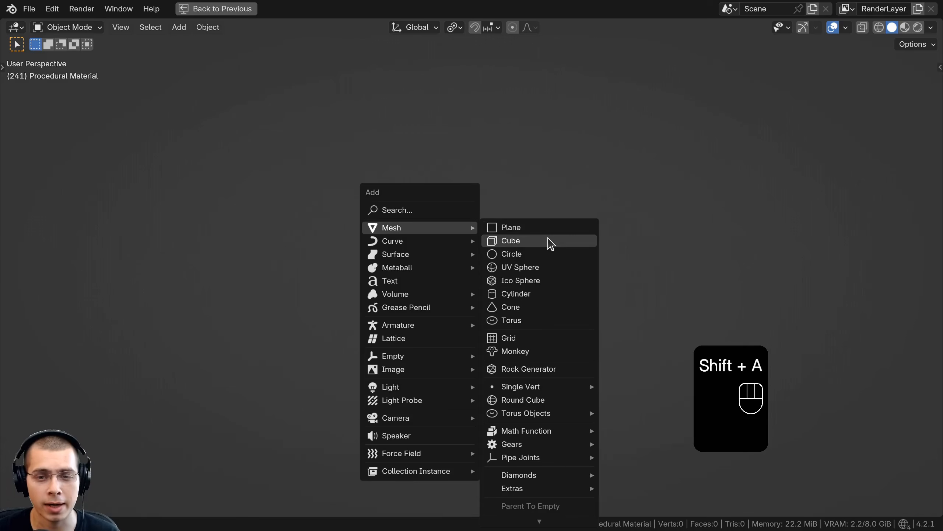
{"action": "left_click", "coordinate": [551, 241]}
{"action": "scroll", "coordinate": [706, 249], "scroll_direction": "up", "scroll_amount": 9}
{"action": "type", "text": "s"}
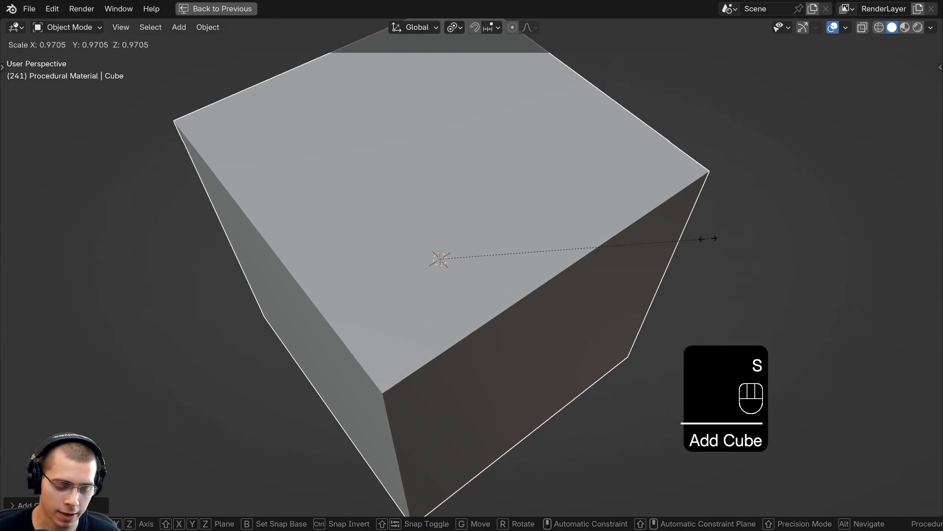
{"action": "type", "text": ".2"}
{"action": "key", "text": "Return"}
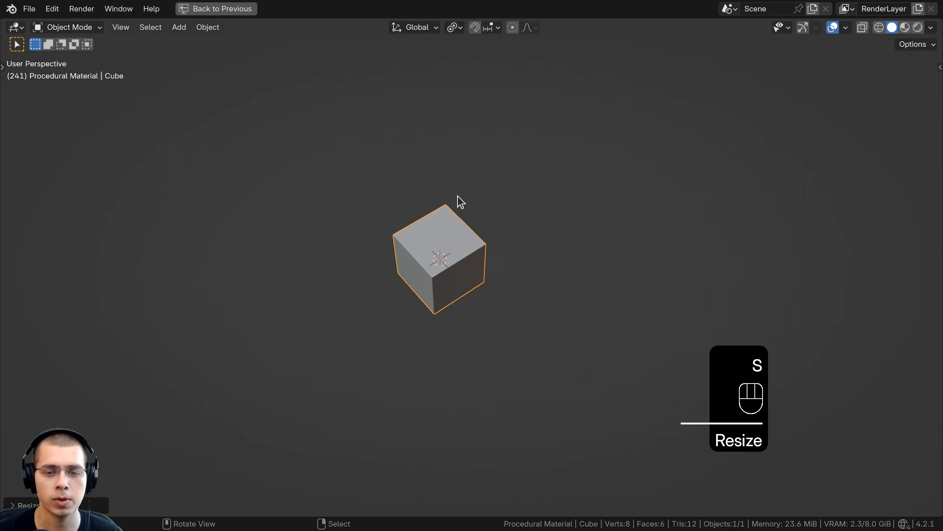
- Apply the cube's scale and frame the cube in the viewport
{"action": "scroll", "coordinate": [460, 202], "scroll_direction": "up", "scroll_amount": 3}
{"action": "key", "text": "ctrl+a"}
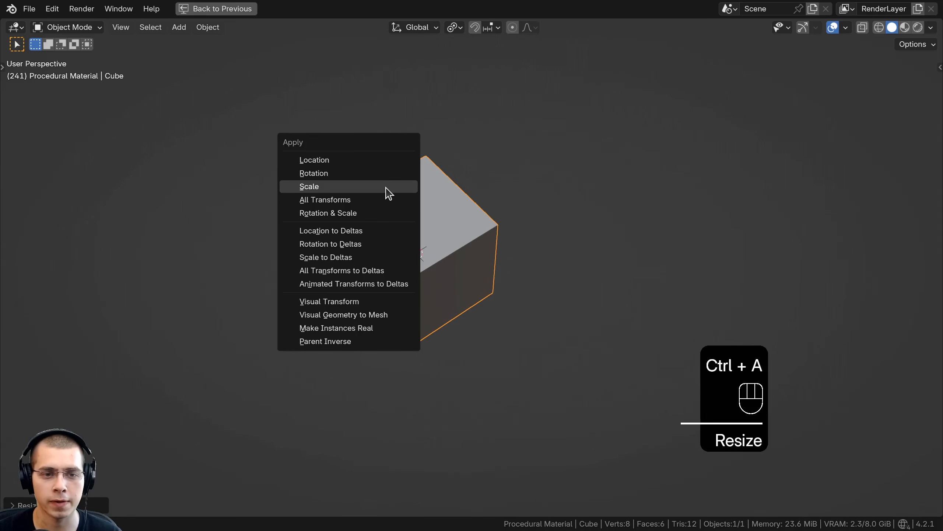
{"action": "left_click", "coordinate": [388, 190]}
{"action": "key", "text": "KP_Decimal"}
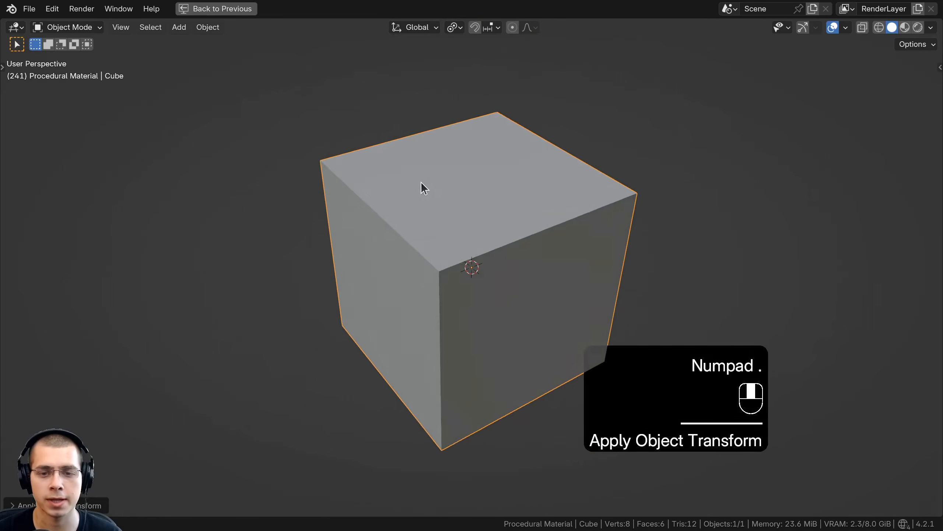
- Flatten the cube's mesh in Edit Mode by scaling it to 0.25 along the Z axis
{"action": "key", "text": "Tab"}
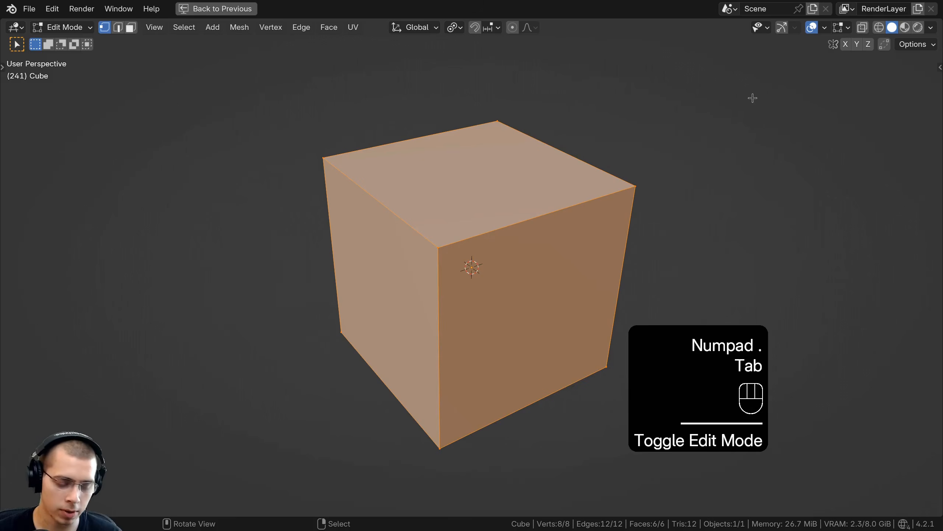
{"action": "key", "text": "s"}
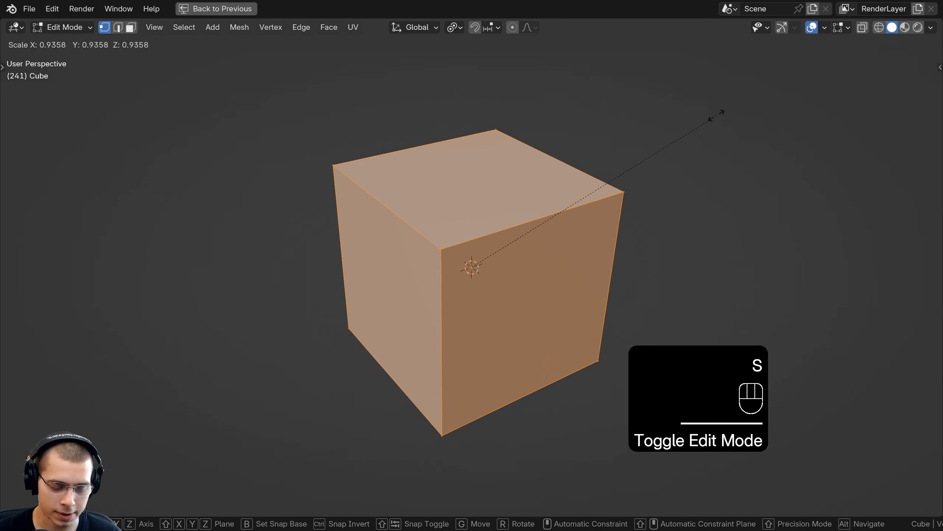
{"action": "type", "text": "z"}
{"action": "type", "text": ".25"}
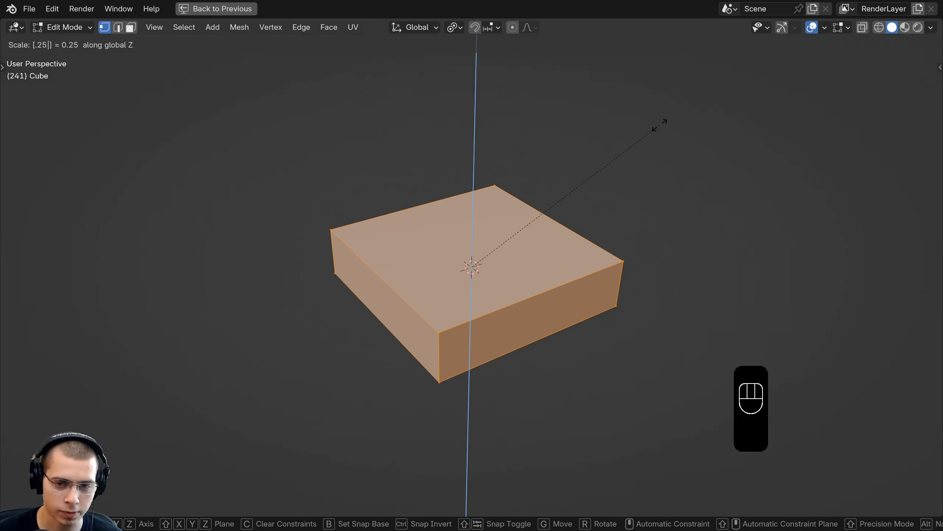
{"action": "left_click", "coordinate": [659, 125]}
- Bevel all edges of the flattened block with 3 segments and an offset of about 0.002, then return to Object Mode
{"action": "middle_click_drag", "start_coordinate": [649, 203], "coordinate": [669, 169]}
{"action": "middle_click_drag", "start_coordinate": [673, 192], "coordinate": [657, 168], "text": "shift"}
{"action": "scroll", "coordinate": [675, 190], "scroll_direction": "up", "scroll_amount": 5}
{"action": "middle_click_drag", "start_coordinate": [695, 215], "coordinate": [781, 242]}
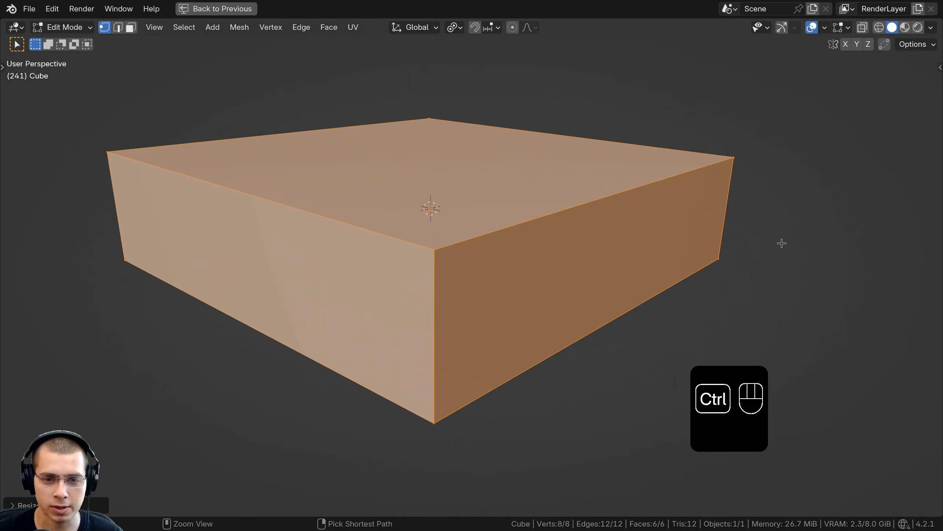
{"action": "key", "text": "ctrl+b"}
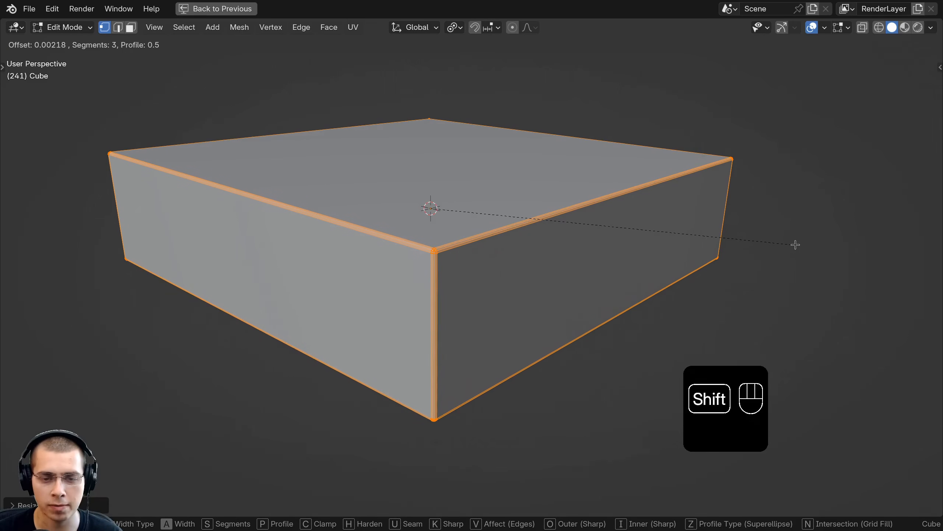
{"action": "left_click", "coordinate": [794, 243]}
{"action": "key", "text": "Tab"}
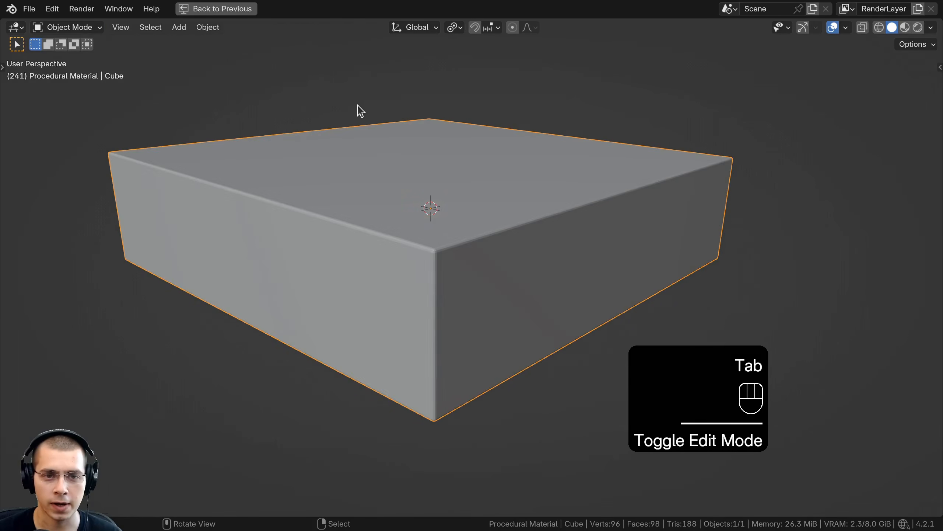
- Apply smooth shading to the beveled block
{"action": "key", "text": "w"}
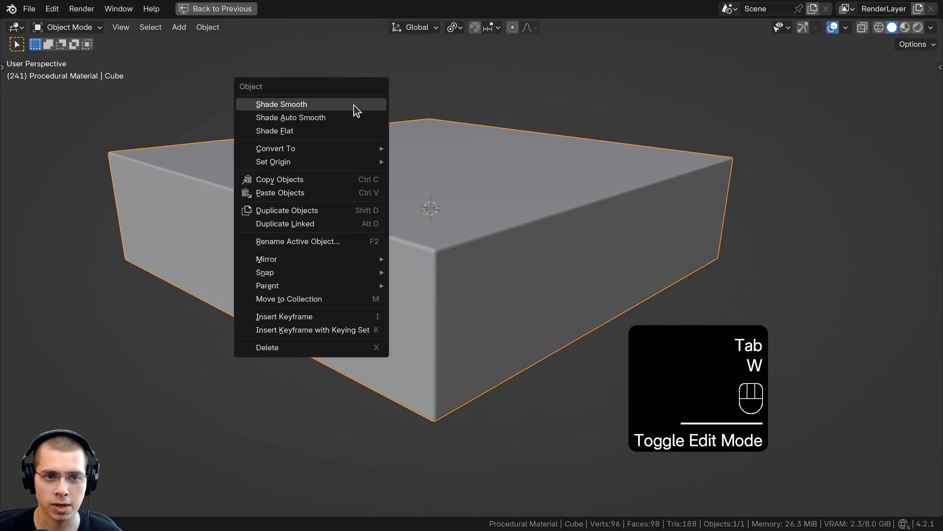
{"action": "left_click", "coordinate": [276, 106]}
{"action": "scroll", "coordinate": [316, 125], "scroll_direction": "down", "scroll_amount": 4}
{"action": "middle_click_drag", "start_coordinate": [386, 148], "coordinate": [369, 161]}
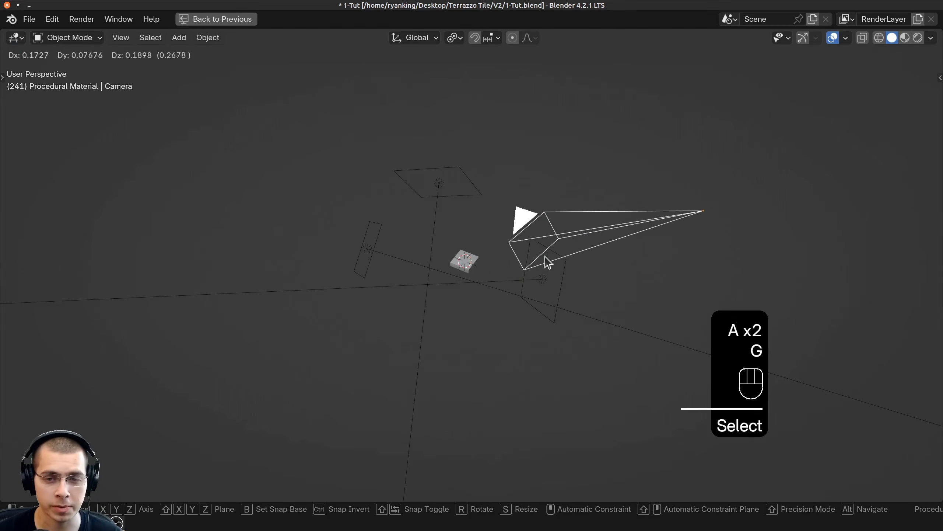
- Look through the camera and move the block along the X and Y axes into the upper-left part of the camera frame
{"action": "left_click", "coordinate": [551, 263]}
{"action": "key", "text": "KP_0"}
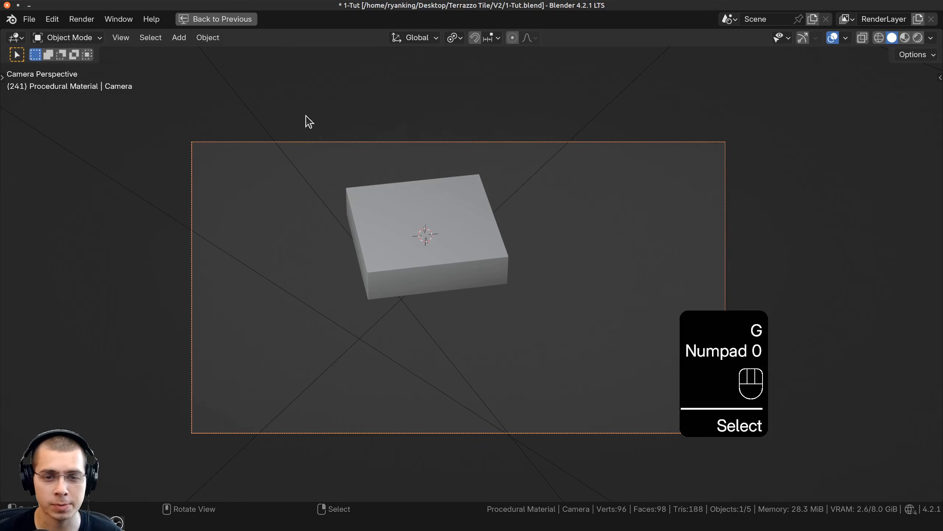
{"action": "left_click", "coordinate": [414, 265]}
{"action": "key", "text": "g"}
{"action": "key", "text": "x"}
{"action": "left_click", "coordinate": [433, 256]}
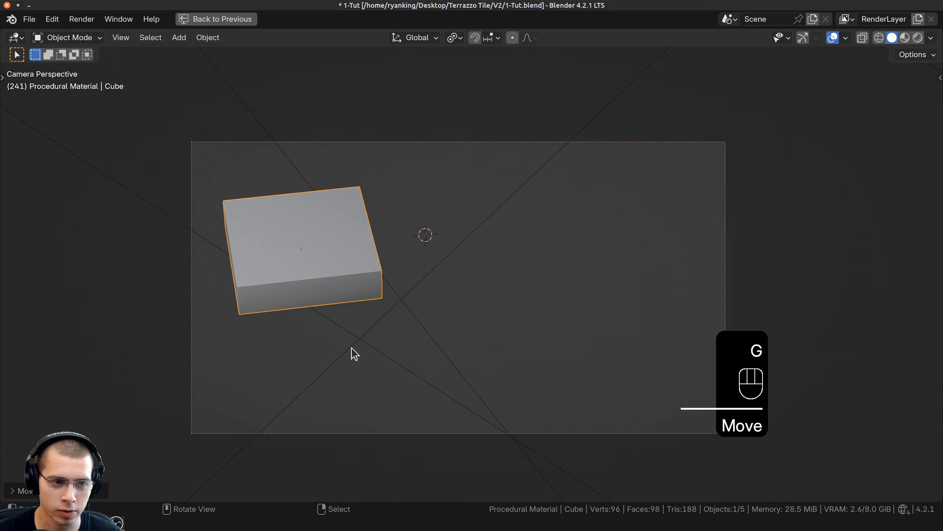
{"action": "key", "text": "g"}
{"action": "key", "text": "y"}
{"action": "left_click", "coordinate": [328, 318]}
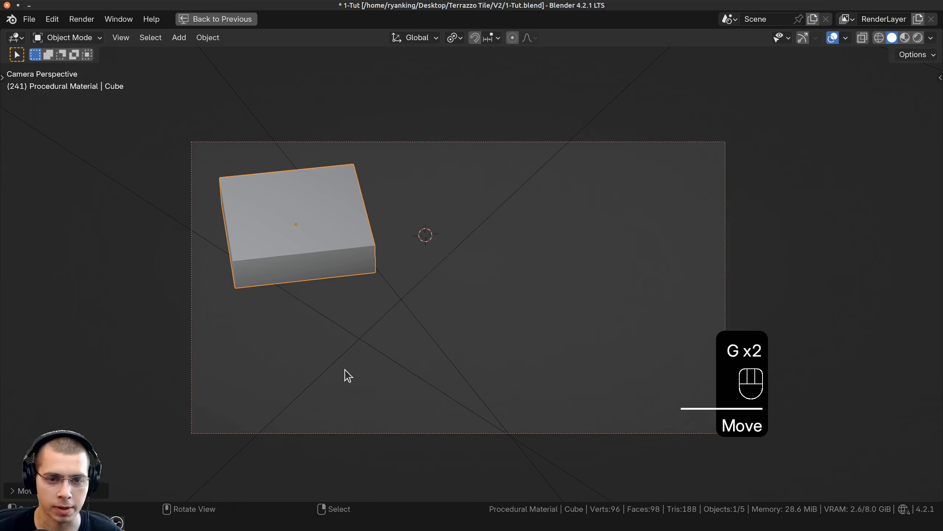
- Lower the block slightly along the Z axis
{"action": "key", "text": "g"}
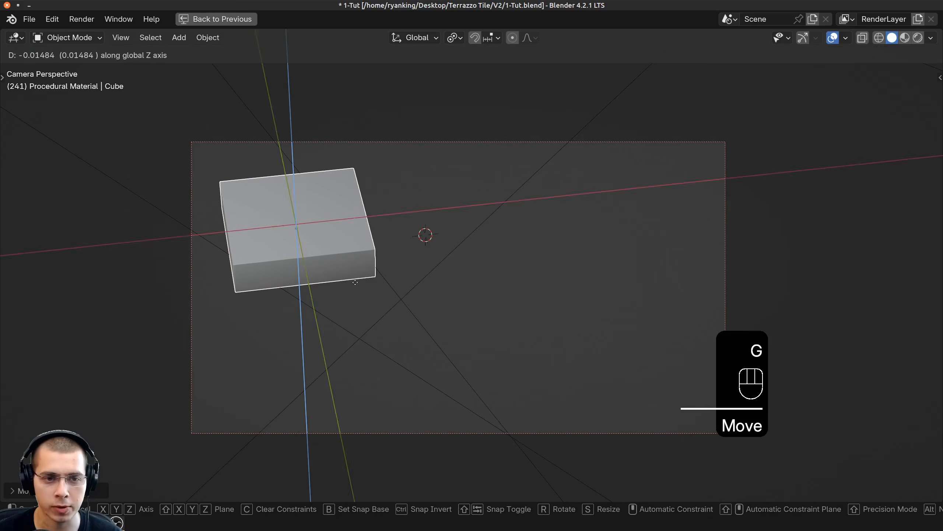
{"action": "middle_click_drag", "start_coordinate": [353, 280], "coordinate": [409, 320], "text": "alt"}
{"action": "key", "text": "g"}
{"action": "left_click", "coordinate": [444, 317]}
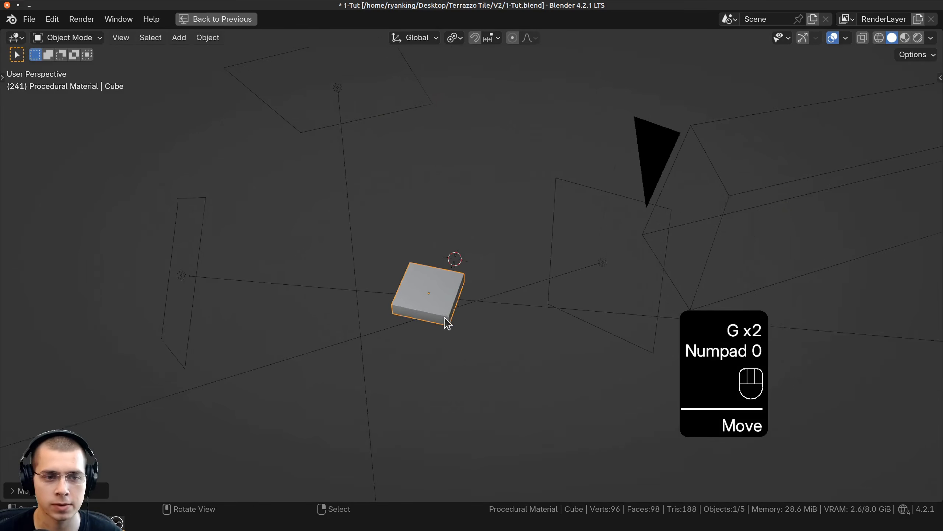
- Examine the selected camera's lens settings, especially its focal length, and look through the camera again
{"action": "left_click", "coordinate": [653, 160]}
{"action": "key", "text": "ctrl+space"}
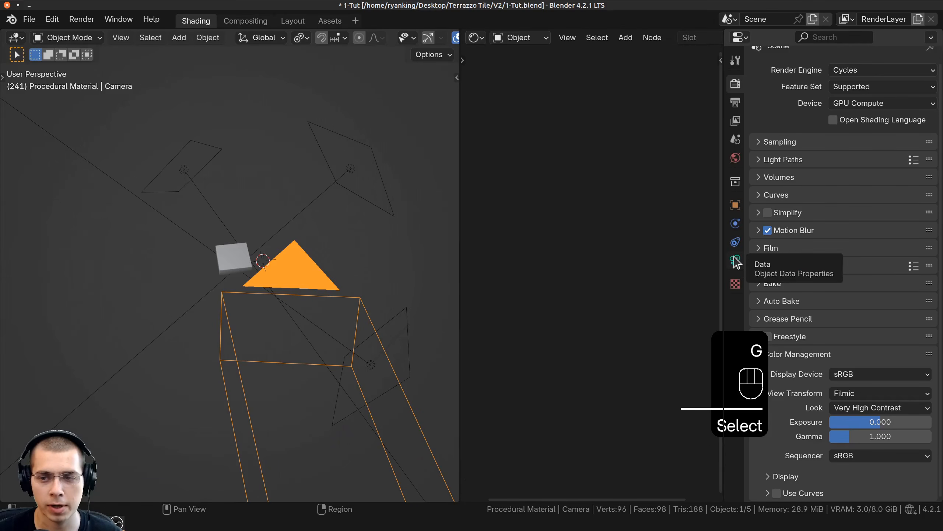
{"action": "left_click", "coordinate": [736, 261]}
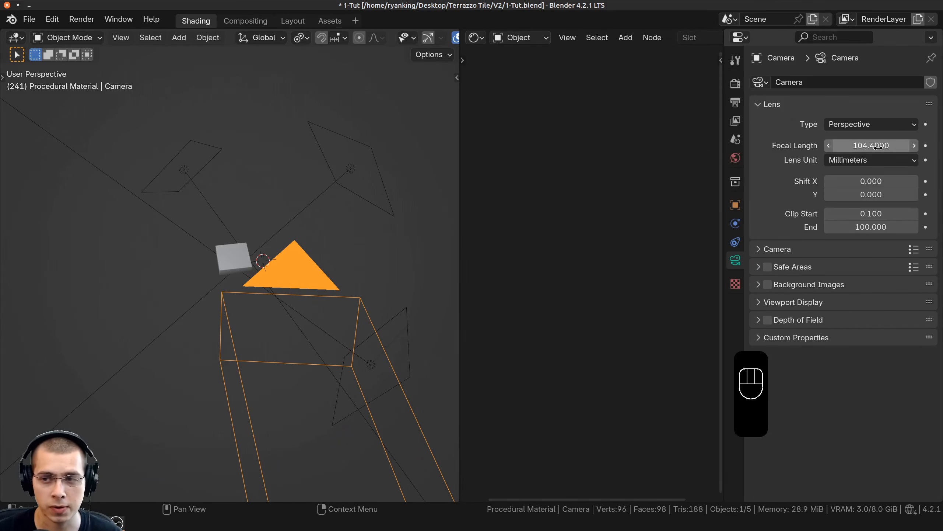
{"action": "key", "text": "KP_0"}
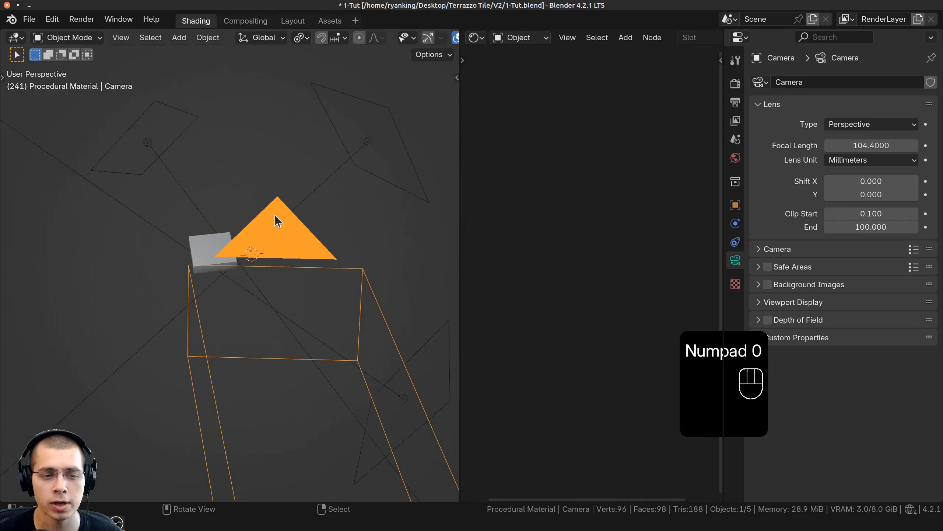
{"action": "middle_click_drag", "start_coordinate": [227, 341], "coordinate": [187, 325], "text": "shift"}
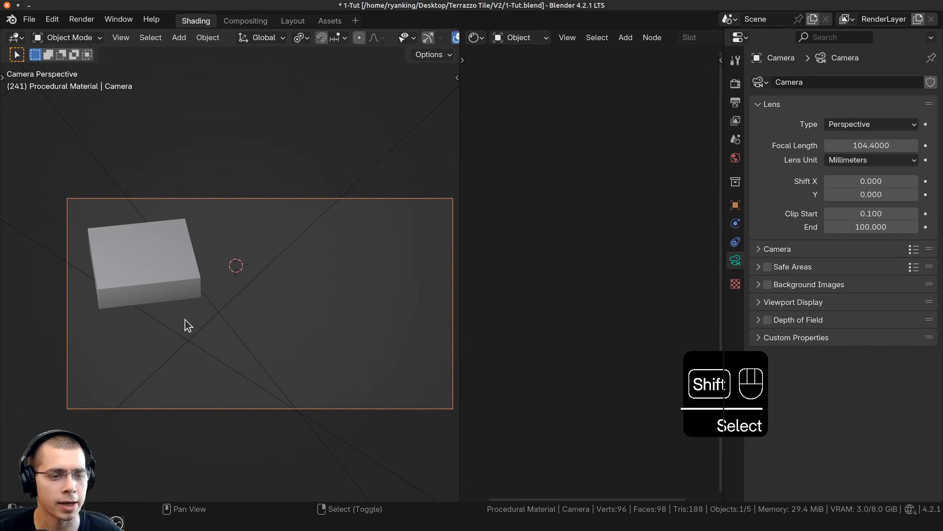
- Move the beveled block slightly within the camera frame and add a Weighted Normal modifier to it
{"action": "key", "text": "g"}
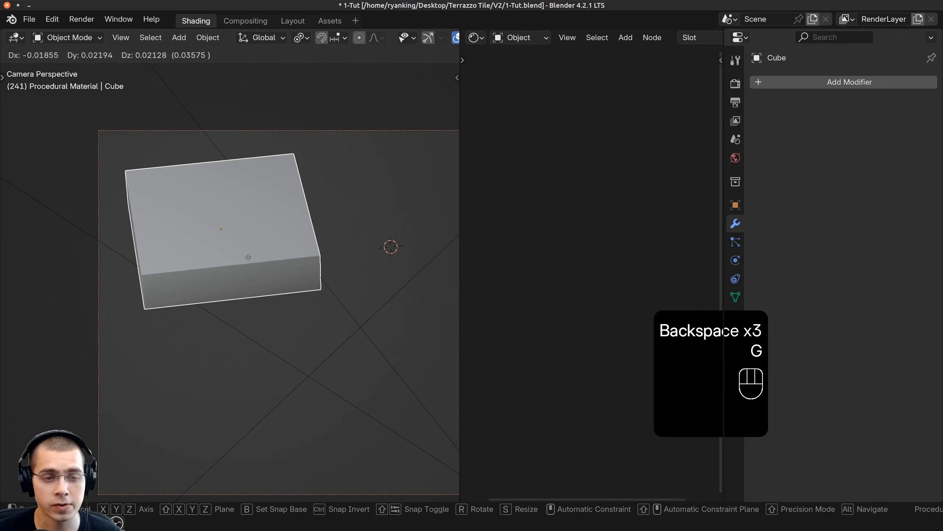
{"action": "left_click", "coordinate": [258, 270]}
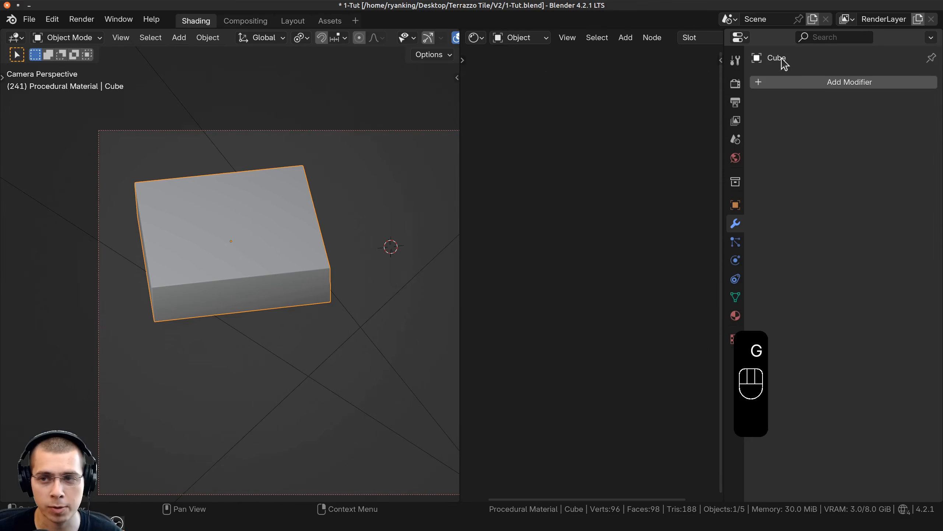
{"action": "left_click", "coordinate": [786, 88]}
{"action": "type", "text": "weig"}
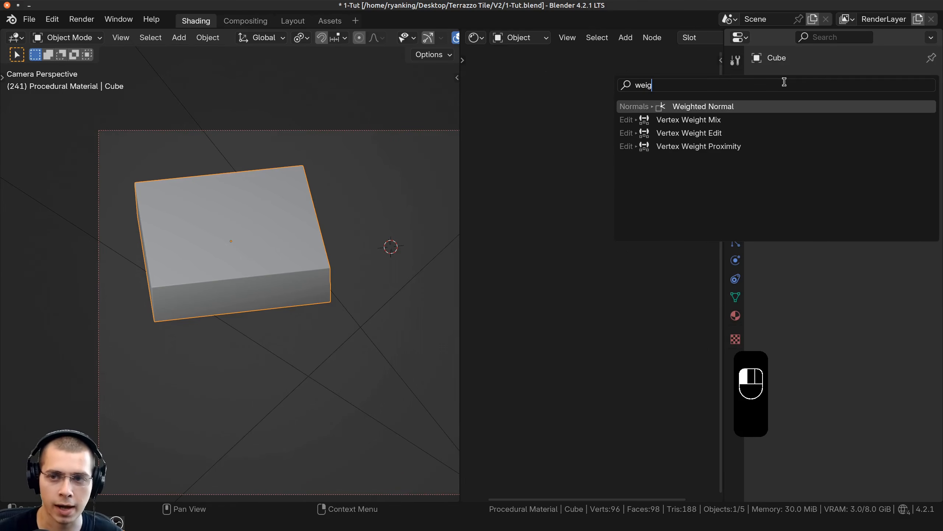
{"action": "key", "text": "Return"}
{"action": "scroll", "coordinate": [159, 223], "scroll_direction": "up", "scroll_amount": 1}
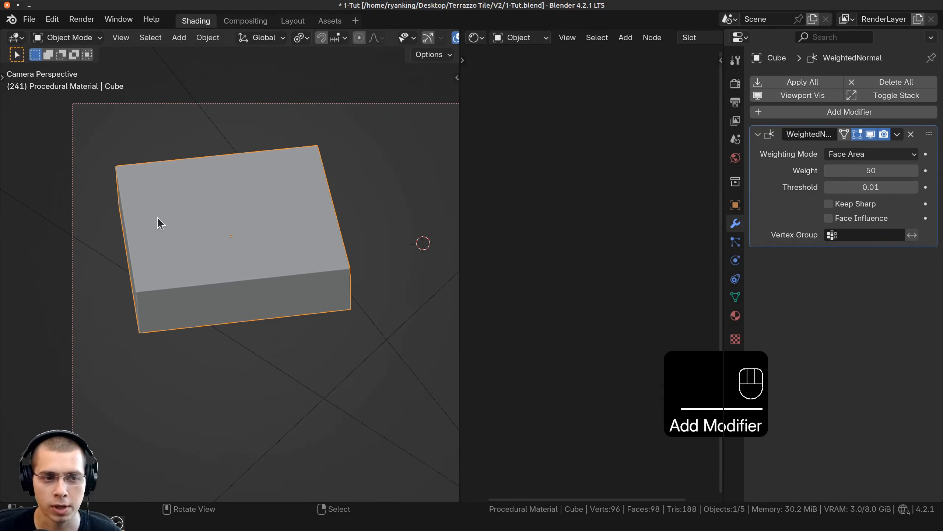
{"action": "scroll", "coordinate": [297, 308], "scroll_direction": "down", "scroll_amount": 3}
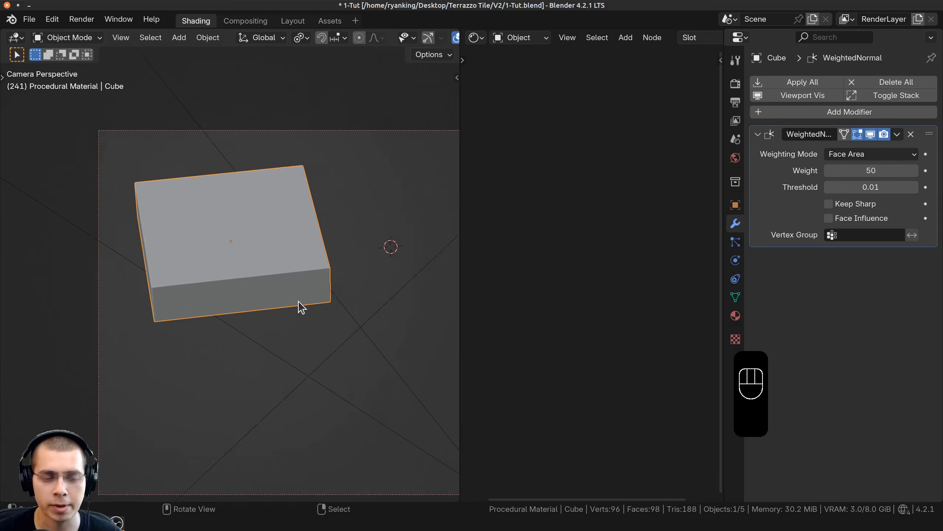
- Preview the block through the camera in rendered shading, then orbit away and return to solid shading
{"action": "middle_click_drag", "start_coordinate": [296, 308], "coordinate": [232, 300], "text": "shift"}
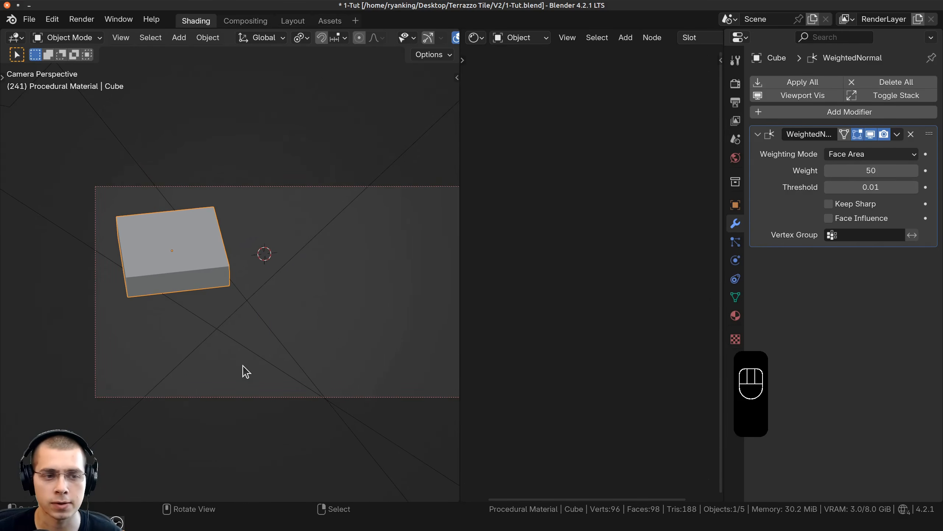
{"action": "key", "text": "z"}
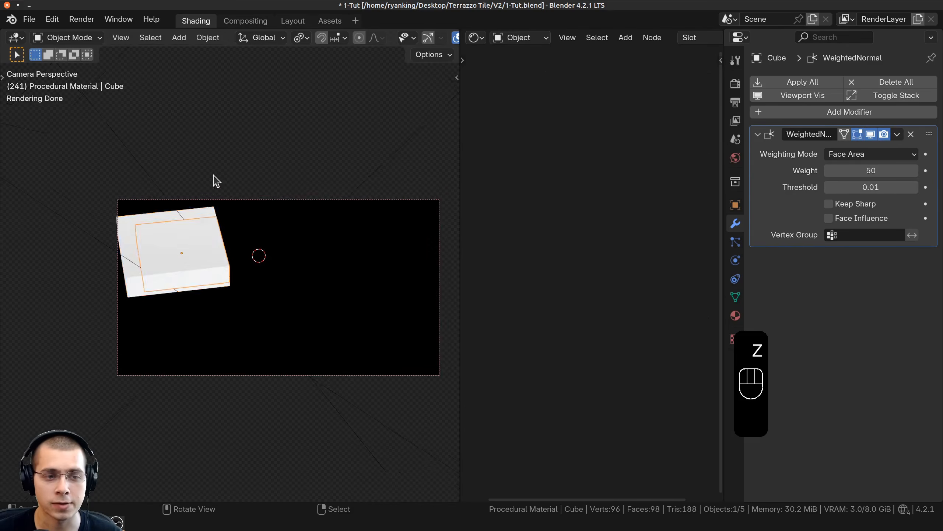
{"action": "mouse_move", "coordinate": [214, 182]}
{"action": "middle_mouse_down"}
{"action": "mouse_move", "coordinate": [186, 207]}
{"action": "mouse_move", "coordinate": [184, 223]}
{"action": "mouse_move", "coordinate": [258, 190]}
{"action": "middle_mouse_up"}
{"action": "key", "text": "a"}
{"action": "key", "text": "a"}
{"action": "key", "text": "z"}
- Examine the colour and power settings of the three area lights around the block, then return to the camera view
{"action": "scroll", "coordinate": [160, 208], "scroll_direction": "up", "scroll_amount": 3}
{"action": "right_click", "coordinate": [159, 197]}
{"action": "key", "text": "g"}
{"action": "right_click", "coordinate": [173, 237]}
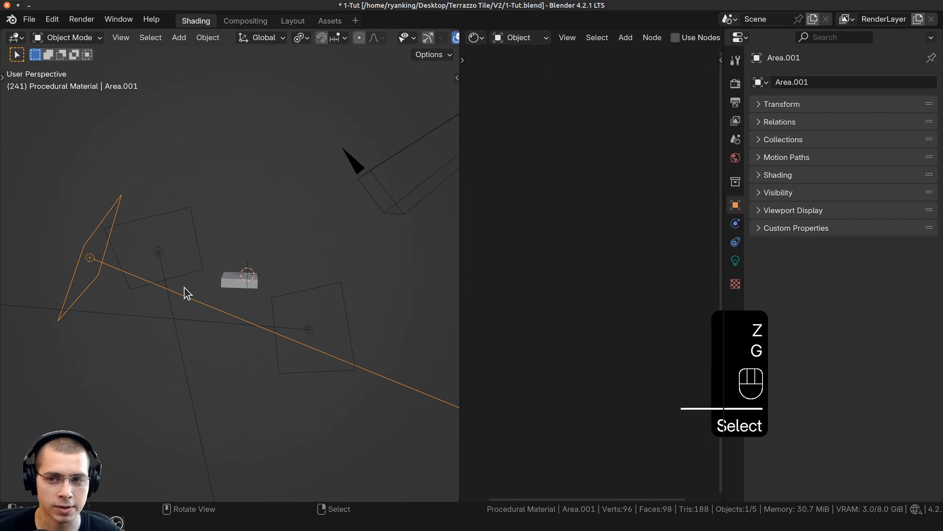
{"action": "left_click", "coordinate": [735, 261]}
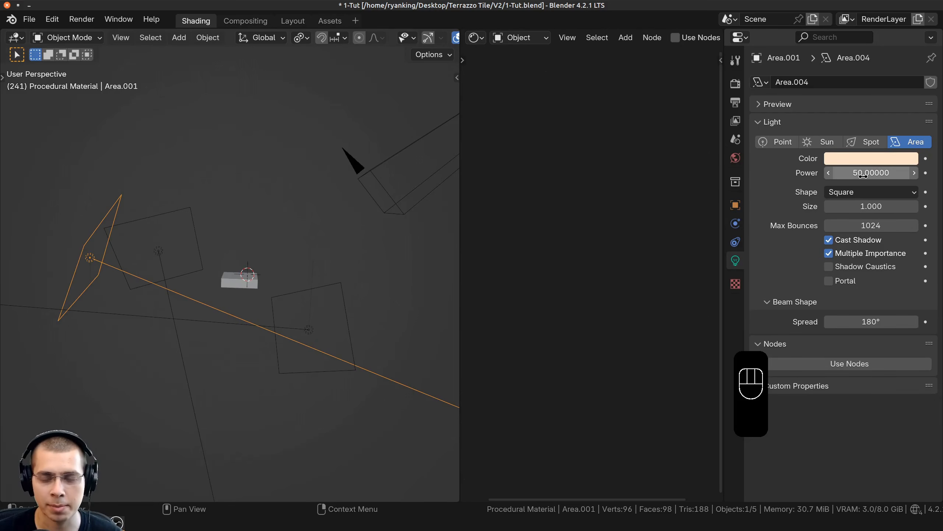
{"action": "left_click", "coordinate": [862, 157]}
{"action": "scroll", "coordinate": [205, 315], "scroll_direction": "down", "scroll_amount": 2}
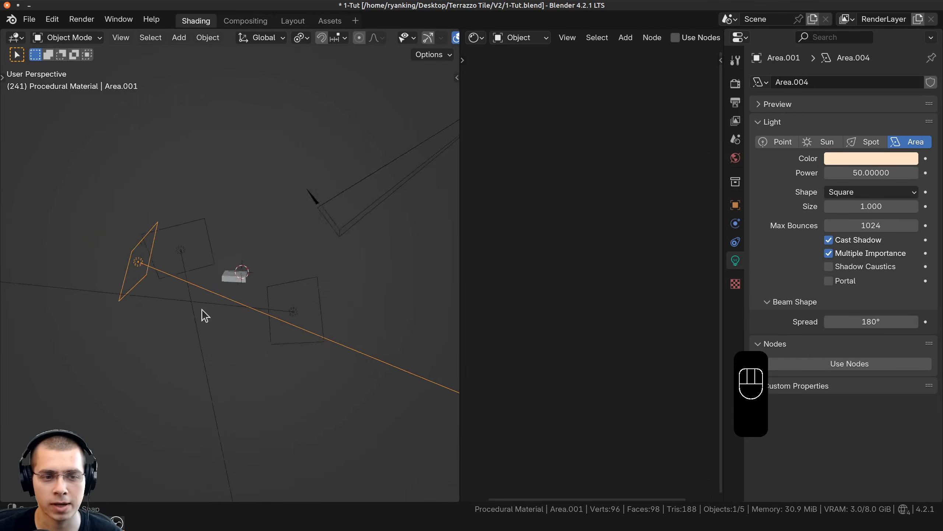
{"action": "middle_click_drag", "start_coordinate": [202, 309], "coordinate": [718, 217]}
{"action": "left_click", "coordinate": [239, 211]}
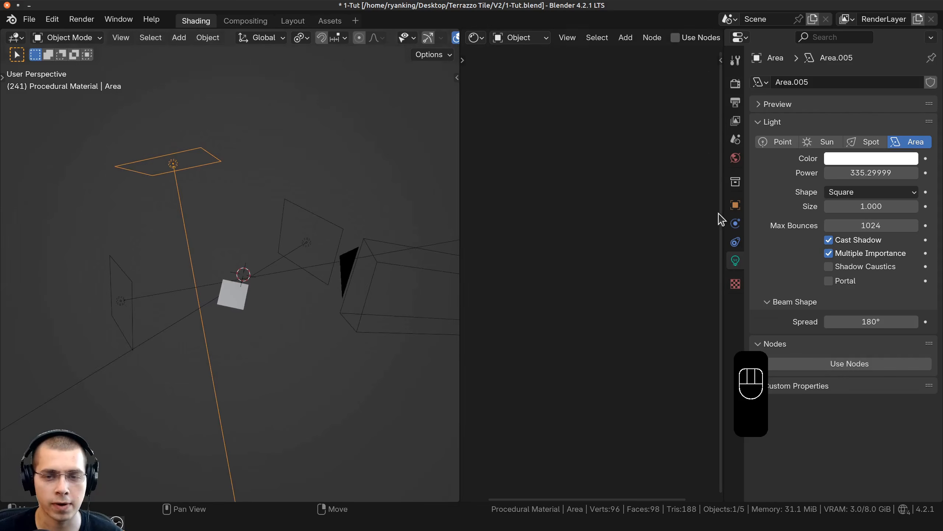
{"action": "left_click", "coordinate": [291, 252]}
{"action": "middle_click_drag", "start_coordinate": [291, 252], "coordinate": [269, 196]}
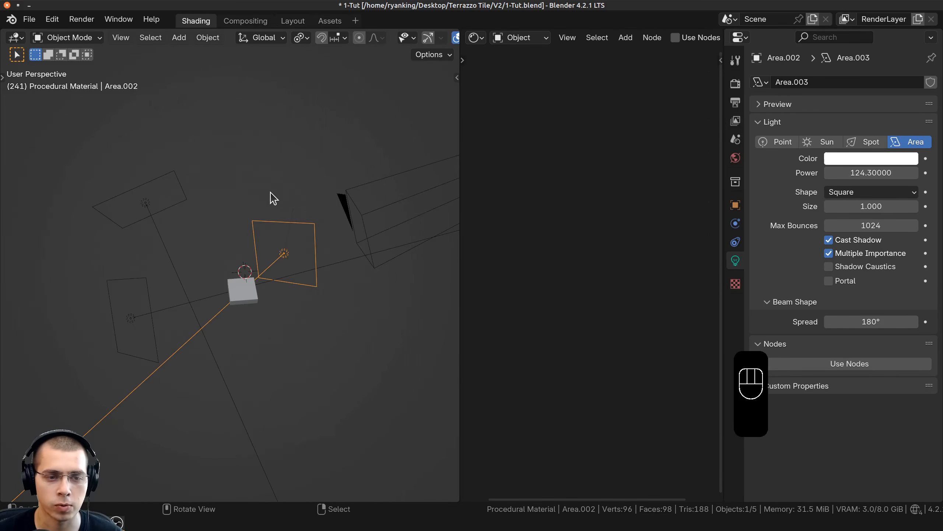
{"action": "key", "text": "KP_0"}
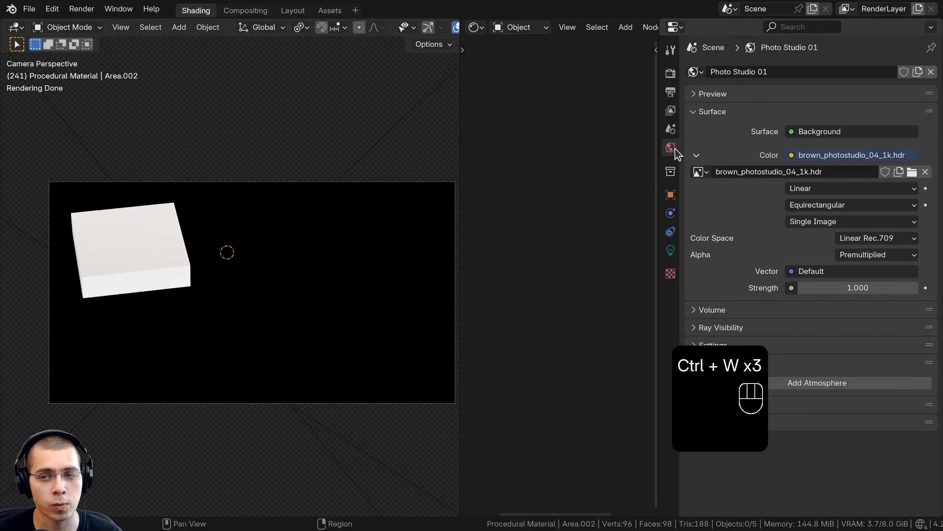
- Examine the name of the HDR image used for the world background colour
{"action": "double_click", "coordinate": [725, 172]}
{"action": "left_click_drag", "start_coordinate": [717, 172], "coordinate": [786, 176]}
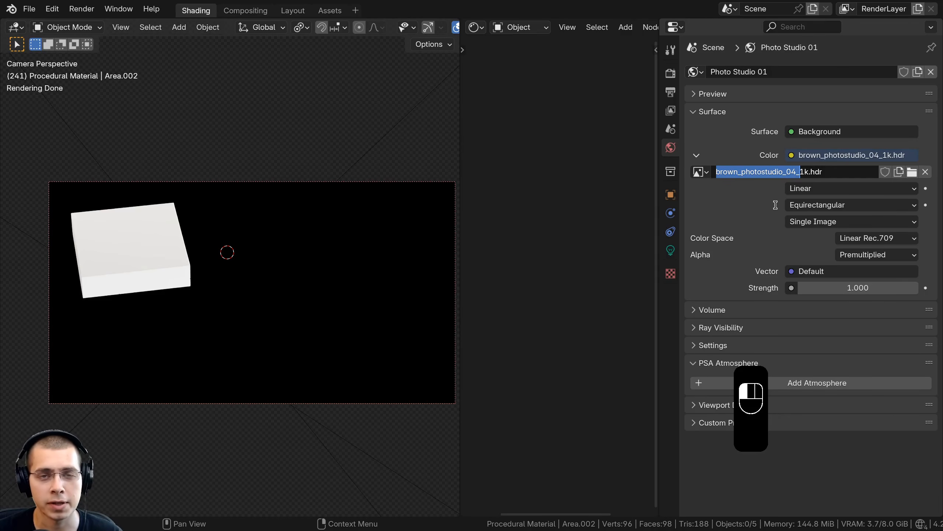
{"action": "left_click", "coordinate": [775, 205]}
{"action": "double_click", "coordinate": [800, 172]}
{"action": "left_click", "coordinate": [800, 170]}
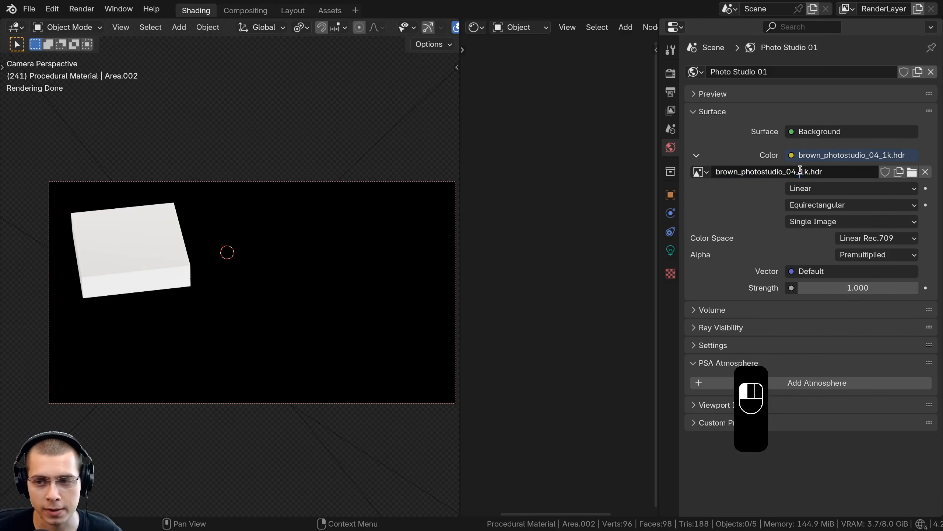
{"action": "left_click", "coordinate": [764, 218]}
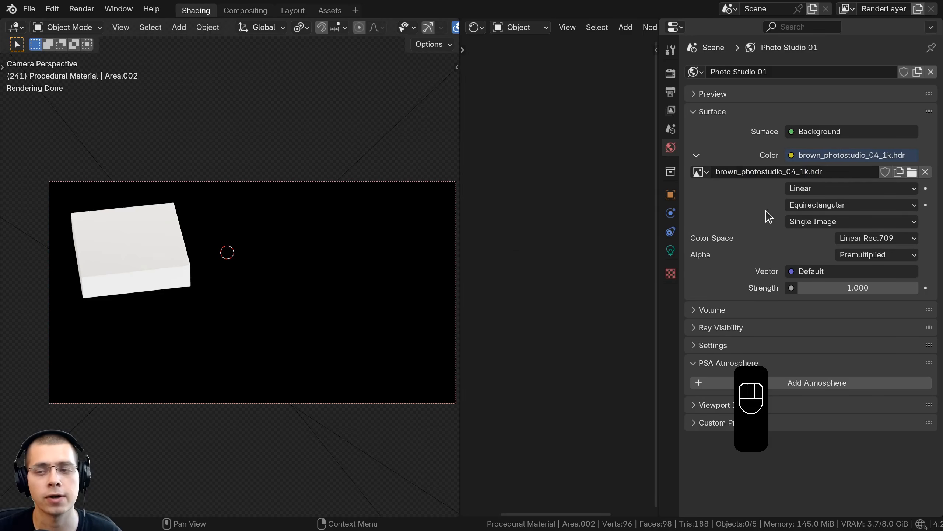
- Look at the Environment Texture choice for the world background colour and review the block in the rendered camera view
{"action": "left_click", "coordinate": [793, 161]}
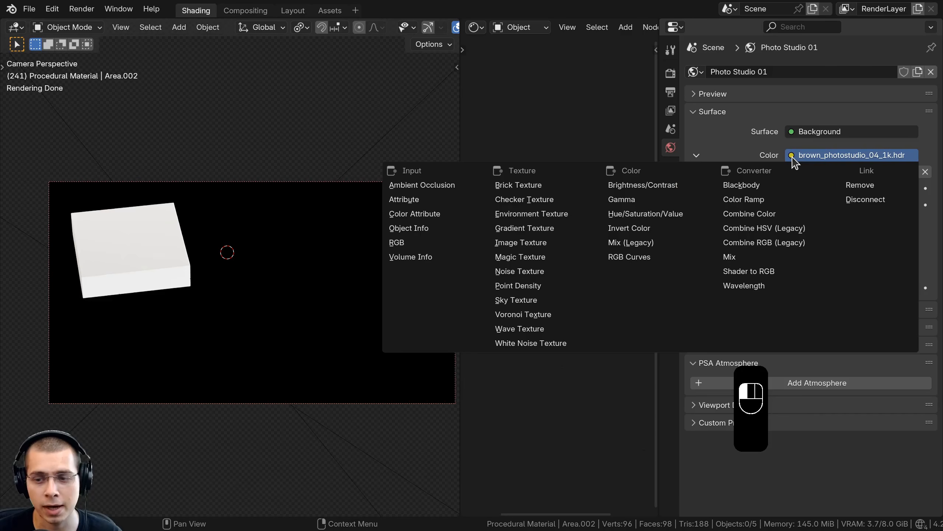
{"action": "left_click", "coordinate": [549, 215]}
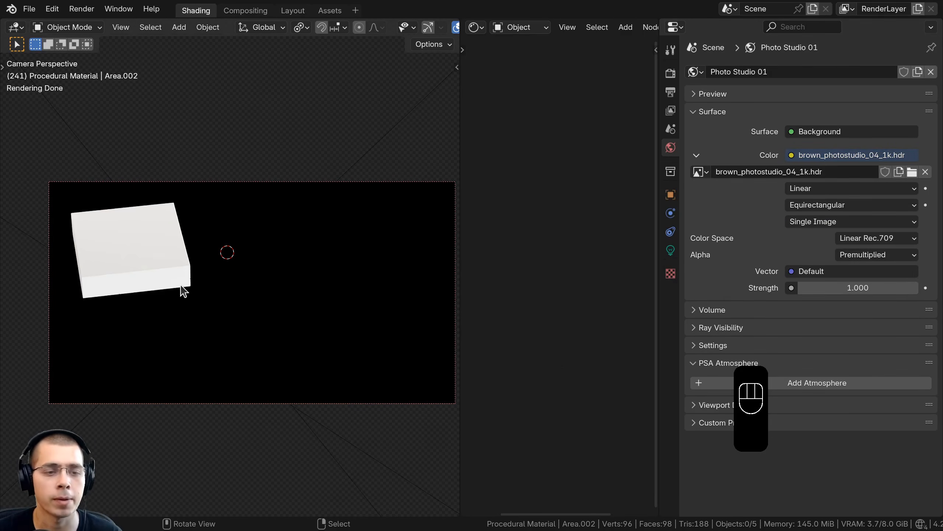
{"action": "middle_click_drag", "start_coordinate": [181, 285], "coordinate": [167, 289], "text": "shift"}
{"action": "middle_click_drag", "start_coordinate": [406, 247], "coordinate": [405, 247], "text": "shift"}
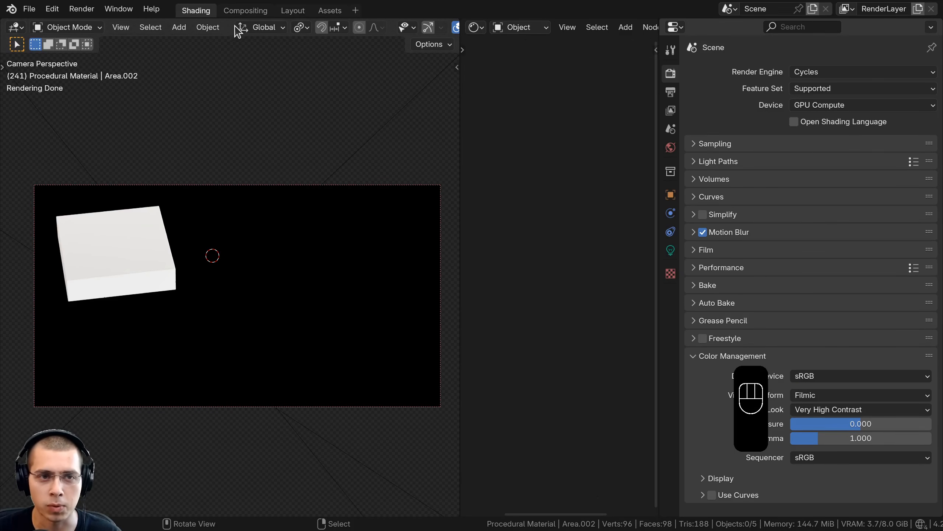
- Rearrange the compositor's Render Layers and Alpha Over nodes with more space between them and inspect Alpha Over's background colour
{"action": "left_click", "coordinate": [243, 10]}
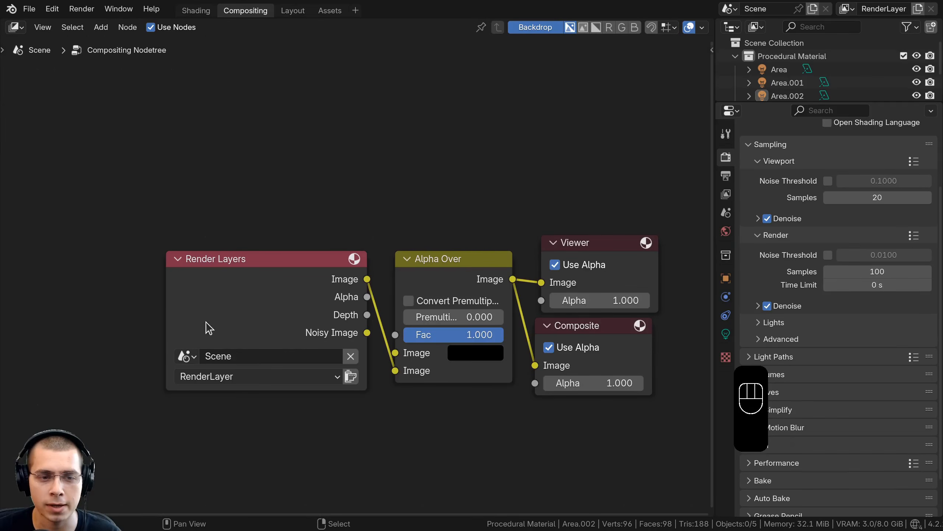
{"action": "left_click_drag", "start_coordinate": [209, 328], "coordinate": [195, 327]}
{"action": "middle_click_drag", "start_coordinate": [240, 301], "coordinate": [182, 233]}
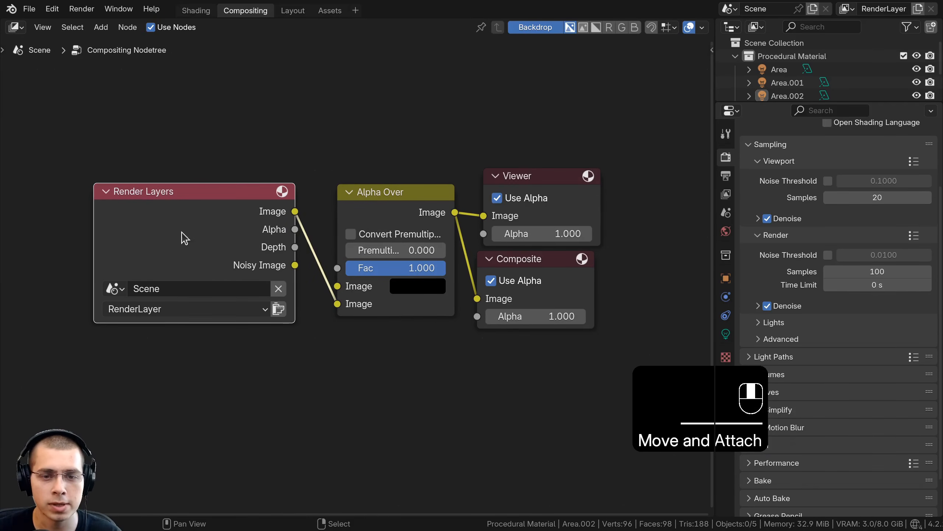
{"action": "left_click_drag", "start_coordinate": [383, 222], "coordinate": [381, 215]}
{"action": "left_click_drag", "start_coordinate": [201, 220], "coordinate": [173, 221]}
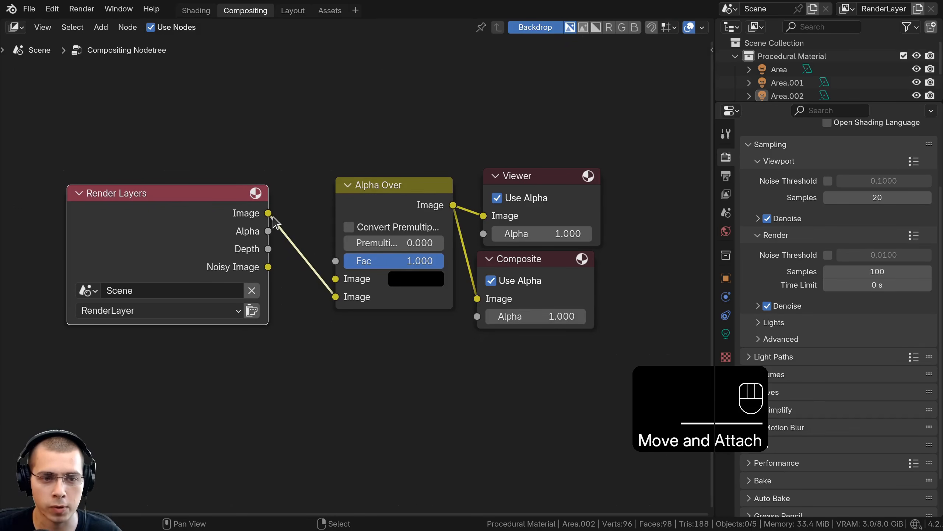
{"action": "left_click", "coordinate": [410, 285]}
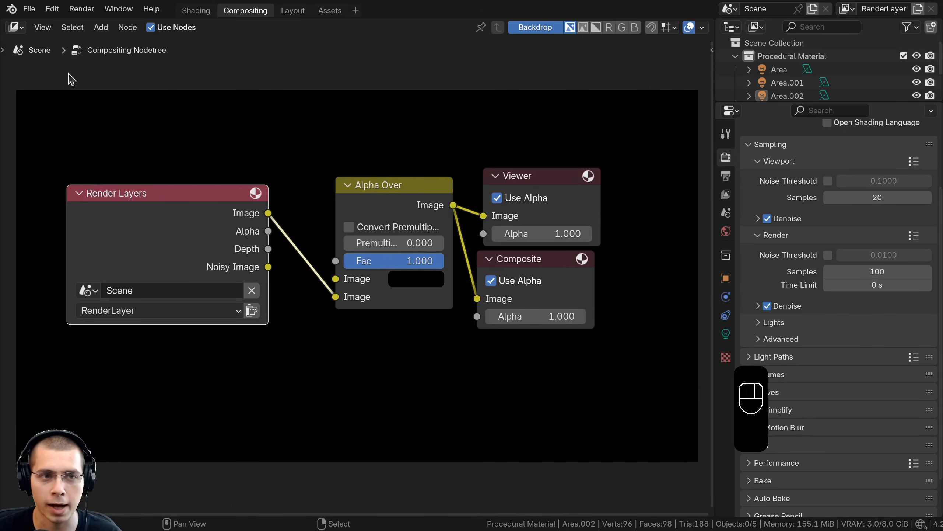
- Check the Compositor option in the Shading workspace's viewport settings, orbit around the rendered scene, and return to the camera view
{"action": "left_click", "coordinate": [195, 11]}
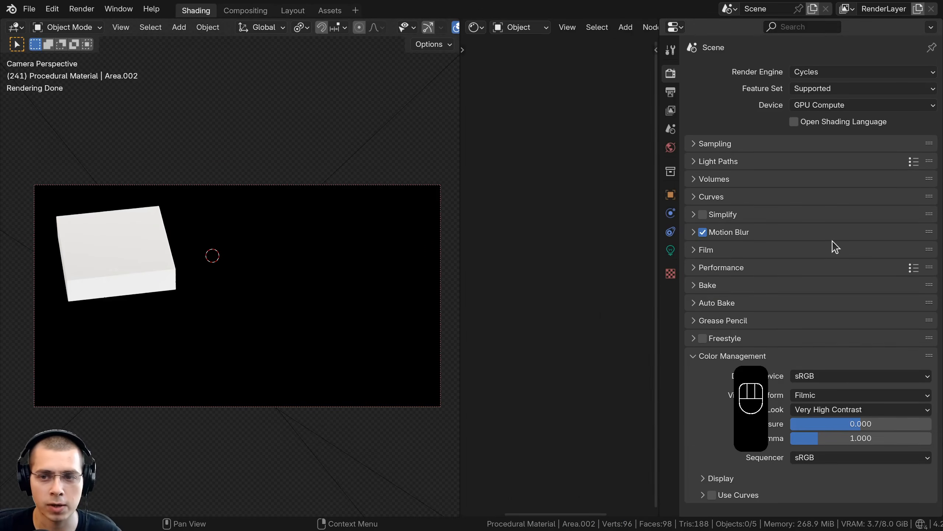
{"action": "scroll", "coordinate": [356, 27], "scroll_direction": "down", "scroll_amount": 5}
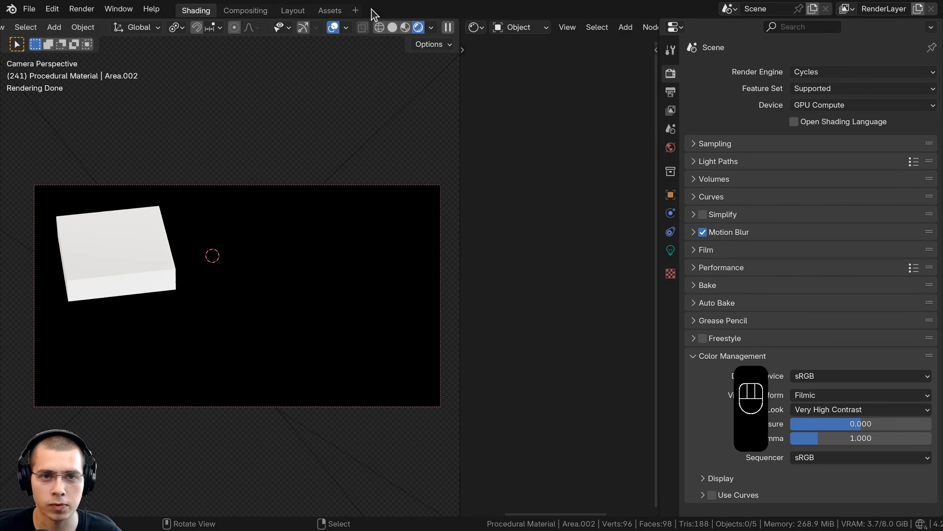
{"action": "left_click", "coordinate": [431, 28]}
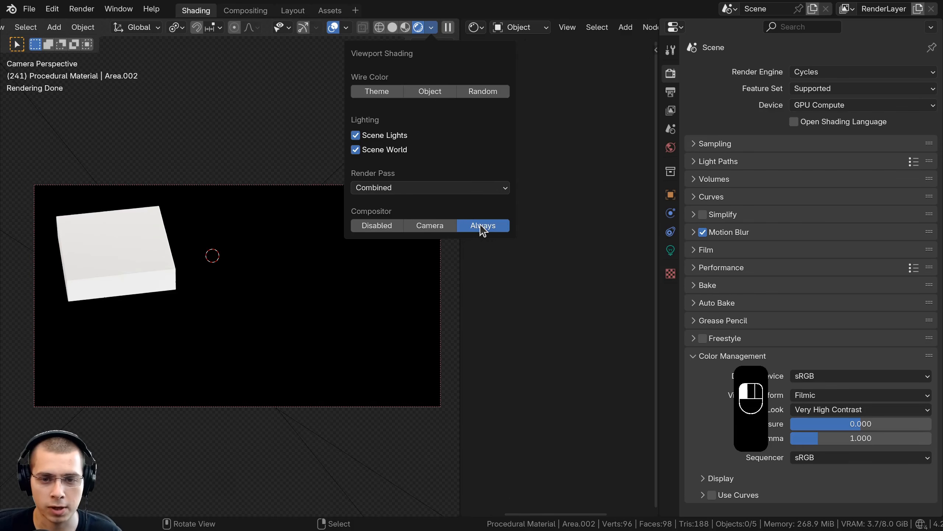
{"action": "middle_click_drag", "start_coordinate": [210, 356], "coordinate": [195, 360], "text": "shift"}
{"action": "middle_click_drag", "start_coordinate": [260, 359], "coordinate": [277, 360]}
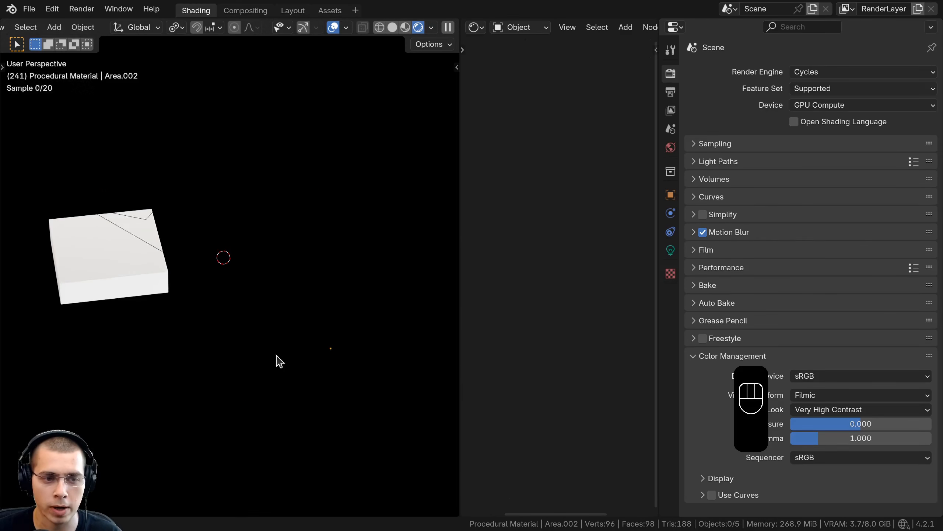
{"action": "scroll", "coordinate": [268, 355], "scroll_direction": "down", "scroll_amount": 8}
{"action": "key", "text": "KP_0"}
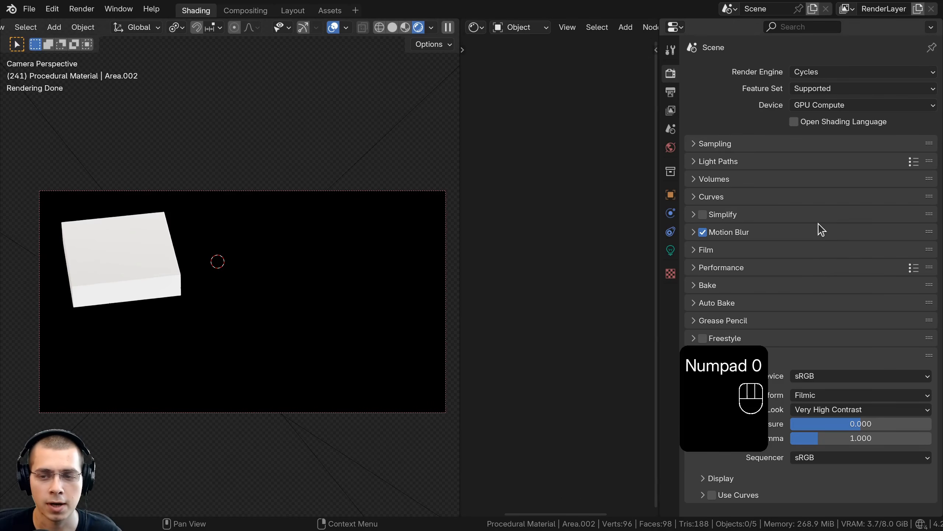
- Examine the render's Film settings, switching Transparent off and on again to check the background
{"action": "left_click", "coordinate": [694, 250]}
{"action": "scroll", "coordinate": [702, 271], "scroll_direction": "down", "scroll_amount": 5}
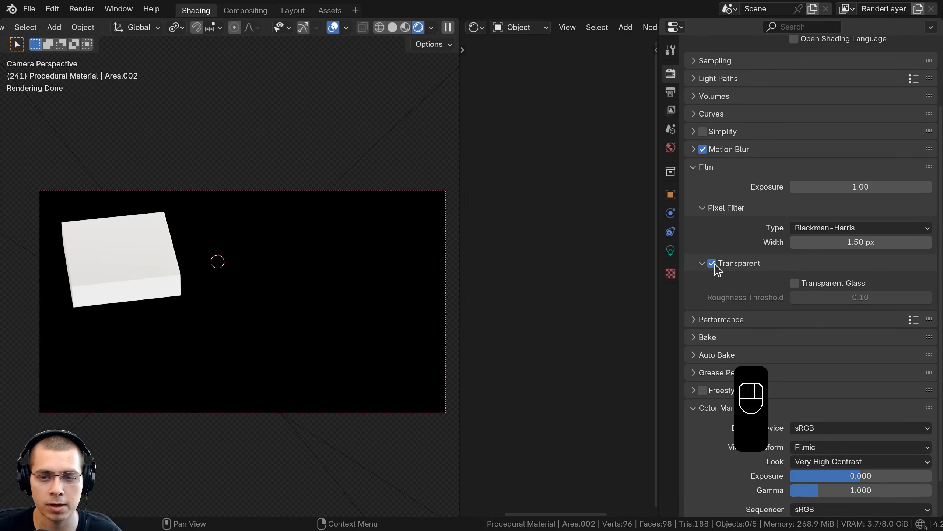
{"action": "left_click", "coordinate": [712, 263]}
{"action": "left_click", "coordinate": [712, 263]}
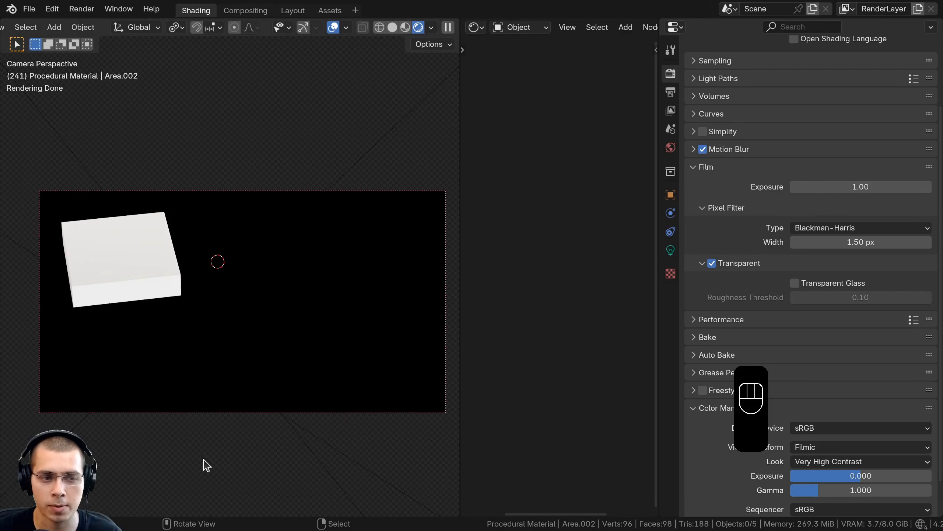
{"action": "middle_click_drag", "start_coordinate": [179, 247], "coordinate": [167, 244], "text": "shift"}
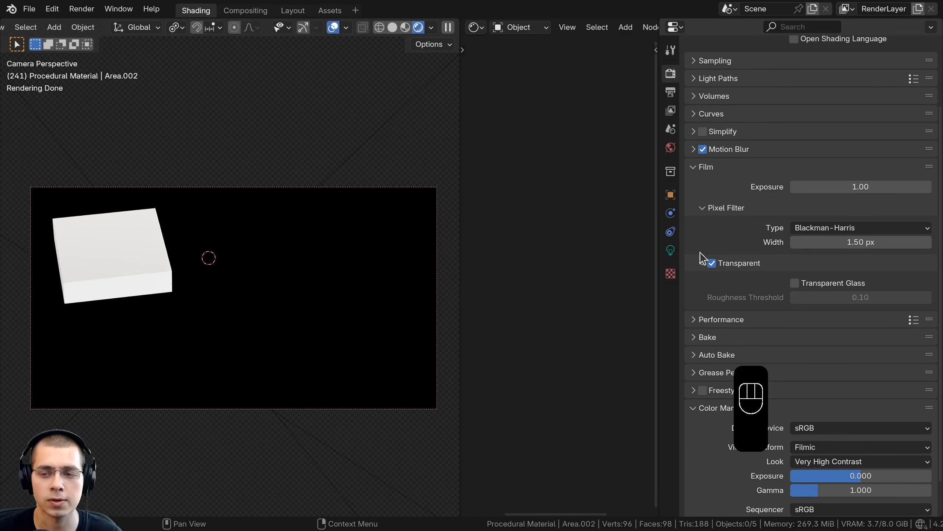
{"action": "left_click", "coordinate": [695, 171]}
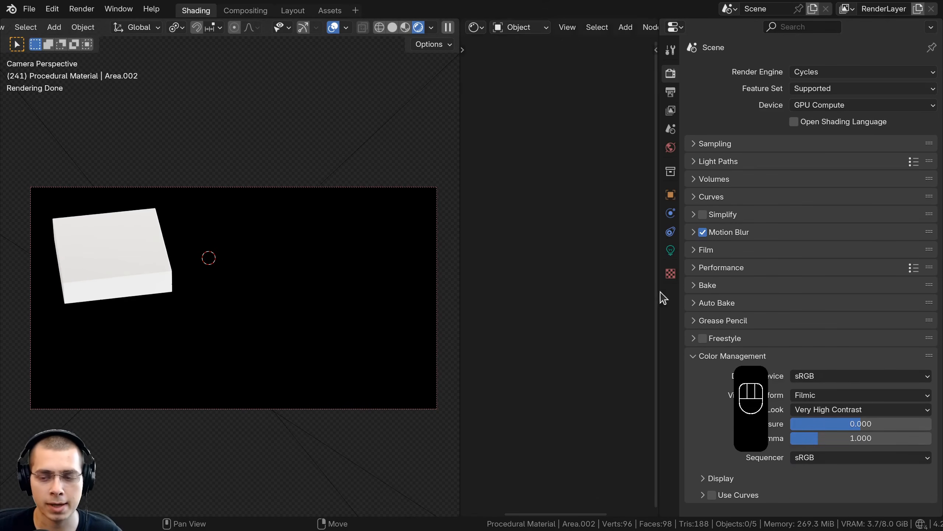
- Choose Filmic as the view transform in the colour management settings and review the Look options
{"action": "left_click", "coordinate": [812, 395]}
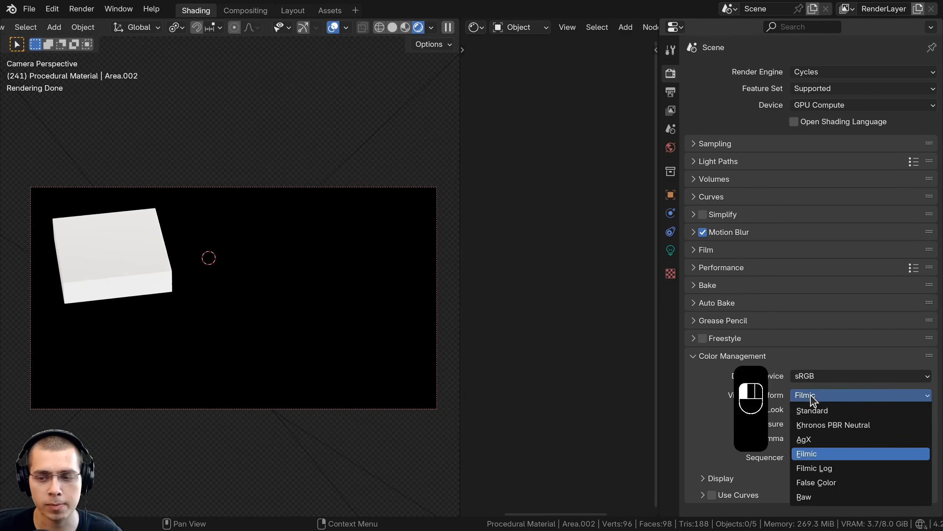
{"action": "left_click", "coordinate": [815, 454]}
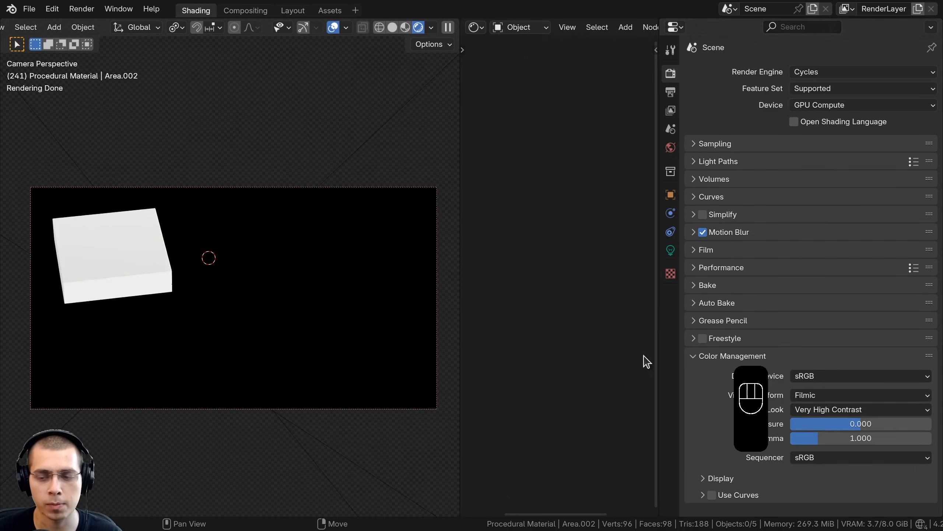
{"action": "left_click", "coordinate": [804, 410]}
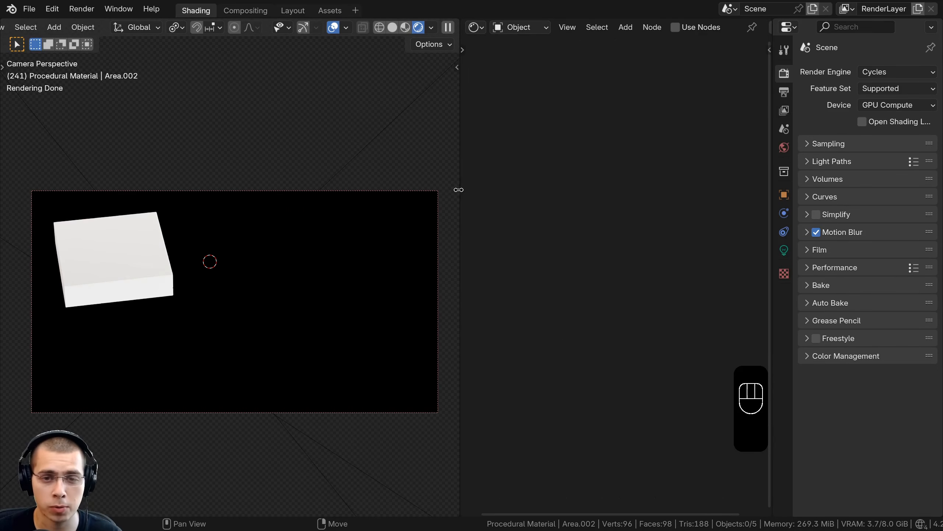
- Enlarge the shader editor by narrowing the 3D viewport and the properties area, and select the block
{"action": "left_click_drag", "start_coordinate": [460, 194], "coordinate": [235, 215]}
{"action": "scroll", "coordinate": [180, 287], "scroll_direction": "up", "scroll_amount": 5}
{"action": "middle_click_drag", "start_coordinate": [29, 267], "coordinate": [171, 281], "text": "shift"}
{"action": "left_click", "coordinate": [120, 259]}
{"action": "middle_click_drag", "start_coordinate": [121, 259], "coordinate": [156, 262], "text": "shift"}
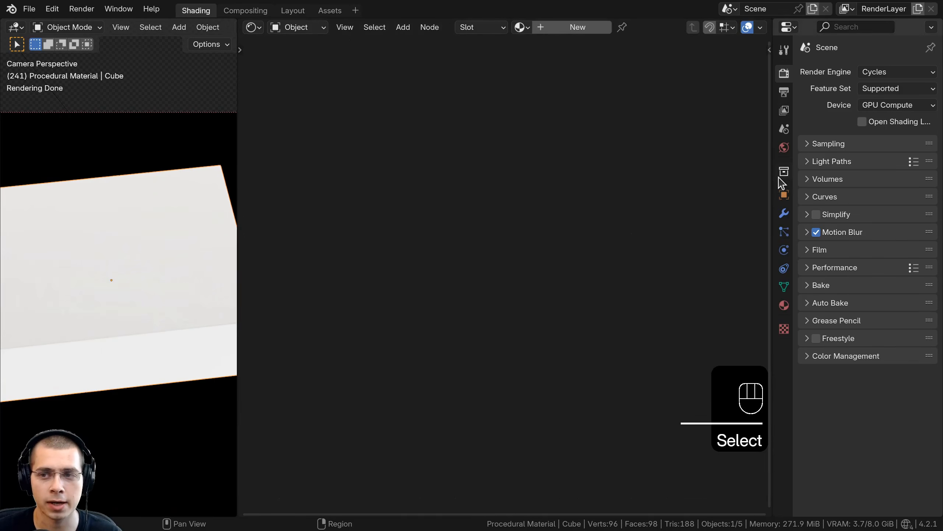
{"action": "left_click_drag", "start_coordinate": [774, 172], "coordinate": [878, 171]}
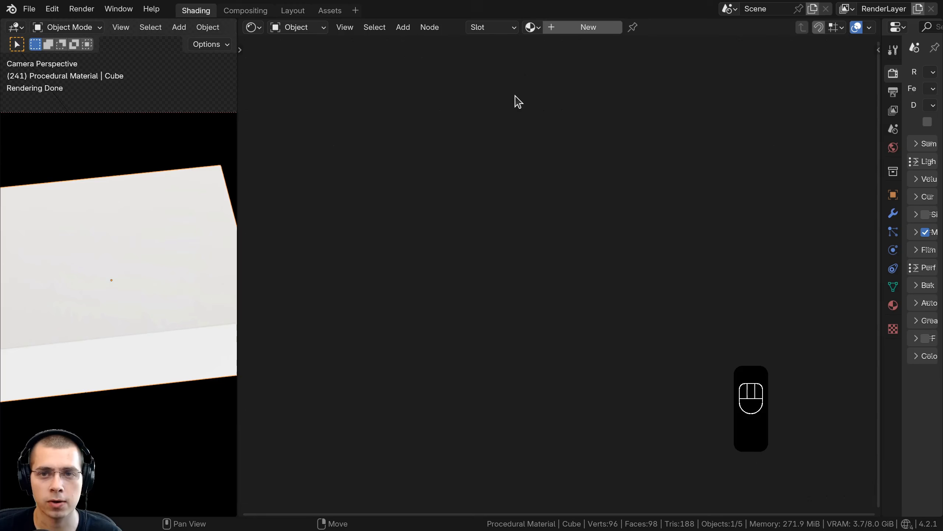
- Create a new material on the block and name it Terrazzo Tile 1
{"action": "left_click", "coordinate": [596, 27]}
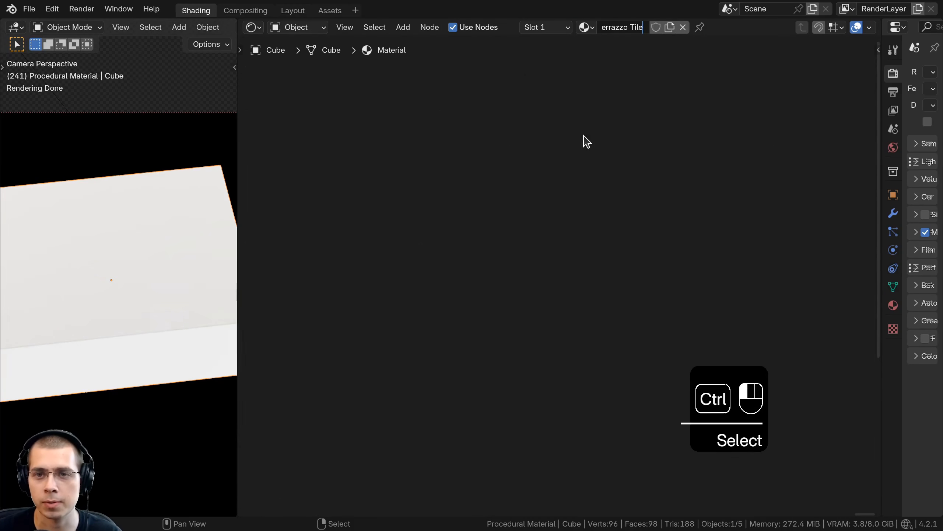
{"action": "left_click", "coordinate": [583, 136]}
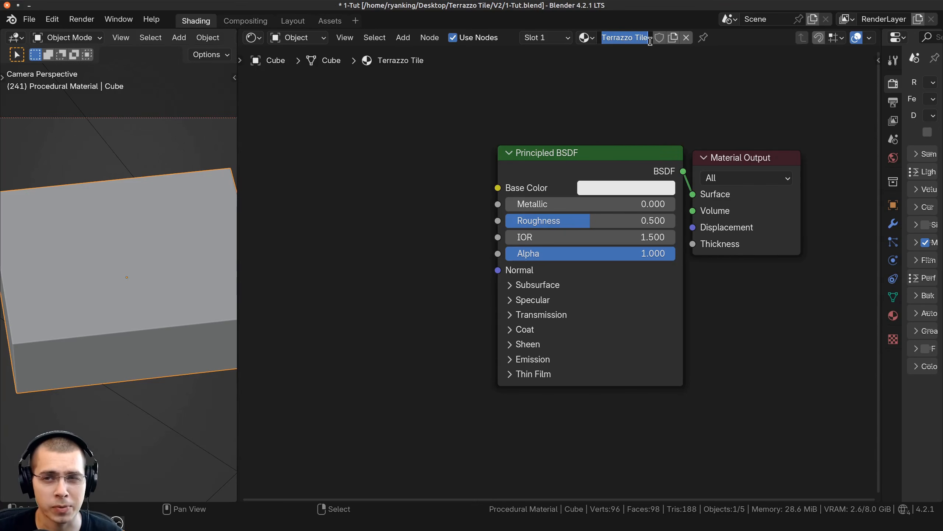
{"action": "left_click", "coordinate": [632, 38]}
{"action": "key", "text": "Return"}
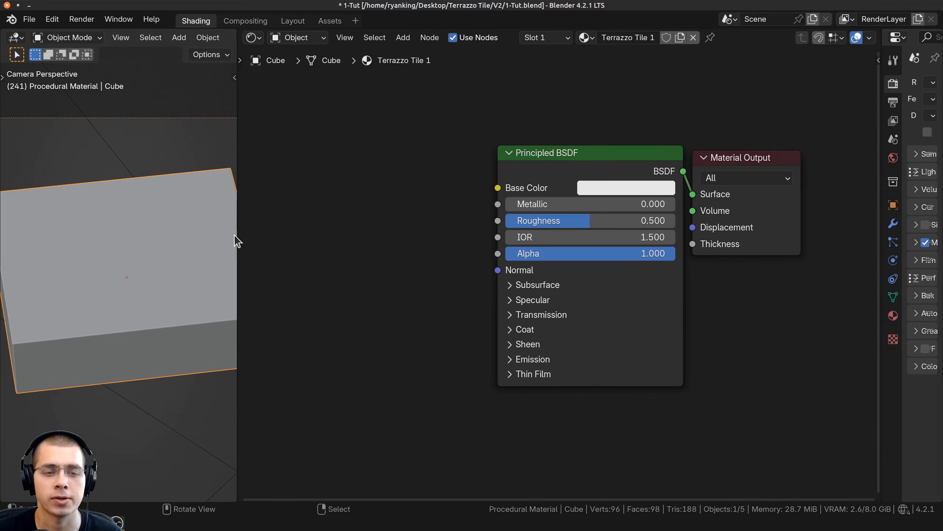
- Widen the 3D viewport slightly and frame the Principled BSDF and Material Output nodes in the shader editor
{"action": "left_click_drag", "start_coordinate": [235, 240], "coordinate": [314, 241]}
{"action": "scroll", "coordinate": [111, 266], "scroll_direction": "down", "scroll_amount": 3}
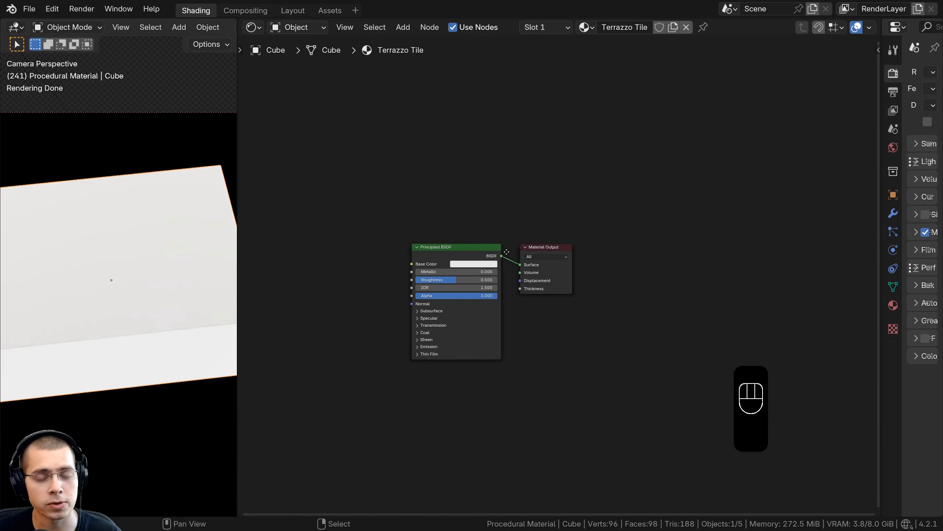
{"action": "key", "text": "Home"}
{"action": "left_click_drag", "start_coordinate": [515, 211], "coordinate": [521, 212]}
{"action": "middle_click_drag", "start_coordinate": [518, 217], "coordinate": [530, 205]}
{"action": "scroll", "coordinate": [522, 206], "scroll_direction": "up", "scroll_amount": 2}
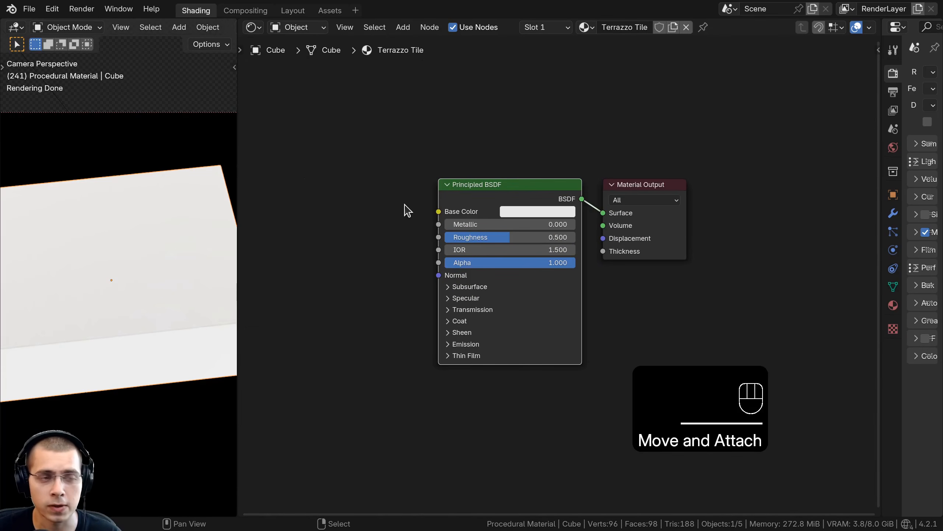
- Check in the add-on preferences whether Node Wrangler is enabled, searching for "node", and close the preferences
{"action": "left_click", "coordinate": [52, 8]}
{"action": "left_click", "coordinate": [70, 178]}
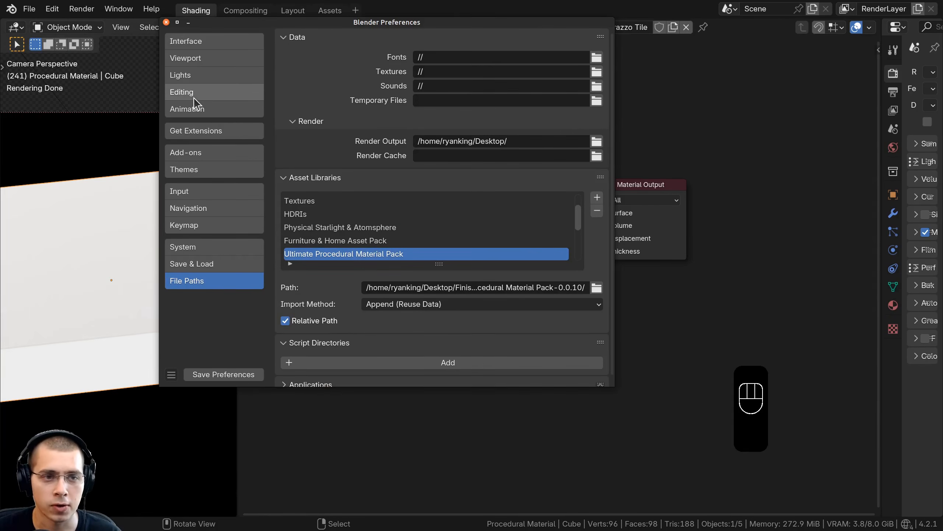
{"action": "left_click", "coordinate": [199, 155]}
{"action": "left_click", "coordinate": [352, 40]}
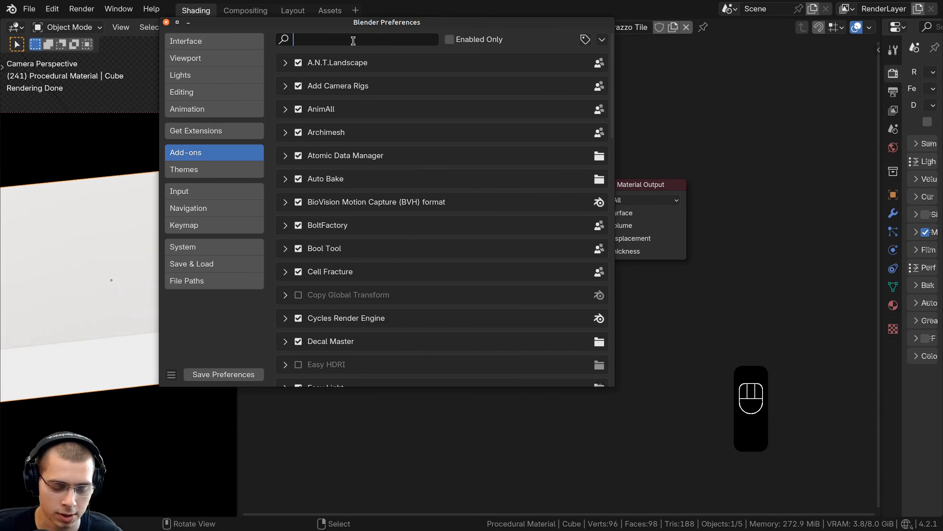
{"action": "type", "text": "node"}
{"action": "key", "text": "Return"}
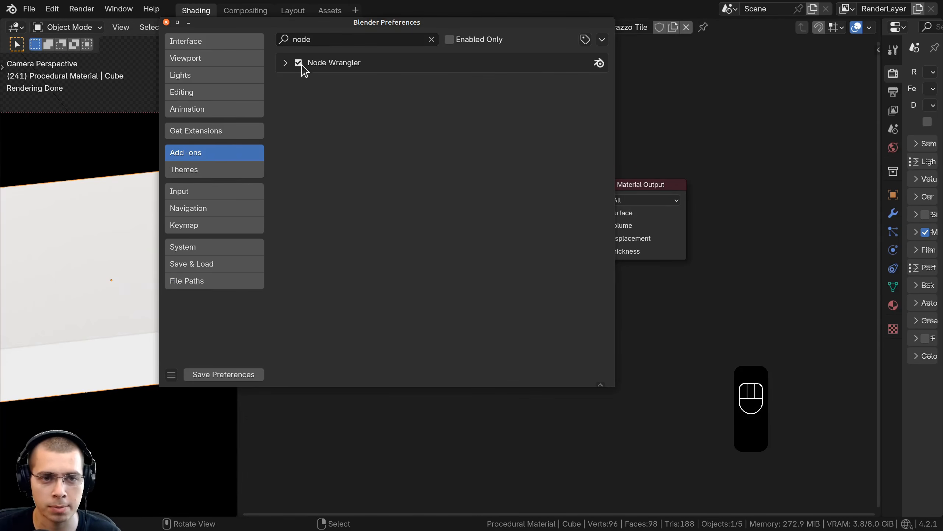
{"action": "left_click", "coordinate": [166, 22]}
{"action": "middle_click_drag", "start_coordinate": [558, 142], "coordinate": [633, 134]}
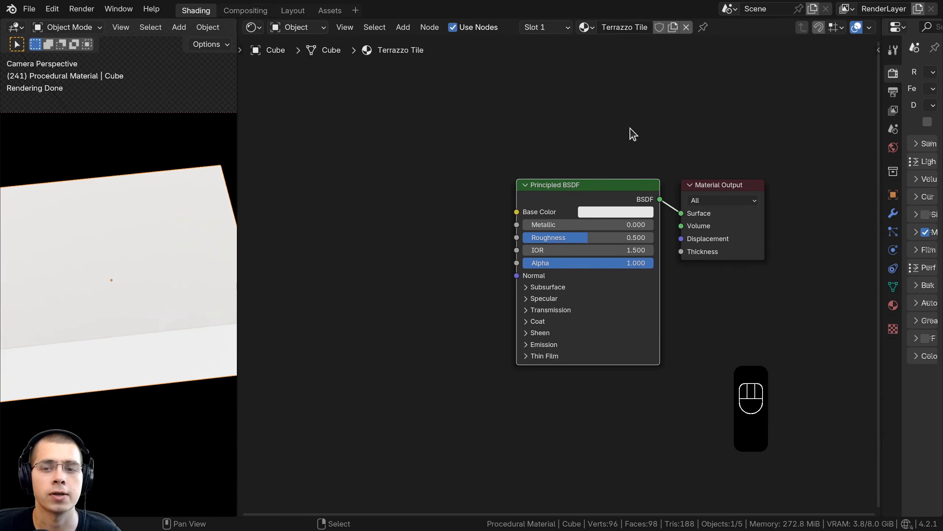
- Add a Brick Texture node before the Principled BSDF and preview its colour output on the block
{"action": "key", "text": "a"}
{"action": "left_click_drag", "start_coordinate": [584, 185], "coordinate": [597, 185]}
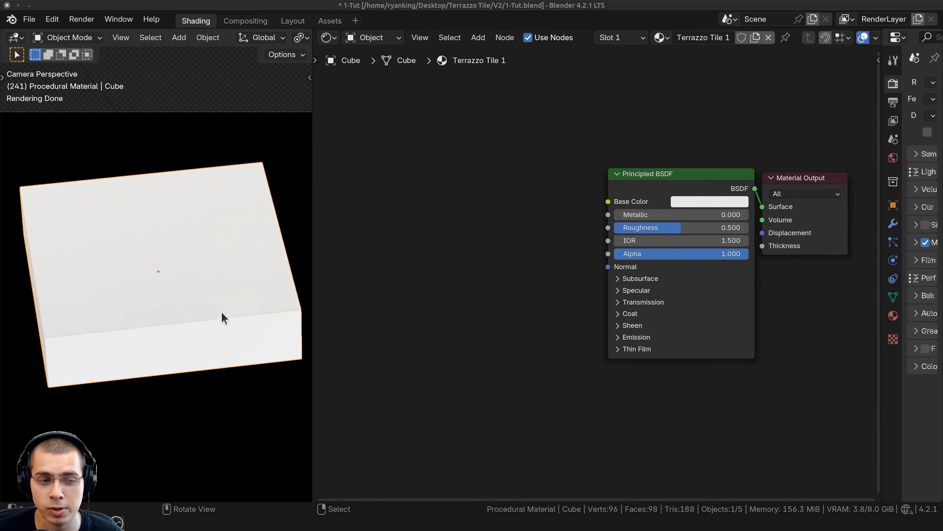
{"action": "scroll", "coordinate": [223, 318], "scroll_direction": "down", "scroll_amount": 2}
{"action": "scroll", "coordinate": [442, 275], "scroll_direction": "down", "scroll_amount": 1}
{"action": "key", "text": "shift+a"}
{"action": "left_click", "coordinate": [406, 189]}
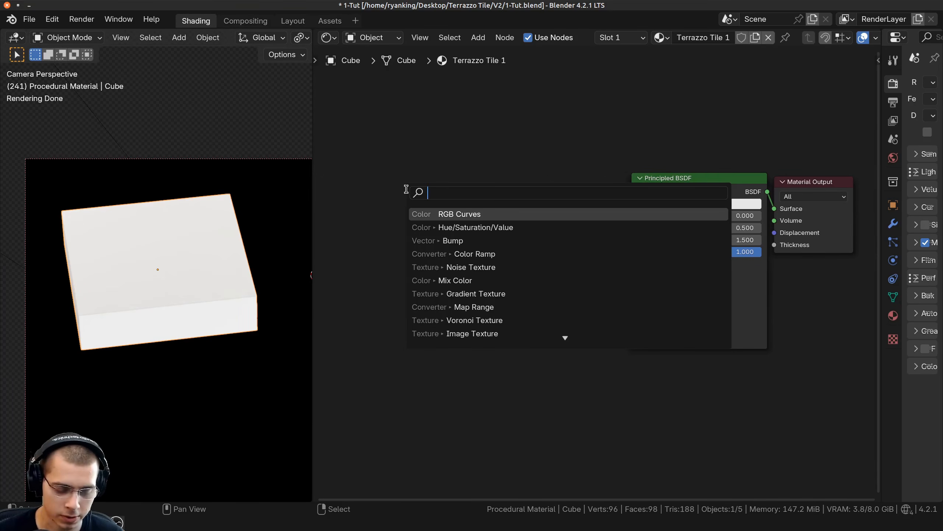
{"action": "type", "text": "bri"}
{"action": "key", "text": "Return"}
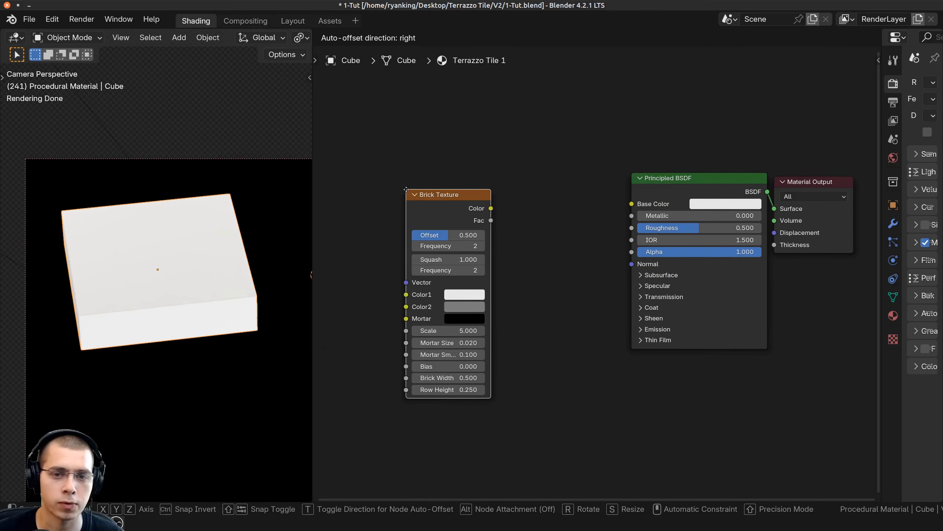
{"action": "left_click", "coordinate": [391, 180]}
{"action": "middle_click_drag", "start_coordinate": [408, 182], "coordinate": [444, 179]}
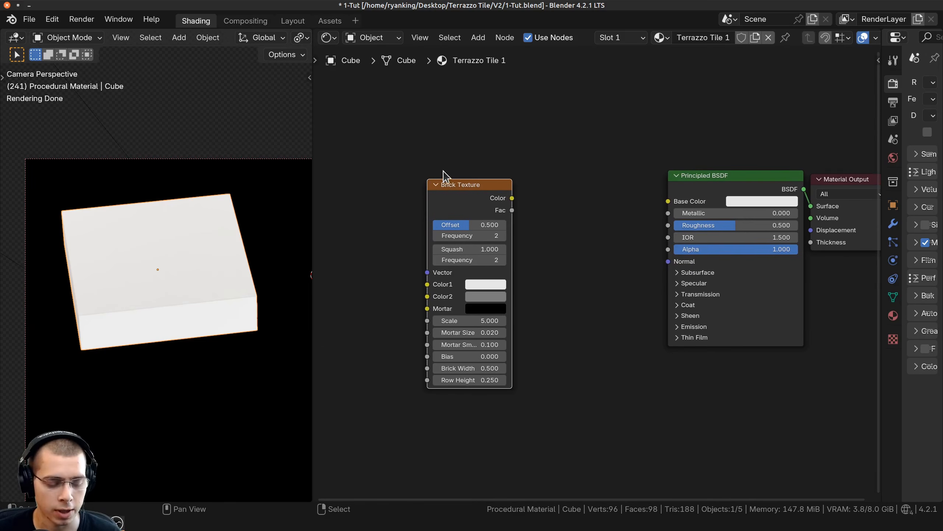
{"action": "left_click", "coordinate": [465, 191], "text": "ctrl+shift"}
{"action": "middle_click_drag", "start_coordinate": [438, 229], "coordinate": [447, 228]}
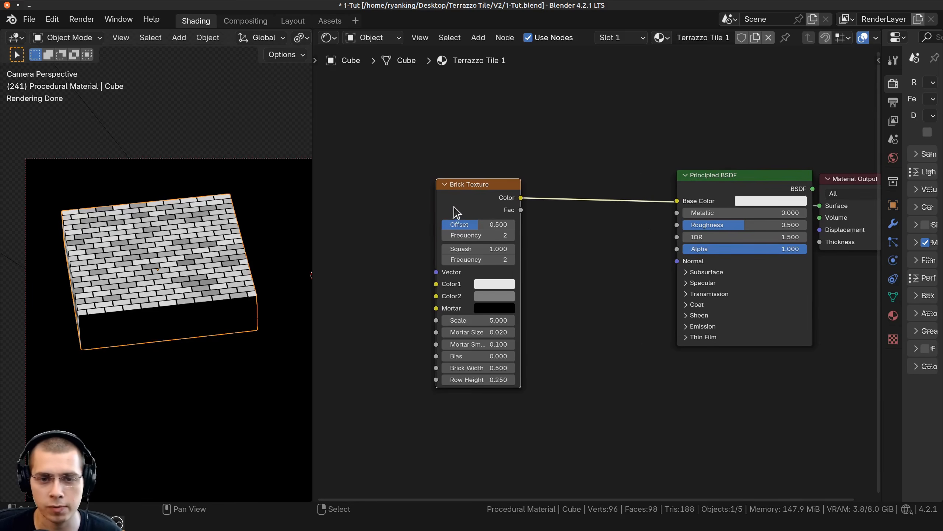
- Add Mapping and Texture Coordinate nodes feeding the Brick Texture's Vector input using Node Wrangler
{"action": "left_click_drag", "start_coordinate": [460, 201], "coordinate": [455, 202]}
{"action": "middle_click_drag", "start_coordinate": [466, 200], "coordinate": [607, 189]}
{"action": "key", "text": "ctrl+t"}
{"action": "scroll", "coordinate": [468, 215], "scroll_direction": "up", "scroll_amount": 3}
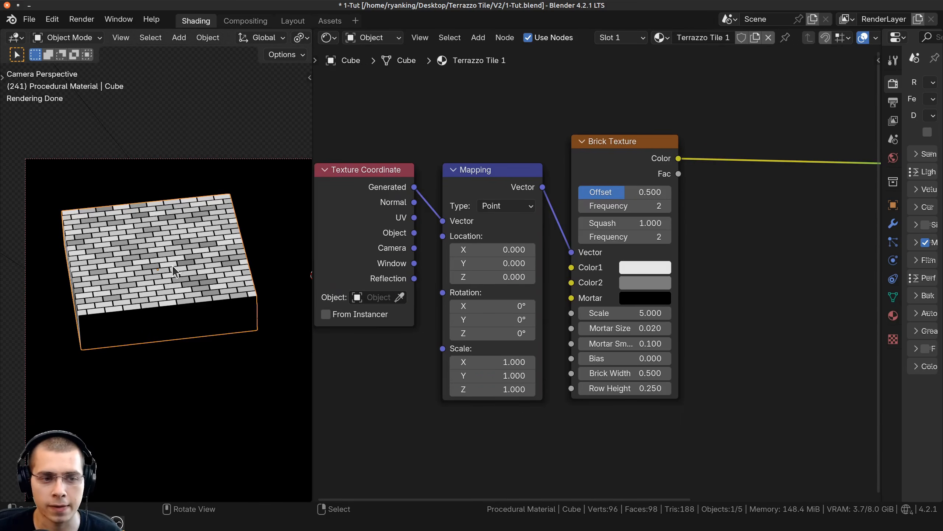
{"action": "middle_click_drag", "start_coordinate": [189, 260], "coordinate": [180, 277], "text": "shift"}
{"action": "scroll", "coordinate": [179, 277], "scroll_direction": "up", "scroll_amount": 1}
- Connect the Texture Coordinate's Object output to the Mapping node's Vector and move the Texture Coordinate node closer
{"action": "middle_click_drag", "start_coordinate": [466, 253], "coordinate": [535, 243]}
{"action": "left_click", "coordinate": [462, 226]}
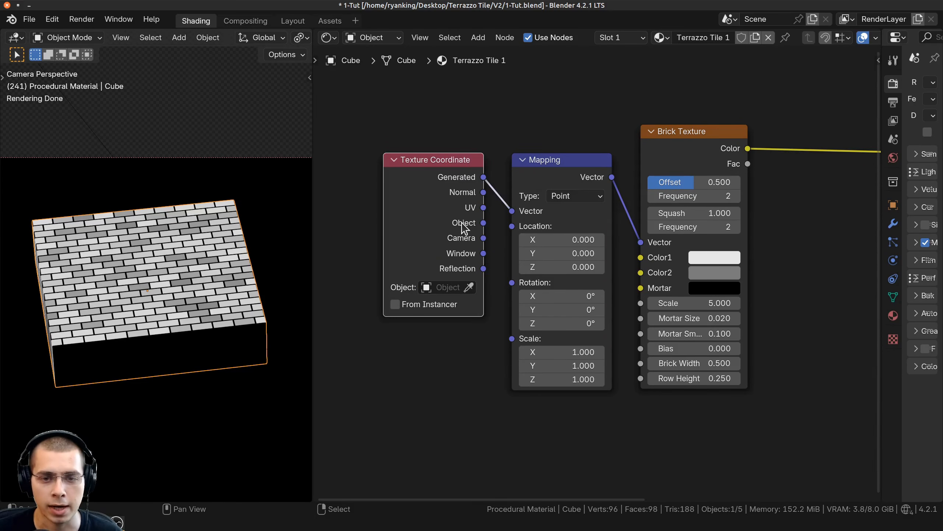
{"action": "left_click_drag", "start_coordinate": [484, 223], "coordinate": [517, 211]}
{"action": "left_click_drag", "start_coordinate": [425, 217], "coordinate": [438, 216]}
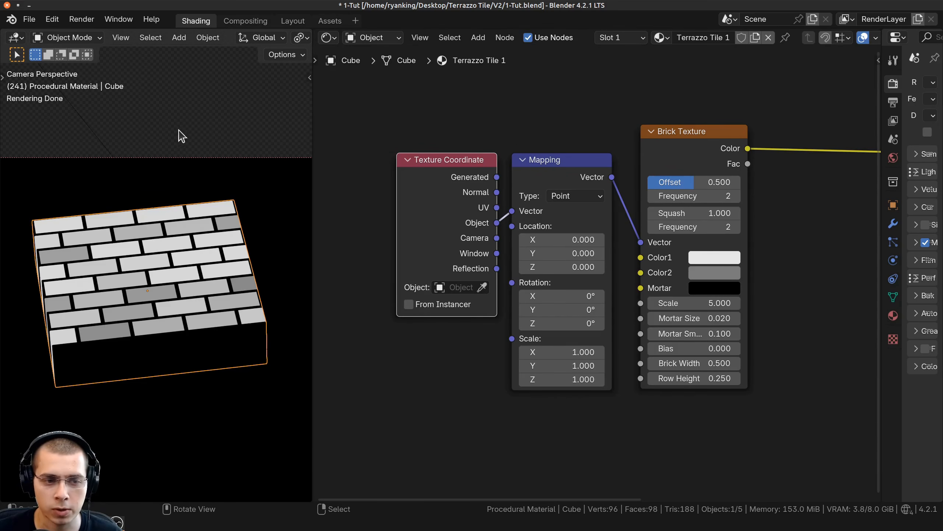
{"action": "left_click_drag", "start_coordinate": [452, 134], "coordinate": [565, 194]}
{"action": "left_click", "coordinate": [626, 268]}
- Set the Brick Texture's Offset to 1 so the brick rows line up
{"action": "scroll", "coordinate": [626, 283], "scroll_direction": "down", "scroll_amount": 1}
{"action": "middle_click_drag", "start_coordinate": [626, 283], "coordinate": [434, 289]}
{"action": "scroll", "coordinate": [434, 289], "scroll_direction": "up", "scroll_amount": 1}
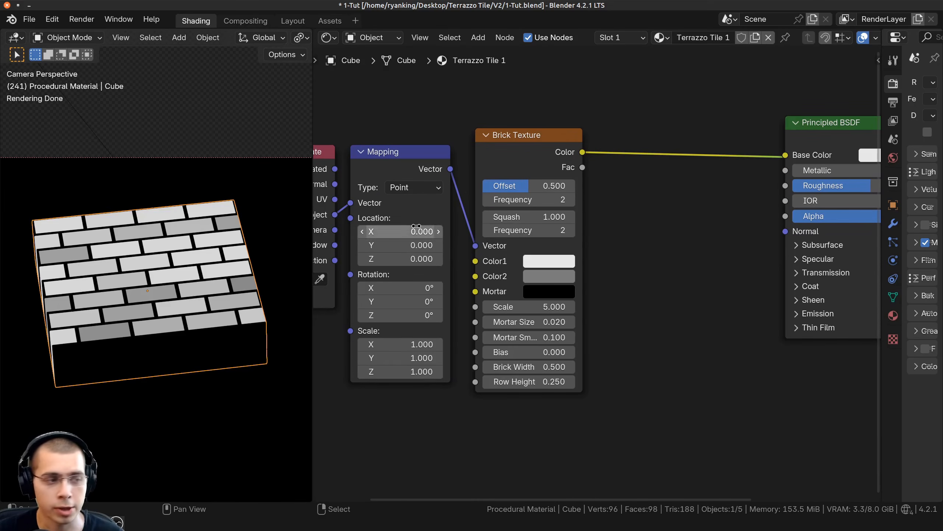
{"action": "middle_click_drag", "start_coordinate": [466, 231], "coordinate": [487, 217]}
{"action": "scroll", "coordinate": [489, 217], "scroll_direction": "up", "scroll_amount": 2}
{"action": "left_click", "coordinate": [533, 162]}
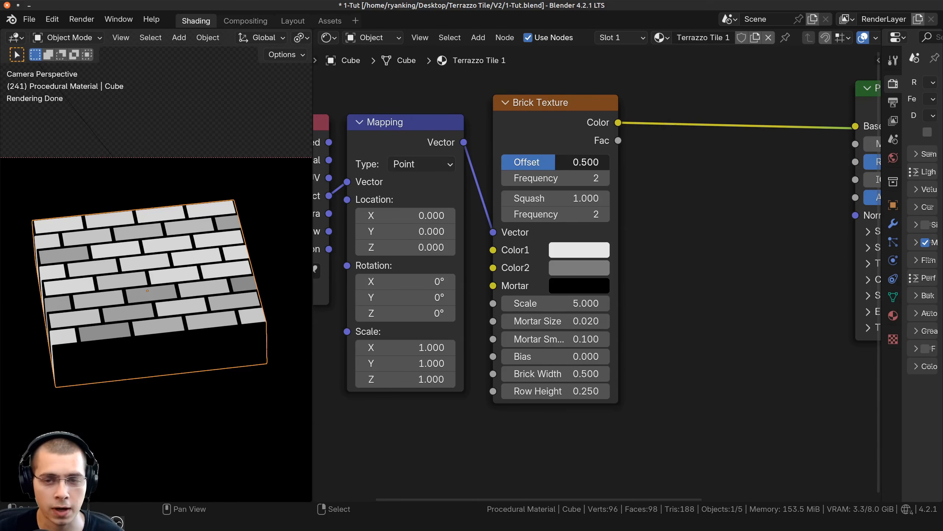
{"action": "type", "text": "1"}
{"action": "key", "text": "Return"}
{"action": "scroll", "coordinate": [186, 285], "scroll_direction": "up", "scroll_amount": 2}
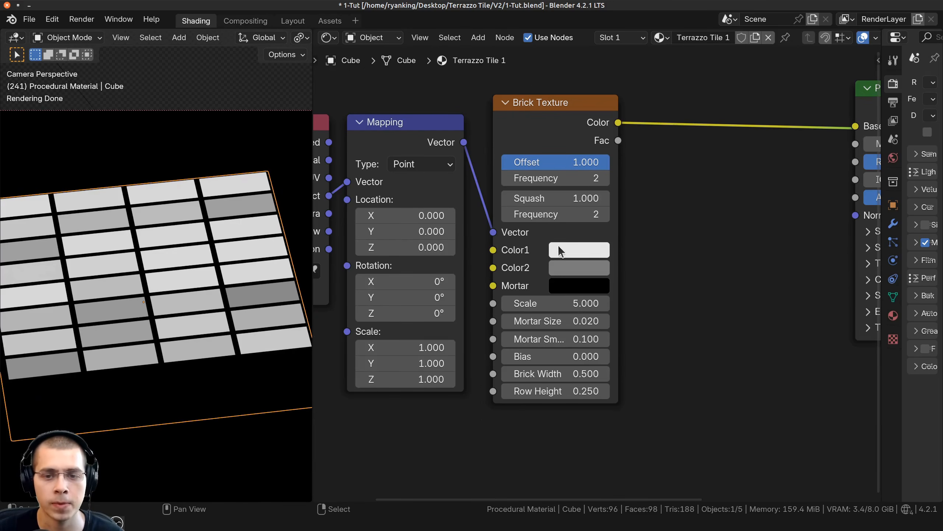
- Set the Brick Texture's Color1 to pure white and Color2 to pure black
{"action": "left_click", "coordinate": [559, 251]}
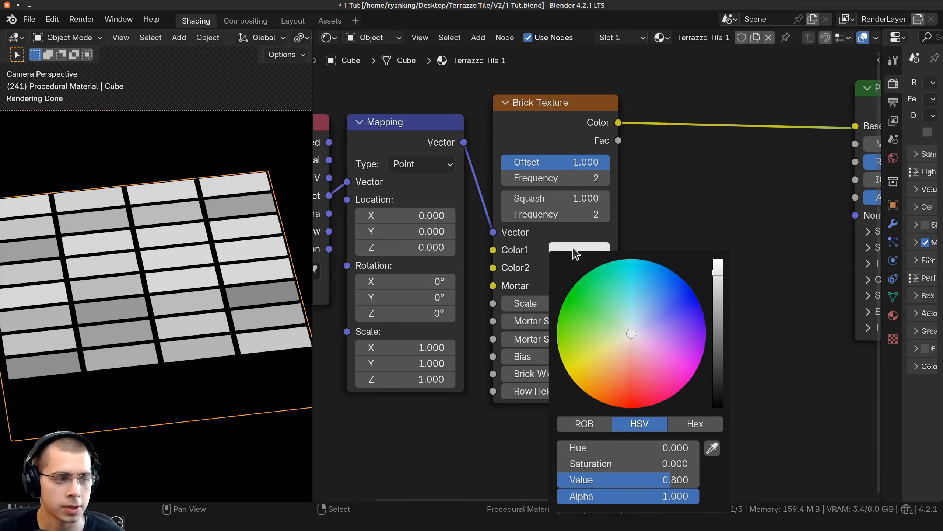
{"action": "scroll", "coordinate": [574, 251], "scroll_direction": "up", "scroll_amount": 2, "text": "ctrl"}
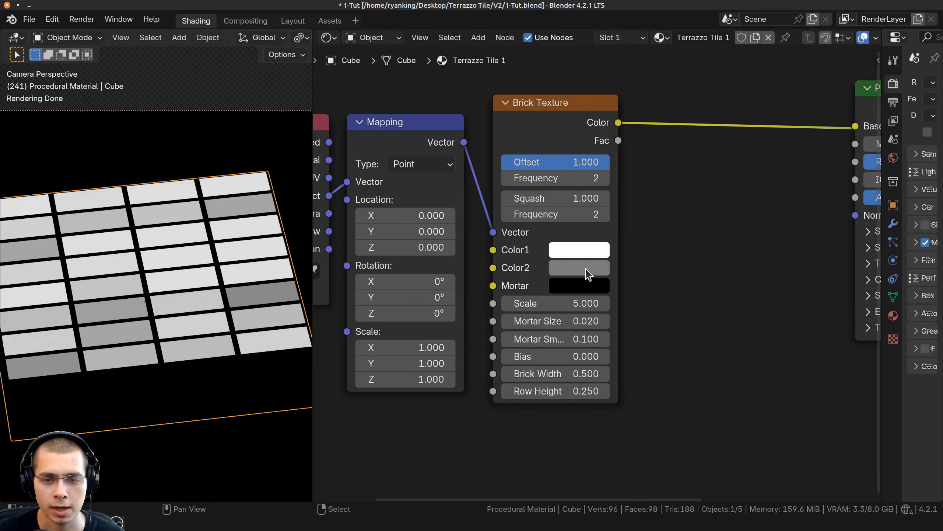
{"action": "left_click", "coordinate": [587, 268]}
{"action": "scroll", "coordinate": [586, 269], "scroll_direction": "down", "scroll_amount": 4}
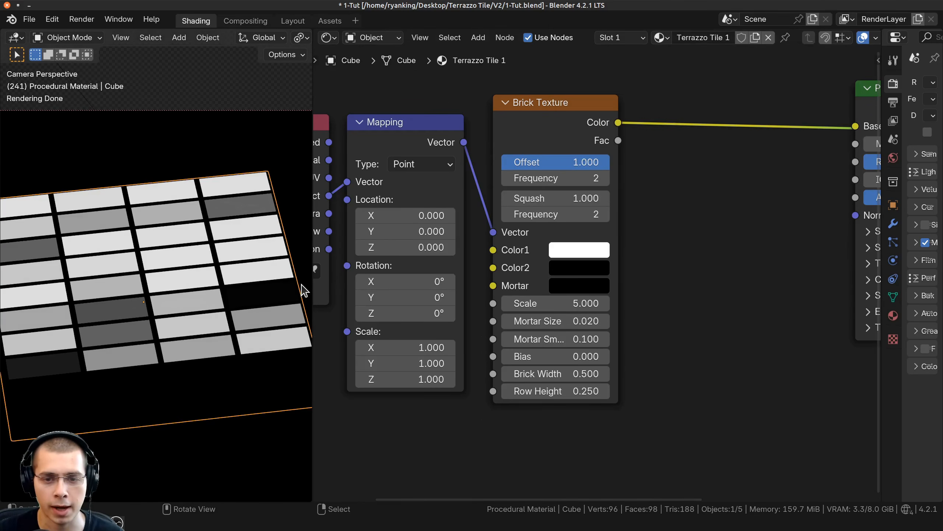
{"action": "middle_click_drag", "start_coordinate": [302, 289], "coordinate": [4, 279]}
{"action": "key", "text": "KP_0"}
- Set the Brick Texture's Scale to 1.25 and Mortar Size to 0.001
{"action": "left_click", "coordinate": [543, 295]}
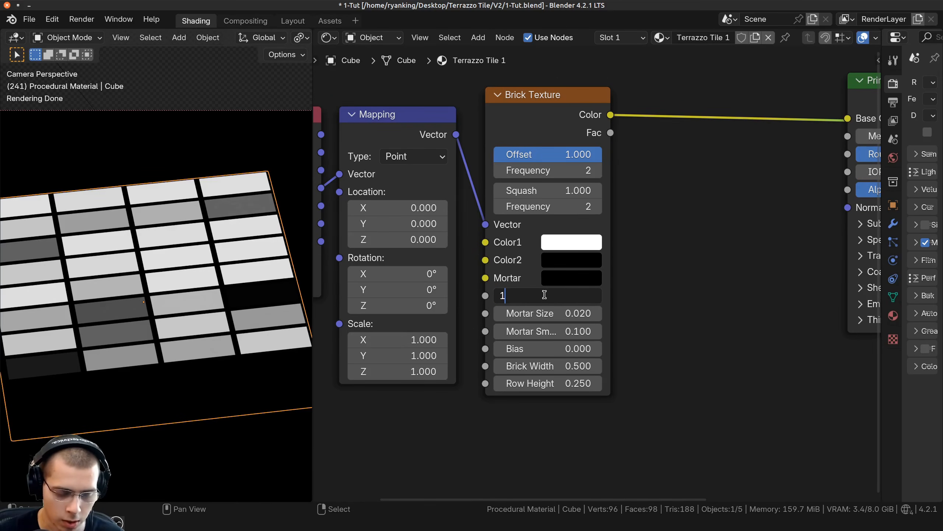
{"action": "type", "text": "1.25"}
{"action": "key", "text": "Return"}
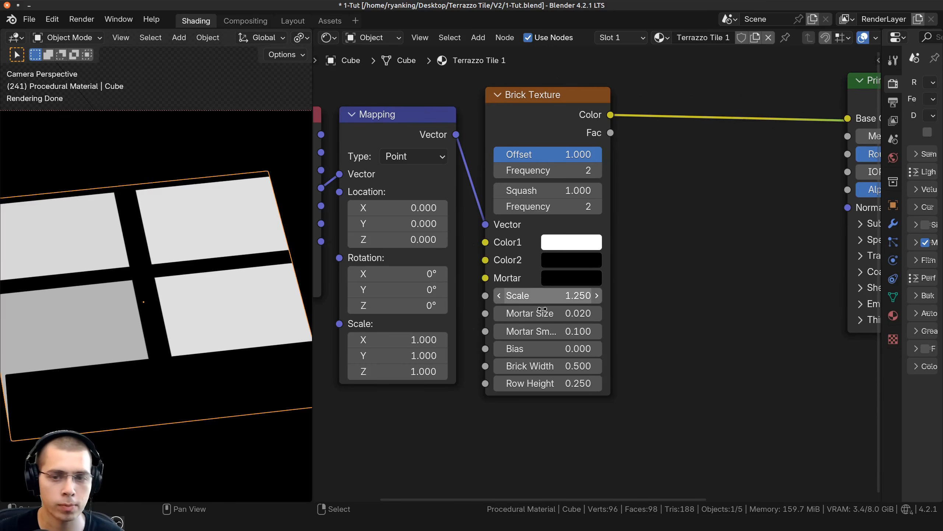
{"action": "left_click", "coordinate": [539, 314]}
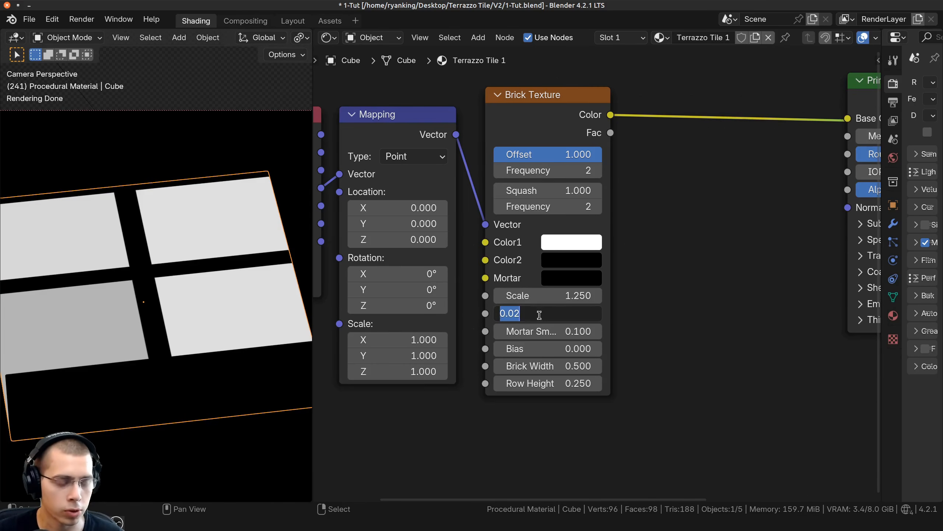
{"action": "type", "text": ".00"}
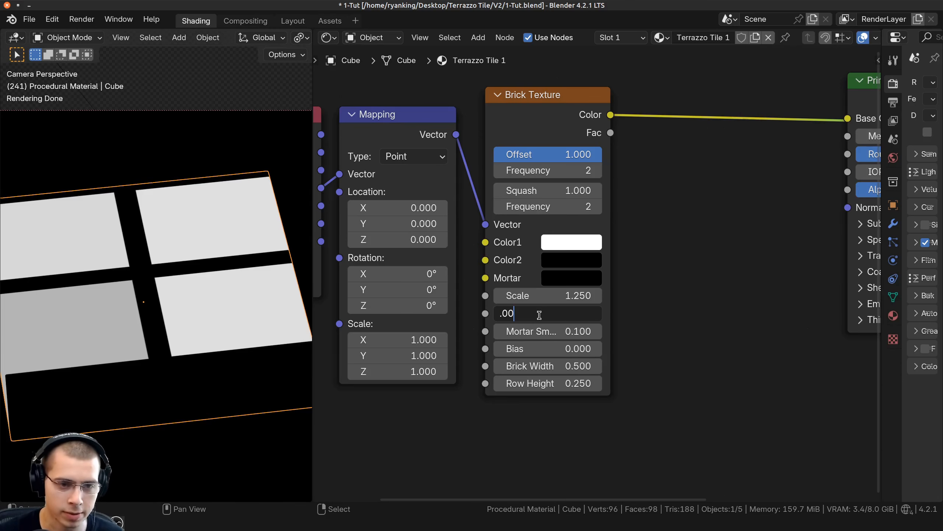
{"action": "type", "text": "1"}
{"action": "key", "text": "Return"}
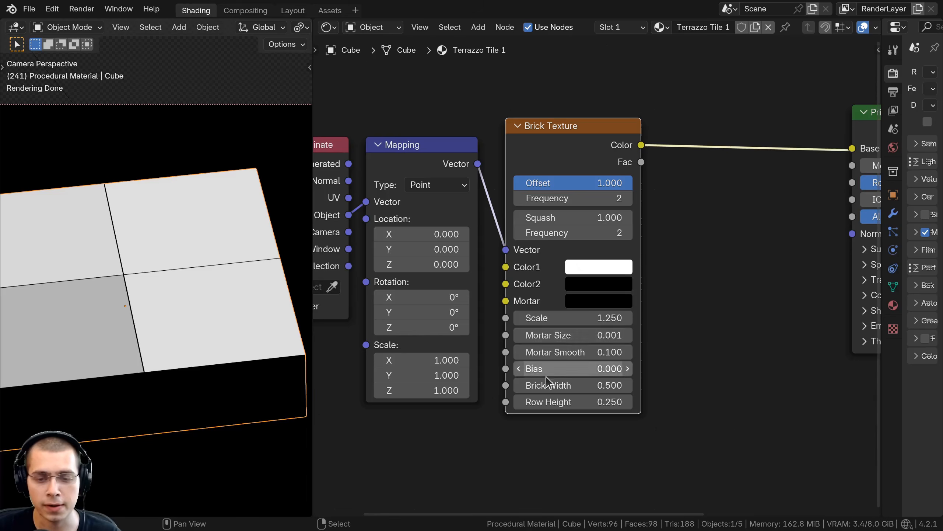
- Set the Brick Texture's Row Height to 0.5 to make square tiles and inspect them around the block
{"action": "middle_click_drag", "start_coordinate": [545, 381], "coordinate": [544, 374]}
{"action": "scroll", "coordinate": [537, 390], "scroll_direction": "up", "scroll_amount": 1}
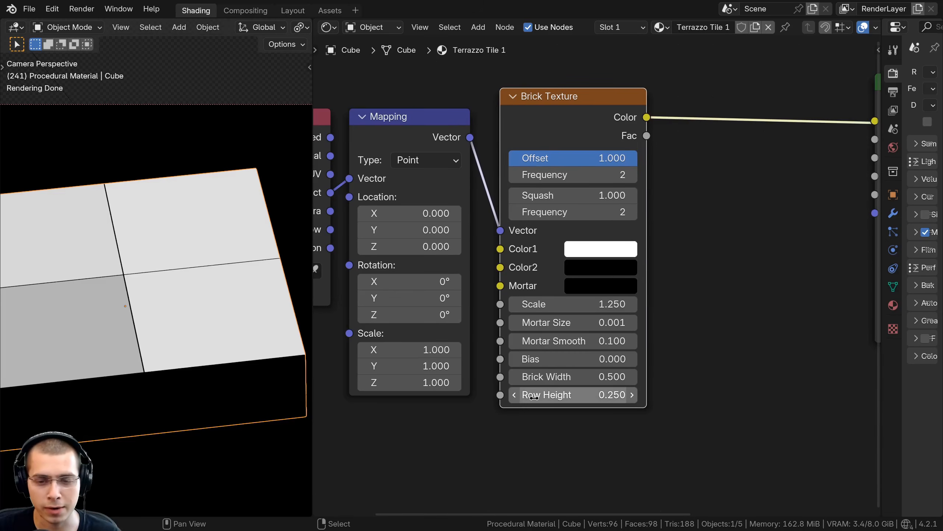
{"action": "double_click", "coordinate": [561, 395]}
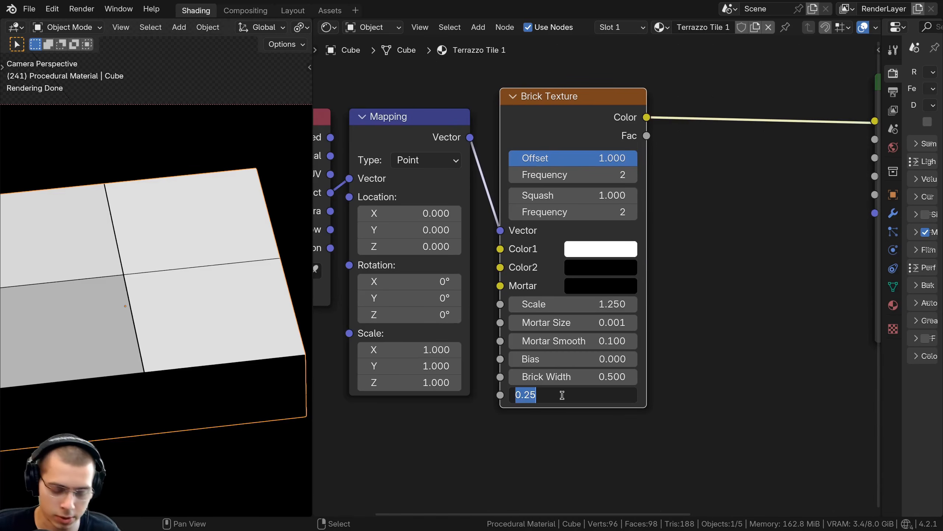
{"action": "key", "text": "BackSpace"}
{"action": "type", "text": ".5"}
{"action": "key", "text": "Return"}
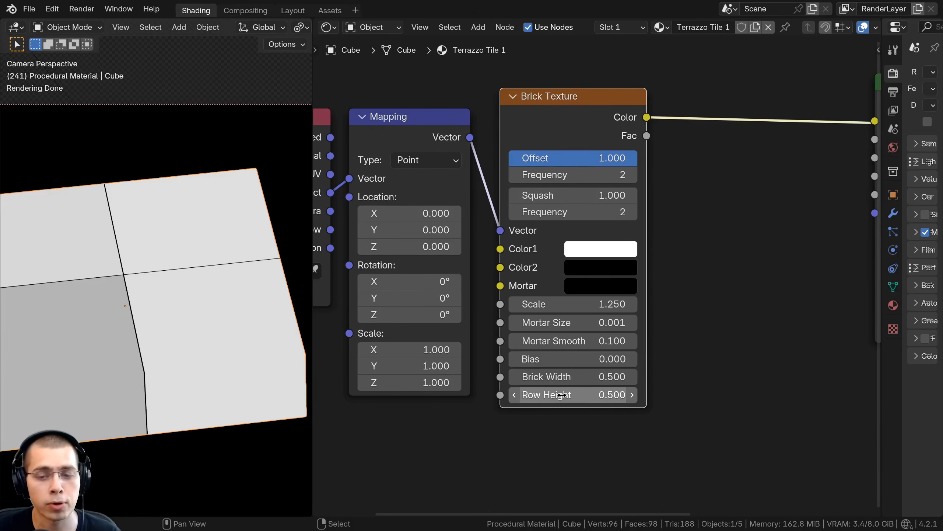
{"action": "scroll", "coordinate": [602, 313], "scroll_direction": "down", "scroll_amount": 1}
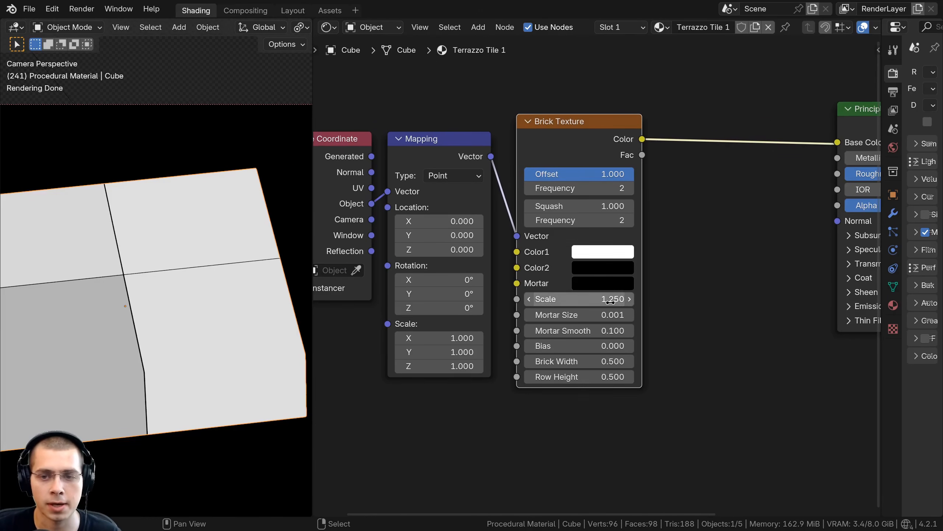
{"action": "middle_click_drag", "start_coordinate": [223, 219], "coordinate": [23, 210]}
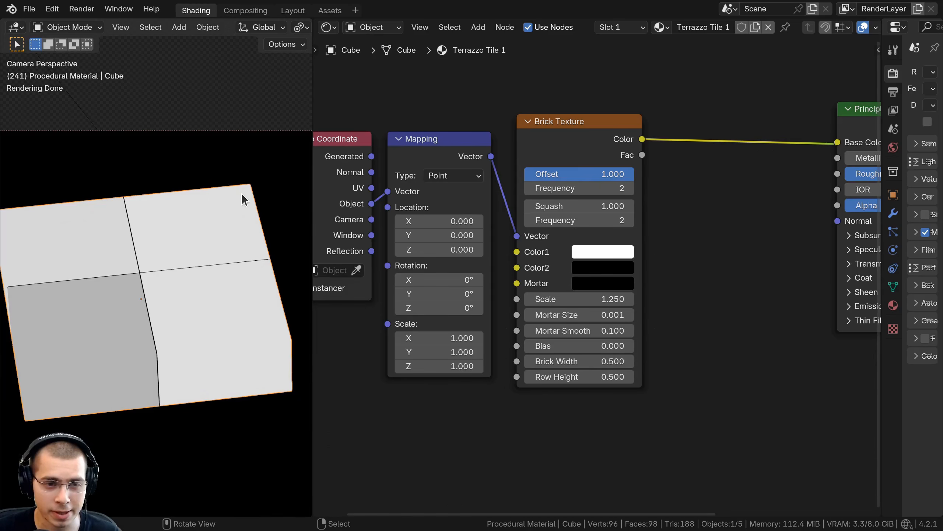
- Set the Mapping node's Location X and Y to 0.2 to shift the brick lines off the block
{"action": "left_click", "coordinate": [440, 151]}
{"action": "left_click_drag", "start_coordinate": [423, 221], "coordinate": [420, 221]}
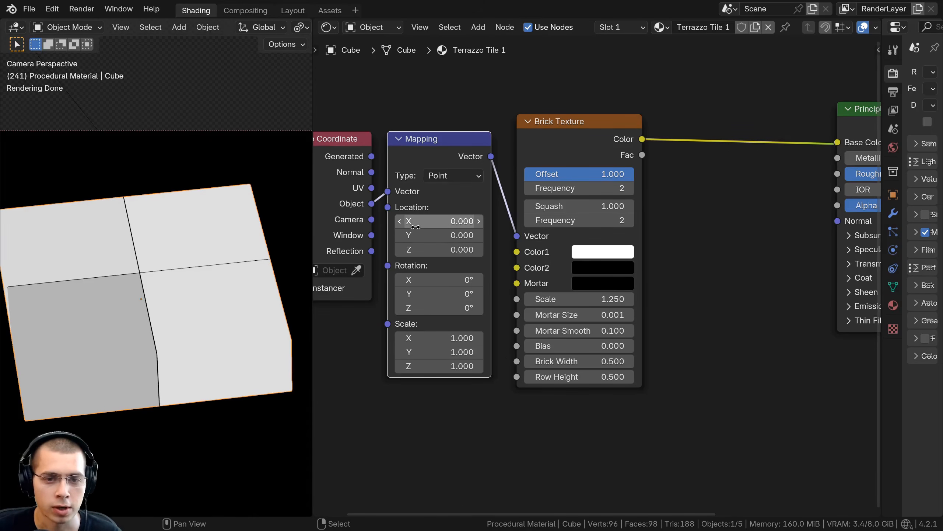
{"action": "left_click_drag", "start_coordinate": [418, 222], "coordinate": [413, 234]}
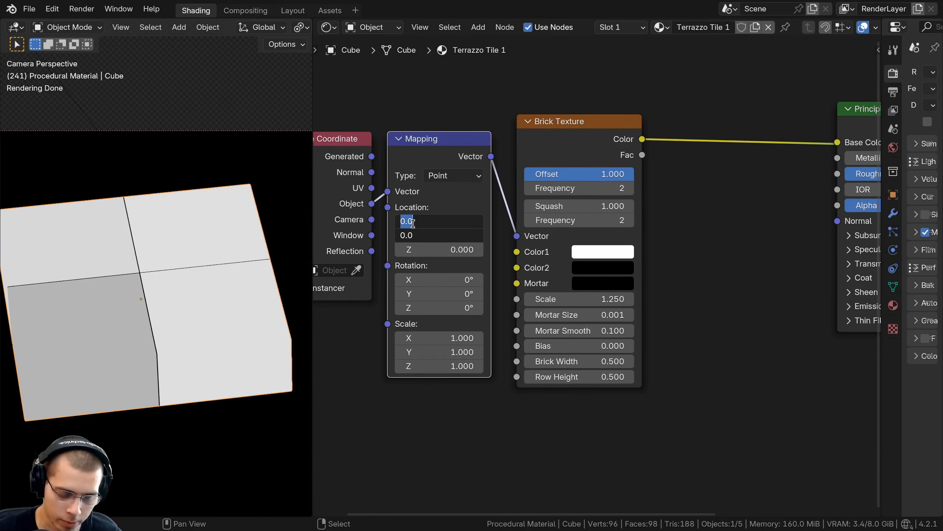
{"action": "type", "text": ".2"}
{"action": "key", "text": "Return"}
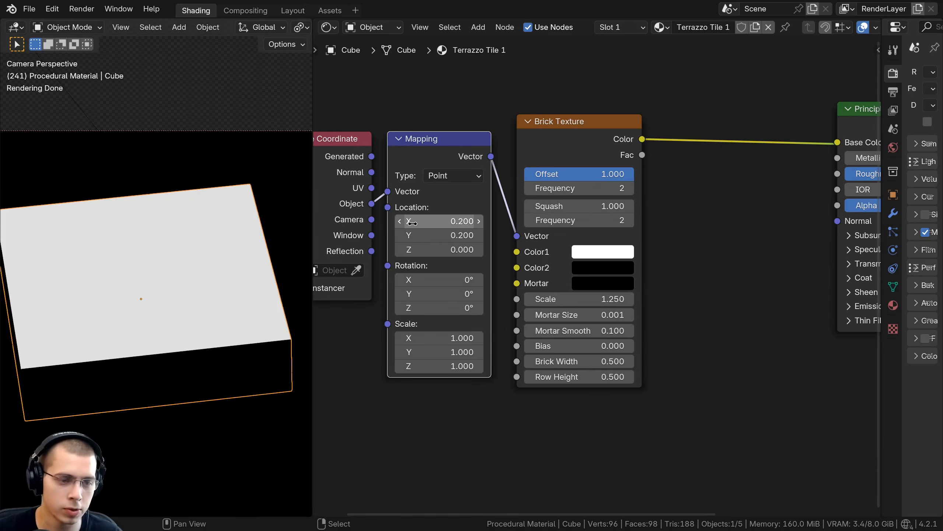
{"action": "mouse_move", "coordinate": [433, 221]}
{"action": "left_mouse_down"}
{"action": "mouse_move", "coordinate": [433, 234]}
{"action": "mouse_move", "coordinate": [374, 235]}
{"action": "mouse_move", "coordinate": [433, 234]}
{"action": "left_mouse_up"}
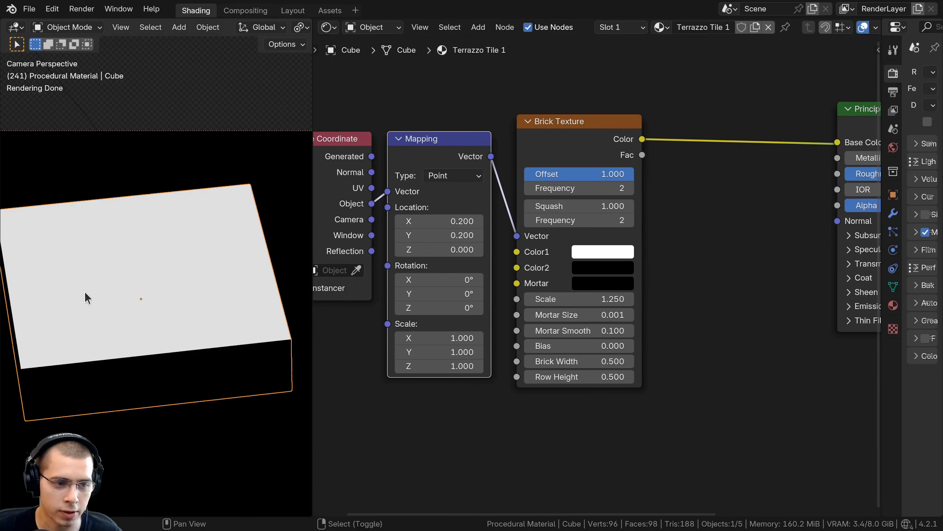
{"action": "left_click_drag", "start_coordinate": [580, 299], "coordinate": [697, 299]}
{"action": "key", "text": "Escape"}
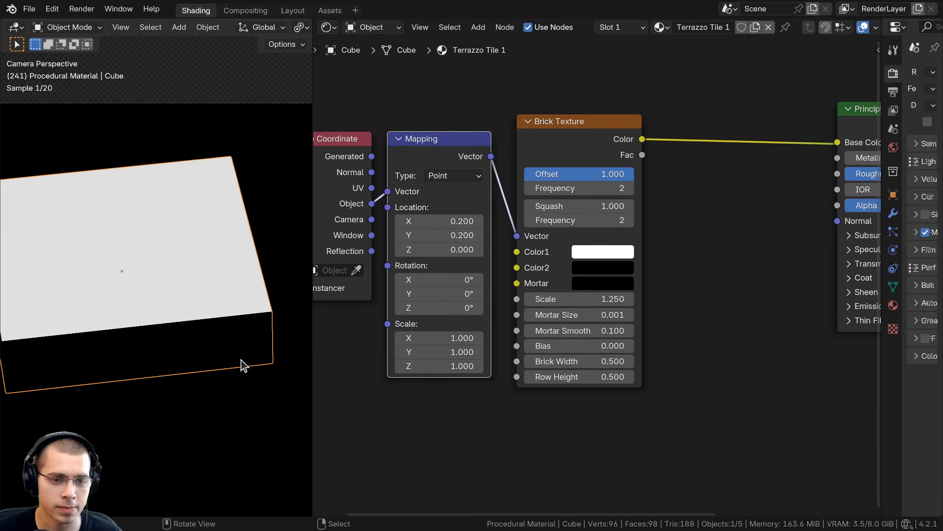
- Scale the block's whole mesh up by about 1.005 in Edit Mode and return to Object Mode
{"action": "middle_click_drag", "start_coordinate": [242, 362], "coordinate": [148, 315]}
{"action": "scroll", "coordinate": [148, 315], "scroll_direction": "up", "scroll_amount": 6}
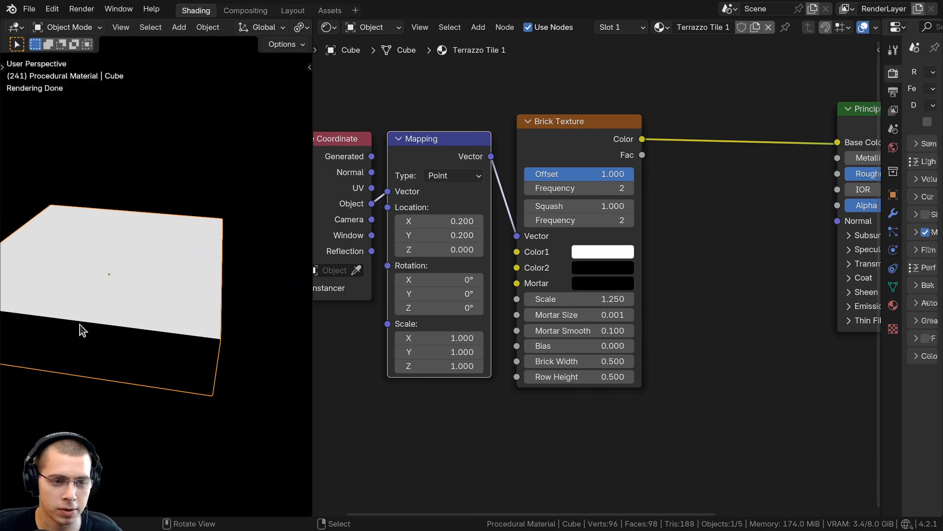
{"action": "middle_click_drag", "start_coordinate": [192, 346], "coordinate": [229, 336]}
{"action": "key", "text": "Tab"}
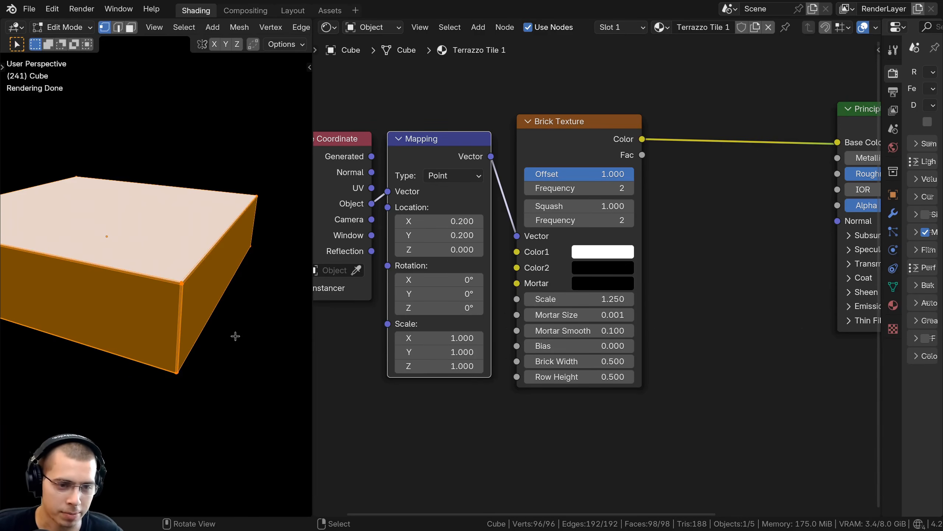
{"action": "key", "text": "s"}
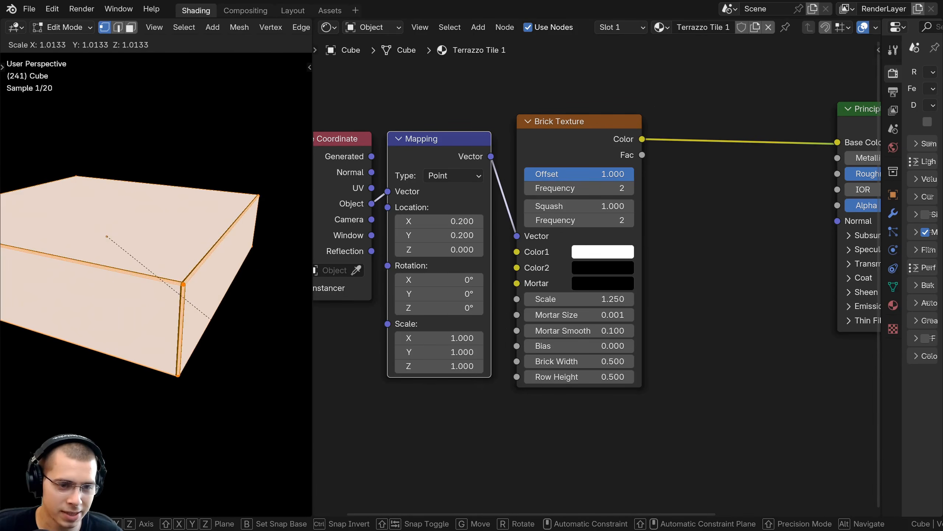
{"action": "right_click", "coordinate": [200, 385]}
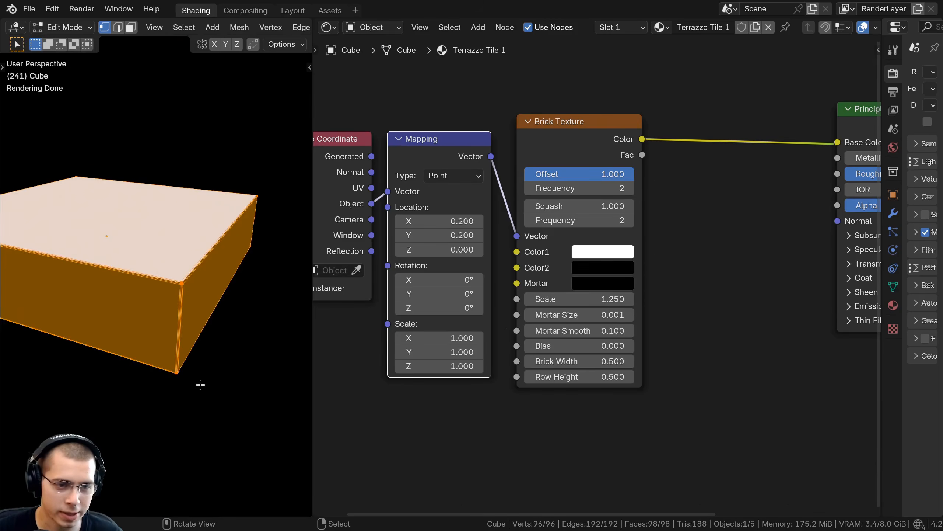
{"action": "scroll", "coordinate": [200, 386], "scroll_direction": "up", "scroll_amount": 2}
{"action": "key", "text": "s"}
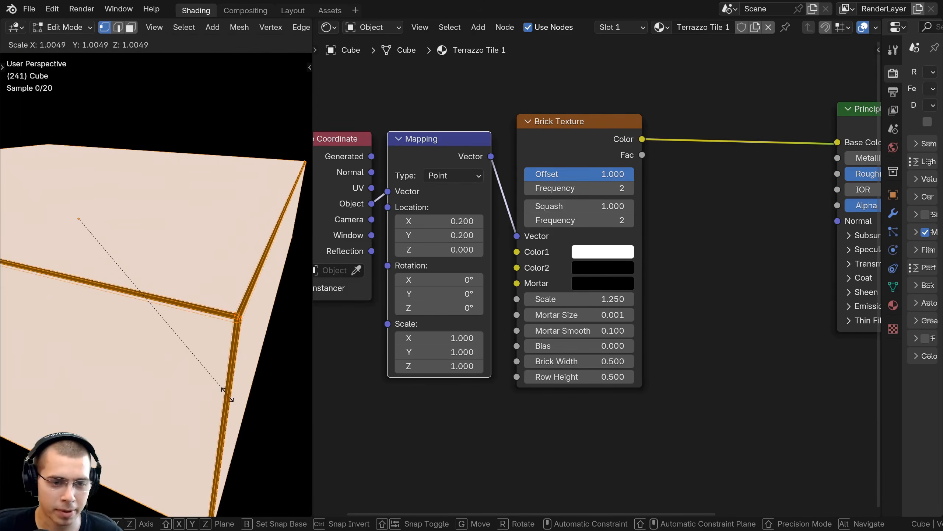
{"action": "left_click", "coordinate": [227, 396]}
{"action": "key", "text": "Tab"}
- Inspect the scaled block's edges and sides, then reframe it in the camera view
{"action": "scroll", "coordinate": [97, 287], "scroll_direction": "down", "scroll_amount": 2}
{"action": "middle_click_drag", "start_coordinate": [97, 287], "coordinate": [78, 275]}
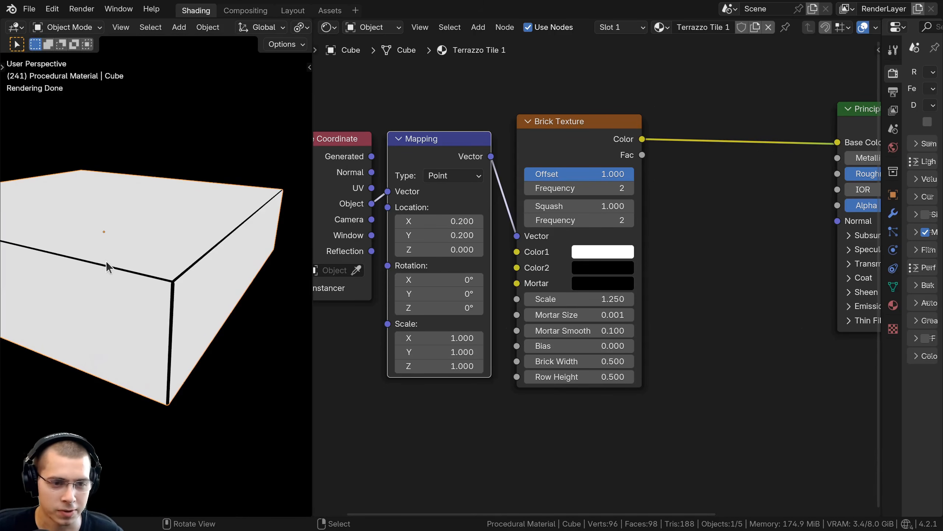
{"action": "key", "text": "KP_0"}
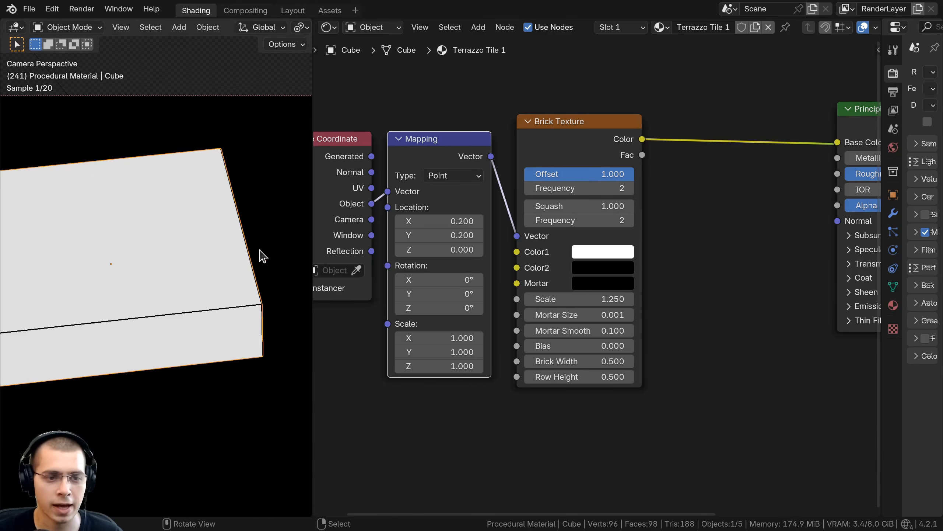
{"action": "scroll", "coordinate": [97, 303], "scroll_direction": "down", "scroll_amount": 3}
{"action": "middle_click_drag", "start_coordinate": [104, 311], "coordinate": [162, 311], "text": "shift"}
{"action": "right_click", "coordinate": [165, 307], "text": "shift"}
{"action": "scroll", "coordinate": [162, 310], "scroll_direction": "up", "scroll_amount": 2}
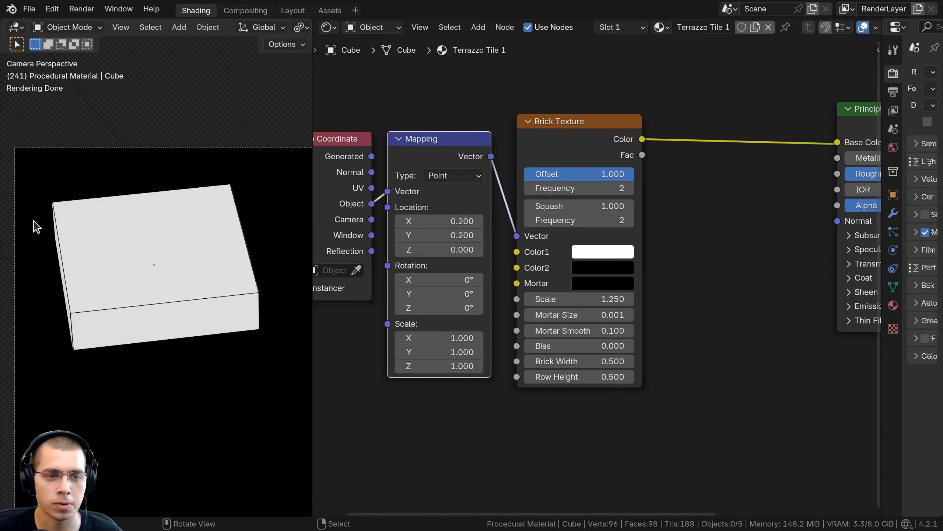
- Add a Noise Texture node above the other nodes and preview its output on the block
{"action": "scroll", "coordinate": [654, 185], "scroll_direction": "down", "scroll_amount": 5}
{"action": "middle_click_drag", "start_coordinate": [659, 176], "coordinate": [521, 293]}
{"action": "key", "text": "shift+a"}
{"action": "left_click", "coordinate": [549, 153]}
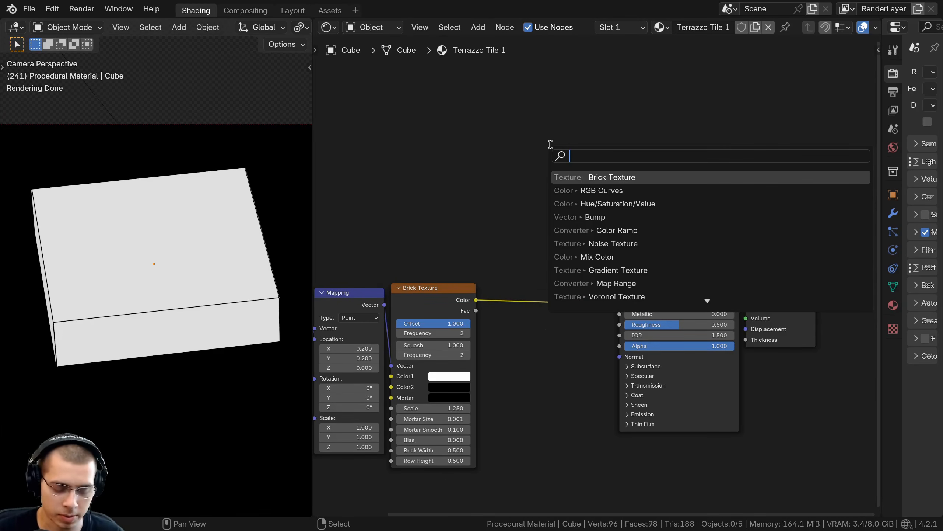
{"action": "type", "text": "noi"}
{"action": "key", "text": "Return"}
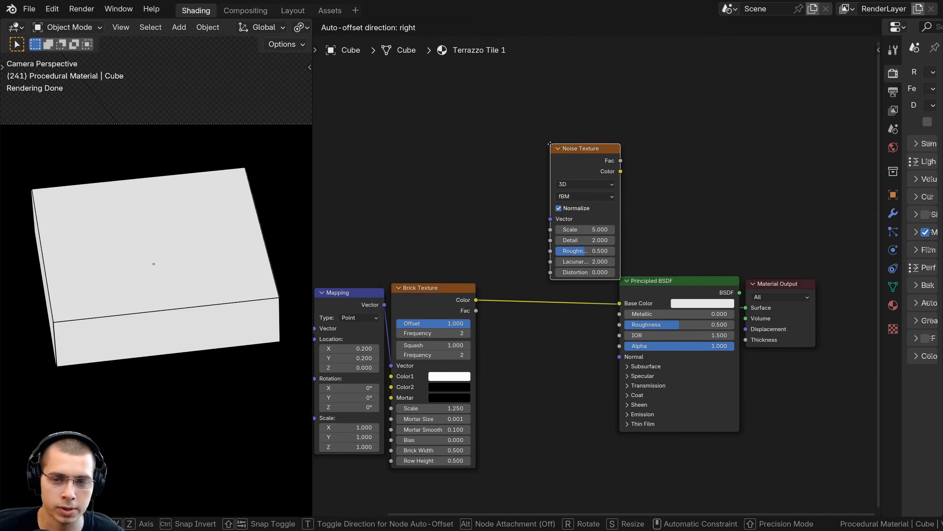
{"action": "left_click", "coordinate": [542, 126]}
{"action": "middle_click_drag", "start_coordinate": [578, 191], "coordinate": [546, 196]}
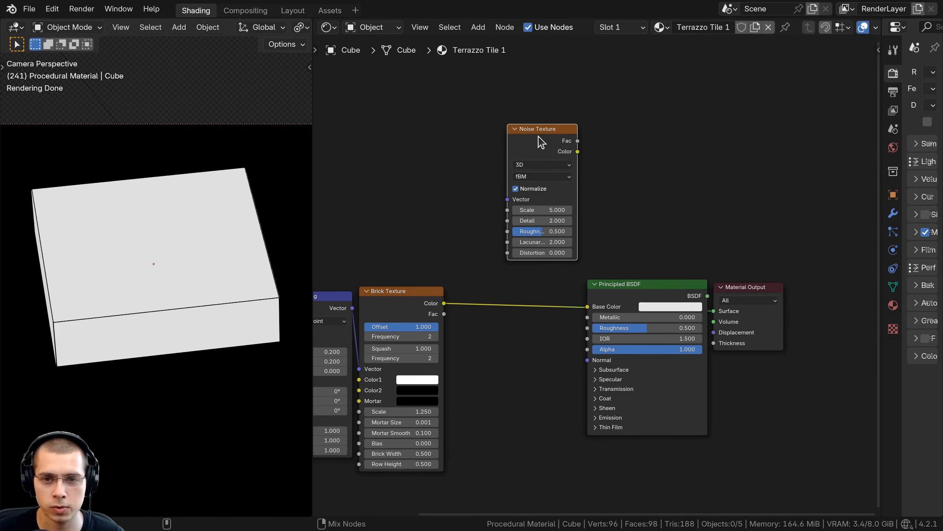
{"action": "left_click", "coordinate": [541, 142], "text": "ctrl+shift"}
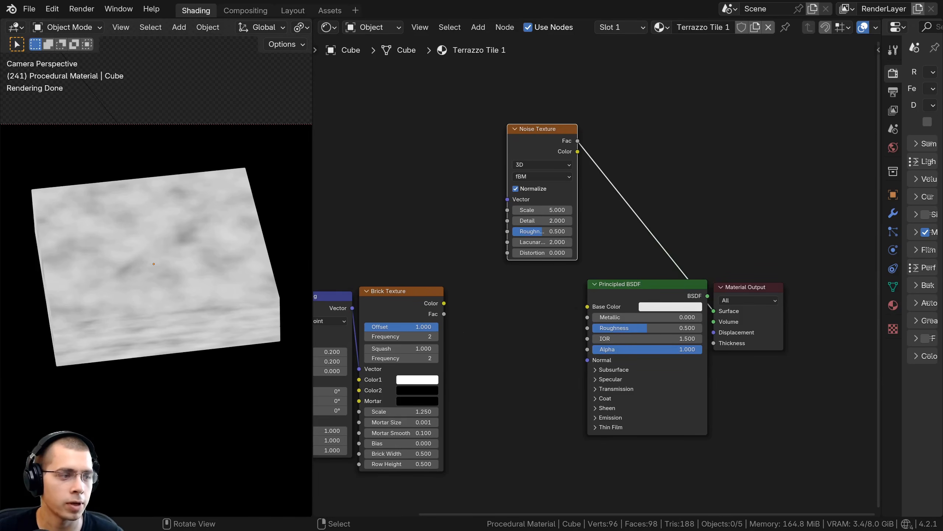
- Set the Noise Texture's Scale to 8 and Detail to 8
{"action": "scroll", "coordinate": [520, 260], "scroll_direction": "up", "scroll_amount": 2}
{"action": "double_click", "coordinate": [545, 183]}
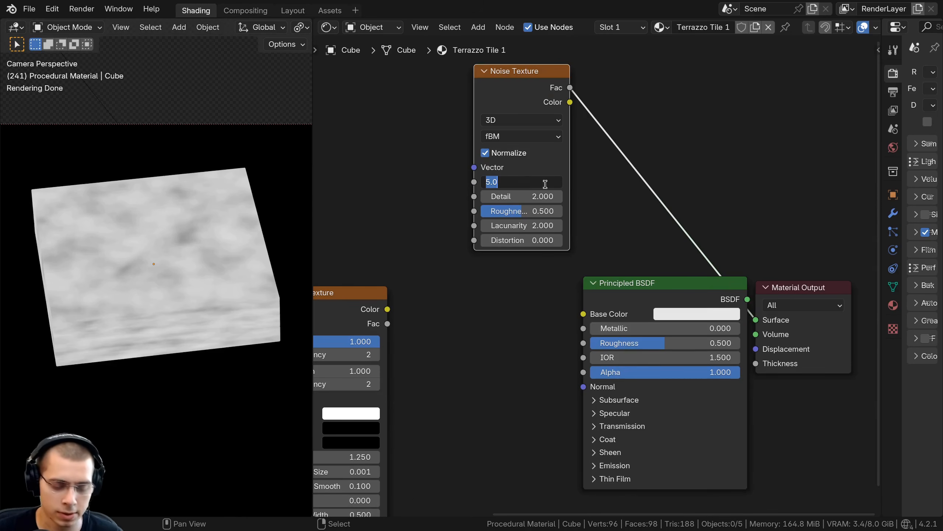
{"action": "type", "text": "8"}
{"action": "key", "text": "Return"}
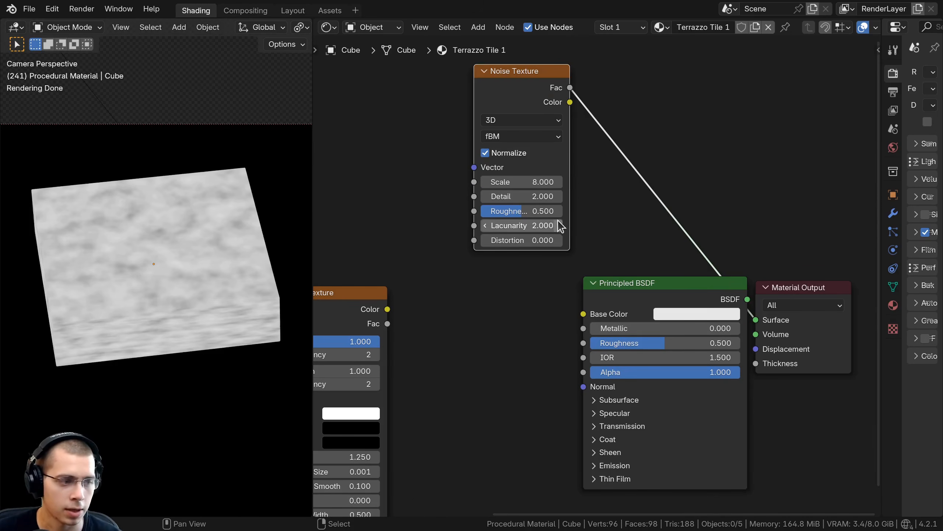
{"action": "double_click", "coordinate": [562, 197]}
{"action": "type", "text": "8"}
{"action": "key", "text": "Return"}
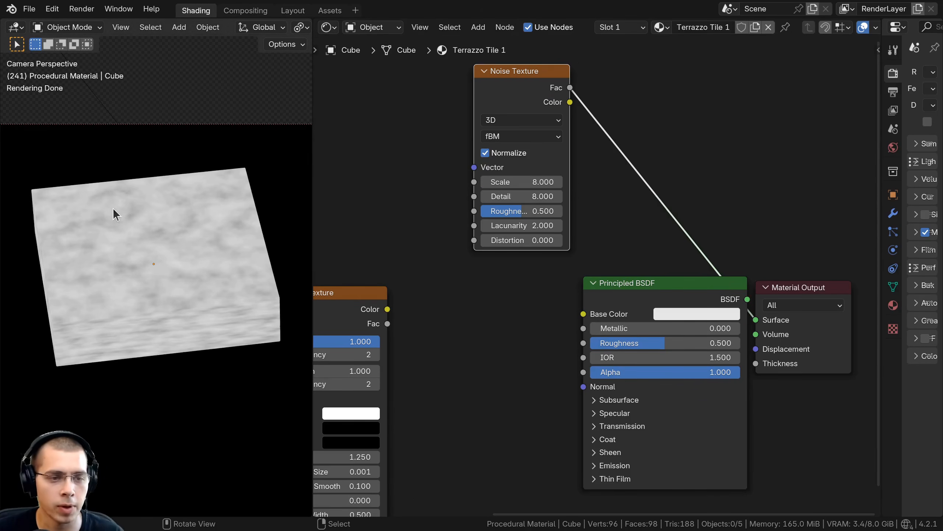
- Examine the previewed noise pattern on the block alongside the Brick Texture and Noise Texture nodes
{"action": "scroll", "coordinate": [538, 182], "scroll_direction": "down", "scroll_amount": 3}
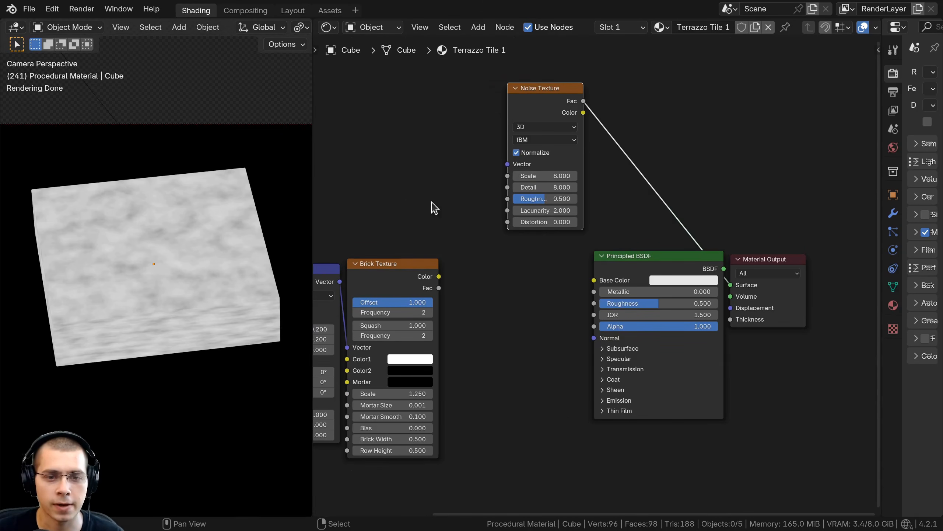
{"action": "middle_click_drag", "start_coordinate": [431, 200], "coordinate": [442, 195]}
{"action": "left_click_drag", "start_coordinate": [546, 104], "coordinate": [545, 106]}
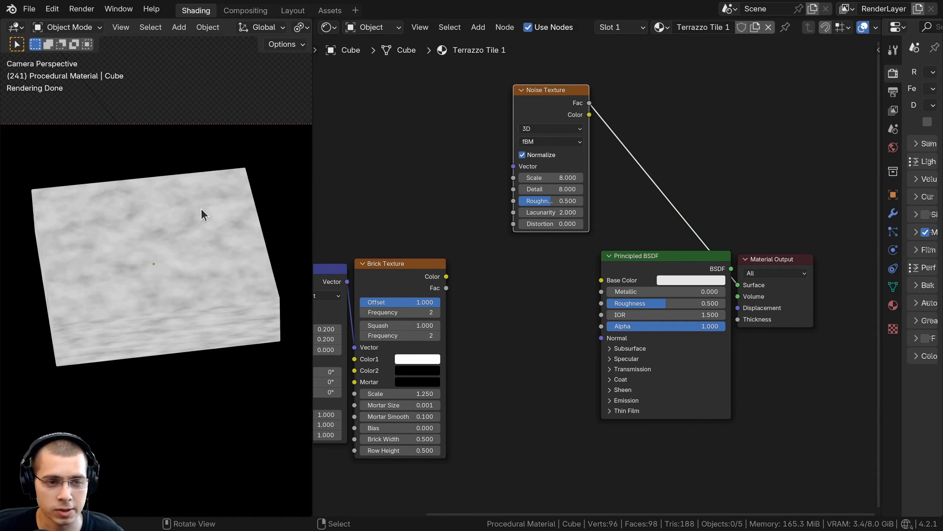
{"action": "scroll", "coordinate": [205, 175], "scroll_direction": "up", "scroll_amount": 2}
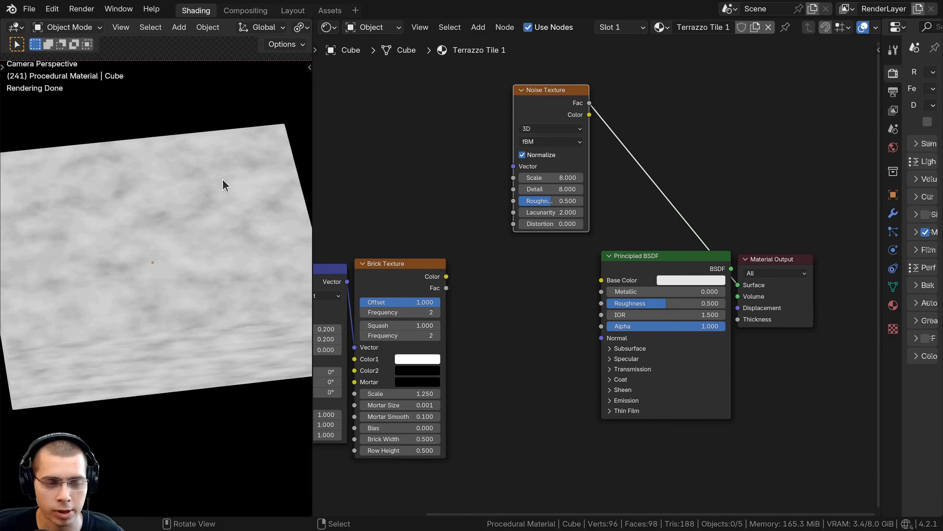
{"action": "scroll", "coordinate": [513, 112], "scroll_direction": "down", "scroll_amount": 2}
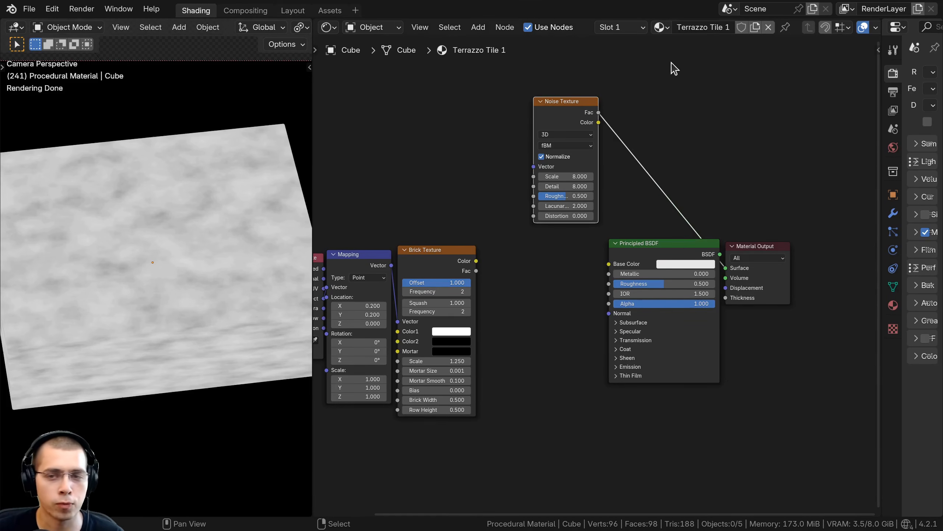
{"action": "scroll", "coordinate": [159, 225], "scroll_direction": "down", "scroll_amount": 1}
{"action": "middle_click_drag", "start_coordinate": [448, 254], "coordinate": [468, 244]}
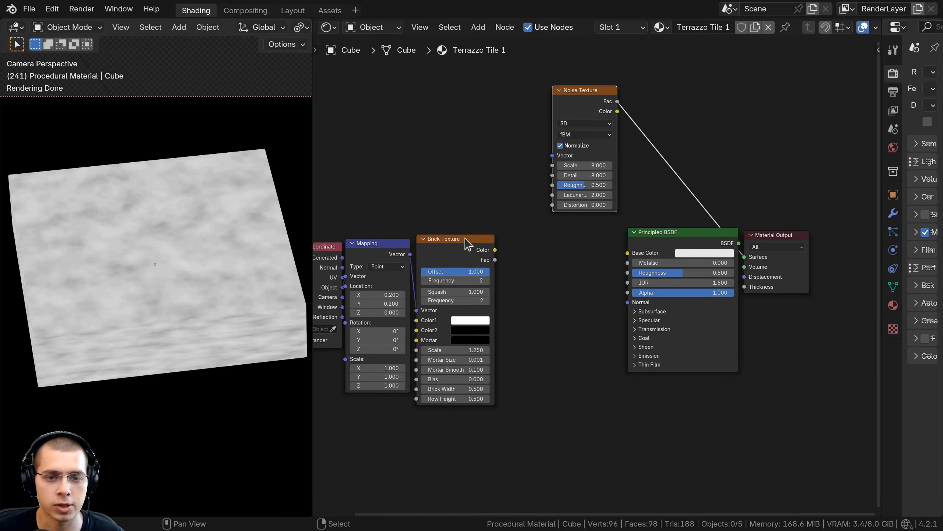
{"action": "scroll", "coordinate": [468, 250], "scroll_direction": "up", "scroll_amount": 1}
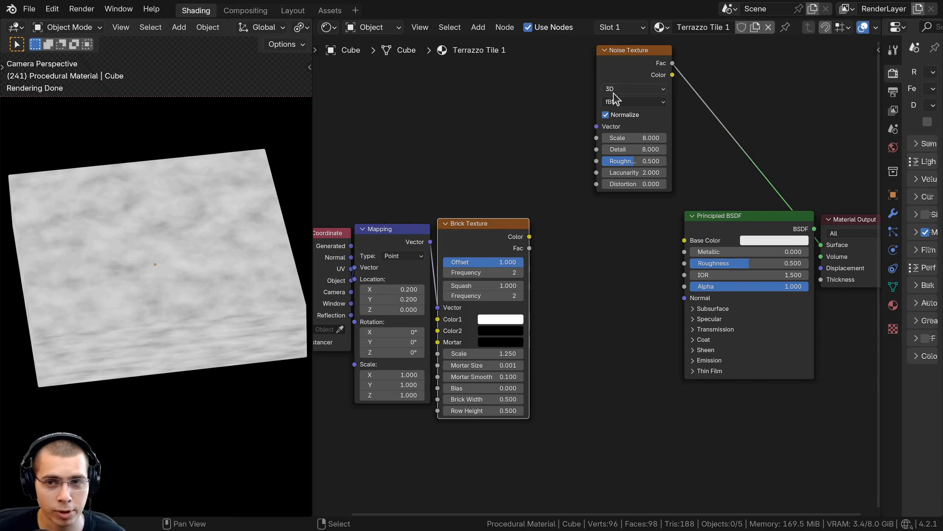
{"action": "scroll", "coordinate": [178, 273], "scroll_direction": "up", "scroll_amount": 1}
{"action": "scroll", "coordinate": [423, 254], "scroll_direction": "up", "scroll_amount": 1}
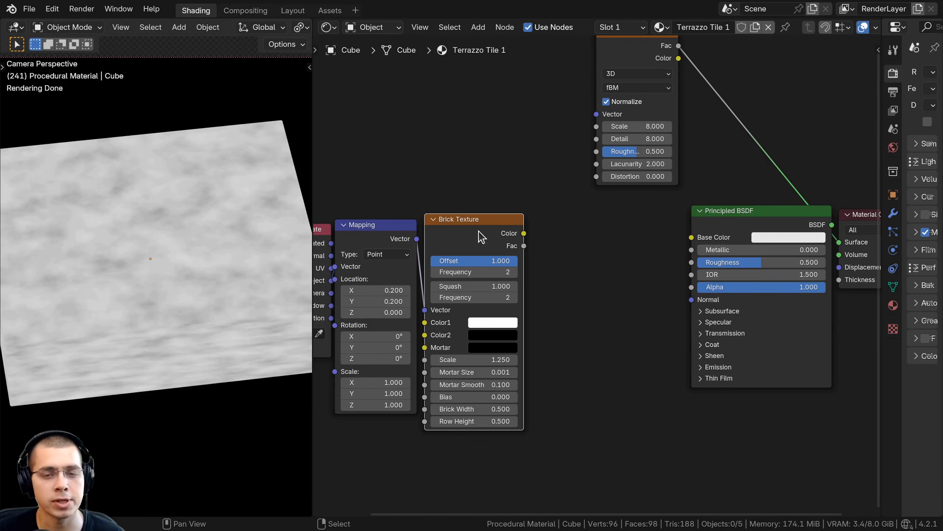
- Shift the Principled BSDF and Material Output aside and place the Noise Texture between the Brick Texture and the shader
{"action": "left_click_drag", "start_coordinate": [482, 236], "coordinate": [484, 214]}
{"action": "scroll", "coordinate": [484, 214], "scroll_direction": "down", "scroll_amount": 1}
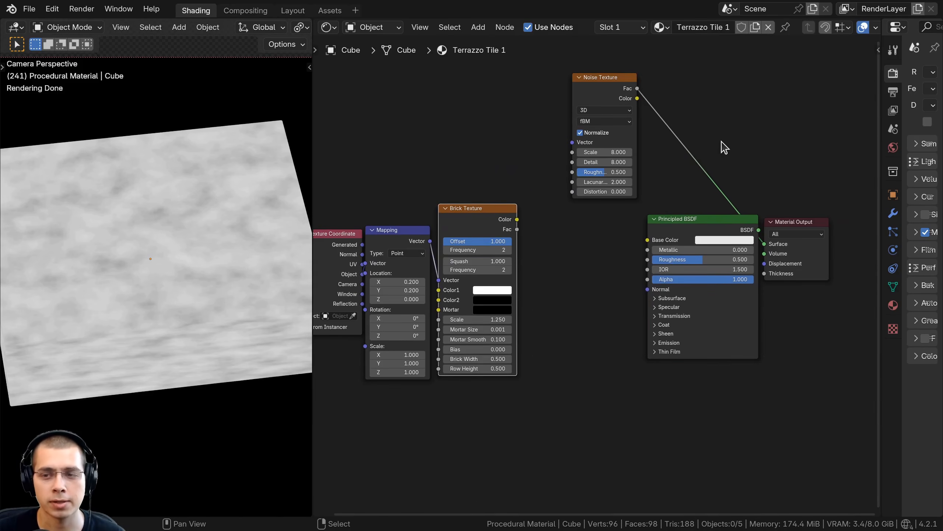
{"action": "left_click_drag", "start_coordinate": [808, 175], "coordinate": [745, 301]}
{"action": "key", "text": "g"}
{"action": "left_click", "coordinate": [791, 258]}
{"action": "left_click_drag", "start_coordinate": [602, 85], "coordinate": [606, 217]}
- Add a second Mapping node before the Noise Texture and link its Vector output to the noise's Vector input
{"action": "scroll", "coordinate": [607, 217], "scroll_direction": "up", "scroll_amount": 2}
{"action": "key", "text": "shift+a"}
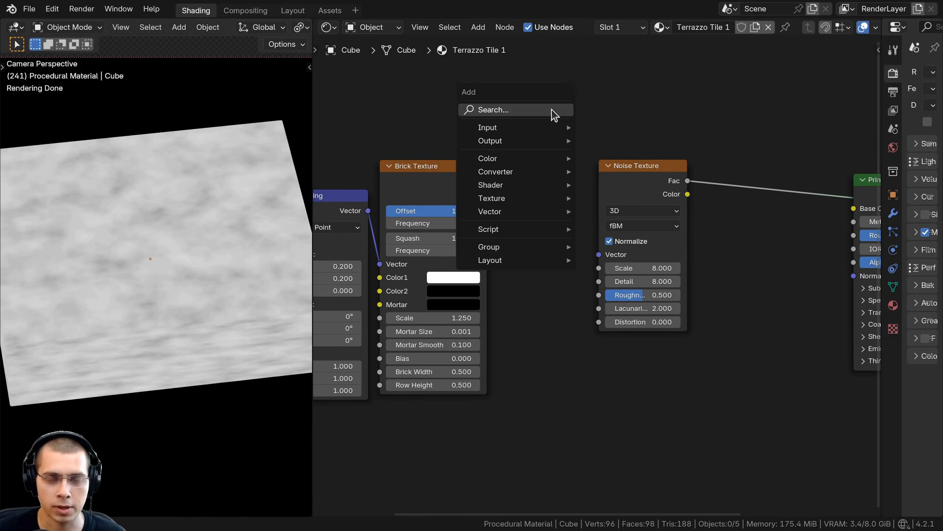
{"action": "left_click", "coordinate": [552, 110]}
{"action": "type", "text": "map"}
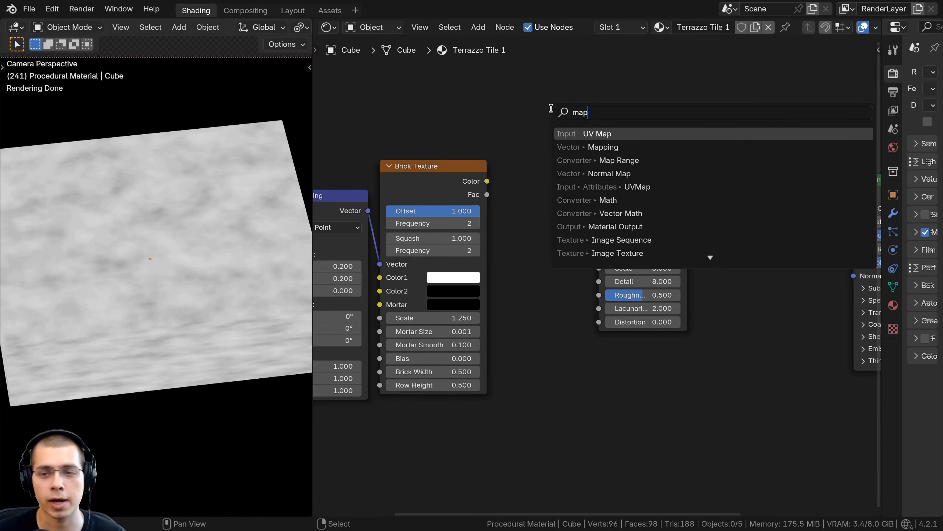
{"action": "left_click", "coordinate": [579, 147]}
{"action": "left_click", "coordinate": [520, 161]}
{"action": "left_click_drag", "start_coordinate": [647, 179], "coordinate": [671, 180]}
{"action": "scroll", "coordinate": [567, 182], "scroll_direction": "up", "scroll_amount": 2}
{"action": "left_click_drag", "start_coordinate": [585, 142], "coordinate": [650, 244]}
{"action": "left_click_drag", "start_coordinate": [687, 136], "coordinate": [659, 130]}
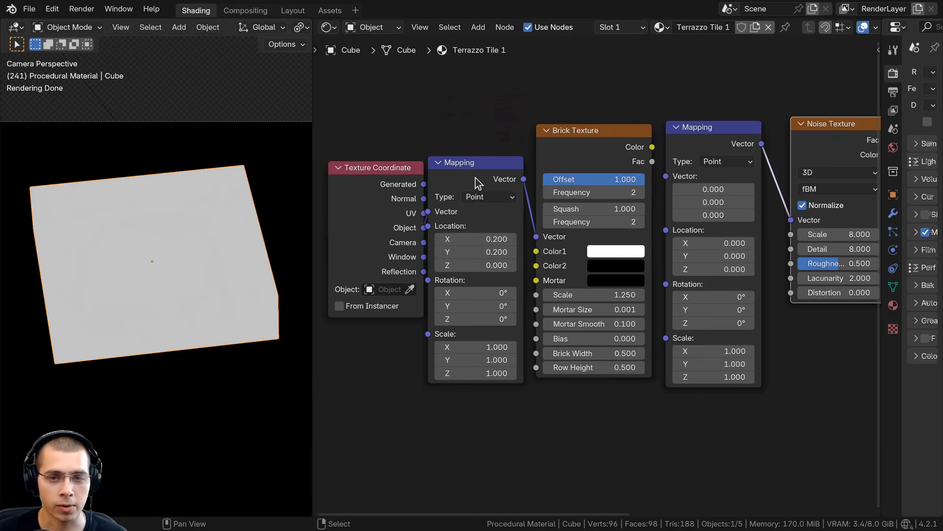
- Move the Brick Texture down and link the first Mapping node's Vector output to the second Mapping node's Vector input
{"action": "left_click_drag", "start_coordinate": [571, 142], "coordinate": [572, 242]}
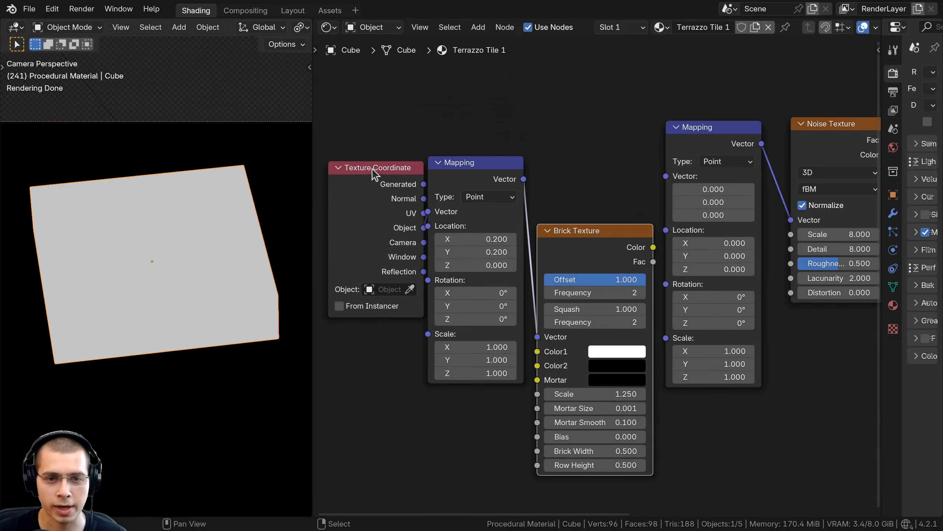
{"action": "left_click_drag", "start_coordinate": [376, 170], "coordinate": [352, 139]}
{"action": "left_click_drag", "start_coordinate": [475, 169], "coordinate": [667, 178]}
{"action": "middle_click_drag", "start_coordinate": [466, 322], "coordinate": [493, 261]}
{"action": "scroll", "coordinate": [493, 261], "scroll_direction": "up", "scroll_amount": 2}
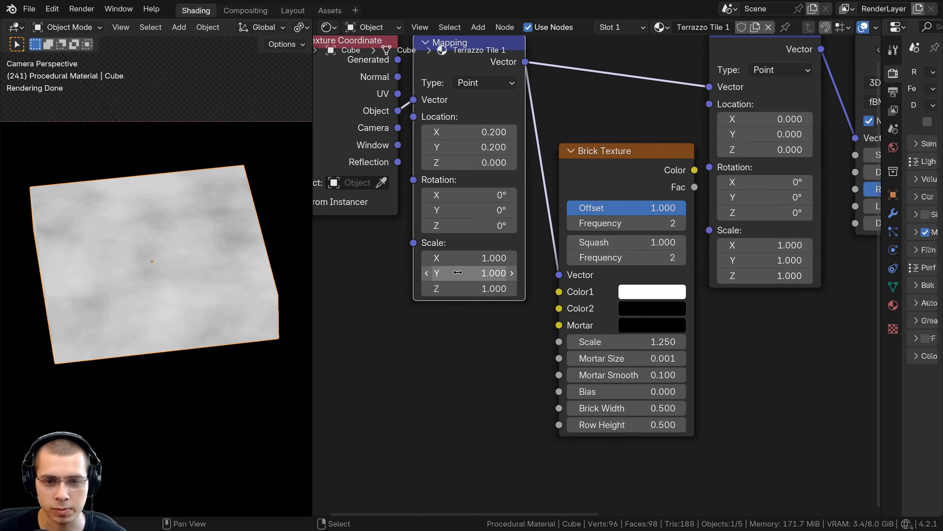
{"action": "left_click_drag", "start_coordinate": [458, 259], "coordinate": [504, 288]}
{"action": "right_click", "coordinate": [459, 259]}
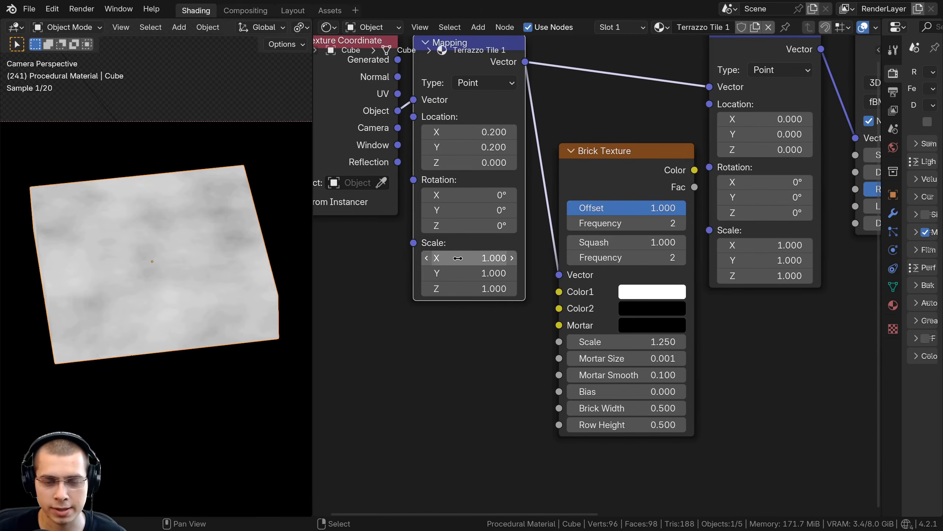
{"action": "middle_click_drag", "start_coordinate": [469, 236], "coordinate": [483, 324]}
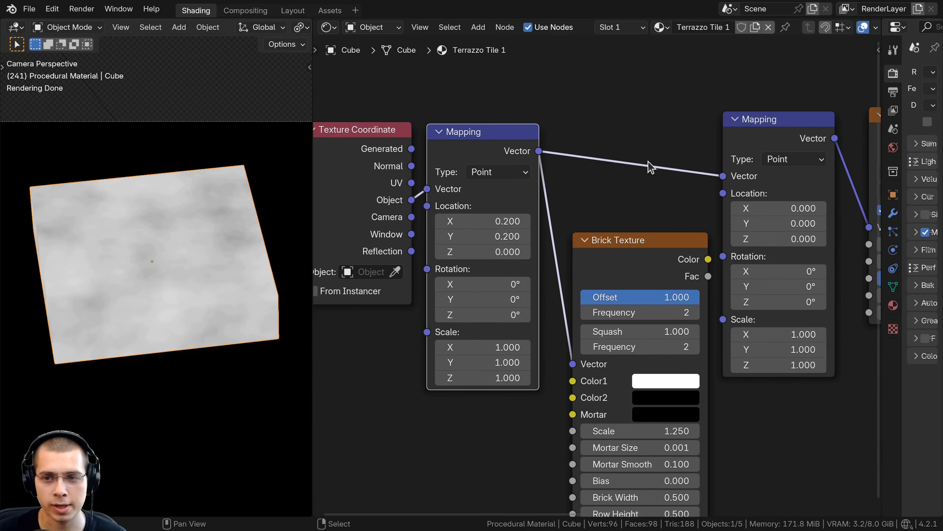
- Tidy the Mapping and Brick Texture nodes, and link the Brick Texture's Color output to the second Mapping node's Location input
{"action": "left_click_drag", "start_coordinate": [754, 141], "coordinate": [756, 132]}
{"action": "middle_click_drag", "start_coordinate": [664, 256], "coordinate": [657, 228]}
{"action": "left_click_drag", "start_coordinate": [634, 219], "coordinate": [632, 216]}
{"action": "middle_click_drag", "start_coordinate": [459, 240], "coordinate": [345, 254]}
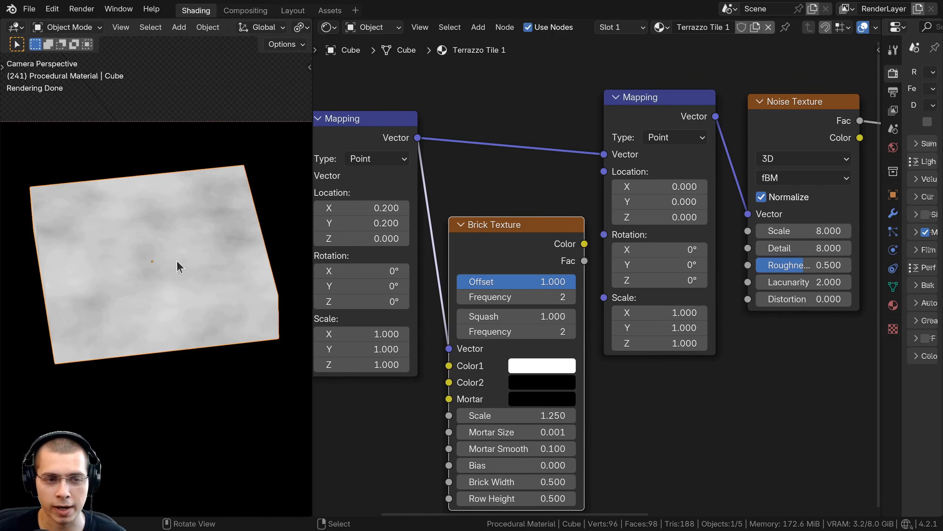
{"action": "left_click_drag", "start_coordinate": [520, 260], "coordinate": [606, 176]}
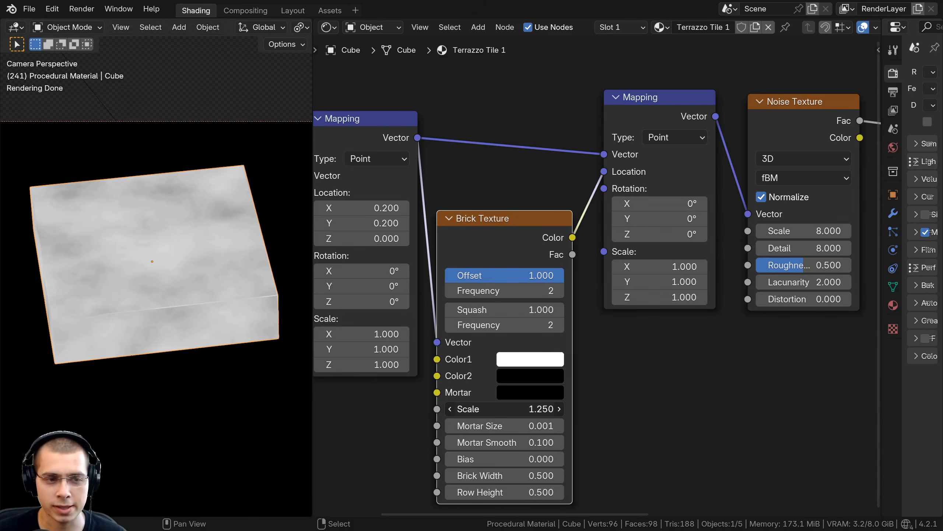
- Raise the Brick Texture's Scale to 3.150 and preview its color output on the block
{"action": "left_click_drag", "start_coordinate": [505, 409], "coordinate": [538, 409]}
{"action": "scroll", "coordinate": [187, 275], "scroll_direction": "up", "scroll_amount": 5}
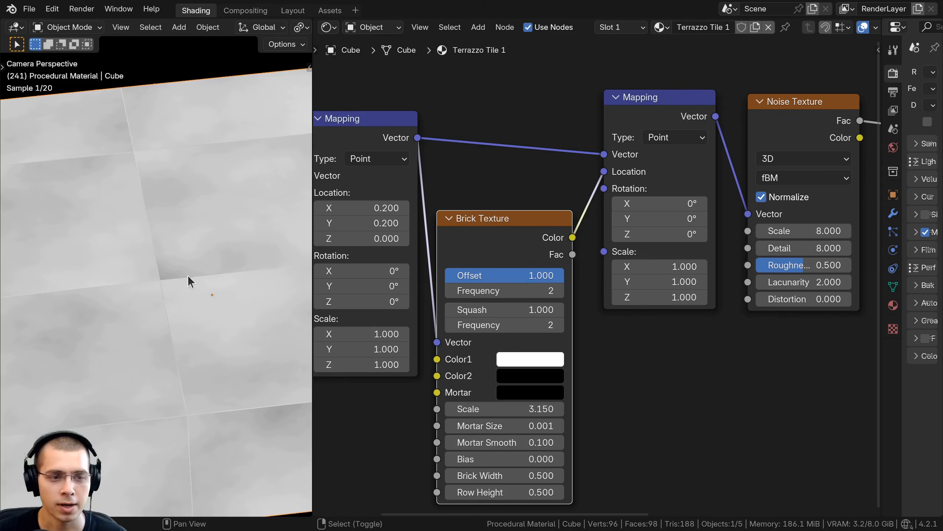
{"action": "left_click", "coordinate": [506, 242], "text": "ctrl+shift"}
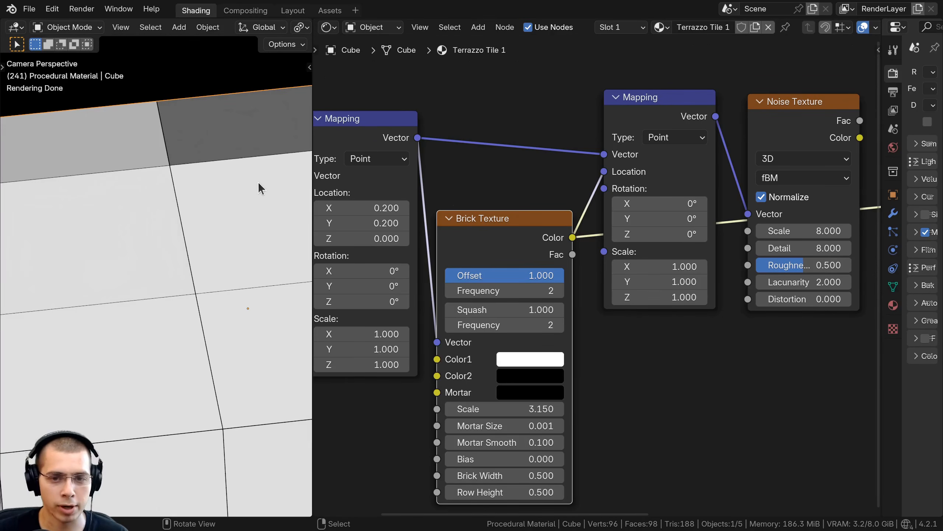
{"action": "middle_click_drag", "start_coordinate": [179, 166], "coordinate": [240, 162], "text": "shift"}
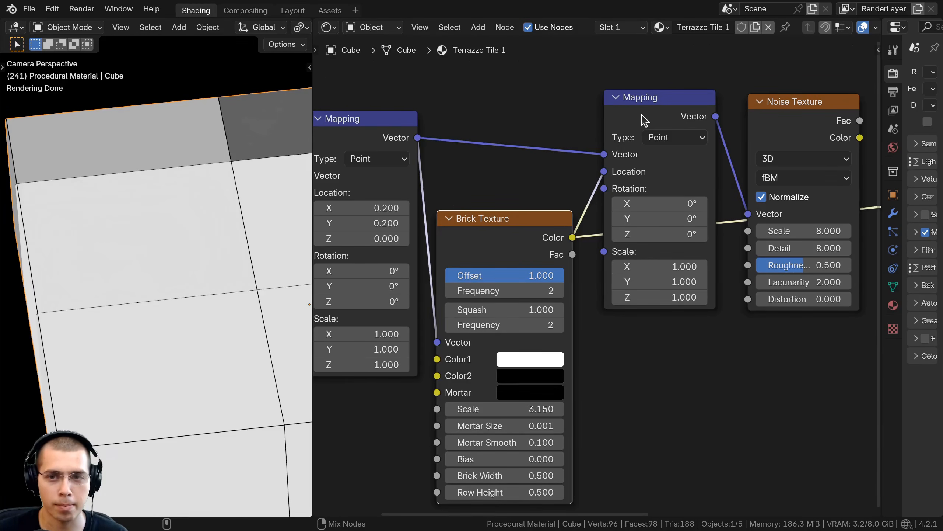
{"action": "middle_click_drag", "start_coordinate": [711, 164], "coordinate": [603, 174]}
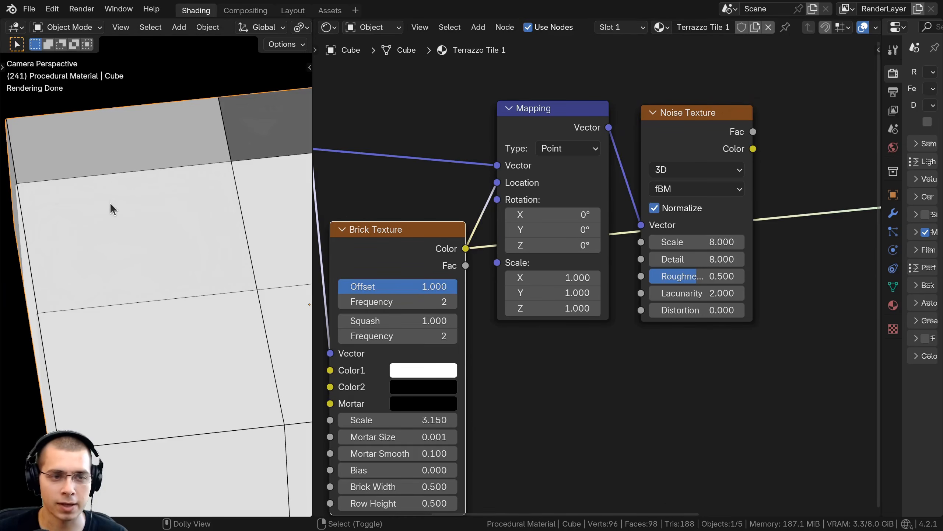
- Preview the Noise Texture on the block and examine how the noise pattern breaks at the tile edges
{"action": "left_click", "coordinate": [687, 122], "text": "ctrl+shift"}
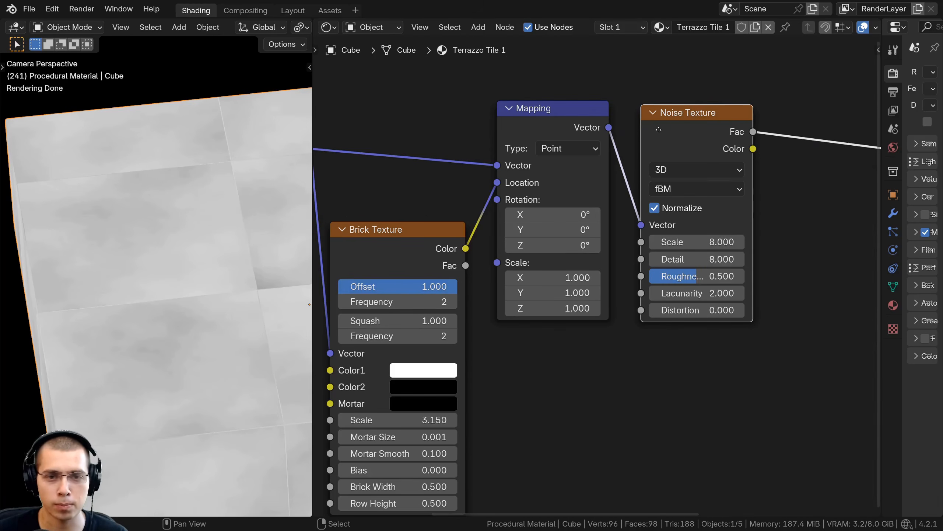
{"action": "left_click_drag", "start_coordinate": [659, 130], "coordinate": [655, 129]}
{"action": "middle_click_drag", "start_coordinate": [184, 262], "coordinate": [127, 164]}
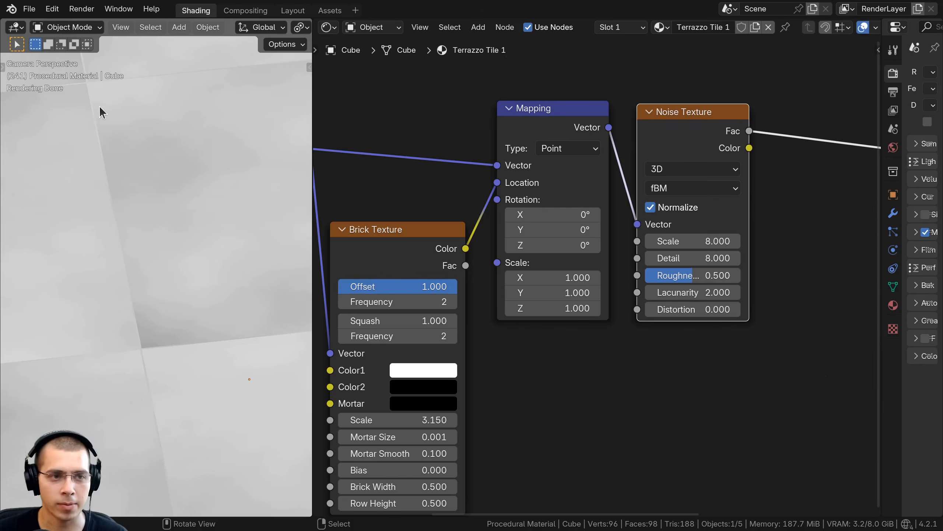
{"action": "middle_click_drag", "start_coordinate": [136, 342], "coordinate": [171, 193]}
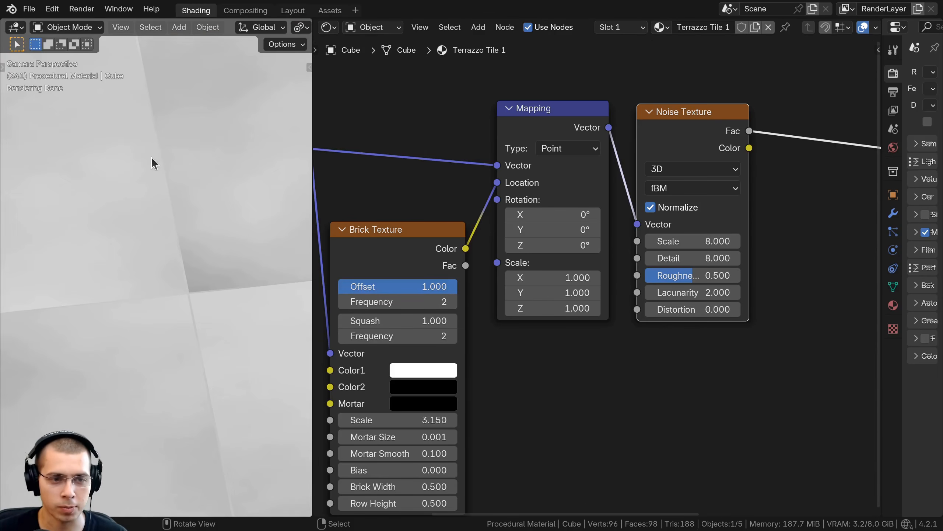
{"action": "middle_click_drag", "start_coordinate": [151, 157], "coordinate": [192, 128]}
{"action": "middle_click_drag", "start_coordinate": [210, 164], "coordinate": [97, 253]}
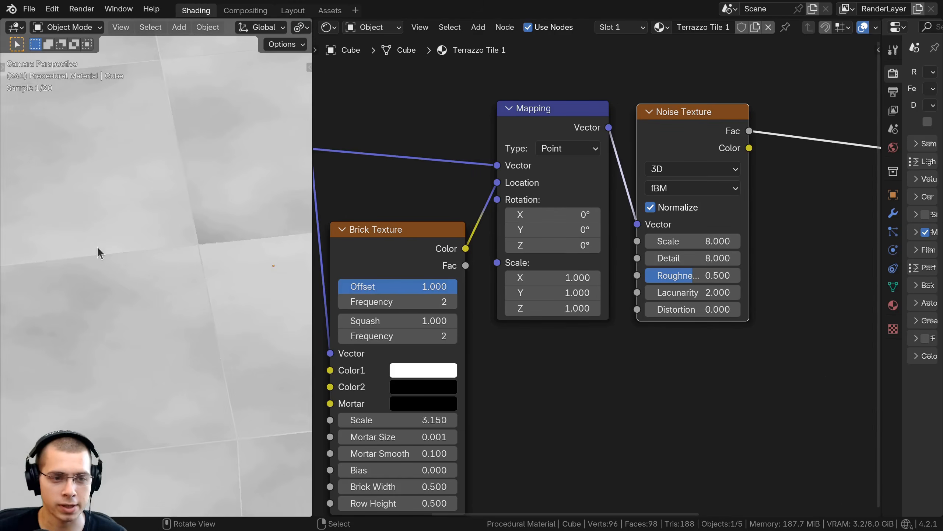
- Set the Brick Texture's Scale to 1.250
{"action": "middle_click_drag", "start_coordinate": [623, 234], "coordinate": [653, 206]}
{"action": "scroll", "coordinate": [653, 206], "scroll_direction": "down", "scroll_amount": 2}
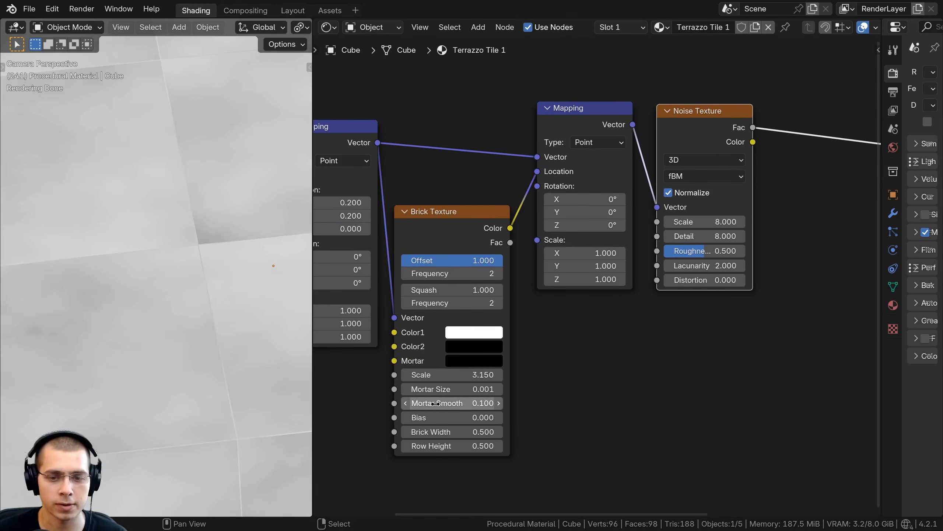
{"action": "left_click", "coordinate": [437, 374]}
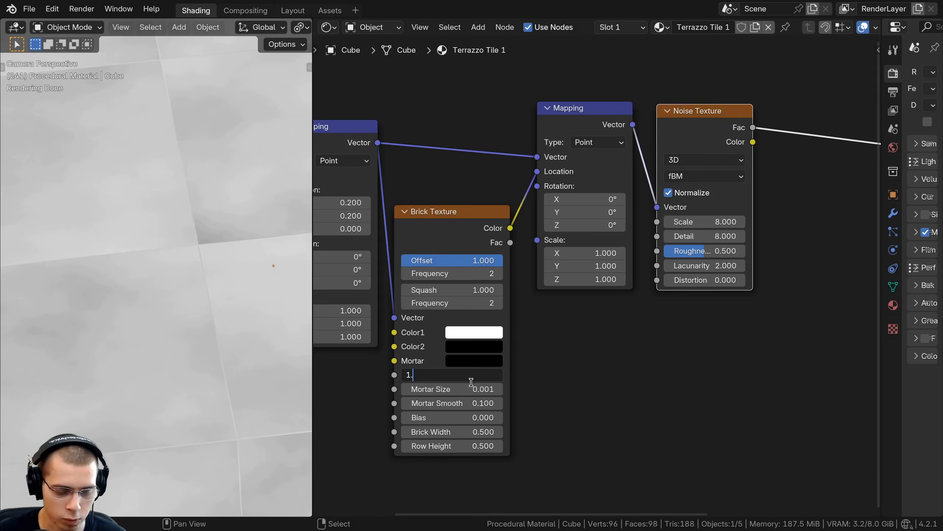
{"action": "key", "text": "Return"}
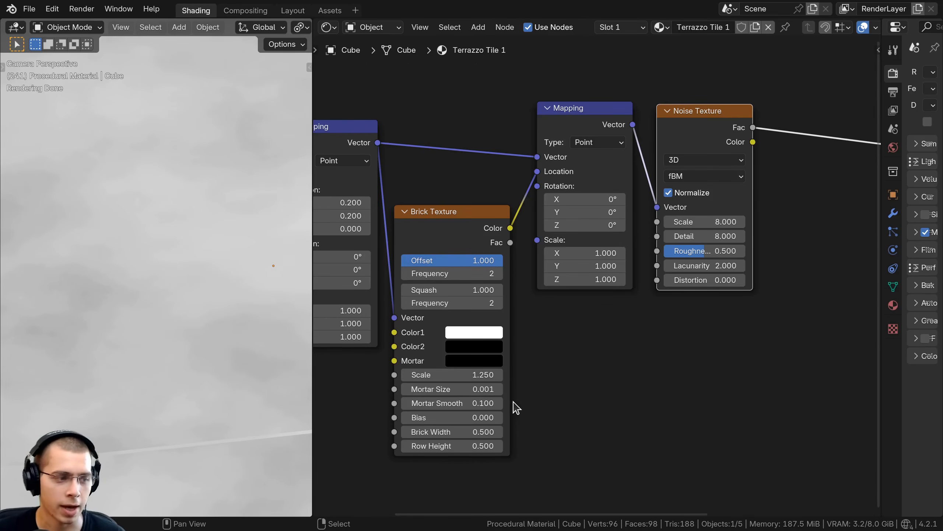
{"action": "scroll", "coordinate": [485, 309], "scroll_direction": "down", "scroll_amount": 2}
{"action": "left_click_drag", "start_coordinate": [478, 249], "coordinate": [478, 244]}
{"action": "scroll", "coordinate": [141, 360], "scroll_direction": "down", "scroll_amount": 3}
{"action": "middle_click_drag", "start_coordinate": [140, 359], "coordinate": [186, 354], "text": "shift"}
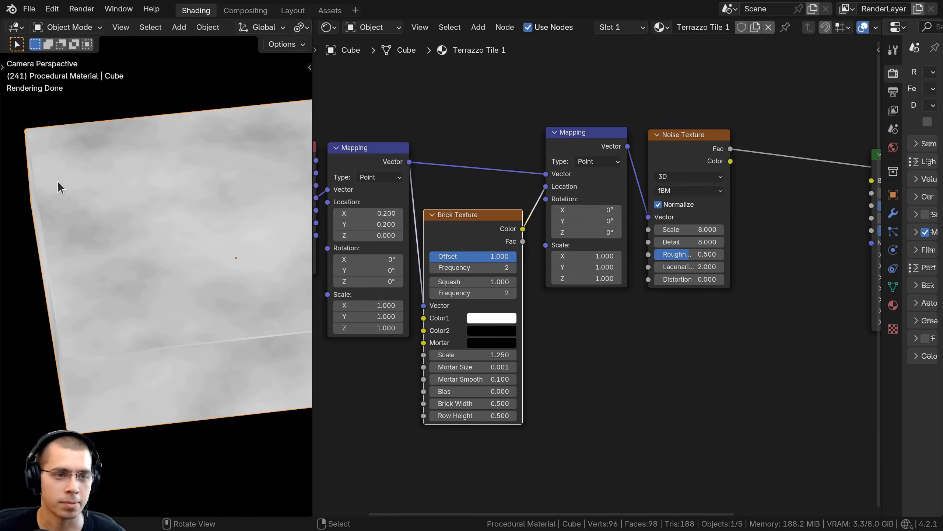
{"action": "scroll", "coordinate": [192, 358], "scroll_direction": "down", "scroll_amount": 3}
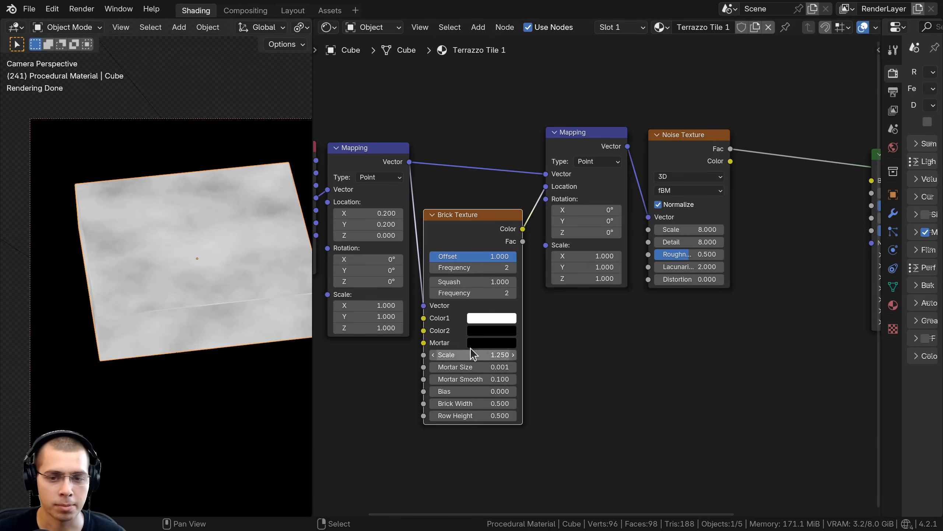
{"action": "left_click_drag", "start_coordinate": [471, 354], "coordinate": [702, 354]}
{"action": "right_click", "coordinate": [472, 354]}
- Group the Texture Coordinate, both Mapping nodes and the Brick Texture in one frame
{"action": "scroll", "coordinate": [496, 270], "scroll_direction": "down", "scroll_amount": 3}
{"action": "key", "text": "g"}
{"action": "left_click", "coordinate": [502, 257]}
{"action": "scroll", "coordinate": [483, 223], "scroll_direction": "down", "scroll_amount": 6}
{"action": "left_click_drag", "start_coordinate": [390, 115], "coordinate": [595, 289]}
{"action": "scroll", "coordinate": [584, 267], "scroll_direction": "up", "scroll_amount": 1}
{"action": "scroll", "coordinate": [579, 254], "scroll_direction": "up", "scroll_amount": 2}
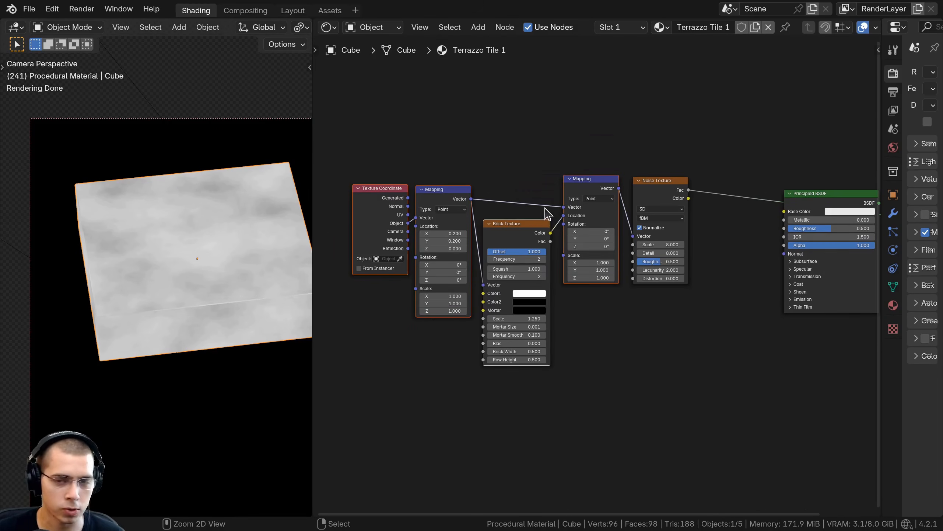
{"action": "key", "text": "ctrl+j"}
{"action": "left_click", "coordinate": [533, 176]}
- Shift the frame away from the Noise Texture and tighten the arrangement of the four nodes inside it
{"action": "left_click_drag", "start_coordinate": [502, 171], "coordinate": [468, 180]}
{"action": "left_click_drag", "start_coordinate": [488, 225], "coordinate": [487, 215]}
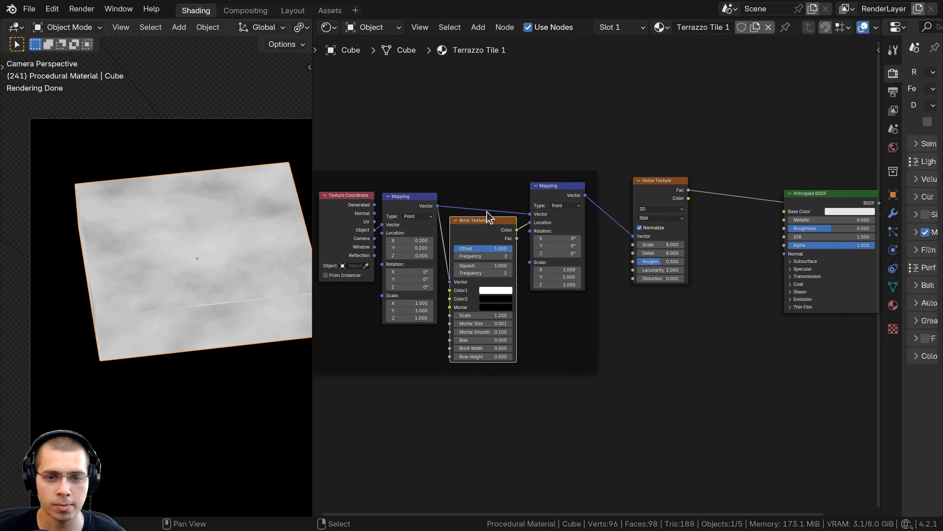
{"action": "left_click_drag", "start_coordinate": [550, 190], "coordinate": [544, 187]}
{"action": "left_click_drag", "start_coordinate": [414, 200], "coordinate": [416, 203]}
{"action": "left_click_drag", "start_coordinate": [348, 211], "coordinate": [352, 217]}
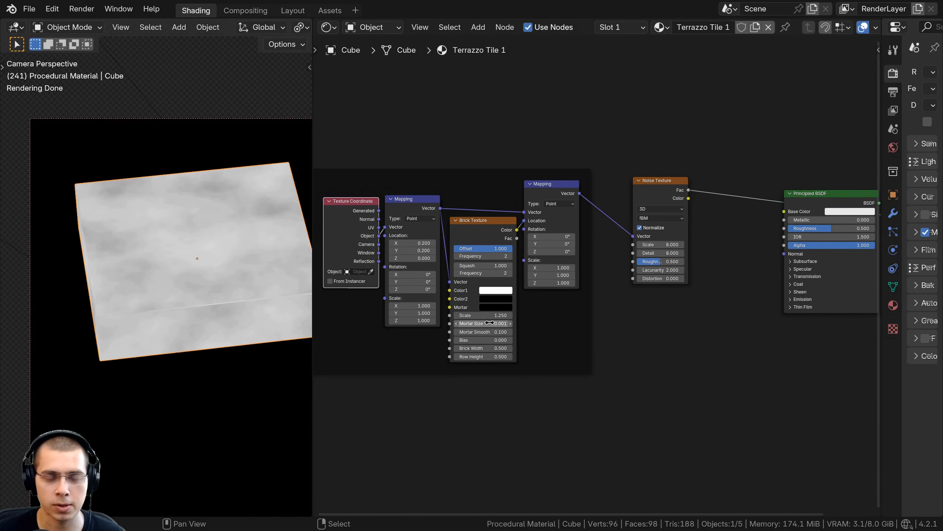
{"action": "middle_click_drag", "start_coordinate": [482, 315], "coordinate": [508, 319]}
- Label the frame "Mapping" and move it further away from the Noise Texture
{"action": "left_click_drag", "start_coordinate": [488, 175], "coordinate": [497, 178]}
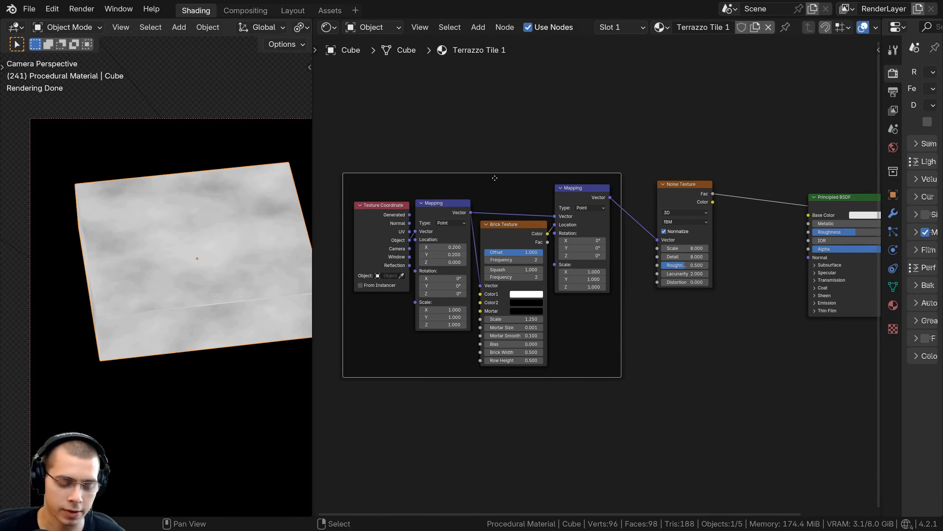
{"action": "key", "text": "F2"}
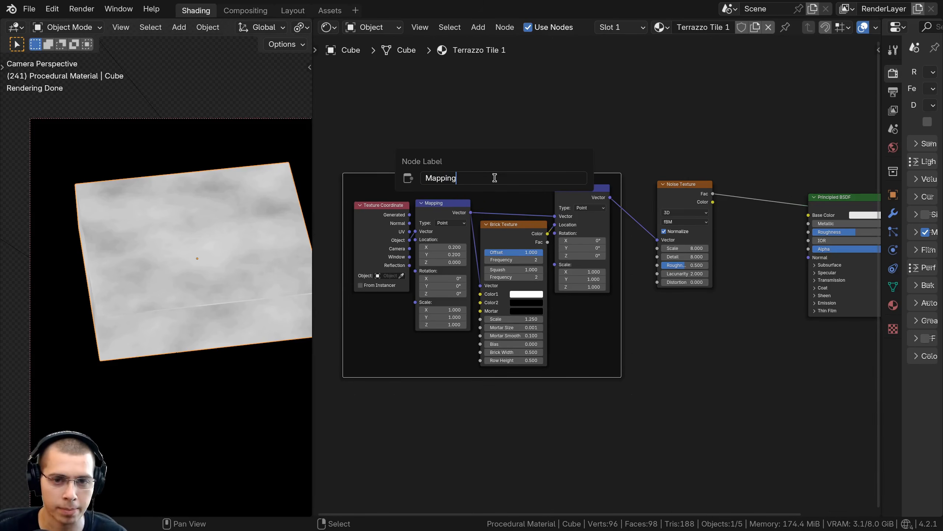
{"action": "key", "text": "Return"}
{"action": "left_click", "coordinate": [477, 187]}
{"action": "left_click", "coordinate": [476, 184]}
{"action": "key", "text": "g"}
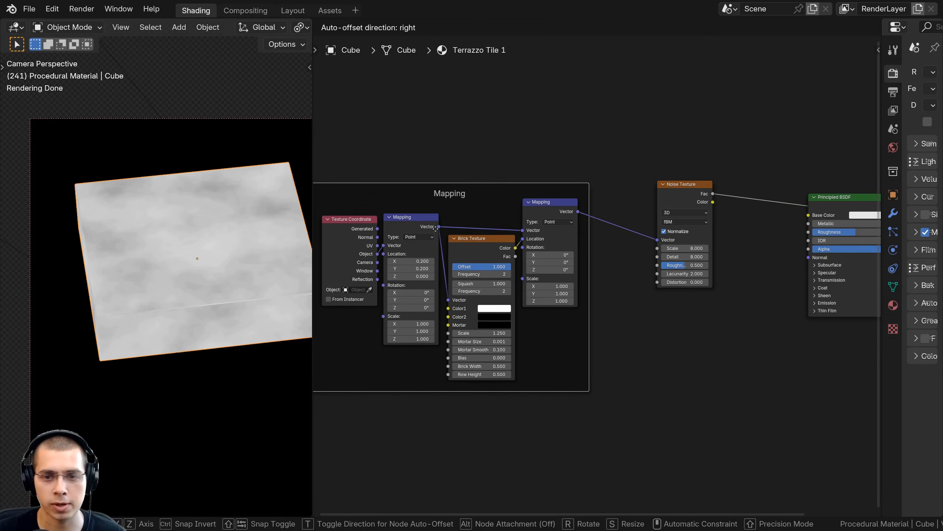
{"action": "left_click", "coordinate": [435, 229]}
{"action": "middle_click_drag", "start_coordinate": [639, 222], "coordinate": [512, 232]}
{"action": "left_click", "coordinate": [473, 319]}
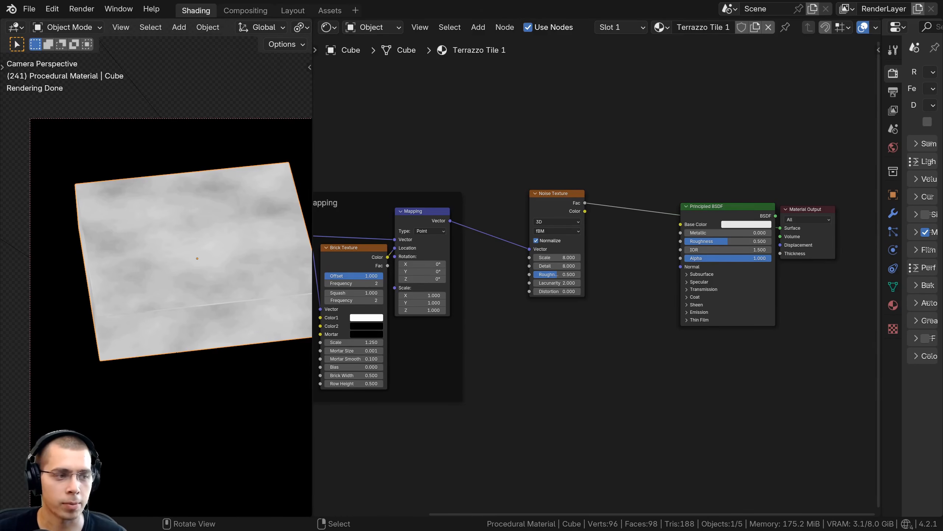
- Move the Noise Texture closer to the Mapping frame, and shift the Principled BSDF and Material Output further away to make room
{"action": "middle_click_drag", "start_coordinate": [580, 207], "coordinate": [521, 212]}
{"action": "left_click_drag", "start_coordinate": [492, 200], "coordinate": [480, 202]}
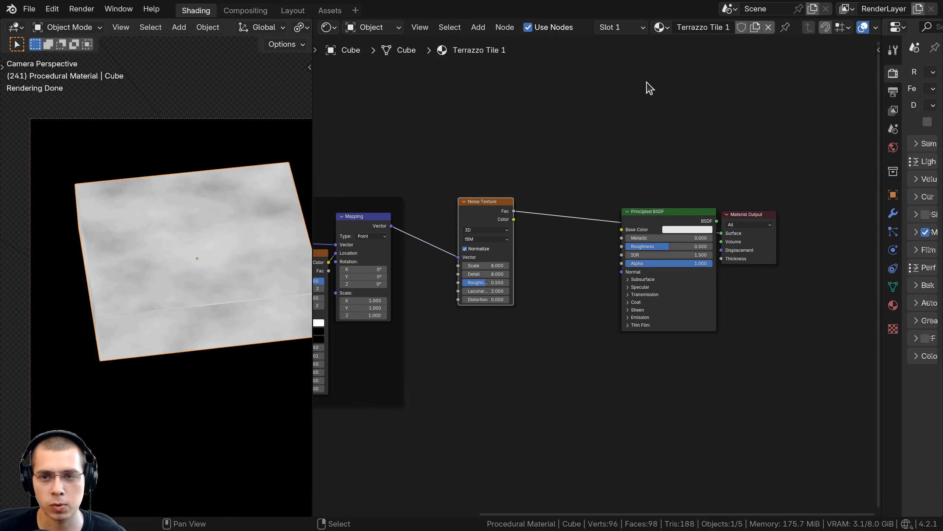
{"action": "middle_click_drag", "start_coordinate": [637, 108], "coordinate": [556, 195]}
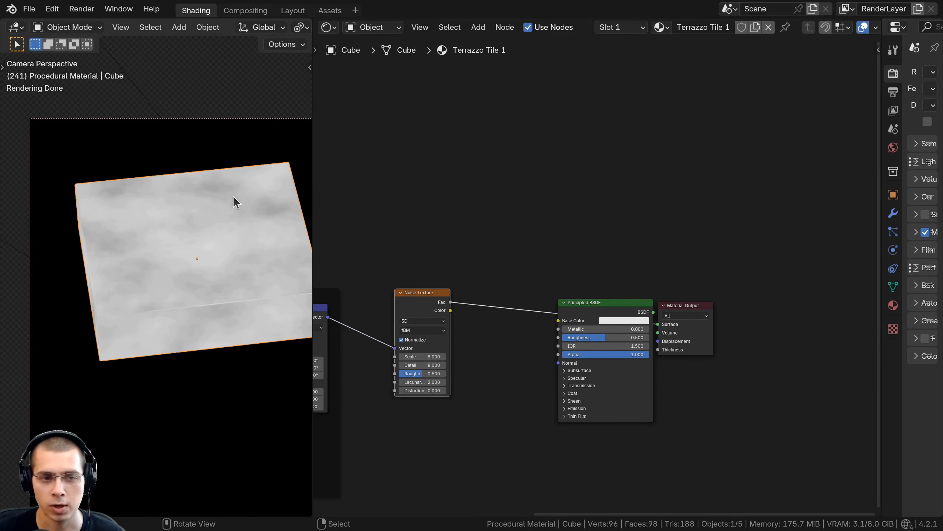
{"action": "middle_click_drag", "start_coordinate": [574, 233], "coordinate": [558, 214]}
{"action": "left_click_drag", "start_coordinate": [585, 236], "coordinate": [730, 326]}
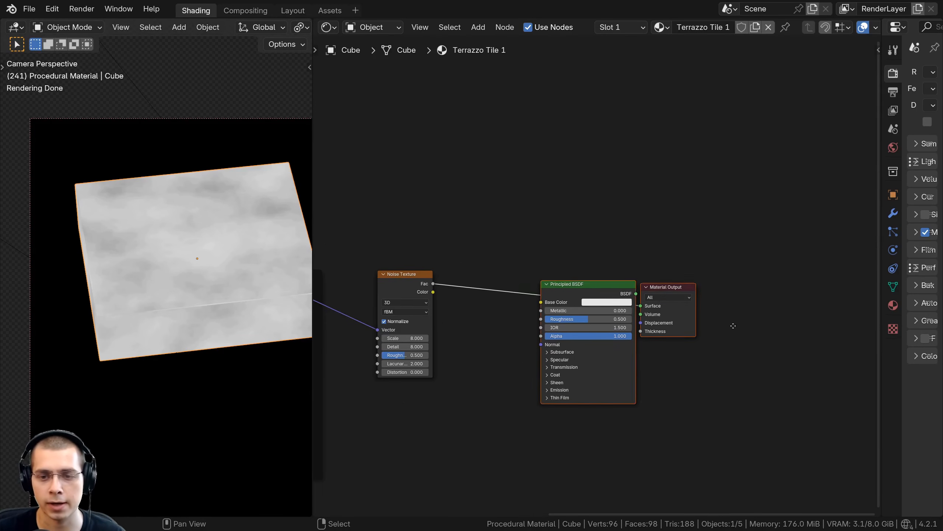
{"action": "key", "text": "g"}
{"action": "left_click", "coordinate": [767, 327]}
- Add a Voronoi Texture above the Noise Texture and Principled BSDF, and preview its Distance output on the block
{"action": "middle_click_drag", "start_coordinate": [527, 178], "coordinate": [517, 202]}
{"action": "key", "text": "shift+a"}
{"action": "left_click", "coordinate": [517, 202]}
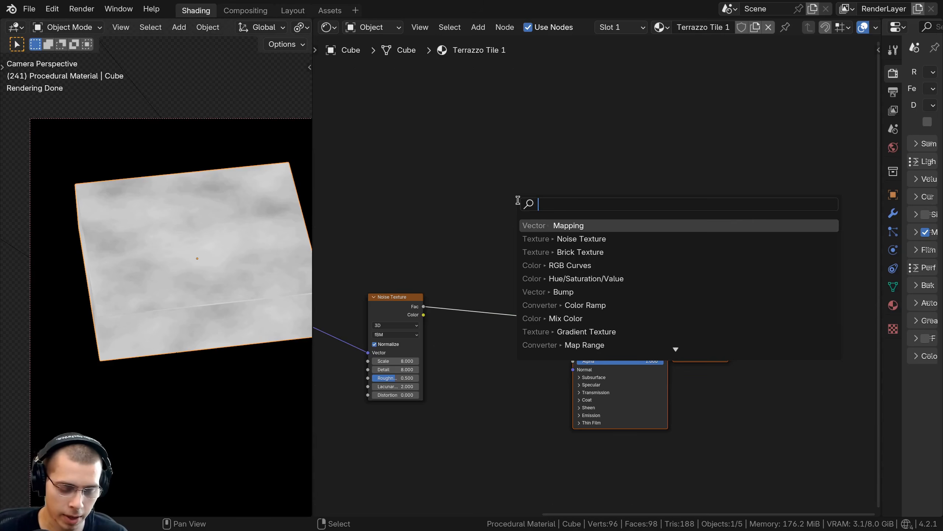
{"action": "type", "text": "vor"}
{"action": "key", "text": "Return"}
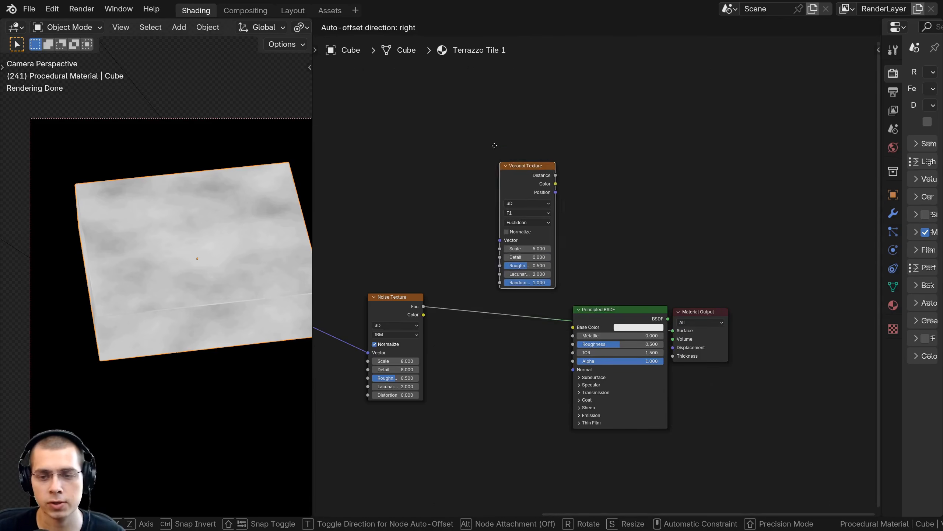
{"action": "left_click", "coordinate": [498, 149]}
{"action": "scroll", "coordinate": [461, 132], "scroll_direction": "up", "scroll_amount": 2}
{"action": "left_click", "coordinate": [467, 139], "text": "ctrl+shift"}
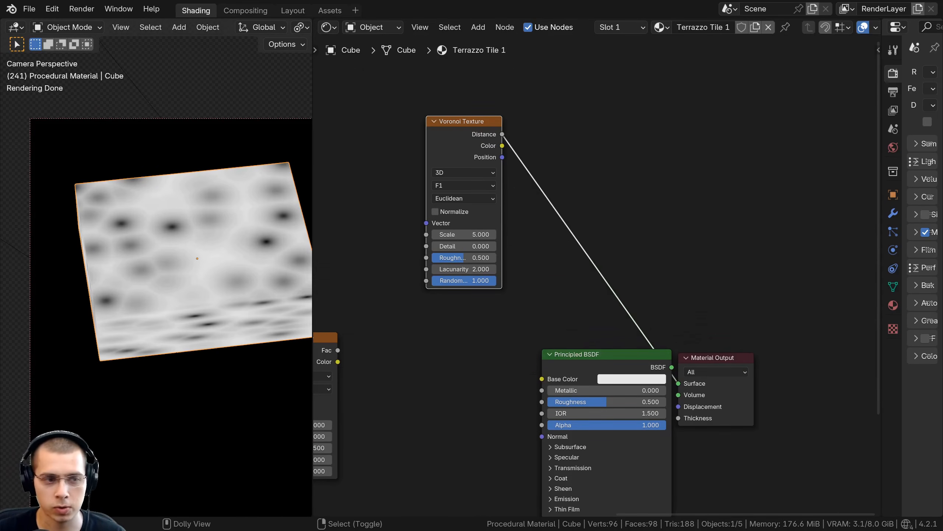
- Set the Voronoi Texture's feature output to Distance to Edge and adjust the node's placement
{"action": "scroll", "coordinate": [431, 129], "scroll_direction": "up", "scroll_amount": 1}
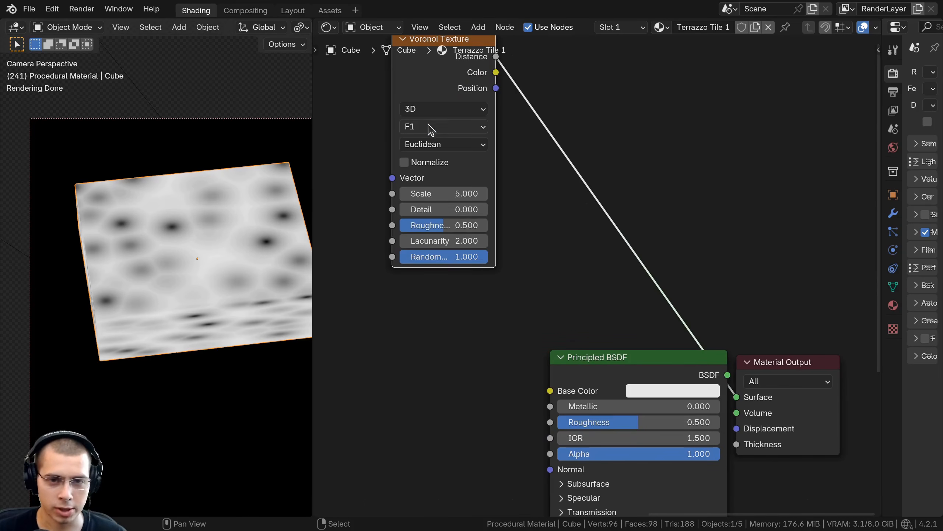
{"action": "left_click", "coordinate": [431, 128]}
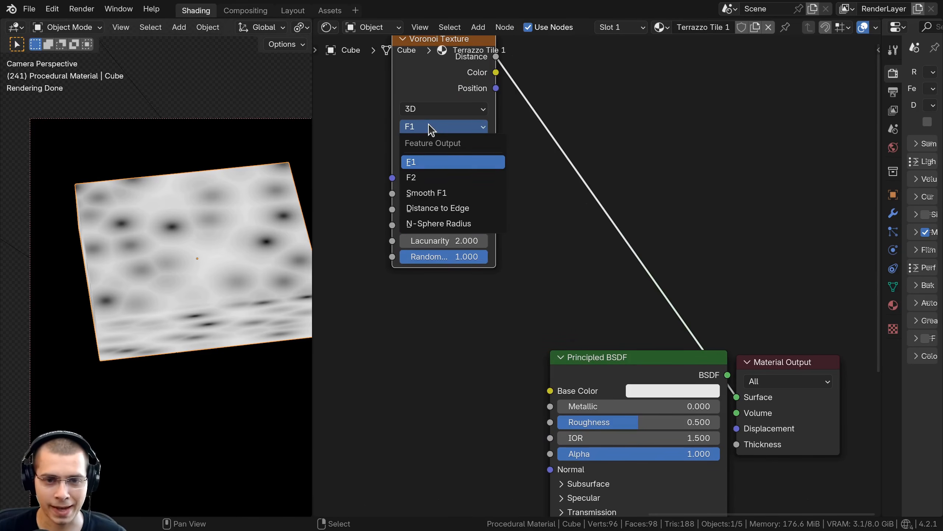
{"action": "left_click", "coordinate": [457, 208]}
{"action": "scroll", "coordinate": [184, 192], "scroll_direction": "up", "scroll_amount": 2}
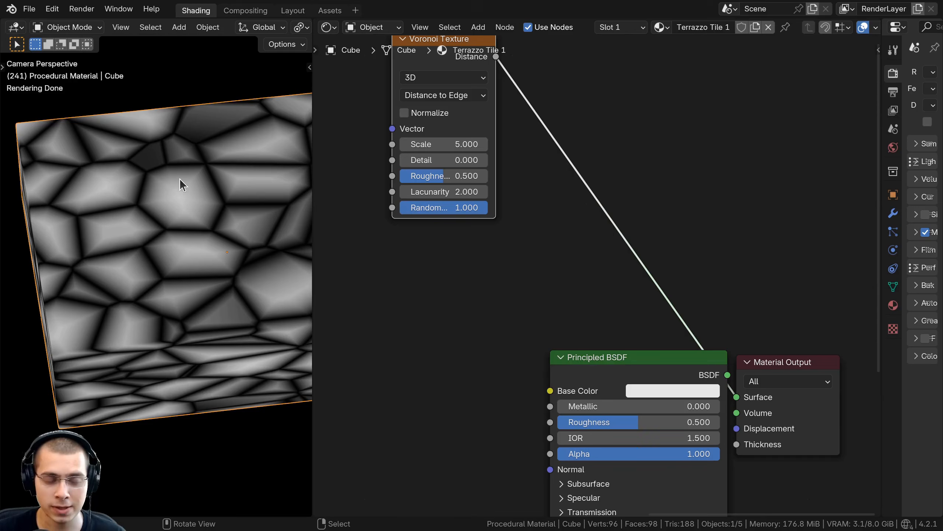
{"action": "scroll", "coordinate": [483, 159], "scroll_direction": "down", "scroll_amount": 3}
{"action": "middle_click_drag", "start_coordinate": [483, 157], "coordinate": [485, 168]}
{"action": "left_click_drag", "start_coordinate": [481, 150], "coordinate": [481, 161]}
{"action": "scroll", "coordinate": [464, 282], "scroll_direction": "down", "scroll_amount": 2}
{"action": "middle_click_drag", "start_coordinate": [459, 298], "coordinate": [491, 297]}
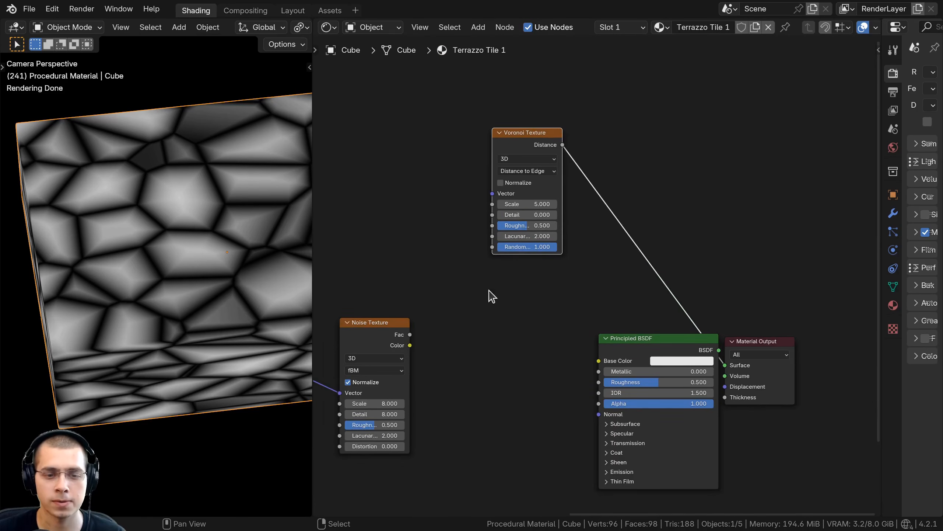
- Set the Voronoi Texture's Scale to 40 and move the node slightly down
{"action": "scroll", "coordinate": [492, 260], "scroll_direction": "up", "scroll_amount": 3}
{"action": "left_click", "coordinate": [499, 186]}
{"action": "type", "text": "4"}
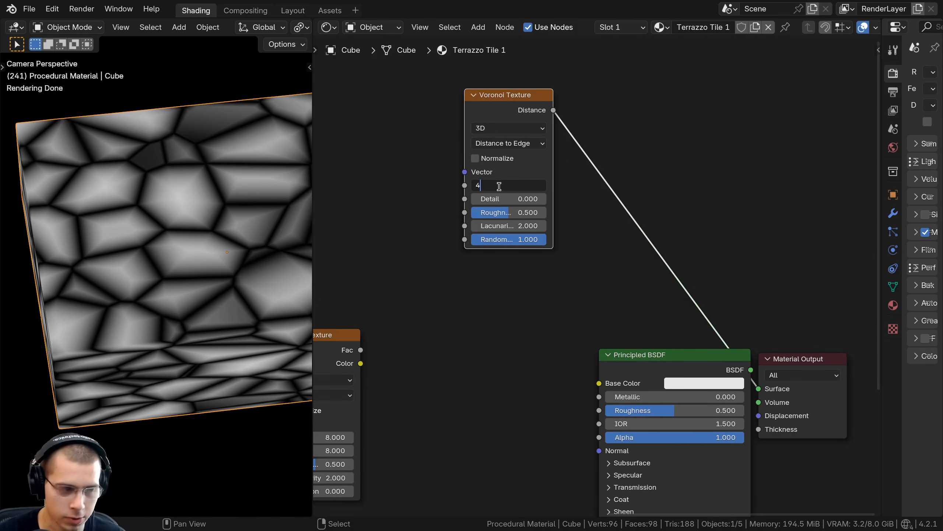
{"action": "type", "text": "0"}
{"action": "key", "text": "Return"}
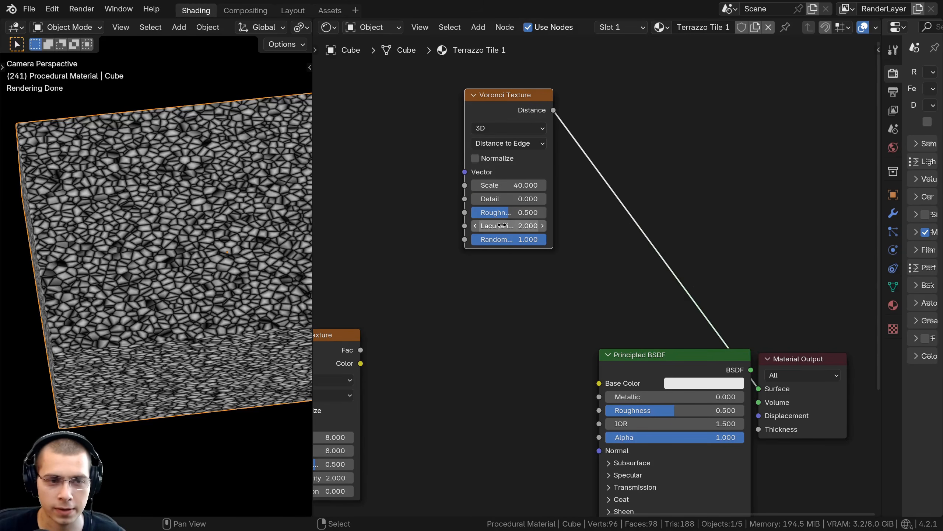
{"action": "left_click_drag", "start_coordinate": [513, 99], "coordinate": [510, 117]}
{"action": "scroll", "coordinate": [459, 316], "scroll_direction": "down", "scroll_amount": 2}
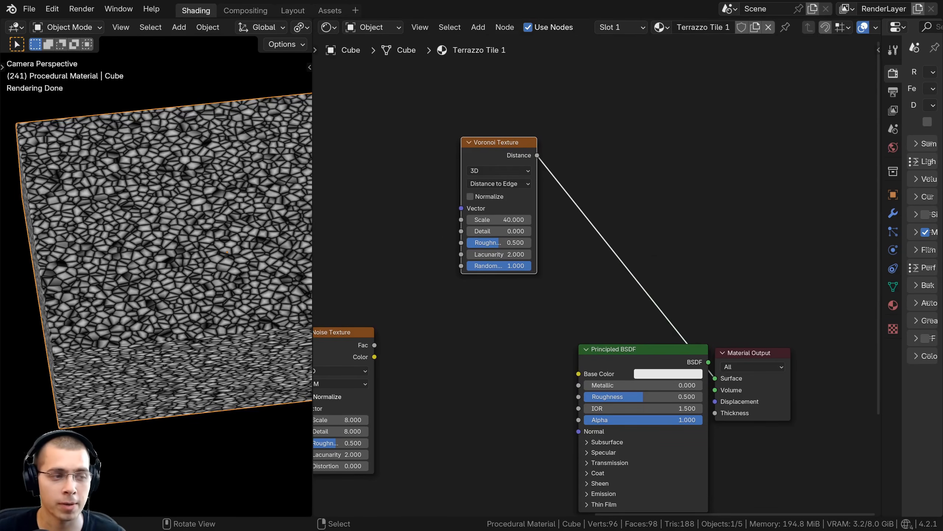
- Add a Color Ramp between the Voronoi Texture's Distance output and the Material Output
{"action": "key", "text": "shift+a"}
{"action": "left_click", "coordinate": [680, 121]}
{"action": "type", "text": "col"}
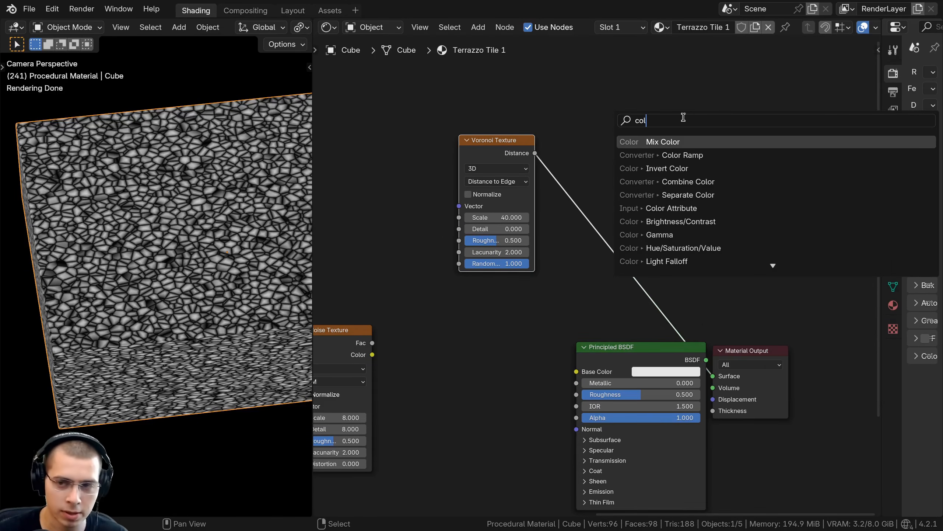
{"action": "left_click", "coordinate": [656, 153]}
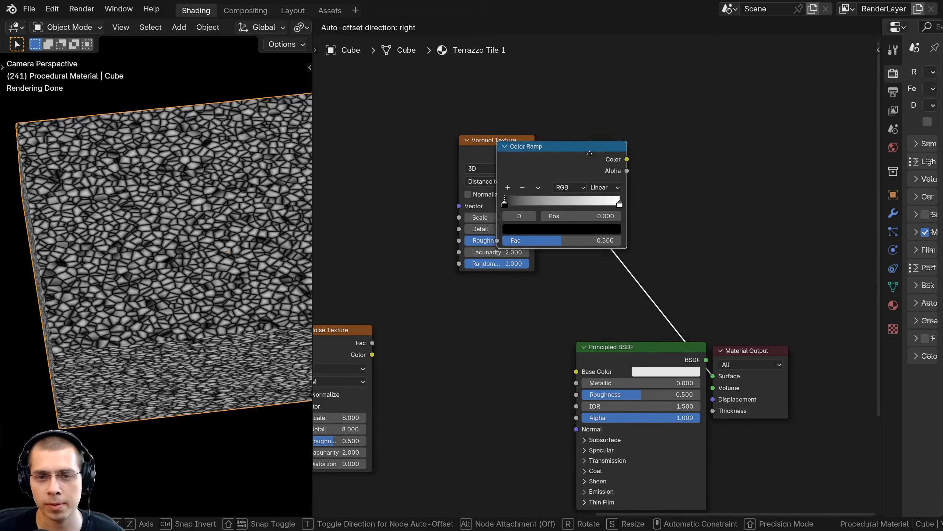
{"action": "left_click", "coordinate": [591, 173]}
- Move the Color Ramp's black stop inward and its white stop to 0.312 to isolate small, sharp-edged chips
{"action": "scroll", "coordinate": [591, 173], "scroll_direction": "up", "scroll_amount": 2}
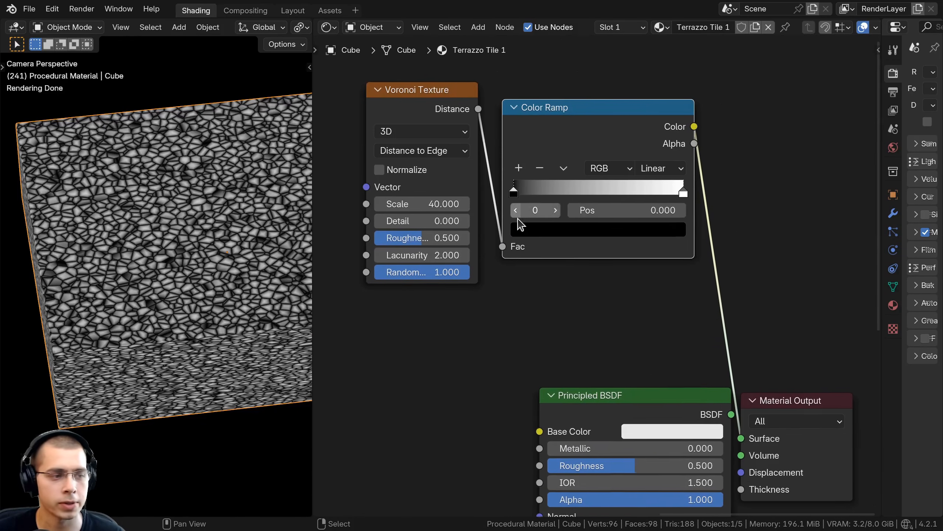
{"action": "left_click_drag", "start_coordinate": [514, 198], "coordinate": [547, 201]}
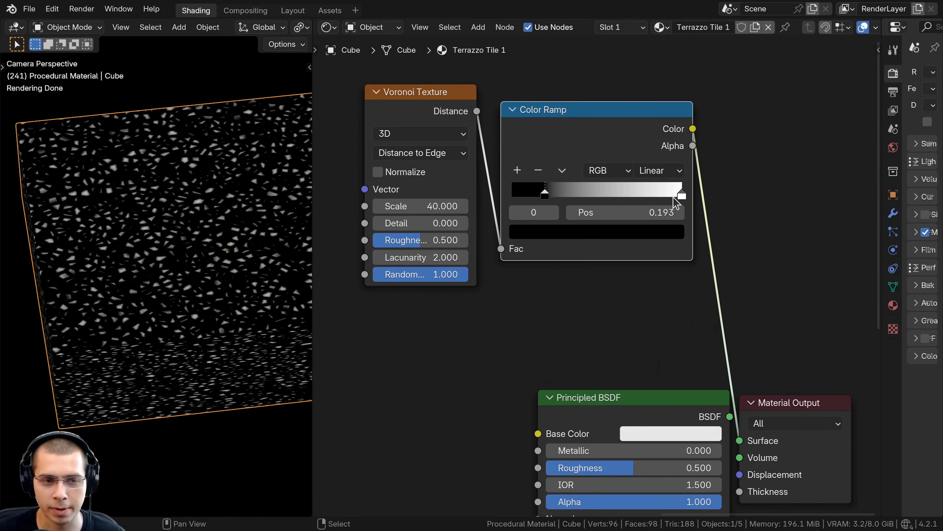
{"action": "left_click_drag", "start_coordinate": [675, 201], "coordinate": [562, 182]}
{"action": "right_click", "coordinate": [599, 197]}
- Examine the chip pattern on the block up close and review the node layout
{"action": "scroll", "coordinate": [550, 194], "scroll_direction": "up", "scroll_amount": 1}
{"action": "scroll", "coordinate": [699, 229], "scroll_direction": "down", "scroll_amount": 3}
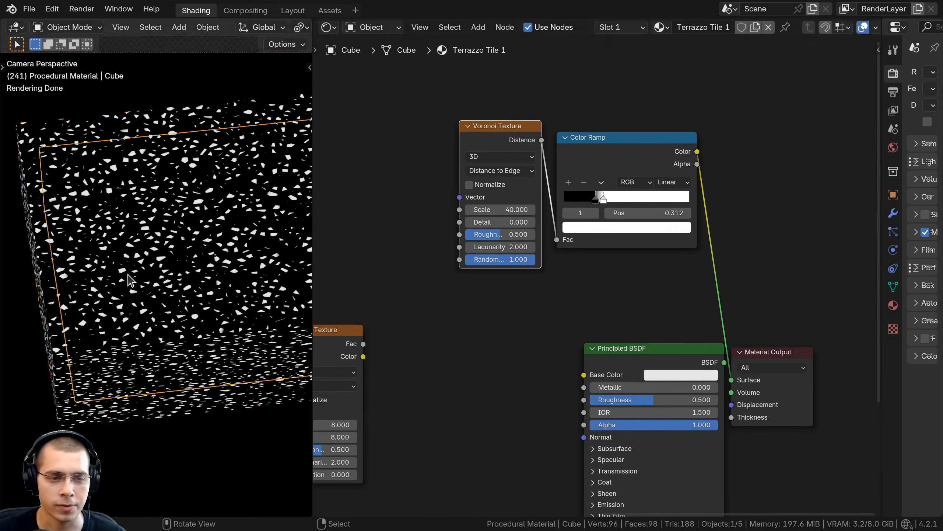
{"action": "scroll", "coordinate": [150, 294], "scroll_direction": "down", "scroll_amount": 2}
{"action": "scroll", "coordinate": [150, 294], "scroll_direction": "up", "scroll_amount": 3}
{"action": "middle_click_drag", "start_coordinate": [415, 318], "coordinate": [502, 337]}
{"action": "scroll", "coordinate": [502, 337], "scroll_direction": "down", "scroll_amount": 1}
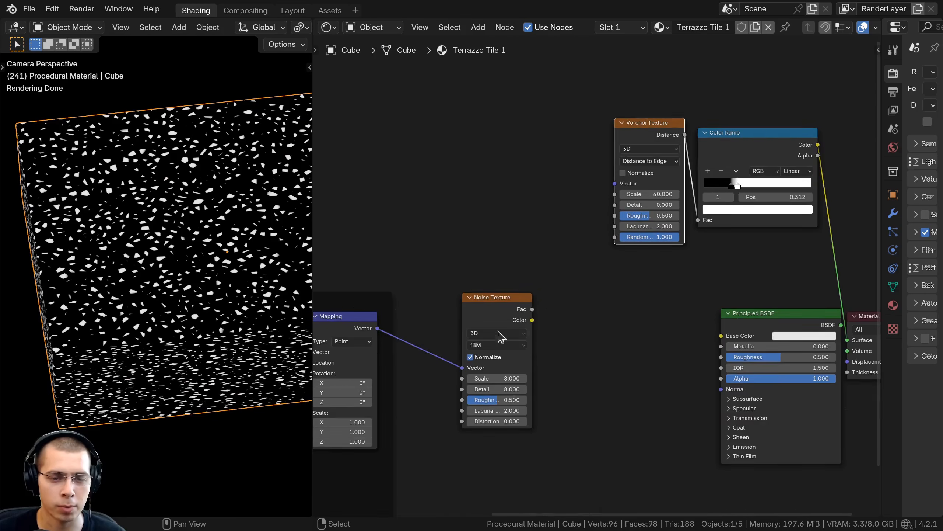
{"action": "middle_click_drag", "start_coordinate": [446, 318], "coordinate": [685, 290]}
{"action": "middle_click_drag", "start_coordinate": [745, 236], "coordinate": [390, 334]}
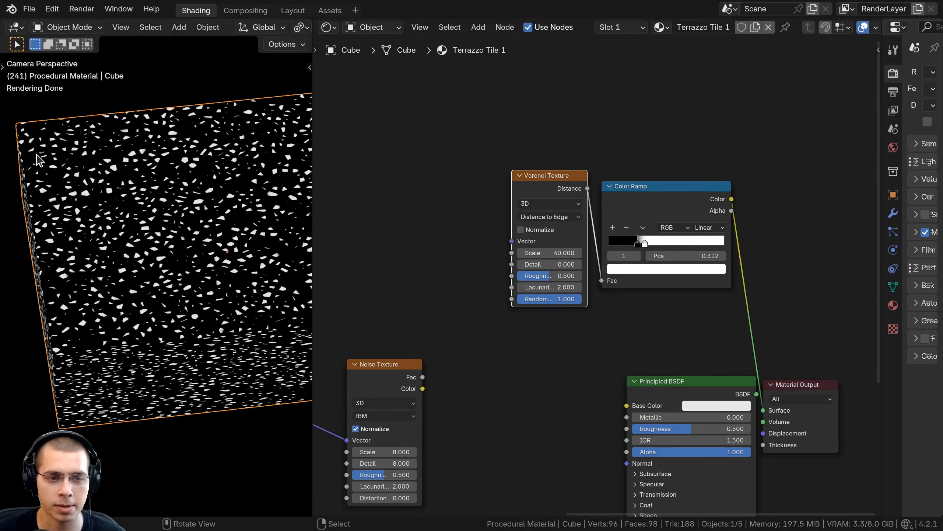
{"action": "middle_click_drag", "start_coordinate": [407, 228], "coordinate": [345, 210]}
{"action": "scroll", "coordinate": [240, 144], "scroll_direction": "up", "scroll_amount": 3}
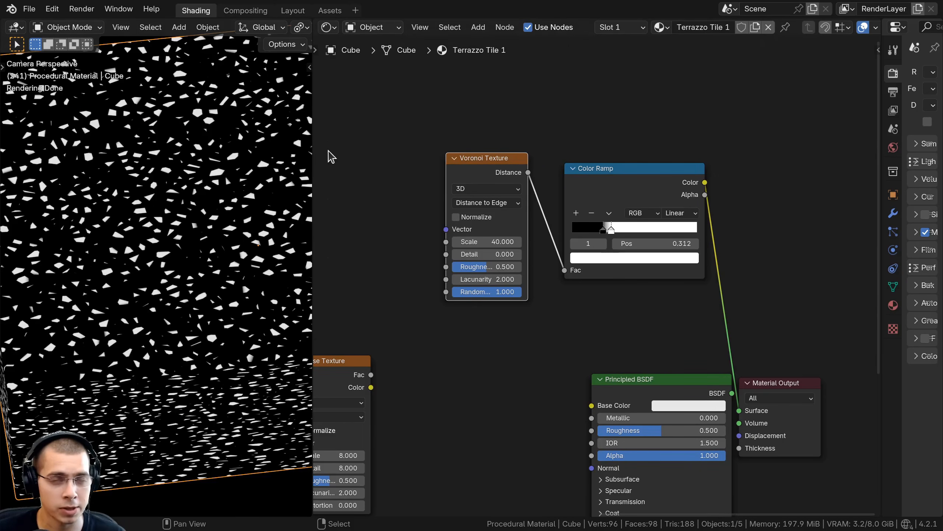
- Insert a Hue/Saturation/Value node between the Voronoi Texture and the Color Ramp
{"action": "middle_click_drag", "start_coordinate": [398, 152], "coordinate": [422, 149]}
{"action": "key", "text": "shift+a"}
{"action": "left_click", "coordinate": [422, 145]}
{"action": "type", "text": "hue"}
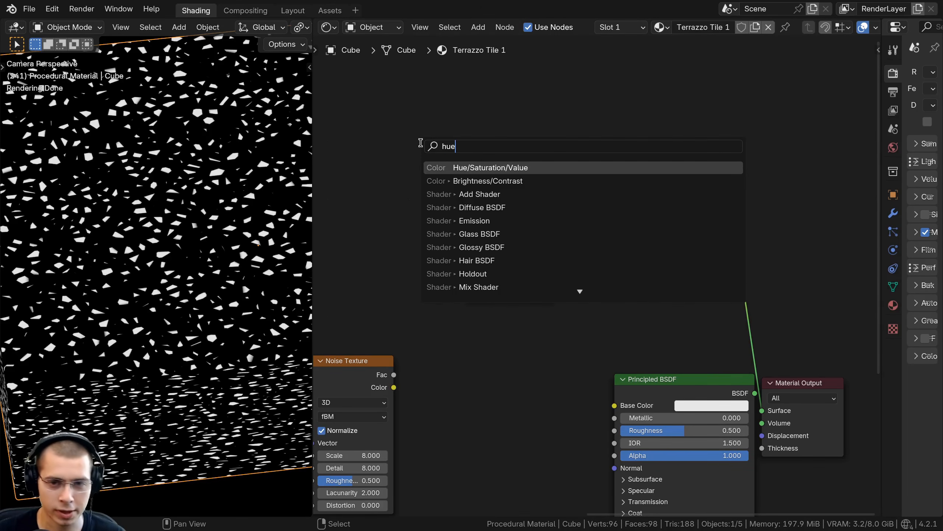
{"action": "left_click", "coordinate": [439, 168]}
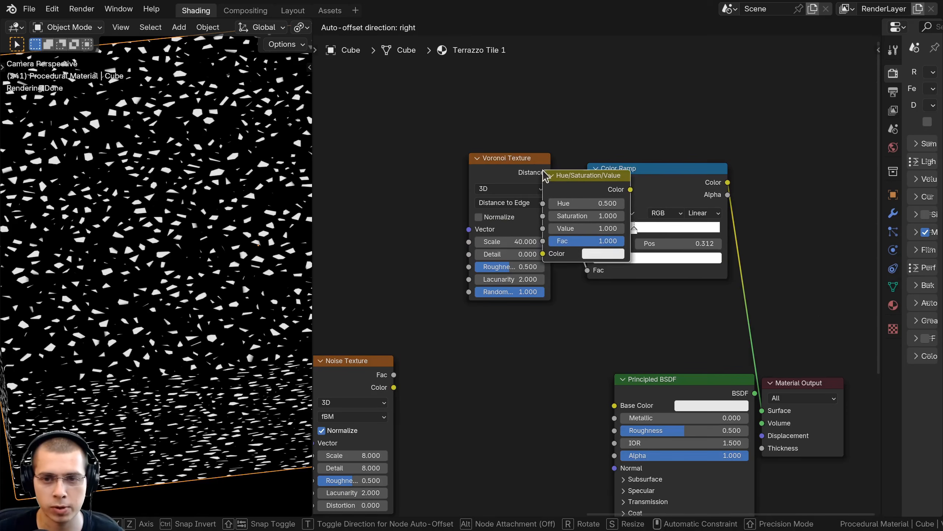
{"action": "left_click", "coordinate": [600, 189]}
{"action": "scroll", "coordinate": [604, 202], "scroll_direction": "up", "scroll_amount": 2}
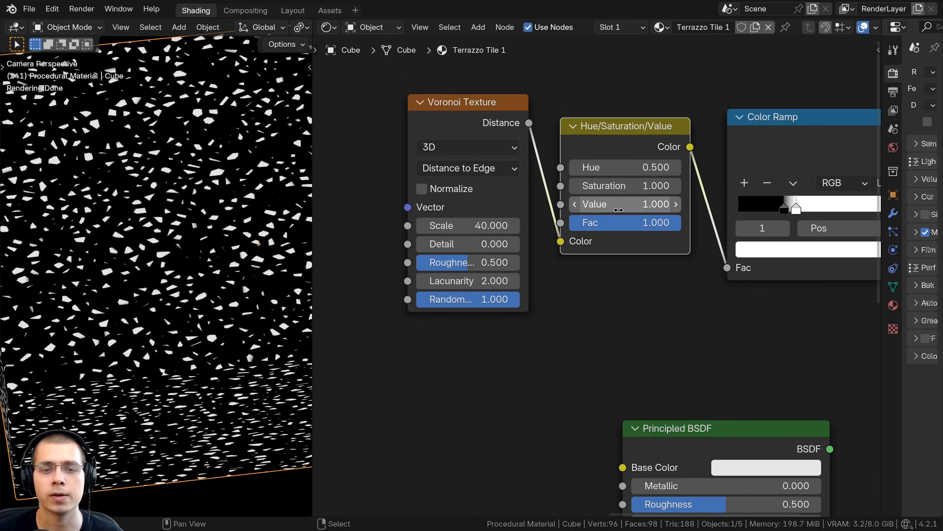
{"action": "mouse_move", "coordinate": [619, 210]}
{"action": "left_mouse_down"}
{"action": "mouse_move", "coordinate": [656, 210]}
{"action": "mouse_move", "coordinate": [581, 210]}
{"action": "mouse_move", "coordinate": [656, 210]}
{"action": "mouse_move", "coordinate": [581, 210]}
{"action": "mouse_move", "coordinate": [618, 210]}
{"action": "left_mouse_up"}
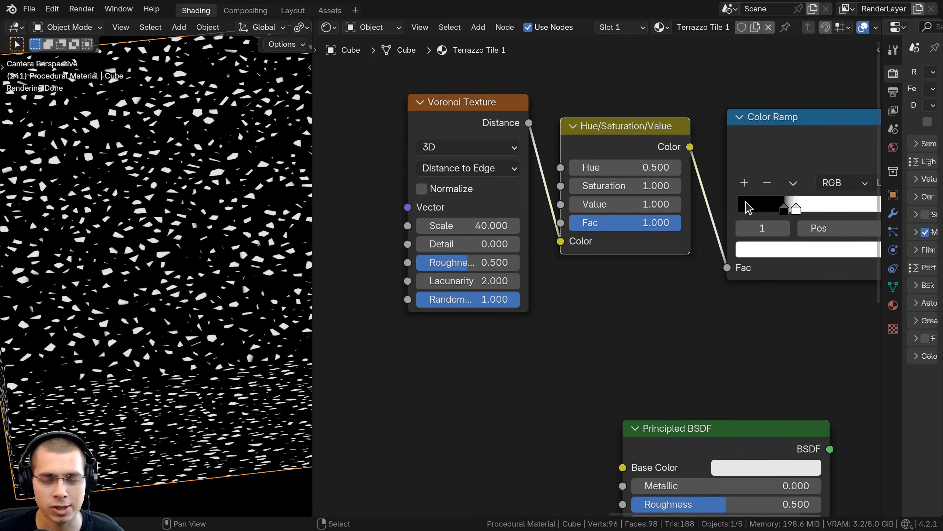
- Move the Color Ramp closer to the Hue/Saturation/Value node and join the three chip nodes in a frame
{"action": "scroll", "coordinate": [746, 205], "scroll_direction": "down", "scroll_amount": 4}
{"action": "left_click_drag", "start_coordinate": [758, 174], "coordinate": [615, 183]}
{"action": "key", "text": "b"}
{"action": "left_click_drag", "start_coordinate": [615, 183], "coordinate": [610, 183]}
{"action": "left_click", "coordinate": [694, 162]}
{"action": "left_click_drag", "start_coordinate": [694, 163], "coordinate": [695, 164]}
{"action": "scroll", "coordinate": [548, 158], "scroll_direction": "down", "scroll_amount": 3}
{"action": "scroll", "coordinate": [650, 242], "scroll_direction": "up", "scroll_amount": 2}
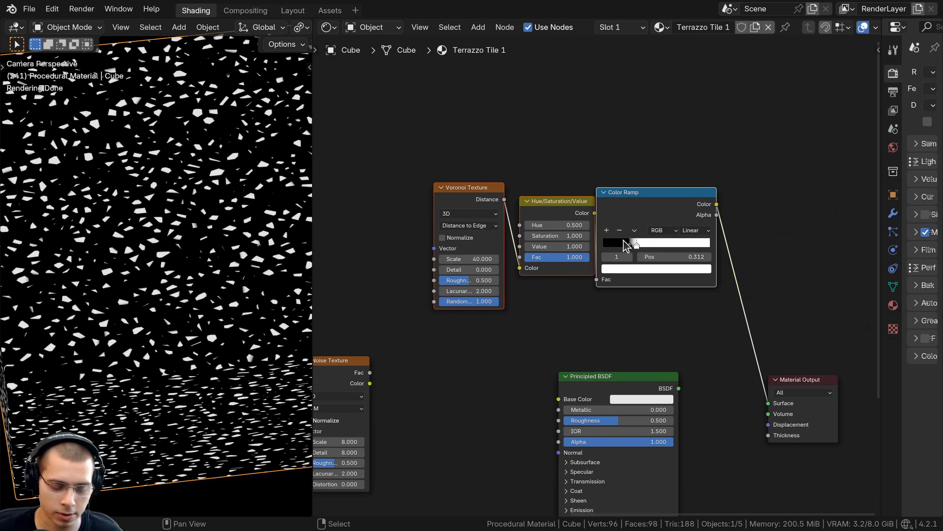
{"action": "key", "text": "ctrl+j"}
{"action": "key", "text": "alt+a"}
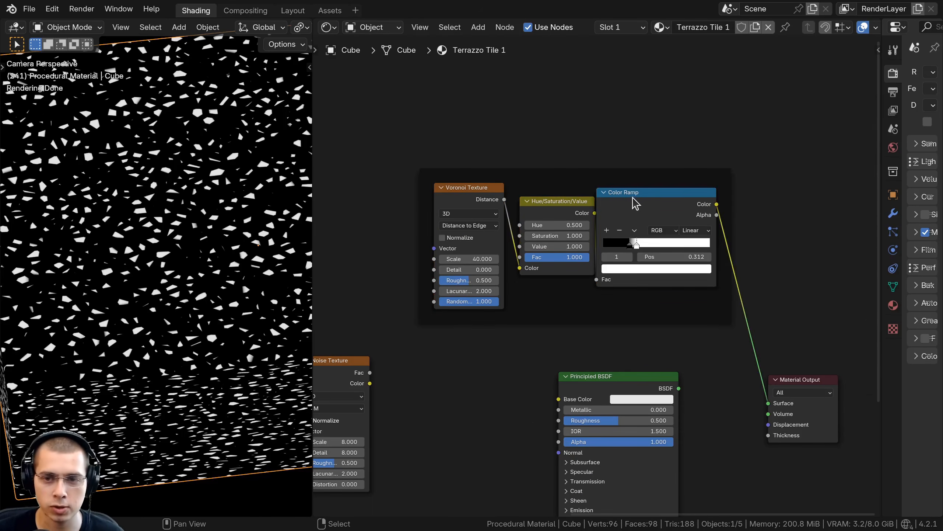
- Adjust the node spacing inside the new frame and label the frame "Large Chunks"
{"action": "left_click_drag", "start_coordinate": [631, 198], "coordinate": [638, 198]}
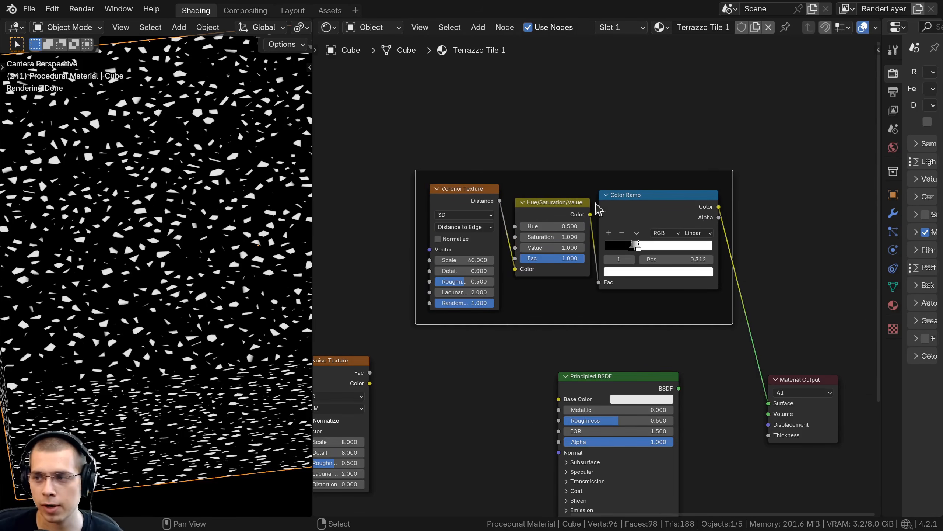
{"action": "key", "text": "F2"}
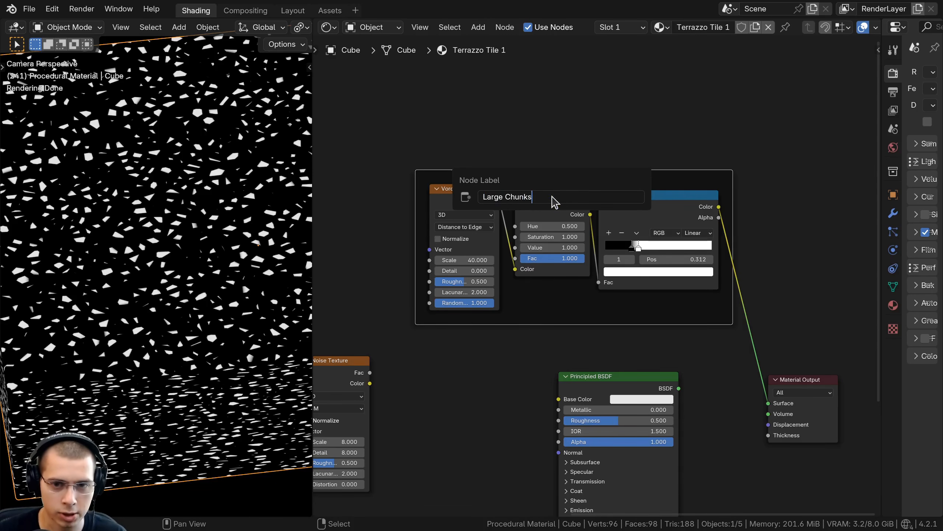
{"action": "key", "text": "Return"}
- Shift the Principled BSDF and Material Output further away and reposition the Large Chunks frame slightly
{"action": "scroll", "coordinate": [525, 268], "scroll_direction": "down", "scroll_amount": 5}
{"action": "left_click_drag", "start_coordinate": [541, 321], "coordinate": [693, 385]}
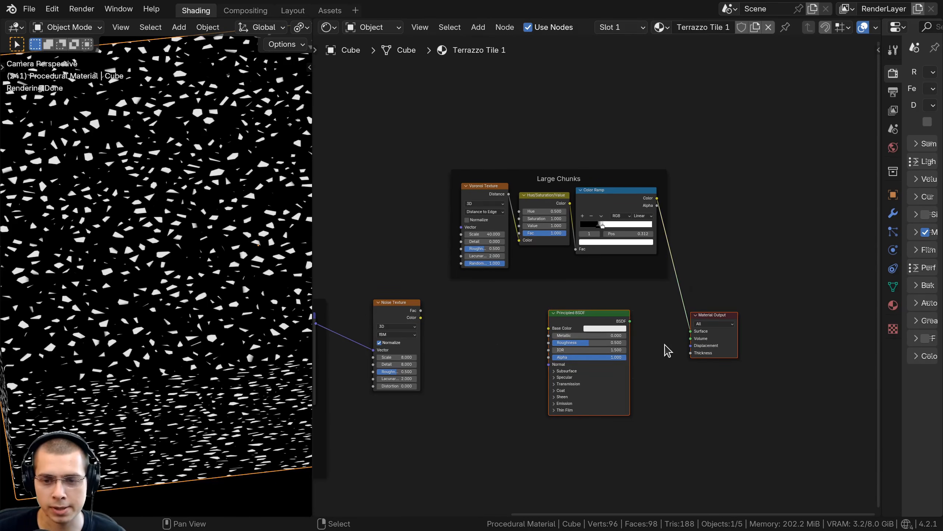
{"action": "key", "text": "g"}
{"action": "left_click", "coordinate": [771, 287]}
{"action": "left_click_drag", "start_coordinate": [568, 188], "coordinate": [554, 206]}
{"action": "middle_click_drag", "start_coordinate": [550, 201], "coordinate": [555, 188]}
- Duplicate the Large Chunks frame with its three nodes and place the copy below the original
{"action": "left_click_drag", "start_coordinate": [433, 114], "coordinate": [624, 274]}
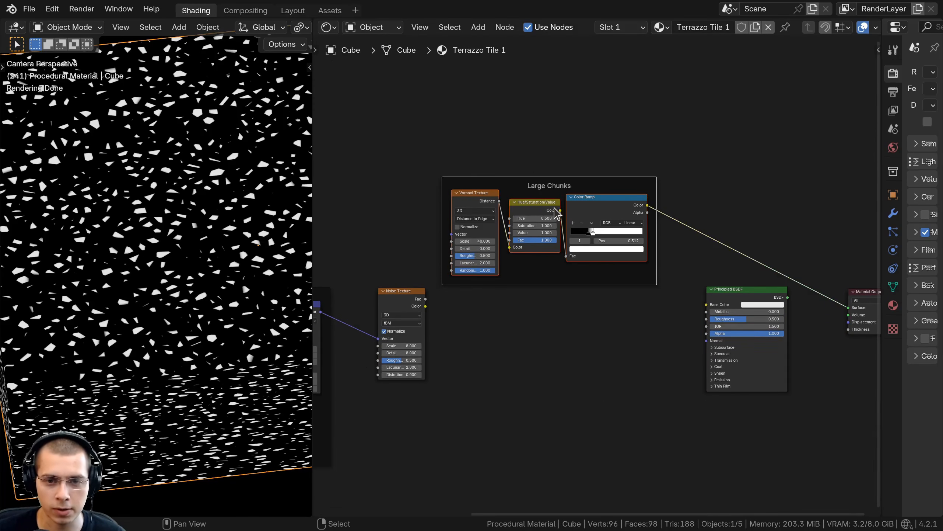
{"action": "scroll", "coordinate": [552, 136], "scroll_direction": "up", "scroll_amount": 3}
{"action": "middle_click_drag", "start_coordinate": [554, 209], "coordinate": [555, 151]}
{"action": "key", "text": "shift+d"}
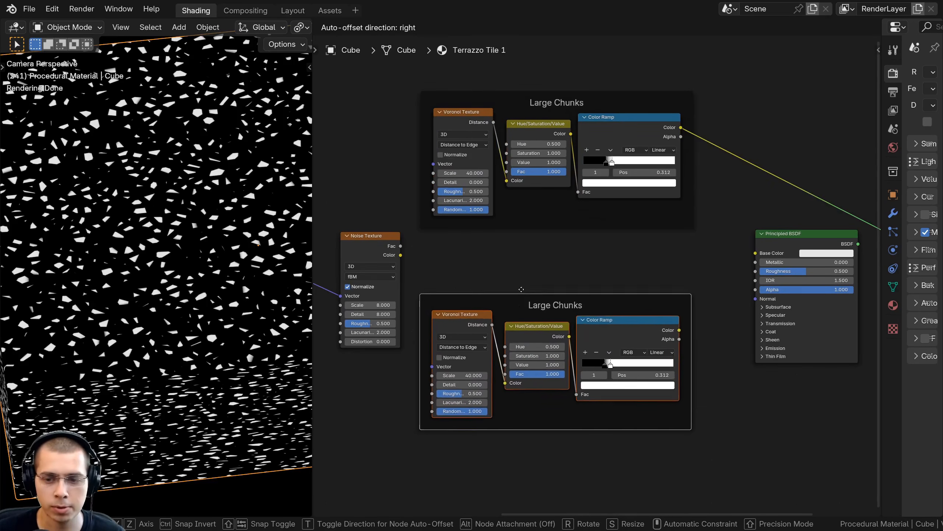
{"action": "left_click", "coordinate": [524, 281]}
{"action": "key", "text": "a"}
- Relabel the duplicated frame as "Small Chunks"
{"action": "scroll", "coordinate": [548, 255], "scroll_direction": "up", "scroll_amount": 1}
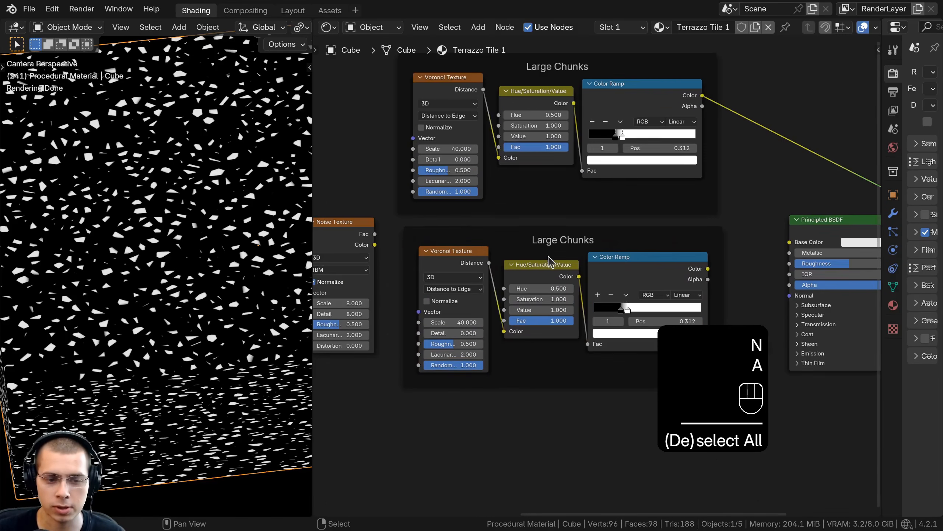
{"action": "left_click", "coordinate": [535, 237]}
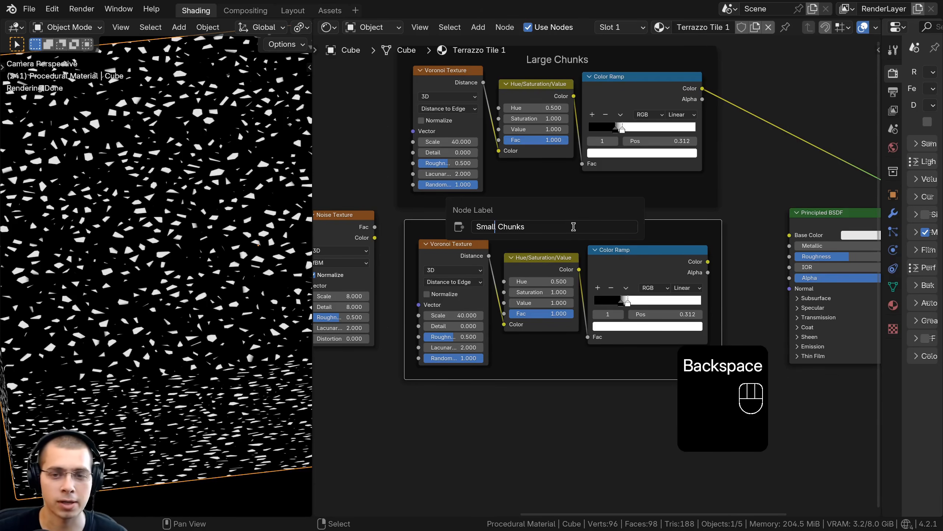
{"action": "key", "text": "a"}
- Set the Small Chunks Voronoi Texture's Scale to 55 and compare previews of the large and small Color Ramps
{"action": "scroll", "coordinate": [443, 507], "scroll_direction": "up", "scroll_amount": 1}
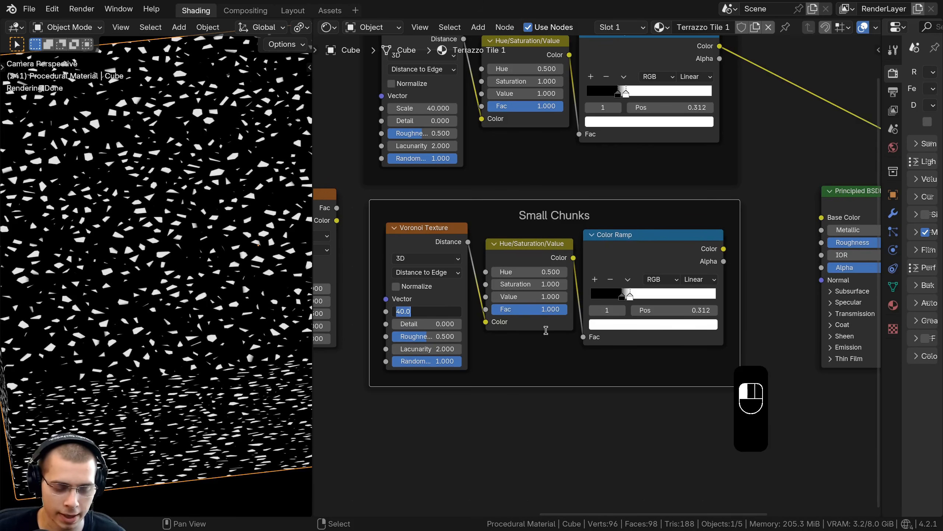
{"action": "type", "text": "55"}
{"action": "key", "text": "Return"}
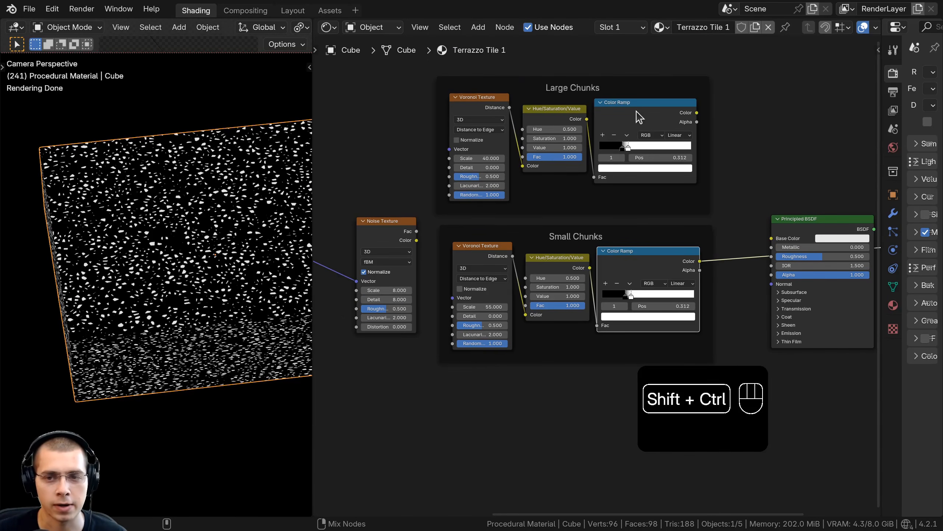
{"action": "left_click", "coordinate": [640, 118], "text": "ctrl+shift"}
{"action": "left_click", "coordinate": [647, 256], "text": "ctrl+shift"}
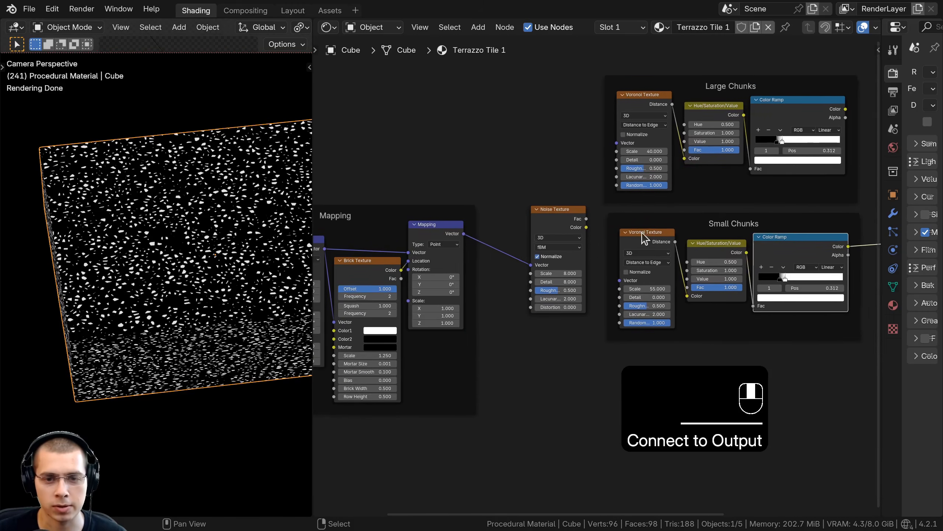
- Move the Noise Texture next to the Mapping frame and shift both chunk frames and the shader nodes further away
{"action": "key", "text": "a"}
{"action": "left_click_drag", "start_coordinate": [565, 234], "coordinate": [522, 223]}
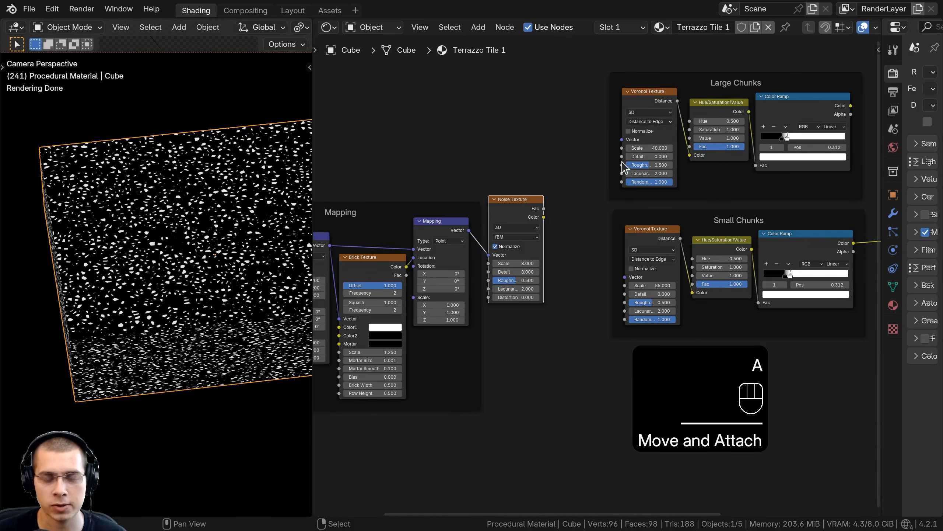
{"action": "scroll", "coordinate": [646, 238], "scroll_direction": "down", "scroll_amount": 3}
{"action": "middle_click_drag", "start_coordinate": [646, 239], "coordinate": [599, 236]}
{"action": "left_click_drag", "start_coordinate": [551, 79], "coordinate": [854, 378]}
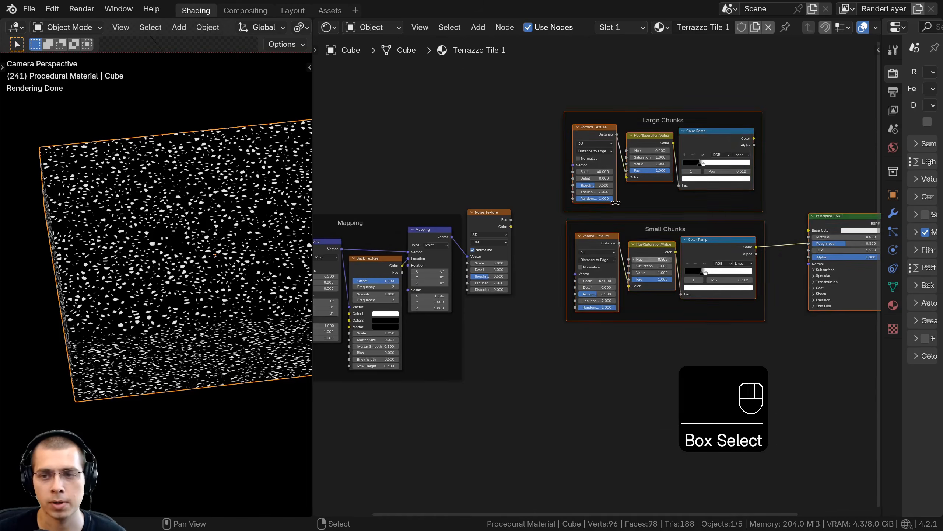
{"action": "scroll", "coordinate": [705, 260], "scroll_direction": "down", "scroll_amount": 4}
{"action": "left_click_drag", "start_coordinate": [562, 118], "coordinate": [780, 450]}
{"action": "key", "text": "g"}
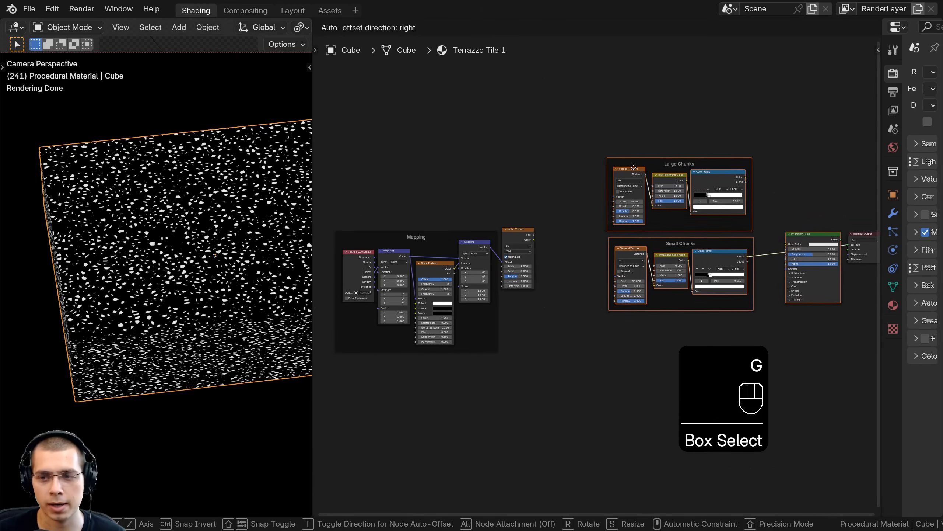
{"action": "left_click", "coordinate": [625, 162]}
{"action": "key", "text": "a"}
- Connect the Noise Texture's Fac output to the Vector inputs of the Large and Small Chunks Voronoi Textures
{"action": "scroll", "coordinate": [603, 231], "scroll_direction": "up", "scroll_amount": 8}
{"action": "left_click", "coordinate": [423, 238]}
{"action": "scroll", "coordinate": [423, 240], "scroll_direction": "up", "scroll_amount": 2}
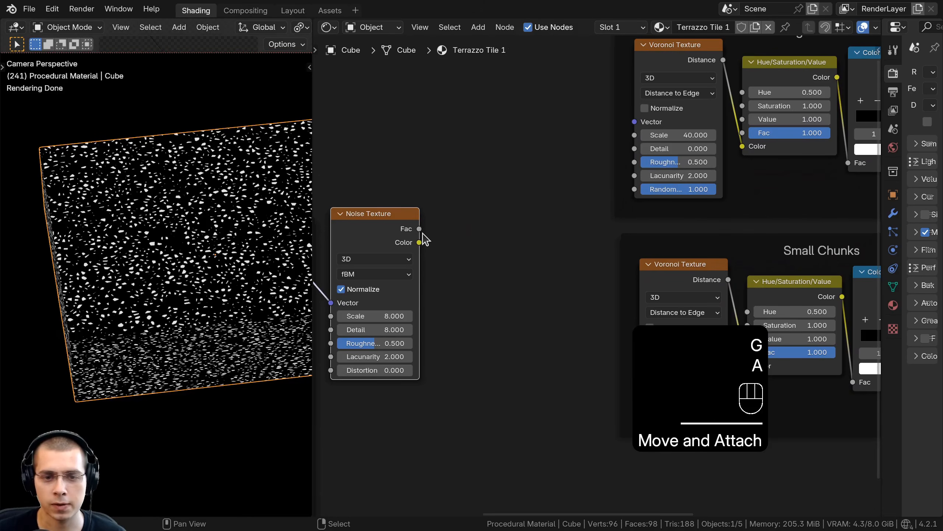
{"action": "left_click_drag", "start_coordinate": [419, 229], "coordinate": [636, 124]}
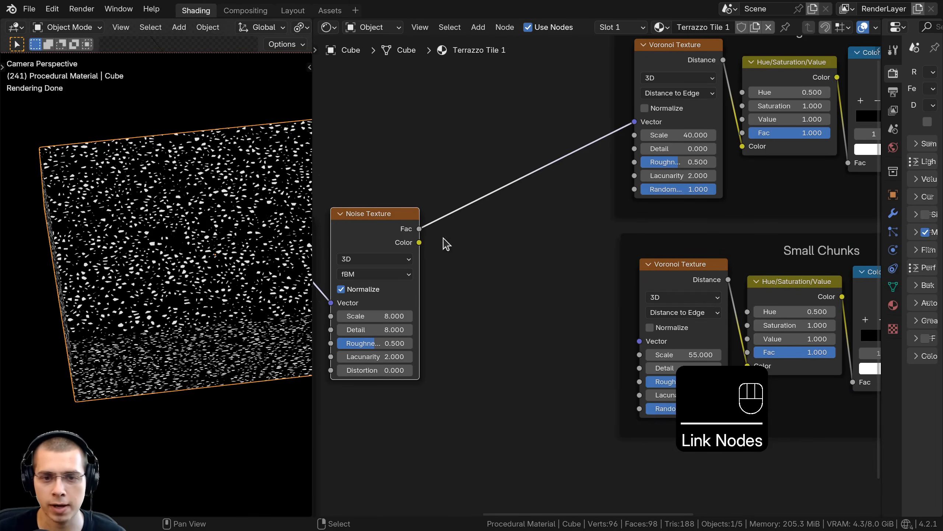
{"action": "left_click_drag", "start_coordinate": [419, 229], "coordinate": [639, 341]}
{"action": "scroll", "coordinate": [562, 312], "scroll_direction": "down", "scroll_amount": 2}
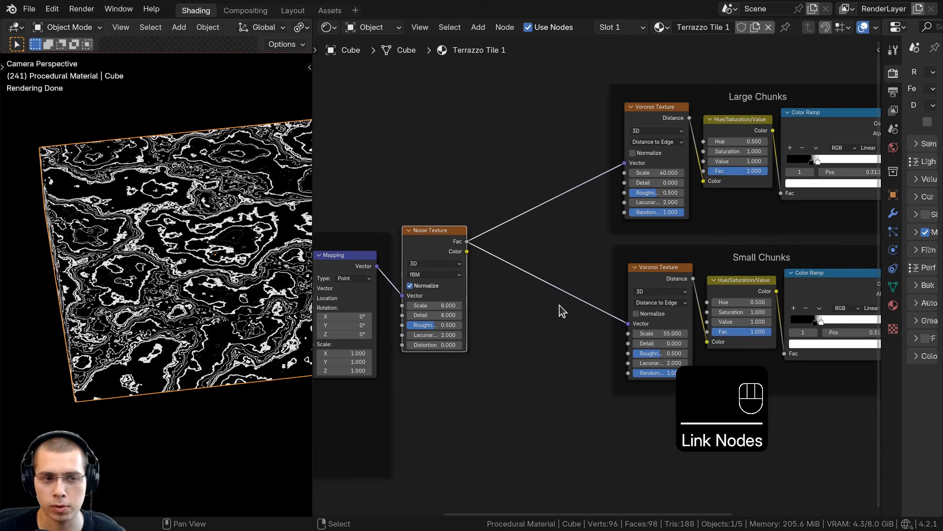
- Insert a Mix Color node after the Noise Texture and feed its Result into both Voronoi Textures' Vector inputs
{"action": "scroll", "coordinate": [452, 256], "scroll_direction": "up", "scroll_amount": 2}
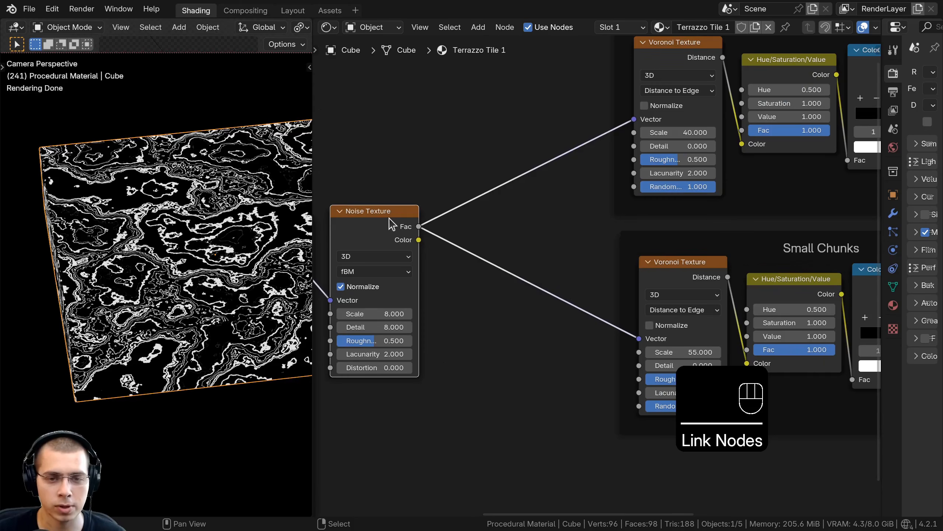
{"action": "key", "text": "shift+a"}
{"action": "left_click", "coordinate": [524, 122]}
{"action": "type", "text": "mi"}
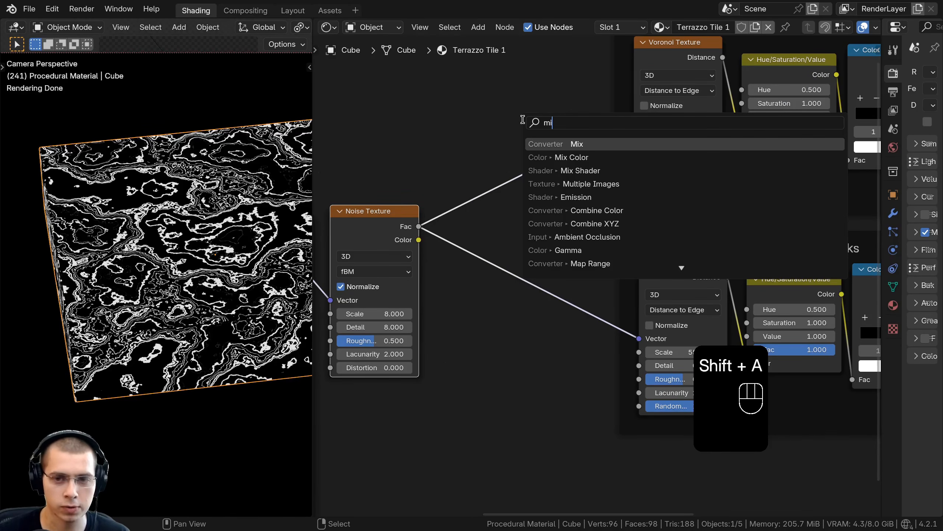
{"action": "left_click", "coordinate": [579, 157]}
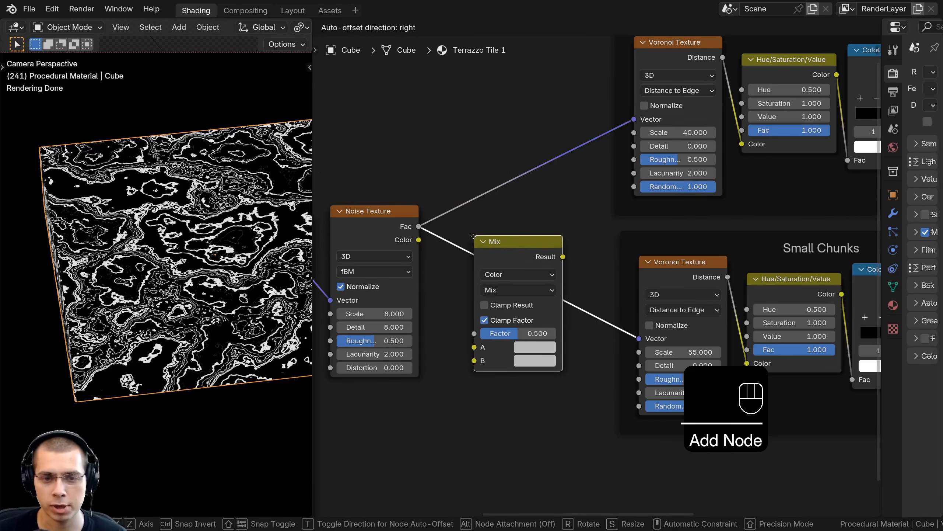
{"action": "left_click", "coordinate": [473, 236]}
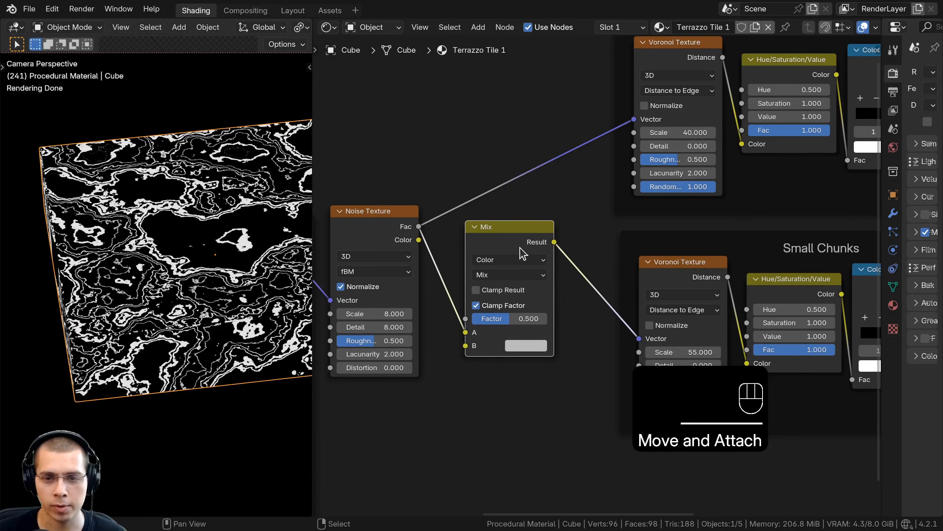
{"action": "left_click_drag", "start_coordinate": [554, 241], "coordinate": [633, 120]}
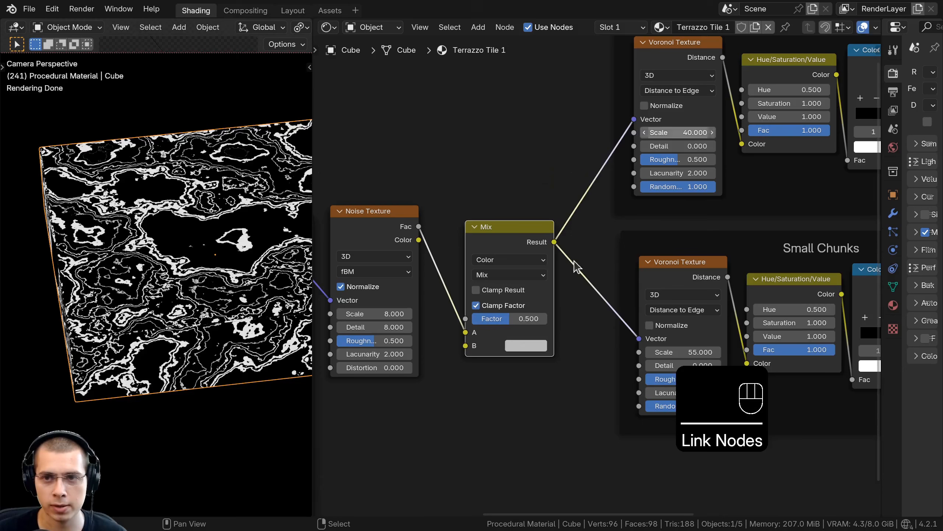
- Reposition the Mix node and move the Noise Texture's Fac link from its A input to its B input
{"action": "left_click_drag", "start_coordinate": [520, 227], "coordinate": [539, 180]}
{"action": "middle_click_drag", "start_coordinate": [346, 223], "coordinate": [382, 215]}
{"action": "key", "text": "a"}
{"action": "scroll", "coordinate": [425, 206], "scroll_direction": "up", "scroll_amount": 1}
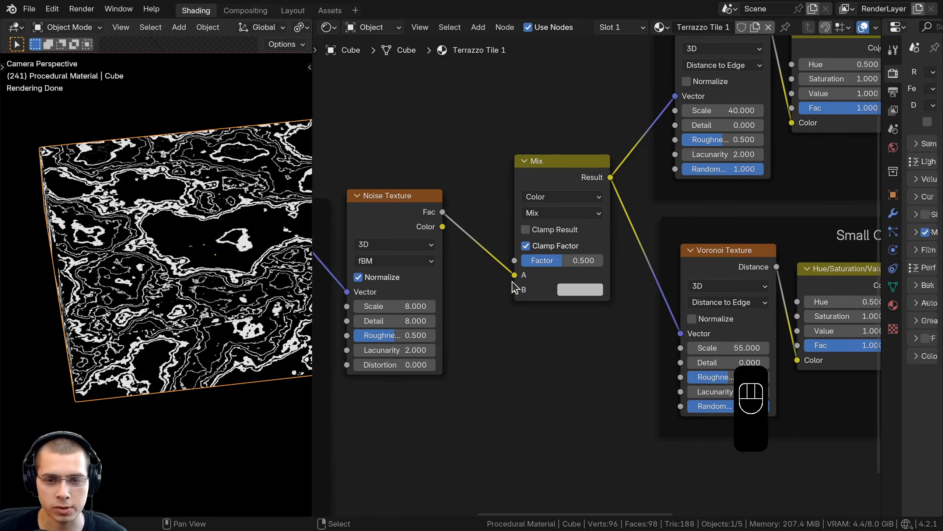
{"action": "mouse_move", "coordinate": [515, 275]}
{"action": "left_mouse_down"}
{"action": "mouse_move", "coordinate": [506, 293]}
{"action": "mouse_move", "coordinate": [514, 290]}
{"action": "left_mouse_up"}
- Examine the node chain in the Mapping frame that feeds the Noise Texture
{"action": "scroll", "coordinate": [514, 289], "scroll_direction": "down", "scroll_amount": 4}
{"action": "middle_click_drag", "start_coordinate": [454, 292], "coordinate": [560, 225]}
{"action": "scroll", "coordinate": [561, 225], "scroll_direction": "up", "scroll_amount": 3}
{"action": "left_click", "coordinate": [447, 172]}
{"action": "scroll", "coordinate": [419, 175], "scroll_direction": "down", "scroll_amount": 1}
{"action": "middle_click_drag", "start_coordinate": [418, 174], "coordinate": [600, 196]}
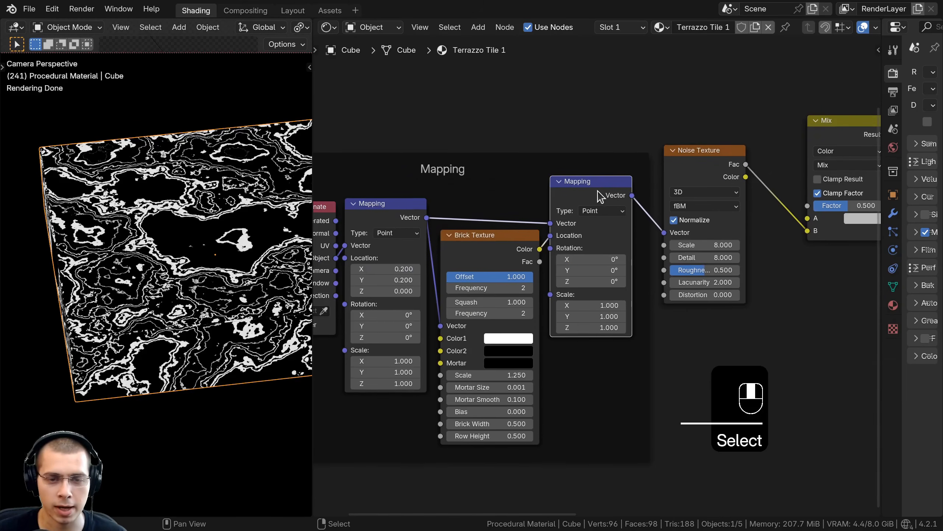
{"action": "left_click", "coordinate": [497, 254]}
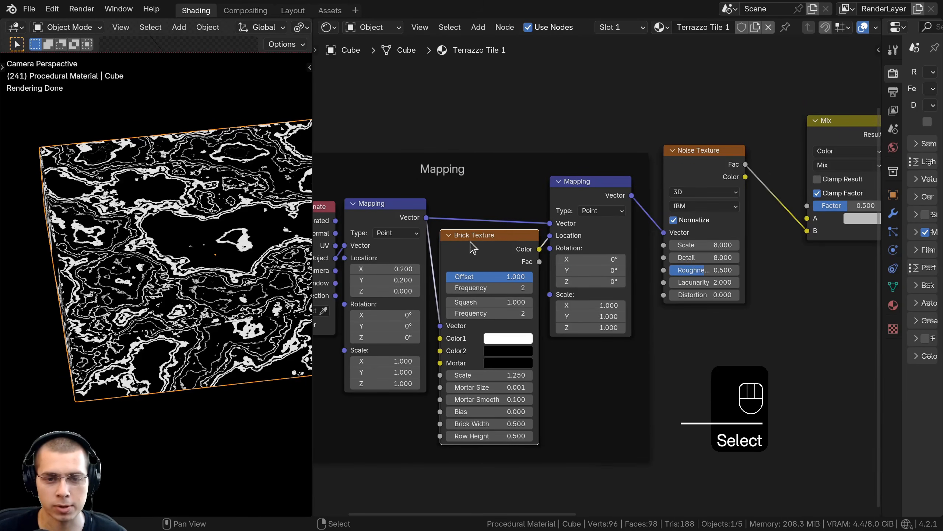
{"action": "mouse_move", "coordinate": [389, 209]}
{"action": "left_mouse_down"}
{"action": "mouse_move", "coordinate": [387, 191]}
{"action": "mouse_move", "coordinate": [384, 216]}
{"action": "left_mouse_up"}
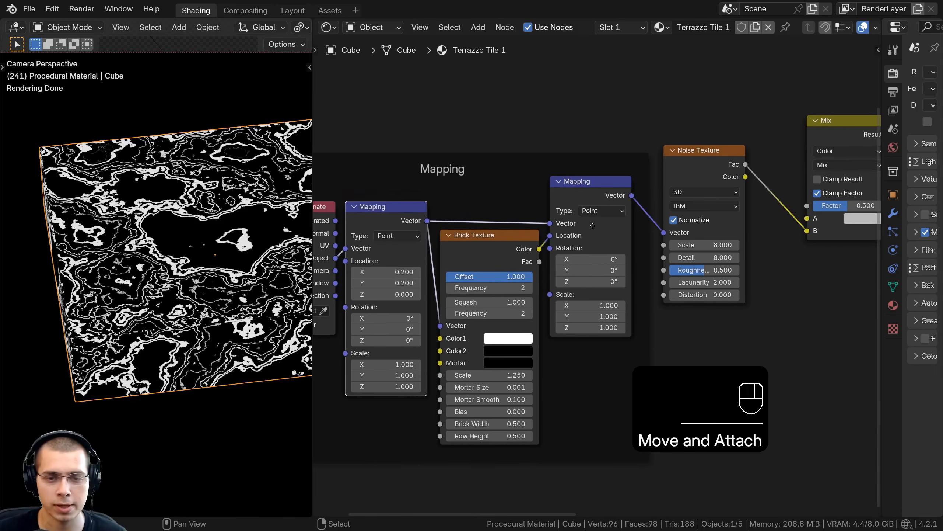
{"action": "middle_click_drag", "start_coordinate": [614, 189], "coordinate": [482, 201]}
{"action": "left_click", "coordinate": [586, 202]}
{"action": "scroll", "coordinate": [481, 202], "scroll_direction": "up", "scroll_amount": 1}
{"action": "key", "text": "g"}
{"action": "left_click", "coordinate": [476, 198]}
{"action": "scroll", "coordinate": [476, 198], "scroll_direction": "down", "scroll_amount": 2}
{"action": "middle_click_drag", "start_coordinate": [367, 253], "coordinate": [406, 255]}
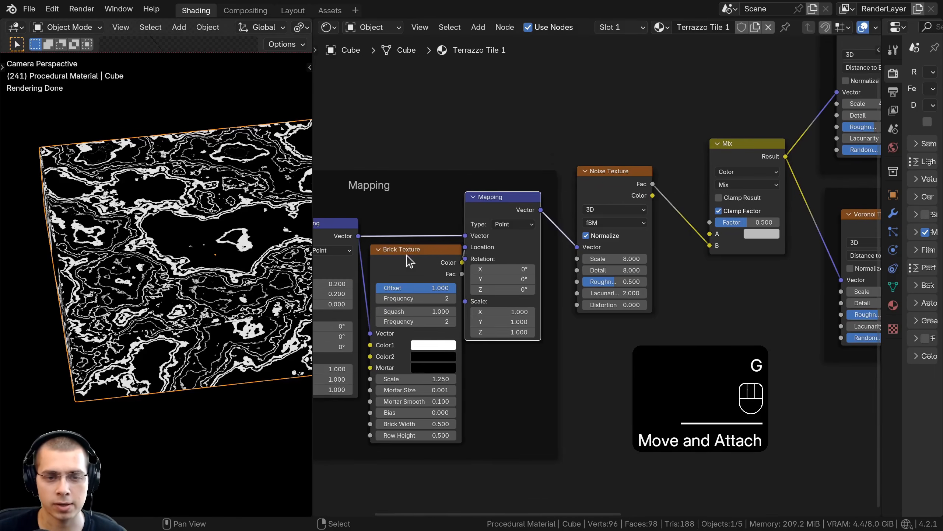
{"action": "left_click_drag", "start_coordinate": [384, 252], "coordinate": [381, 252]}
- Connect the Vector output of the second Mapping node to the Mix node's A input
{"action": "middle_click_drag", "start_coordinate": [465, 257], "coordinate": [444, 288]}
{"action": "left_click_drag", "start_coordinate": [494, 228], "coordinate": [529, 90]}
{"action": "left_click", "coordinate": [500, 233]}
{"action": "scroll", "coordinate": [520, 248], "scroll_direction": "up", "scroll_amount": 1}
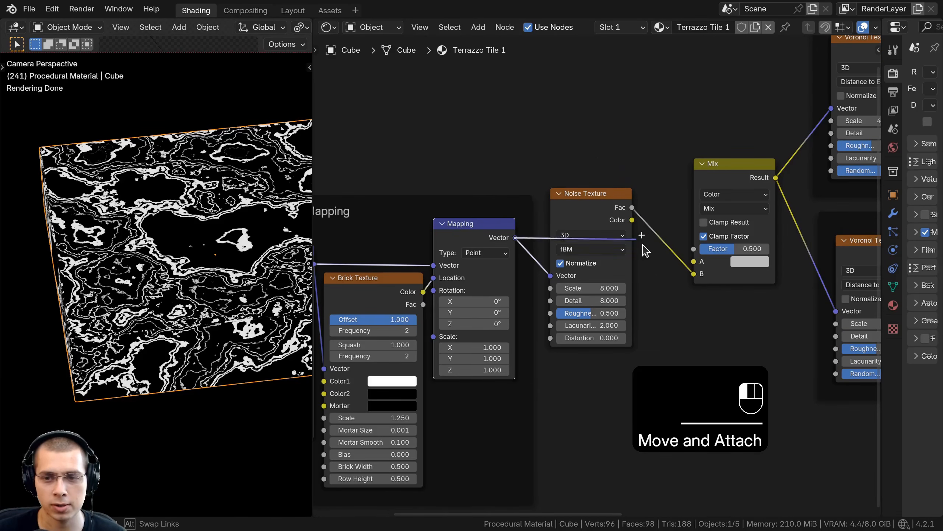
{"action": "left_click_drag", "start_coordinate": [661, 256], "coordinate": [695, 262]}
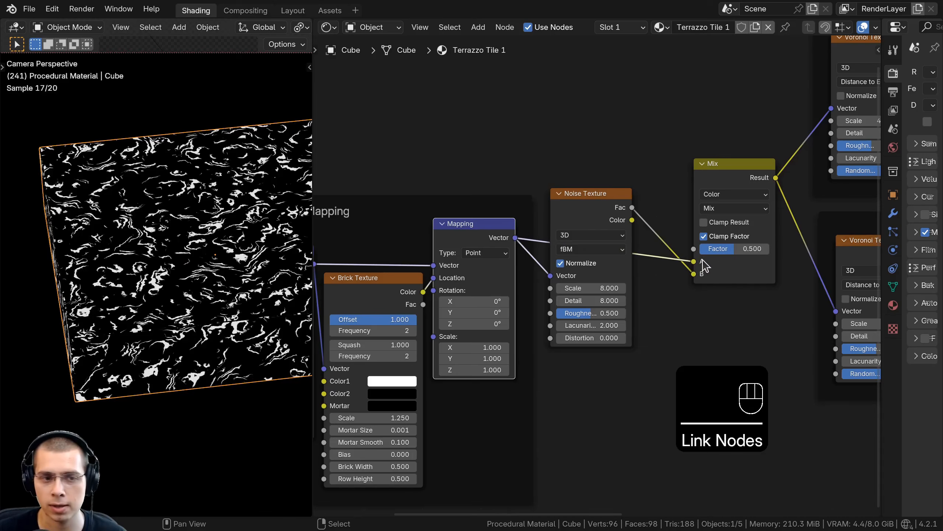
- Lower the Mix node's Factor to 0 and inspect the undistorted chunks
{"action": "middle_click_drag", "start_coordinate": [702, 265], "coordinate": [671, 282]}
{"action": "scroll", "coordinate": [671, 282], "scroll_direction": "up", "scroll_amount": 4}
{"action": "left_click_drag", "start_coordinate": [715, 258], "coordinate": [669, 258]}
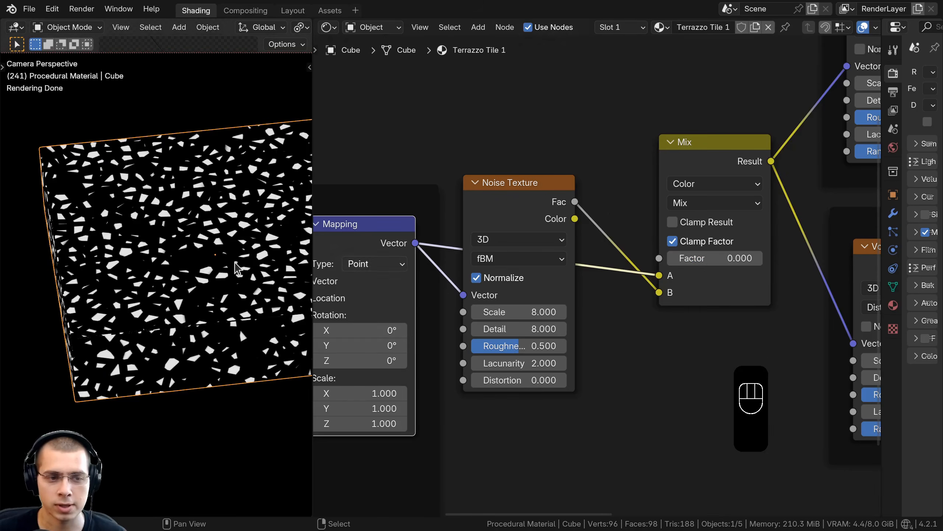
{"action": "scroll", "coordinate": [301, 375], "scroll_direction": "up", "scroll_amount": 3}
{"action": "middle_click_drag", "start_coordinate": [616, 290], "coordinate": [479, 298]}
{"action": "scroll", "coordinate": [490, 297], "scroll_direction": "up", "scroll_amount": 3}
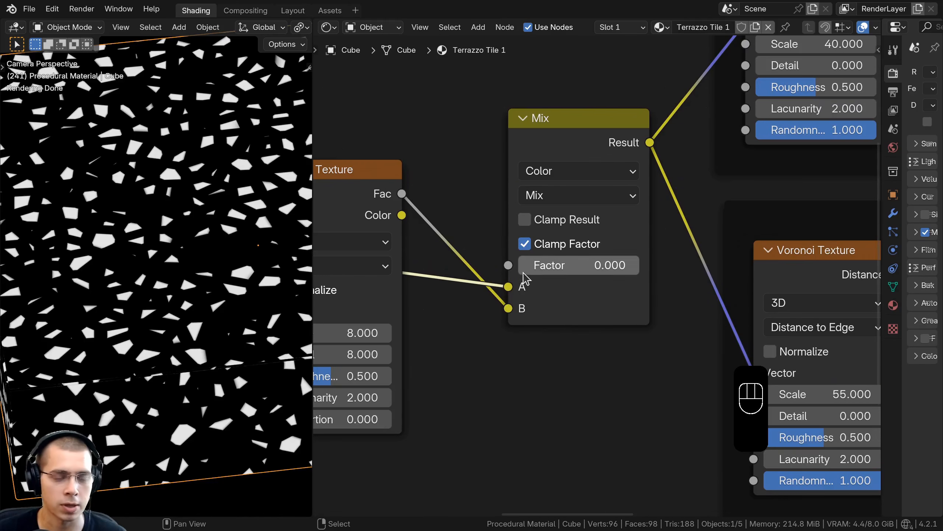
- Set the Mix node's Factor to 0.03 and inspect the distorted chunk edges up close
{"action": "left_click", "coordinate": [564, 267]}
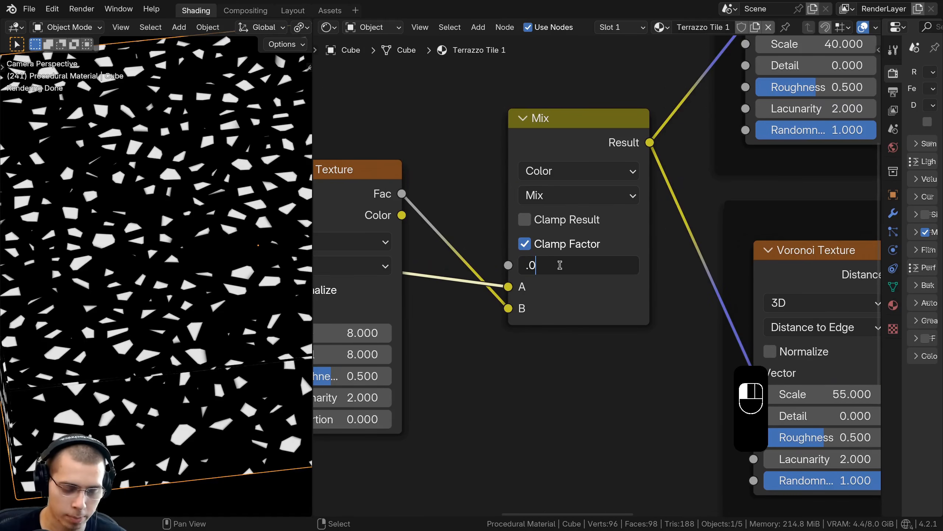
{"action": "type", "text": ".03"}
{"action": "key", "text": "Return"}
{"action": "scroll", "coordinate": [186, 261], "scroll_direction": "up", "scroll_amount": 5}
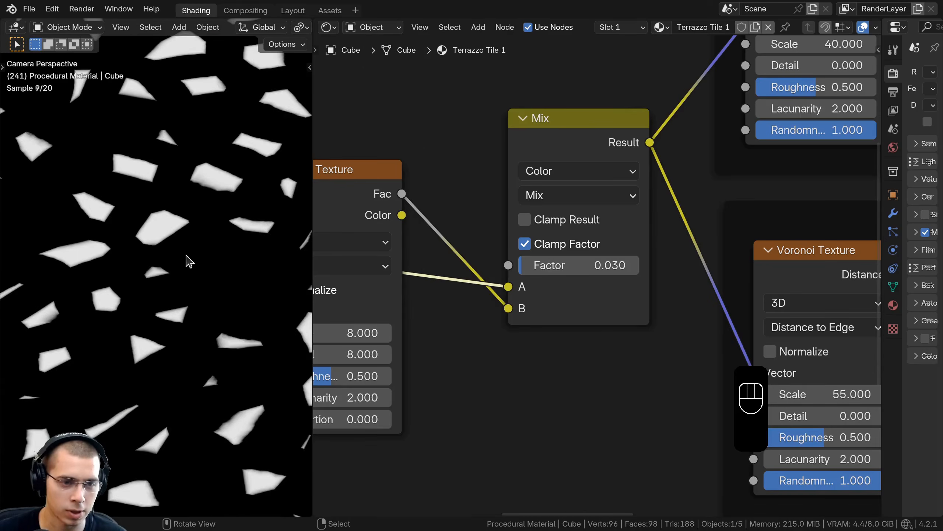
{"action": "scroll", "coordinate": [143, 167], "scroll_direction": "up", "scroll_amount": 3}
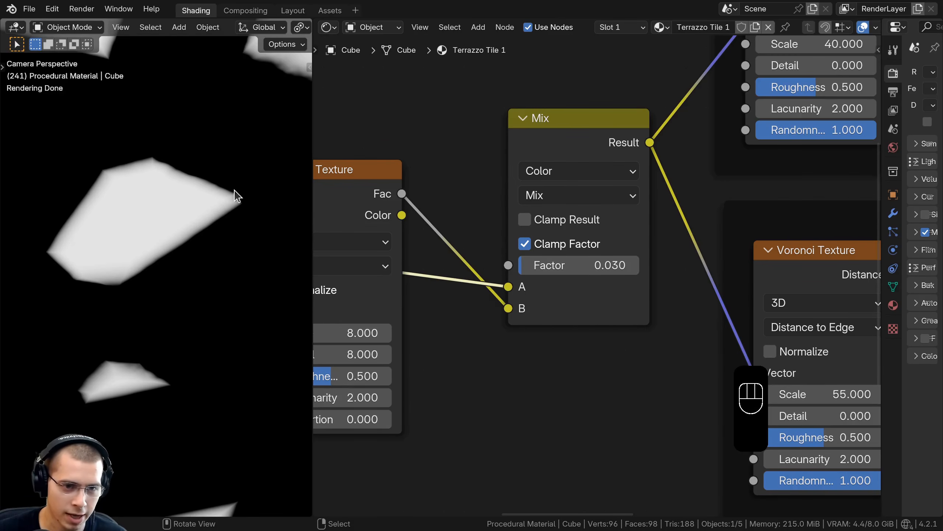
{"action": "left_click_drag", "start_coordinate": [542, 259], "coordinate": [516, 266], "text": "shift"}
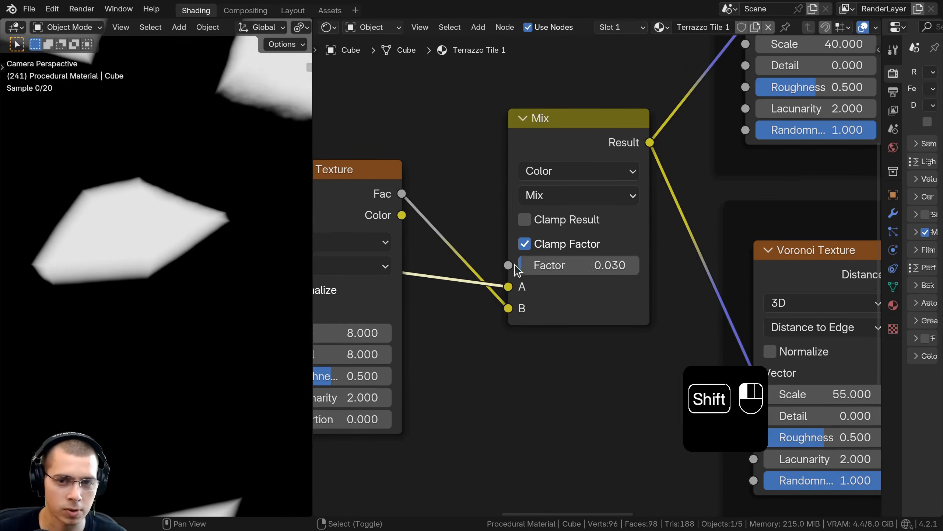
{"action": "scroll", "coordinate": [101, 242], "scroll_direction": "down", "scroll_amount": 2}
- Set the Mix node's blending mode to Linear Light and check the roughened chunk edges with the Factor at 0.03
{"action": "left_click", "coordinate": [571, 199]}
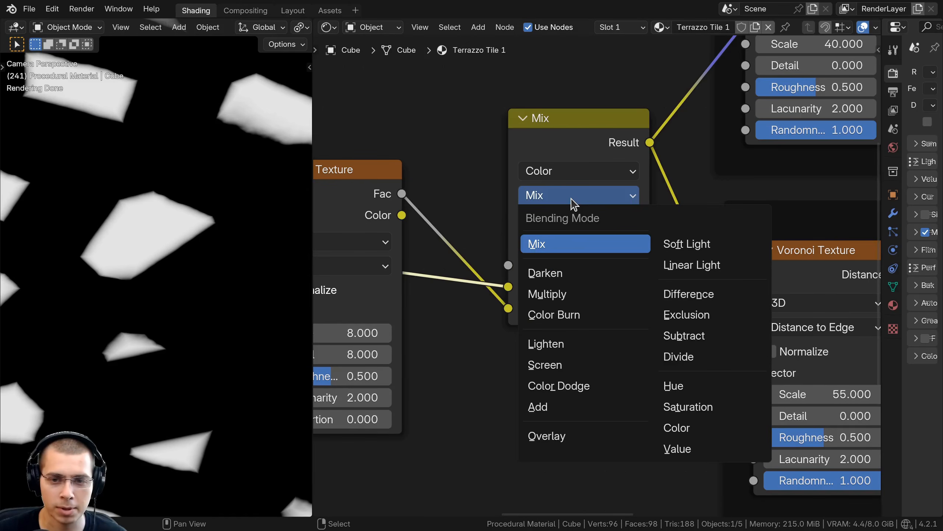
{"action": "left_click", "coordinate": [678, 266]}
{"action": "scroll", "coordinate": [250, 292], "scroll_direction": "down", "scroll_amount": 6}
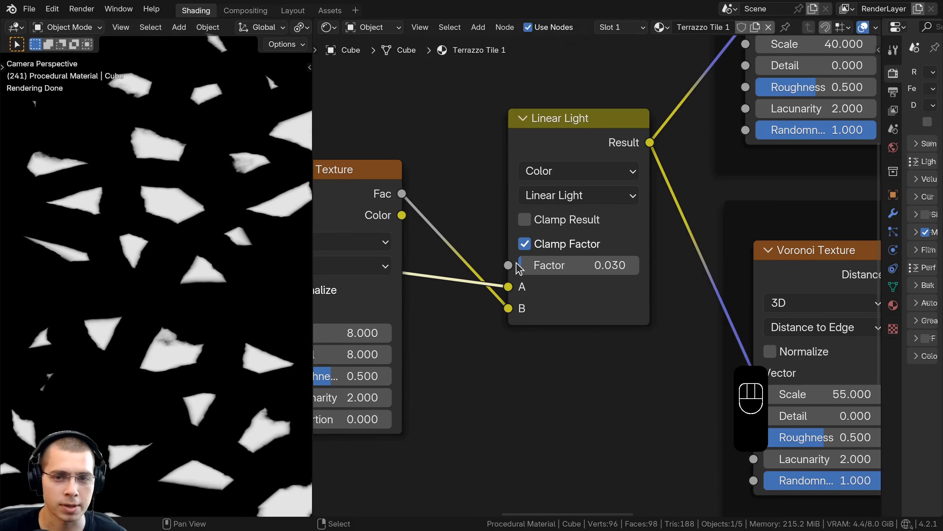
{"action": "scroll", "coordinate": [218, 245], "scroll_direction": "up", "scroll_amount": 2}
{"action": "middle_click_drag", "start_coordinate": [213, 239], "coordinate": [208, 304], "text": "shift"}
{"action": "scroll", "coordinate": [158, 173], "scroll_direction": "up", "scroll_amount": 5}
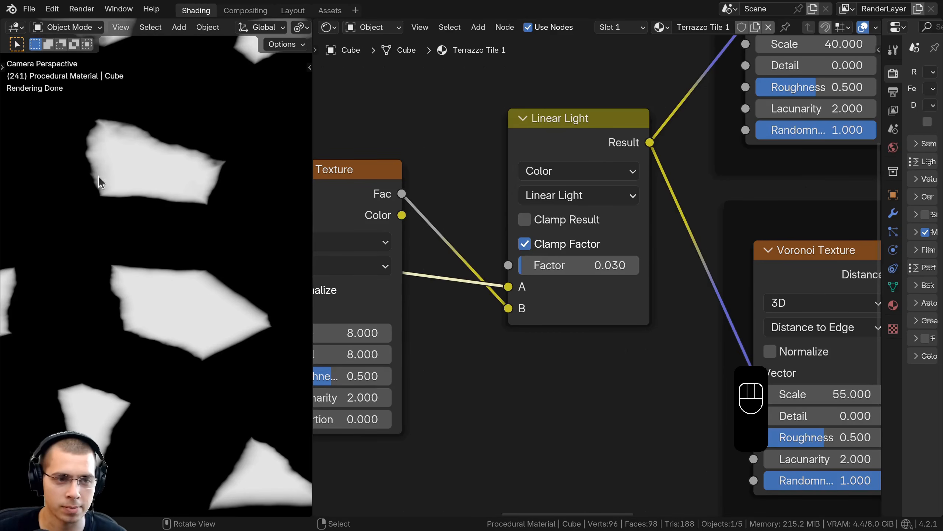
{"action": "mouse_move", "coordinate": [528, 264]}
{"action": "left_mouse_down"}
{"action": "mouse_move", "coordinate": [579, 264]}
{"action": "mouse_move", "coordinate": [521, 265]}
{"action": "left_mouse_up"}
{"action": "scroll", "coordinate": [164, 265], "scroll_direction": "down", "scroll_amount": 4}
{"action": "scroll", "coordinate": [163, 260], "scroll_direction": "up", "scroll_amount": 6}
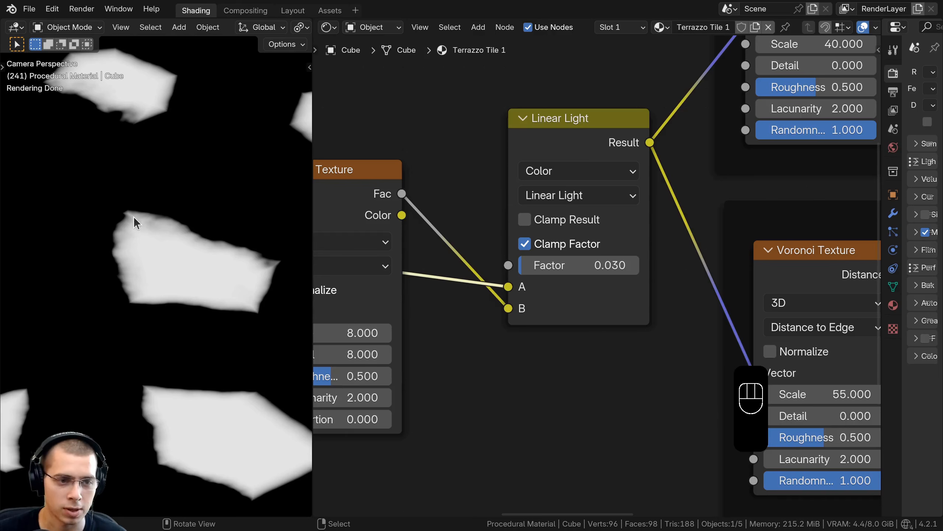
{"action": "scroll", "coordinate": [136, 276], "scroll_direction": "down", "scroll_amount": 5}
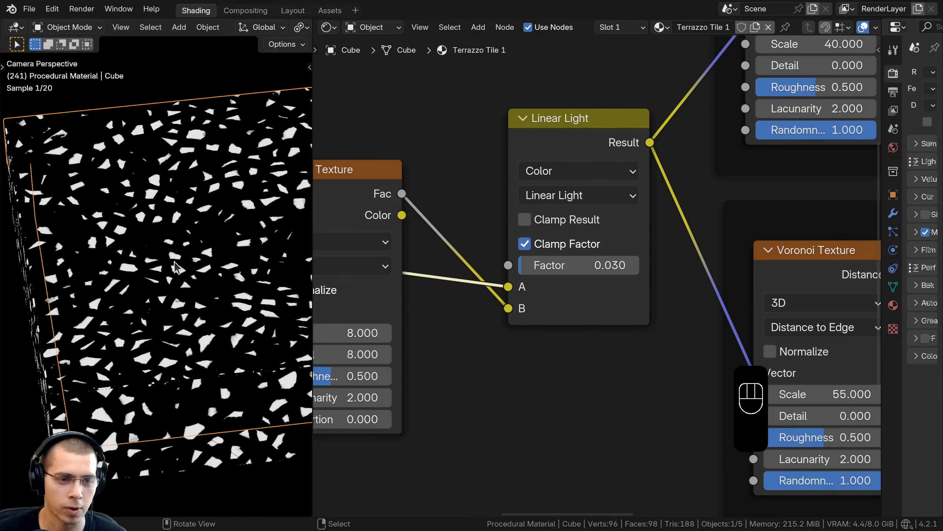
{"action": "scroll", "coordinate": [436, 331], "scroll_direction": "down", "scroll_amount": 3}
- Join the Noise Texture and Linear Light nodes in a new frame and bring the two nodes closer together
{"action": "key", "text": "a"}
{"action": "key", "text": "a"}
{"action": "key", "text": "a"}
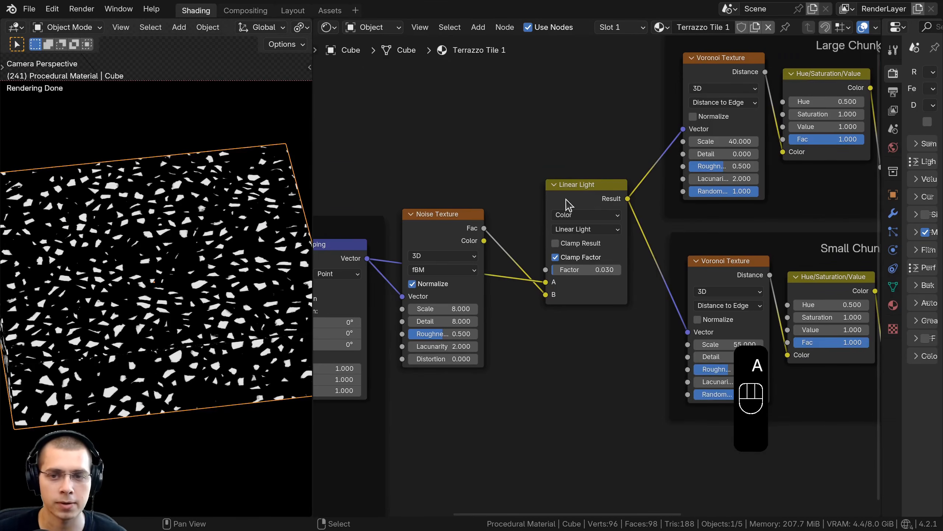
{"action": "left_click_drag", "start_coordinate": [592, 106], "coordinate": [463, 219]}
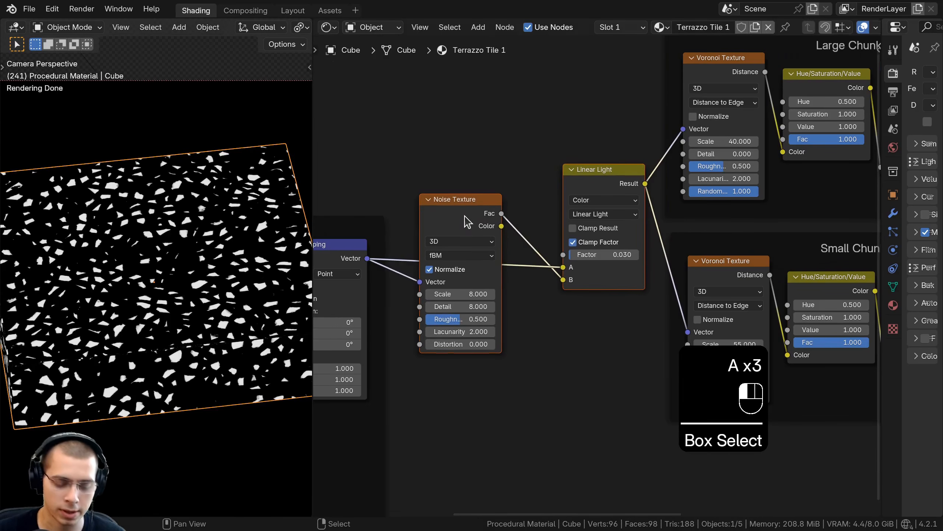
{"action": "key", "text": "ctrl+j"}
{"action": "key", "text": "a"}
{"action": "left_click_drag", "start_coordinate": [589, 165], "coordinate": [524, 179]}
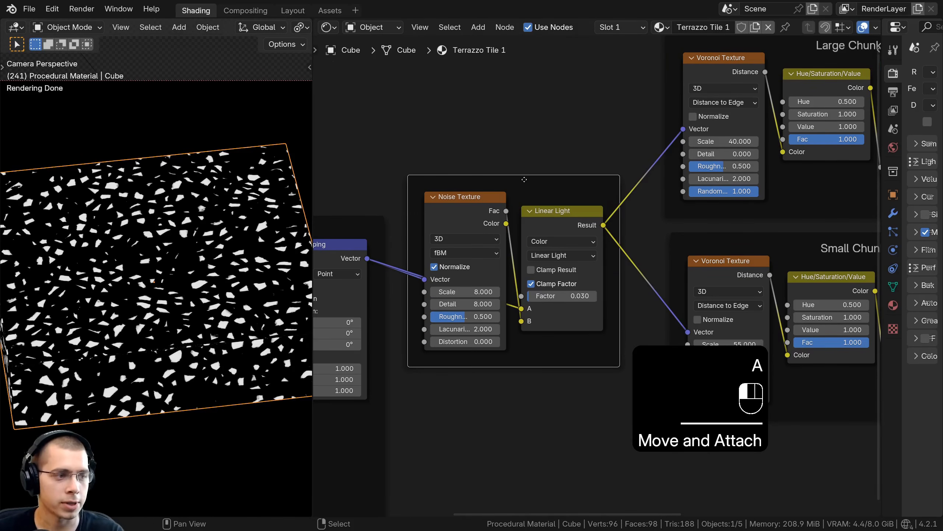
- Label the frame around the Noise Texture and Linear Light nodes "Distortion"
{"action": "key", "text": "F2"}
{"action": "type", "text": "DI"}
{"action": "type", "text": "stortion"}
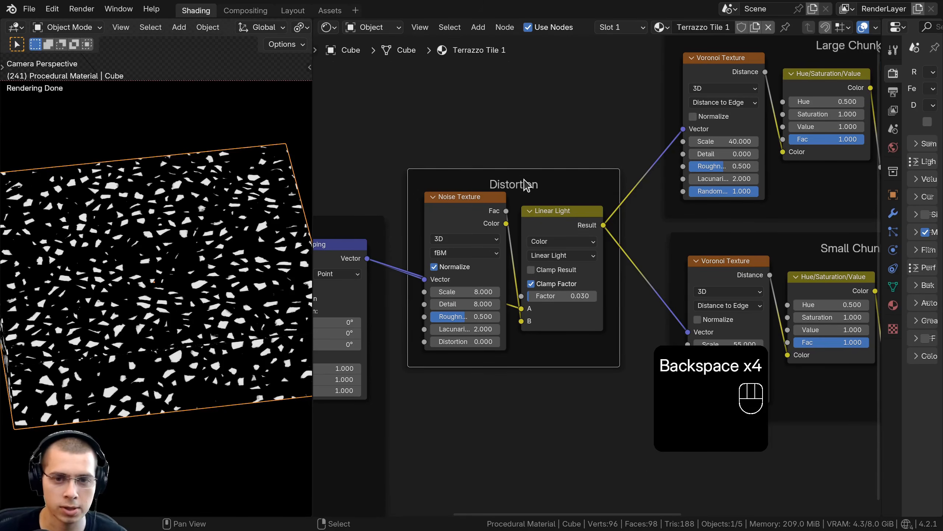
{"action": "type", "text": "a"}
- Preview the Large Chunks Color Ramp and the Small Chunks Color Ramp on the cube
{"action": "scroll", "coordinate": [527, 185], "scroll_direction": "down", "scroll_amount": 3}
{"action": "middle_click_drag", "start_coordinate": [522, 189], "coordinate": [537, 195]}
{"action": "left_click_drag", "start_coordinate": [549, 210], "coordinate": [553, 215]}
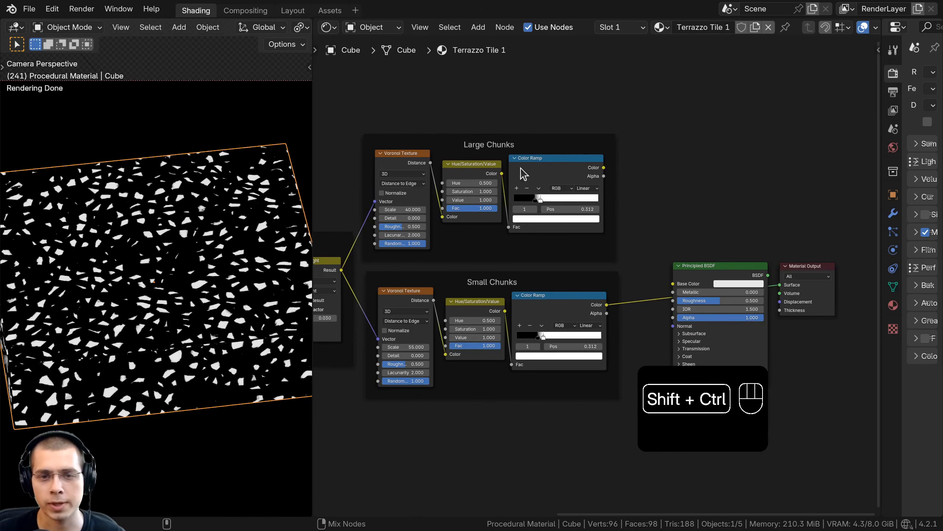
{"action": "left_click", "coordinate": [528, 171], "text": "ctrl+shift"}
{"action": "left_click", "coordinate": [536, 310], "text": "ctrl+shift"}
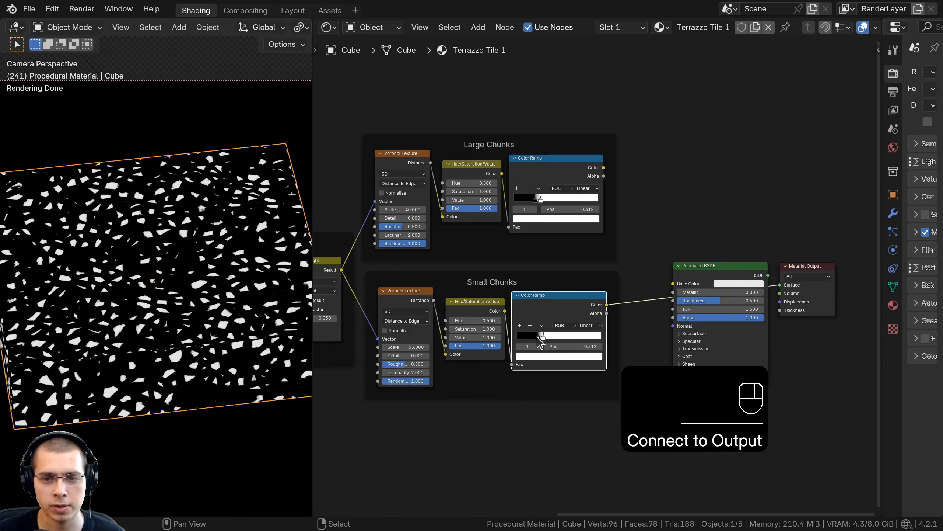
- Move the Principled BSDF and Material Output nodes away from the chunk frames to make room
{"action": "middle_click_drag", "start_coordinate": [647, 207], "coordinate": [577, 197]}
{"action": "left_click_drag", "start_coordinate": [634, 238], "coordinate": [739, 323]}
{"action": "key", "text": "g"}
{"action": "left_click", "coordinate": [815, 310]}
- Add a Mix Color node between the chunk frames and the Principled BSDF and set its blending mode to Lighten
{"action": "key", "text": "shift+a"}
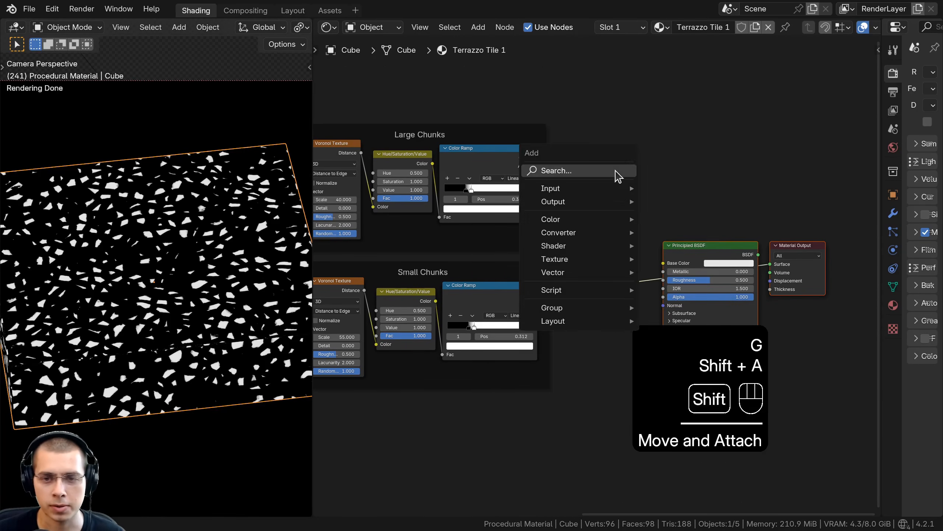
{"action": "type", "text": "mix"}
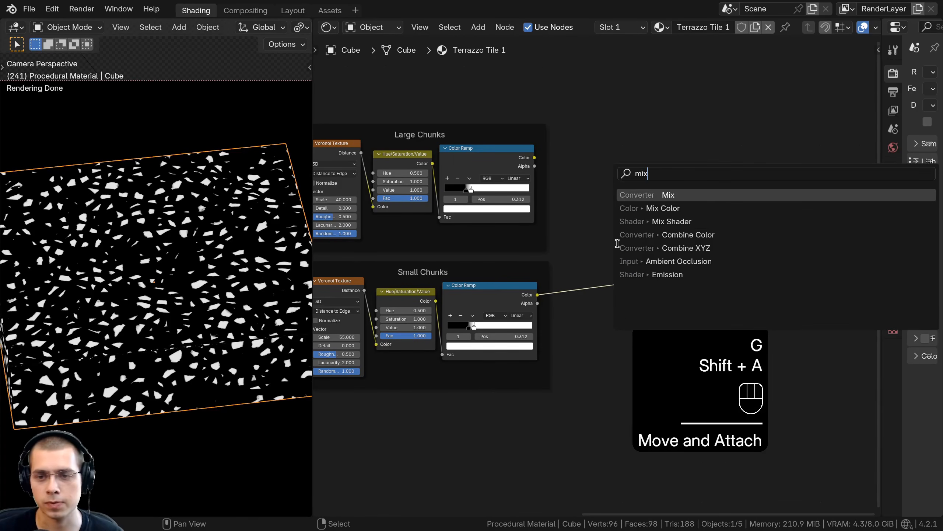
{"action": "left_click", "coordinate": [663, 209]}
{"action": "left_click", "coordinate": [588, 177]}
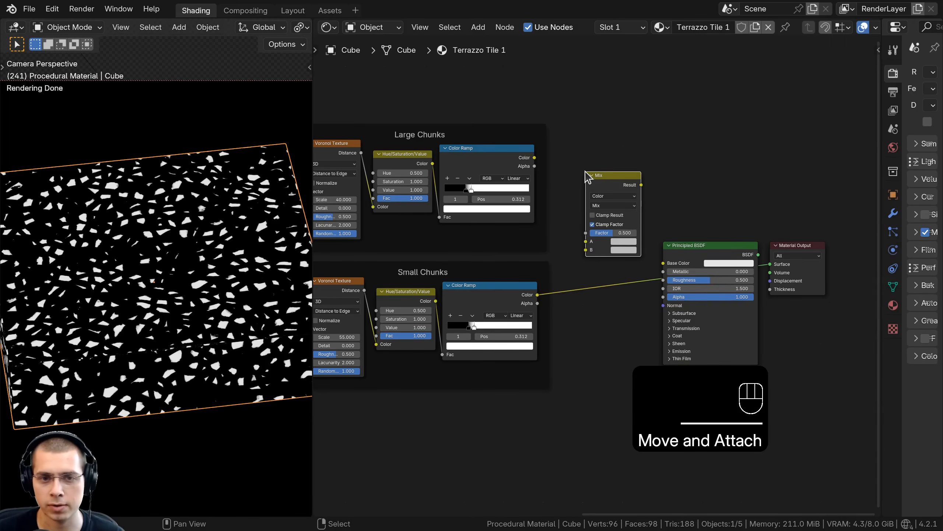
{"action": "scroll", "coordinate": [573, 235], "scroll_direction": "up", "scroll_amount": 2}
{"action": "left_click", "coordinate": [608, 172]}
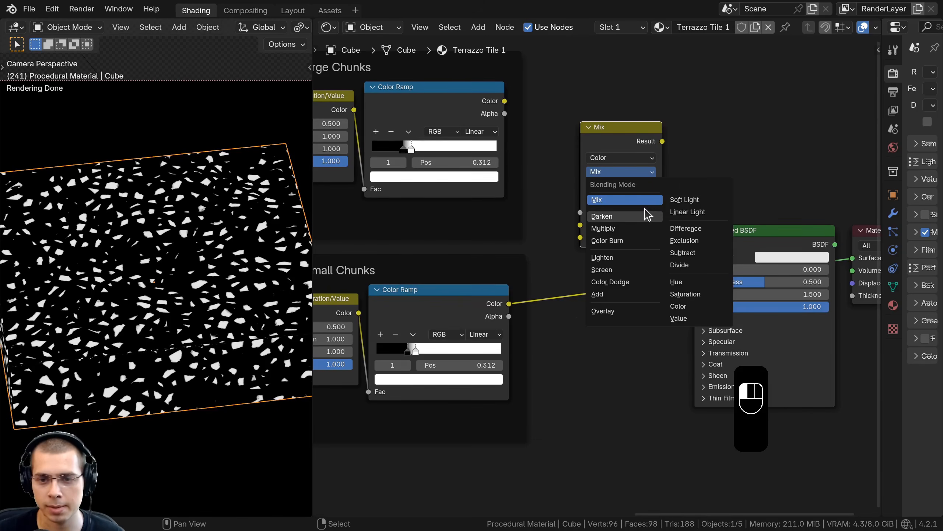
{"action": "left_click", "coordinate": [614, 259]}
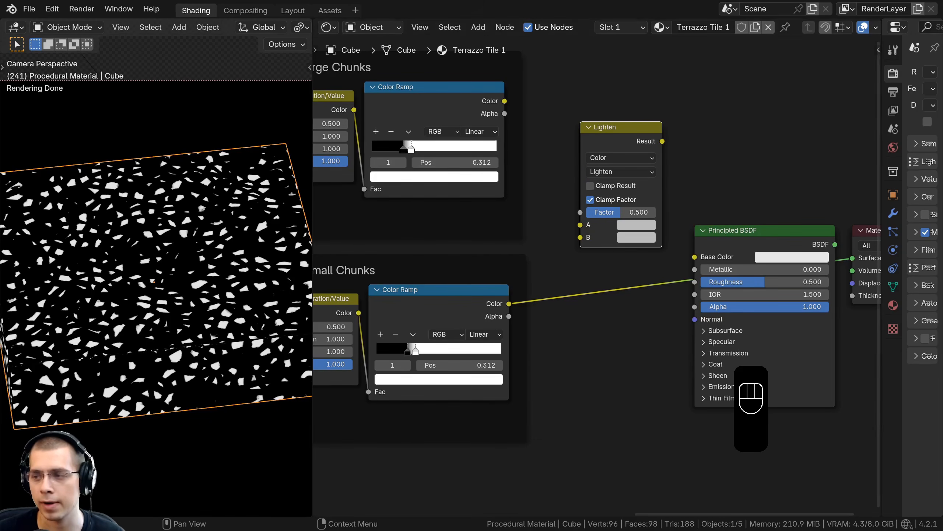
- Connect the Large Chunks Color Ramp to the Lighten node's A and the Small Chunks one to B, and preview the result
{"action": "left_click_drag", "start_coordinate": [505, 101], "coordinate": [581, 225]}
{"action": "left_click_drag", "start_coordinate": [509, 304], "coordinate": [526, 277]}
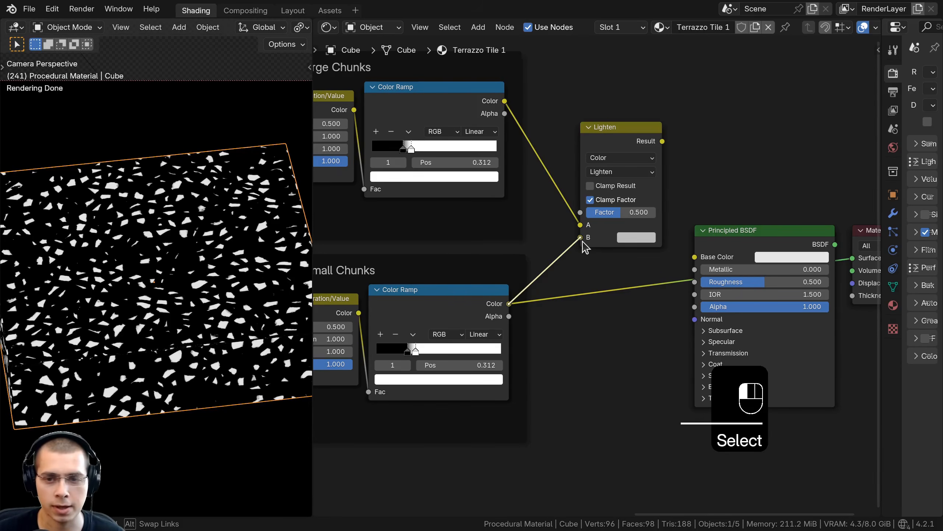
{"action": "left_click_drag", "start_coordinate": [582, 241], "coordinate": [580, 238]}
{"action": "left_click", "coordinate": [612, 139], "text": "ctrl+shift"}
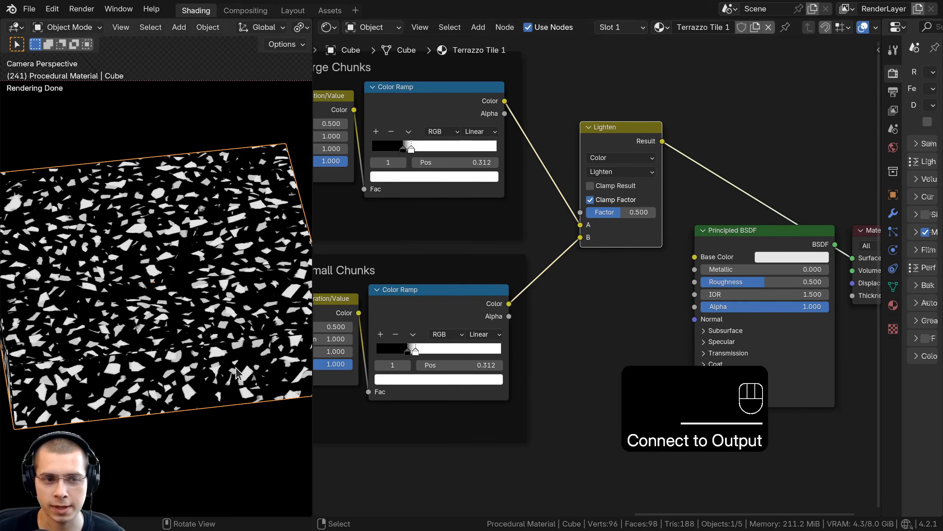
- Set the Lighten node's Factor to 0.7 and check the combined chunks
{"action": "scroll", "coordinate": [632, 207], "scroll_direction": "up", "scroll_amount": 2}
{"action": "left_click_drag", "start_coordinate": [631, 193], "coordinate": [616, 208]}
{"action": "left_click", "coordinate": [627, 189]}
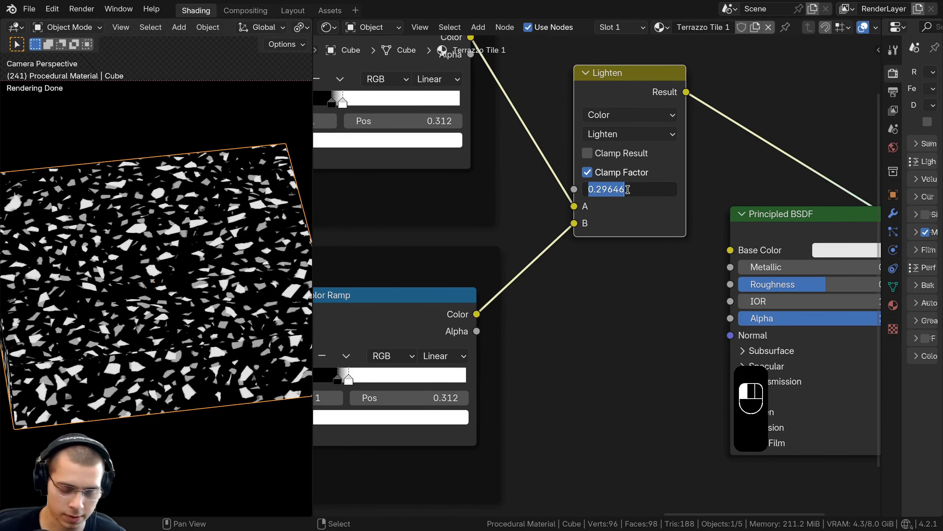
{"action": "type", "text": ".7"}
{"action": "key", "text": "Return"}
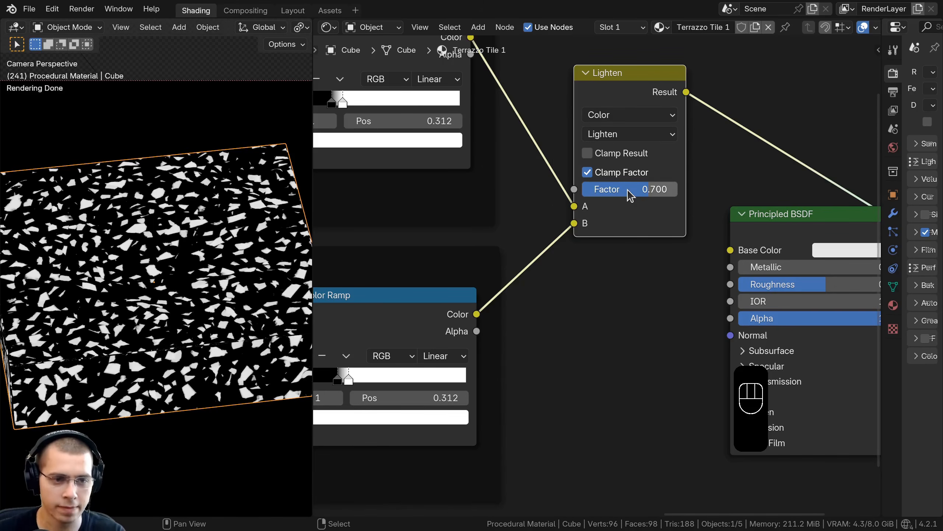
{"action": "scroll", "coordinate": [247, 316], "scroll_direction": "up", "scroll_amount": 5}
{"action": "scroll", "coordinate": [582, 183], "scroll_direction": "down", "scroll_amount": 5}
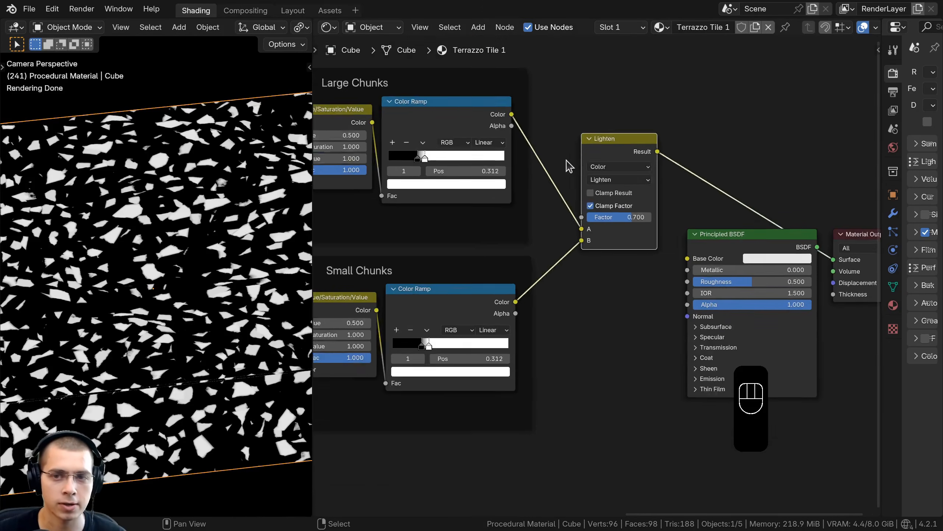
- Shift the Principled BSDF and Material Output nodes further away from the Lighten node
{"action": "key", "text": "a"}
{"action": "key", "text": "g"}
{"action": "left_click", "coordinate": [715, 249]}
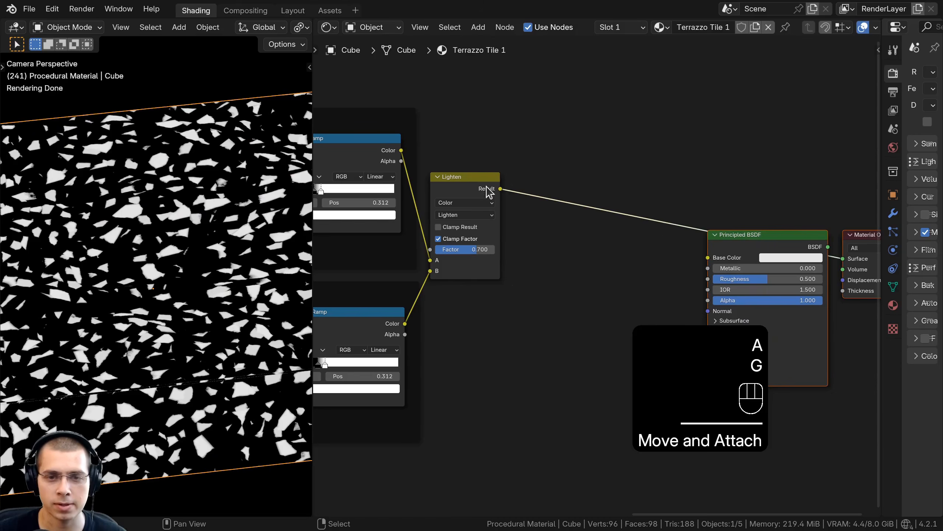
- Duplicate the Lighten node, insert the copy right after it, and set the copy's blending mode to Mix
{"action": "left_click", "coordinate": [463, 196]}
{"action": "key", "text": "shift+d"}
{"action": "left_click", "coordinate": [549, 177]}
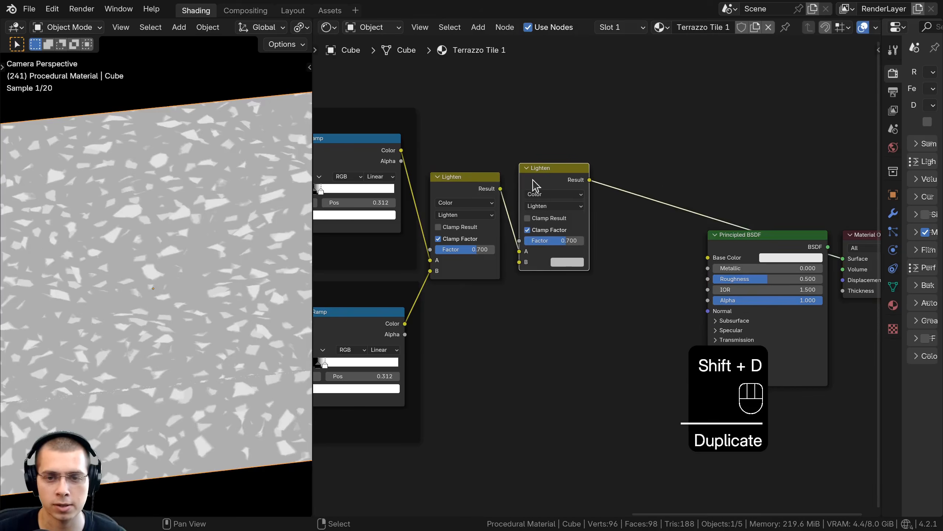
{"action": "scroll", "coordinate": [616, 263], "scroll_direction": "up", "scroll_amount": 2}
{"action": "left_click", "coordinate": [544, 231]}
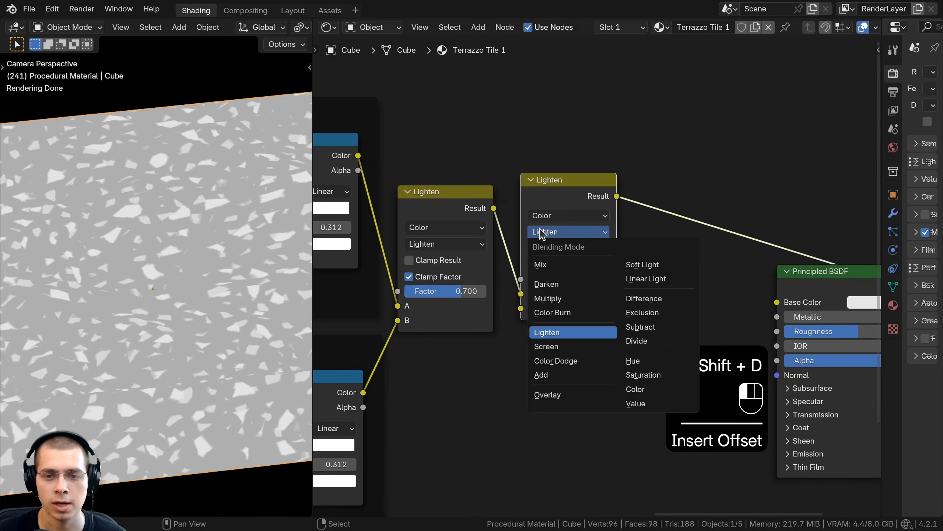
{"action": "left_click", "coordinate": [552, 265]}
- Connect the Lighten node's Result to the Mix node's Factor and preview both nodes' outputs
{"action": "left_click_drag", "start_coordinate": [491, 231], "coordinate": [487, 230]}
{"action": "mouse_move", "coordinate": [522, 294]}
{"action": "left_mouse_down"}
{"action": "mouse_move", "coordinate": [502, 303]}
{"action": "mouse_move", "coordinate": [521, 284]}
{"action": "left_mouse_up"}
{"action": "scroll", "coordinate": [531, 315], "scroll_direction": "up", "scroll_amount": 1}
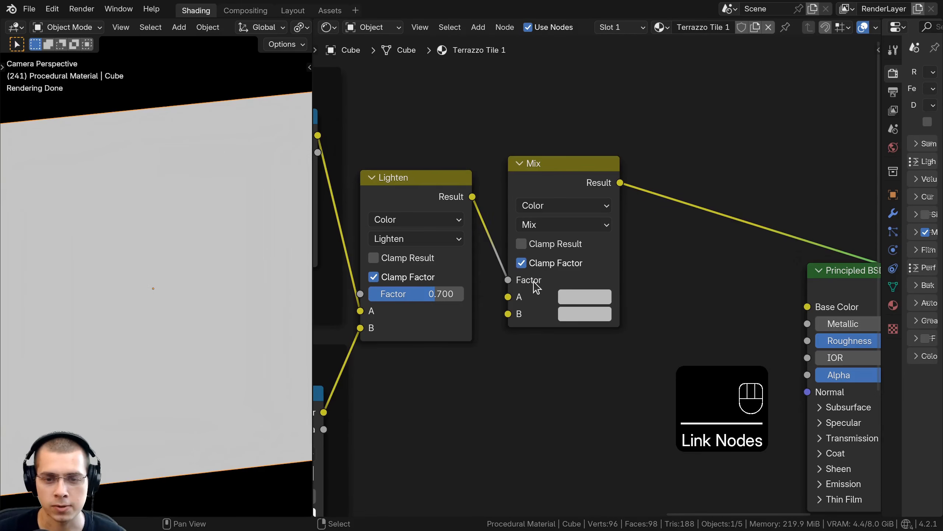
{"action": "left_click", "coordinate": [418, 193], "text": "ctrl+shift"}
{"action": "left_click", "coordinate": [555, 291], "text": "ctrl+shift"}
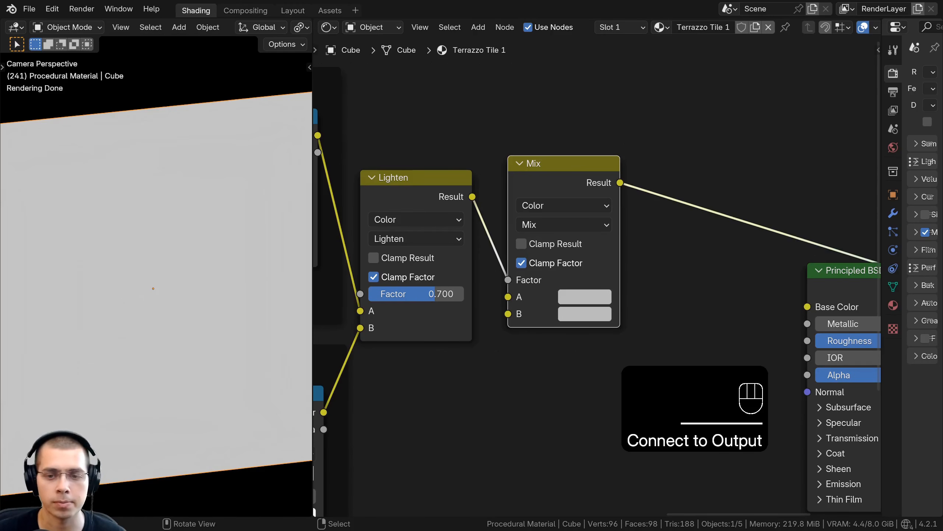
- Set the Mix node's A color to hex 6E7371 and its B color to hex 404040
{"action": "key", "text": "ctrl+v"}
{"action": "key", "text": "ctrl+v"}
{"action": "left_click", "coordinate": [575, 300]}
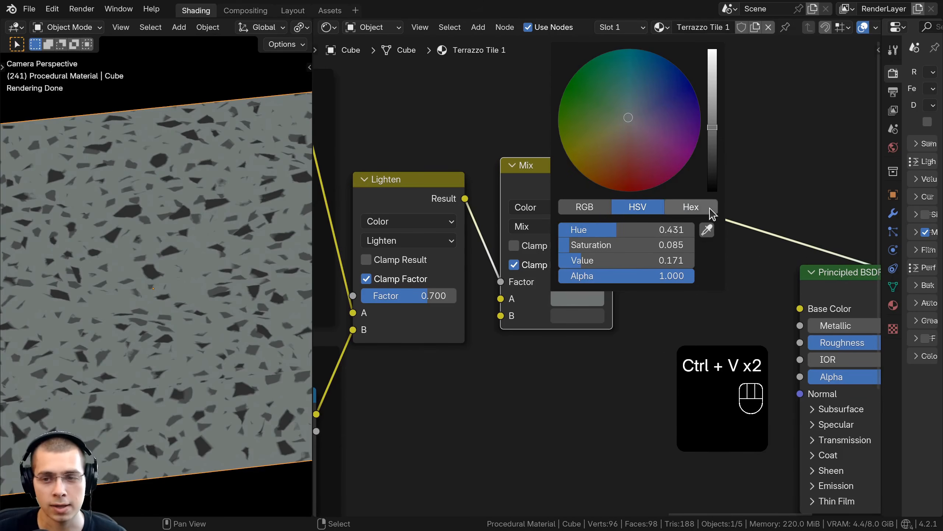
{"action": "left_click", "coordinate": [705, 206]}
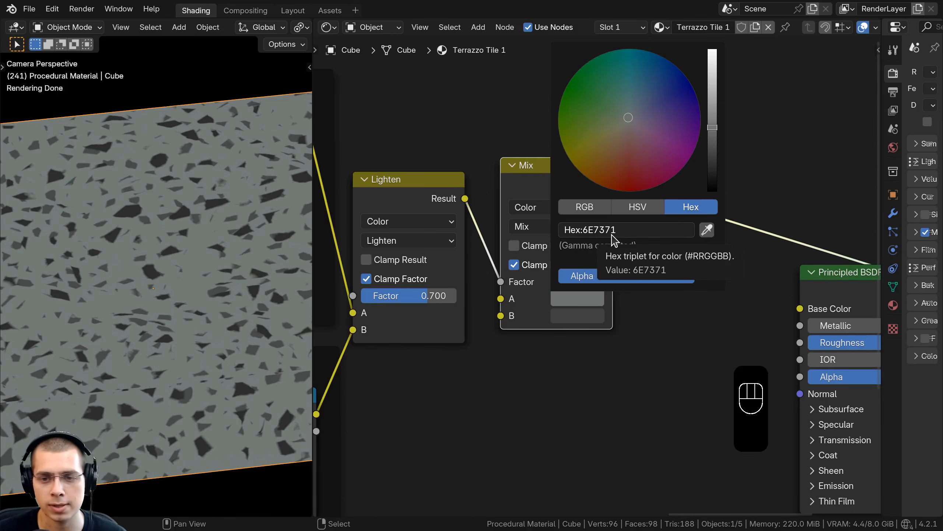
{"action": "left_click", "coordinate": [580, 317]}
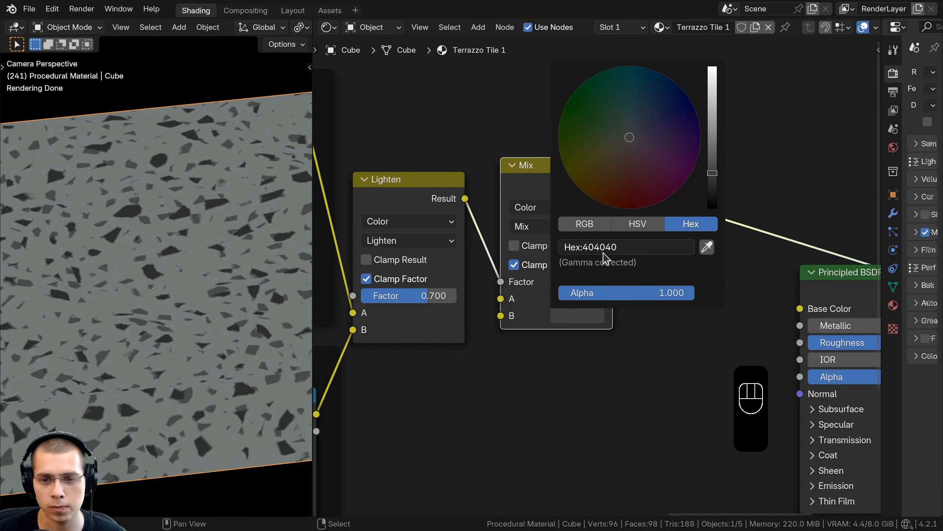
- Place the Mix node beside Lighten, connect its Result to the Principled BSDF's Base Color, and preview the full shader
{"action": "scroll", "coordinate": [158, 327], "scroll_direction": "down", "scroll_amount": 3}
{"action": "mouse_move", "coordinate": [431, 296]}
{"action": "left_mouse_down"}
{"action": "mouse_move", "coordinate": [390, 296]}
{"action": "mouse_move", "coordinate": [462, 295]}
{"action": "mouse_move", "coordinate": [368, 296]}
{"action": "mouse_move", "coordinate": [432, 295]}
{"action": "left_mouse_up"}
{"action": "middle_click_drag", "start_coordinate": [145, 320], "coordinate": [154, 154], "text": "shift"}
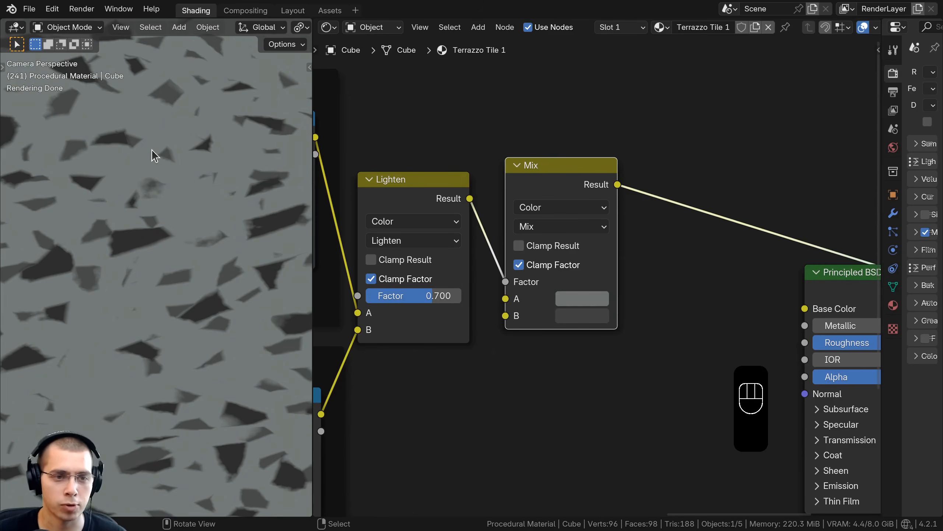
{"action": "scroll", "coordinate": [154, 237], "scroll_direction": "down", "scroll_amount": 6}
{"action": "scroll", "coordinate": [624, 279], "scroll_direction": "down", "scroll_amount": 2}
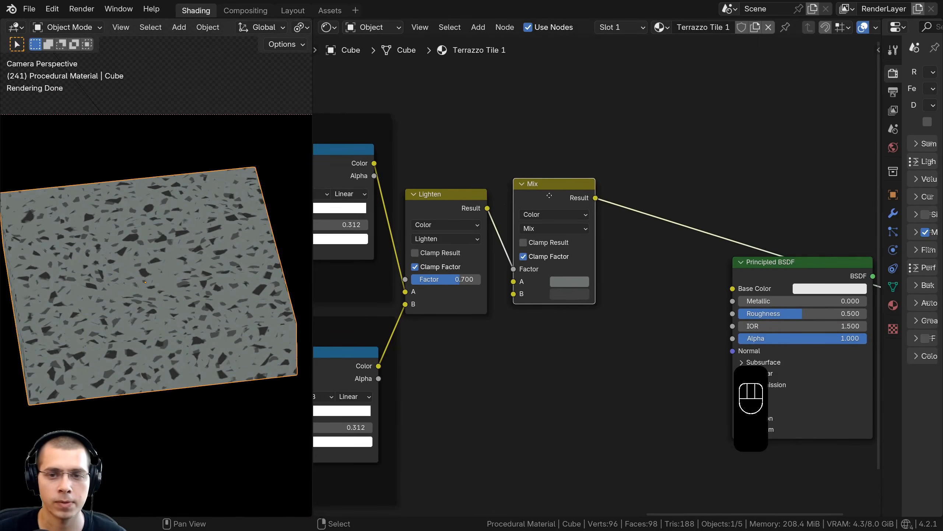
{"action": "left_click_drag", "start_coordinate": [574, 195], "coordinate": [614, 267]}
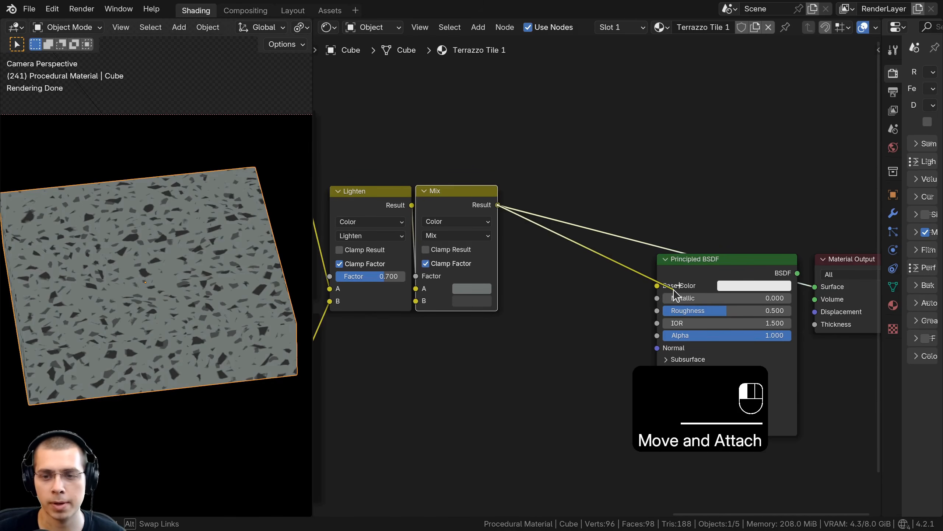
{"action": "left_click_drag", "start_coordinate": [658, 286], "coordinate": [657, 285]}
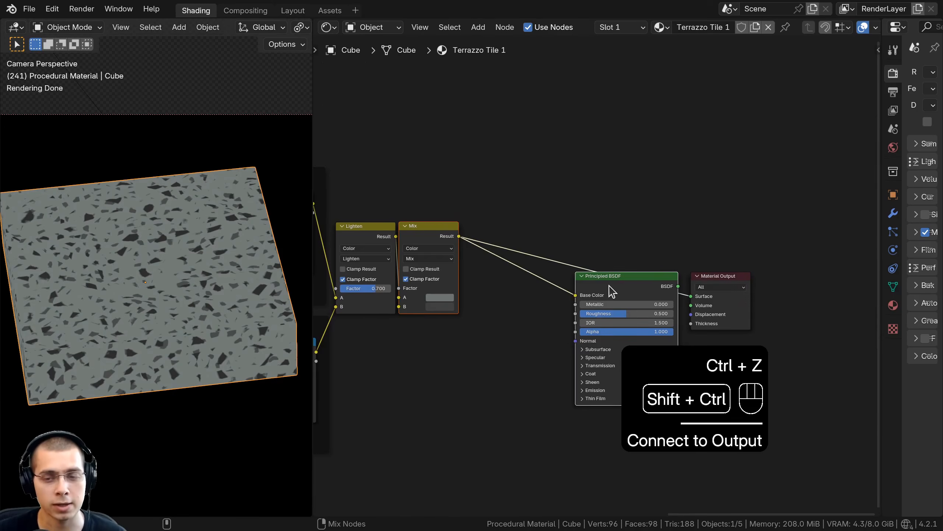
{"action": "left_click", "coordinate": [612, 287], "text": "ctrl+shift"}
- Arrange the Lighten and Mix nodes side by side and join them in a frame
{"action": "middle_click_drag", "start_coordinate": [506, 253], "coordinate": [561, 242]}
{"action": "scroll", "coordinate": [596, 256], "scroll_direction": "up", "scroll_amount": 2}
{"action": "left_click_drag", "start_coordinate": [585, 342], "coordinate": [431, 180]}
{"action": "key", "text": "g"}
{"action": "left_click", "coordinate": [483, 174]}
{"action": "left_click_drag", "start_coordinate": [549, 204], "coordinate": [557, 202]}
{"action": "left_click_drag", "start_coordinate": [591, 157], "coordinate": [469, 227]}
{"action": "key", "text": "ctrl+j"}
- Label the frame around the Lighten and Mix nodes as Color
{"action": "key", "text": "a"}
{"action": "left_click", "coordinate": [483, 182]}
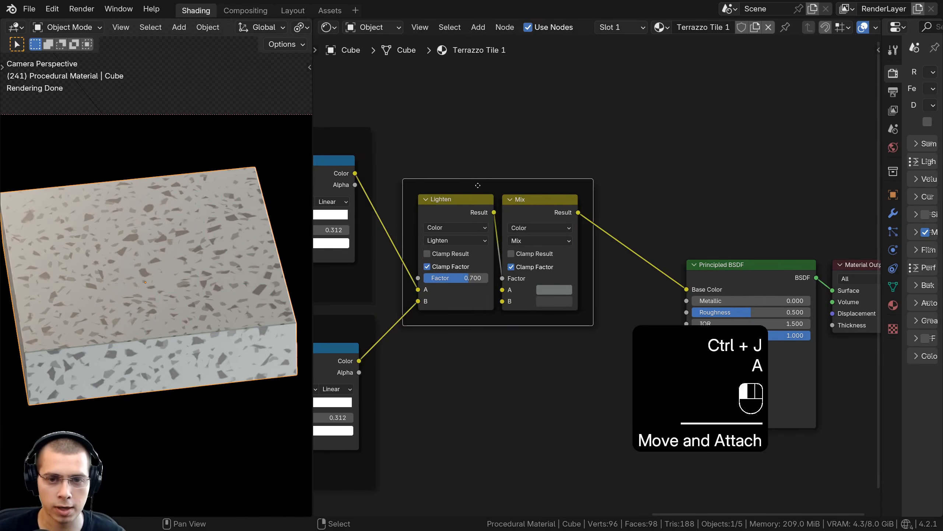
{"action": "key", "text": "F2"}
{"action": "type", "text": "Color"}
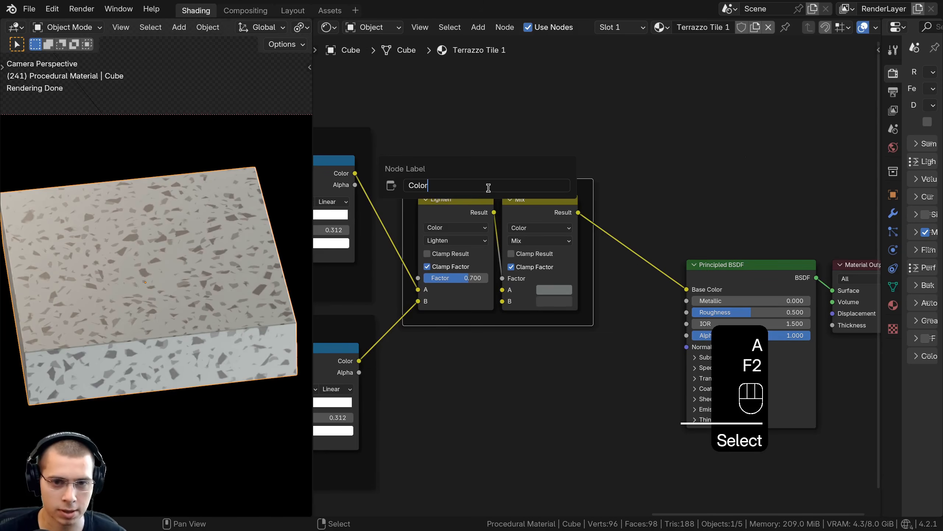
{"action": "key", "text": "Return"}
- Set the Principled BSDF's Roughness to 0.2
{"action": "key", "text": "a"}
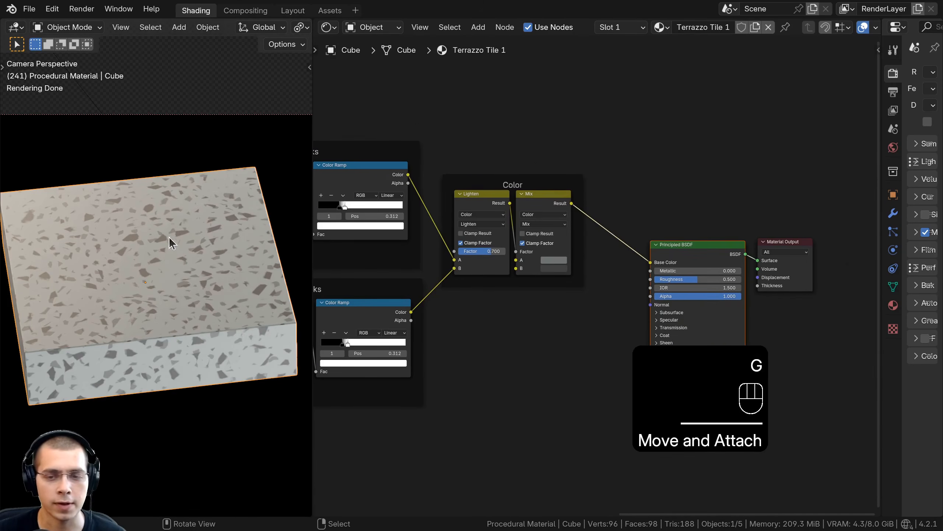
{"action": "middle_click_drag", "start_coordinate": [650, 260], "coordinate": [423, 237]}
{"action": "scroll", "coordinate": [424, 238], "scroll_direction": "up", "scroll_amount": 4}
{"action": "middle_click_drag", "start_coordinate": [516, 239], "coordinate": [573, 254]}
{"action": "scroll", "coordinate": [572, 254], "scroll_direction": "up", "scroll_amount": 1}
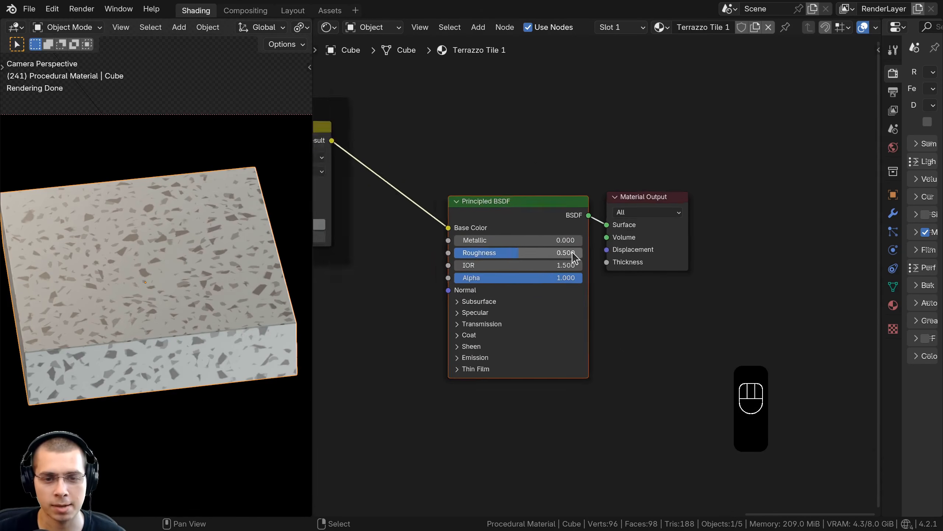
{"action": "left_click", "coordinate": [464, 247]}
{"action": "key", "text": "Return"}
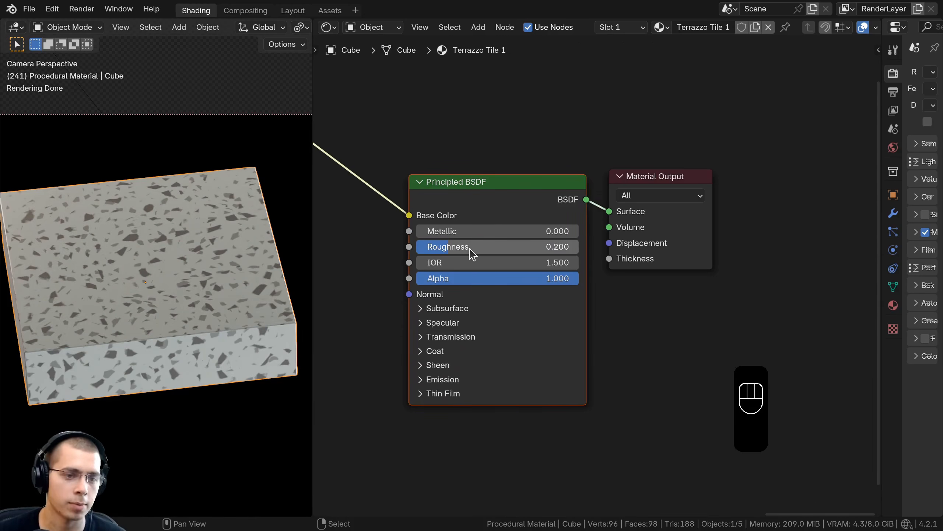
- Add a Bump node below the Color frame and connect the Lighten node's Result to its Height
{"action": "scroll", "coordinate": [469, 248], "scroll_direction": "down", "scroll_amount": 4}
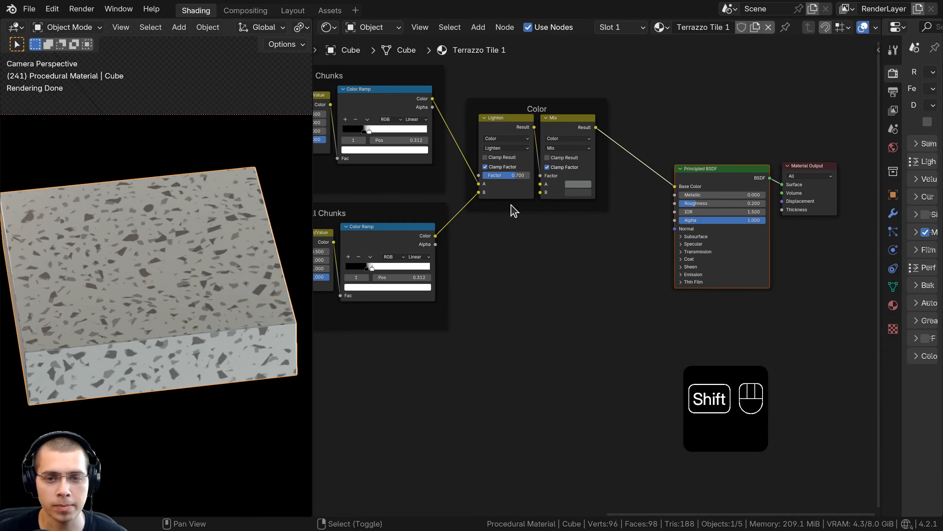
{"action": "key", "text": "shift+a"}
{"action": "type", "text": "bum"}
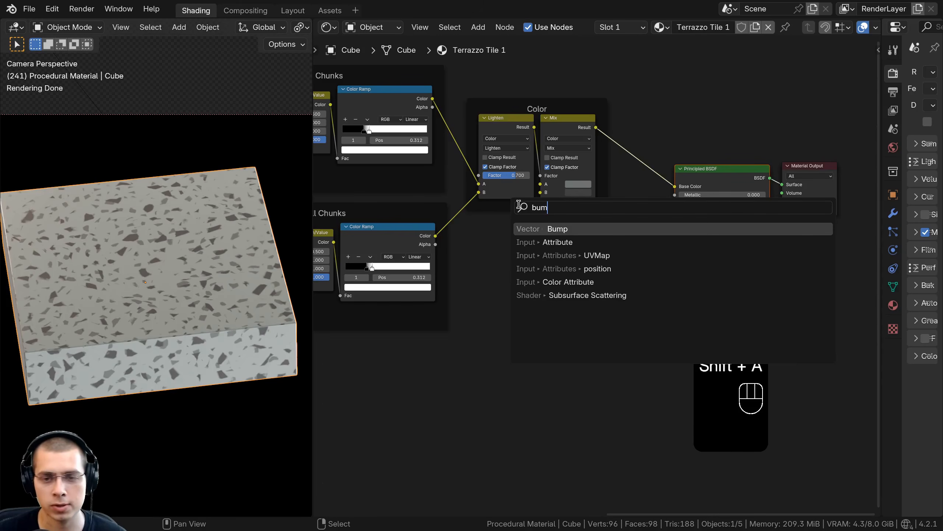
{"action": "left_click", "coordinate": [557, 228]}
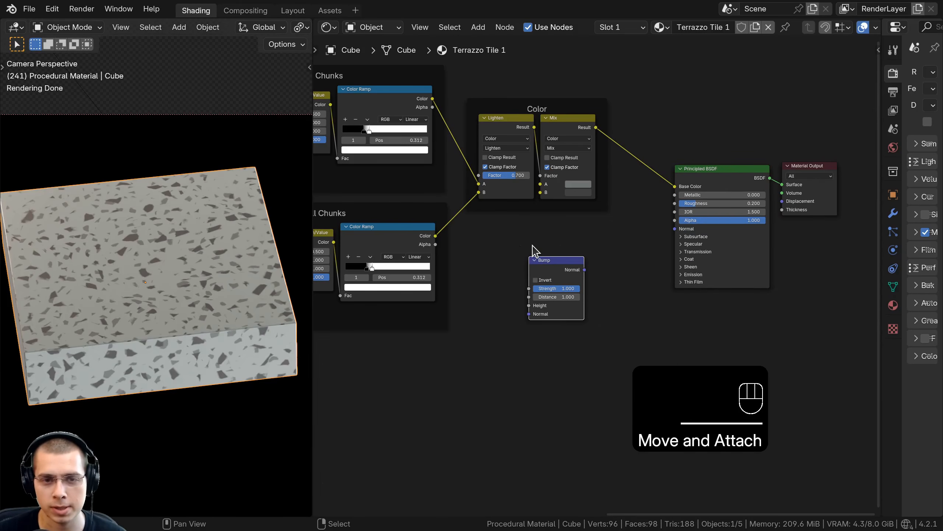
{"action": "scroll", "coordinate": [528, 245], "scroll_direction": "up", "scroll_amount": 2}
{"action": "left_click", "coordinate": [471, 122]}
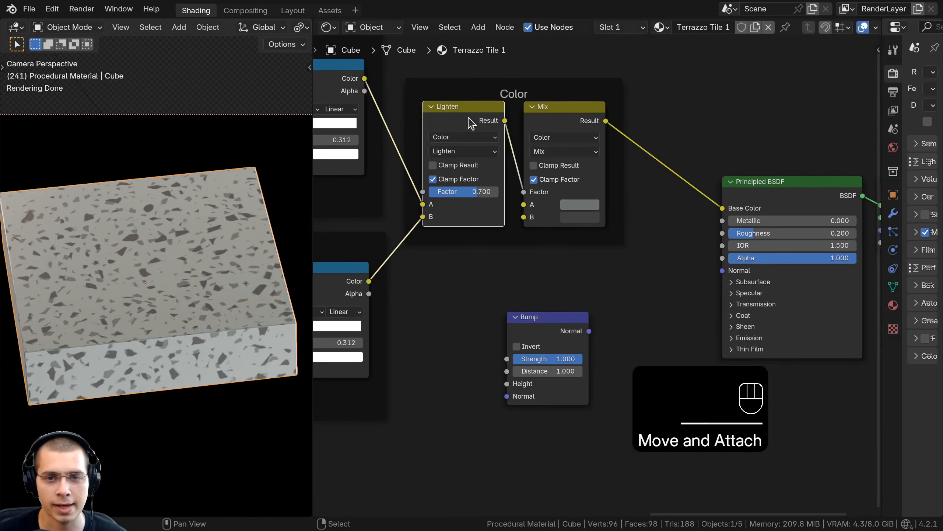
{"action": "left_click_drag", "start_coordinate": [505, 121], "coordinate": [506, 393]}
{"action": "left_click_drag", "start_coordinate": [536, 323], "coordinate": [572, 301]}
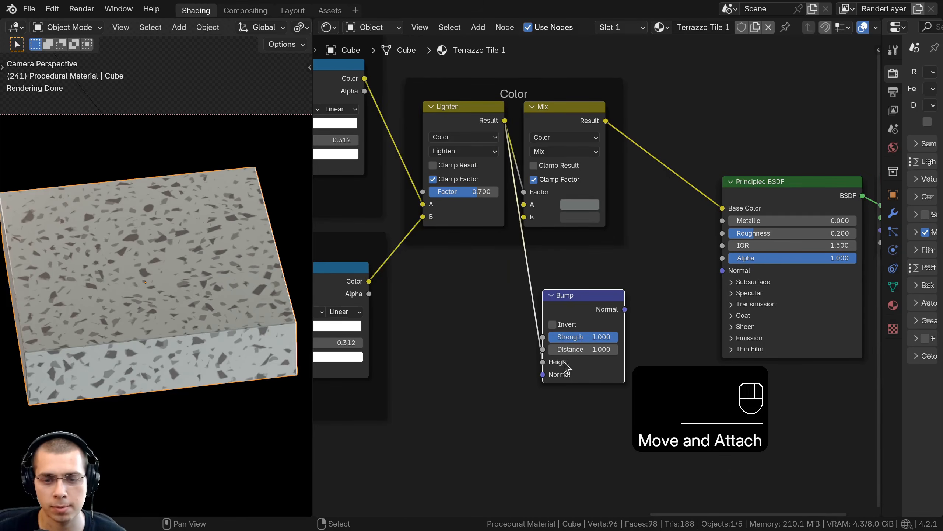
- Connect the Bump node's Normal to the Principled BSDF's Normal, previewing the bump alone and then the full shader
{"action": "middle_click_drag", "start_coordinate": [613, 286], "coordinate": [552, 284]}
{"action": "left_click", "coordinate": [527, 300], "text": "ctrl+shift"}
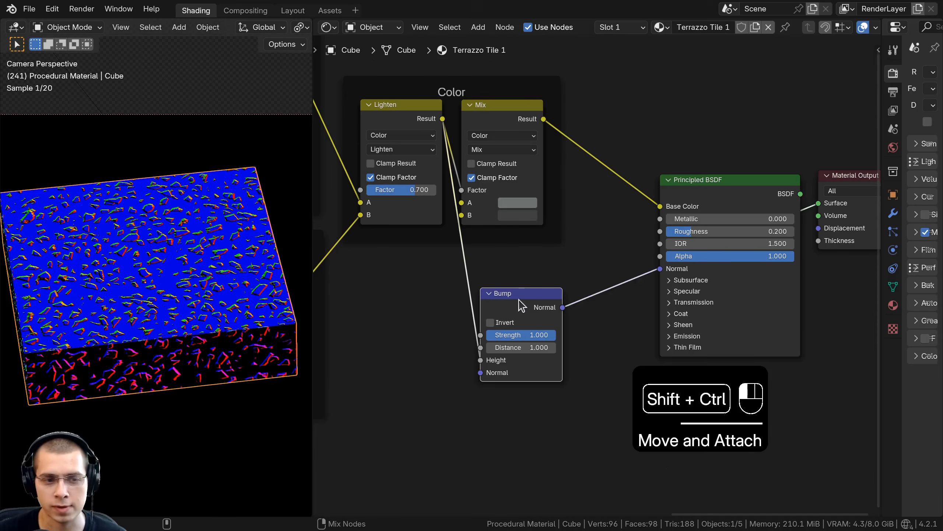
{"action": "middle_click_drag", "start_coordinate": [467, 315], "coordinate": [417, 311]}
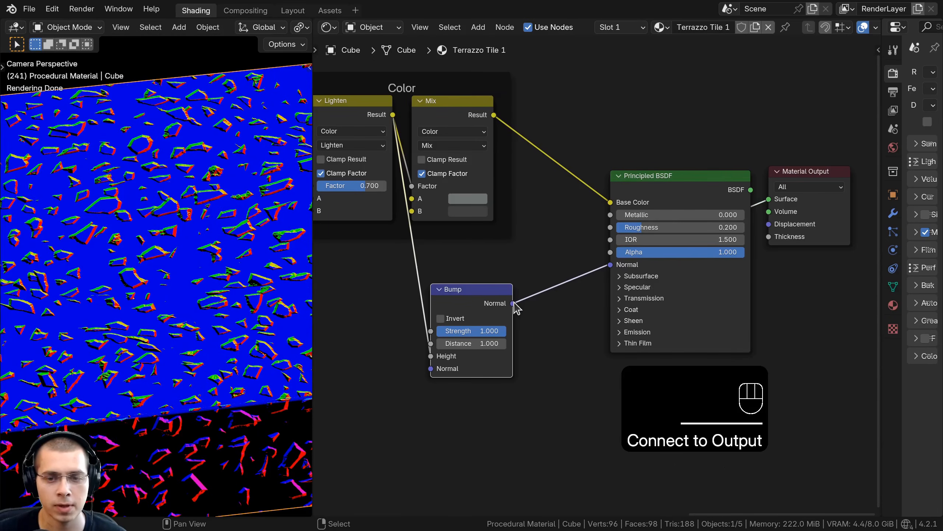
{"action": "left_click_drag", "start_coordinate": [513, 304], "coordinate": [610, 265]}
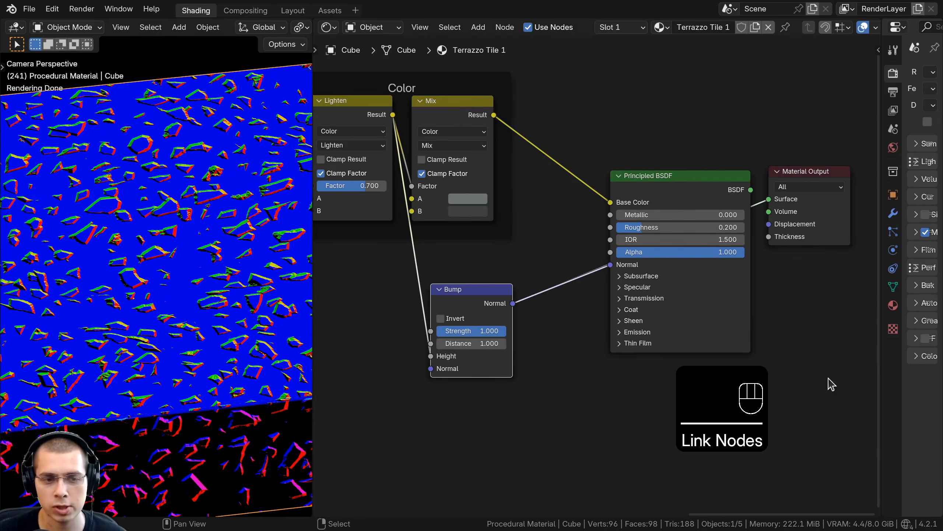
{"action": "left_click", "coordinate": [674, 193], "text": "ctrl+shift"}
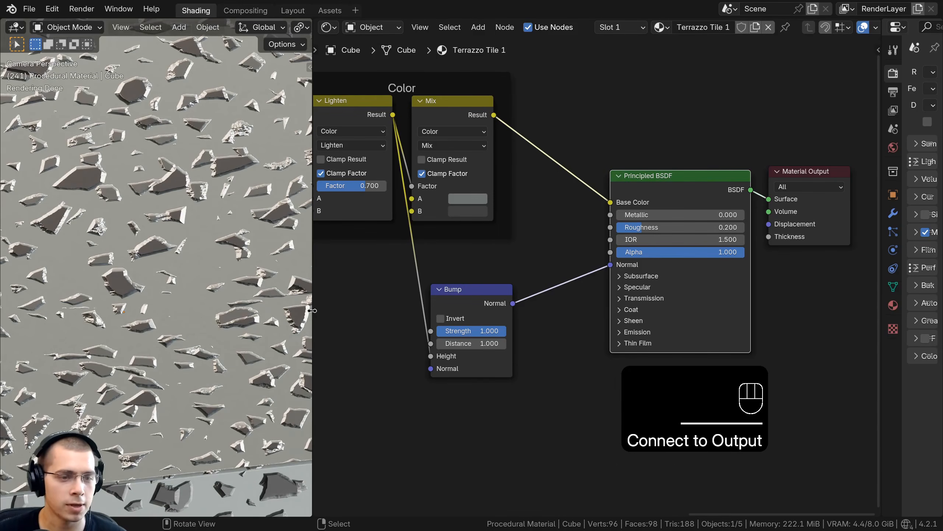
- Turn on Invert for the Bump node and set its Strength to 0.04
{"action": "scroll", "coordinate": [368, 318], "scroll_direction": "up", "scroll_amount": 2}
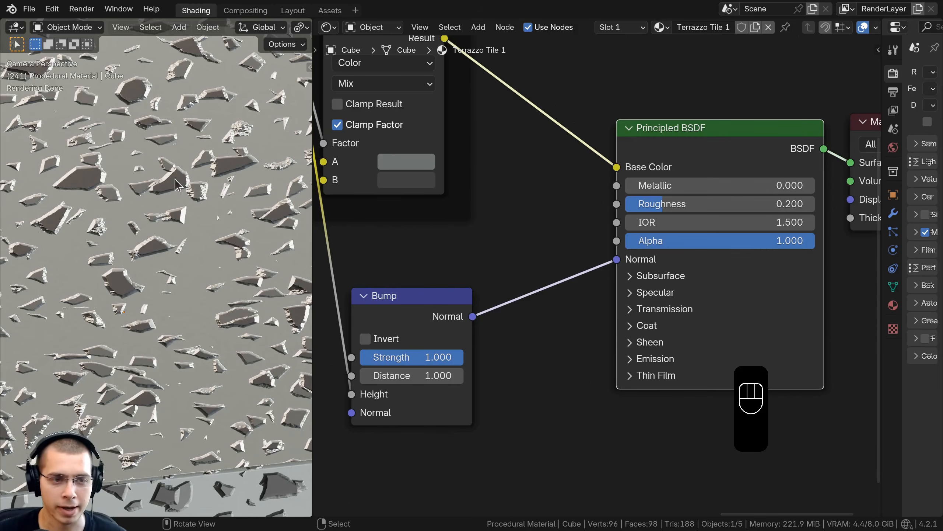
{"action": "middle_click_drag", "start_coordinate": [331, 360], "coordinate": [471, 360]}
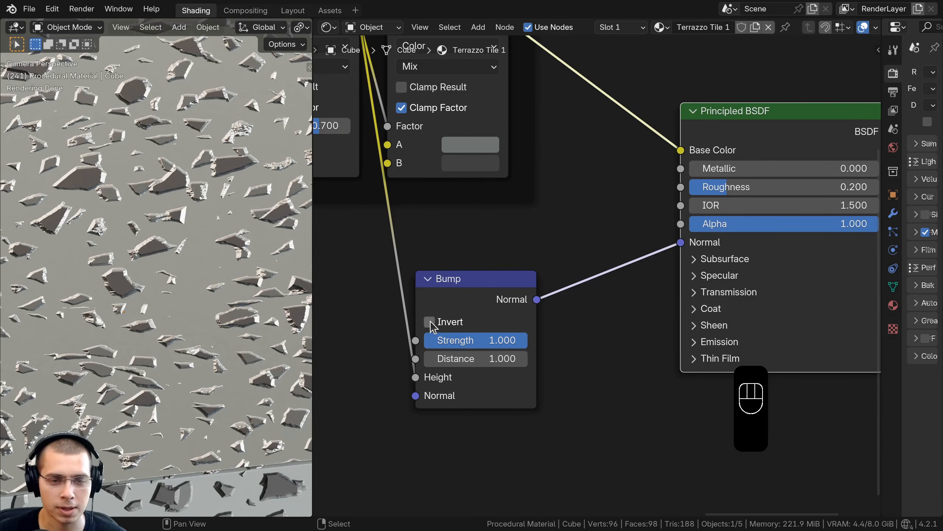
{"action": "left_click", "coordinate": [430, 322]}
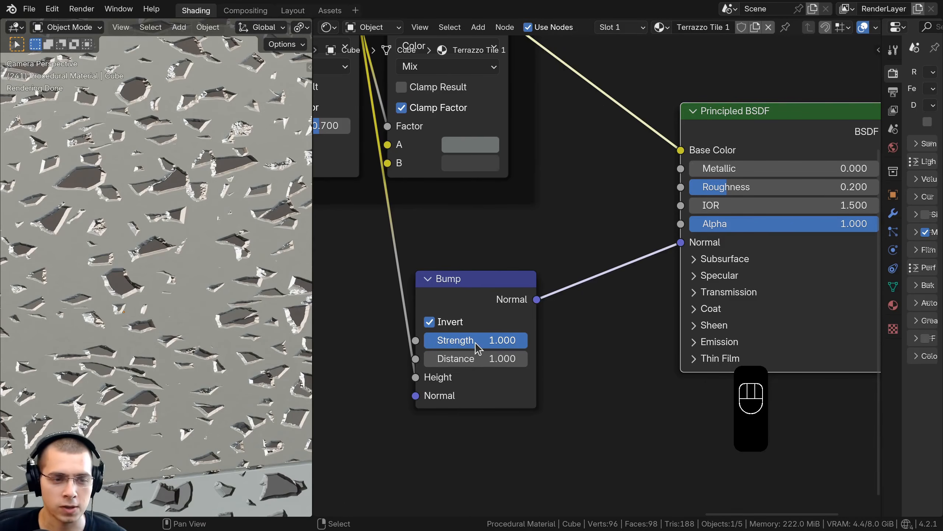
{"action": "left_click", "coordinate": [490, 345]}
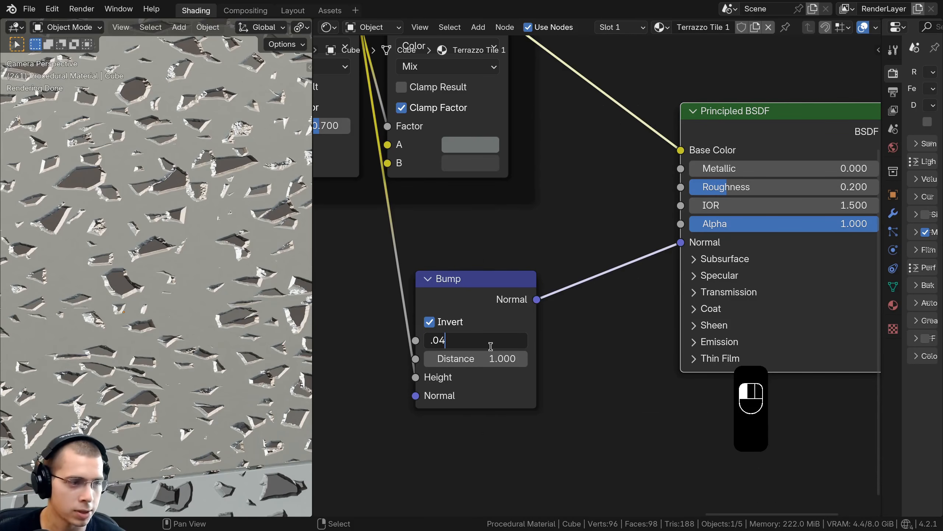
{"action": "key", "text": "Return"}
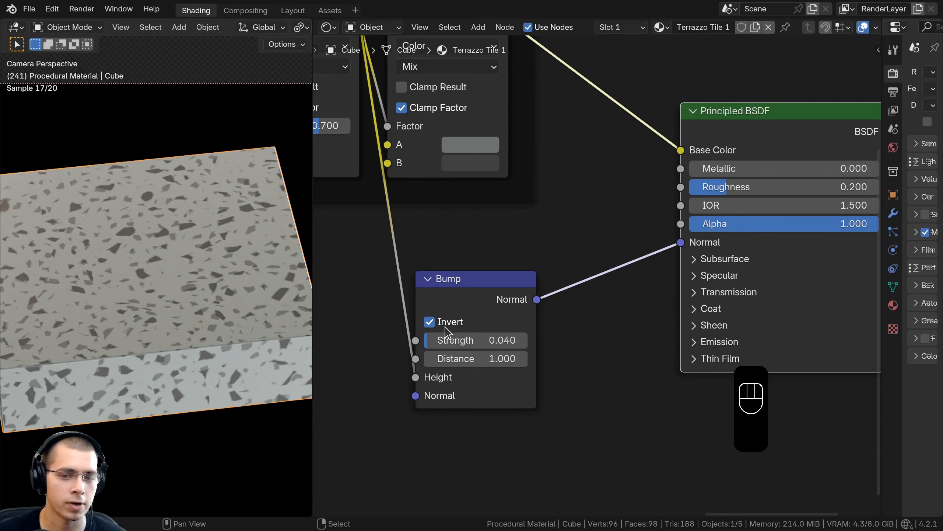
{"action": "left_click_drag", "start_coordinate": [476, 341], "coordinate": [520, 341]}
{"action": "left_click_drag", "start_coordinate": [446, 340], "coordinate": [445, 340]}
{"action": "right_click", "coordinate": [446, 340]}
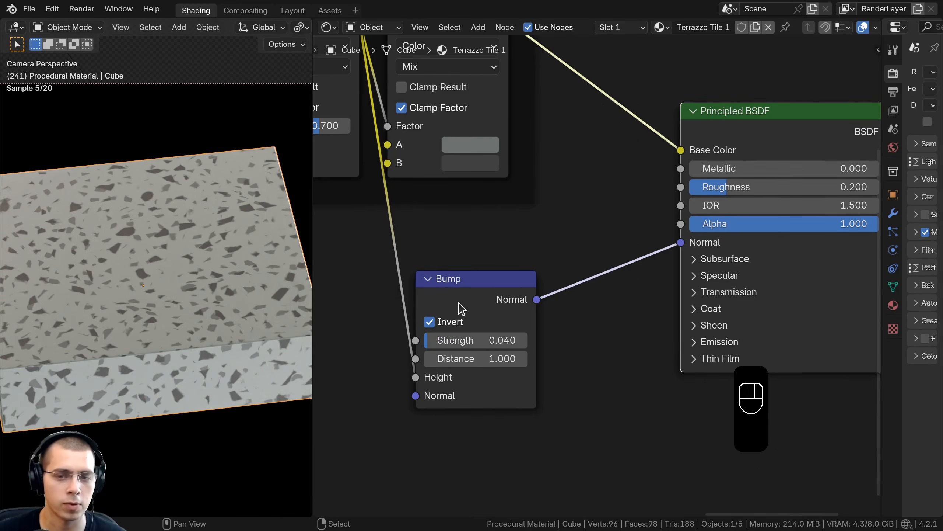
- Duplicate the Bump node twice and chain both copies between the original Bump and the Principled BSDF's Normal
{"action": "scroll", "coordinate": [459, 308], "scroll_direction": "down", "scroll_amount": 3}
{"action": "left_click_drag", "start_coordinate": [468, 299], "coordinate": [446, 287]}
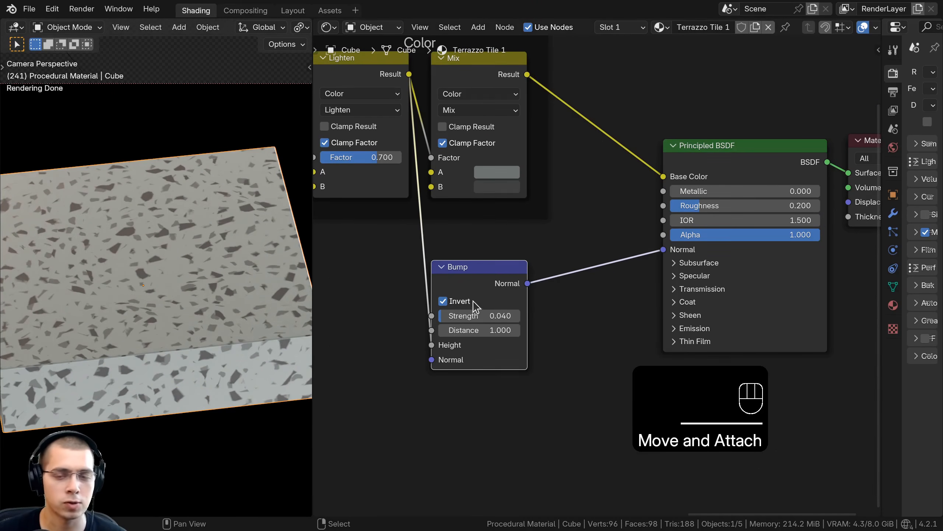
{"action": "middle_click_drag", "start_coordinate": [475, 307], "coordinate": [418, 290]}
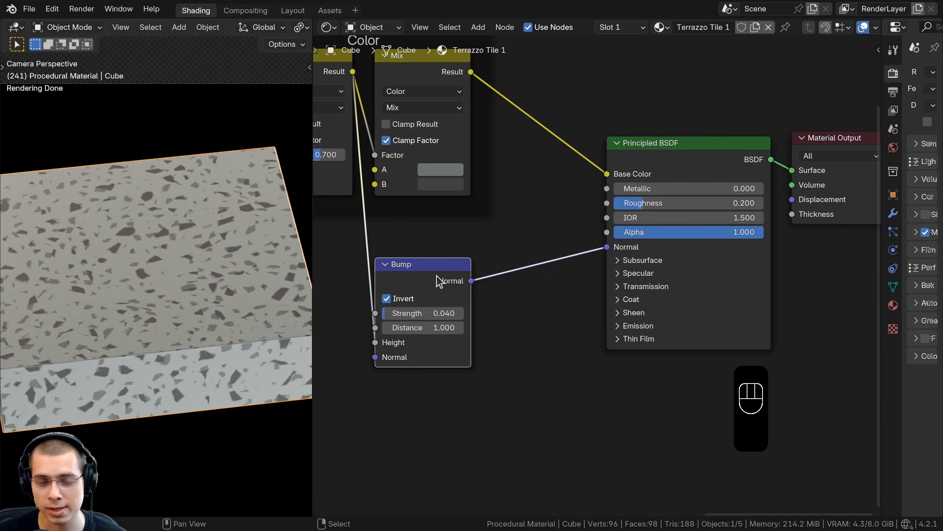
{"action": "key", "text": "shift+d"}
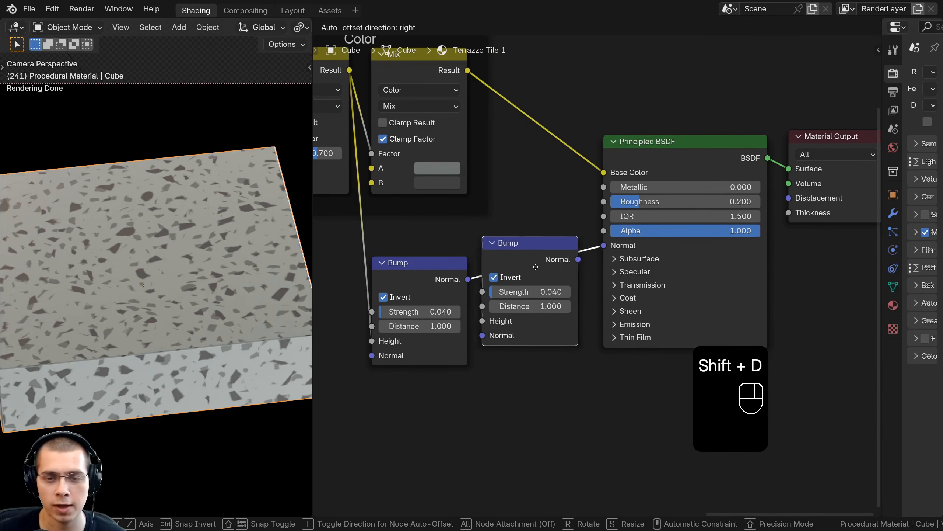
{"action": "left_click", "coordinate": [546, 238]}
{"action": "middle_click_drag", "start_coordinate": [585, 229], "coordinate": [526, 250]}
{"action": "key", "text": "shift+d"}
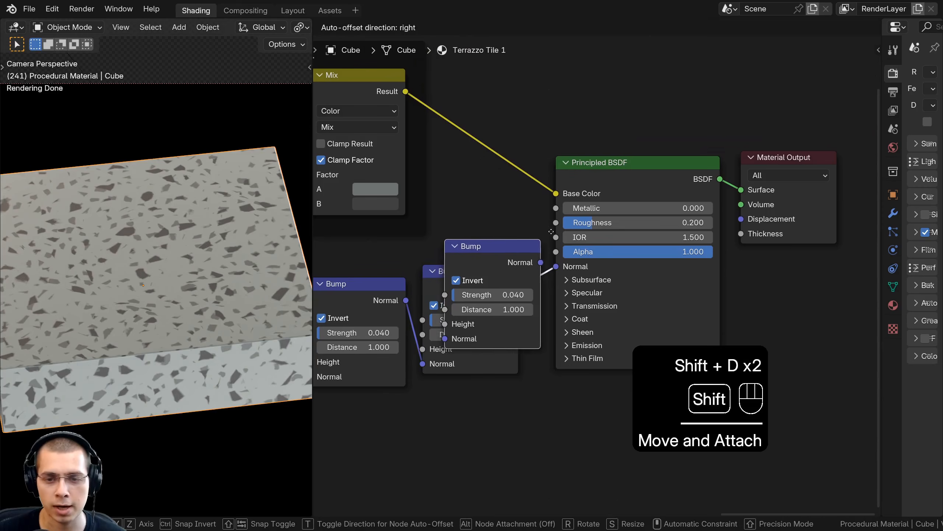
{"action": "left_click", "coordinate": [459, 285]}
{"action": "middle_click_drag", "start_coordinate": [349, 295], "coordinate": [431, 262]}
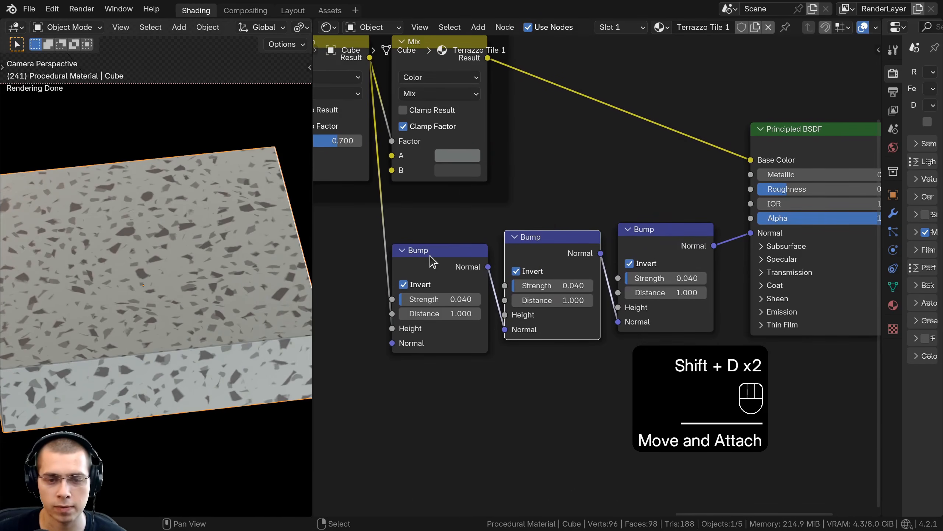
{"action": "key", "text": "a"}
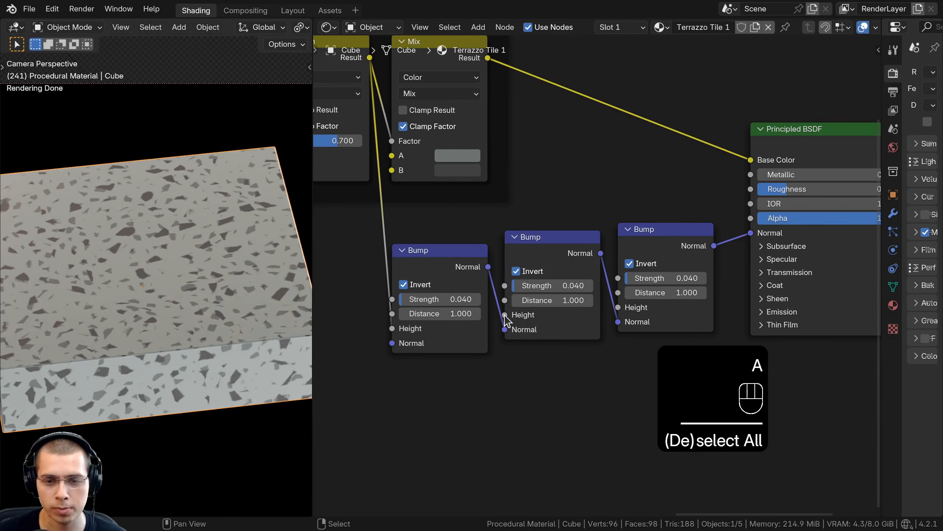
- Add a Noise Texture node below the Bump nodes
{"action": "left_click_drag", "start_coordinate": [505, 314], "coordinate": [531, 189]}
{"action": "scroll", "coordinate": [425, 291], "scroll_direction": "down", "scroll_amount": 3}
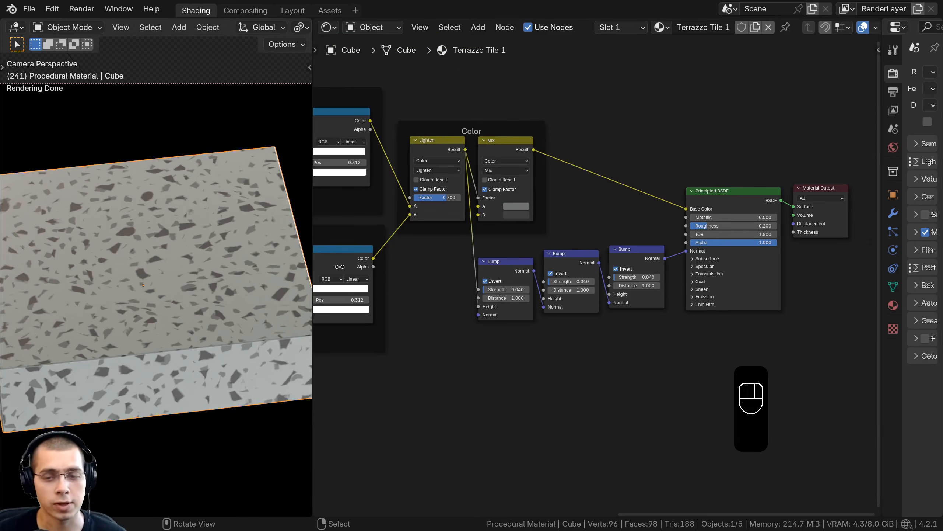
{"action": "middle_click_drag", "start_coordinate": [478, 334], "coordinate": [511, 285]}
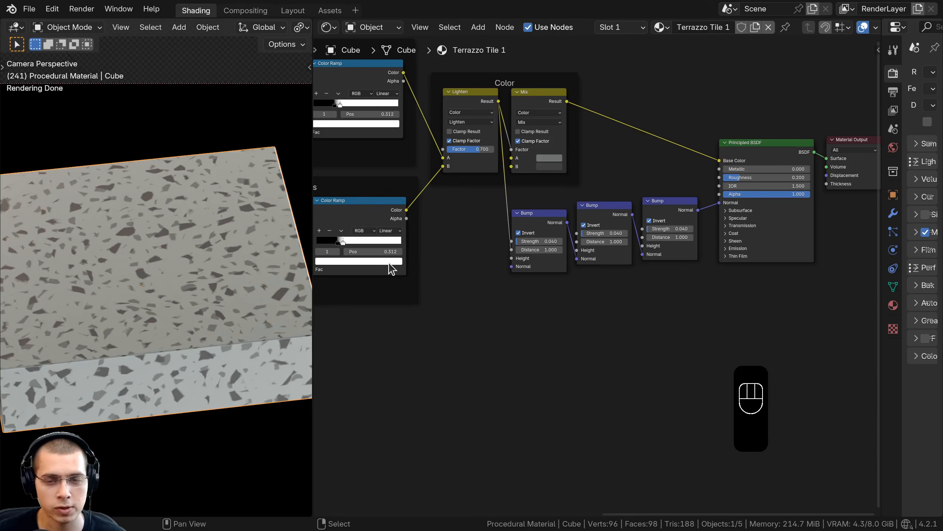
{"action": "middle_click_drag", "start_coordinate": [434, 267], "coordinate": [453, 255]}
{"action": "key", "text": "shift+a"}
{"action": "type", "text": "nos"}
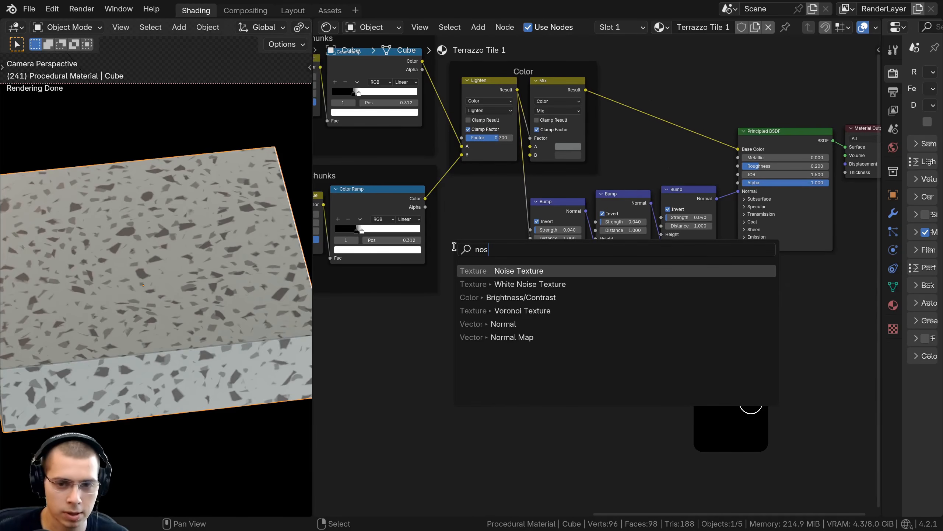
{"action": "key", "text": "Return"}
{"action": "left_click", "coordinate": [522, 282]}
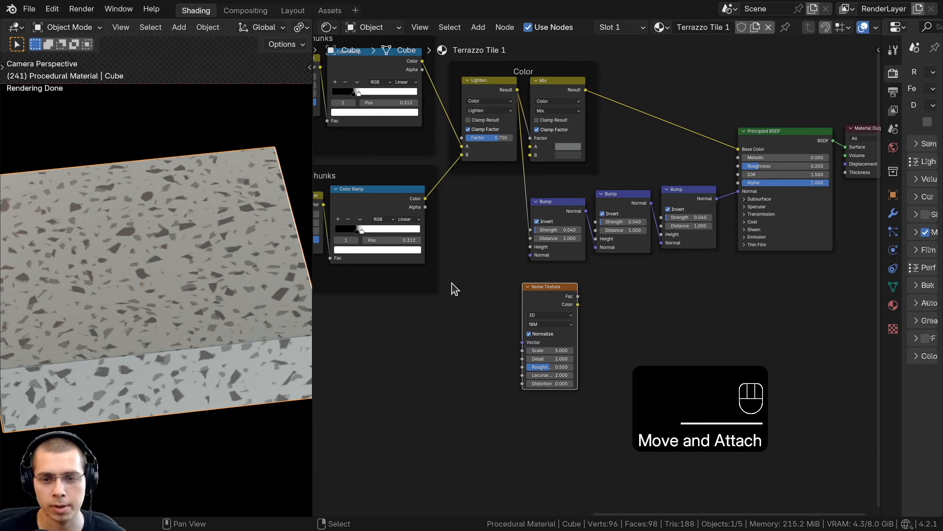
- Connect the Vector output of the Mapping frame's last Mapping node to the new Noise Texture's Vector
{"action": "scroll", "coordinate": [455, 288], "scroll_direction": "down", "scroll_amount": 4}
{"action": "middle_click_drag", "start_coordinate": [496, 278], "coordinate": [765, 276]}
{"action": "middle_click_drag", "start_coordinate": [563, 273], "coordinate": [470, 237]}
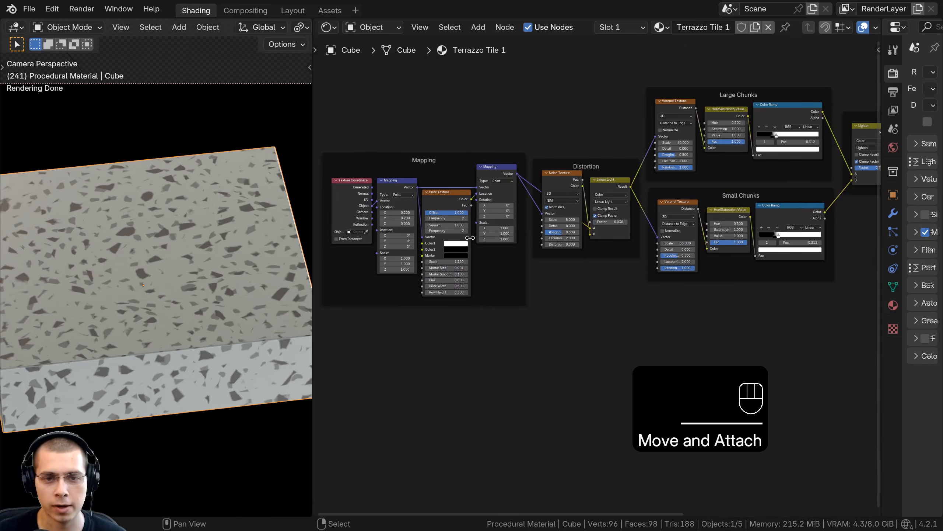
{"action": "scroll", "coordinate": [445, 145], "scroll_direction": "up", "scroll_amount": 2}
{"action": "left_click", "coordinate": [467, 127]}
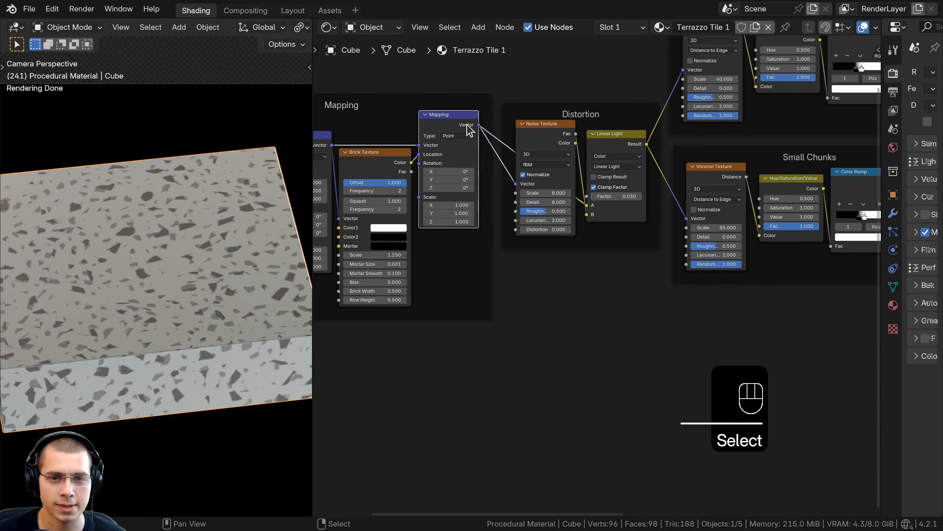
{"action": "left_click_drag", "start_coordinate": [479, 126], "coordinate": [693, 337]}
{"action": "left_click_drag", "start_coordinate": [721, 282], "coordinate": [714, 281]}
- Insert a reroute on the Noise Texture's vector link and place it below the Distortion frame
{"action": "scroll", "coordinate": [547, 347], "scroll_direction": "down", "scroll_amount": 2}
{"action": "middle_click_drag", "start_coordinate": [547, 347], "coordinate": [564, 323]}
{"action": "scroll", "coordinate": [566, 322], "scroll_direction": "up", "scroll_amount": 1}
{"action": "scroll", "coordinate": [581, 331], "scroll_direction": "up", "scroll_amount": 1}
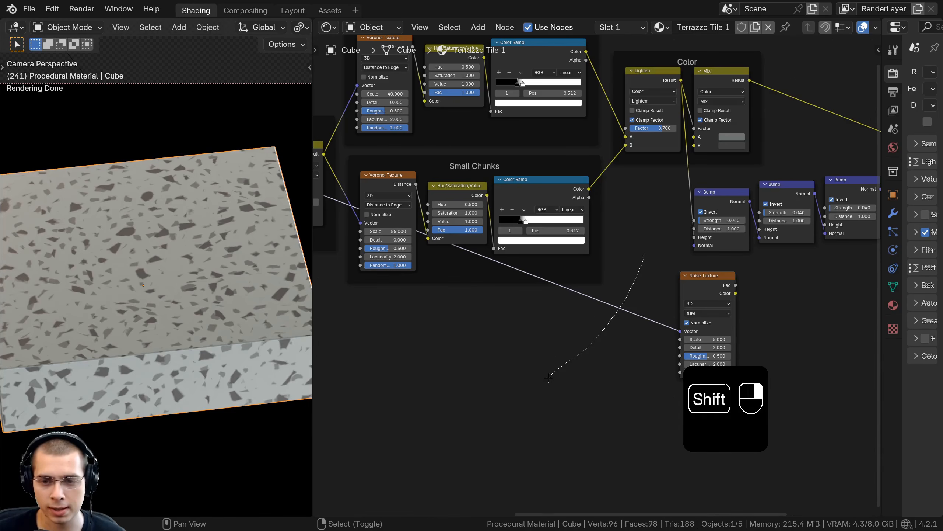
{"action": "right_click_drag", "start_coordinate": [548, 379], "coordinate": [545, 381], "text": "shift"}
{"action": "key", "text": "a"}
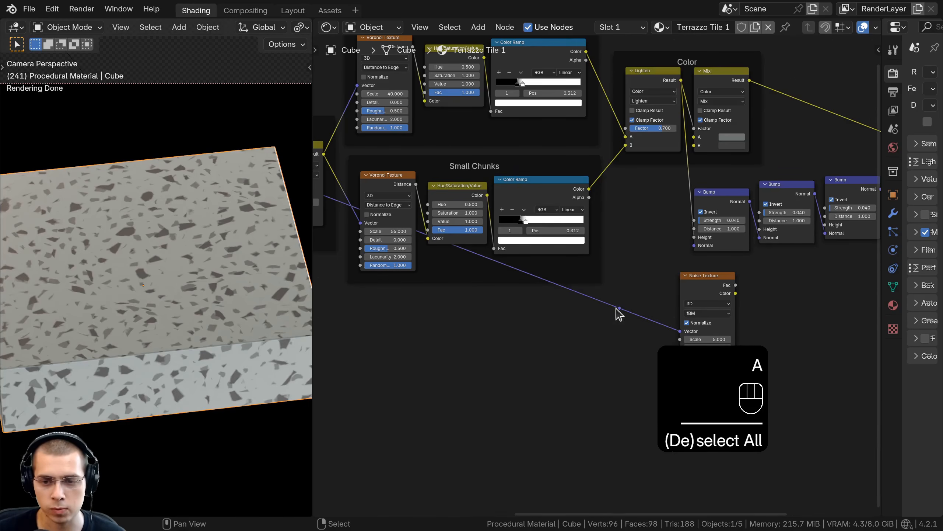
{"action": "left_click_drag", "start_coordinate": [617, 313], "coordinate": [626, 303]}
{"action": "scroll", "coordinate": [655, 336], "scroll_direction": "down", "scroll_amount": 2}
{"action": "middle_click_drag", "start_coordinate": [657, 332], "coordinate": [685, 333]}
{"action": "key", "text": "g"}
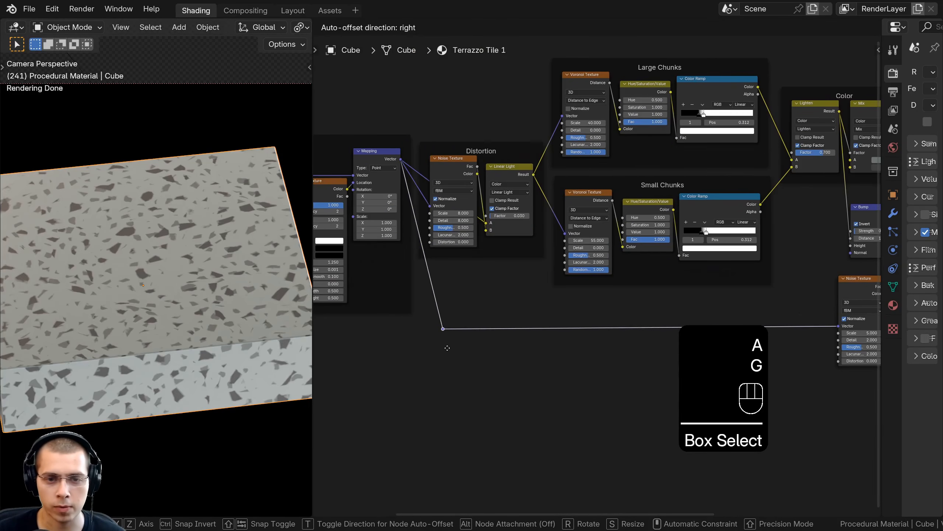
{"action": "left_click", "coordinate": [446, 354]}
{"action": "scroll", "coordinate": [439, 196], "scroll_direction": "down", "scroll_amount": 2}
{"action": "key", "text": "a"}
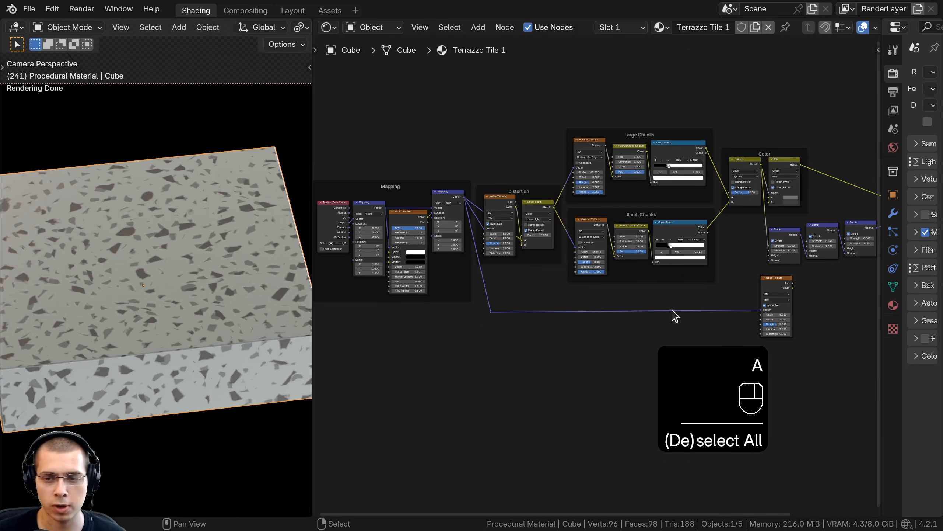
- Preview the Noise Texture below the Bump nodes and set its Scale to 30 and Detail to 6
{"action": "middle_click_drag", "start_coordinate": [593, 311], "coordinate": [401, 325]}
{"action": "scroll", "coordinate": [451, 371], "scroll_direction": "up", "scroll_amount": 9}
{"action": "middle_click_drag", "start_coordinate": [651, 344], "coordinate": [628, 289]}
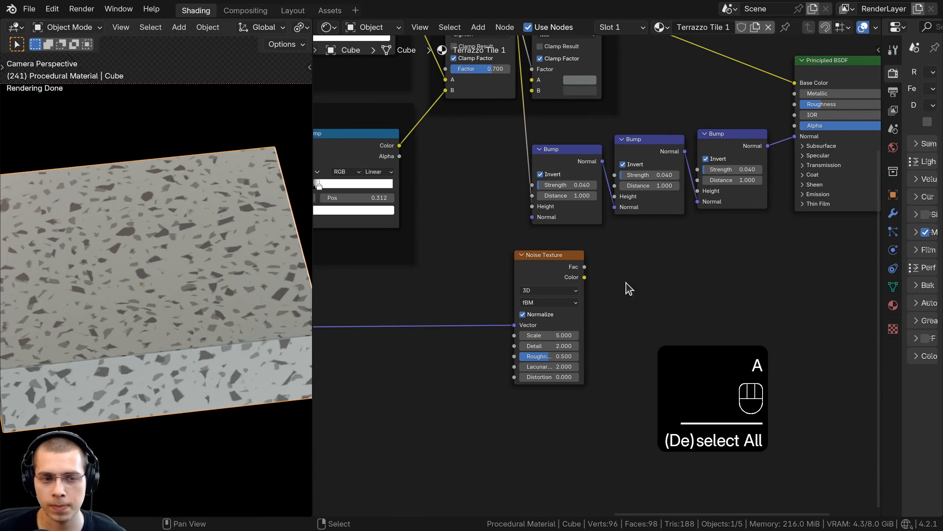
{"action": "left_click", "coordinate": [553, 268], "text": "ctrl+shift"}
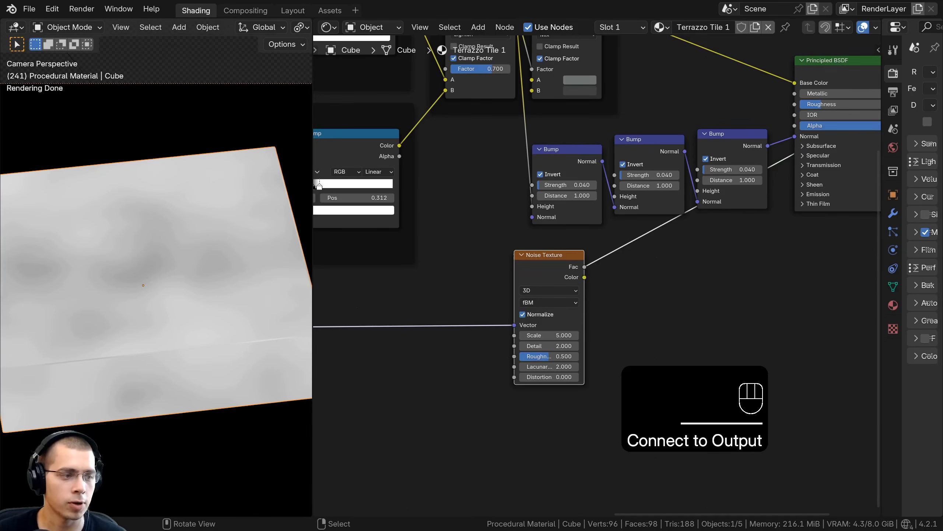
{"action": "scroll", "coordinate": [597, 275], "scroll_direction": "up", "scroll_amount": 2}
{"action": "double_click", "coordinate": [564, 371]}
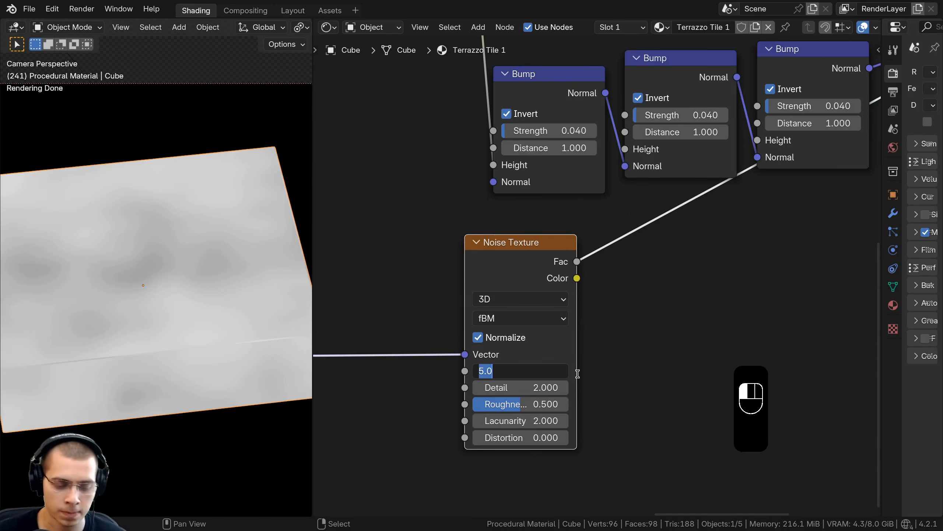
{"action": "left_click", "coordinate": [578, 374]}
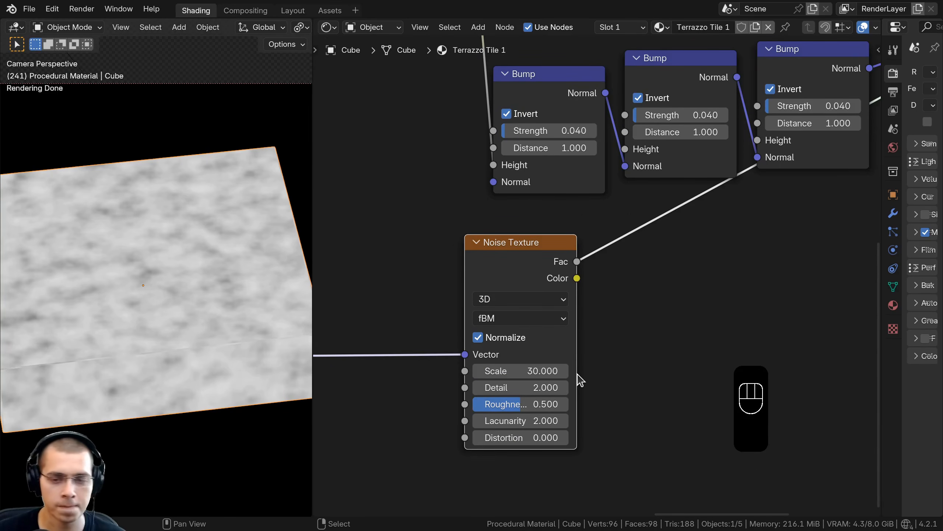
{"action": "double_click", "coordinate": [564, 387]}
{"action": "type", "text": "6"}
{"action": "left_click", "coordinate": [604, 362]}
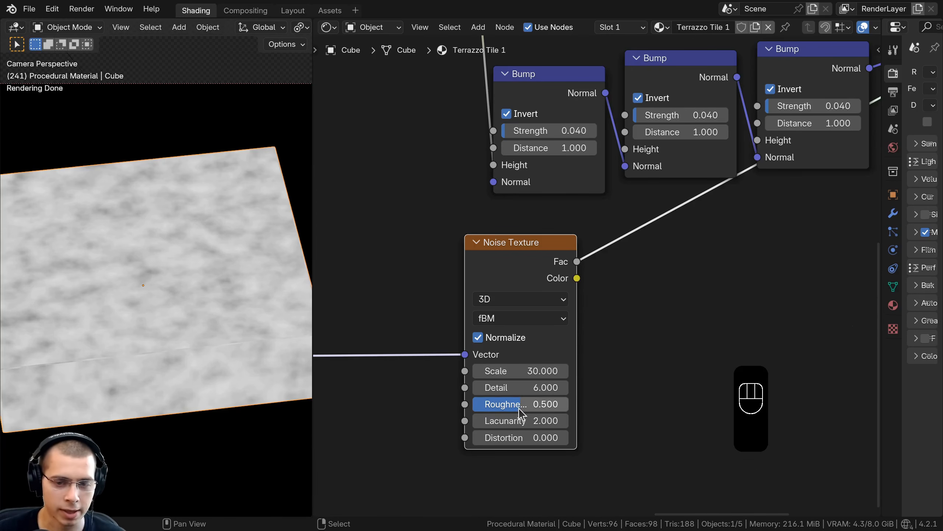
- Connect the Noise Texture's Fac to the second Bump node's Height and preview that bump
{"action": "left_click_drag", "start_coordinate": [533, 262], "coordinate": [510, 266]}
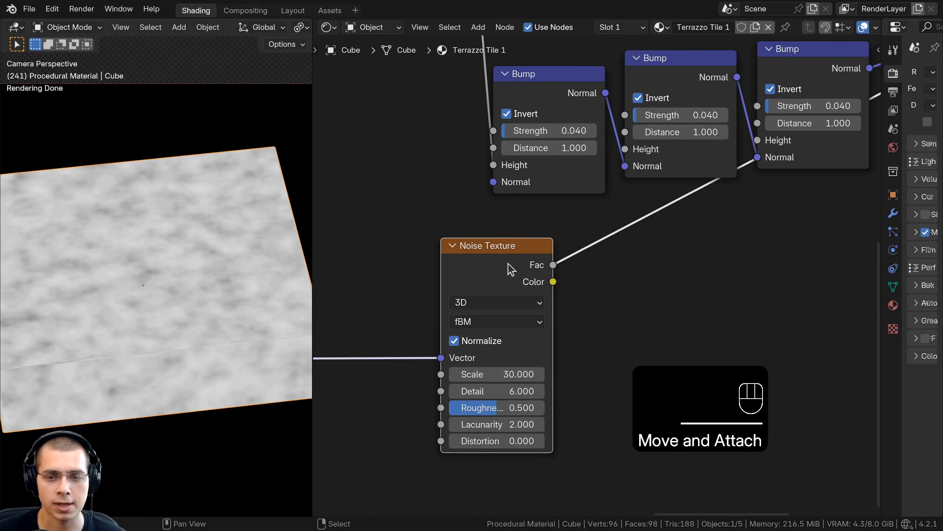
{"action": "scroll", "coordinate": [510, 266], "scroll_direction": "down", "scroll_amount": 3}
{"action": "middle_click_drag", "start_coordinate": [510, 266], "coordinate": [484, 301]}
{"action": "key", "text": "a"}
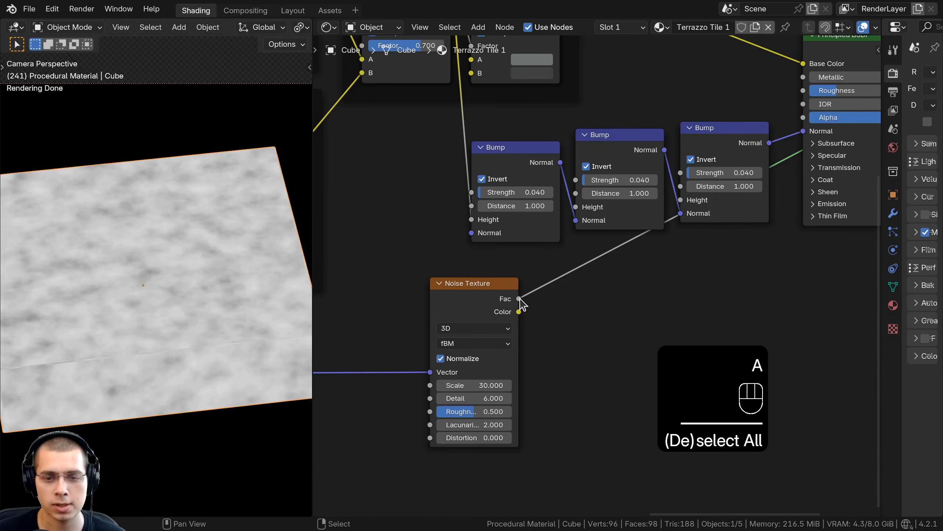
{"action": "left_click_drag", "start_coordinate": [519, 299], "coordinate": [576, 207]}
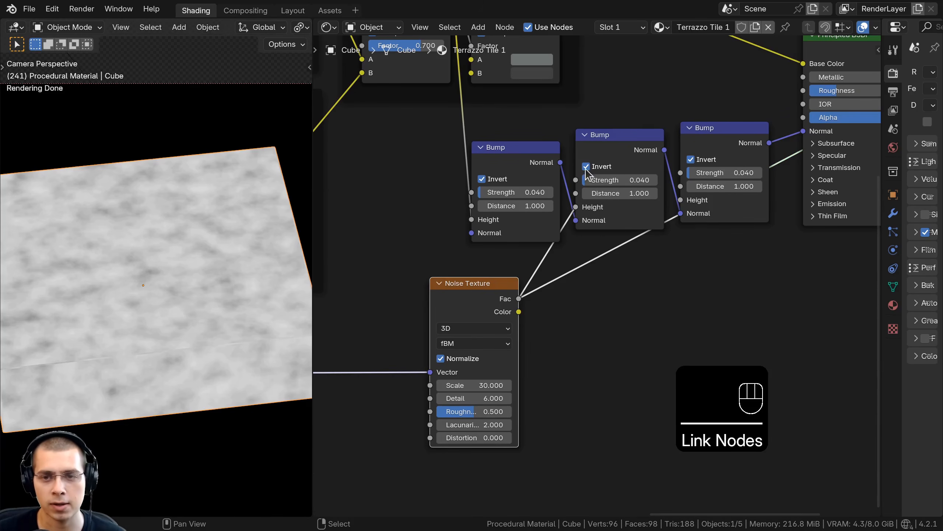
{"action": "left_click", "coordinate": [603, 143], "text": "ctrl+shift"}
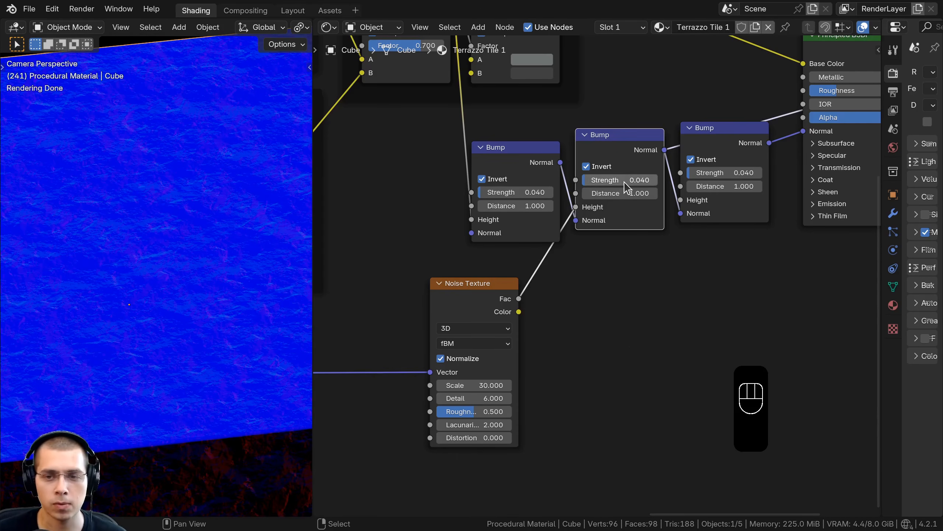
- Turn off Invert on the second Bump node and set its Strength to 0.015
{"action": "left_click", "coordinate": [587, 167]}
{"action": "middle_click_drag", "start_coordinate": [621, 320], "coordinate": [592, 350]}
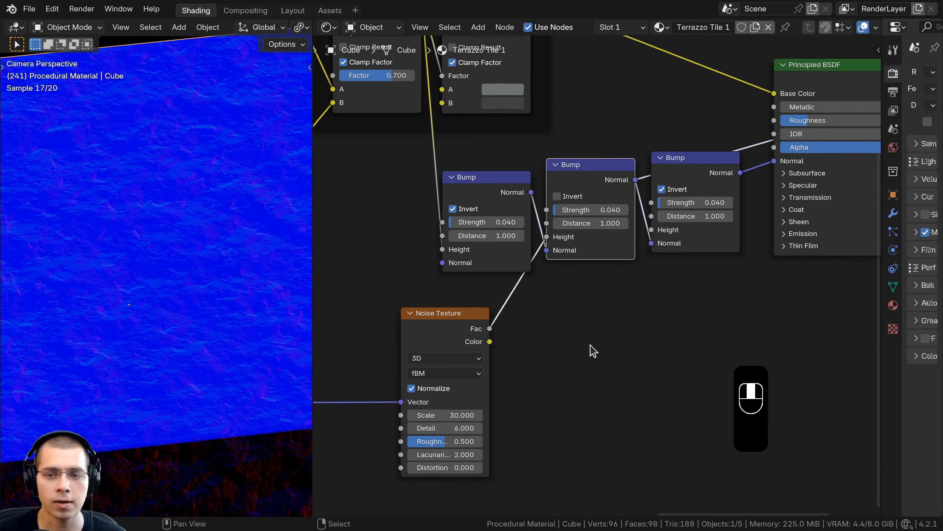
{"action": "left_click", "coordinate": [588, 209]}
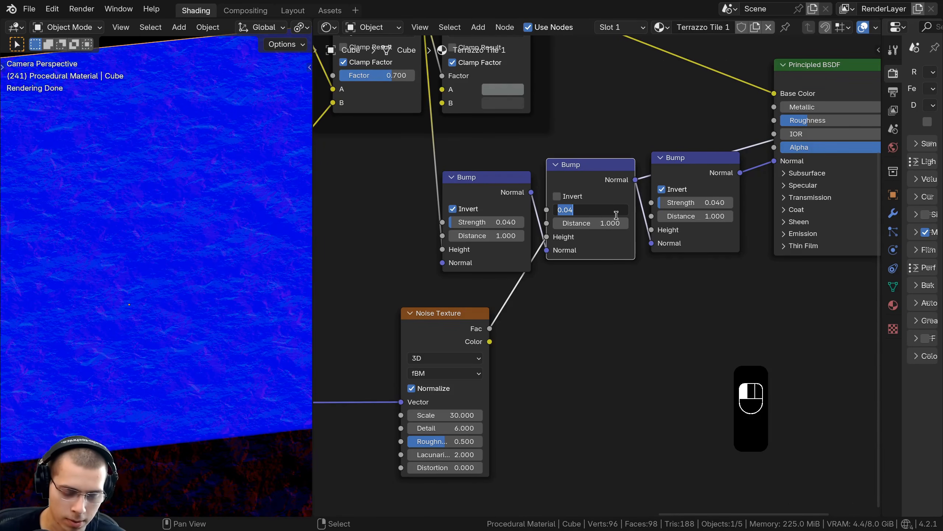
{"action": "type", "text": ".015"}
{"action": "key", "text": "Return"}
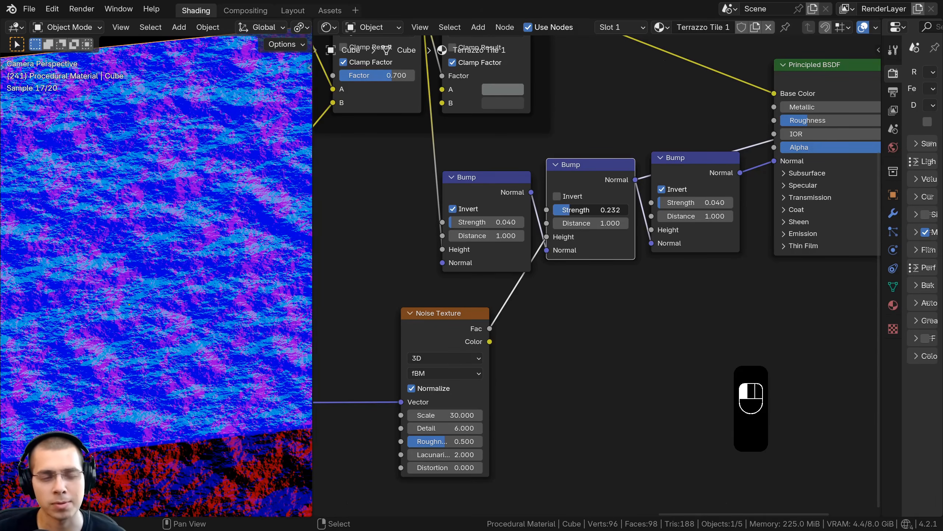
{"action": "left_click_drag", "start_coordinate": [588, 209], "coordinate": [604, 209]}
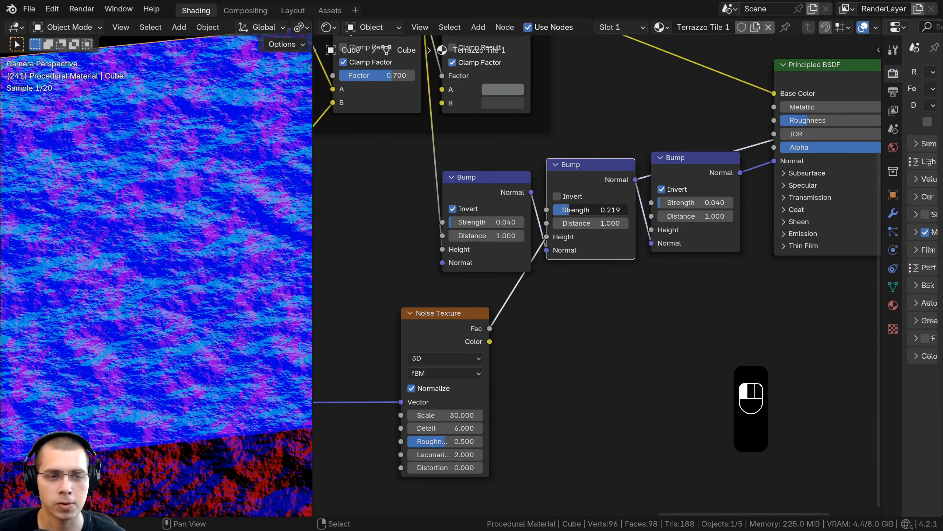
{"action": "right_click", "coordinate": [570, 210]}
- Send the Principled BSDF back to the Material Output and check the tile surface with the noise bump
{"action": "scroll", "coordinate": [695, 204], "scroll_direction": "down", "scroll_amount": 4}
{"action": "middle_click_drag", "start_coordinate": [819, 182], "coordinate": [718, 215]}
{"action": "left_click", "coordinate": [675, 148], "text": "ctrl+shift"}
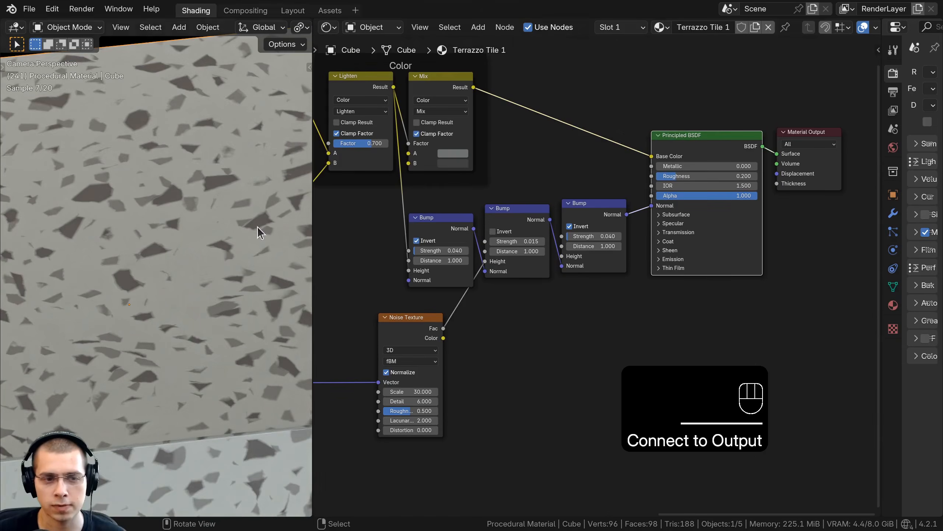
{"action": "scroll", "coordinate": [175, 296], "scroll_direction": "down", "scroll_amount": 4}
{"action": "middle_click_drag", "start_coordinate": [176, 295], "coordinate": [248, 307], "text": "shift"}
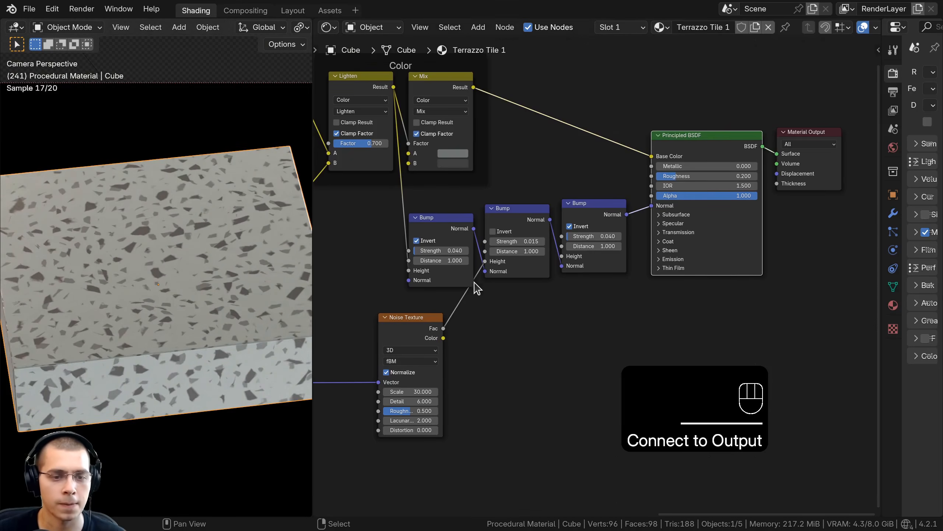
{"action": "scroll", "coordinate": [781, 245], "scroll_direction": "down", "scroll_amount": 5}
{"action": "key", "text": "a"}
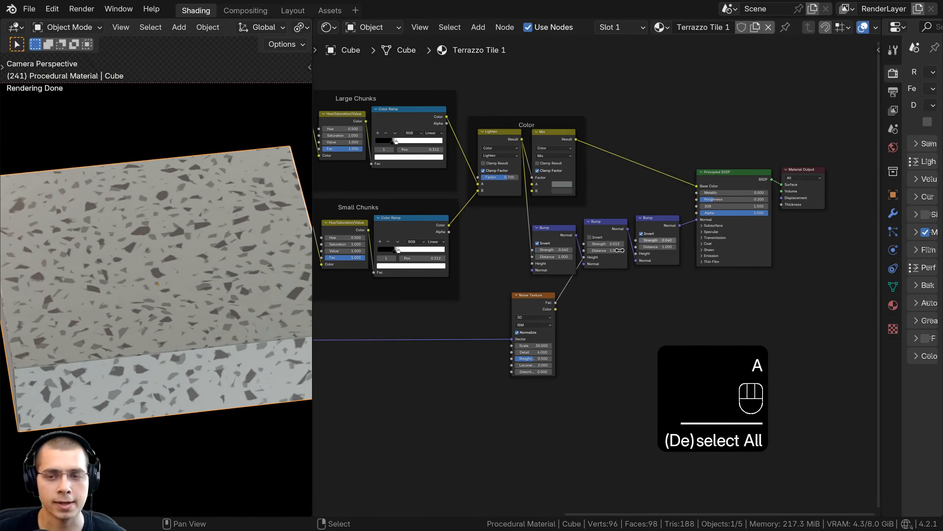
- Preview the Brick Texture's Fac output from the Mapping frame on the cube
{"action": "scroll", "coordinate": [598, 283], "scroll_direction": "down", "scroll_amount": 4}
{"action": "middle_click_drag", "start_coordinate": [401, 286], "coordinate": [482, 280]}
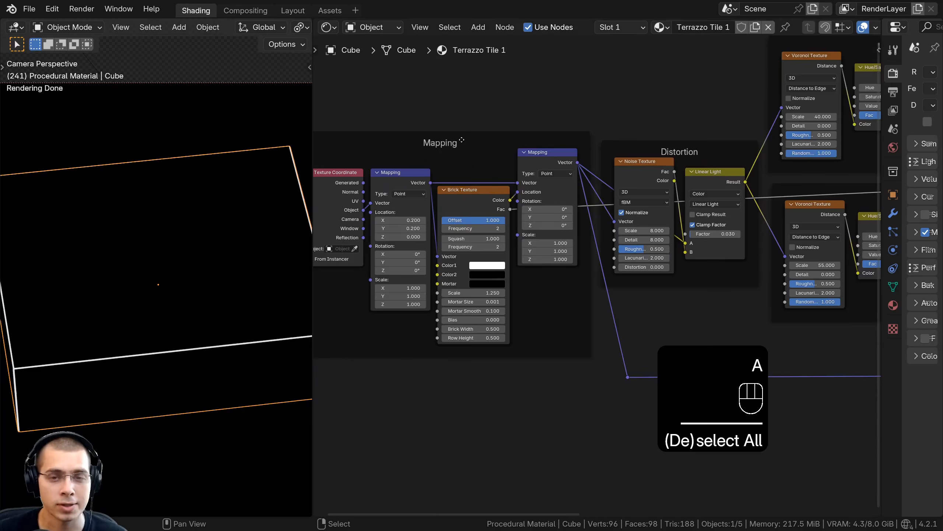
{"action": "left_click", "coordinate": [445, 148]}
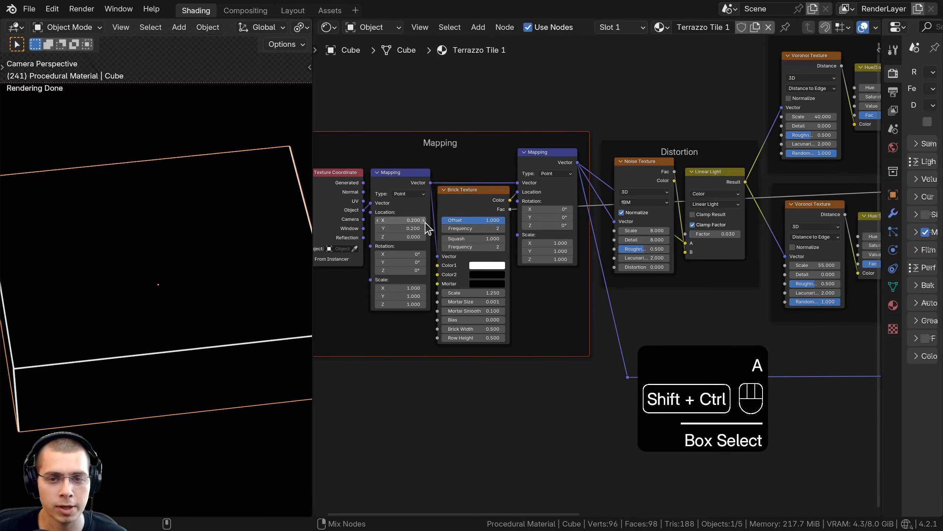
{"action": "left_click", "coordinate": [479, 204], "text": "ctrl+shift"}
{"action": "left_click", "coordinate": [471, 210], "text": "ctrl+shift"}
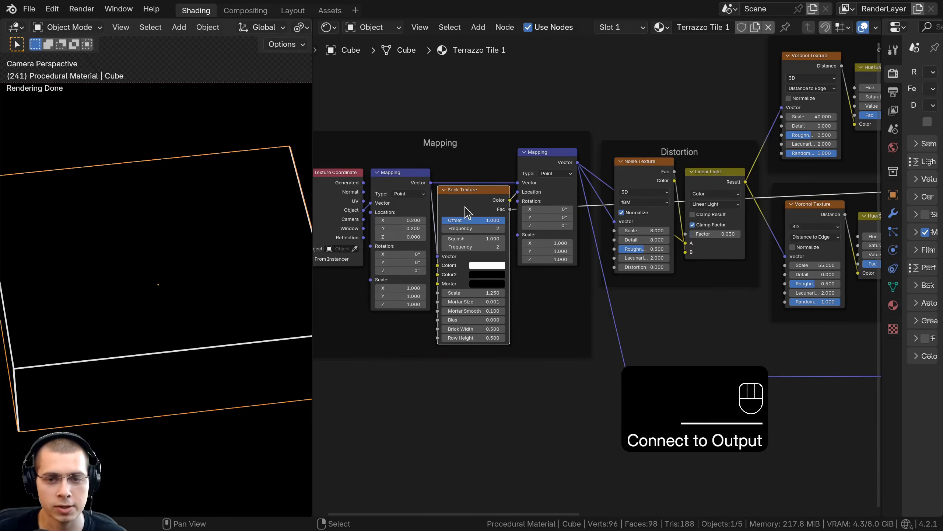
{"action": "scroll", "coordinate": [272, 293], "scroll_direction": "down", "scroll_amount": 1}
{"action": "middle_click_drag", "start_coordinate": [272, 293], "coordinate": [301, 278], "text": "shift"}
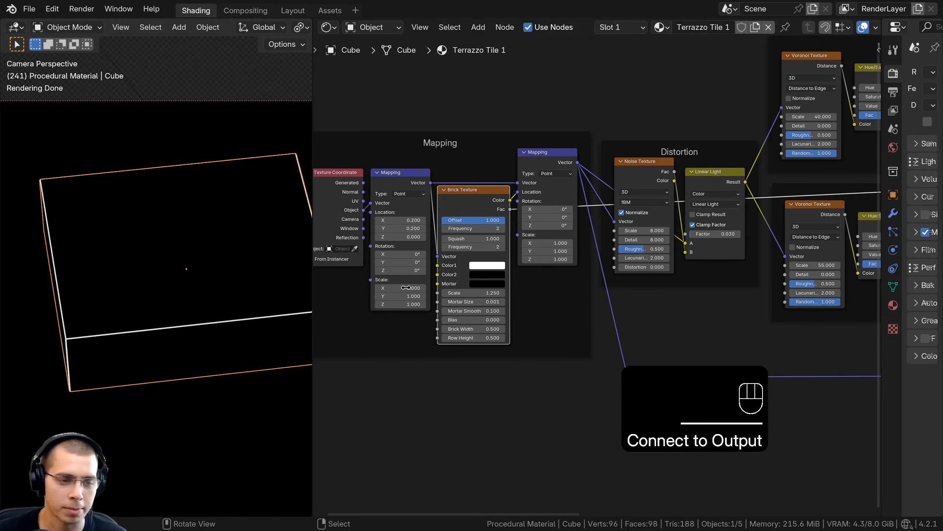
- Connect the Brick Texture's Fac to the third Bump node's Height and preview the full shader
{"action": "middle_click_drag", "start_coordinate": [512, 215], "coordinate": [397, 195]}
{"action": "left_click_drag", "start_coordinate": [396, 190], "coordinate": [601, 240]}
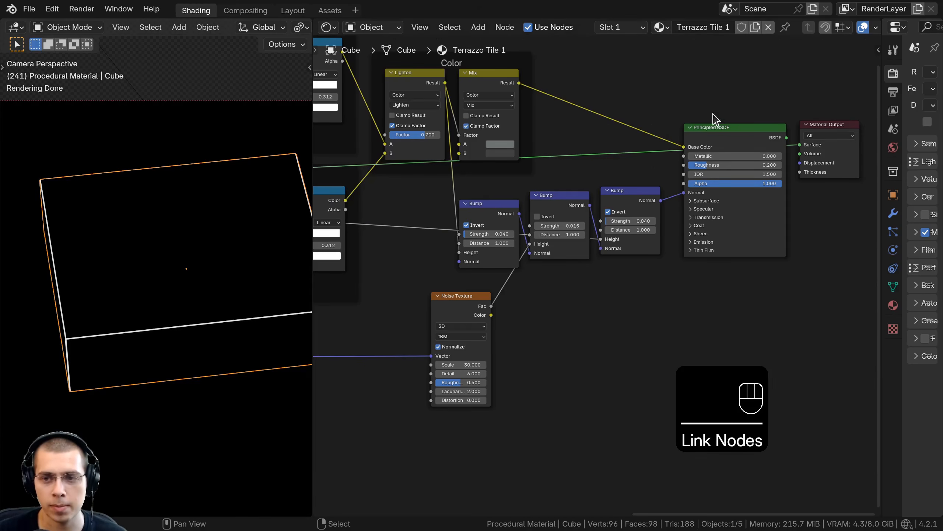
{"action": "left_click", "coordinate": [734, 137], "text": "ctrl+shift"}
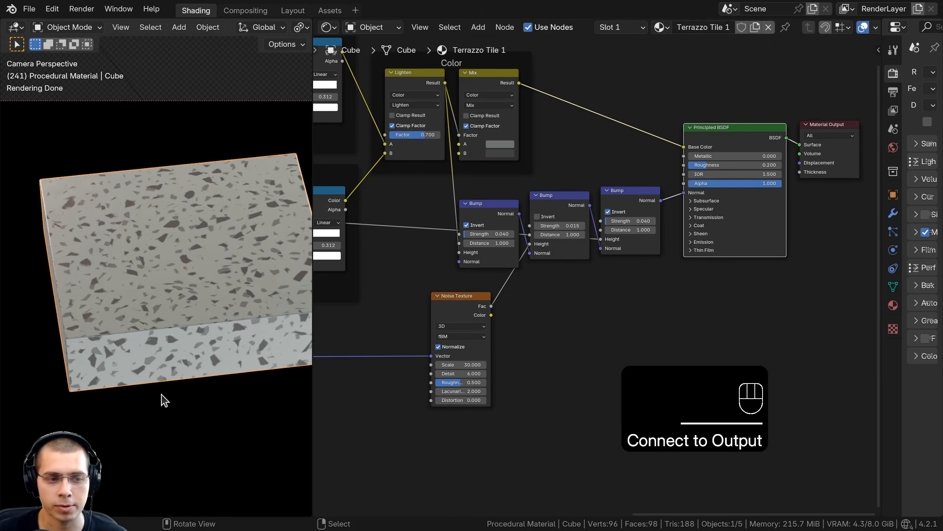
- Examine the terrazzo tile's surface and edges up close from a low angle, and return to the camera view
{"action": "middle_click_drag", "start_coordinate": [611, 305], "coordinate": [640, 358]}
{"action": "scroll", "coordinate": [640, 358], "scroll_direction": "up", "scroll_amount": 4}
{"action": "middle_click_drag", "start_coordinate": [141, 348], "coordinate": [221, 278]}
{"action": "scroll", "coordinate": [133, 326], "scroll_direction": "up", "scroll_amount": 6}
{"action": "scroll", "coordinate": [217, 339], "scroll_direction": "up", "scroll_amount": 7}
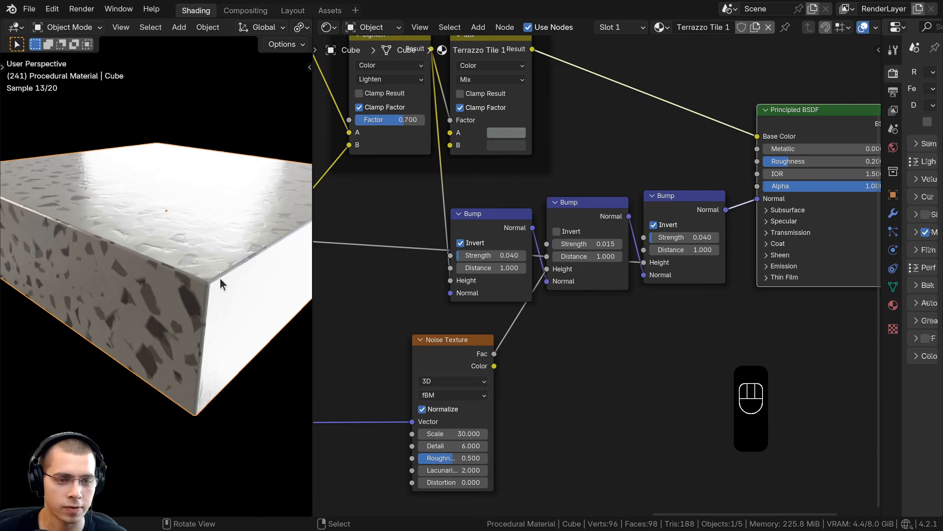
{"action": "key", "text": "KP_0"}
{"action": "middle_click_drag", "start_coordinate": [318, 325], "coordinate": [587, 229]}
{"action": "left_click_drag", "start_coordinate": [457, 337], "coordinate": [490, 337]}
{"action": "right_click", "coordinate": [457, 338]}
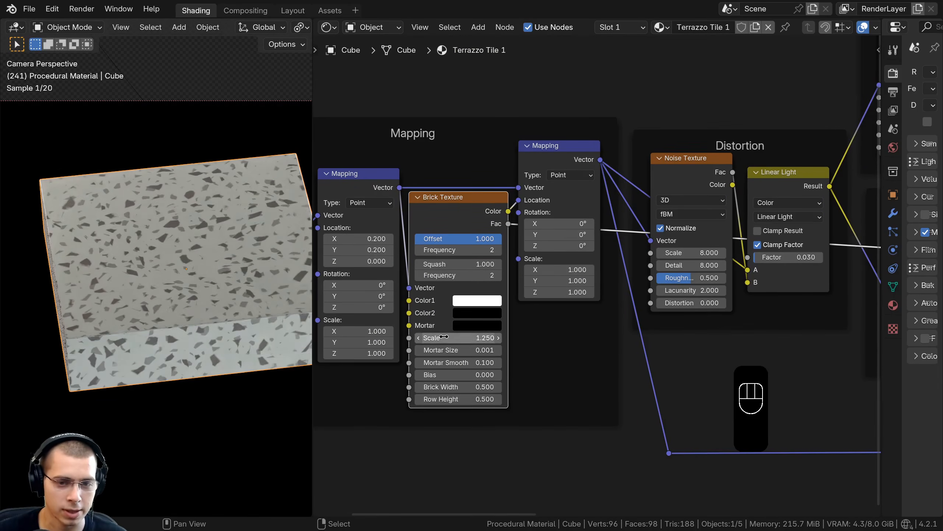
- Set the Strength of the last Bump node before the Principled BSDF to 0.5
{"action": "scroll", "coordinate": [482, 339], "scroll_direction": "down", "scroll_amount": 4}
{"action": "middle_click_drag", "start_coordinate": [605, 342], "coordinate": [507, 342]}
{"action": "scroll", "coordinate": [563, 296], "scroll_direction": "up", "scroll_amount": 5}
{"action": "scroll", "coordinate": [563, 296], "scroll_direction": "up", "scroll_amount": 1}
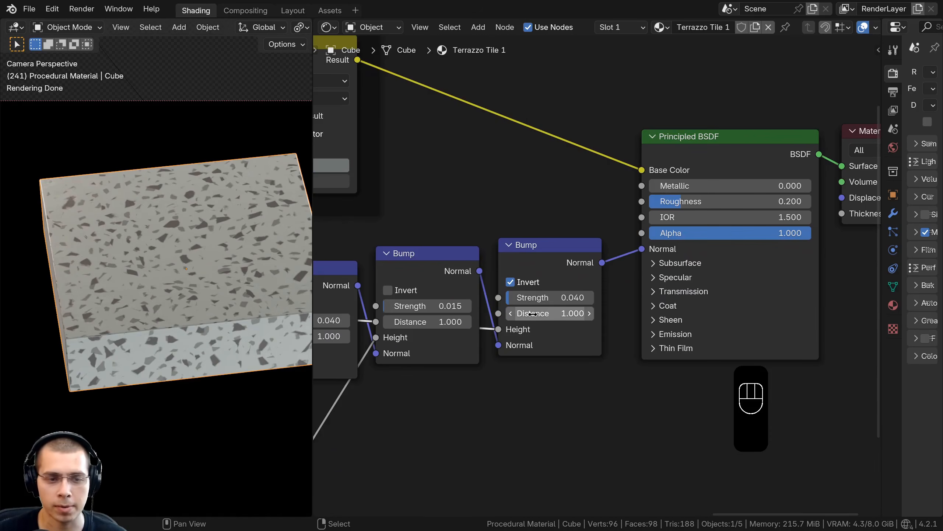
{"action": "left_click", "coordinate": [555, 297]}
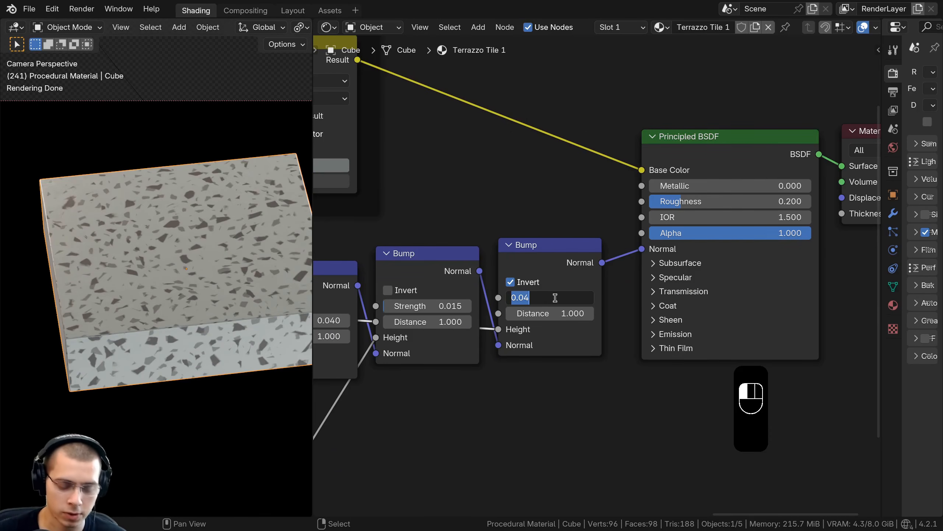
{"action": "type", "text": ".5"}
{"action": "key", "text": "Return"}
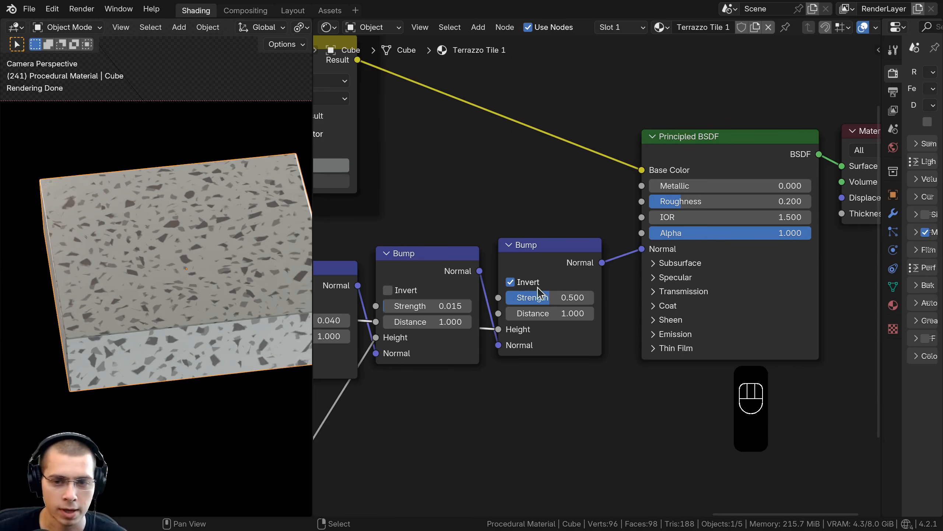
- Try a Brick Texture scale of 1.820, inspecting the tile seams up close, and undo the change
{"action": "scroll", "coordinate": [427, 300], "scroll_direction": "down", "scroll_amount": 11}
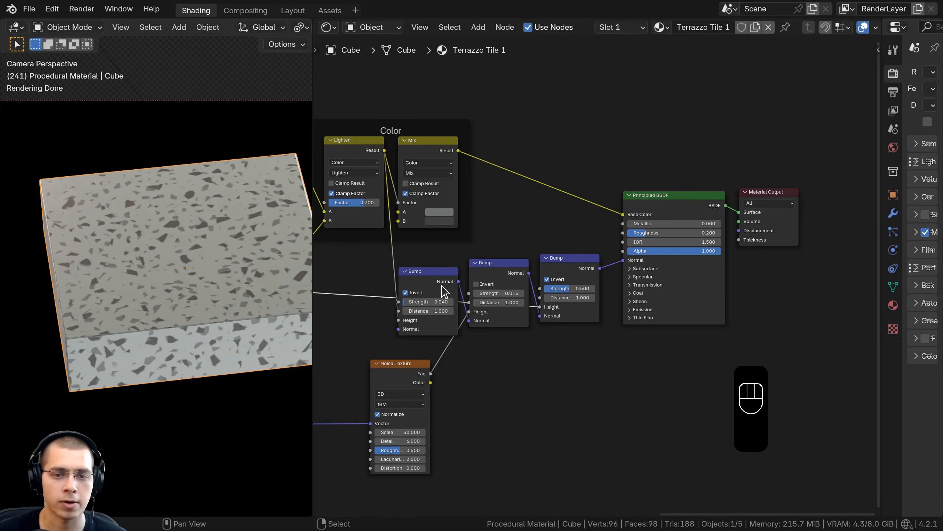
{"action": "middle_click_drag", "start_coordinate": [442, 291], "coordinate": [881, 290]}
{"action": "scroll", "coordinate": [457, 312], "scroll_direction": "up", "scroll_amount": 6}
{"action": "scroll", "coordinate": [457, 311], "scroll_direction": "up", "scroll_amount": 3}
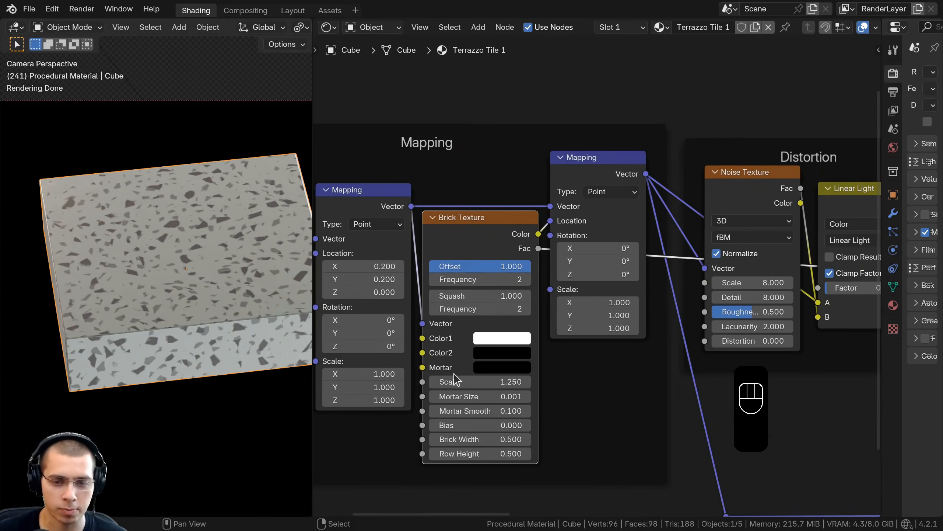
{"action": "left_click_drag", "start_coordinate": [454, 378], "coordinate": [559, 378], "text": "shift"}
{"action": "middle_click_drag", "start_coordinate": [41, 271], "coordinate": [0, 279], "text": "shift"}
{"action": "scroll", "coordinate": [78, 214], "scroll_direction": "up", "scroll_amount": 5}
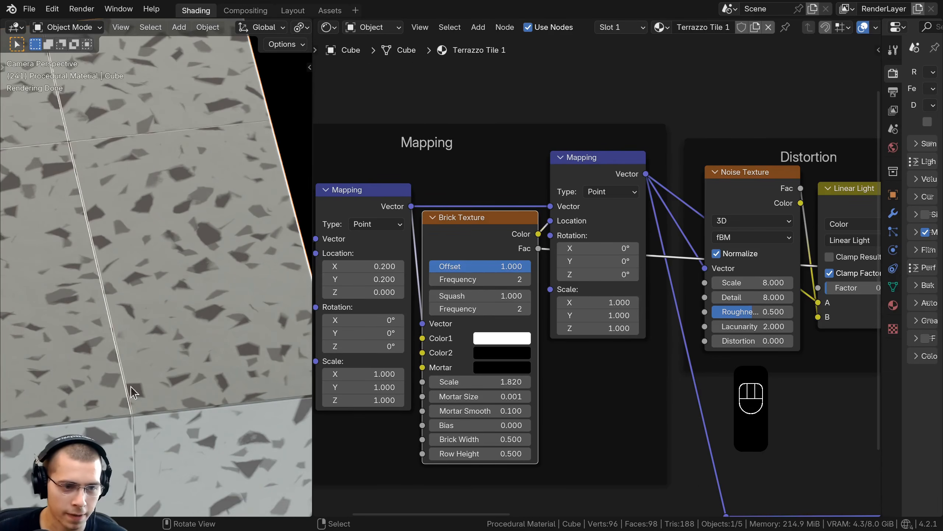
{"action": "scroll", "coordinate": [145, 314], "scroll_direction": "down", "scroll_amount": 5}
{"action": "key", "text": "ctrl+z"}
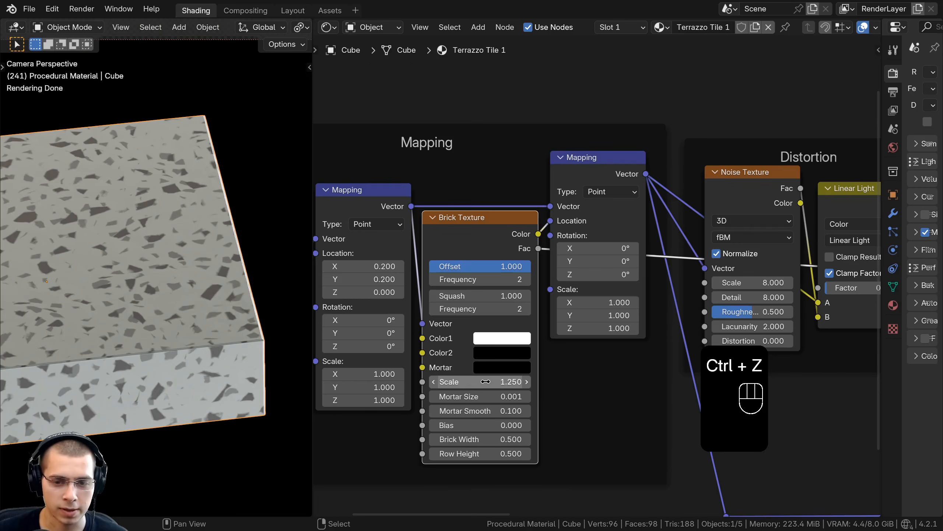
- Combine all nodes except the Material Output into one node group and return to the main material node tree
{"action": "scroll", "coordinate": [517, 277], "scroll_direction": "down", "scroll_amount": 5}
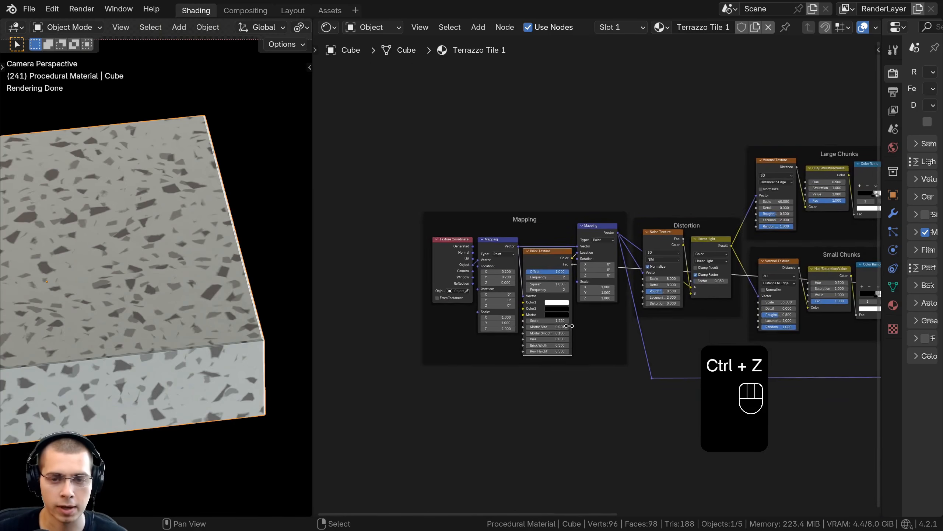
{"action": "key", "text": "a"}
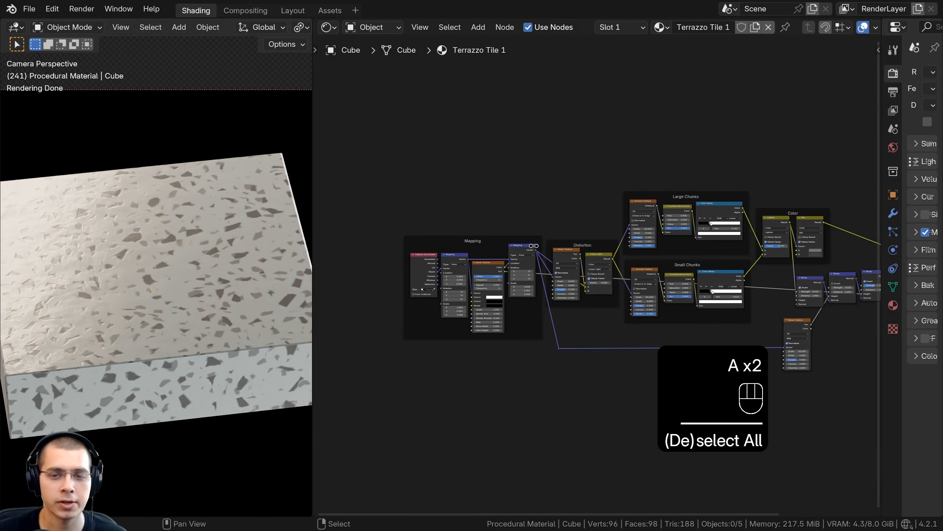
{"action": "middle_click_drag", "start_coordinate": [513, 147], "coordinate": [449, 143]}
{"action": "middle_click_drag", "start_coordinate": [573, 220], "coordinate": [575, 209]}
{"action": "scroll", "coordinate": [574, 209], "scroll_direction": "down", "scroll_amount": 1}
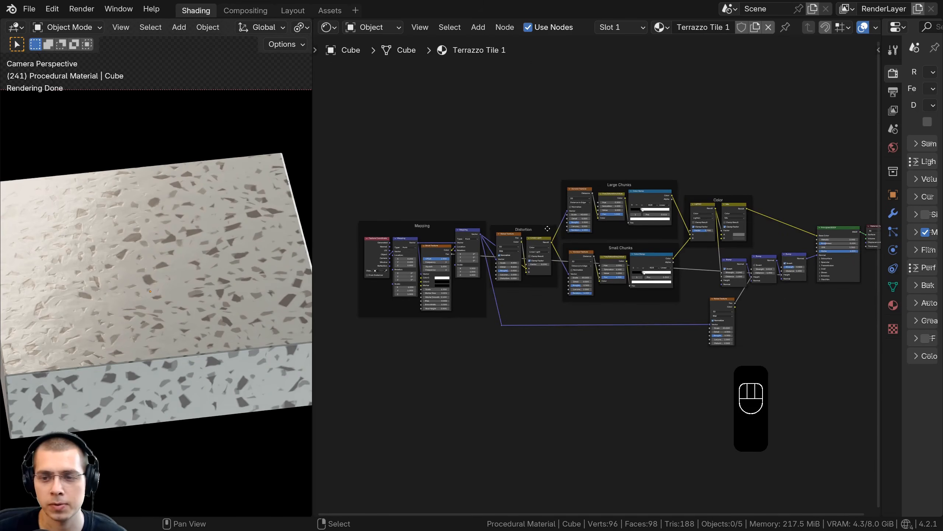
{"action": "left_click_drag", "start_coordinate": [358, 139], "coordinate": [836, 371]}
{"action": "middle_click_drag", "start_coordinate": [800, 289], "coordinate": [782, 289]}
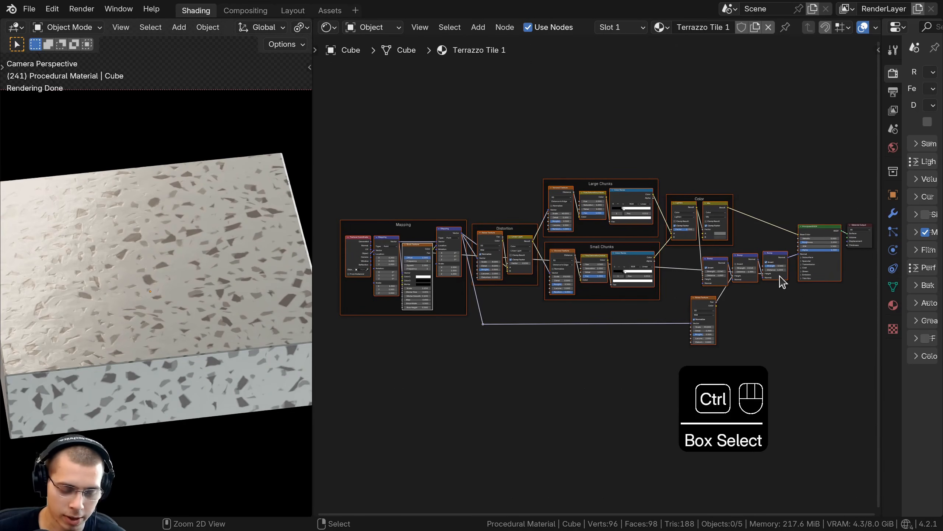
{"action": "key", "text": "ctrl+g"}
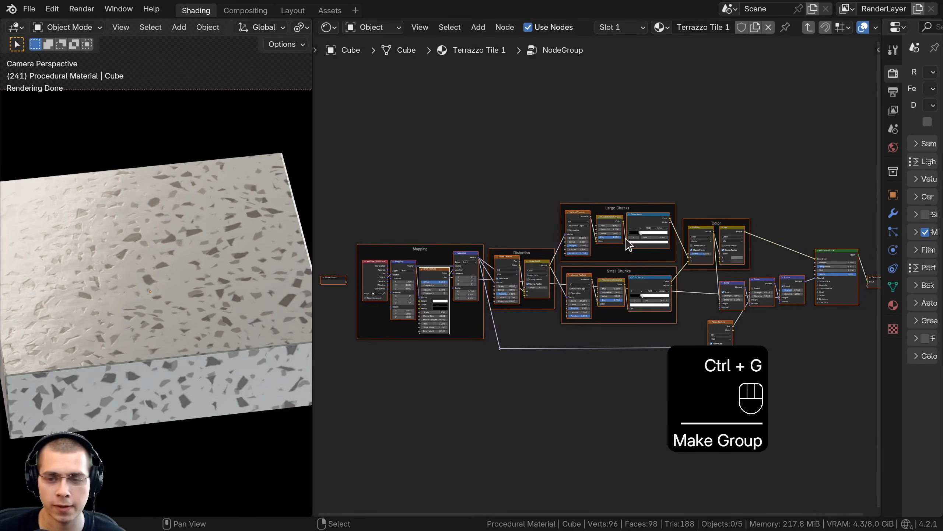
{"action": "key", "text": "Tab"}
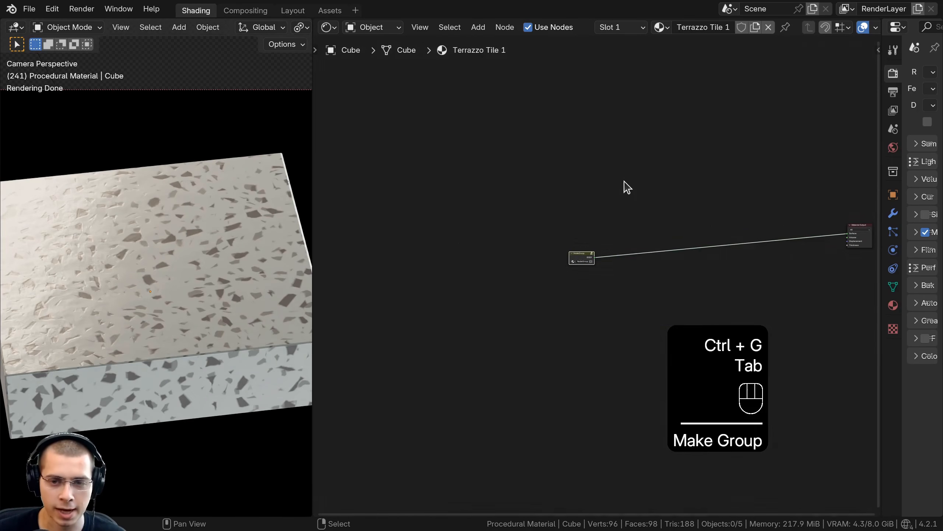
- Place the new node group right beside the Material Output node and widen it
{"action": "middle_click_drag", "start_coordinate": [574, 196], "coordinate": [515, 199]}
{"action": "scroll", "coordinate": [515, 199], "scroll_direction": "up", "scroll_amount": 2}
{"action": "key", "text": "g"}
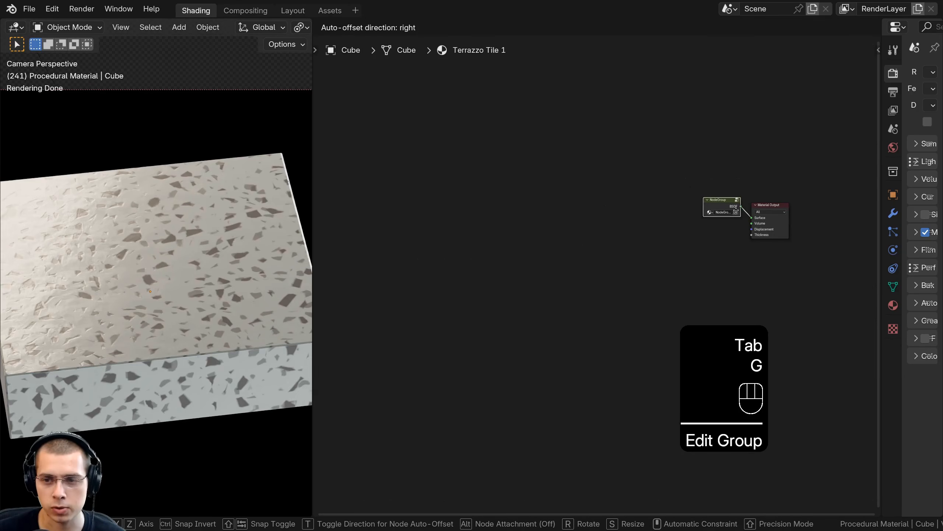
{"action": "left_click", "coordinate": [612, 238]}
{"action": "scroll", "coordinate": [613, 238], "scroll_direction": "up", "scroll_amount": 4}
{"action": "middle_click_drag", "start_coordinate": [613, 239], "coordinate": [496, 237]}
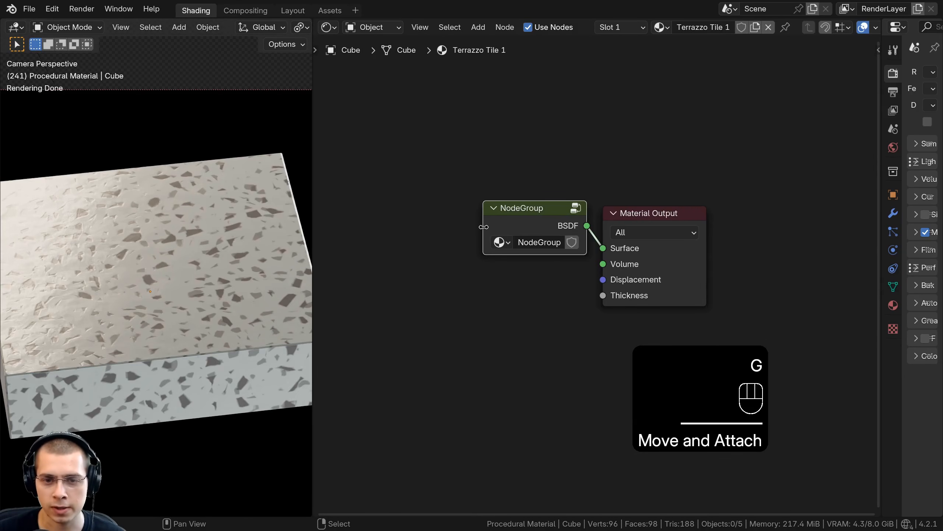
{"action": "left_click_drag", "start_coordinate": [483, 227], "coordinate": [400, 228]}
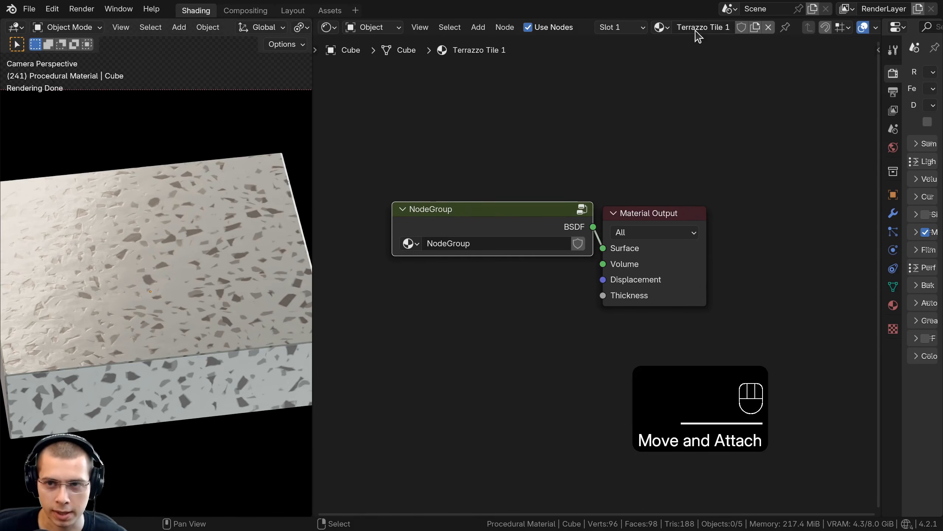
- Rename the node group as Terrazzo Tile 1, reusing the material's name
{"action": "key", "text": "ctrl+c"}
{"action": "double_click", "coordinate": [449, 243]}
{"action": "key", "text": "ctrl+v"}
{"action": "key", "text": "Return"}
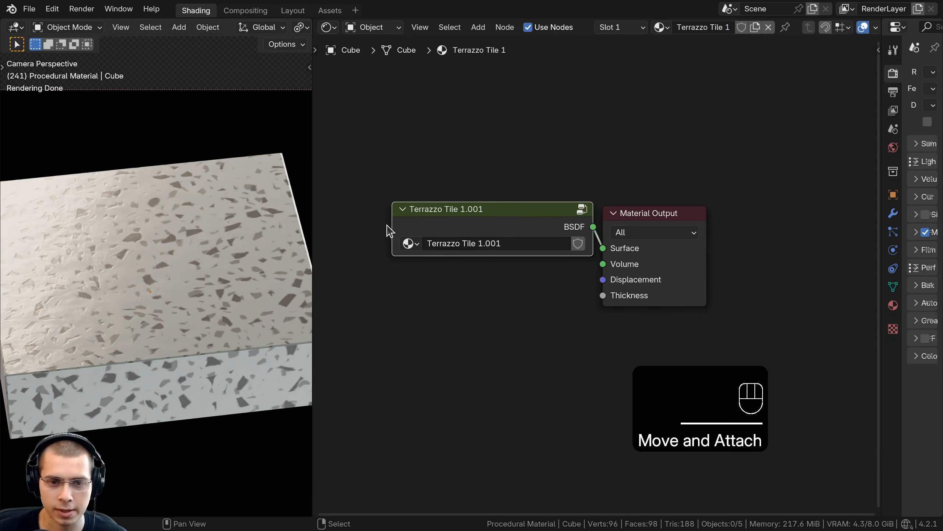
{"action": "left_click", "coordinate": [468, 249]}
- Enter the node group and rename its BSDF output socket as Shader
{"action": "key", "text": "Tab"}
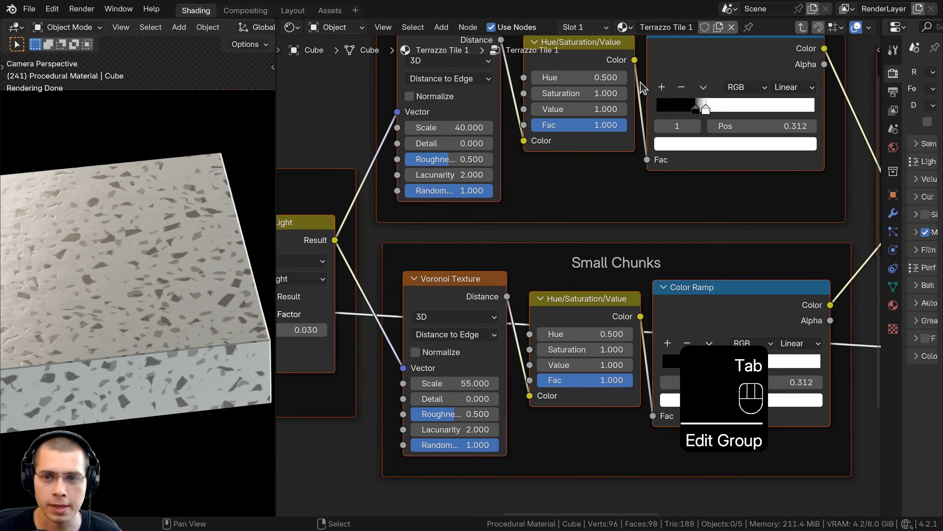
{"action": "key", "text": "n"}
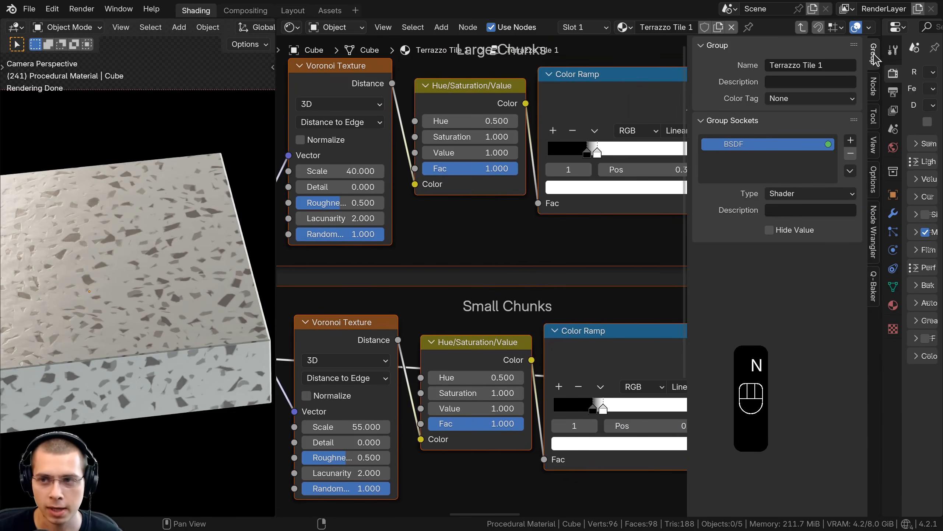
{"action": "double_click", "coordinate": [739, 147]}
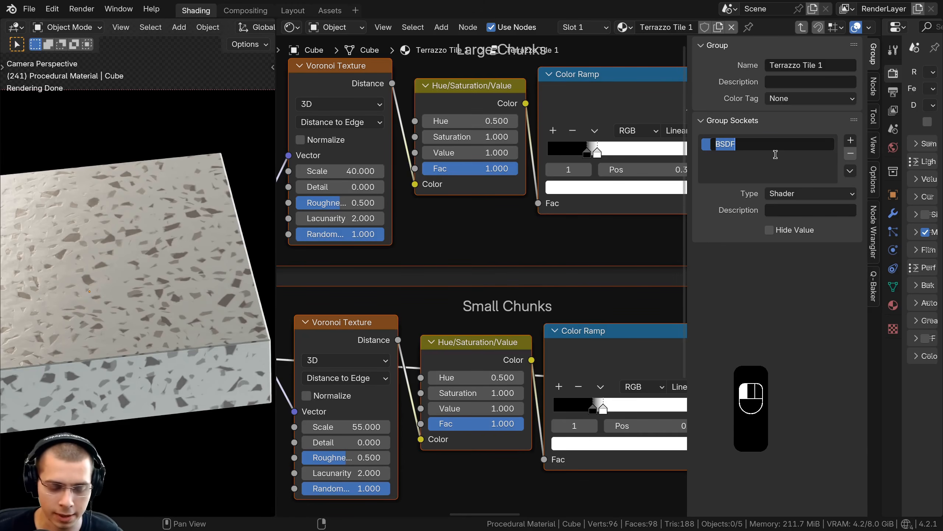
{"action": "type", "text": "Shader"}
{"action": "key", "text": "Return"}
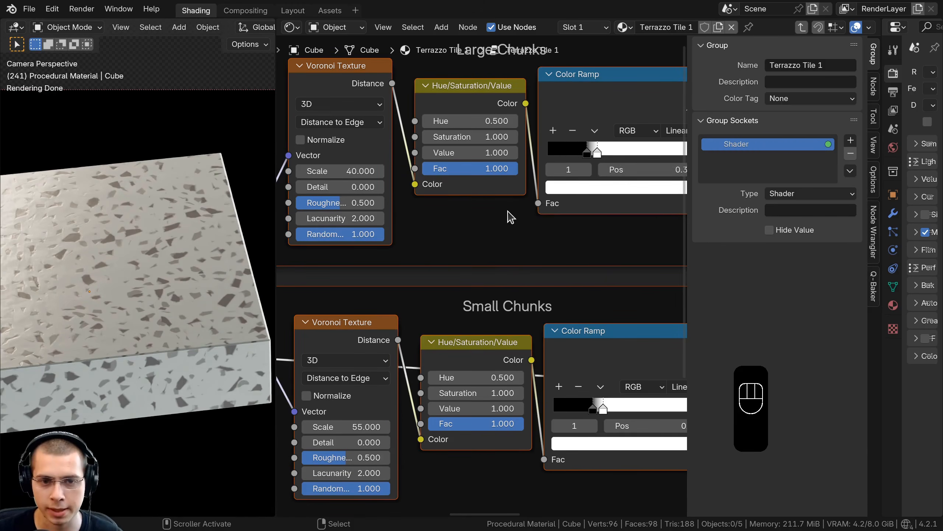
- Expose the first Mapping node's Scale as a group input by linking it to the Group Input node
{"action": "scroll", "coordinate": [511, 217], "scroll_direction": "down", "scroll_amount": 3}
{"action": "middle_click_drag", "start_coordinate": [347, 274], "coordinate": [617, 243]}
{"action": "left_click", "coordinate": [451, 273]}
{"action": "scroll", "coordinate": [459, 280], "scroll_direction": "up", "scroll_amount": 2}
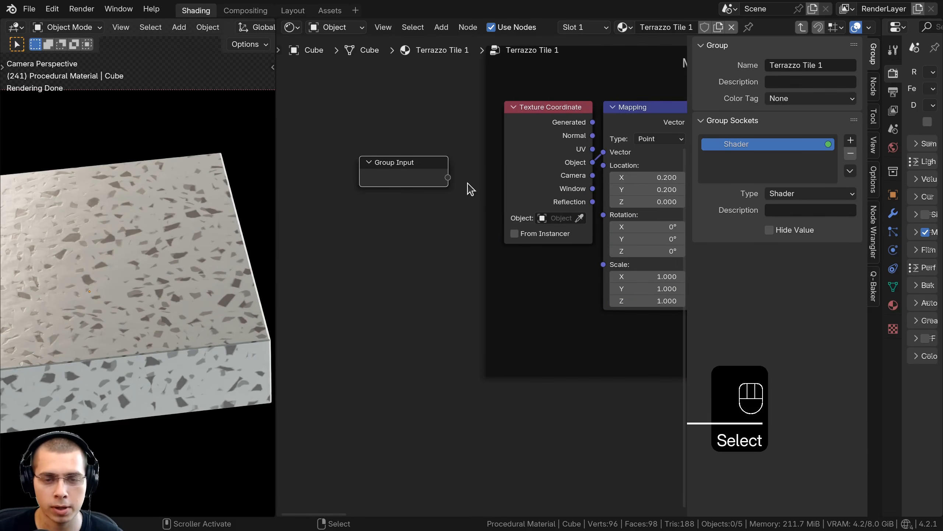
{"action": "key", "text": "Tab"}
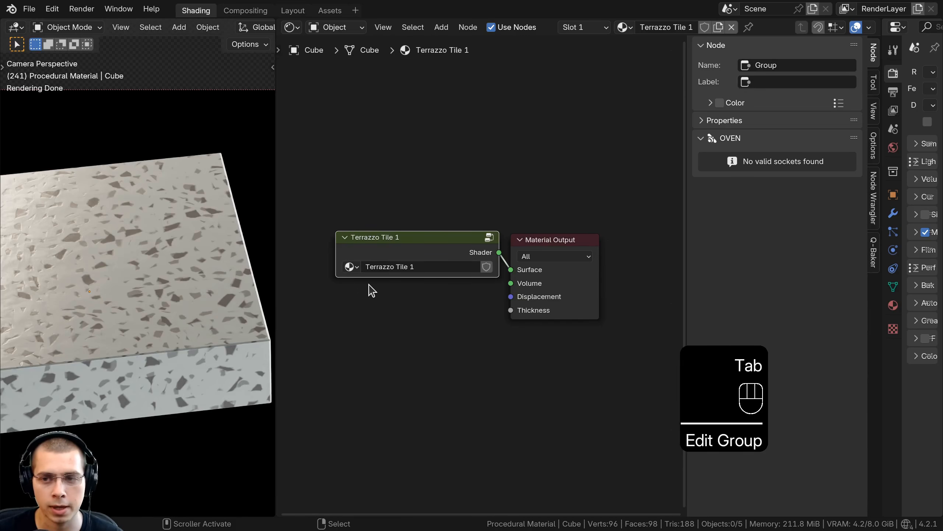
{"action": "key", "text": "Tab"}
{"action": "left_click", "coordinate": [552, 119]}
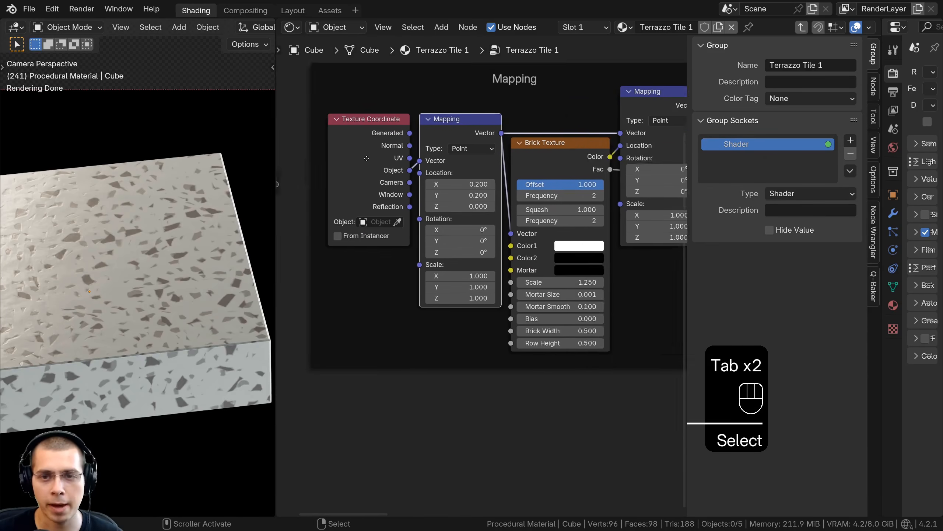
{"action": "middle_click_drag", "start_coordinate": [396, 202], "coordinate": [469, 203]}
{"action": "scroll", "coordinate": [468, 203], "scroll_direction": "up", "scroll_amount": 1}
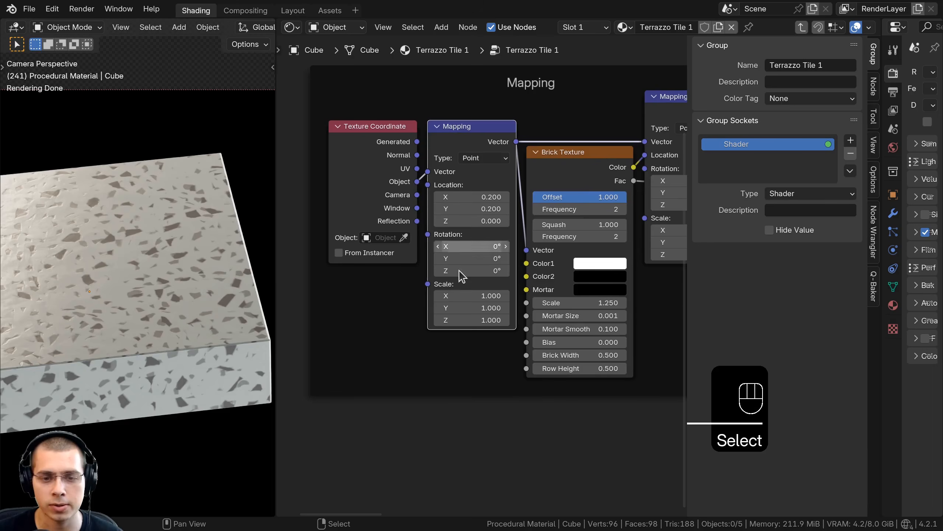
{"action": "middle_click_drag", "start_coordinate": [477, 302], "coordinate": [522, 310]}
{"action": "left_click_drag", "start_coordinate": [501, 288], "coordinate": [346, 209]}
{"action": "left_click", "coordinate": [364, 223]}
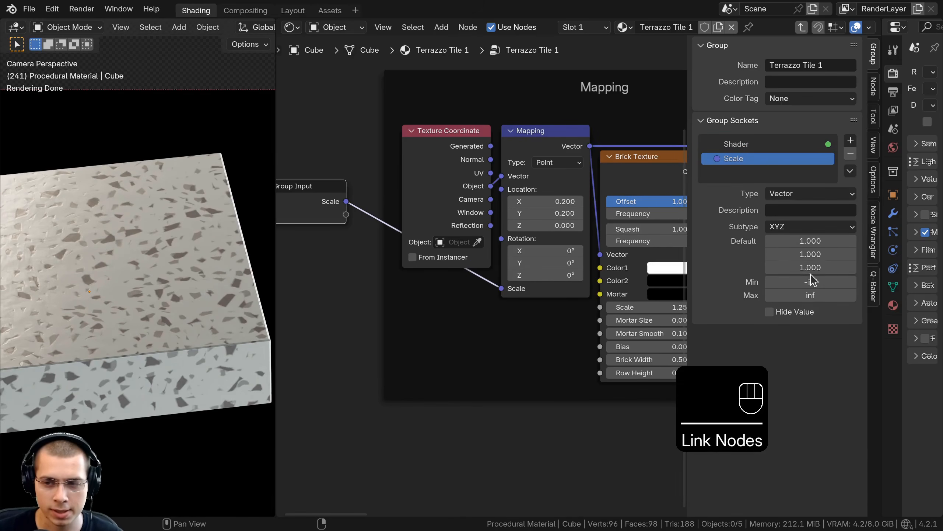
- Change the type of the group's Scale input socket to Float
{"action": "key", "text": "Tab"}
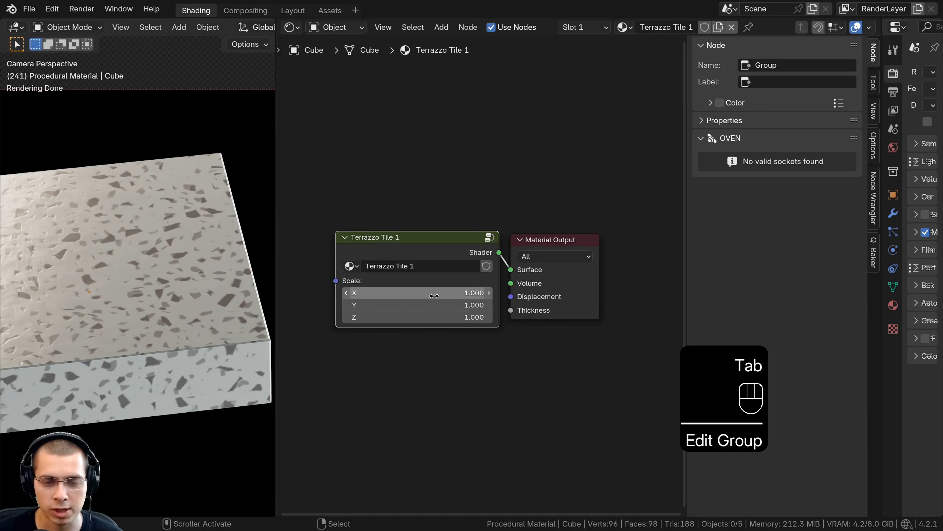
{"action": "key", "text": "Tab"}
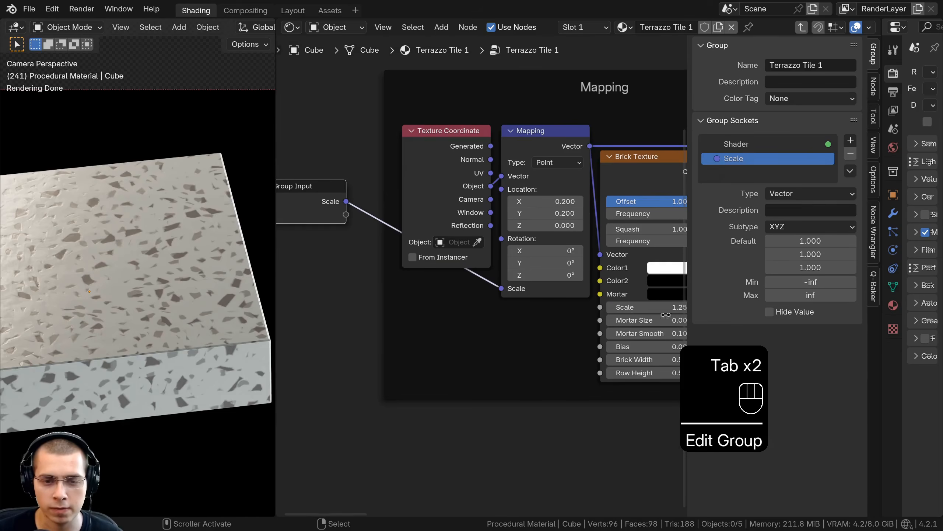
{"action": "left_click", "coordinate": [792, 193]}
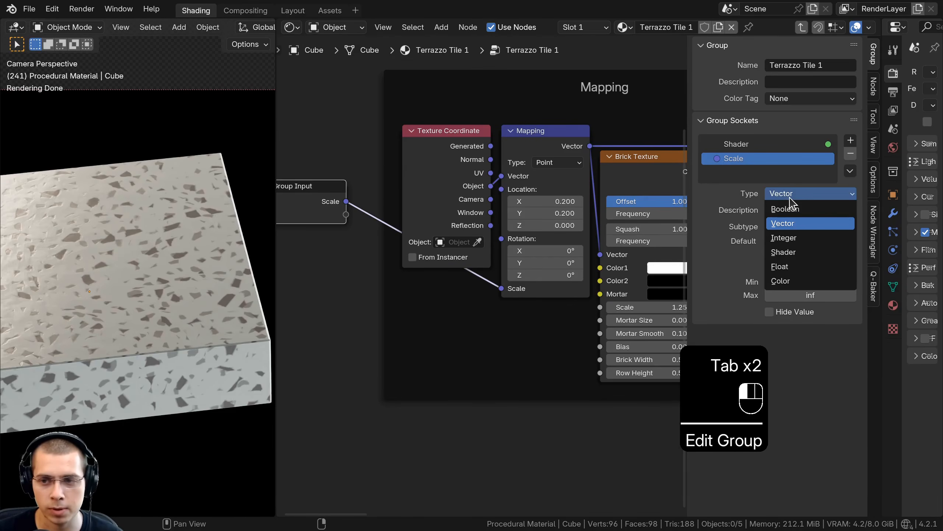
{"action": "left_click", "coordinate": [782, 266]}
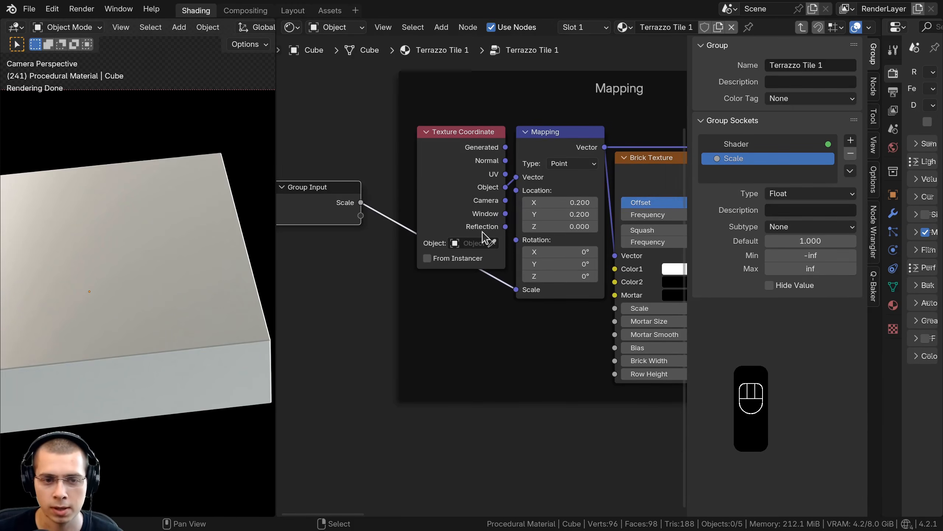
- Return to the main material node tree and set the Terrazzo Tile 1 group's Scale to 1
{"action": "key", "text": "Tab"}
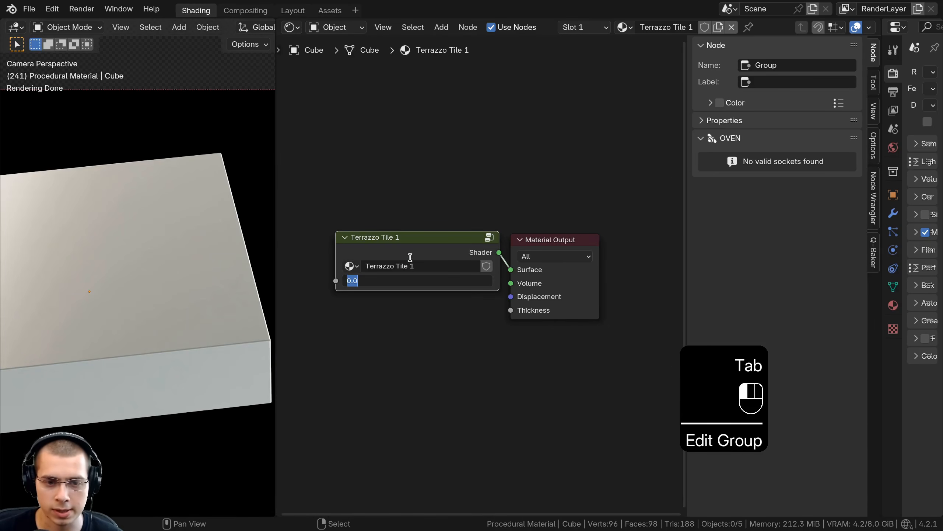
{"action": "key", "text": "Return"}
{"action": "left_click", "coordinate": [426, 251]}
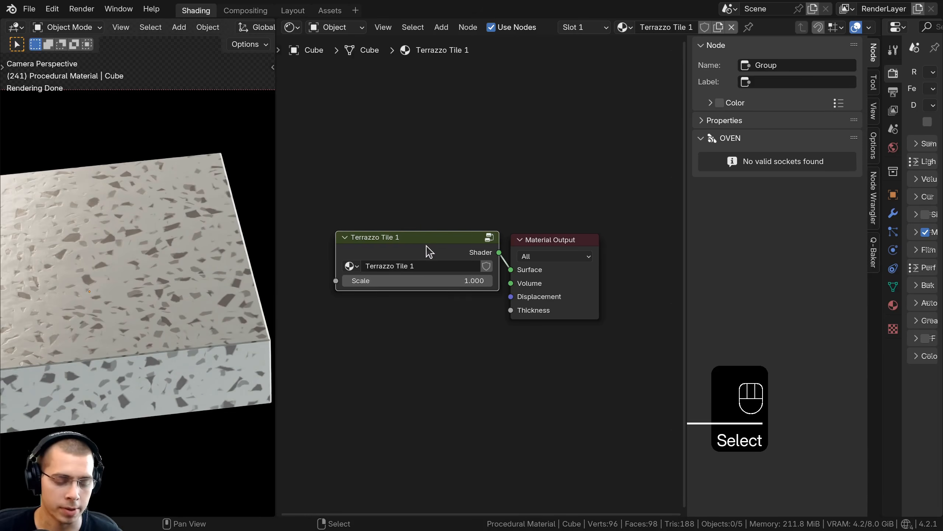
- Enter the Terrazzo Tile 1 node group and expose the Brick Texture's Scale as a group input
{"action": "key", "text": "Tab"}
{"action": "scroll", "coordinate": [428, 248], "scroll_direction": "down", "scroll_amount": 4}
{"action": "left_click_drag", "start_coordinate": [393, 229], "coordinate": [393, 237]}
{"action": "scroll", "coordinate": [406, 250], "scroll_direction": "up", "scroll_amount": 2}
{"action": "mouse_move", "coordinate": [411, 259]}
{"action": "middle_mouse_down"}
{"action": "mouse_move", "coordinate": [423, 259]}
{"action": "mouse_move", "coordinate": [407, 268]}
{"action": "middle_mouse_up"}
{"action": "scroll", "coordinate": [186, 251], "scroll_direction": "down", "scroll_amount": 1}
{"action": "middle_click_drag", "start_coordinate": [633, 323], "coordinate": [615, 316]}
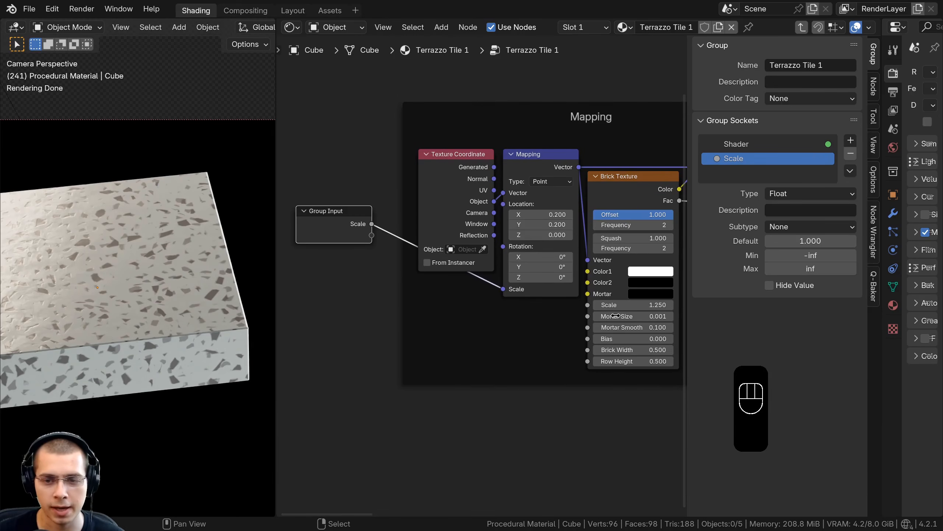
{"action": "left_click", "coordinate": [626, 195]}
{"action": "left_click_drag", "start_coordinate": [588, 305], "coordinate": [376, 239]}
- Rename the Brick Texture's scale socket in the group inputs as Tiles Scale
{"action": "left_click", "coordinate": [743, 175]}
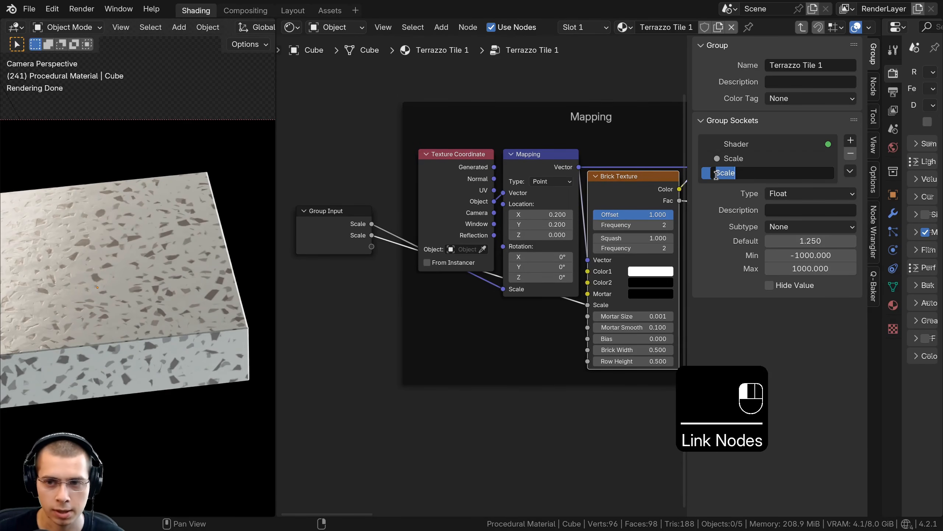
{"action": "type", "text": "Tiles"}
{"action": "key", "text": "Return"}
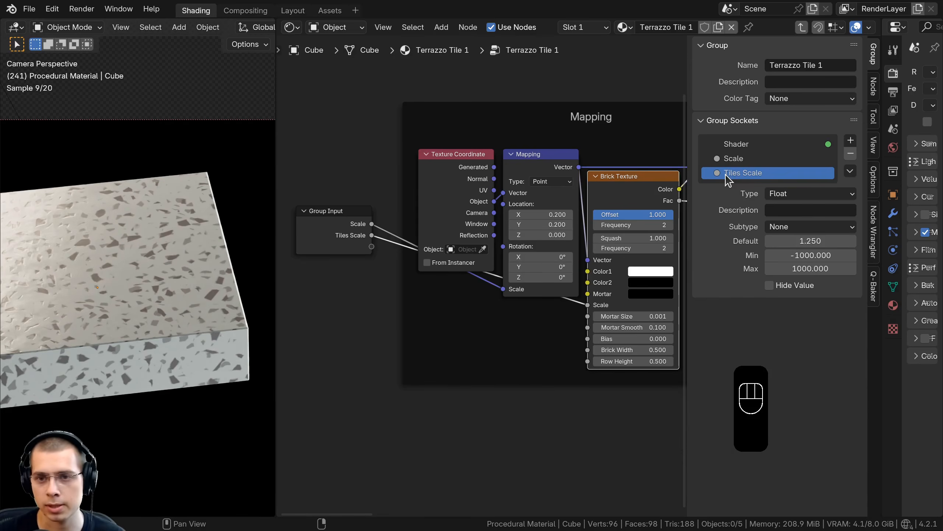
- Move the Group Input node beside the Voronoi Texture in the Large Chunks frame
{"action": "scroll", "coordinate": [349, 257], "scroll_direction": "down", "scroll_amount": 3}
{"action": "left_click", "coordinate": [366, 249]}
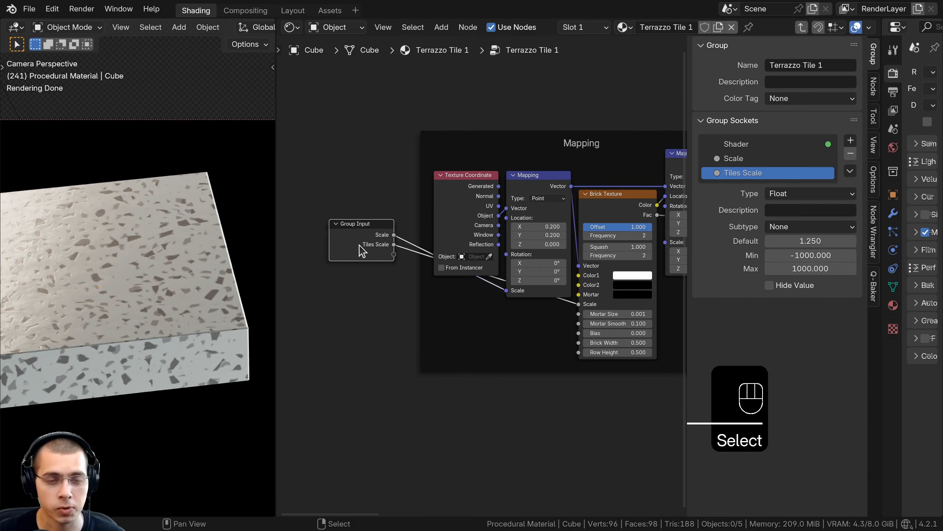
{"action": "middle_click_drag", "start_coordinate": [383, 251], "coordinate": [281, 352]}
{"action": "key", "text": "g"}
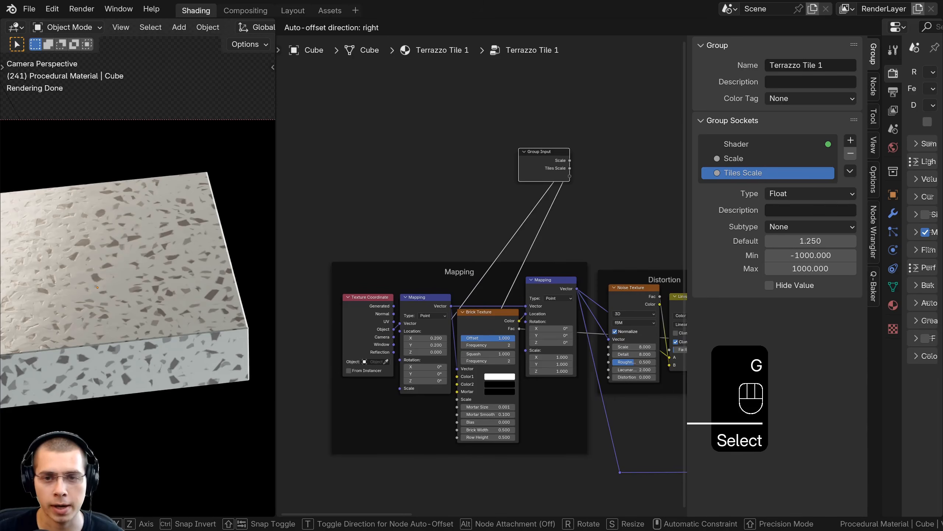
{"action": "left_click", "coordinate": [642, 195]}
{"action": "scroll", "coordinate": [516, 200], "scroll_direction": "down", "scroll_amount": 3}
{"action": "middle_click_drag", "start_coordinate": [516, 201], "coordinate": [443, 199]}
{"action": "key", "text": "g"}
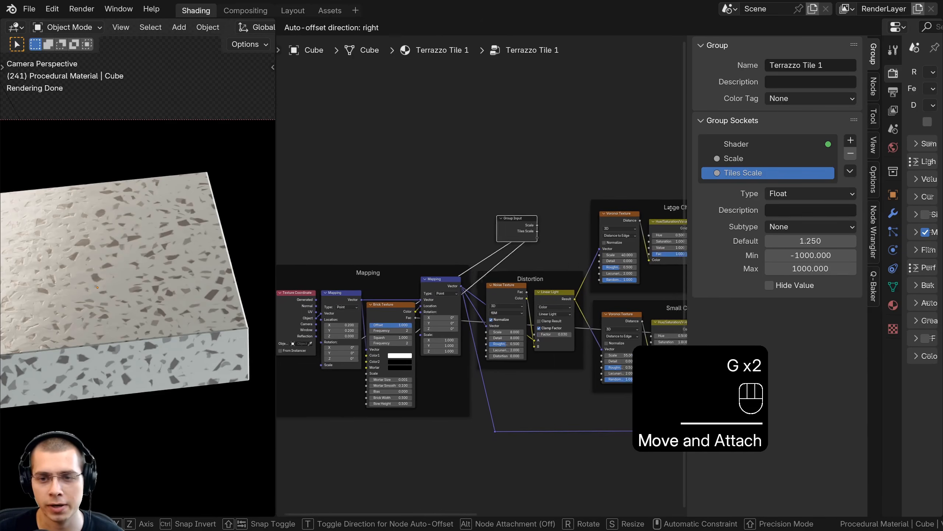
{"action": "left_click", "coordinate": [614, 209]}
{"action": "scroll", "coordinate": [554, 283], "scroll_direction": "up", "scroll_amount": 4}
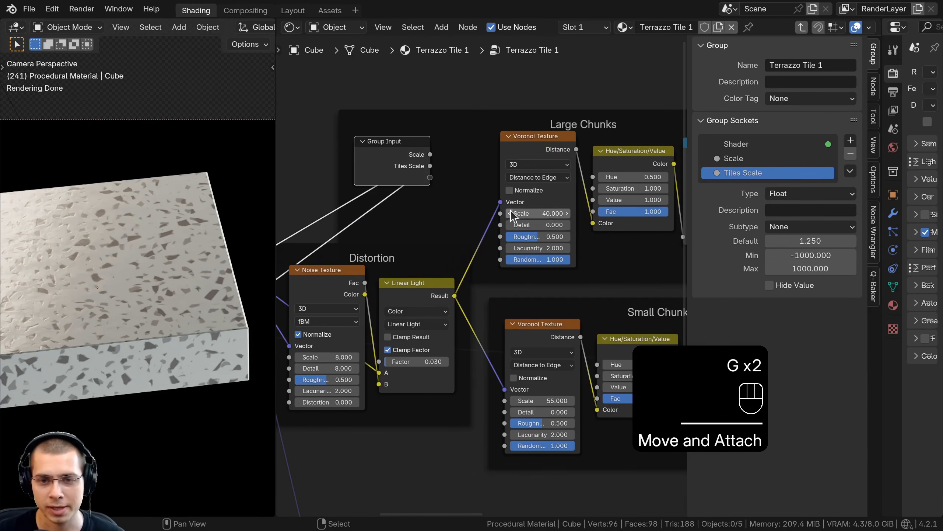
- Expose both chunk Voronoi Textures' Scale values as group inputs named Large Chunks Scale and Small Chunks Scale
{"action": "left_click_drag", "start_coordinate": [501, 214], "coordinate": [431, 179]}
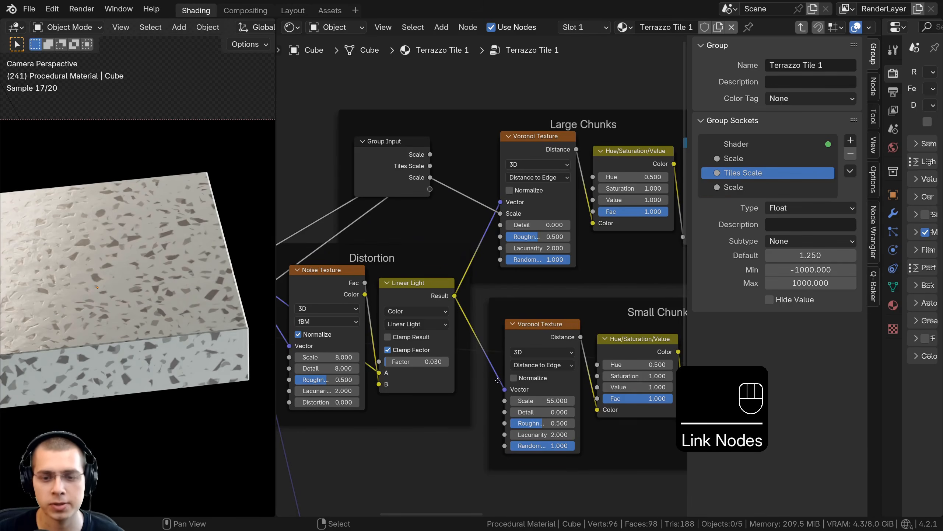
{"action": "left_click_drag", "start_coordinate": [505, 401], "coordinate": [433, 201]}
{"action": "double_click", "coordinate": [735, 187]}
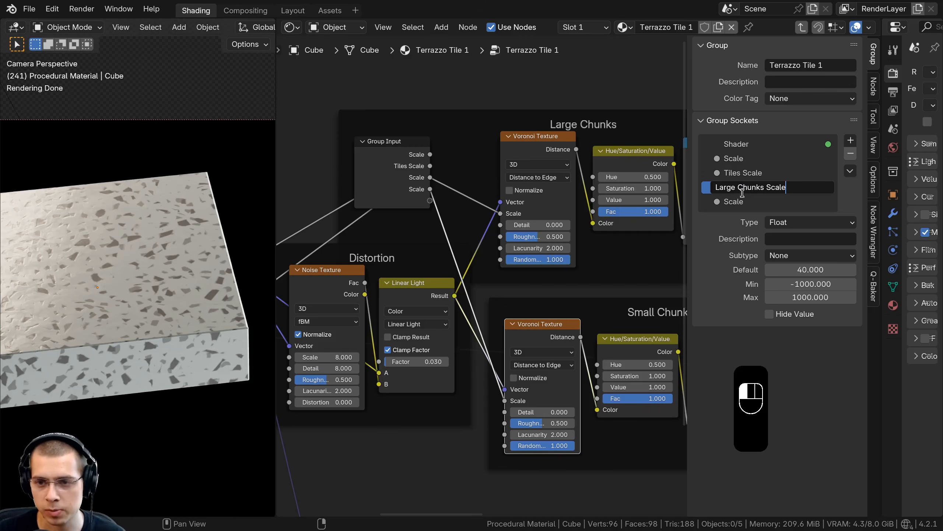
{"action": "double_click", "coordinate": [737, 202]}
{"action": "type", "text": "Large Chunks Scale"}
{"action": "left_click_drag", "start_coordinate": [738, 202], "coordinate": [697, 200]}
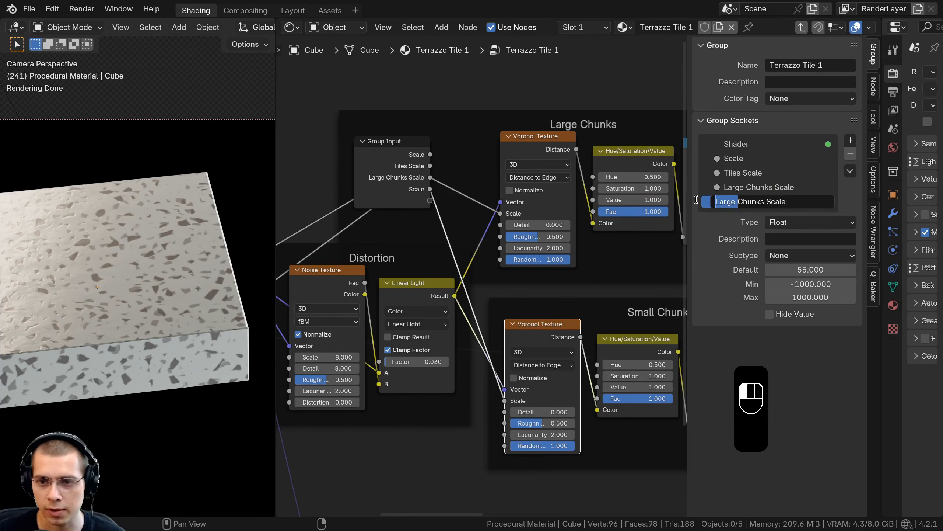
{"action": "type", "text": "Small"}
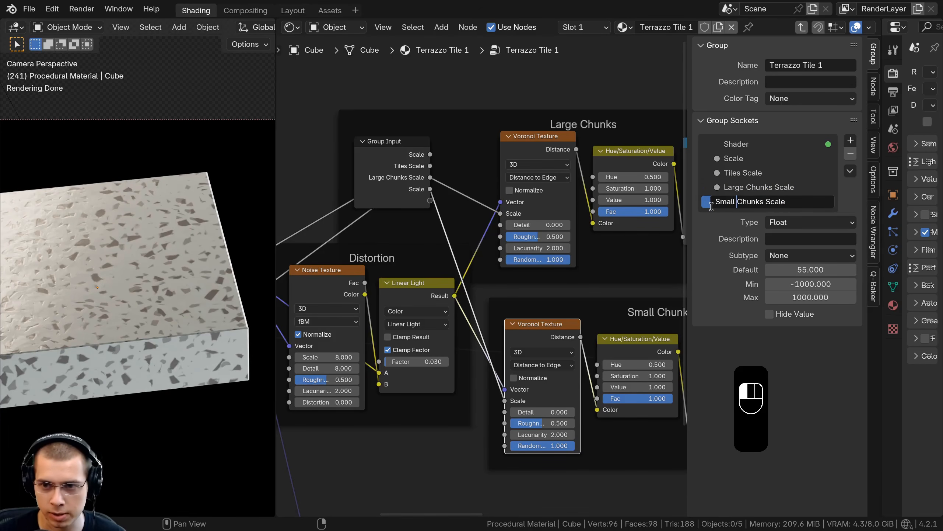
- Expose the Value of the Hue/Saturation/Value nodes in the Large Chunks and Small Chunks frames as group inputs
{"action": "scroll", "coordinate": [495, 270], "scroll_direction": "down", "scroll_amount": 4}
{"action": "middle_click_drag", "start_coordinate": [419, 234], "coordinate": [453, 240]}
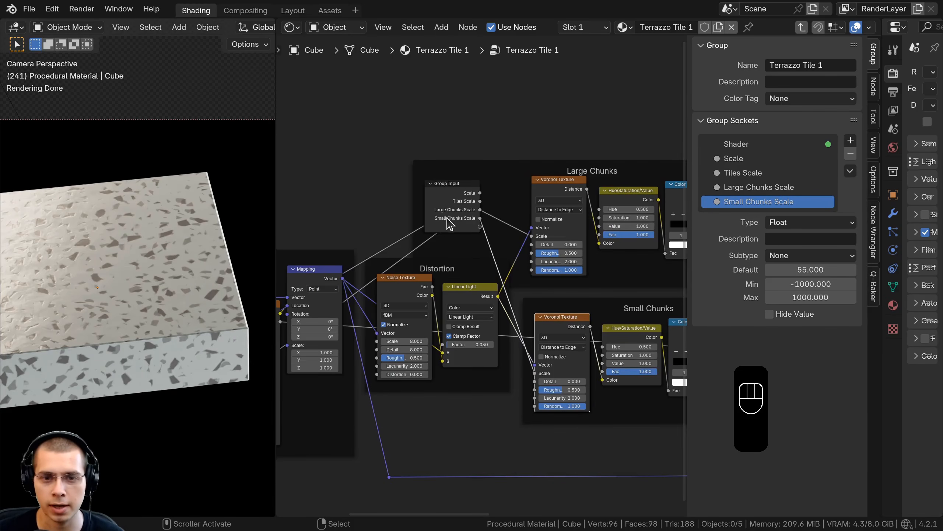
{"action": "left_click_drag", "start_coordinate": [449, 223], "coordinate": [488, 222]}
{"action": "left_click", "coordinate": [628, 286]}
{"action": "middle_click_drag", "start_coordinate": [628, 287], "coordinate": [568, 286]}
{"action": "scroll", "coordinate": [568, 284], "scroll_direction": "up", "scroll_amount": 4}
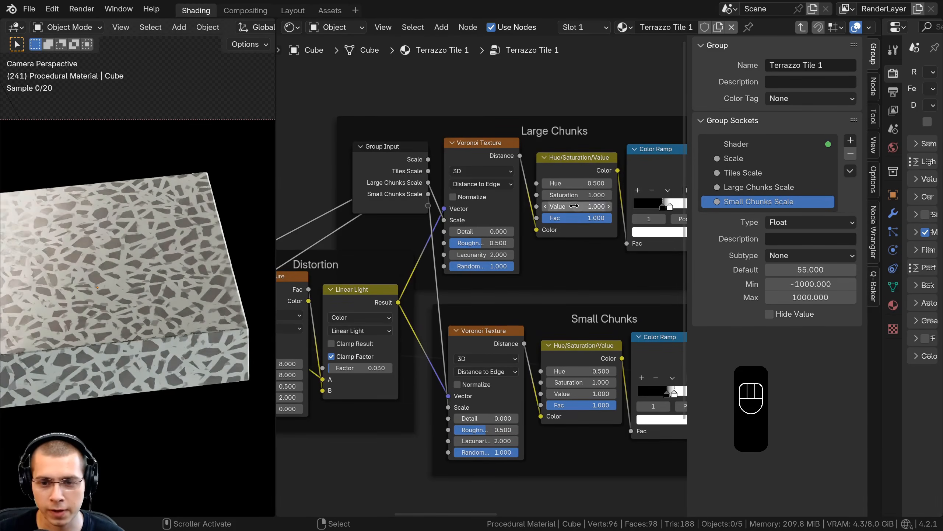
{"action": "mouse_move", "coordinate": [581, 394]}
{"action": "left_mouse_down"}
{"action": "mouse_move", "coordinate": [595, 393]}
{"action": "mouse_move", "coordinate": [581, 394]}
{"action": "left_mouse_up"}
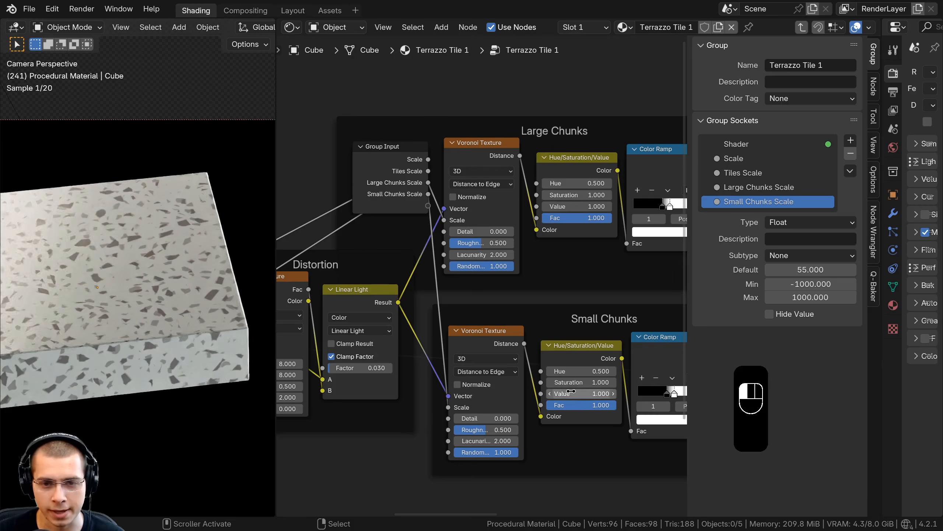
{"action": "left_click_drag", "start_coordinate": [536, 207], "coordinate": [429, 206]}
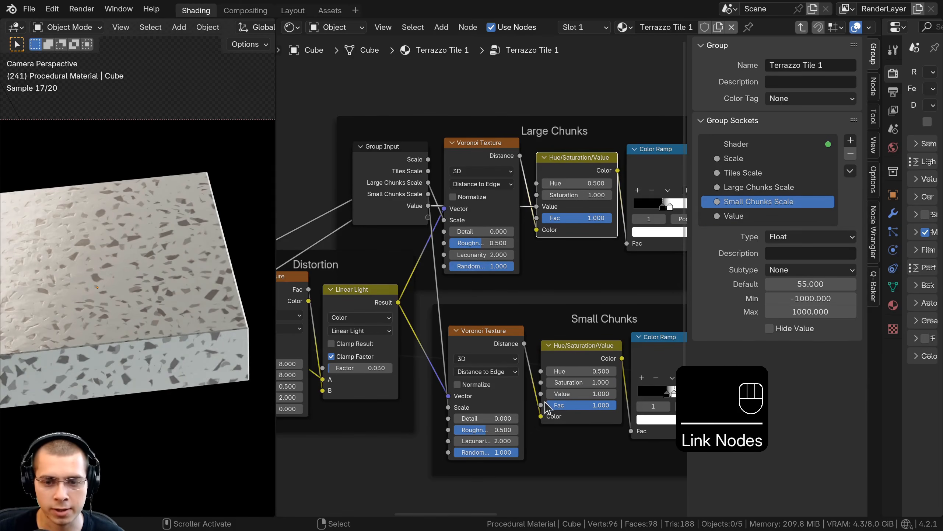
{"action": "left_click_drag", "start_coordinate": [541, 394], "coordinate": [427, 217]}
{"action": "left_click_drag", "start_coordinate": [411, 215], "coordinate": [407, 211]}
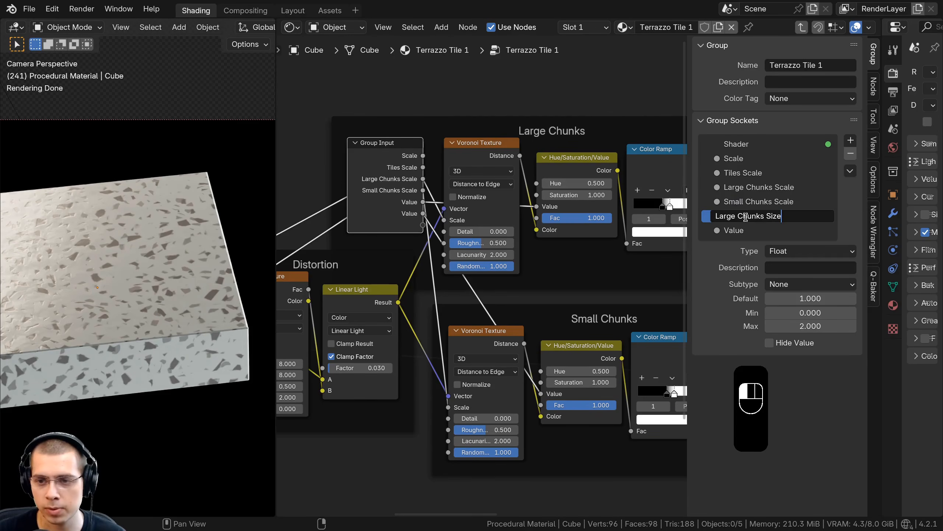
- Name the two Value group inputs Large Chunks Size and Small Chunks Size
{"action": "key", "text": "Return"}
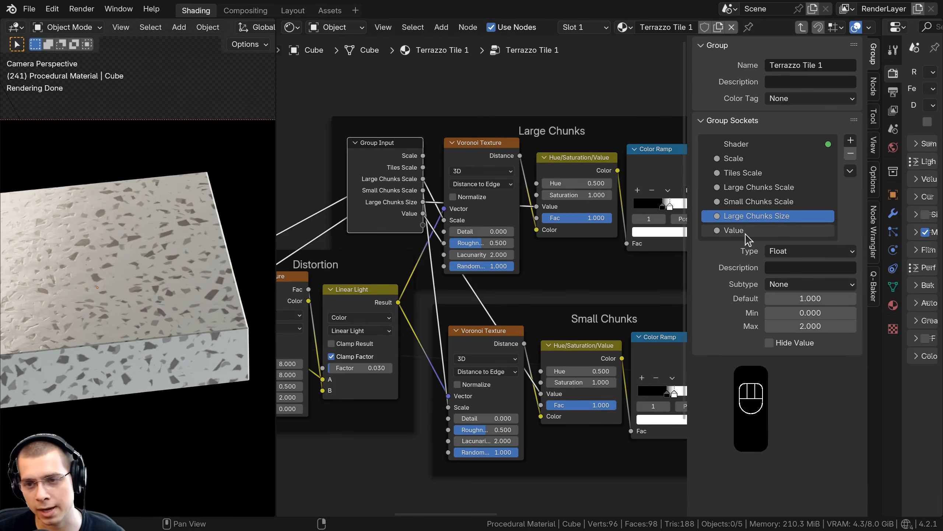
{"action": "double_click", "coordinate": [746, 233]}
{"action": "type", "text": "Large Chunks Size"}
{"action": "type", "text": "Sm"}
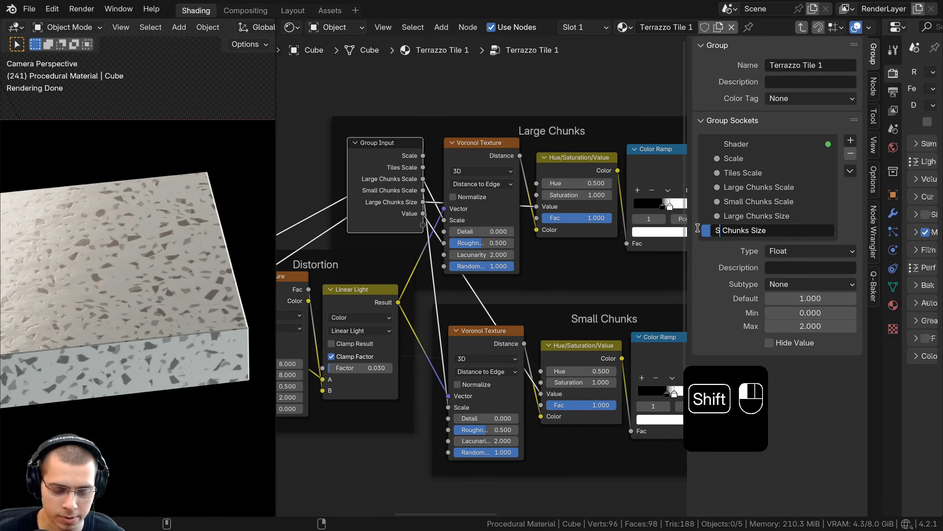
{"action": "type", "text": "all"}
{"action": "left_click", "coordinate": [698, 227]}
- Try out the group's chunk scale and chunk size inputs from the main node tree, and re-enter the group
{"action": "key", "text": "Tab"}
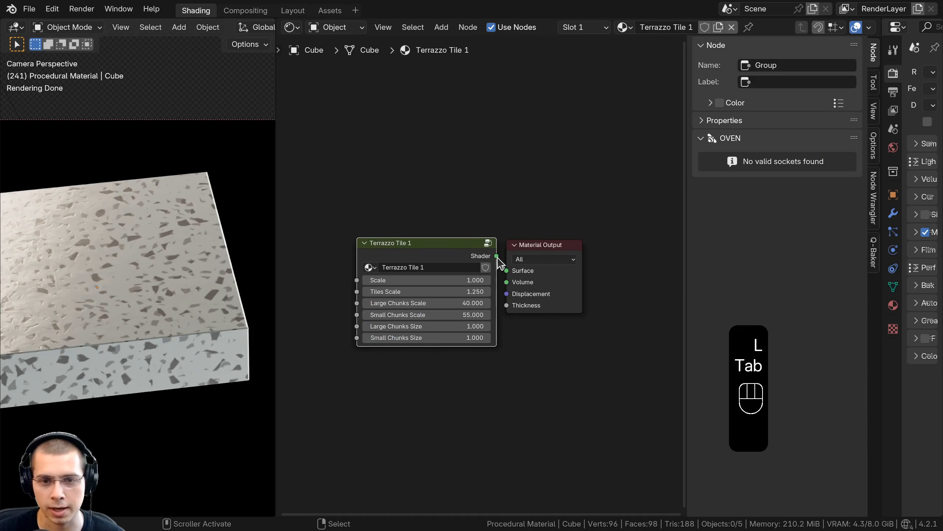
{"action": "mouse_move", "coordinate": [485, 230]}
{"action": "left_mouse_down"}
{"action": "mouse_move", "coordinate": [521, 231]}
{"action": "mouse_move", "coordinate": [486, 231]}
{"action": "left_mouse_up"}
{"action": "middle_click_drag", "start_coordinate": [149, 200], "coordinate": [189, 201], "text": "shift"}
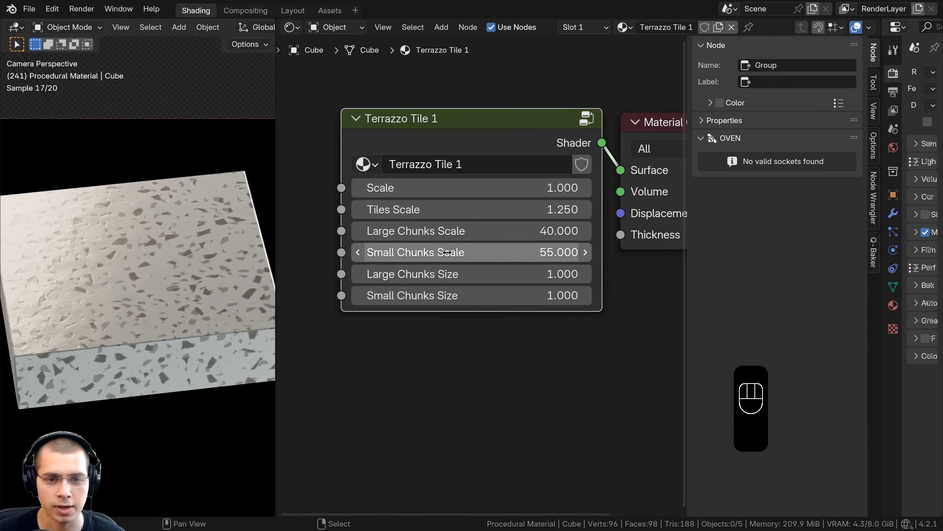
{"action": "mouse_move", "coordinate": [483, 252]}
{"action": "left_mouse_down"}
{"action": "mouse_move", "coordinate": [532, 252]}
{"action": "mouse_move", "coordinate": [470, 253]}
{"action": "mouse_move", "coordinate": [483, 252]}
{"action": "left_mouse_up"}
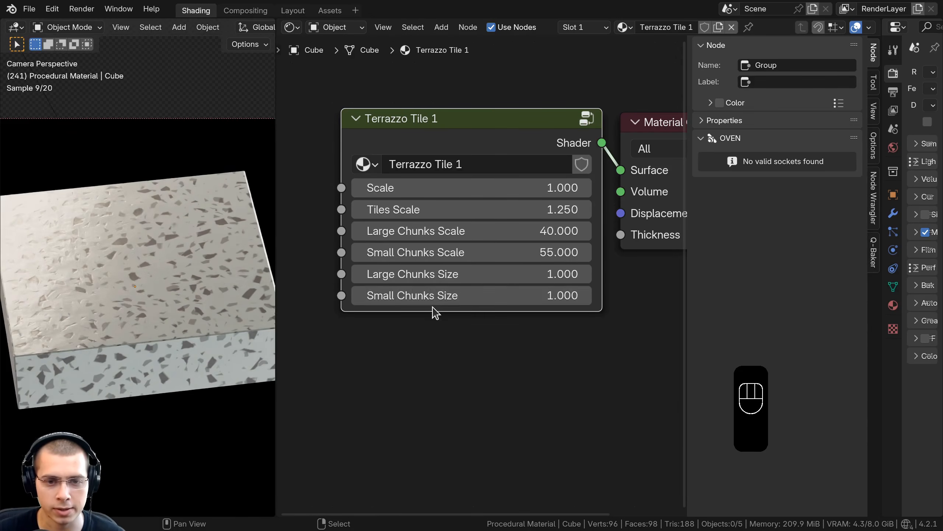
{"action": "left_click_drag", "start_coordinate": [437, 276], "coordinate": [440, 299]}
{"action": "right_click", "coordinate": [437, 278]}
{"action": "right_click", "coordinate": [440, 298]}
{"action": "left_click", "coordinate": [461, 132]}
{"action": "key", "text": "Tab"}
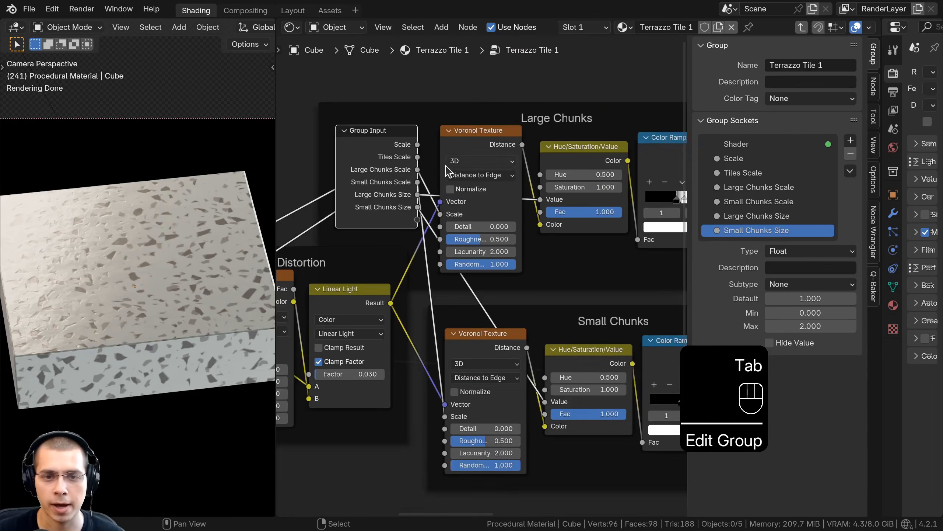
- Detach the Group Input node from the Large Chunks frame and move it above the Color frame
{"action": "left_click_drag", "start_coordinate": [446, 179], "coordinate": [440, 184]}
{"action": "key", "text": "g"}
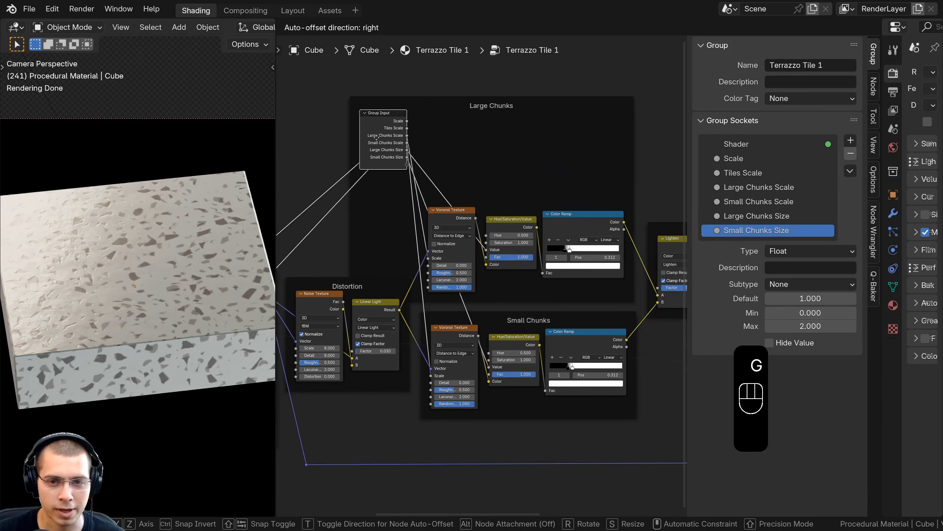
{"action": "left_click", "coordinate": [396, 152]}
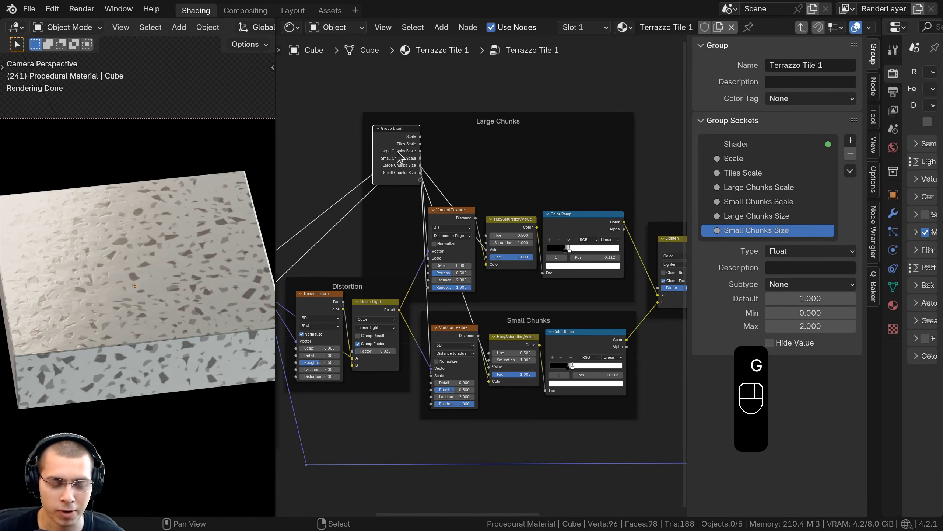
{"action": "key", "text": "alt+p"}
{"action": "key", "text": "g"}
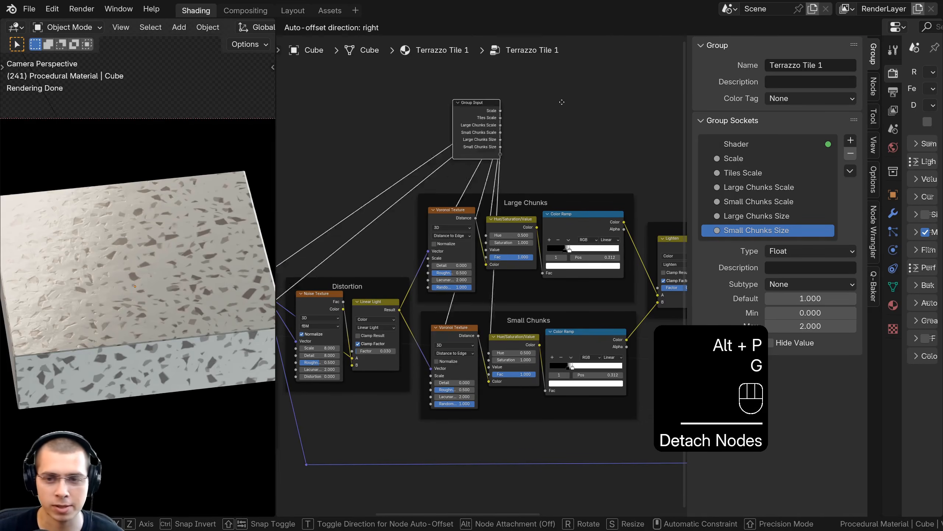
{"action": "key", "text": "g"}
{"action": "left_click", "coordinate": [481, 230]}
{"action": "scroll", "coordinate": [475, 277], "scroll_direction": "up", "scroll_amount": 4}
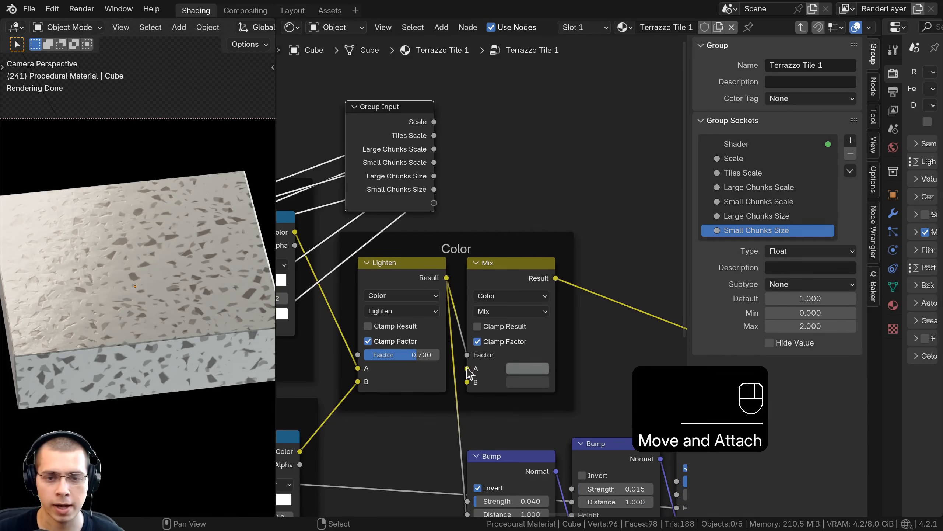
- Expose the Mix node's A and B colors as group inputs named Color 1 and Color 2
{"action": "left_click_drag", "start_coordinate": [468, 368], "coordinate": [434, 203]}
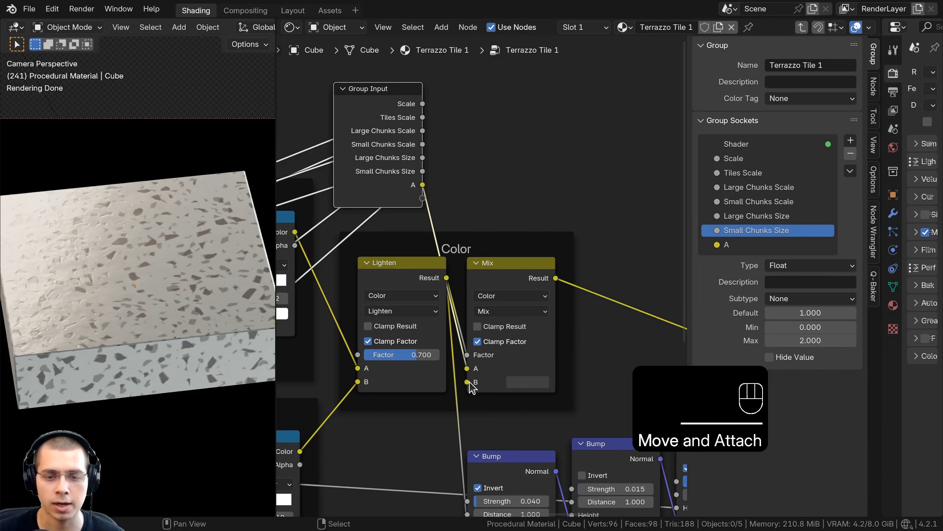
{"action": "left_click_drag", "start_coordinate": [467, 382], "coordinate": [422, 198]}
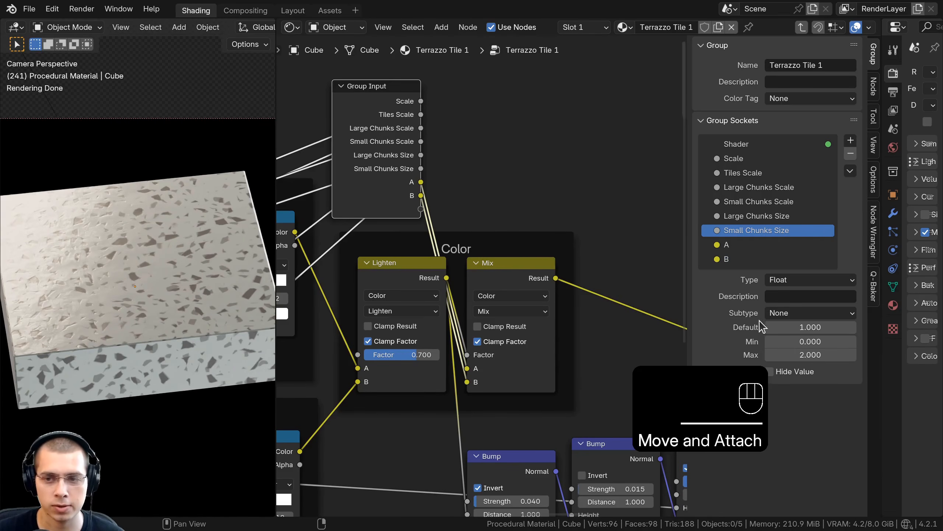
{"action": "double_click", "coordinate": [743, 247]}
{"action": "type", "text": "Color"}
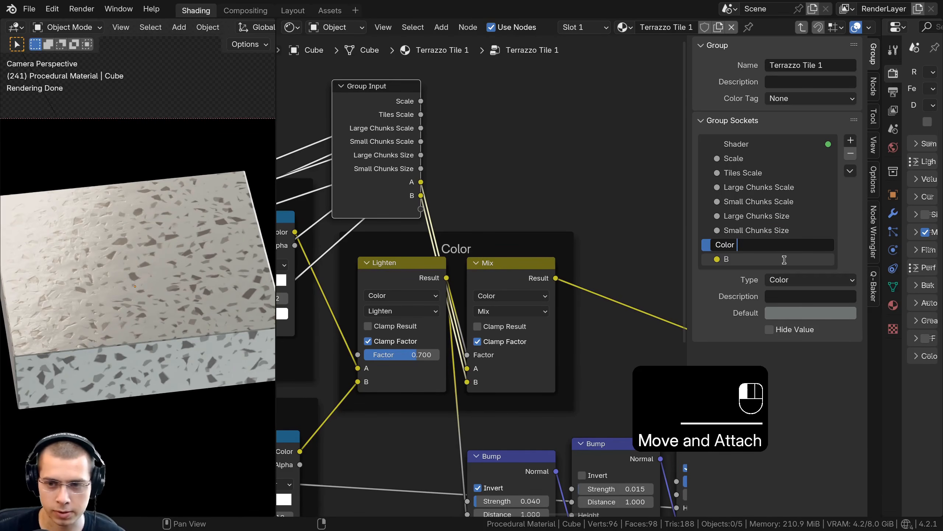
{"action": "type", "text": " 1"}
{"action": "key", "text": "Return"}
{"action": "double_click", "coordinate": [758, 258]}
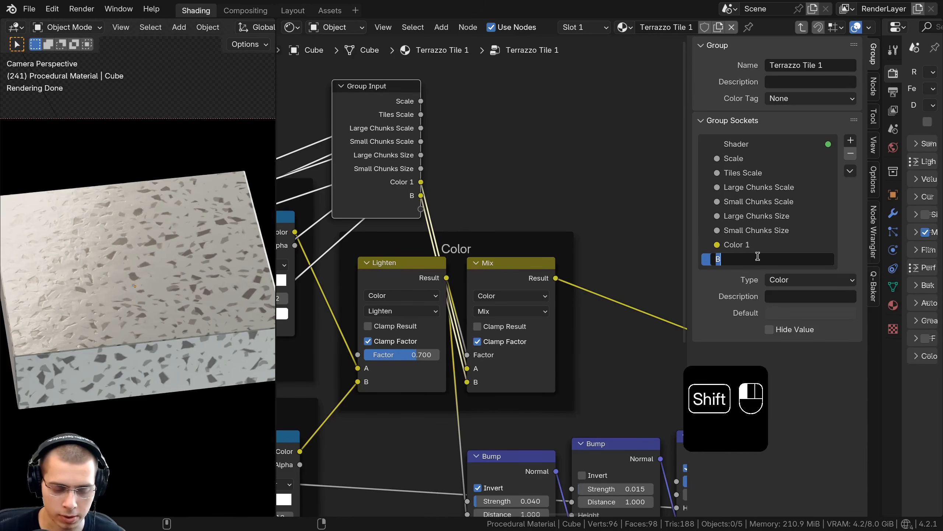
{"action": "type", "text": "C"}
{"action": "type", "text": "olro"}
{"action": "key", "text": "BackSpace"}
{"action": "key", "text": "BackSpace"}
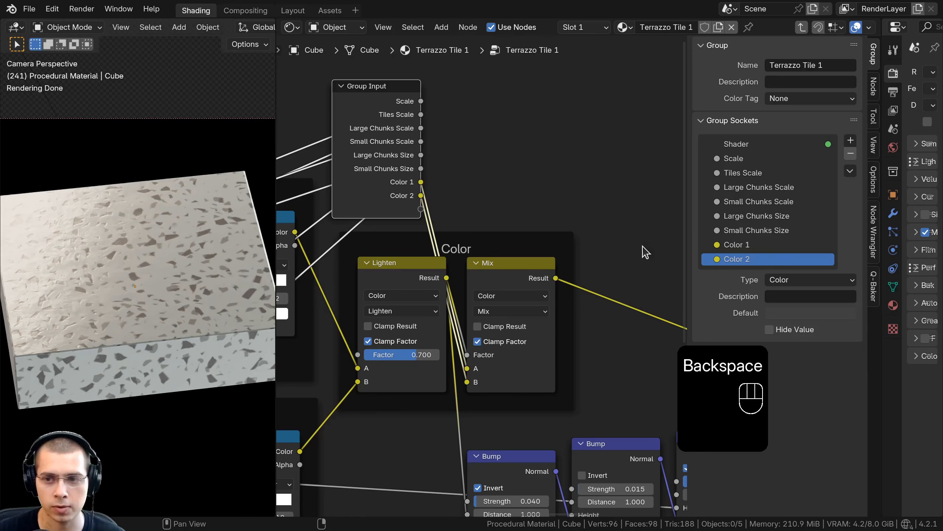
- Move the Group Input node near the Principled BSDF, above the Bump nodes
{"action": "scroll", "coordinate": [443, 211], "scroll_direction": "down", "scroll_amount": 4}
{"action": "middle_click_drag", "start_coordinate": [443, 212], "coordinate": [461, 185]}
{"action": "key", "text": "a"}
{"action": "left_click_drag", "start_coordinate": [447, 162], "coordinate": [444, 155]}
{"action": "scroll", "coordinate": [490, 276], "scroll_direction": "down", "scroll_amount": 2}
{"action": "middle_click_drag", "start_coordinate": [492, 278], "coordinate": [415, 276]}
{"action": "key", "text": "g"}
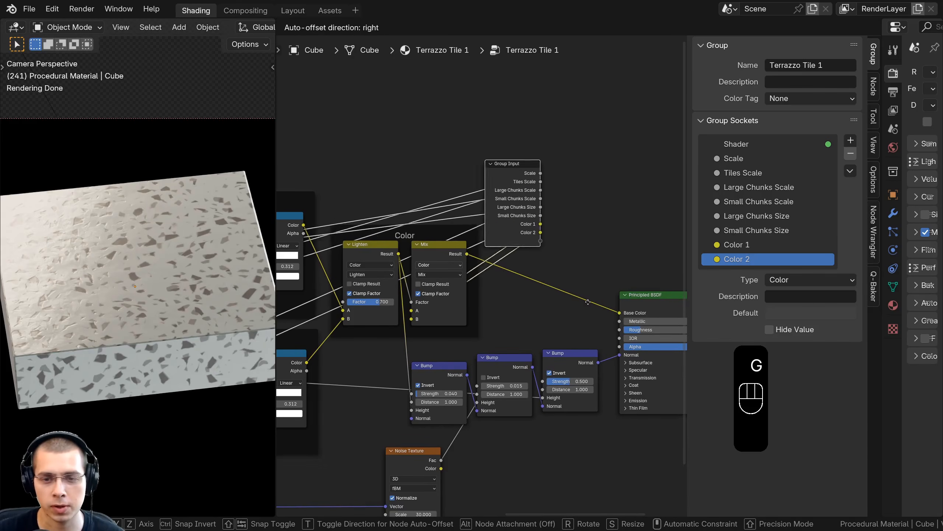
{"action": "left_click", "coordinate": [588, 312]}
{"action": "middle_click_drag", "start_coordinate": [587, 311], "coordinate": [469, 298]}
{"action": "scroll", "coordinate": [459, 292], "scroll_direction": "up", "scroll_amount": 3}
{"action": "key", "text": "g"}
{"action": "left_click", "coordinate": [501, 284]}
{"action": "scroll", "coordinate": [499, 290], "scroll_direction": "up", "scroll_amount": 2}
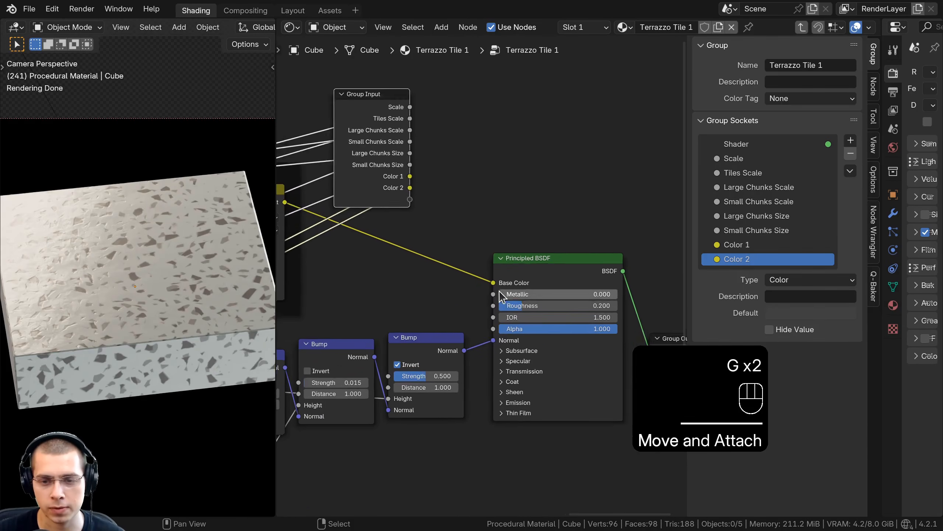
- Expose the Principled BSDF's Roughness as a group input
{"action": "left_click_drag", "start_coordinate": [494, 308], "coordinate": [404, 193]}
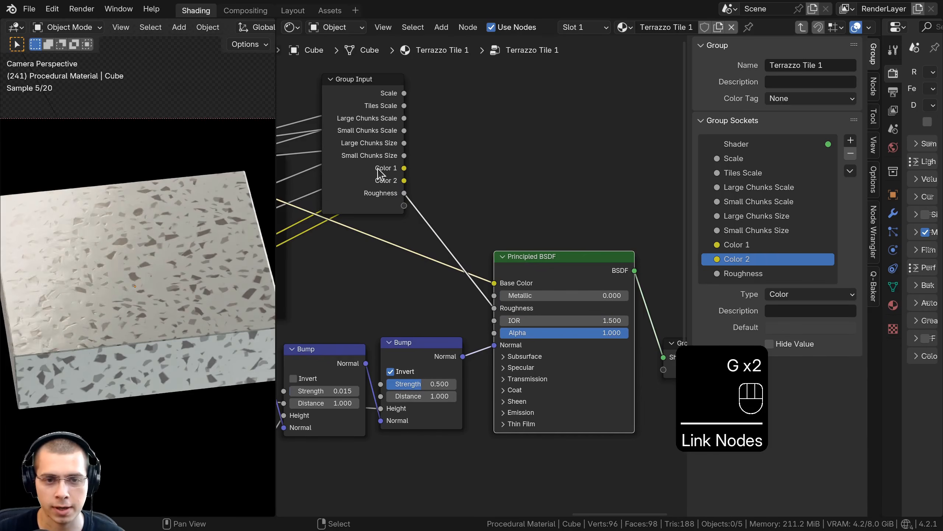
{"action": "scroll", "coordinate": [409, 193], "scroll_direction": "down", "scroll_amount": 2}
{"action": "middle_click_drag", "start_coordinate": [405, 207], "coordinate": [542, 131]}
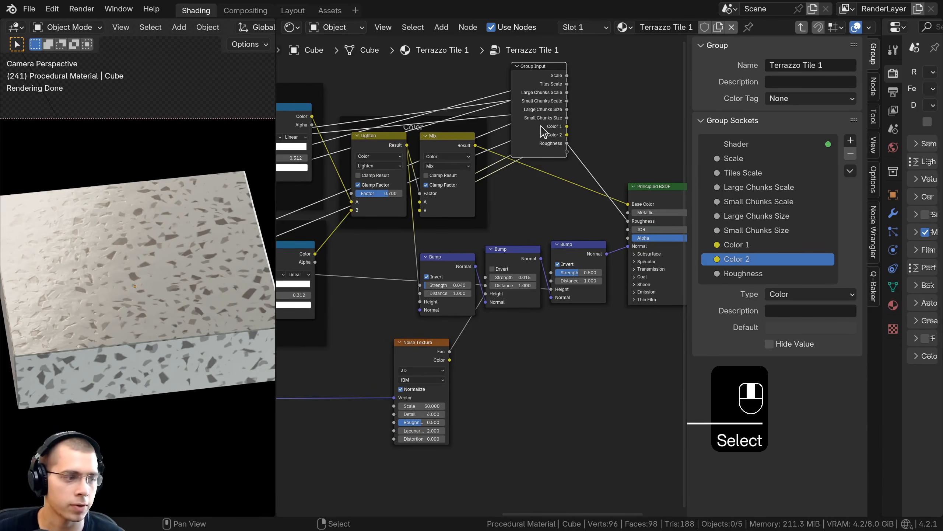
- Move the Group Input node beside the first Bump node and expose that Bump's Strength as a group input named Chunks Bump Strength
{"action": "key", "text": "g"}
{"action": "left_click", "coordinate": [364, 333]}
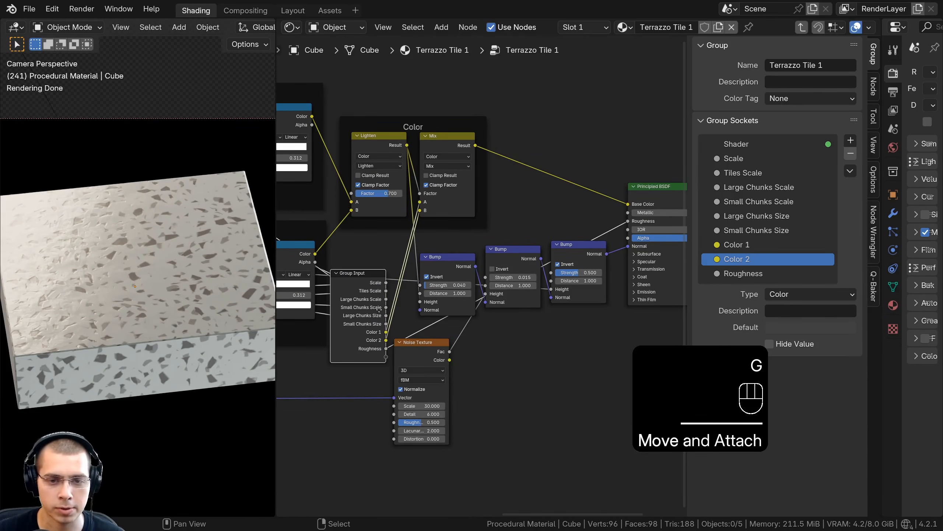
{"action": "scroll", "coordinate": [416, 277], "scroll_direction": "up", "scroll_amount": 2}
{"action": "left_click_drag", "start_coordinate": [460, 223], "coordinate": [371, 329]}
{"action": "left_click", "coordinate": [738, 288]}
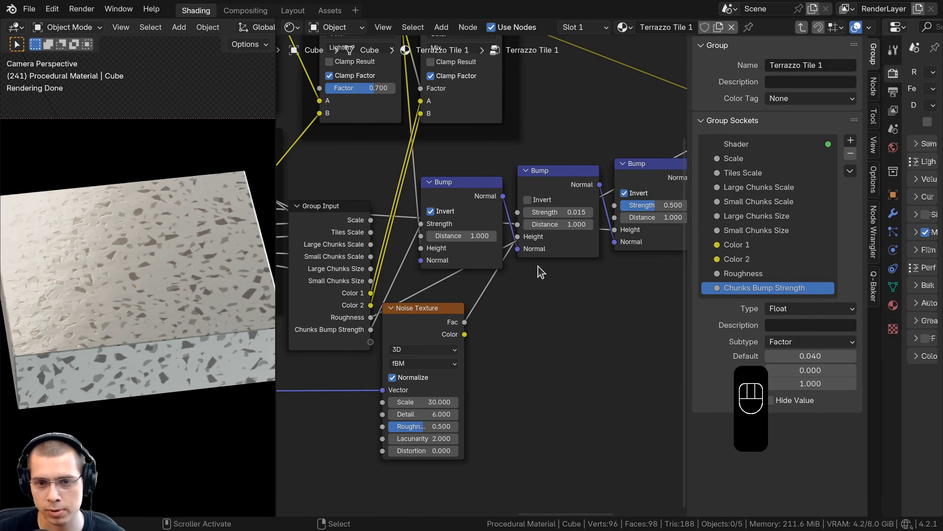
- Expose the second Bump node's Strength as a group input named Noise Bump Strength
{"action": "left_click_drag", "start_coordinate": [546, 212], "coordinate": [579, 212]}
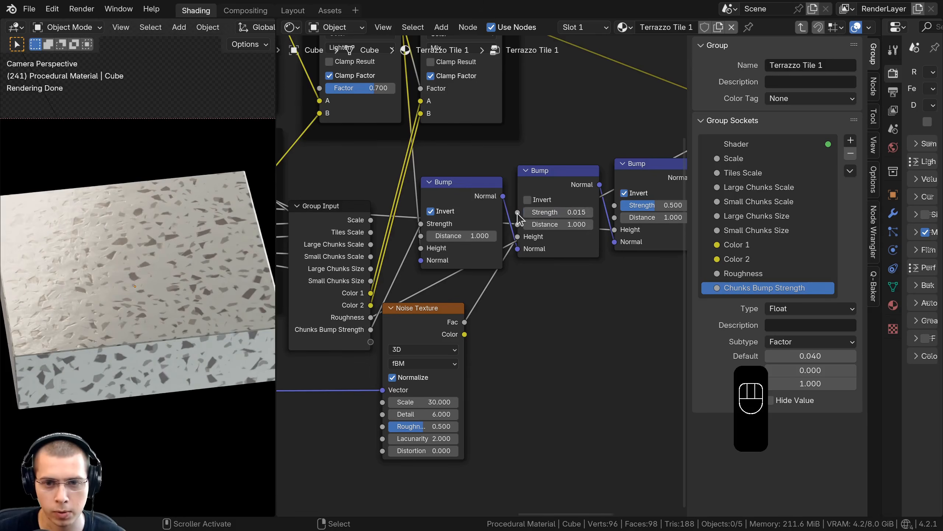
{"action": "left_click_drag", "start_coordinate": [517, 212], "coordinate": [371, 342]}
{"action": "double_click", "coordinate": [722, 302]}
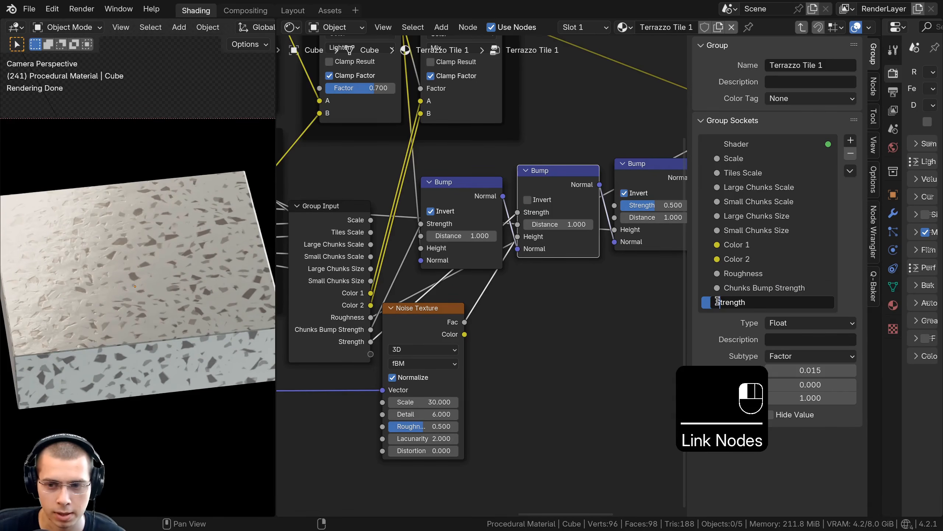
{"action": "type", "text": "Noise "}
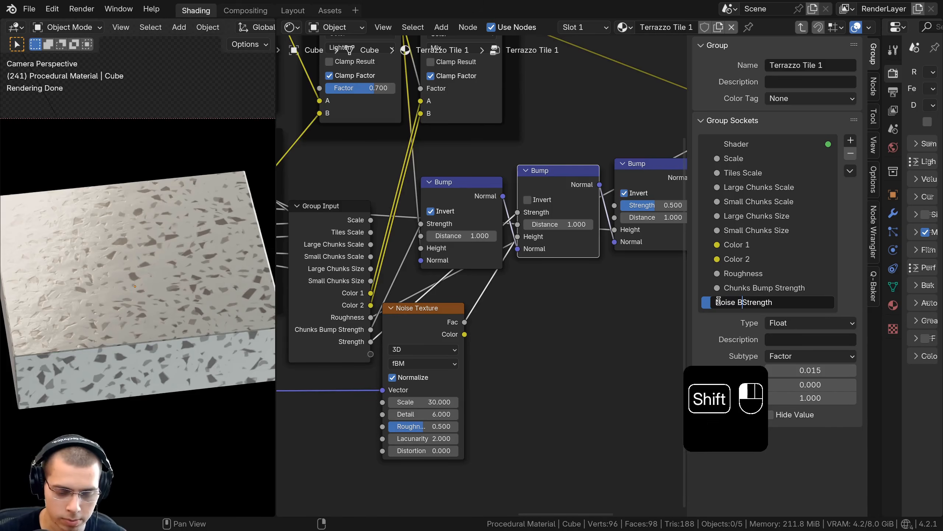
{"action": "type", "text": "Bump"}
{"action": "key", "text": "Return"}
- Expose the third Bump node's Strength as a group input named Tiles Bump Strength
{"action": "middle_click_drag", "start_coordinate": [595, 229], "coordinate": [558, 238]}
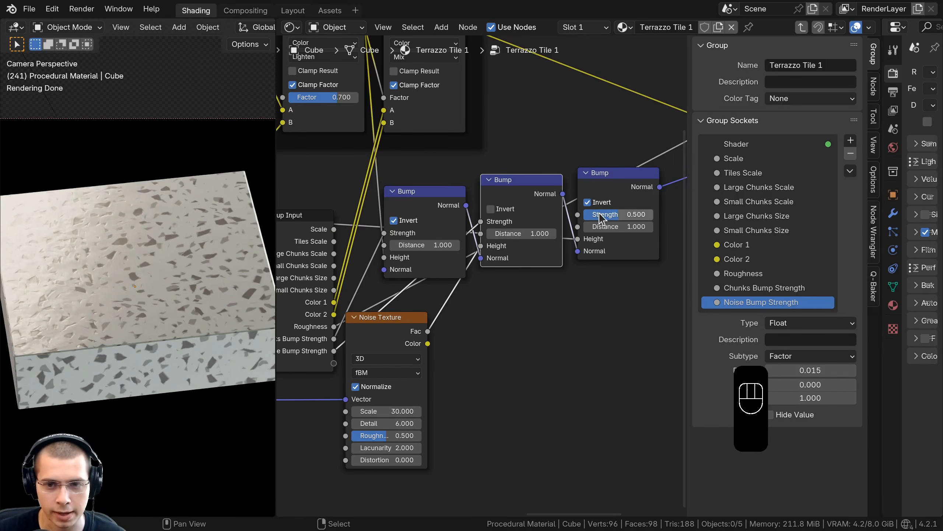
{"action": "left_click_drag", "start_coordinate": [578, 214], "coordinate": [401, 365]}
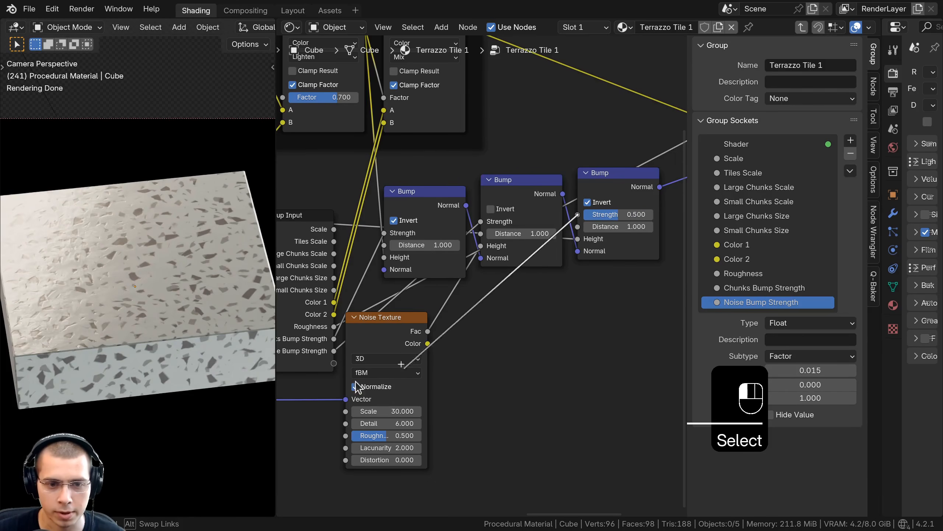
{"action": "left_click_drag", "start_coordinate": [331, 374], "coordinate": [334, 363]}
{"action": "double_click", "coordinate": [722, 316]}
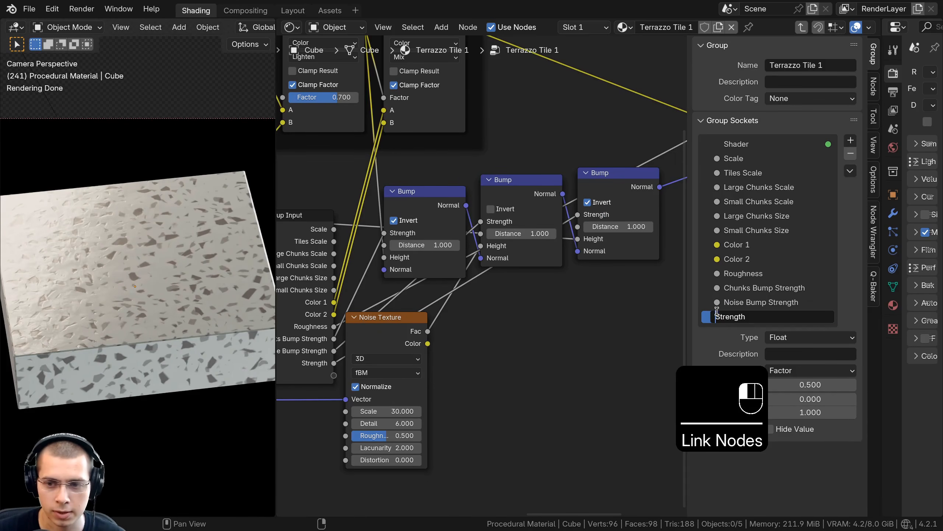
{"action": "type", "text": "Tiles "}
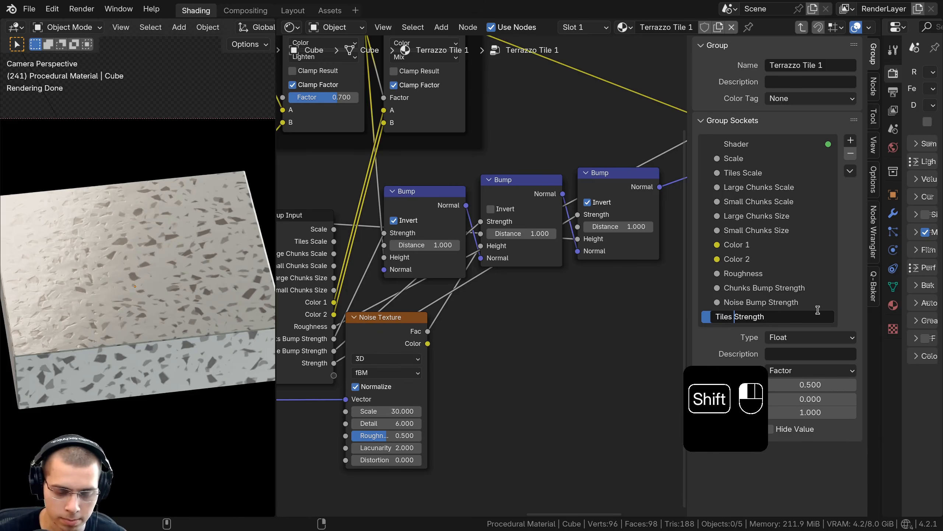
{"action": "type", "text": "Bump"}
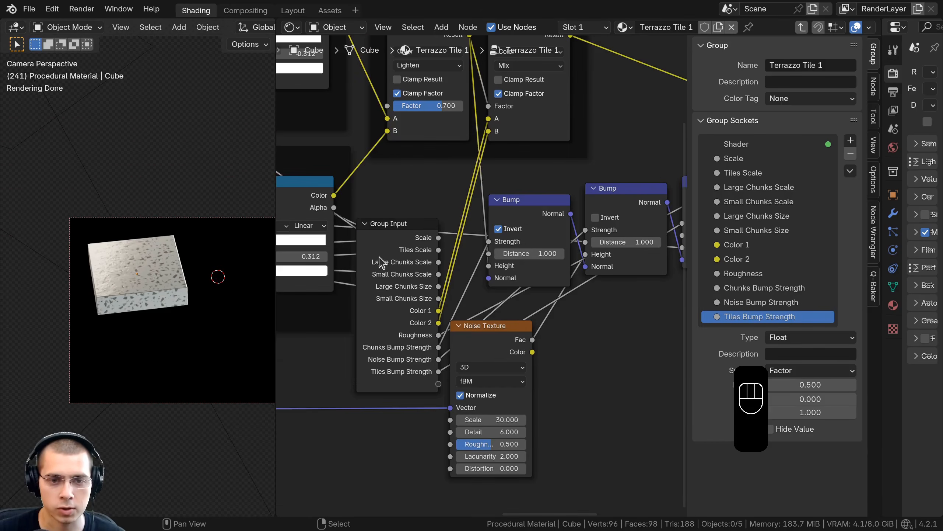
- Move the Group Input node in front of the Mapping frame and exit the node group
{"action": "key", "text": "g"}
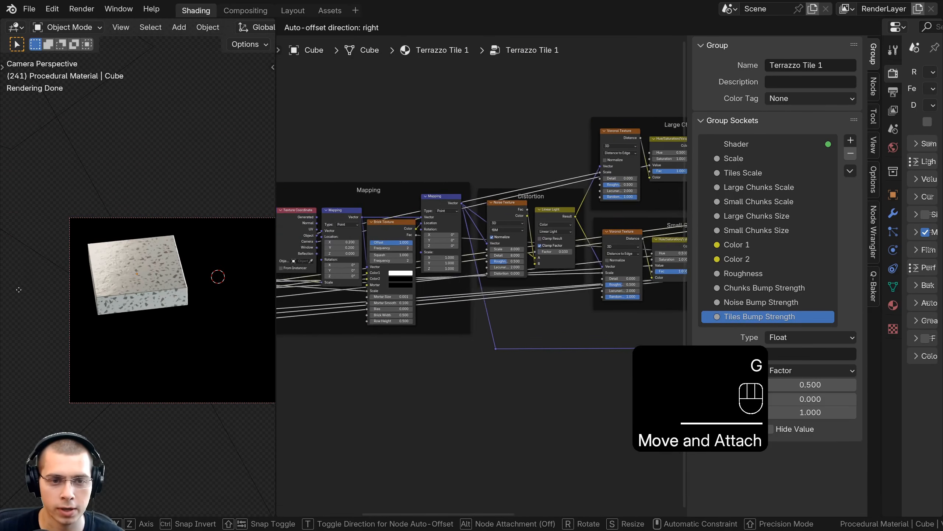
{"action": "left_click", "coordinate": [516, 244]}
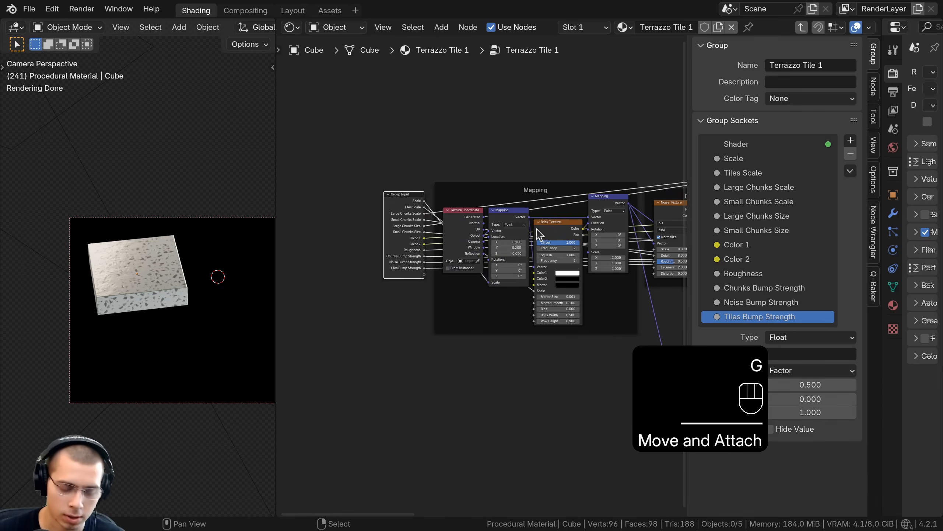
{"action": "key", "text": "n"}
{"action": "middle_click_drag", "start_coordinate": [714, 227], "coordinate": [642, 240]}
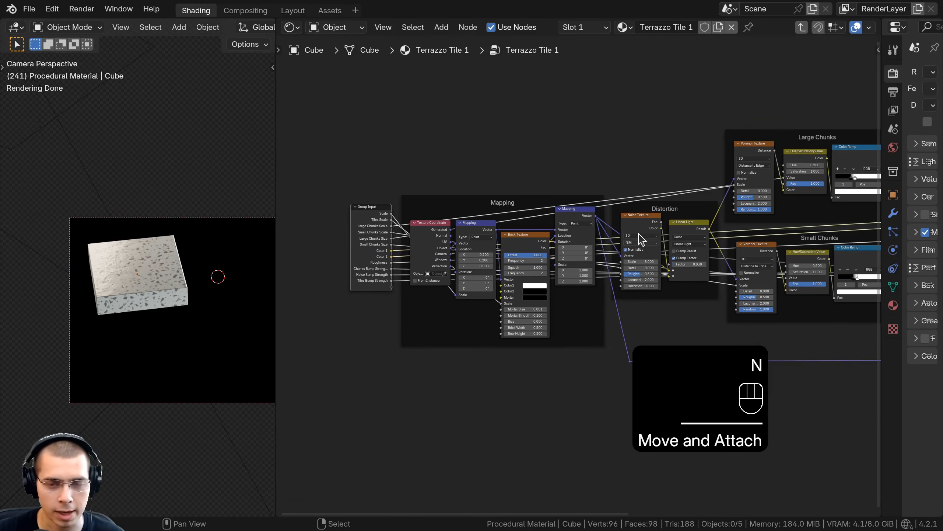
{"action": "key", "text": "Tab"}
{"action": "scroll", "coordinate": [152, 272], "scroll_direction": "up", "scroll_amount": 6}
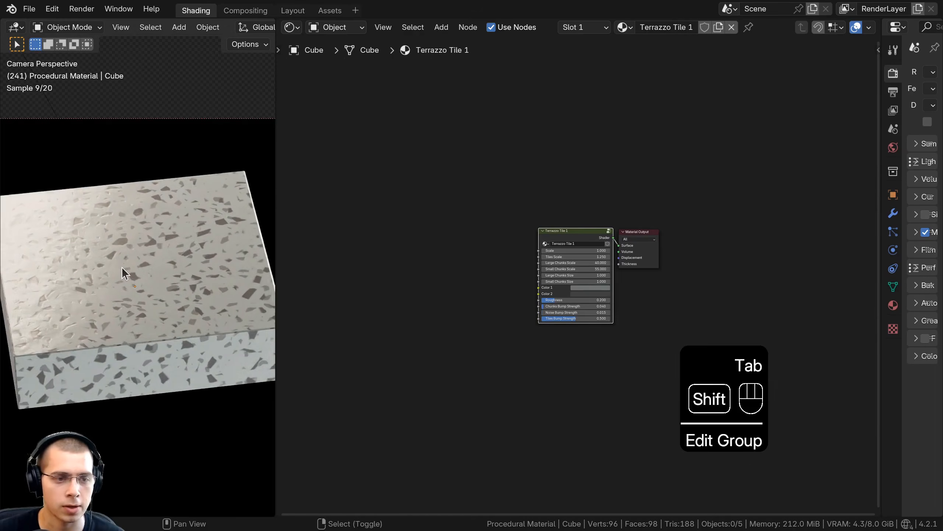
- Try the group node's Scale at 3.8 and Tiles Scale at 8.55, restoring the original values
{"action": "left_click_drag", "start_coordinate": [480, 178], "coordinate": [583, 178]}
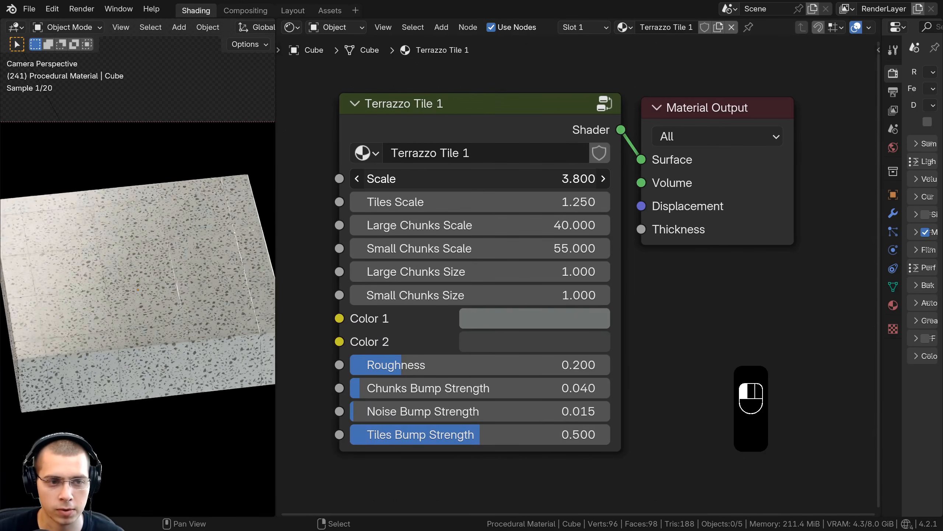
{"action": "right_click", "coordinate": [431, 179]}
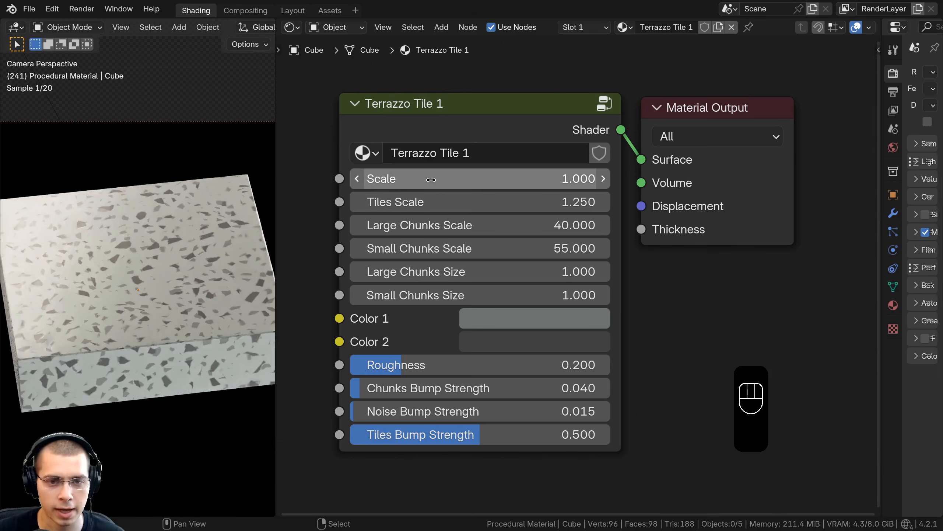
{"action": "left_click_drag", "start_coordinate": [432, 202], "coordinate": [703, 202]}
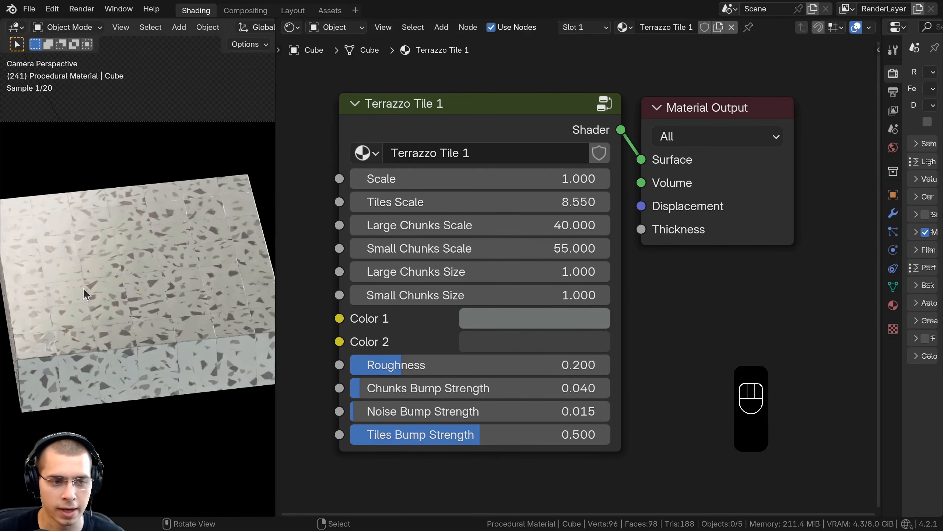
{"action": "scroll", "coordinate": [96, 299], "scroll_direction": "up", "scroll_amount": 5}
{"action": "middle_click_drag", "start_coordinate": [83, 288], "coordinate": [168, 274], "text": "shift"}
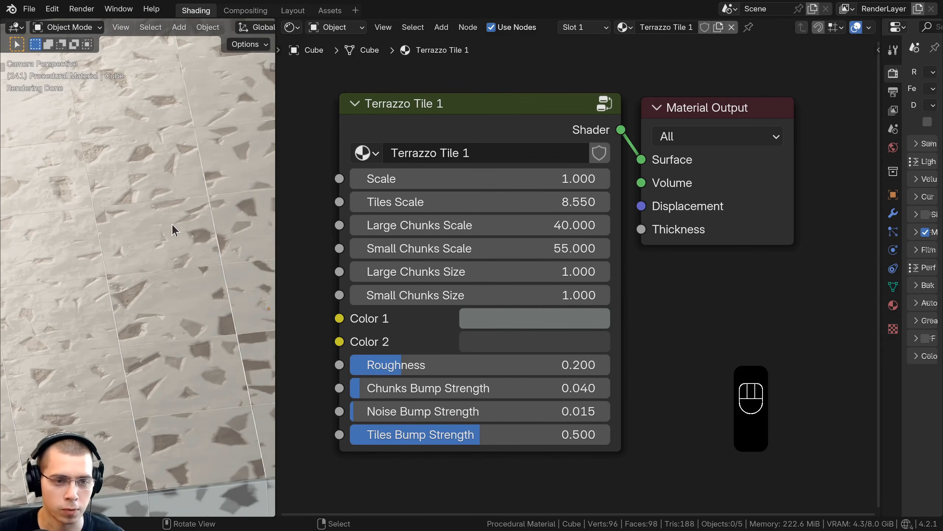
{"action": "key", "text": "ctrl+z"}
{"action": "scroll", "coordinate": [183, 291], "scroll_direction": "down", "scroll_amount": 6}
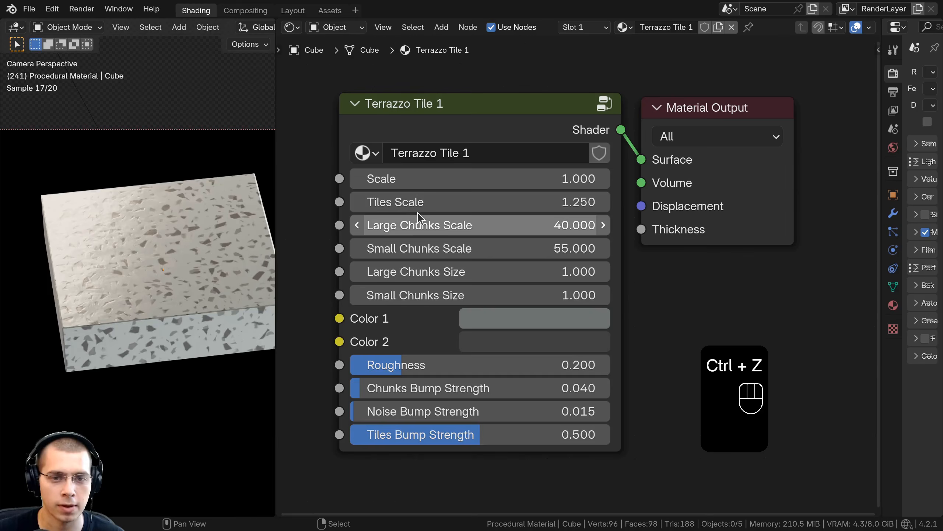
- Try different Tiles Scale, chunk scale and chunk size values on the group node, cancelling each change
{"action": "left_click_drag", "start_coordinate": [418, 202], "coordinate": [494, 225]}
{"action": "right_click", "coordinate": [432, 202]}
{"action": "right_click", "coordinate": [436, 225]}
{"action": "left_click_drag", "start_coordinate": [436, 249], "coordinate": [399, 295]}
{"action": "right_click", "coordinate": [436, 272]}
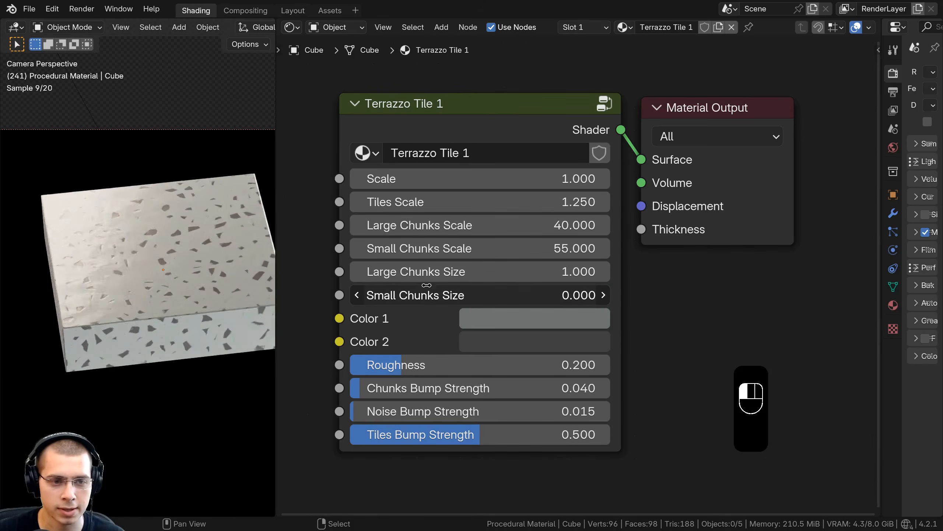
{"action": "right_click", "coordinate": [435, 296]}
- Try other hues for Color 1 and Color 2 on the group node, cancelling both changes
{"action": "left_click", "coordinate": [481, 323]}
{"action": "left_click_drag", "start_coordinate": [553, 138], "coordinate": [489, 174]}
{"action": "right_click", "coordinate": [554, 138]}
{"action": "left_click", "coordinate": [542, 341]}
{"action": "right_click", "coordinate": [490, 174]}
- Try different Roughness, Chunks, Noise and Tiles Bump Strength values on the group node, cancelling each change
{"action": "mouse_move", "coordinate": [421, 364]}
{"action": "left_mouse_down"}
{"action": "mouse_move", "coordinate": [495, 365]}
{"action": "mouse_move", "coordinate": [370, 364]}
{"action": "mouse_move", "coordinate": [439, 364]}
{"action": "left_mouse_up"}
{"action": "right_click", "coordinate": [439, 364]}
{"action": "left_click_drag", "start_coordinate": [394, 388], "coordinate": [362, 435]}
{"action": "right_click", "coordinate": [416, 388]}
{"action": "right_click", "coordinate": [429, 410]}
{"action": "right_click", "coordinate": [362, 434]}
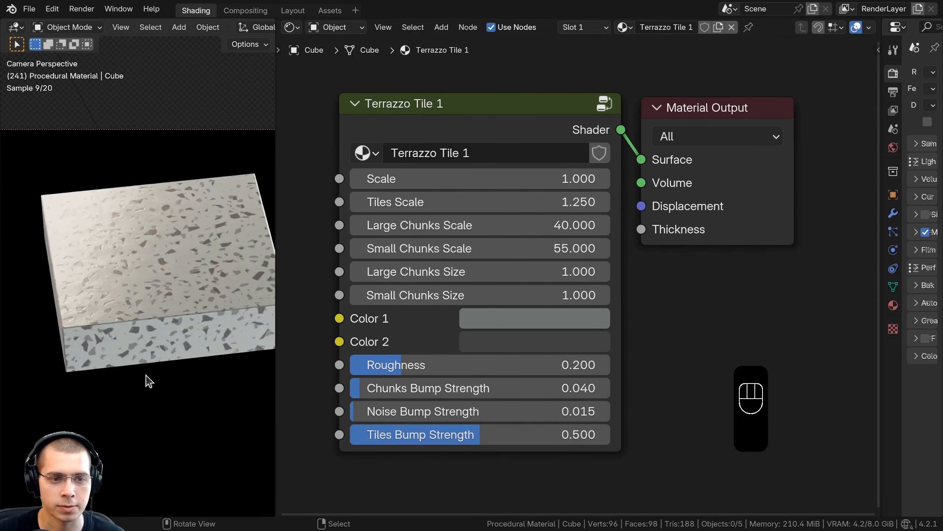
{"action": "scroll", "coordinate": [148, 380], "scroll_direction": "down", "scroll_amount": 2}
{"action": "middle_click_drag", "start_coordinate": [148, 379], "coordinate": [136, 364], "text": "shift"}
{"action": "scroll", "coordinate": [136, 364], "scroll_direction": "up", "scroll_amount": 2}
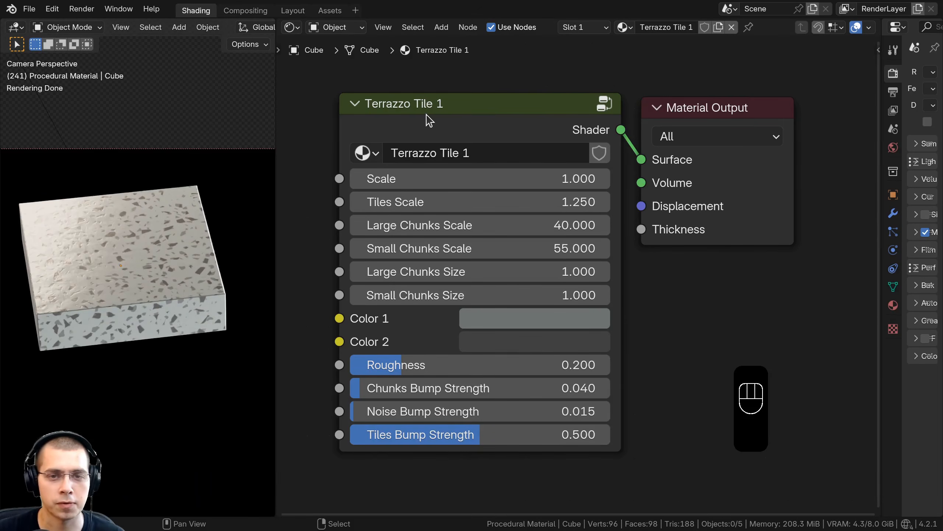
{"action": "left_click_drag", "start_coordinate": [429, 120], "coordinate": [432, 120]}
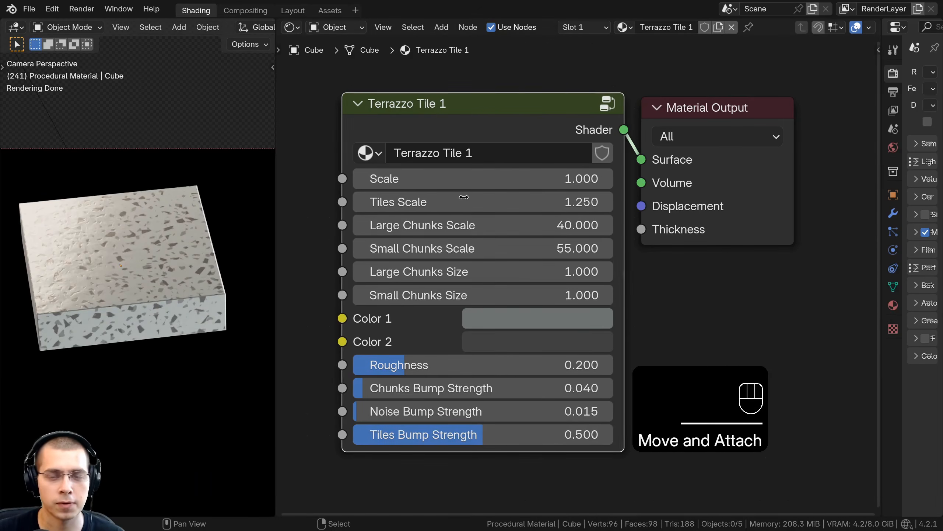
{"action": "key", "text": "a"}
- Duplicate the tile cube and place the copy about 0.5 units away along the negative Y axis
{"action": "scroll", "coordinate": [196, 517], "scroll_direction": "down", "scroll_amount": 3, "text": "shift"}
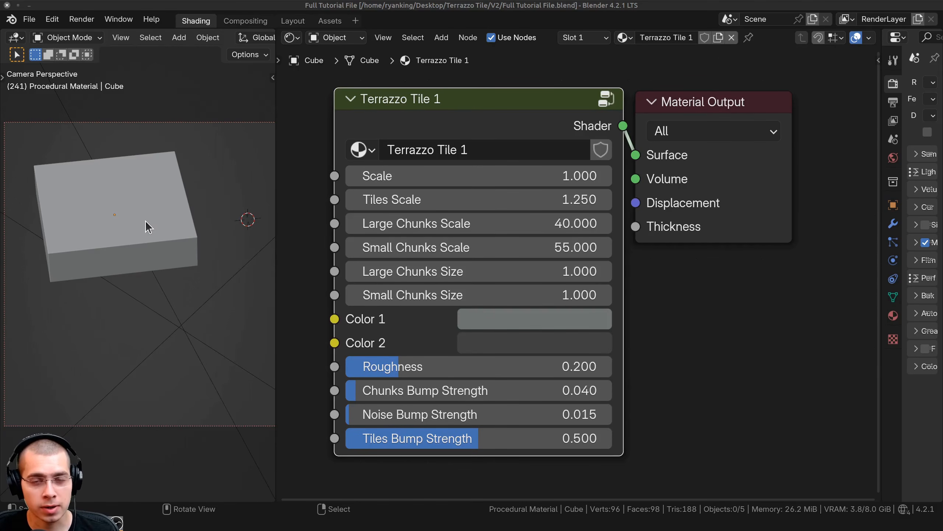
{"action": "scroll", "coordinate": [145, 204], "scroll_direction": "up", "scroll_amount": 1, "text": "ctrl"}
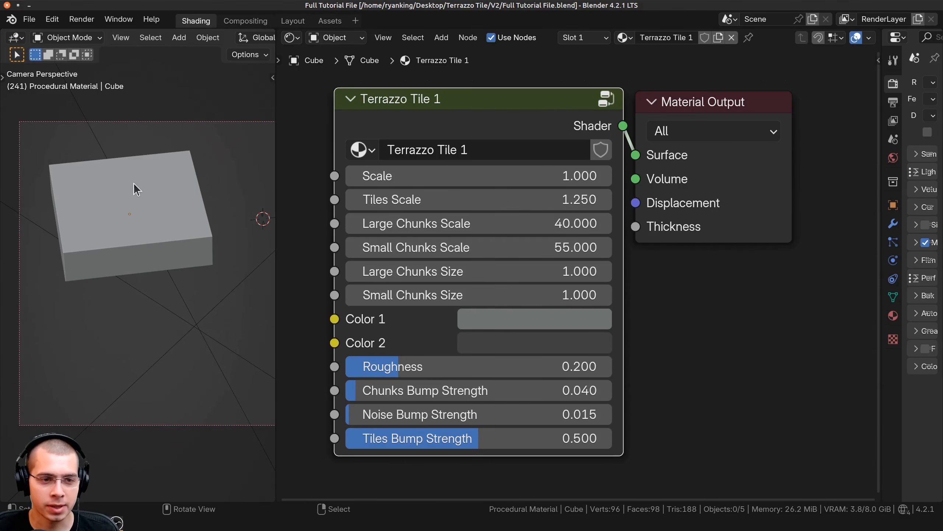
{"action": "left_click", "coordinate": [133, 192]}
{"action": "scroll", "coordinate": [125, 182], "scroll_direction": "down", "scroll_amount": 2, "text": "shift"}
{"action": "key", "text": "shift+d"}
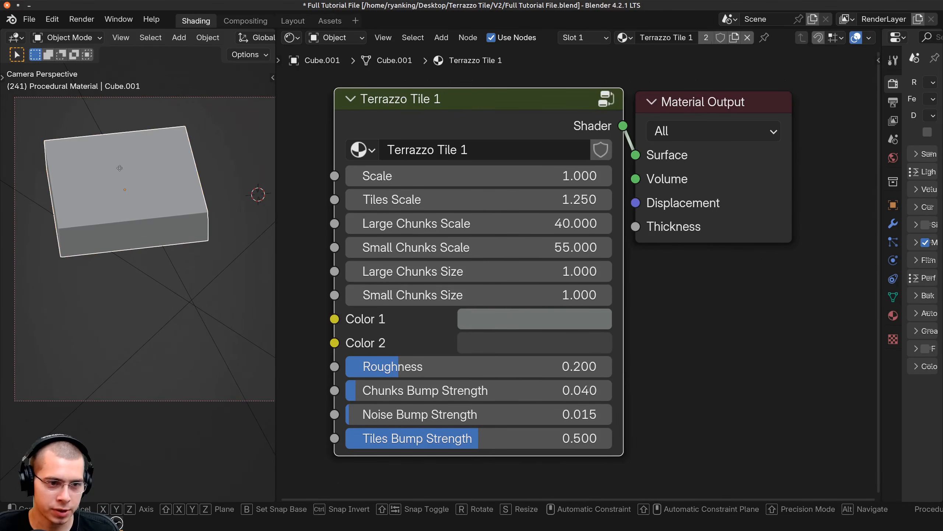
{"action": "key", "text": "x"}
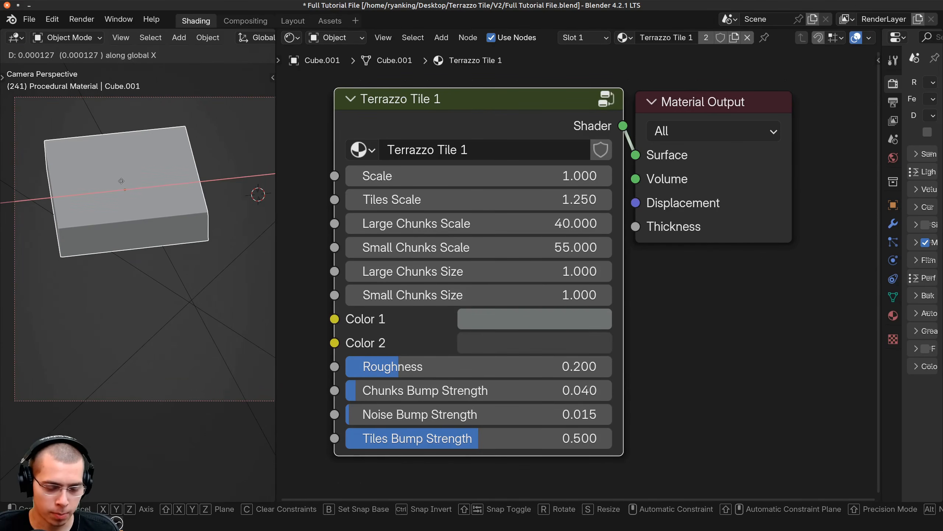
{"action": "key", "text": "y"}
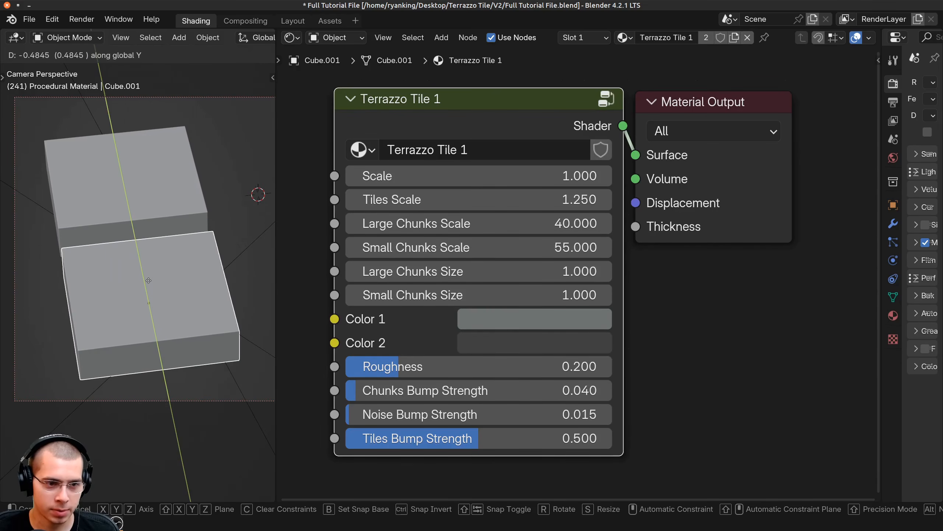
{"action": "left_click", "coordinate": [153, 311]}
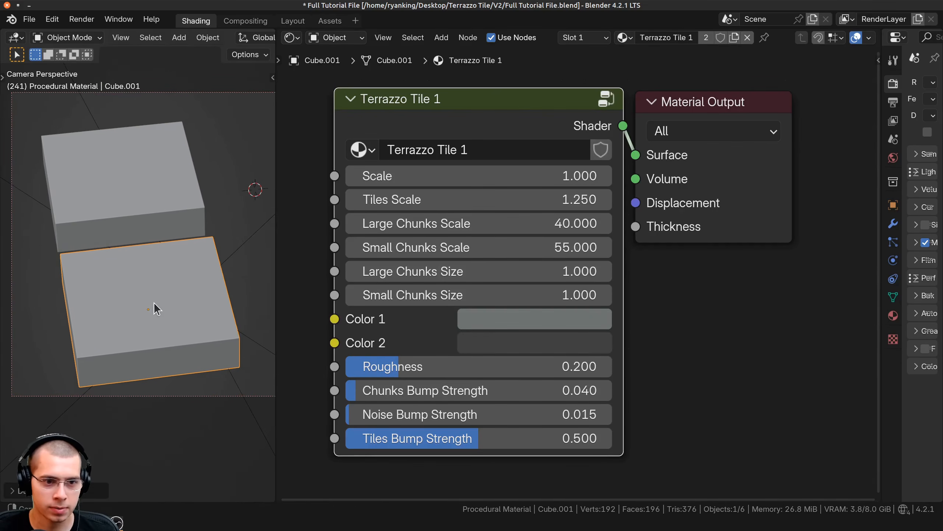
- Unlink the Terrazzo Tile 1 material from the duplicated cube, switch the viewport to rendered shading and widen the shader editor
{"action": "left_click", "coordinate": [747, 38]}
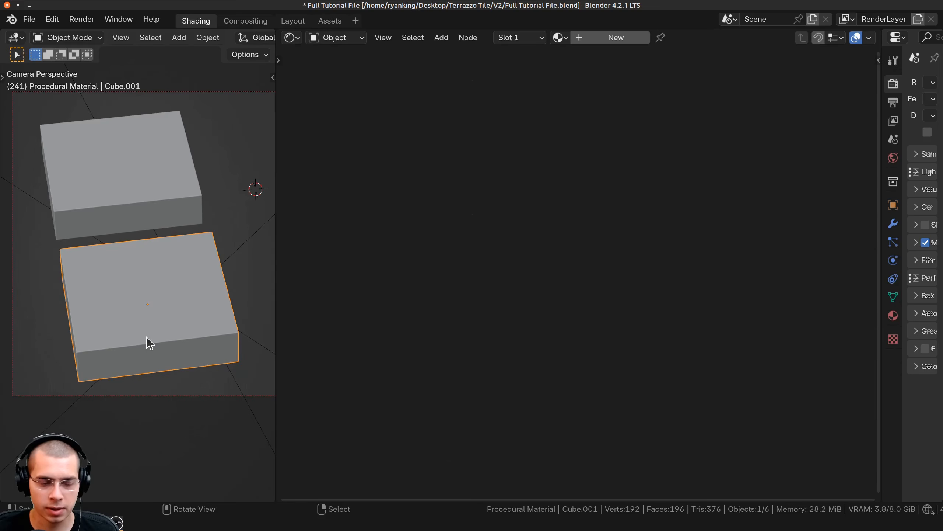
{"action": "key", "text": "z"}
{"action": "left_click_drag", "start_coordinate": [277, 212], "coordinate": [216, 216]}
{"action": "scroll", "coordinate": [175, 208], "scroll_direction": "up", "scroll_amount": 4}
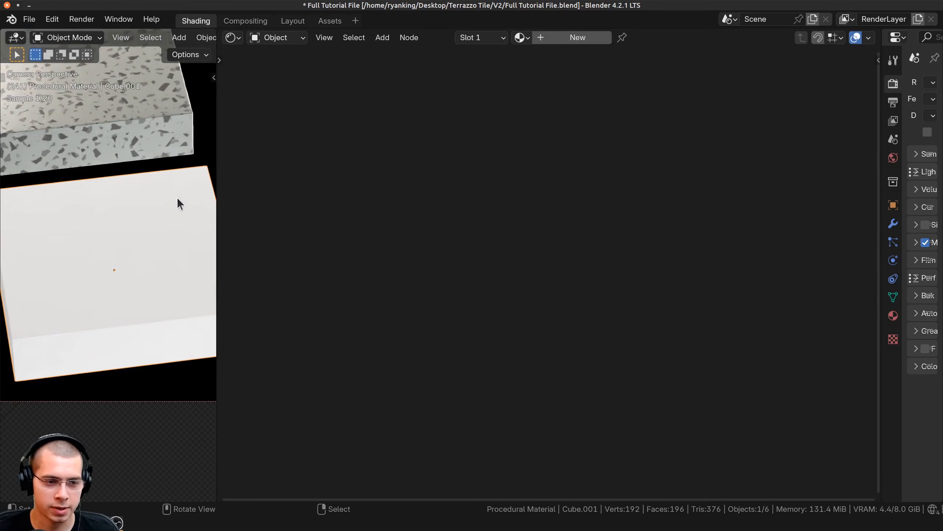
- Create a new material on the duplicated cube and name it Terrazzo Tile 2
{"action": "left_click", "coordinate": [567, 40]}
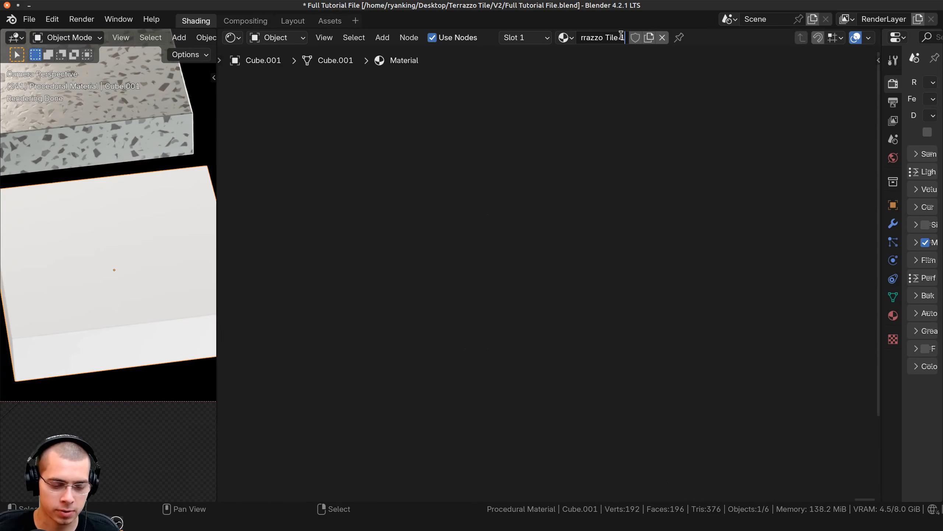
{"action": "type", "text": "2"}
{"action": "key", "text": "Return"}
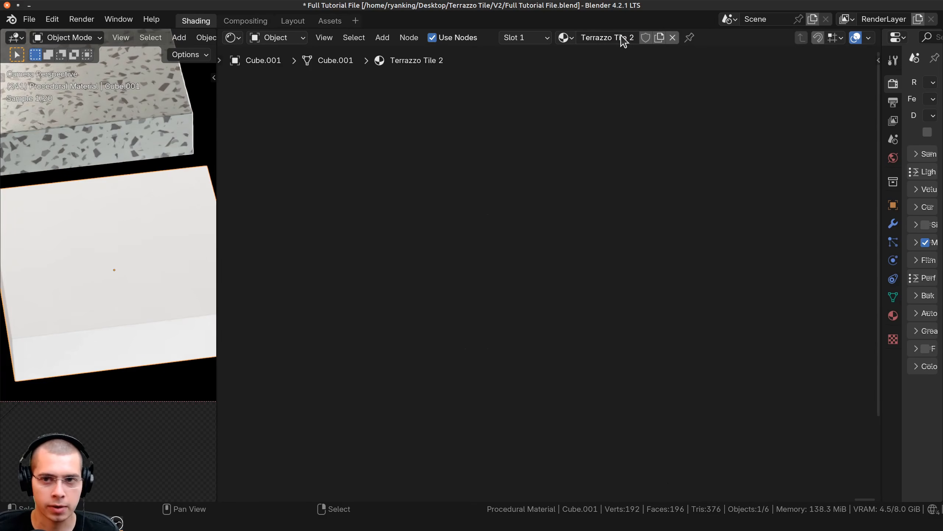
{"action": "middle_click_drag", "start_coordinate": [190, 223], "coordinate": [129, 256]}
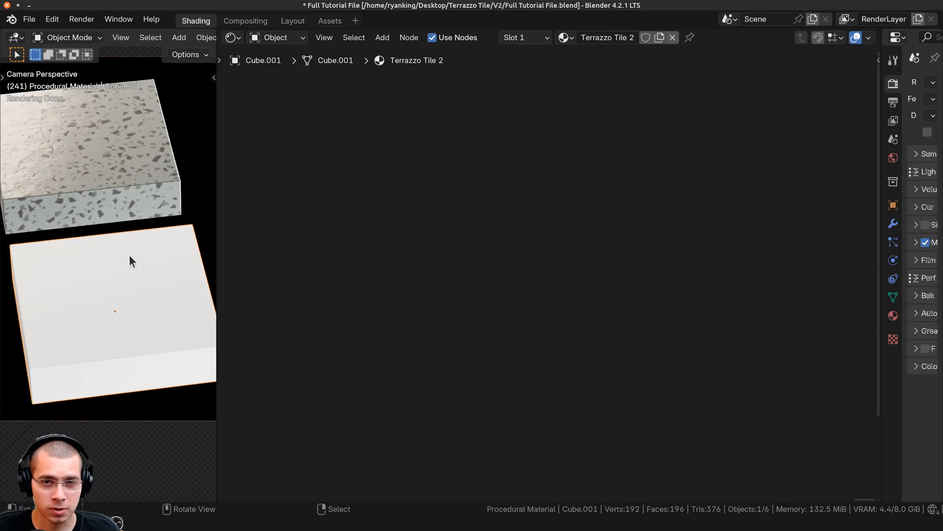
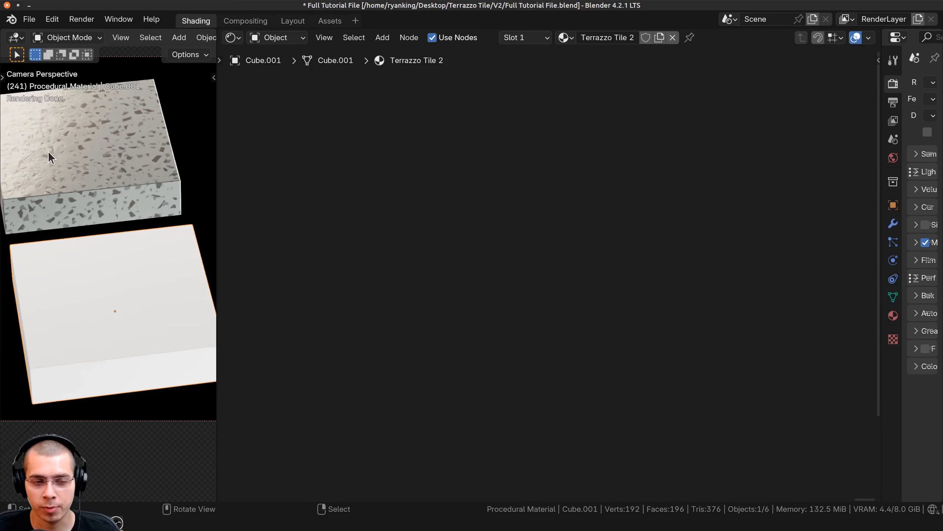
- Copy the Mapping frame with its Texture Coordinate, Brick Texture and two Mapping nodes from inside the first tile's Terrazzo Tile 1 group
{"action": "left_click", "coordinate": [60, 148]}
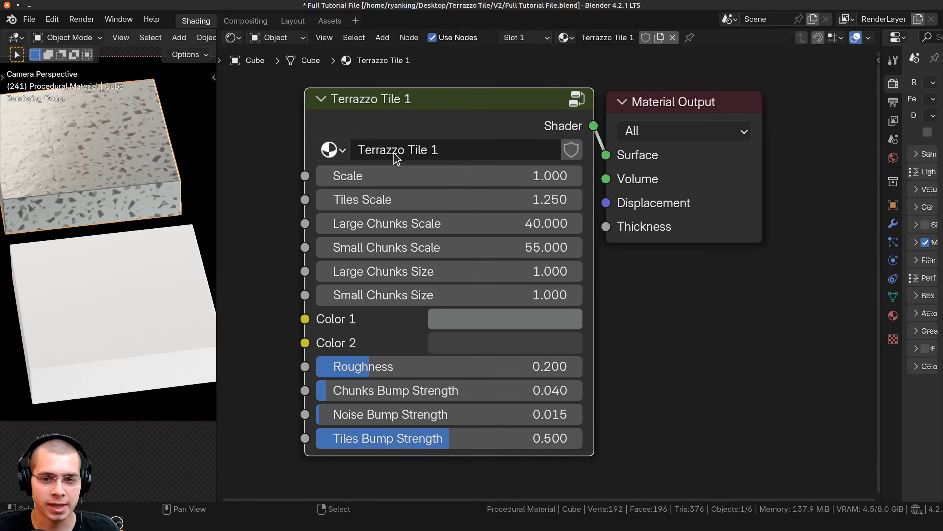
{"action": "key", "text": "Tab"}
{"action": "scroll", "coordinate": [440, 123], "scroll_direction": "down", "scroll_amount": 5}
{"action": "middle_click_drag", "start_coordinate": [437, 116], "coordinate": [567, 164]}
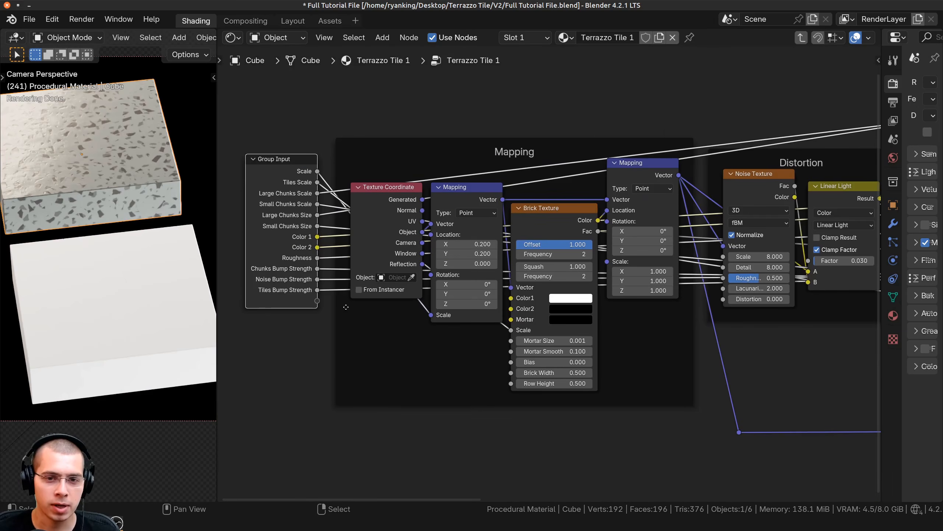
{"action": "left_click", "coordinate": [387, 204]}
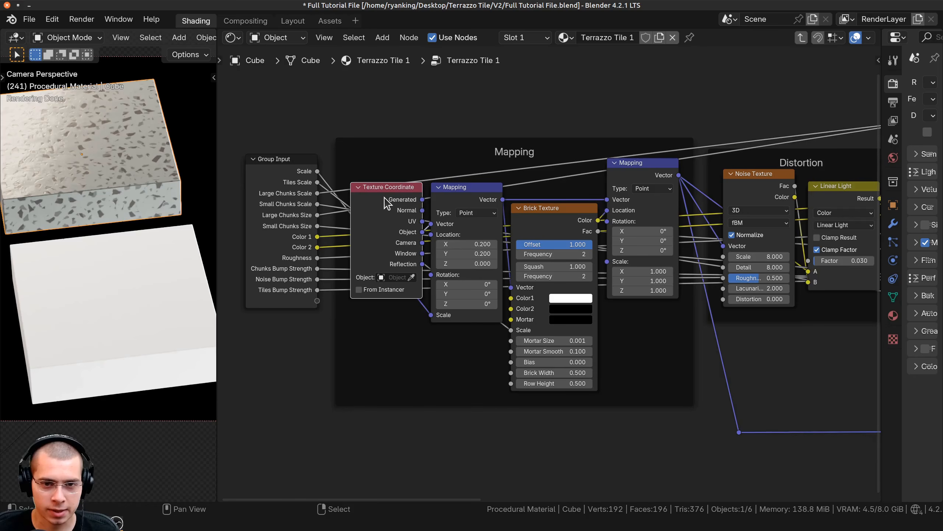
{"action": "left_click", "coordinate": [454, 188], "text": "shift"}
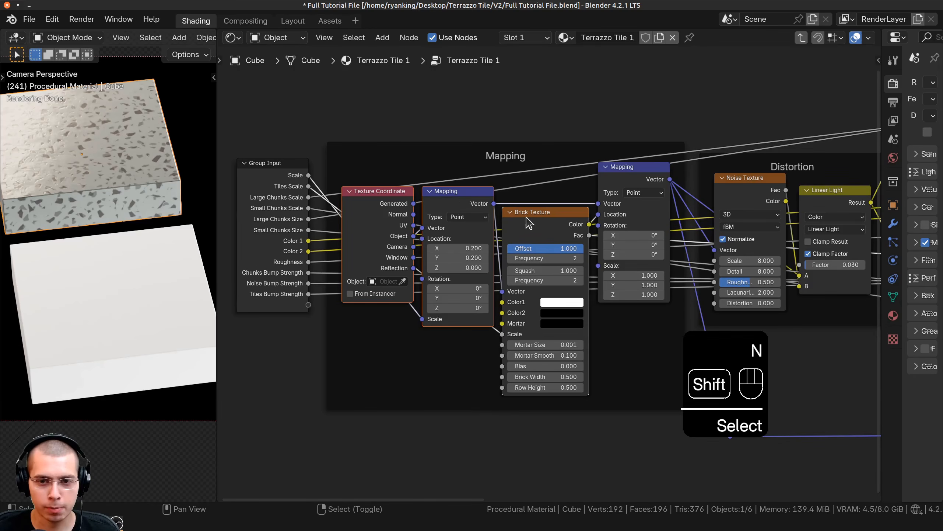
{"action": "left_click", "coordinate": [627, 178], "text": "shift"}
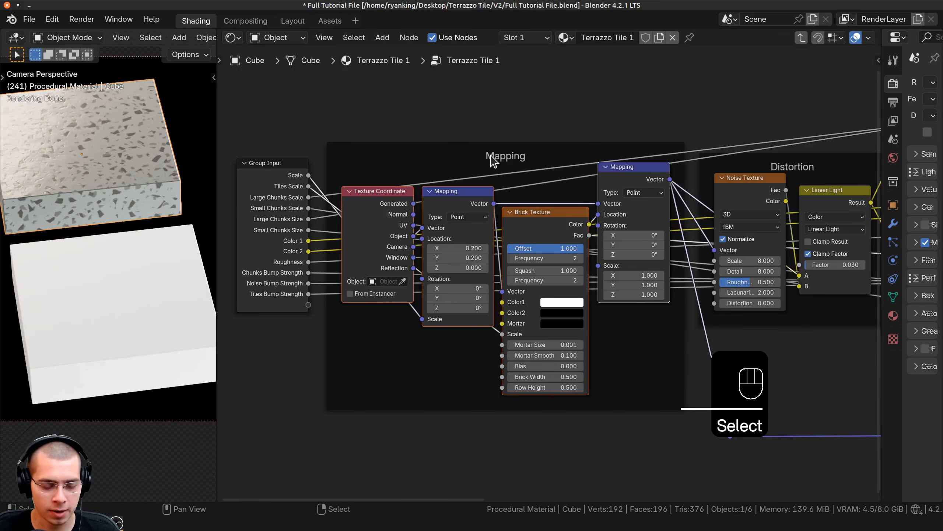
{"action": "left_click", "coordinate": [472, 145], "text": "shift"}
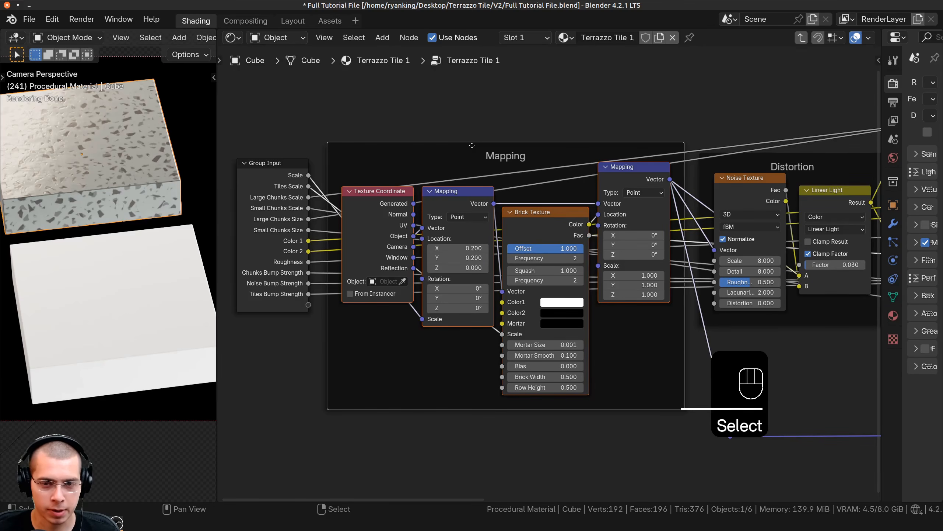
{"action": "key", "text": "ctrl+c"}
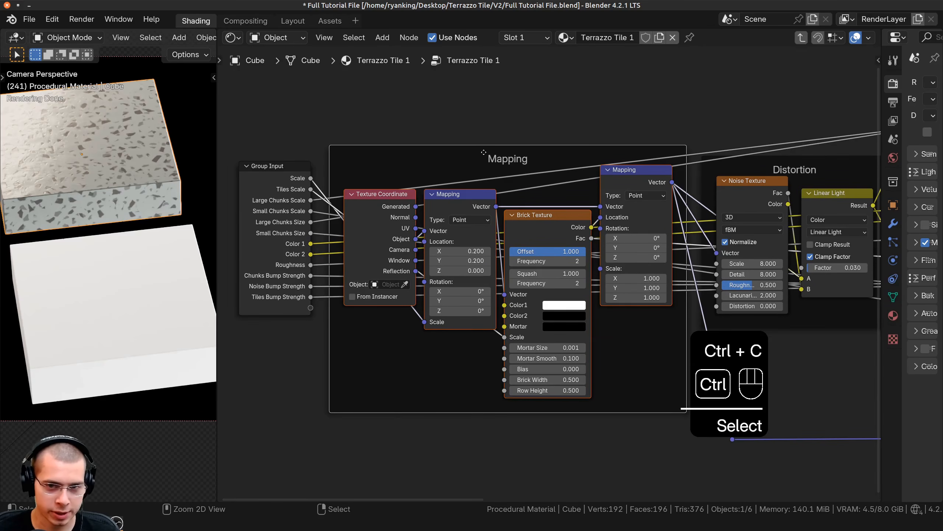
- Paste the copied Mapping frame and its nodes into the second cube's Terrazzo Tile 2 material, ahead of the Principled BSDF
{"action": "left_click", "coordinate": [122, 262]}
{"action": "key", "text": "ctrl+v"}
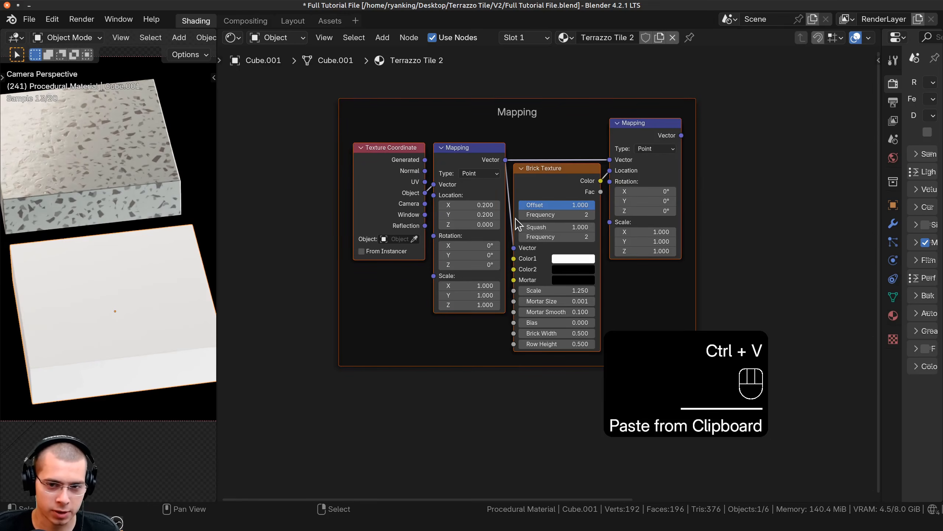
{"action": "scroll", "coordinate": [519, 225], "scroll_direction": "down", "scroll_amount": 5}
{"action": "key", "text": "a"}
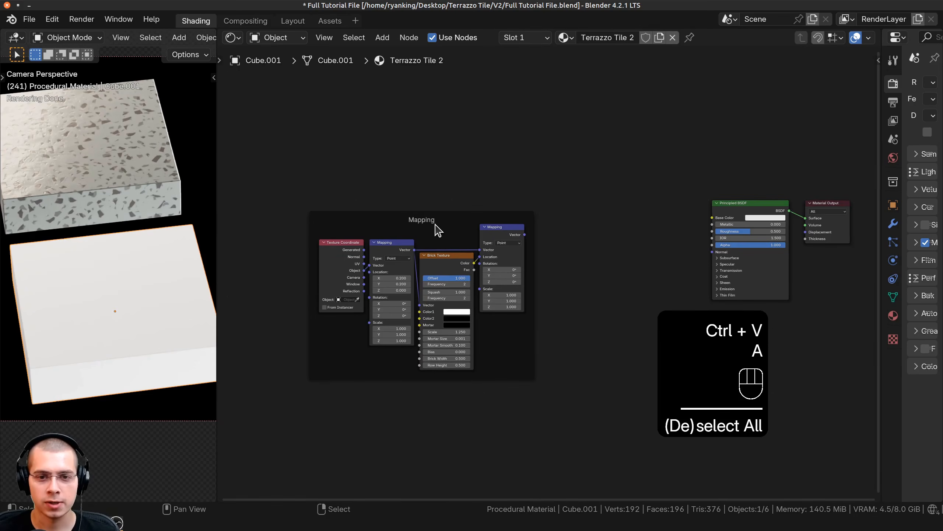
{"action": "left_click_drag", "start_coordinate": [436, 224], "coordinate": [445, 218]}
{"action": "scroll", "coordinate": [385, 246], "scroll_direction": "up", "scroll_amount": 3}
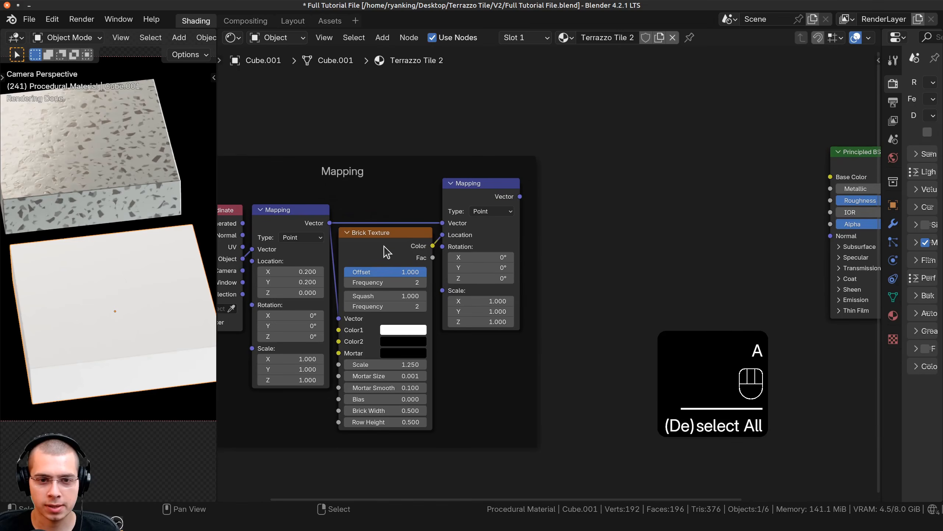
- Preview the Brick Texture and the last Mapping node in turn through the material output on the second cube
{"action": "left_click", "coordinate": [385, 247]}
{"action": "scroll", "coordinate": [387, 246], "scroll_direction": "up", "scroll_amount": 1}
{"action": "left_click", "coordinate": [390, 246], "text": "ctrl+shift"}
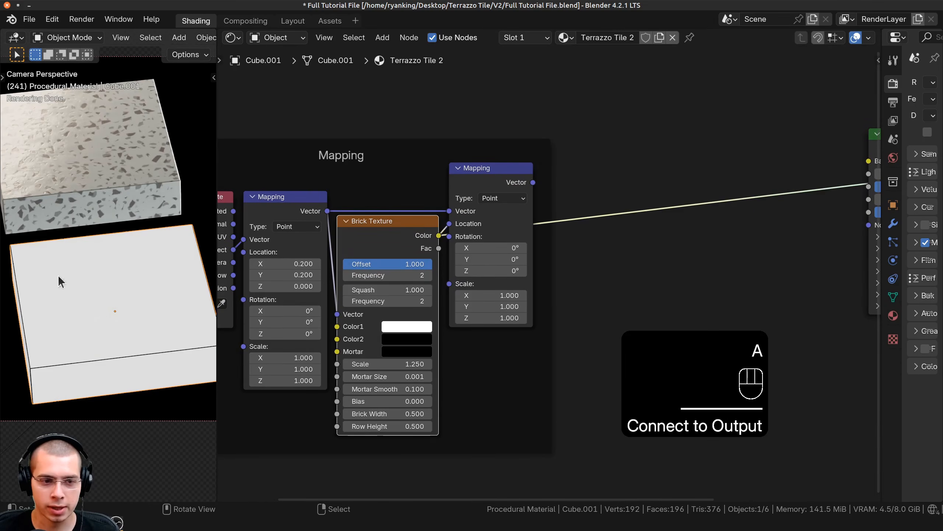
{"action": "scroll", "coordinate": [58, 281], "scroll_direction": "down", "scroll_amount": 1}
{"action": "scroll", "coordinate": [74, 268], "scroll_direction": "down", "scroll_amount": 3}
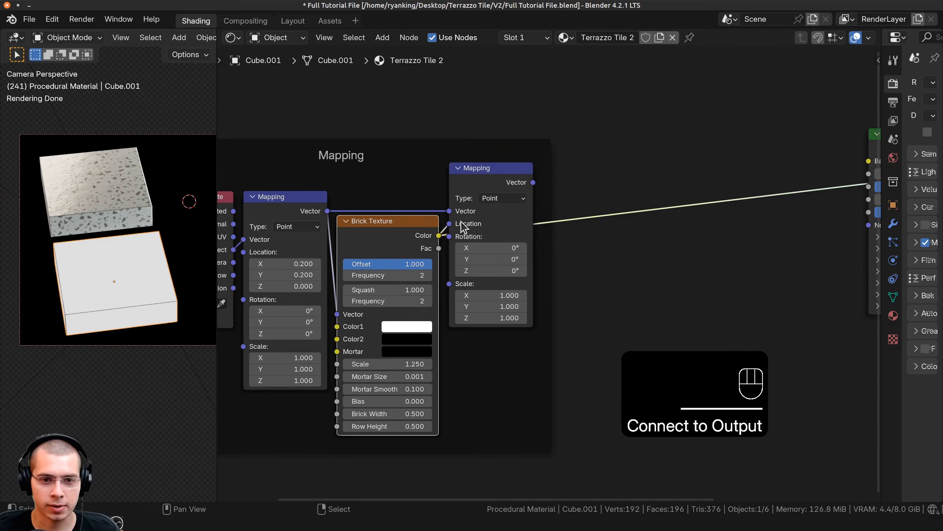
{"action": "left_click", "coordinate": [462, 226], "text": "ctrl+shift"}
{"action": "scroll", "coordinate": [461, 212], "scroll_direction": "down", "scroll_amount": 2}
{"action": "middle_click_drag", "start_coordinate": [528, 266], "coordinate": [478, 264]}
{"action": "scroll", "coordinate": [475, 262], "scroll_direction": "up", "scroll_amount": 1}
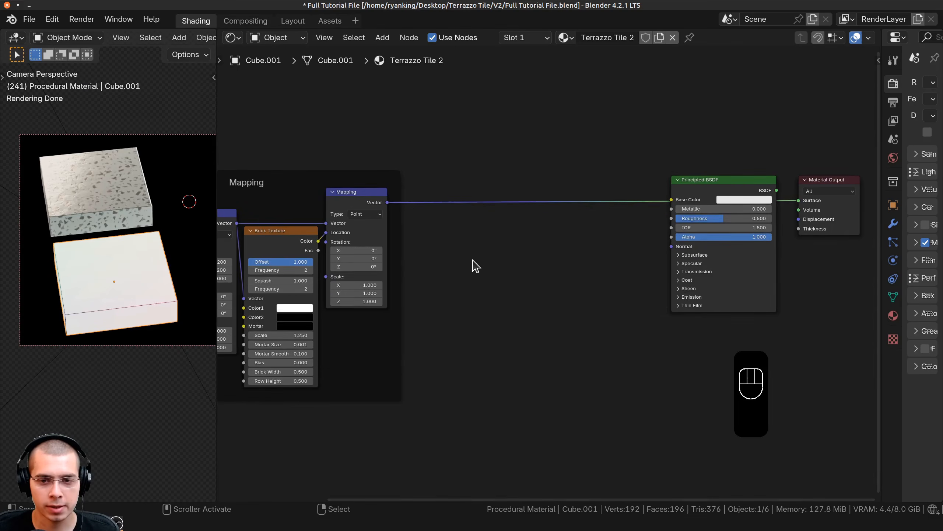
- Add a Voronoi Texture node between the Mapping frame and the Principled BSDF
{"action": "key", "text": "shift+a"}
{"action": "type", "text": "vor"}
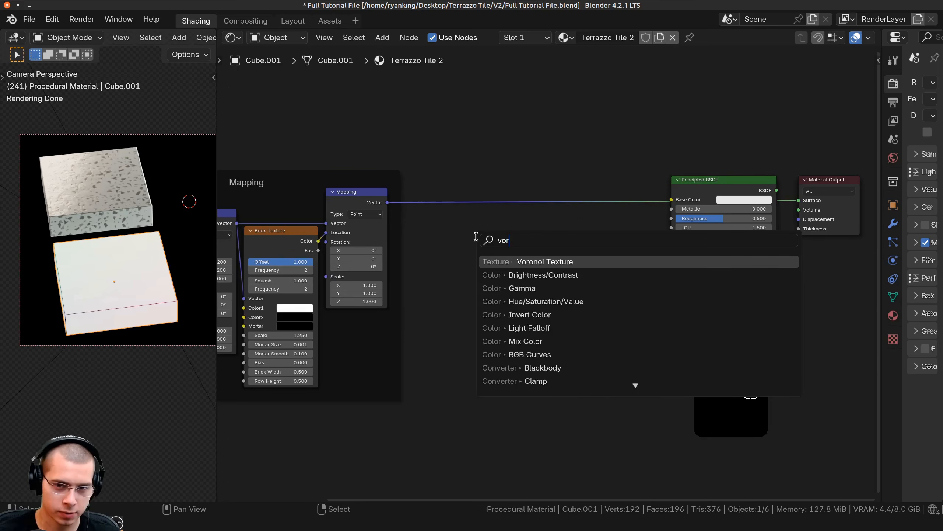
{"action": "key", "text": "Return"}
{"action": "left_click", "coordinate": [494, 219]}
{"action": "middle_click_drag", "start_coordinate": [494, 220], "coordinate": [490, 140]}
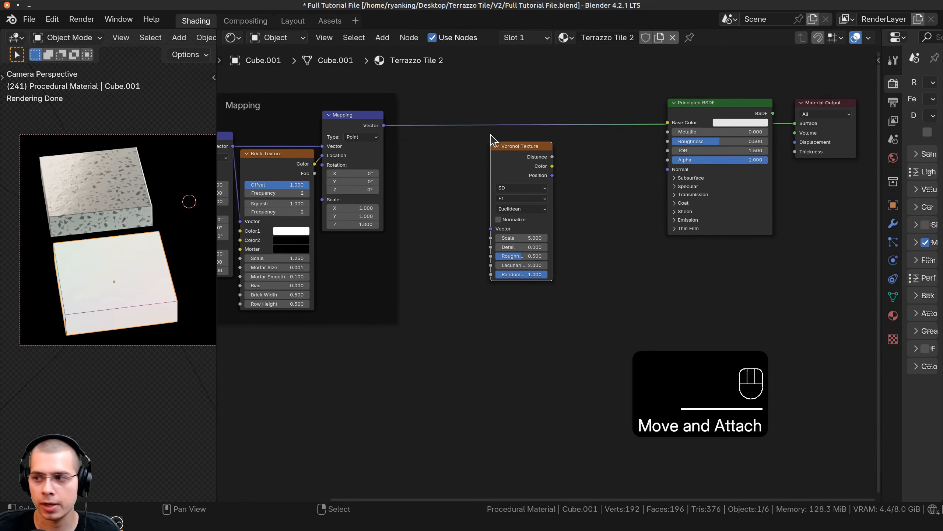
- Add a Noise Texture node and place it directly below the Voronoi Texture
{"action": "key", "text": "shift+a"}
{"action": "left_click", "coordinate": [492, 110]}
{"action": "type", "text": "noise"}
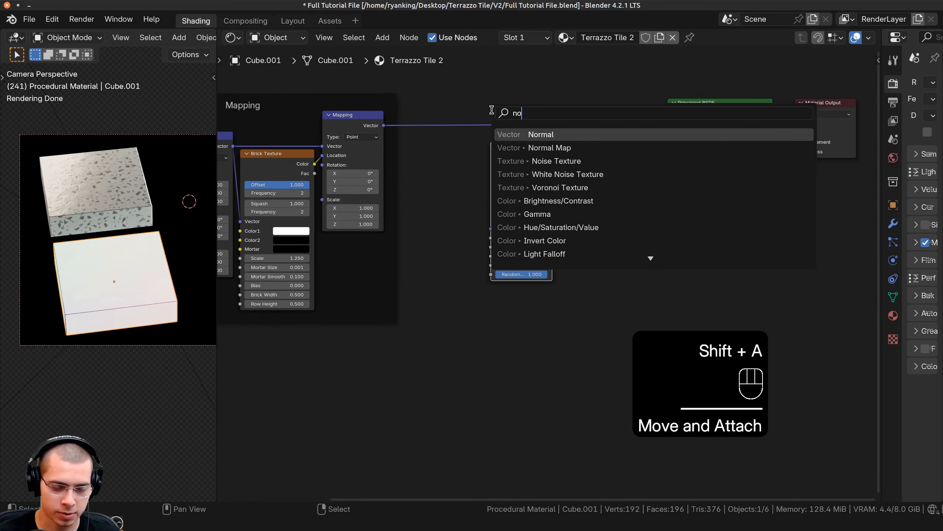
{"action": "key", "text": "Return"}
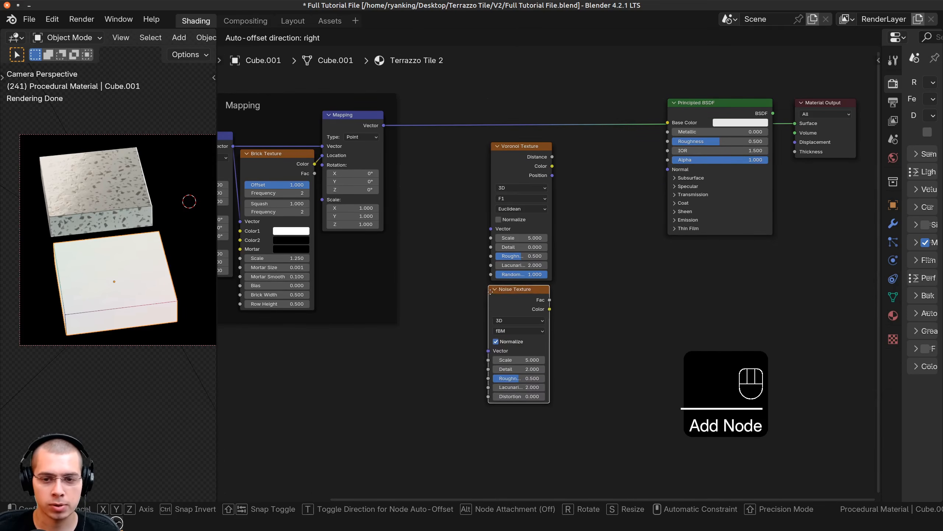
{"action": "left_click", "coordinate": [498, 288]}
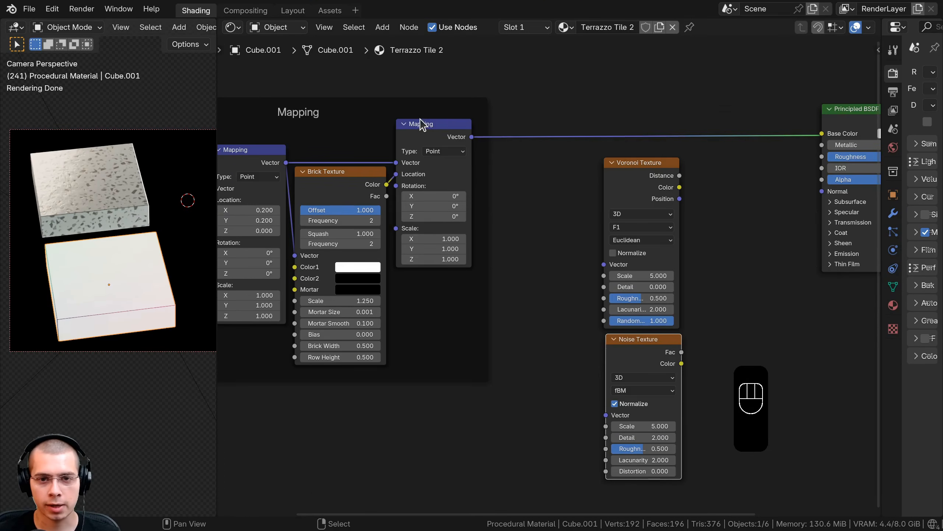
- Connect the last Mapping node's Vector output to the Vector inputs of the Voronoi Texture and the Noise Texture
{"action": "scroll", "coordinate": [423, 111], "scroll_direction": "down", "scroll_amount": 2}
{"action": "left_click_drag", "start_coordinate": [434, 83], "coordinate": [566, 210]}
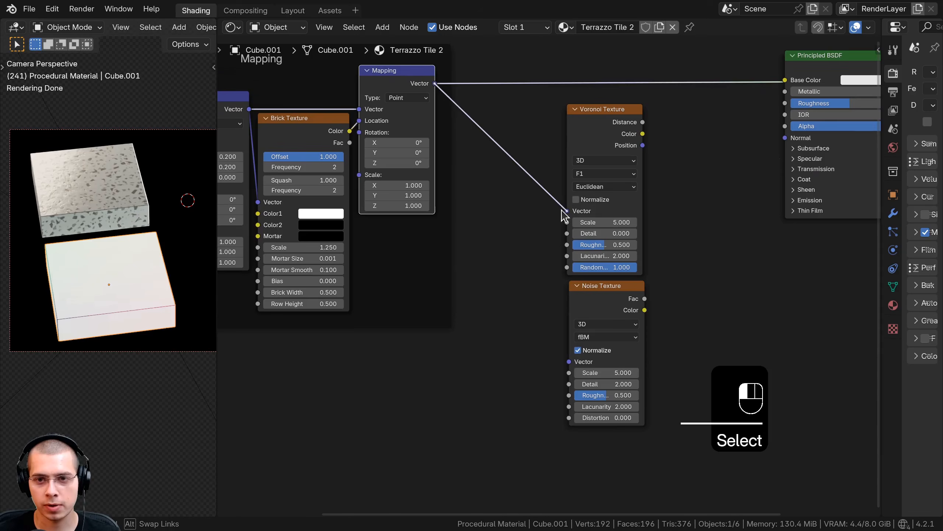
{"action": "left_click_drag", "start_coordinate": [436, 84], "coordinate": [570, 362]}
- Preview the Voronoi Texture's Distance output on the second cube and examine the pattern up close
{"action": "middle_click_drag", "start_coordinate": [686, 148], "coordinate": [637, 192]}
{"action": "scroll", "coordinate": [637, 190], "scroll_direction": "up", "scroll_amount": 2}
{"action": "left_click", "coordinate": [558, 156], "text": "ctrl+shift"}
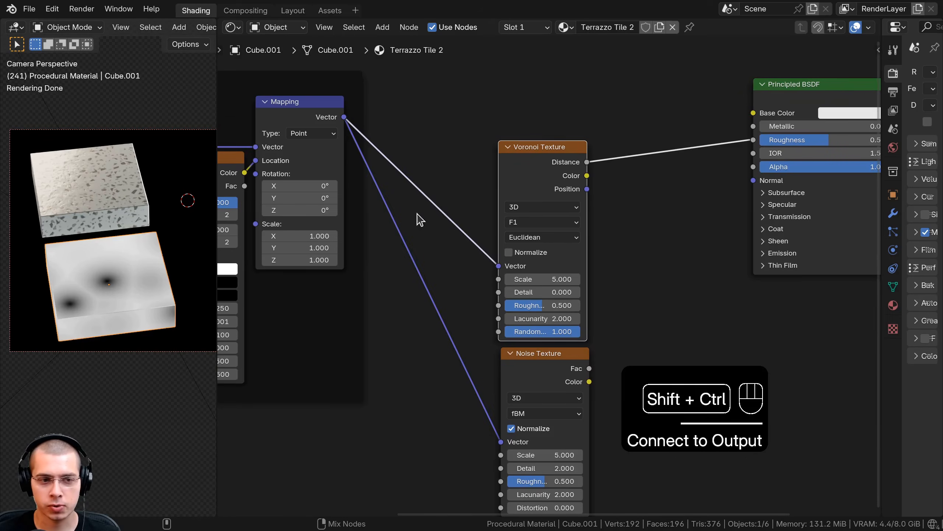
{"action": "scroll", "coordinate": [85, 348], "scroll_direction": "up", "scroll_amount": 5}
{"action": "middle_click_drag", "start_coordinate": [84, 323], "coordinate": [77, 284], "text": "shift"}
{"action": "scroll", "coordinate": [79, 283], "scroll_direction": "down", "scroll_amount": 2}
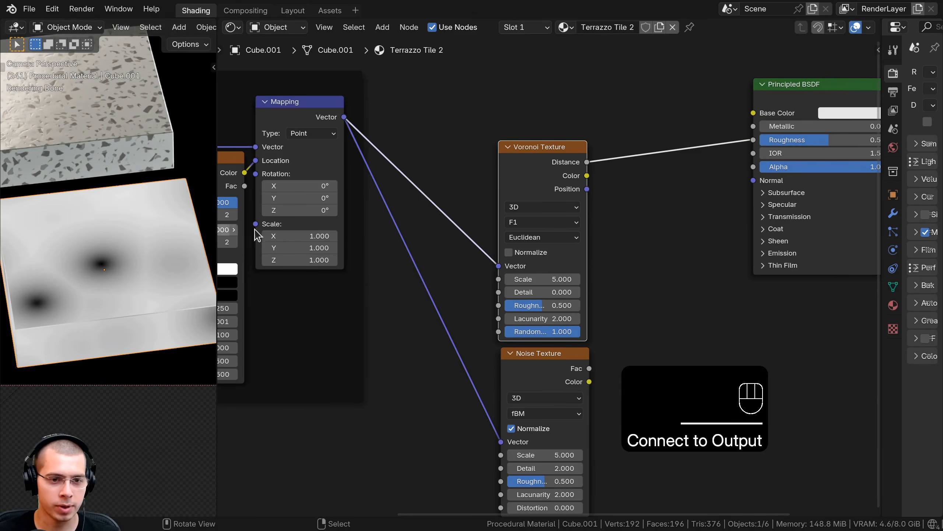
{"action": "scroll", "coordinate": [550, 276], "scroll_direction": "up", "scroll_amount": 1}
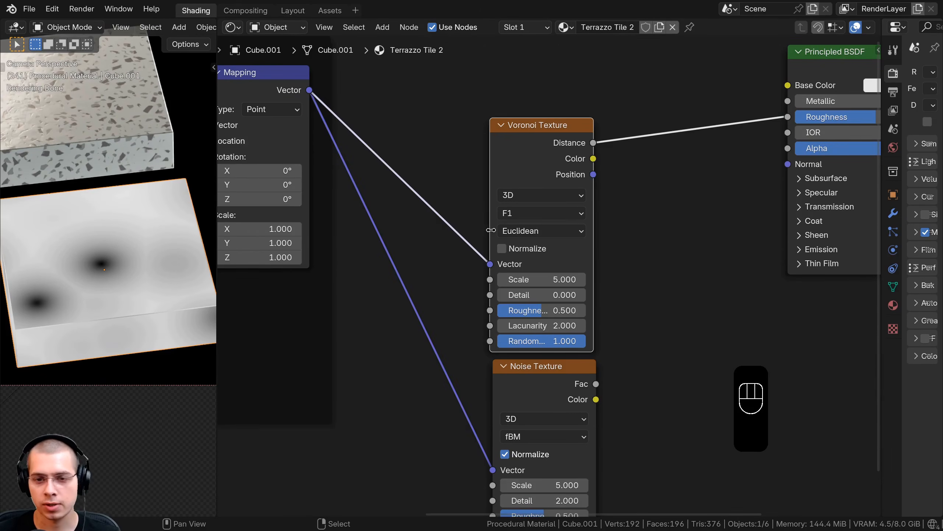
- Set the Voronoi Texture's feature output to Distance to Edge, its Scale to 40 and its Roughness to 5.7
{"action": "left_click", "coordinate": [512, 214]}
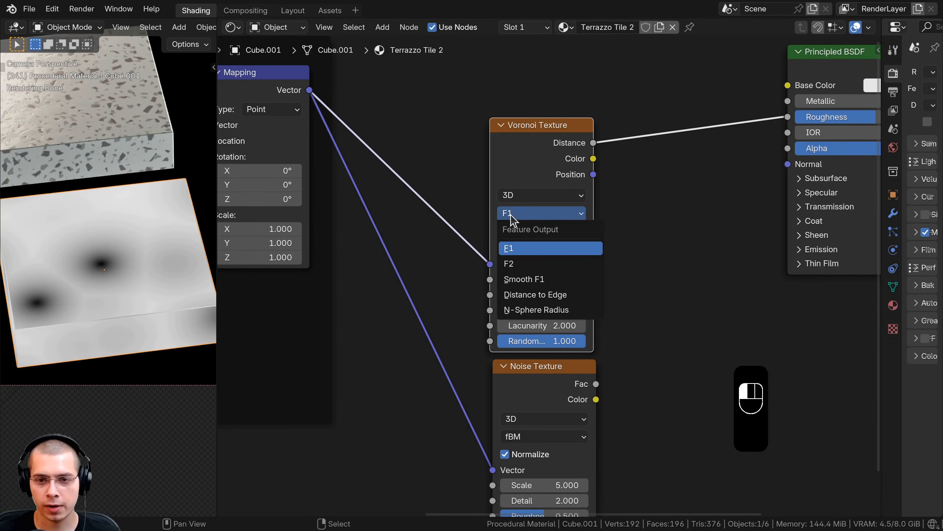
{"action": "left_click", "coordinate": [540, 295]}
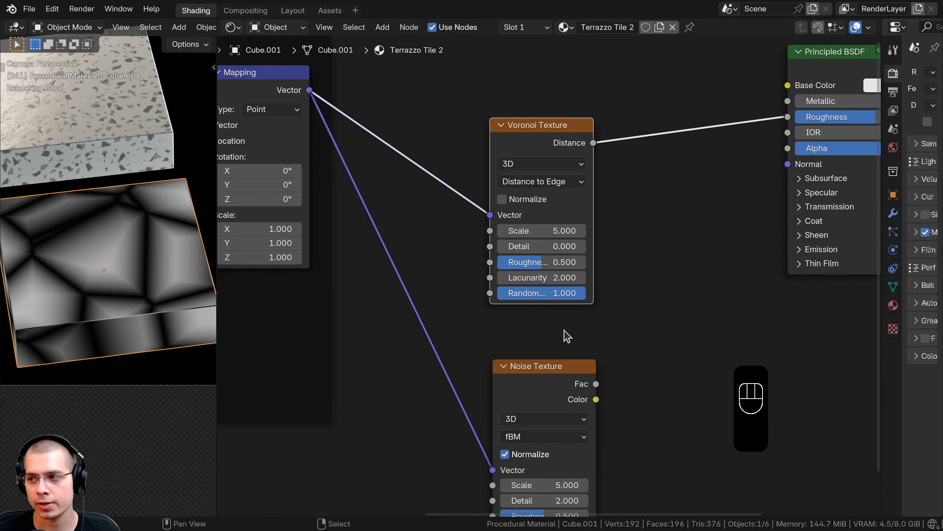
{"action": "left_click", "coordinate": [553, 230]}
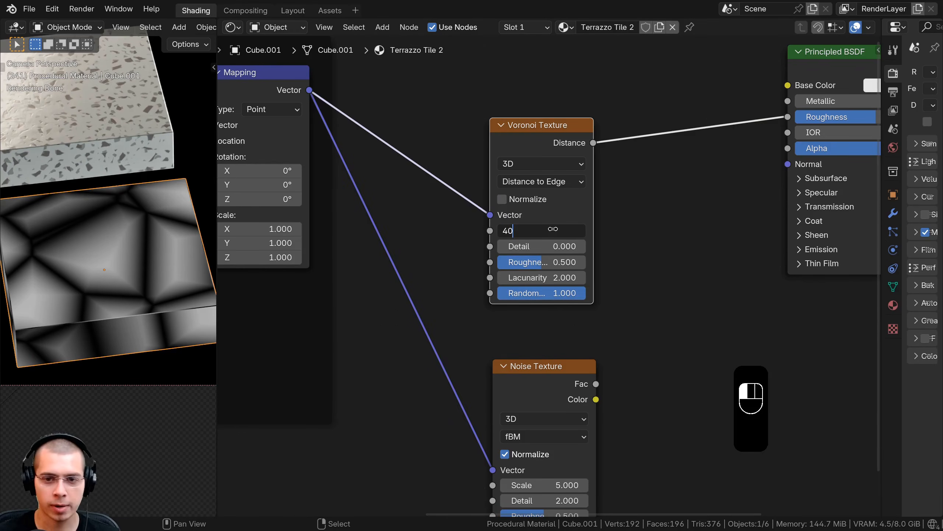
{"action": "type", "text": "40"}
{"action": "key", "text": "Return"}
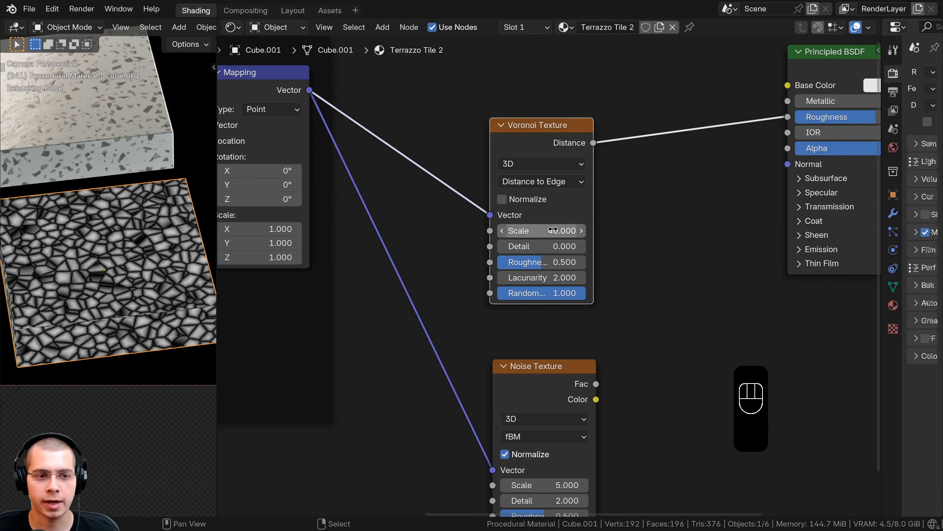
{"action": "left_click", "coordinate": [565, 262]}
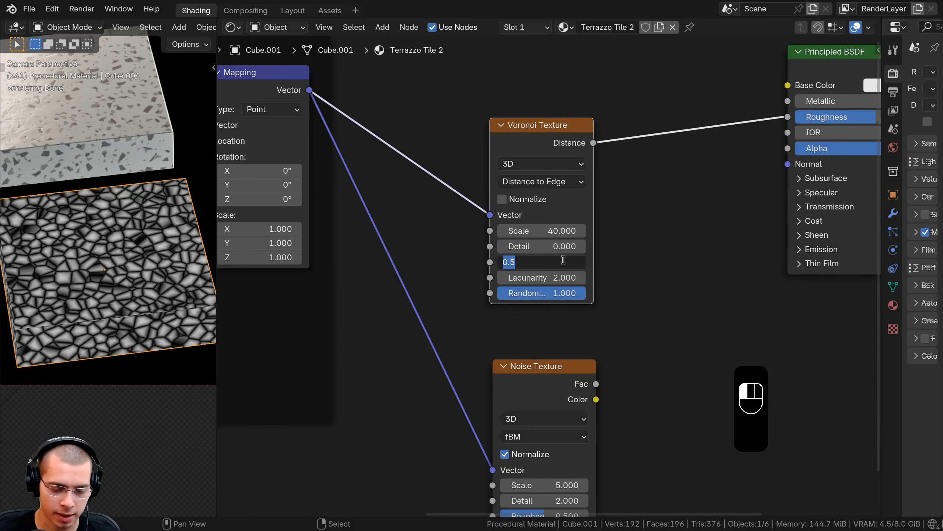
{"action": "type", "text": "5.7"}
{"action": "key", "text": "Return"}
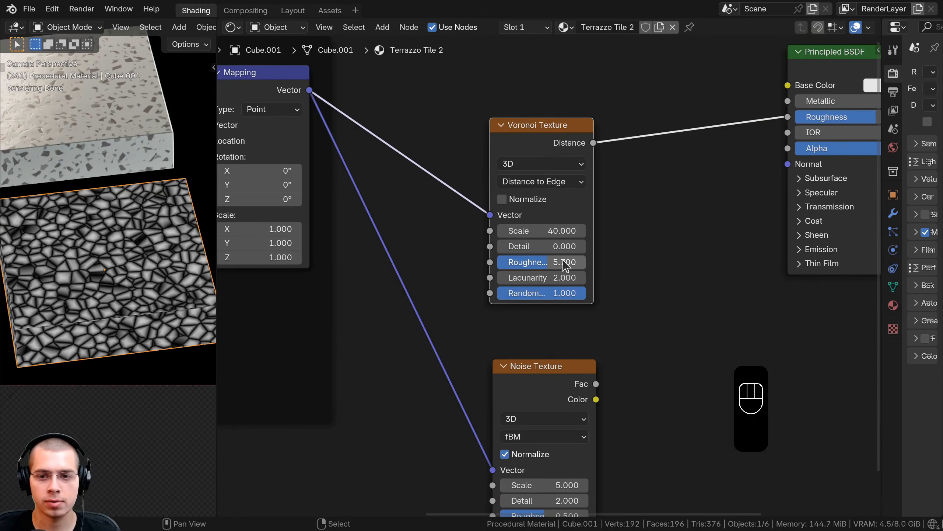
- Preview the Noise Texture through the material output and move the node up close beneath the Voronoi Texture
{"action": "middle_click_drag", "start_coordinate": [553, 396], "coordinate": [536, 352]}
{"action": "left_click", "coordinate": [537, 339], "text": "ctrl+shift"}
{"action": "left_click_drag", "start_coordinate": [537, 339], "coordinate": [534, 289]}
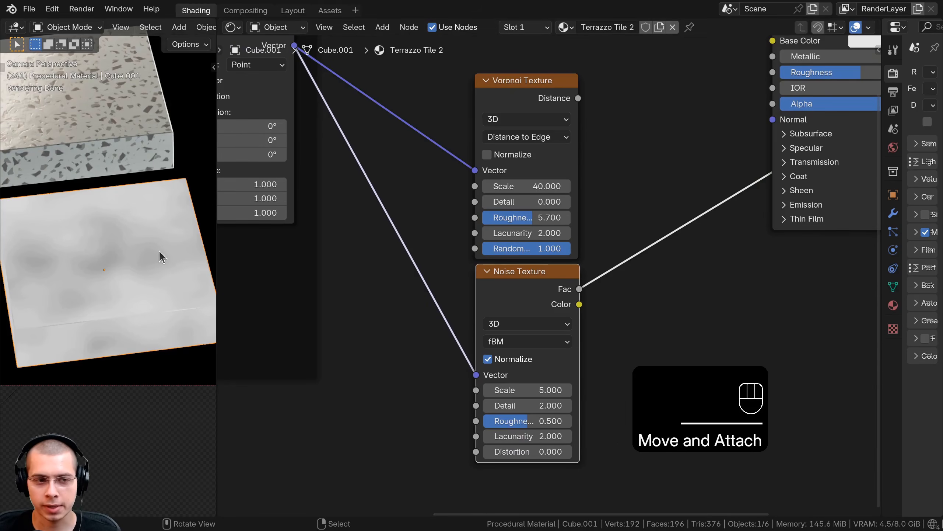
- Set the Noise Texture's Scale to 28 and its Detail to 4
{"action": "middle_click_drag", "start_coordinate": [614, 338], "coordinate": [612, 307]}
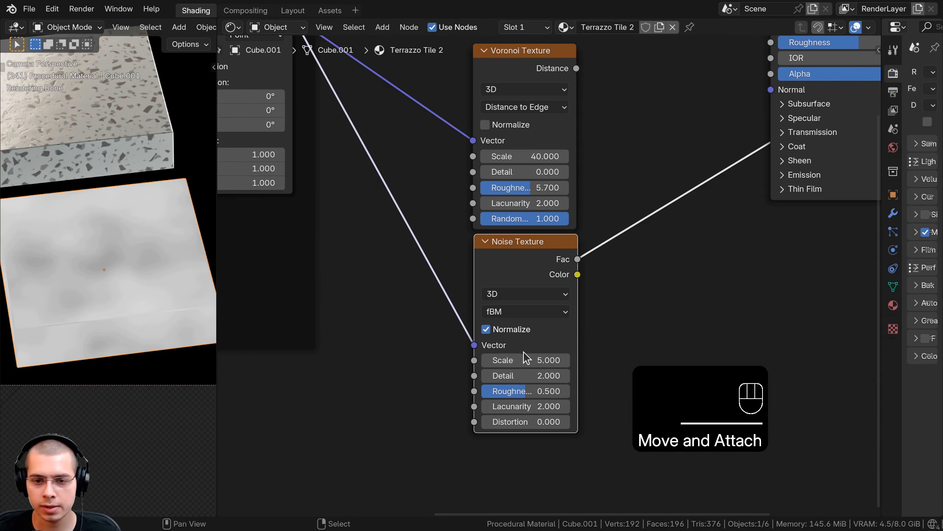
{"action": "left_click", "coordinate": [526, 360]}
{"action": "type", "text": "28"}
{"action": "key", "text": "Return"}
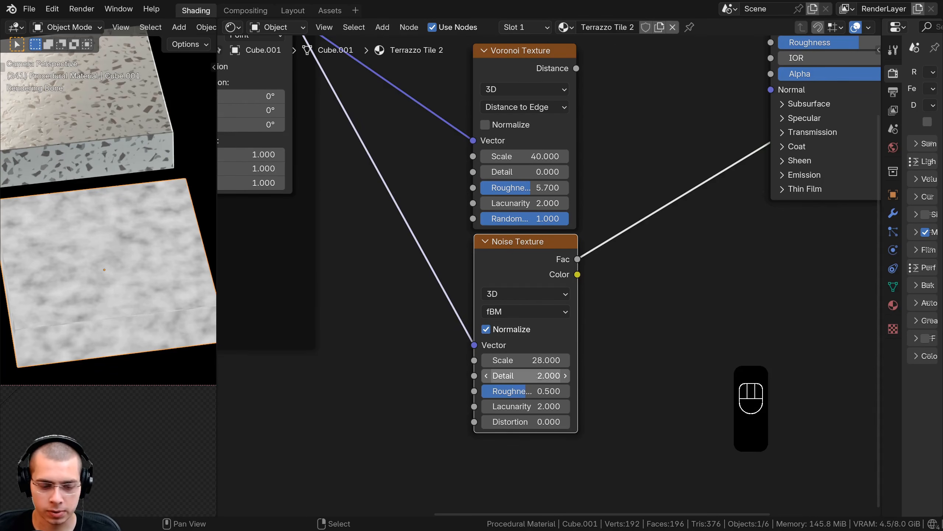
{"action": "left_click", "coordinate": [527, 375]}
{"action": "type", "text": "4"}
{"action": "key", "text": "Return"}
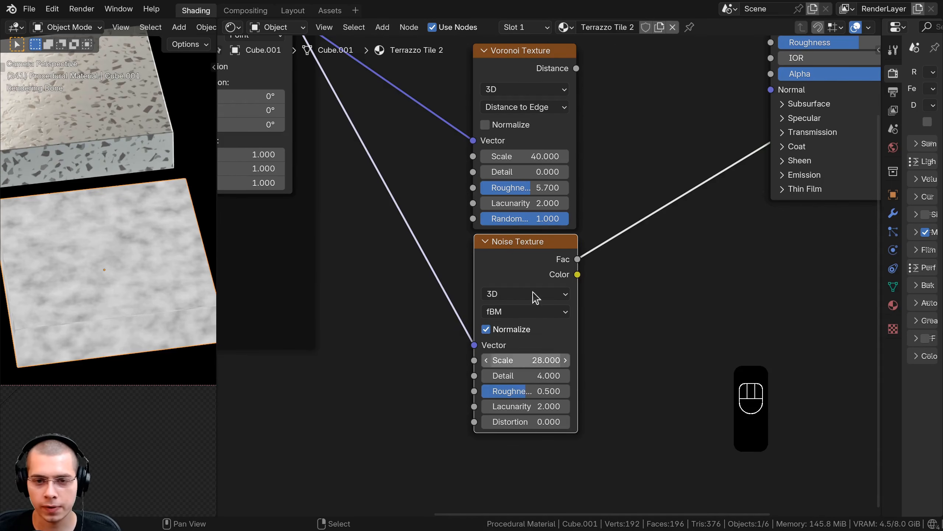
- Move the Voronoi and Noise Texture nodes together, up and closer to the Mapping frame
{"action": "scroll", "coordinate": [524, 360], "scroll_direction": "down", "scroll_amount": 2}
{"action": "left_click_drag", "start_coordinate": [423, 135], "coordinate": [600, 347]}
{"action": "scroll", "coordinate": [572, 342], "scroll_direction": "down", "scroll_amount": 1}
{"action": "middle_click_drag", "start_coordinate": [543, 338], "coordinate": [543, 394]}
{"action": "key", "text": "g"}
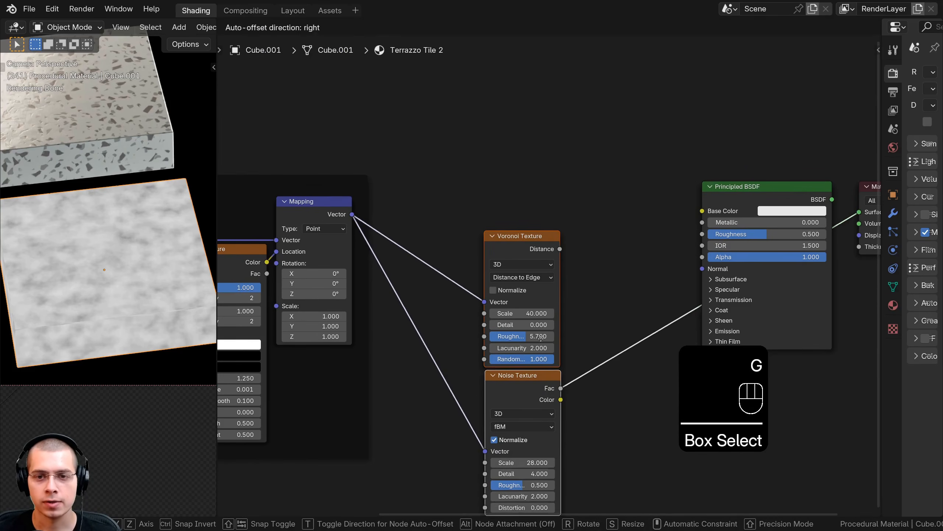
{"action": "left_click", "coordinate": [506, 293]}
{"action": "middle_click_drag", "start_coordinate": [506, 294], "coordinate": [502, 307]}
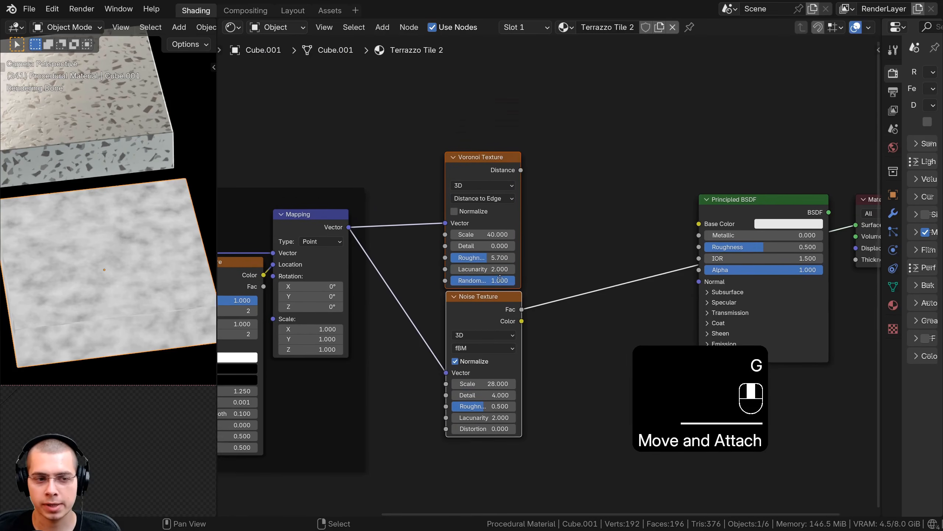
- Preview the Voronoi Texture and the Noise Texture in turn through the material output to compare them
{"action": "left_click", "coordinate": [494, 267], "text": "ctrl+shift"}
{"action": "left_click", "coordinate": [508, 312], "text": "ctrl+shift"}
{"action": "middle_click_drag", "start_coordinate": [580, 277], "coordinate": [562, 290]}
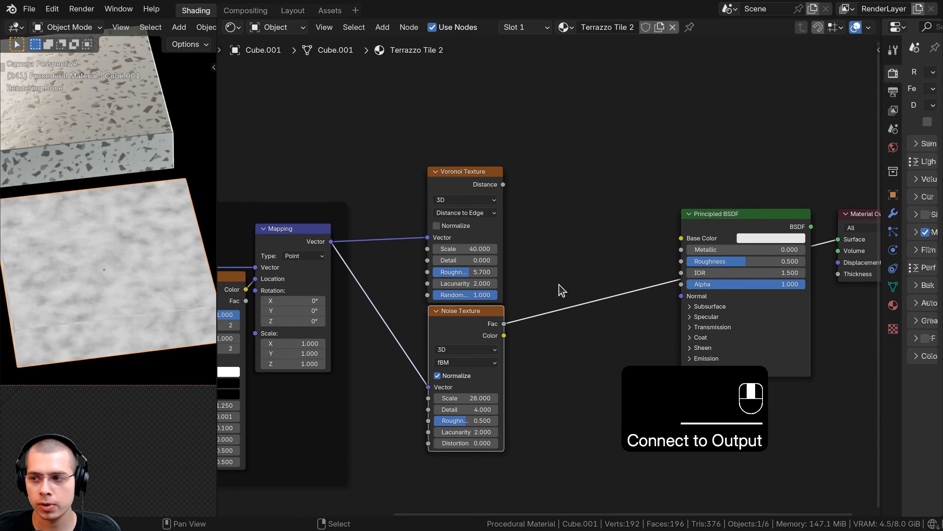
- Combine the Voronoi Texture's Distance and the Noise Texture's Fac through a new Mix node
{"action": "left_click", "coordinate": [453, 175], "text": "shift"}
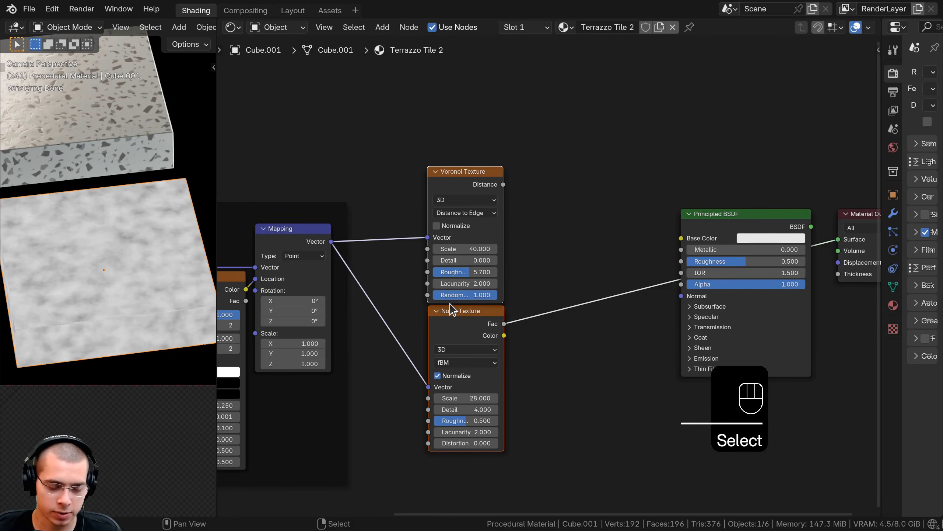
{"action": "key", "text": "ctrl+0"}
{"action": "scroll", "coordinate": [483, 307], "scroll_direction": "up", "scroll_amount": 2}
{"action": "key", "text": "a"}
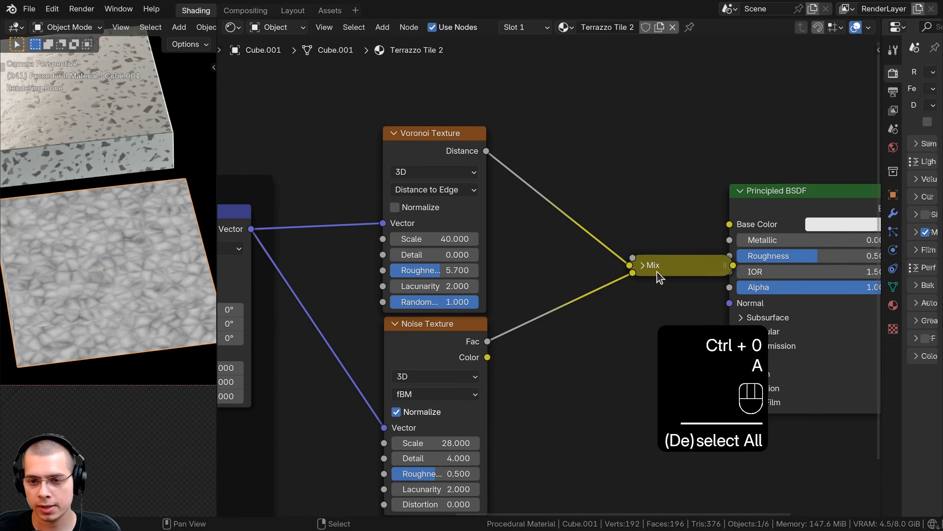
- Expand the Mix node, move it up beside the textures and set its blending mode to Linear Light
{"action": "left_click", "coordinate": [643, 265]}
{"action": "left_click_drag", "start_coordinate": [657, 273], "coordinate": [555, 200]}
{"action": "left_click", "coordinate": [565, 254]}
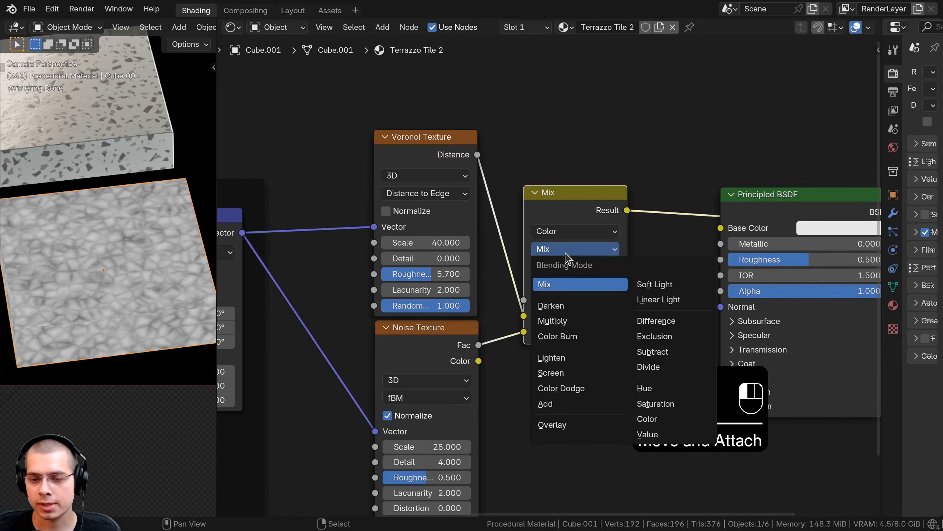
{"action": "left_click", "coordinate": [661, 301]}
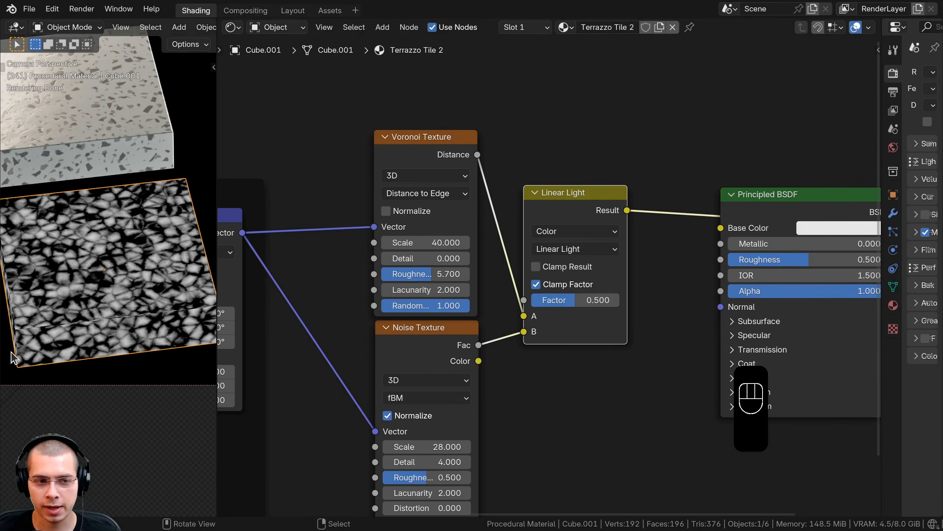
- Set the Linear Light node's Factor to 0.4 and inspect the resulting pattern up close on the cube
{"action": "mouse_move", "coordinate": [601, 300]}
{"action": "left_mouse_down"}
{"action": "mouse_move", "coordinate": [644, 300]}
{"action": "mouse_move", "coordinate": [532, 299]}
{"action": "mouse_move", "coordinate": [619, 300]}
{"action": "mouse_move", "coordinate": [539, 299]}
{"action": "mouse_move", "coordinate": [609, 300]}
{"action": "left_mouse_up"}
{"action": "left_click", "coordinate": [596, 300]}
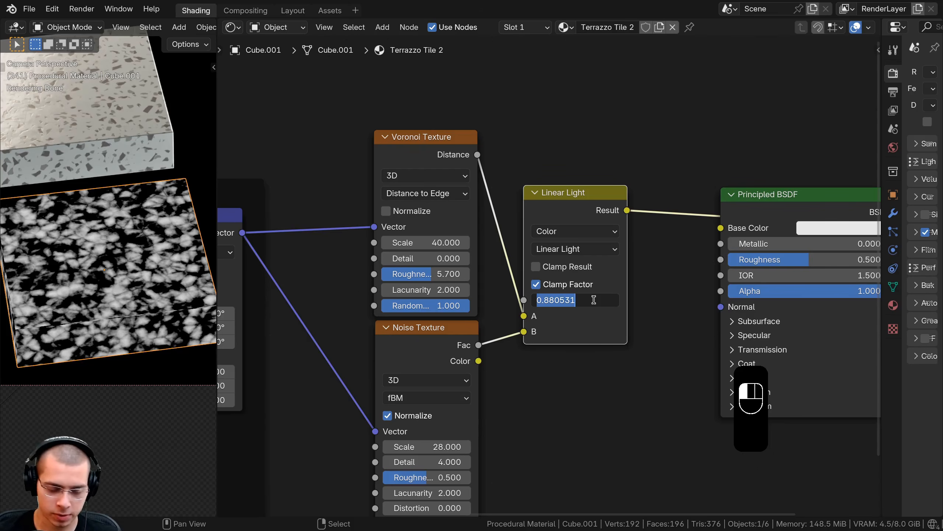
{"action": "type", "text": "0.4"}
{"action": "key", "text": "Return"}
{"action": "scroll", "coordinate": [181, 425], "scroll_direction": "up", "scroll_amount": 8}
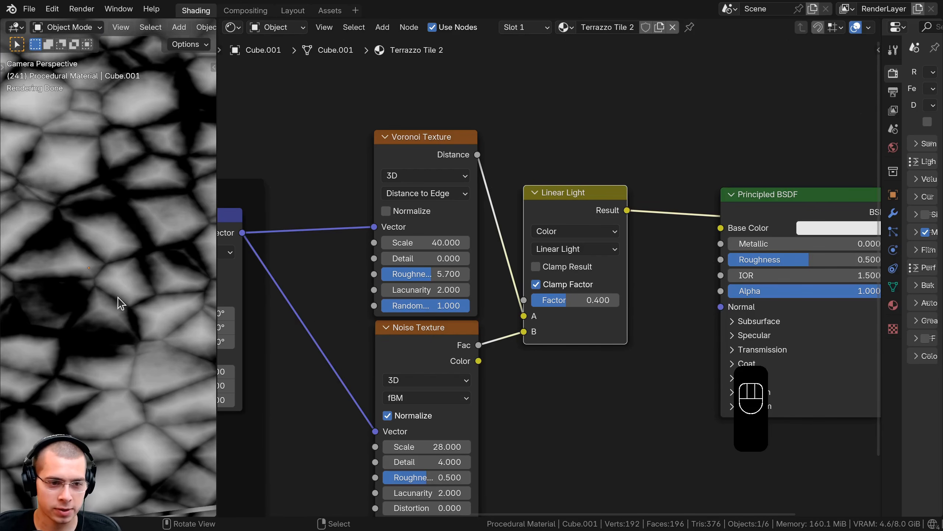
{"action": "scroll", "coordinate": [129, 323], "scroll_direction": "down", "scroll_amount": 10}
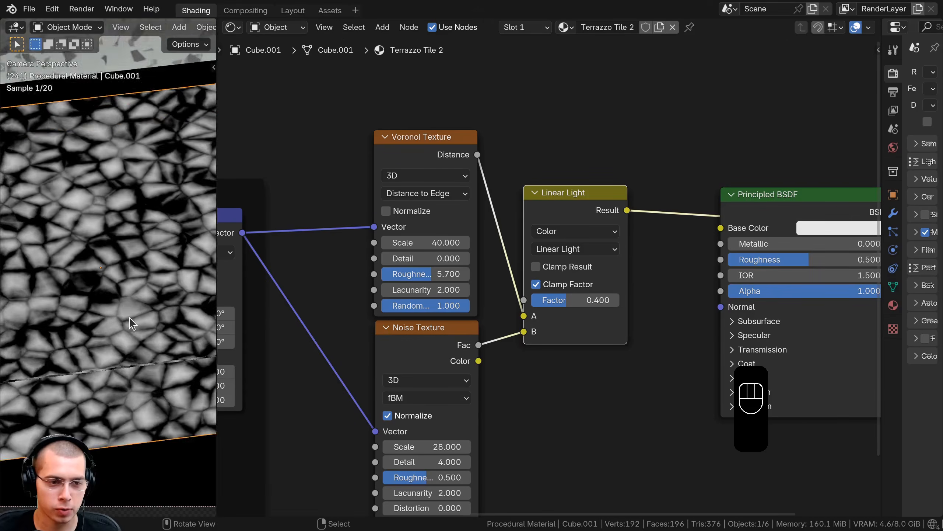
- Move the Principled BSDF and Material Output further away and insert a Color Ramp on the link after the Linear Light node
{"action": "scroll", "coordinate": [544, 213], "scroll_direction": "down", "scroll_amount": 2}
{"action": "left_click", "coordinate": [544, 213]}
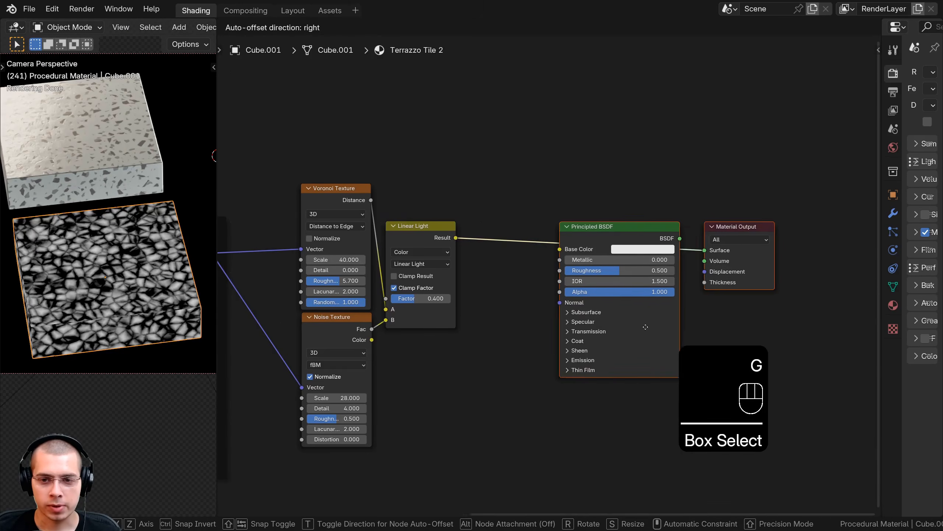
{"action": "key", "text": "shift+a"}
{"action": "type", "text": "col"}
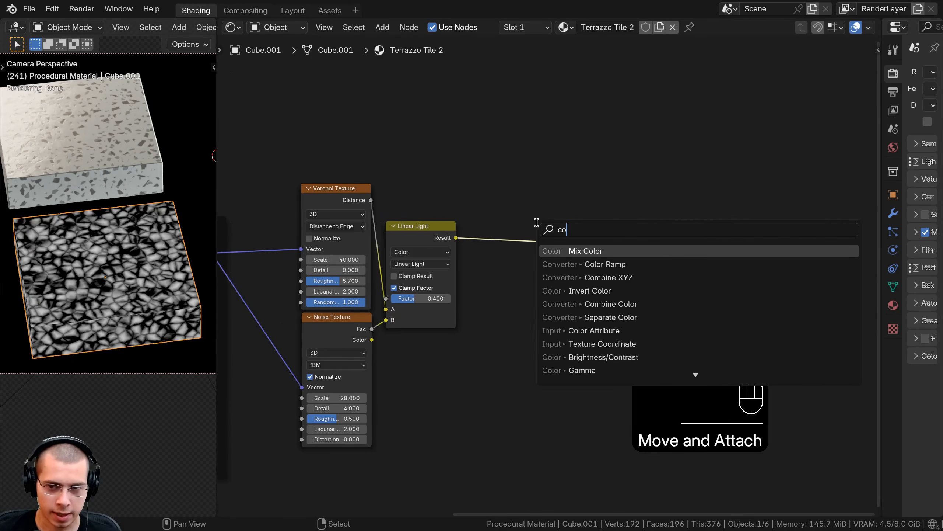
{"action": "left_click", "coordinate": [571, 264]}
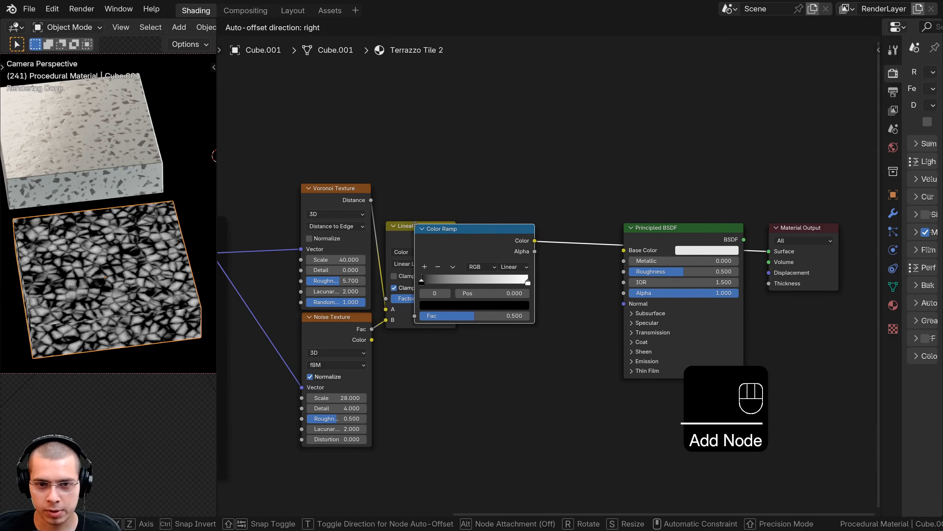
{"action": "left_click", "coordinate": [513, 229]}
{"action": "scroll", "coordinate": [426, 291], "scroll_direction": "up", "scroll_amount": 4}
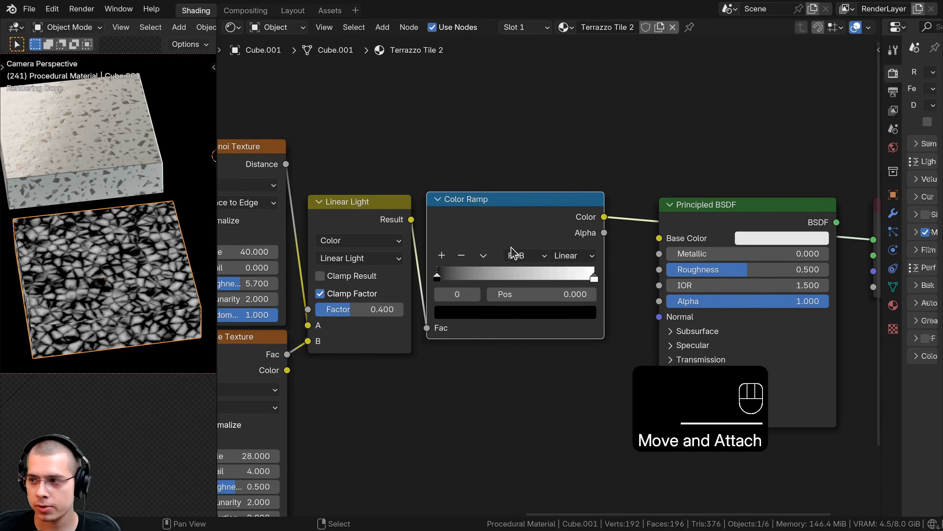
- Sharpen the chunk pattern by sliding the Color Ramp's black stop inward and its white stop close to it at 0.254
{"action": "left_click_drag", "start_coordinate": [396, 280], "coordinate": [429, 283]}
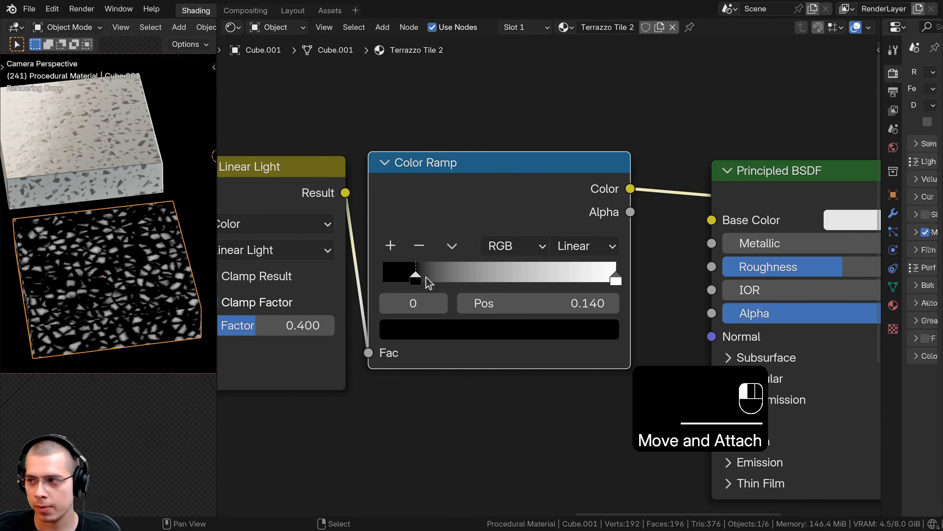
{"action": "left_click_drag", "start_coordinate": [570, 281], "coordinate": [417, 277]}
{"action": "scroll", "coordinate": [394, 282], "scroll_direction": "up", "scroll_amount": 2}
{"action": "scroll", "coordinate": [70, 316], "scroll_direction": "up", "scroll_amount": 3}
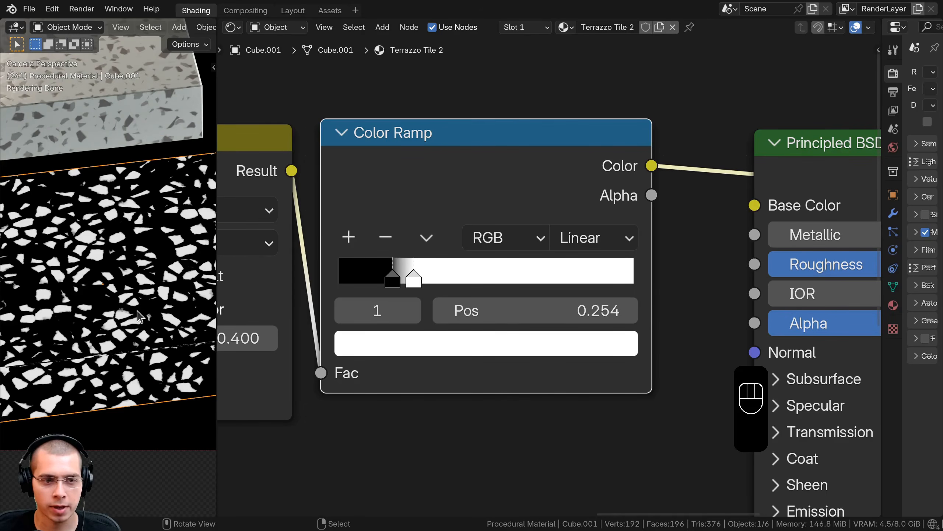
{"action": "scroll", "coordinate": [70, 315], "scroll_direction": "down", "scroll_amount": 3}
{"action": "scroll", "coordinate": [383, 133], "scroll_direction": "down", "scroll_amount": 6}
- Enclose the Voronoi Texture, Noise Texture, Linear Light and Color Ramp nodes in a frame labelled Chunks
{"action": "left_click_drag", "start_coordinate": [379, 117], "coordinate": [564, 410]}
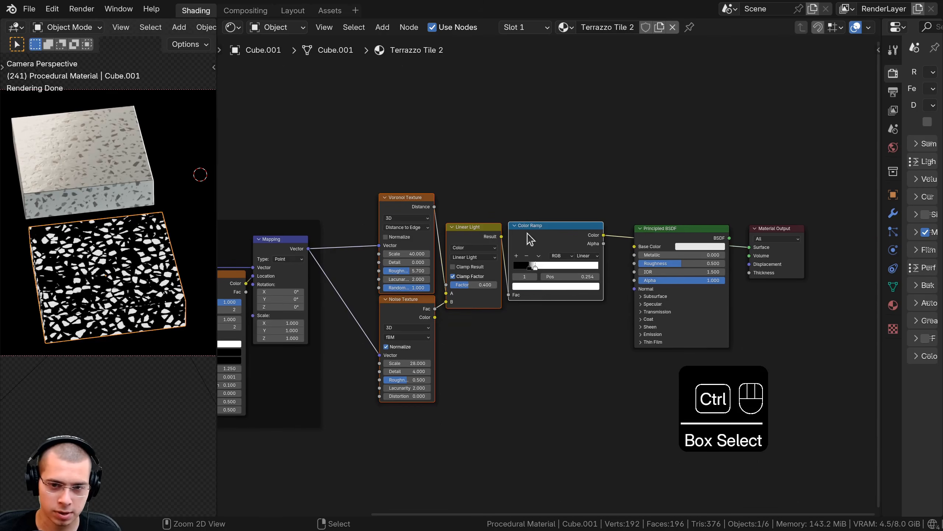
{"action": "key", "text": "ctrl+j"}
{"action": "key", "text": "a"}
{"action": "left_click", "coordinate": [495, 182]}
{"action": "key", "text": "F2"}
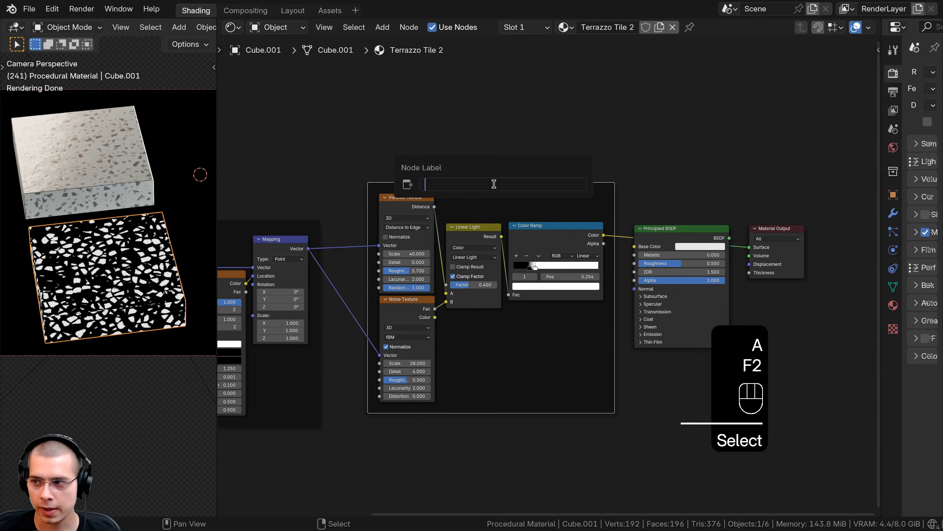
{"action": "type", "text": "Chunks"}
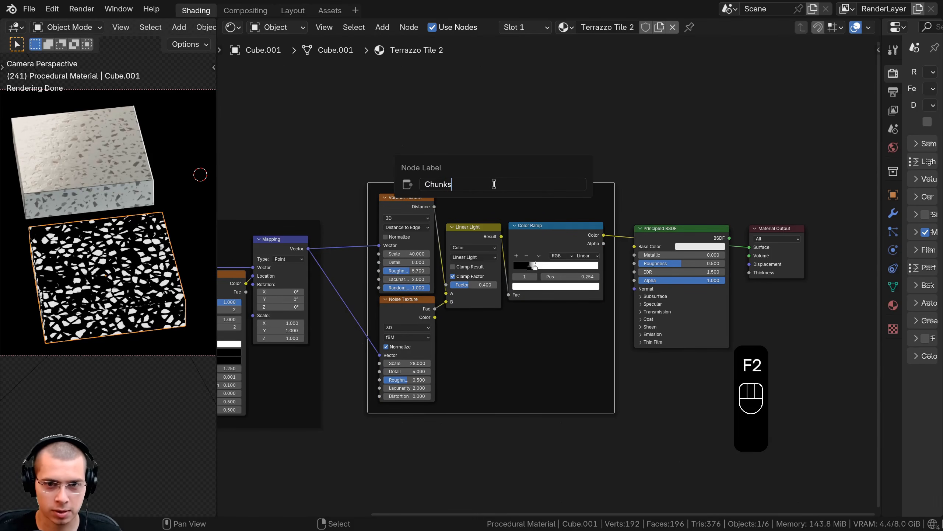
{"action": "key", "text": "Return"}
{"action": "key", "text": "a"}
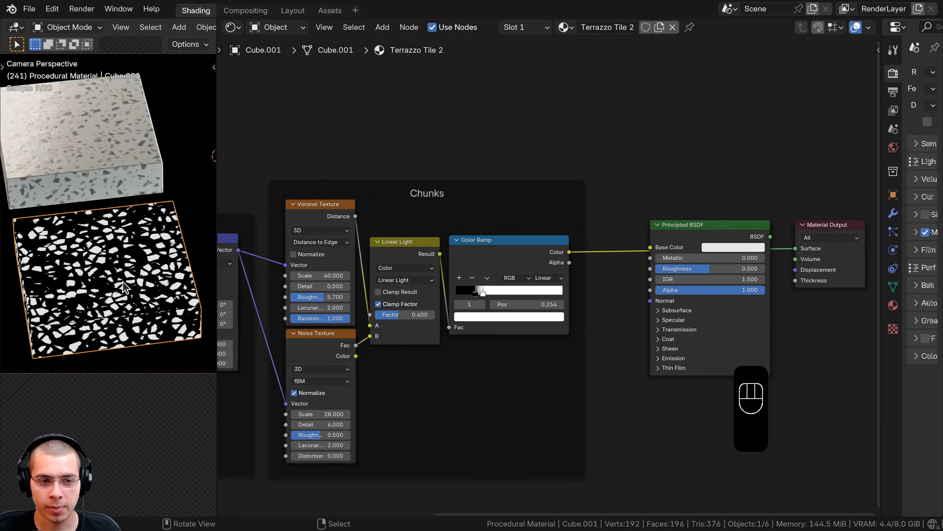
- Link the Color Ramp's Color output to the Principled BSDF's Normal and move the Principled BSDF further from the Chunks frame
{"action": "middle_click_drag", "start_coordinate": [516, 255], "coordinate": [409, 231]}
{"action": "scroll", "coordinate": [409, 230], "scroll_direction": "up", "scroll_amount": 1}
{"action": "left_click_drag", "start_coordinate": [471, 223], "coordinate": [566, 278]}
{"action": "left_click_drag", "start_coordinate": [516, 116], "coordinate": [613, 275]}
{"action": "key", "text": "g"}
{"action": "left_click", "coordinate": [702, 273]}
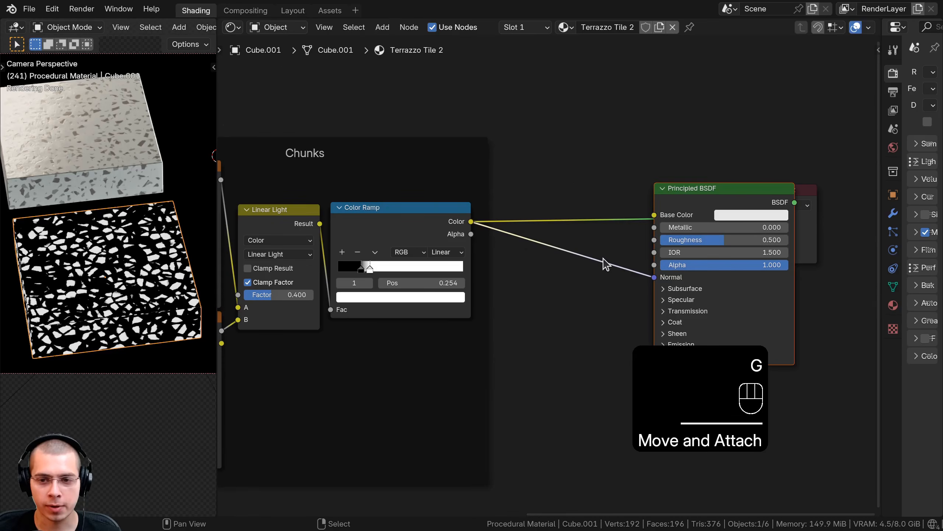
- Insert a Bump node on the Normal link and feed the Color Ramp's Color into its Height instead of its Normal
{"action": "key", "text": "shift+a"}
{"action": "left_click", "coordinate": [596, 238]}
{"action": "type", "text": "bump"}
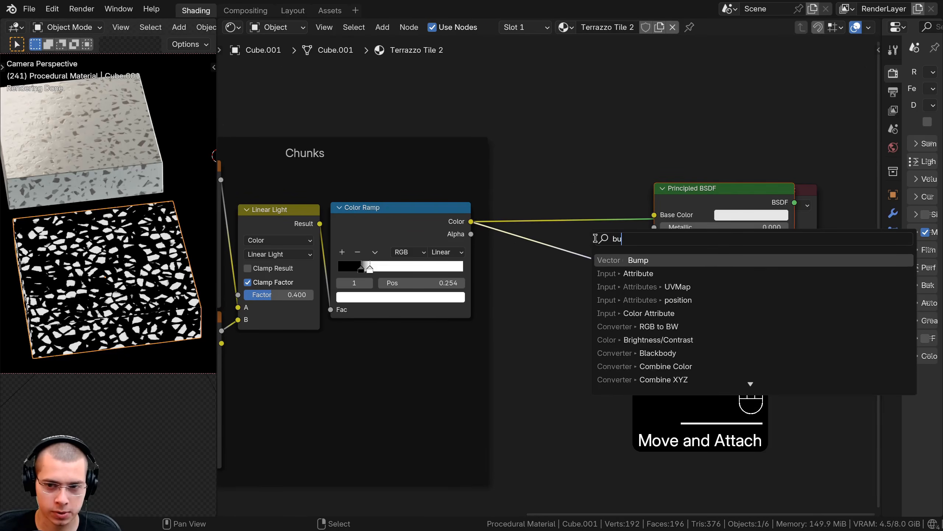
{"action": "key", "text": "Return"}
{"action": "left_click", "coordinate": [539, 234]}
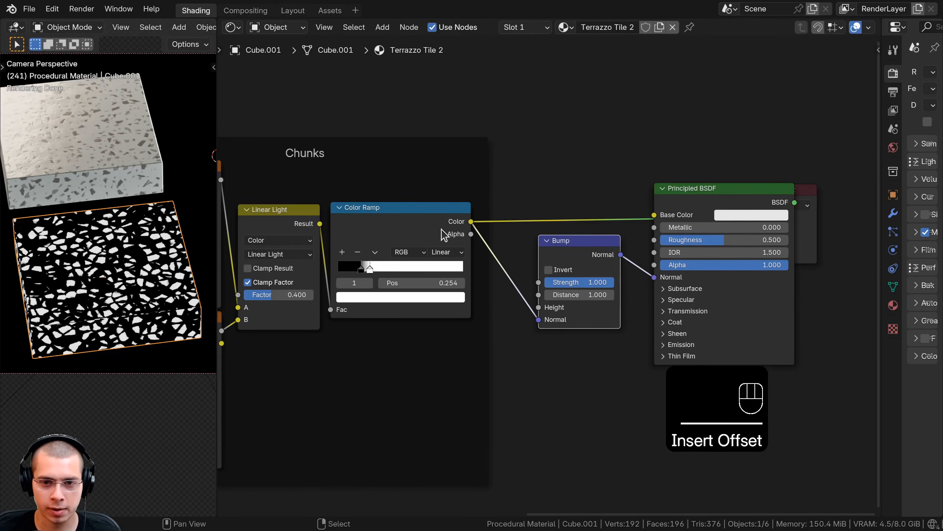
{"action": "left_click", "coordinate": [461, 229]}
{"action": "mouse_move", "coordinate": [531, 310]}
{"action": "left_mouse_down"}
{"action": "mouse_move", "coordinate": [533, 319]}
{"action": "mouse_move", "coordinate": [538, 307]}
{"action": "left_mouse_up"}
- Connect the Principled BSDF to the material output and move the Material Output node clear beside it
{"action": "left_click", "coordinate": [690, 204]}
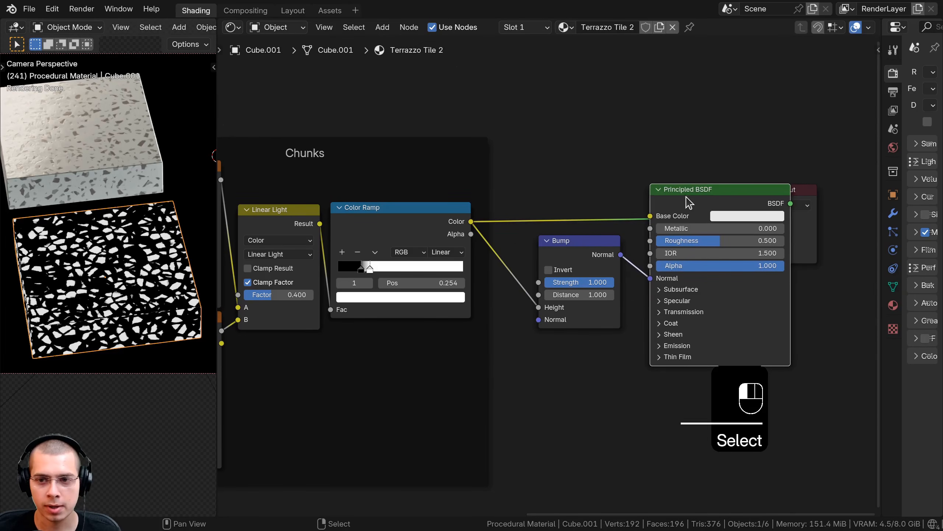
{"action": "left_click", "coordinate": [726, 192], "text": "ctrl+shift"}
{"action": "mouse_move", "coordinate": [808, 195]}
{"action": "left_mouse_down"}
{"action": "mouse_move", "coordinate": [889, 185]}
{"action": "mouse_move", "coordinate": [817, 191]}
{"action": "left_mouse_up"}
{"action": "scroll", "coordinate": [111, 319], "scroll_direction": "up", "scroll_amount": 3}
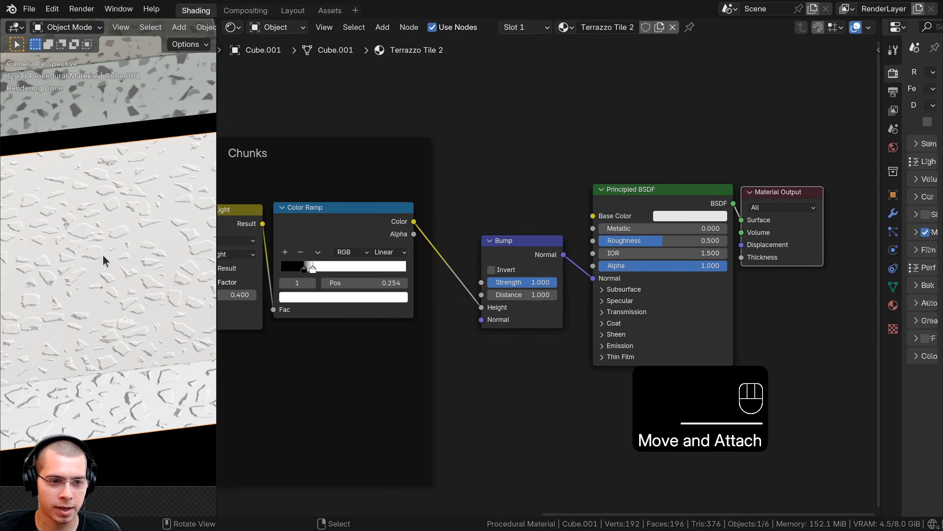
- Invert the Bump node and set its Strength to 0.02
{"action": "left_click", "coordinate": [490, 269]}
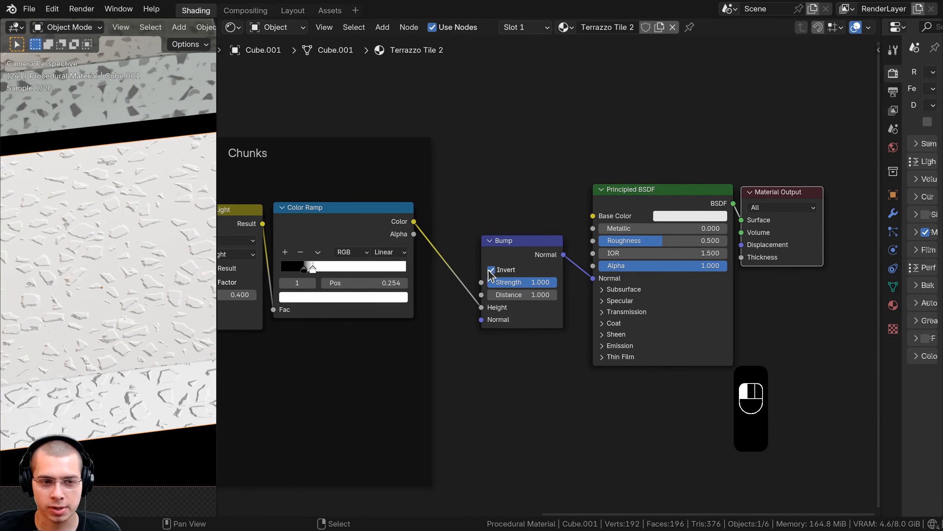
{"action": "left_click", "coordinate": [537, 282]}
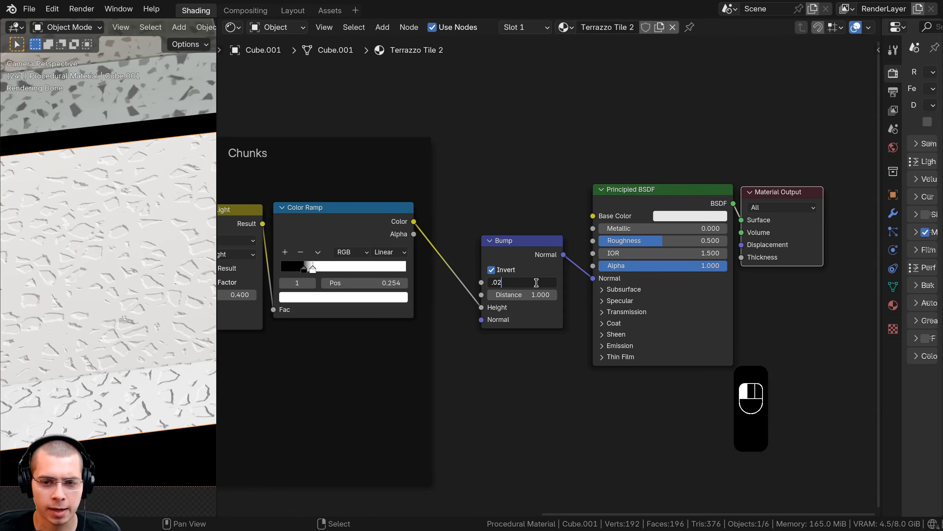
{"action": "key", "text": "Return"}
{"action": "scroll", "coordinate": [95, 296], "scroll_direction": "down", "scroll_amount": 2}
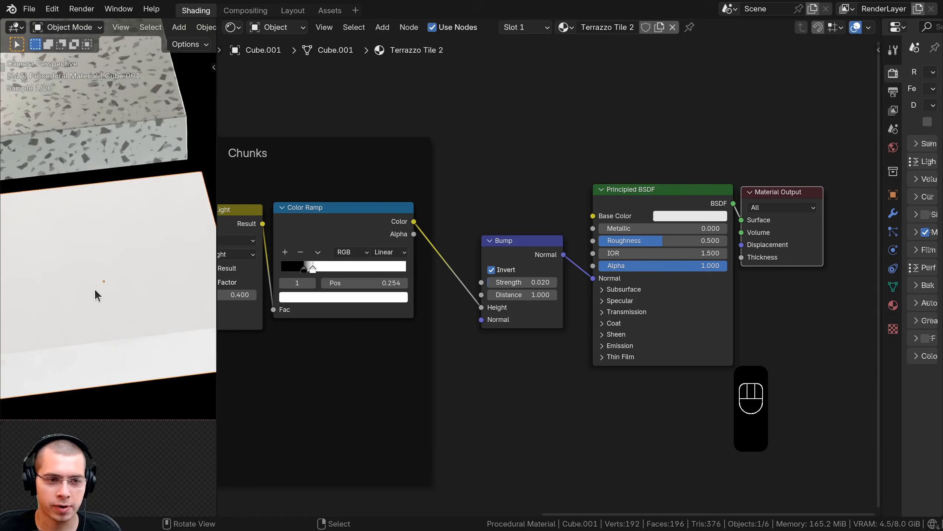
{"action": "mouse_move", "coordinate": [520, 282]}
{"action": "left_mouse_down"}
{"action": "mouse_move", "coordinate": [550, 283]}
{"action": "mouse_move", "coordinate": [522, 283]}
{"action": "left_mouse_up"}
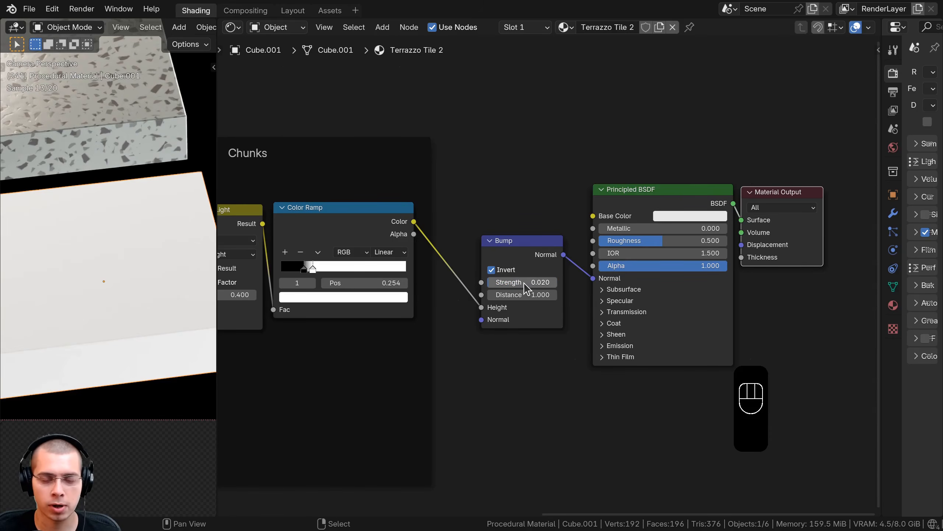
- Add a Noise Texture above the Chunks frame and link the Mapping node's Vector output to its Vector input
{"action": "scroll", "coordinate": [440, 229], "scroll_direction": "down", "scroll_amount": 2}
{"action": "key", "text": "shift+a"}
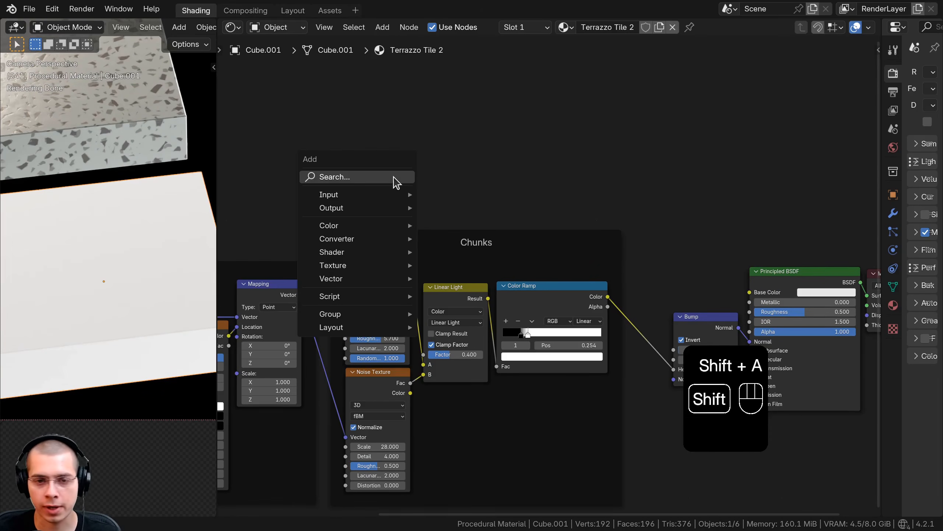
{"action": "left_click", "coordinate": [394, 179]}
{"action": "type", "text": "noi"}
{"action": "key", "text": "Return"}
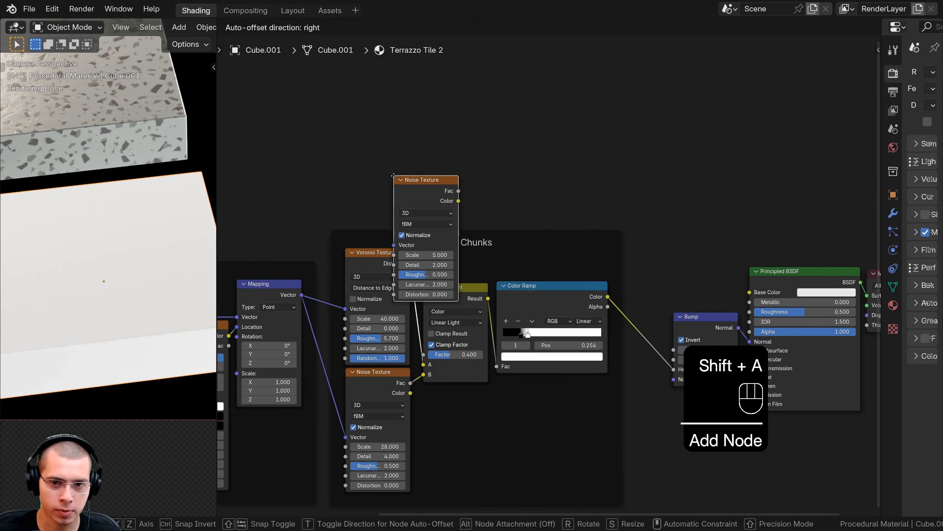
{"action": "left_click", "coordinate": [347, 90]}
{"action": "middle_click_drag", "start_coordinate": [347, 90], "coordinate": [452, 90]}
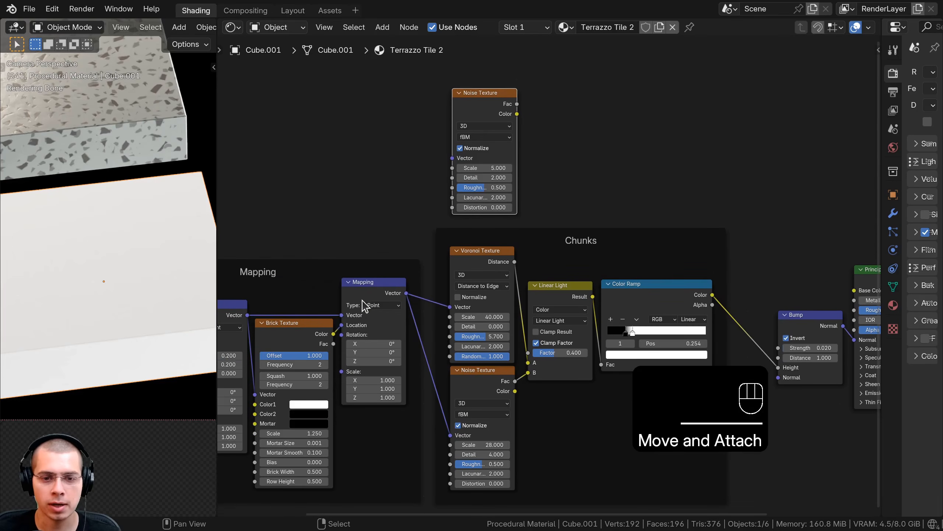
{"action": "left_click_drag", "start_coordinate": [407, 293], "coordinate": [453, 158]}
{"action": "scroll", "coordinate": [471, 170], "scroll_direction": "up", "scroll_amount": 2}
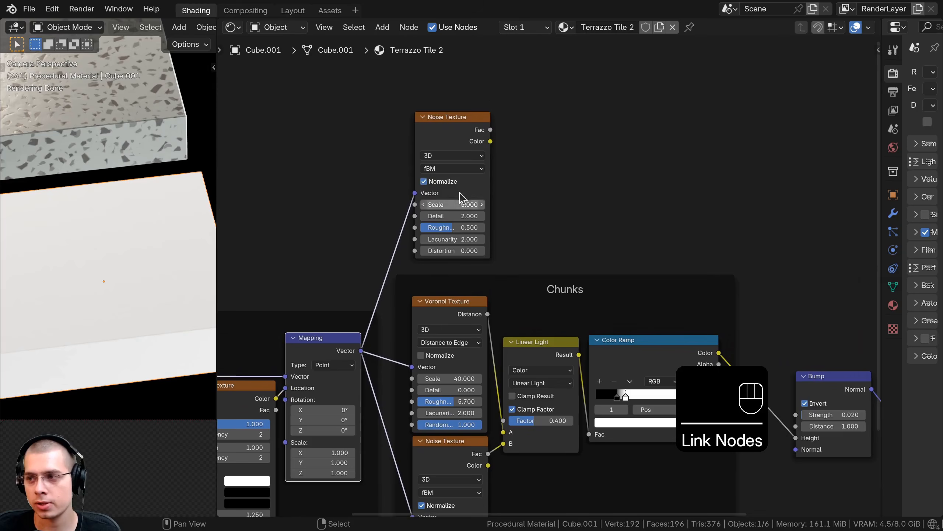
- Preview the new Noise Texture through the material output and set its Scale to 30, Detail to 15 and Roughness to 0.6
{"action": "left_click", "coordinate": [451, 141], "text": "ctrl+shift"}
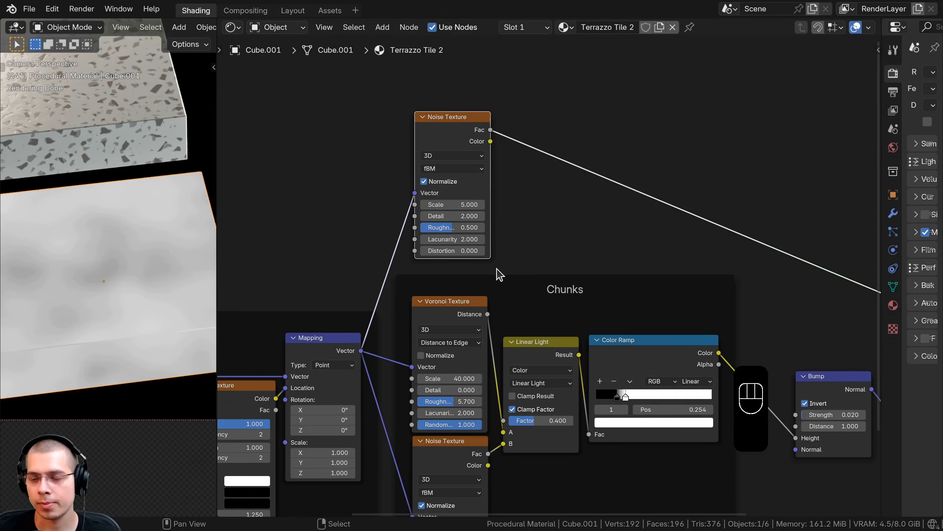
{"action": "left_click", "coordinate": [437, 205]}
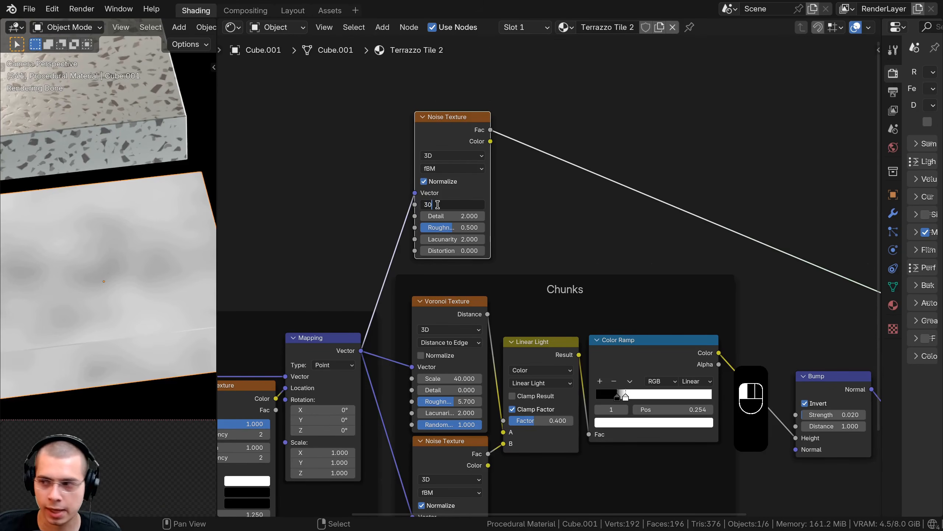
{"action": "key", "text": "Return"}
{"action": "left_click", "coordinate": [436, 216]}
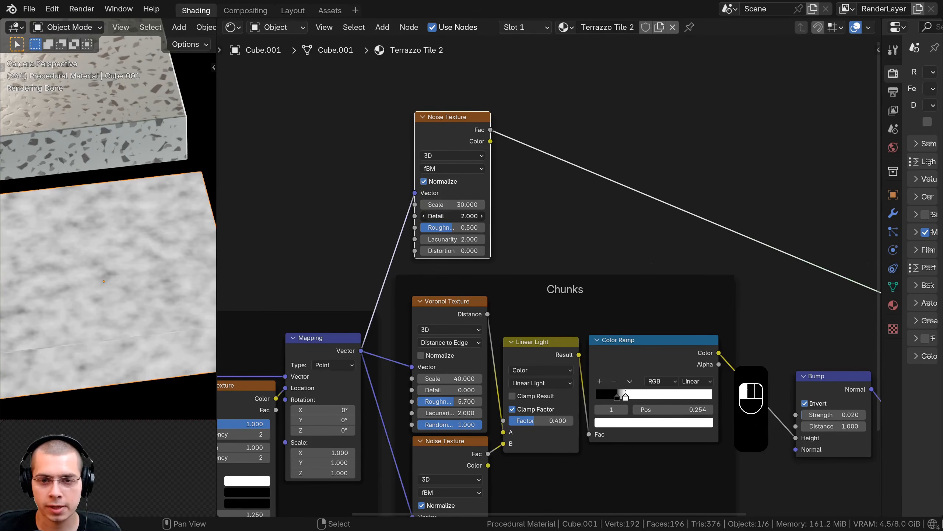
{"action": "type", "text": "15"}
{"action": "key", "text": "Return"}
{"action": "left_click", "coordinate": [444, 227]}
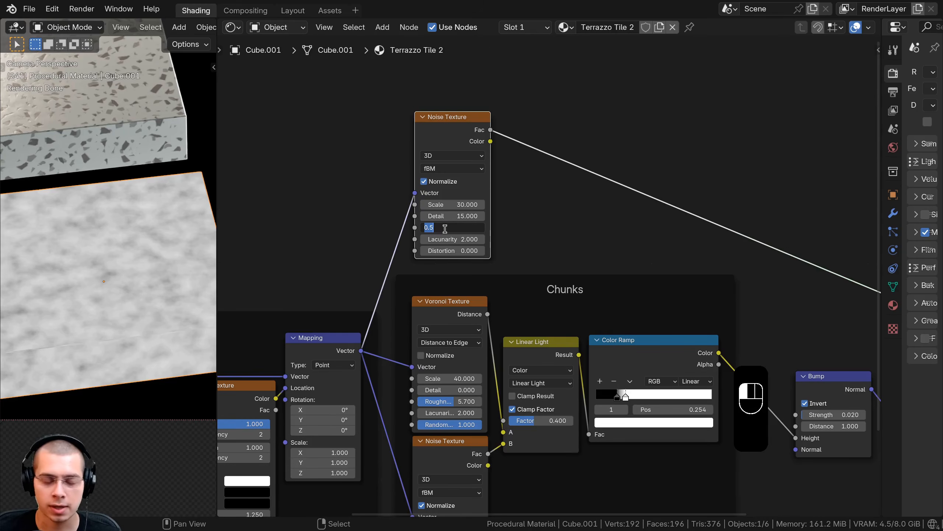
{"action": "type", "text": ".6"}
{"action": "key", "text": "Return"}
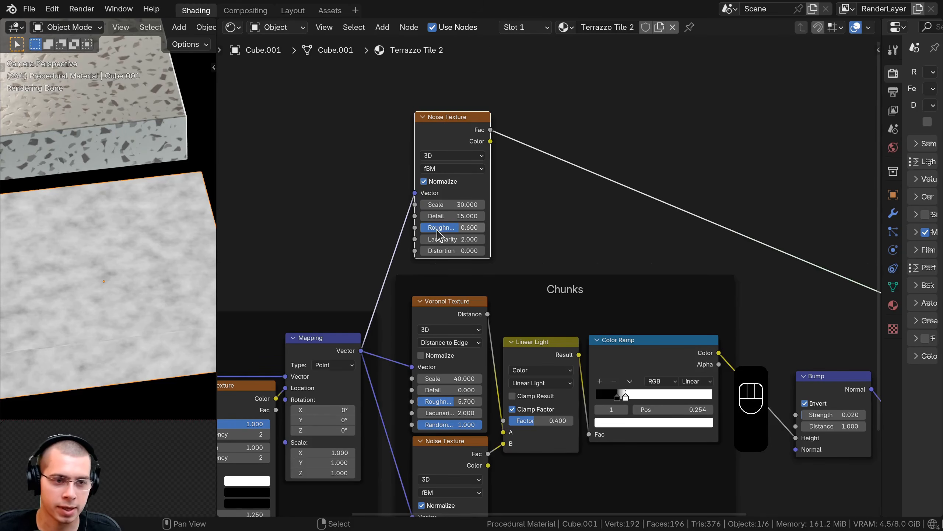
- Insert a Color Ramp node between the new Noise Texture and its link to the material output
{"action": "scroll", "coordinate": [121, 242], "scroll_direction": "down", "scroll_amount": 1}
{"action": "scroll", "coordinate": [337, 221], "scroll_direction": "down", "scroll_amount": 4}
{"action": "left_click_drag", "start_coordinate": [494, 166], "coordinate": [493, 157]}
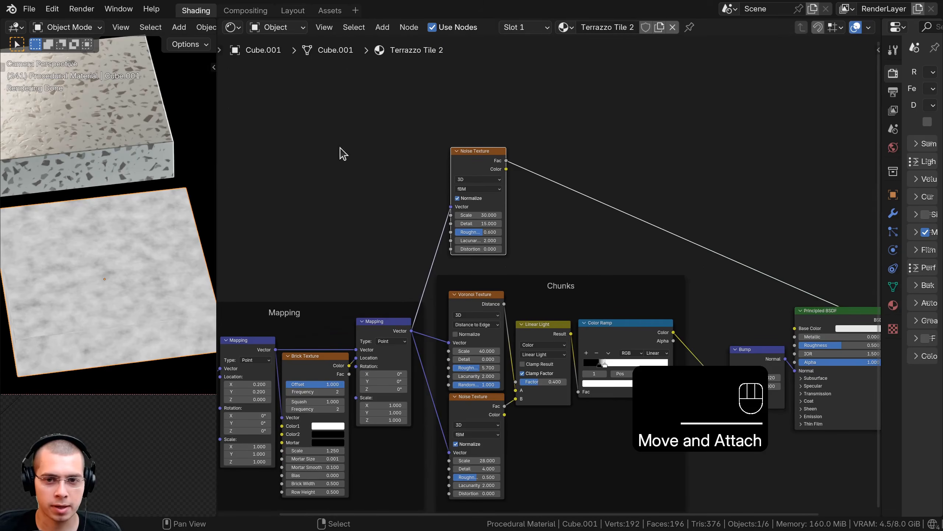
{"action": "middle_click_drag", "start_coordinate": [532, 190], "coordinate": [519, 196]}
{"action": "scroll", "coordinate": [559, 264], "scroll_direction": "up", "scroll_amount": 1}
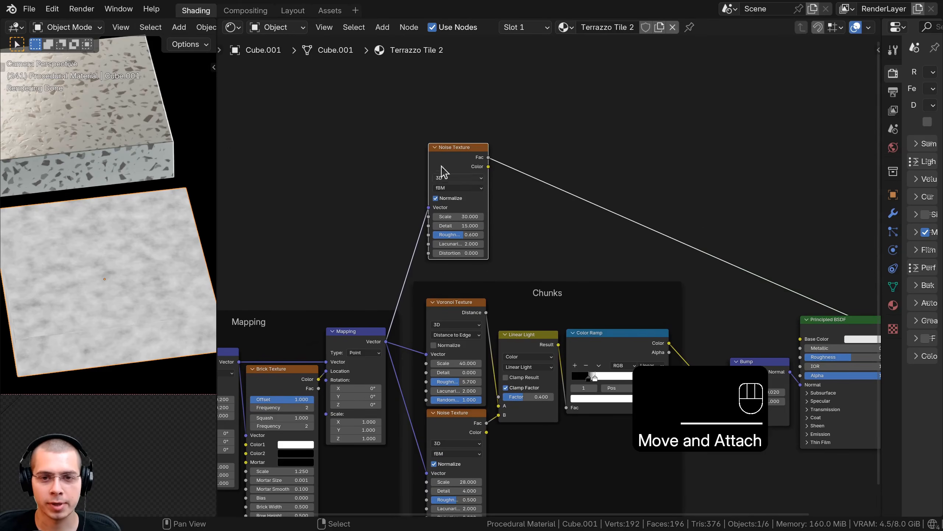
{"action": "left_click_drag", "start_coordinate": [442, 167], "coordinate": [441, 166]}
{"action": "middle_click_drag", "start_coordinate": [569, 147], "coordinate": [561, 151]}
{"action": "type", "text": "color"}
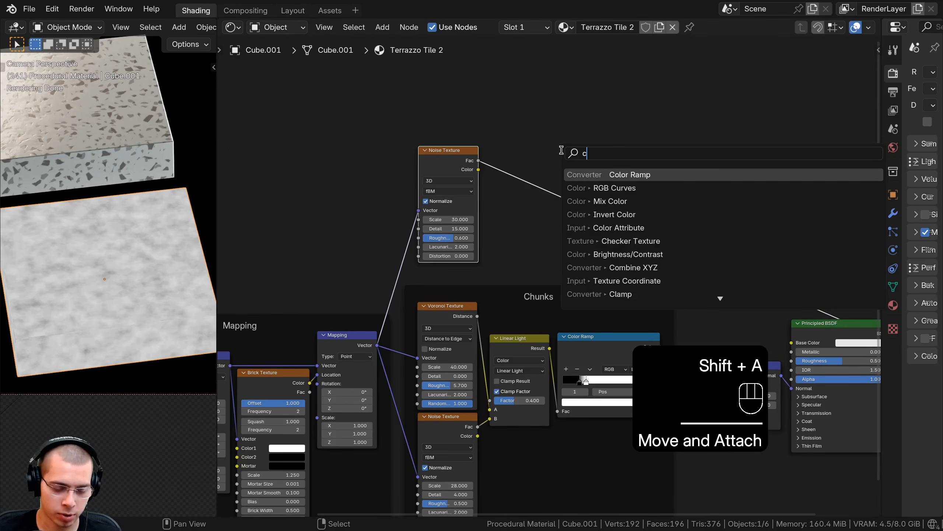
{"action": "key", "text": "Down"}
{"action": "key", "text": "Return"}
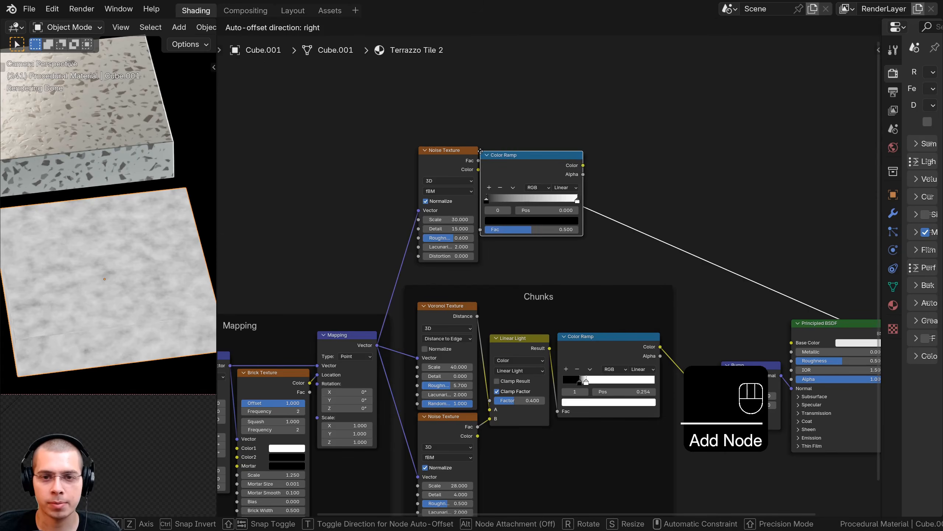
{"action": "left_click", "coordinate": [487, 130]}
- Sharpen the new Color Ramp by moving the black stop near the middle and the white stop to 0.527
{"action": "scroll", "coordinate": [490, 201], "scroll_direction": "up", "scroll_amount": 3}
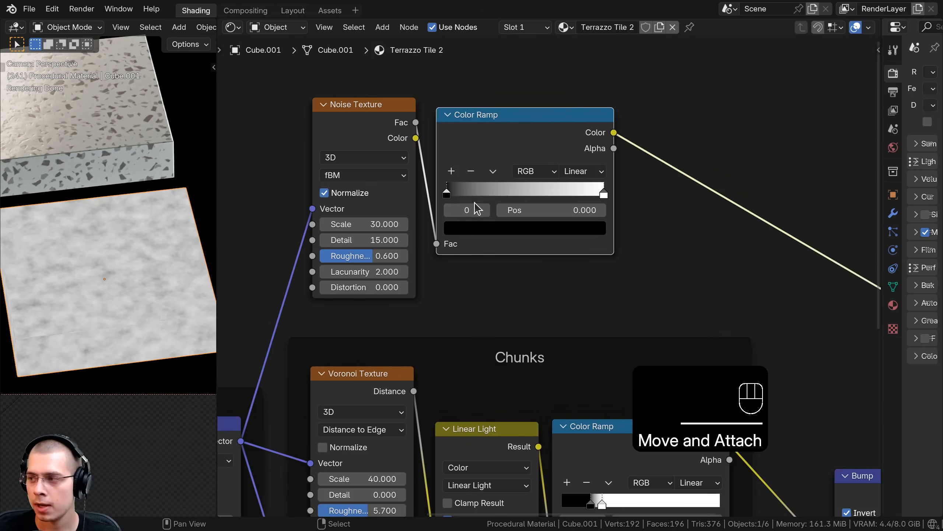
{"action": "left_click_drag", "start_coordinate": [452, 192], "coordinate": [520, 190]}
{"action": "left_click_drag", "start_coordinate": [601, 190], "coordinate": [525, 188]}
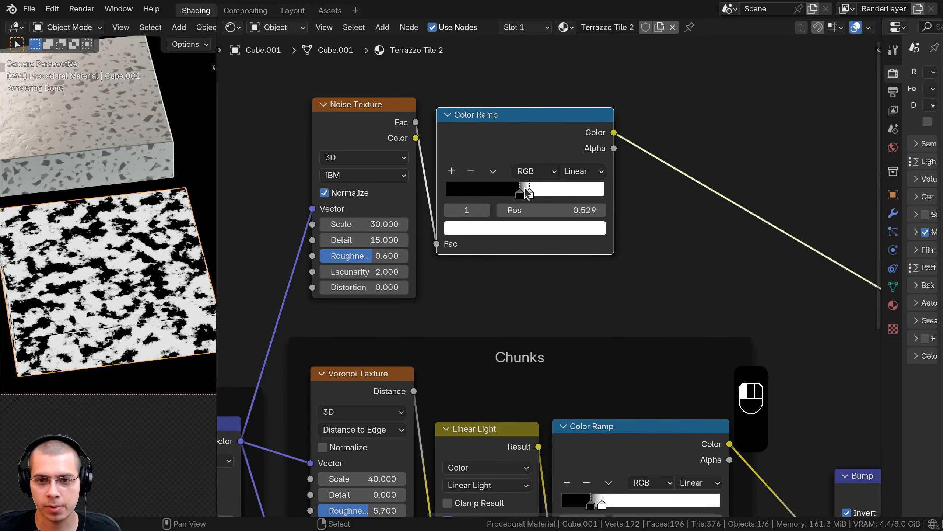
{"action": "scroll", "coordinate": [536, 323], "scroll_direction": "down", "scroll_amount": 2}
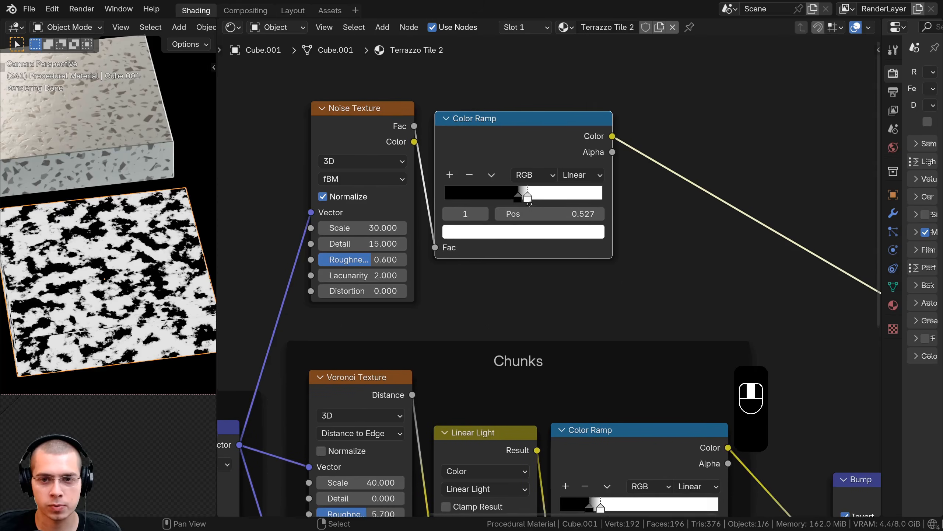
{"action": "middle_click_drag", "start_coordinate": [442, 182], "coordinate": [428, 189]}
{"action": "left_click", "coordinate": [472, 180]}
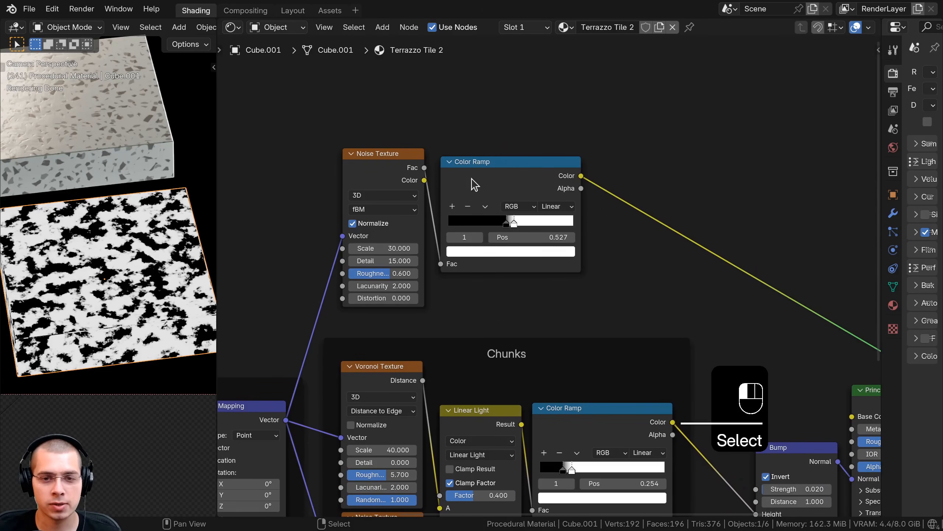
- Insert a Mix Color node after the new Color Ramp and link the ramp's Color output to its Factor
{"action": "left_click_drag", "start_coordinate": [504, 176], "coordinate": [501, 176]}
{"action": "key", "text": "shift+a"}
{"action": "left_click", "coordinate": [536, 151]}
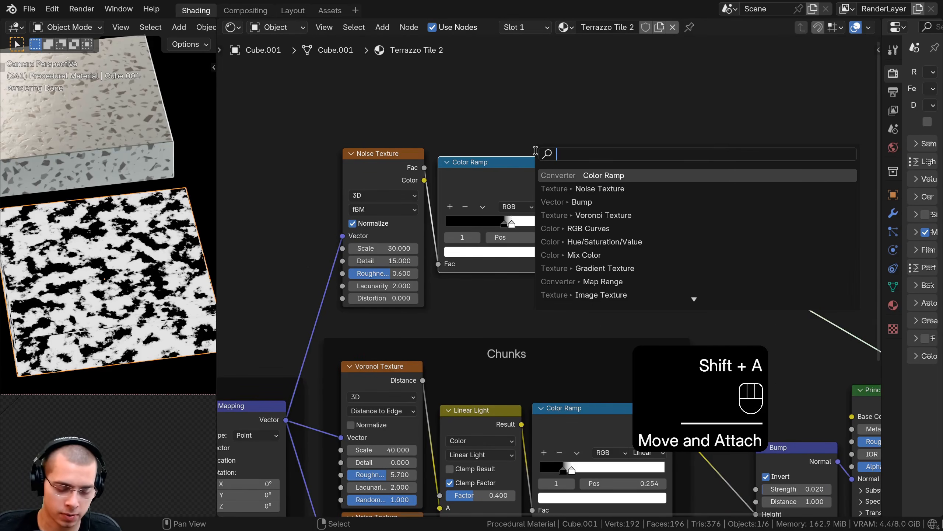
{"action": "type", "text": "mix"}
{"action": "key", "text": "Down"}
{"action": "key", "text": "Return"}
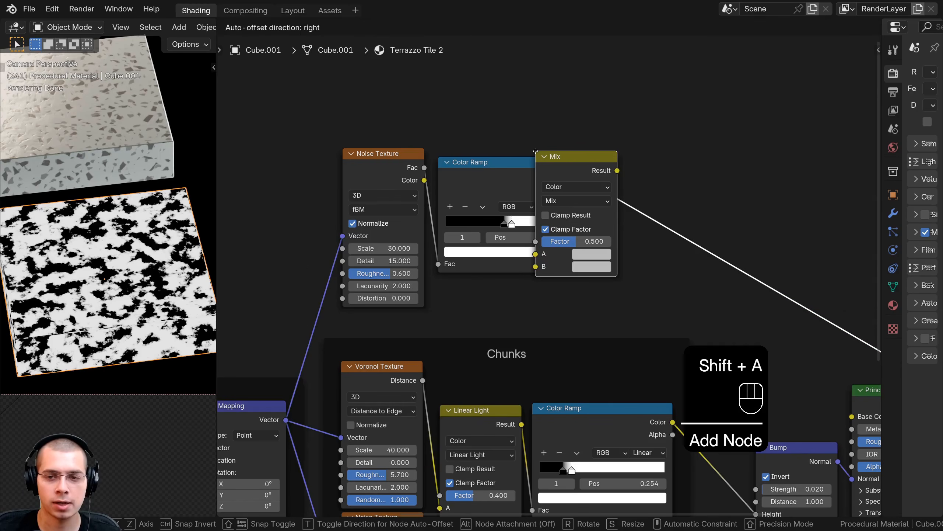
{"action": "left_click", "coordinate": [594, 164]}
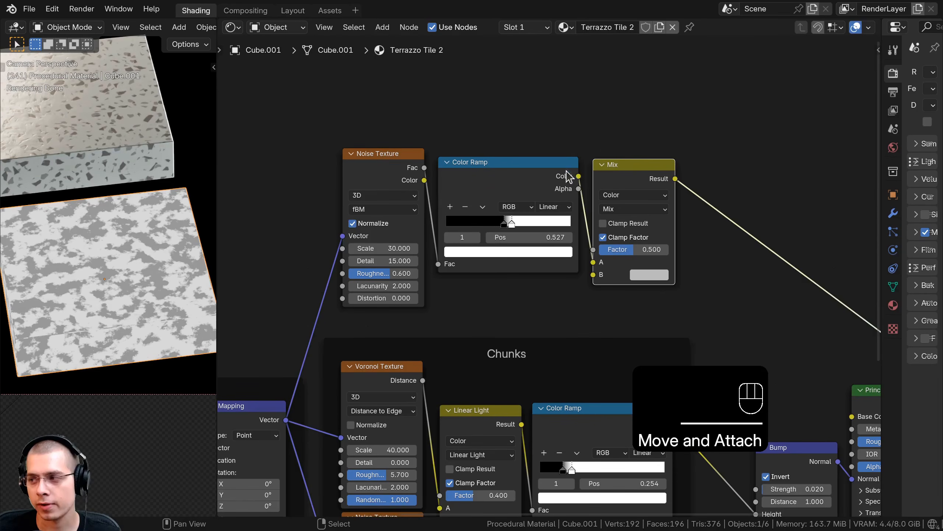
{"action": "scroll", "coordinate": [564, 178], "scroll_direction": "up", "scroll_amount": 2}
{"action": "left_click_drag", "start_coordinate": [591, 269], "coordinate": [593, 254]}
{"action": "scroll", "coordinate": [556, 143], "scroll_direction": "up", "scroll_amount": 1}
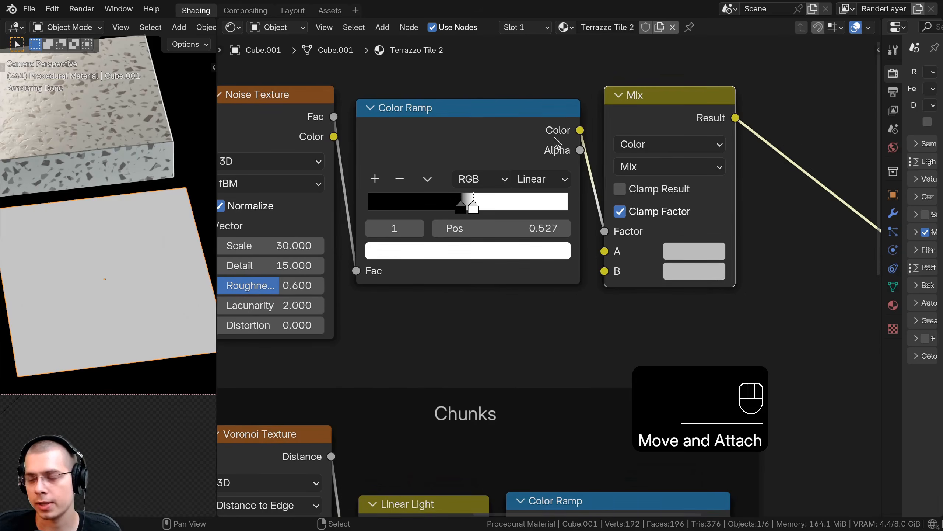
- Set the Mix node's A color to blue 6F74C0 and its B color to grey B2B2B2
{"action": "left_click", "coordinate": [678, 249]}
{"action": "left_click", "coordinate": [707, 257]}
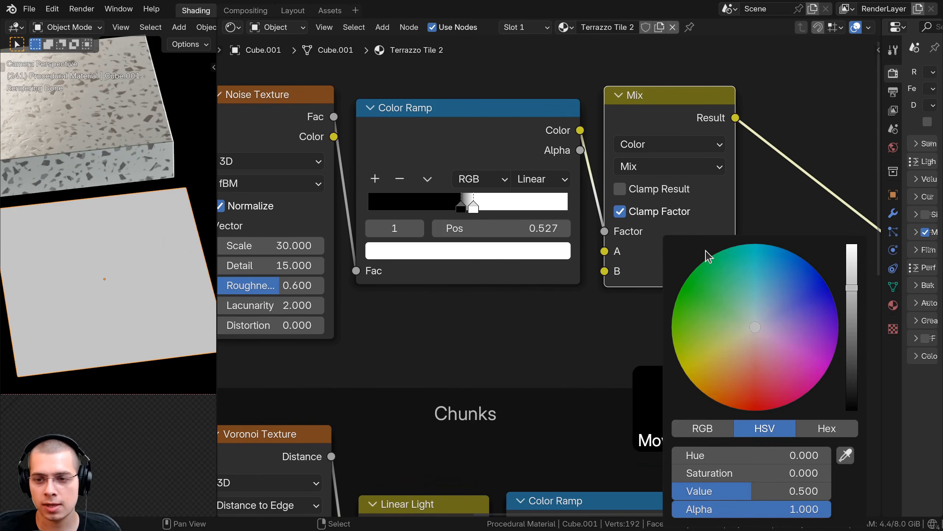
{"action": "left_click_drag", "start_coordinate": [776, 325], "coordinate": [780, 318]}
{"action": "left_click", "coordinate": [687, 274]}
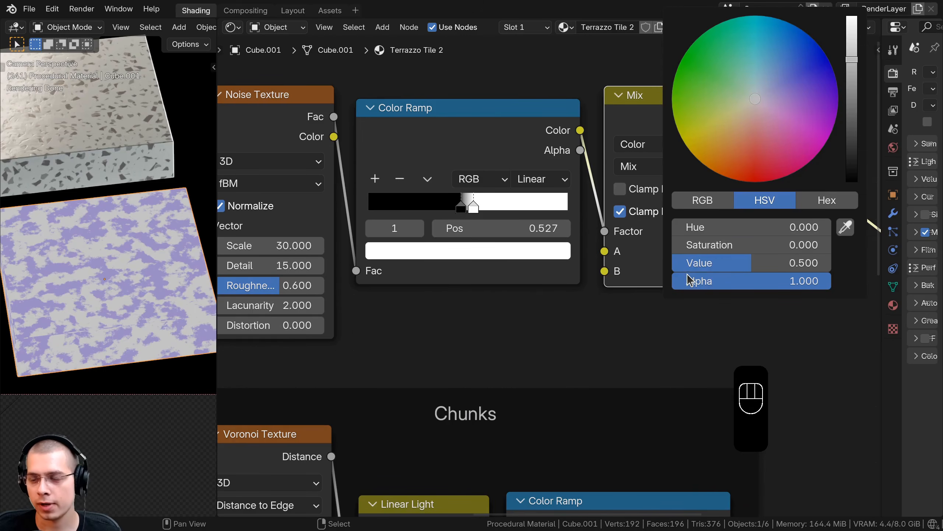
{"action": "left_click_drag", "start_coordinate": [853, 72], "coordinate": [854, 69]}
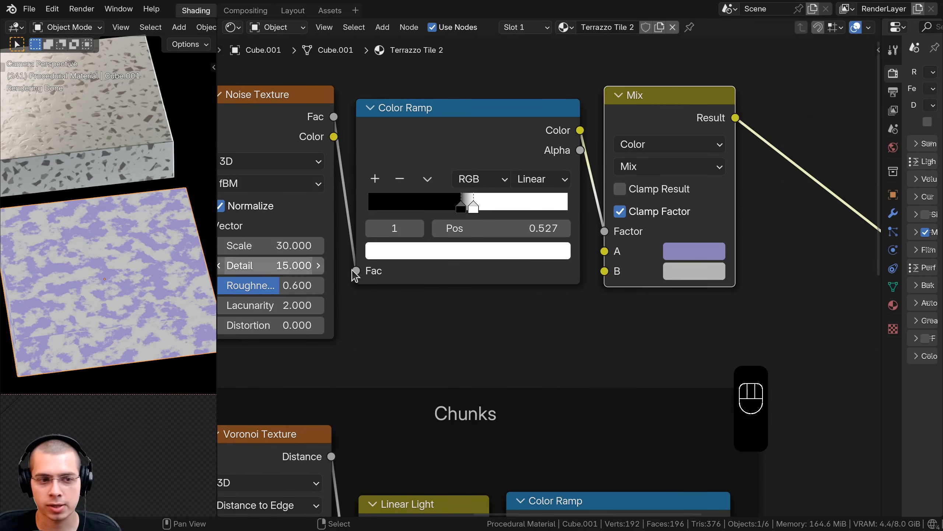
{"action": "key", "text": "ctrl+v"}
{"action": "middle_click_drag", "start_coordinate": [682, 252], "coordinate": [544, 202]}
{"action": "scroll", "coordinate": [560, 251], "scroll_direction": "up", "scroll_amount": 1}
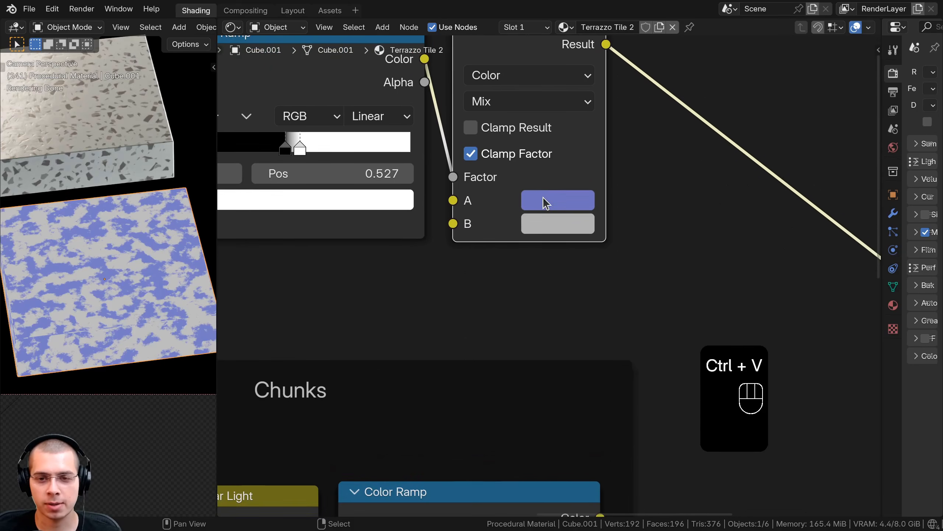
{"action": "left_click", "coordinate": [546, 203]}
{"action": "left_click", "coordinate": [712, 411]}
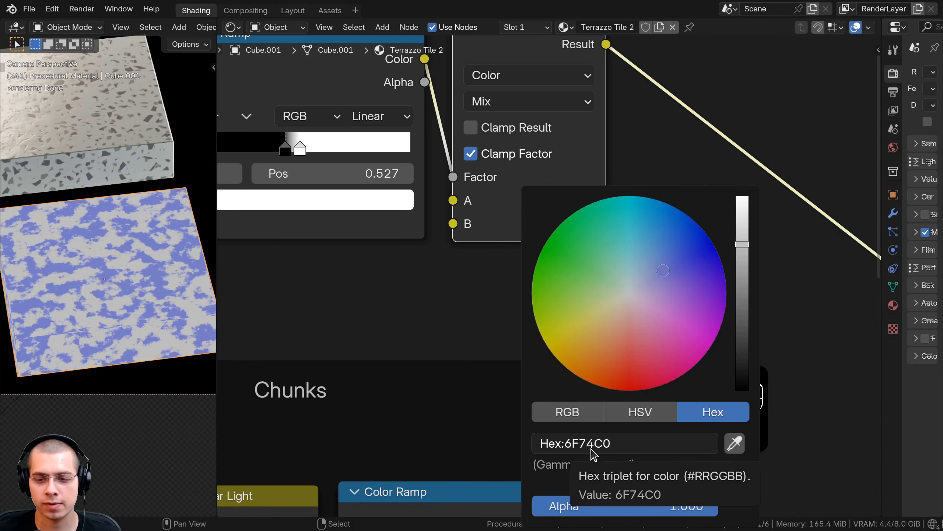
{"action": "middle_click_drag", "start_coordinate": [554, 244], "coordinate": [547, 190]}
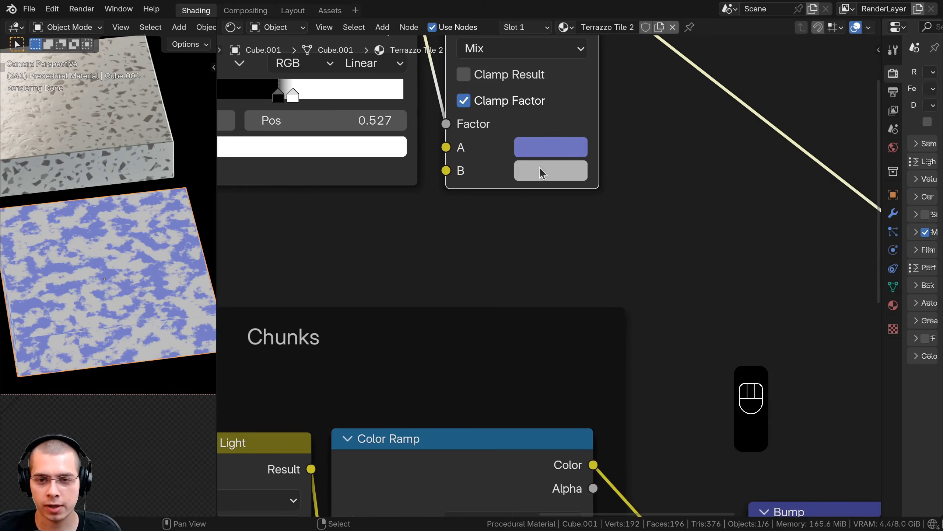
{"action": "left_click", "coordinate": [545, 169]}
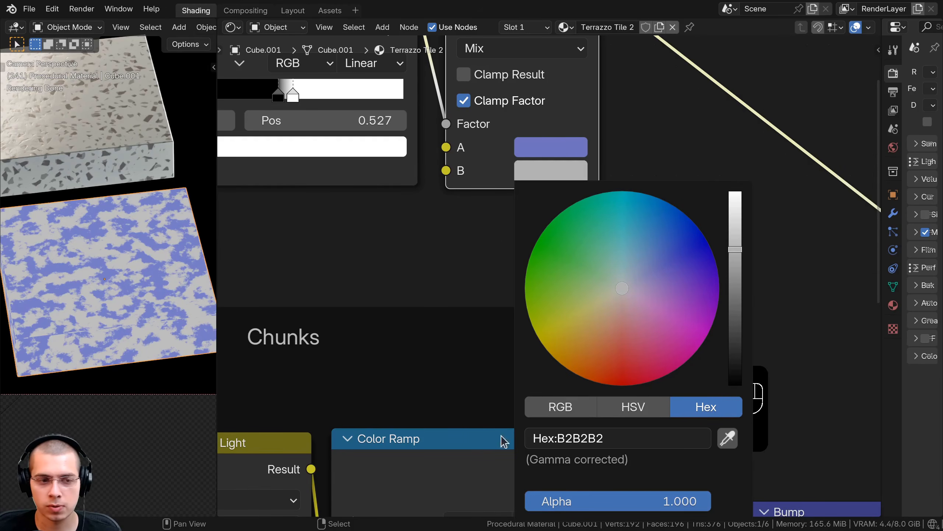
- Frame the upper Noise Texture, Color Ramp and Mix nodes together and label the frame Color
{"action": "scroll", "coordinate": [543, 259], "scroll_direction": "down", "scroll_amount": 5}
{"action": "left_click_drag", "start_coordinate": [628, 117], "coordinate": [378, 206]}
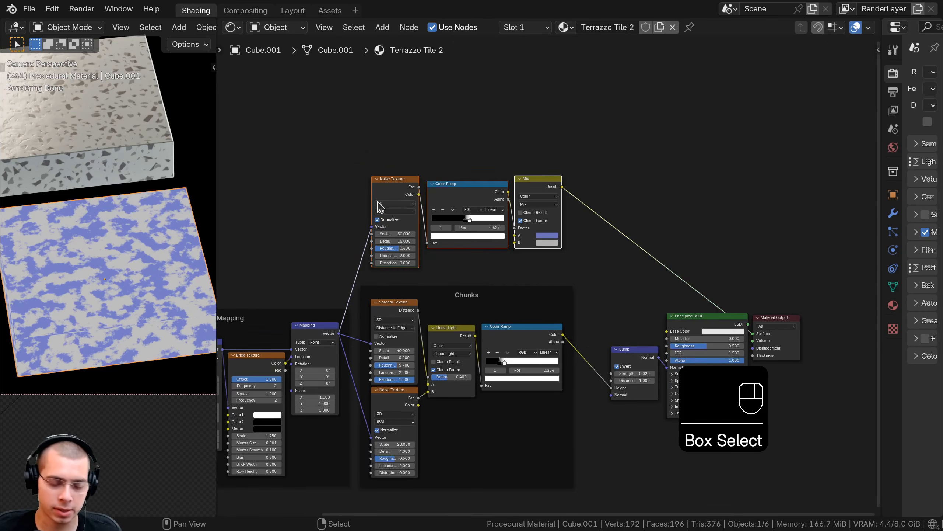
{"action": "key", "text": "ctrl+j"}
{"action": "scroll", "coordinate": [449, 177], "scroll_direction": "up", "scroll_amount": 1}
{"action": "key", "text": "a"}
{"action": "left_click", "coordinate": [457, 149]}
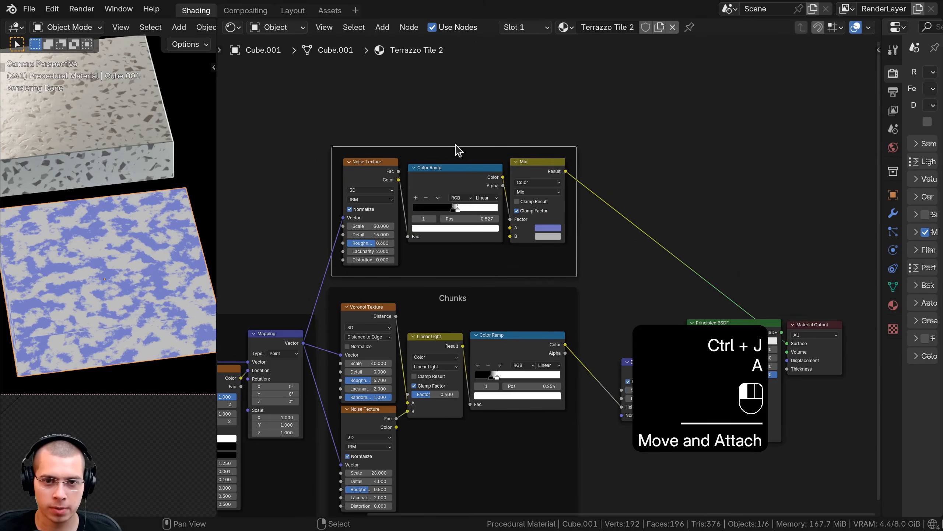
{"action": "key", "text": "F2"}
{"action": "type", "text": "Col"}
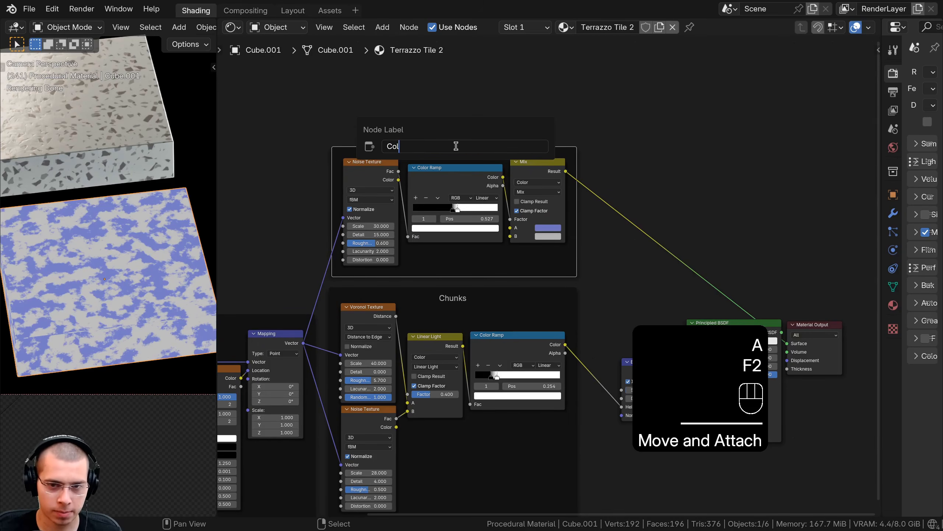
{"action": "type", "text": "or"}
{"action": "key", "text": "Return"}
{"action": "key", "text": "a"}
- Duplicate the Mix node and insert the copy after the original, inside the Color frame
{"action": "middle_click_drag", "start_coordinate": [516, 208], "coordinate": [503, 207]}
{"action": "scroll", "coordinate": [503, 207], "scroll_direction": "up", "scroll_amount": 1}
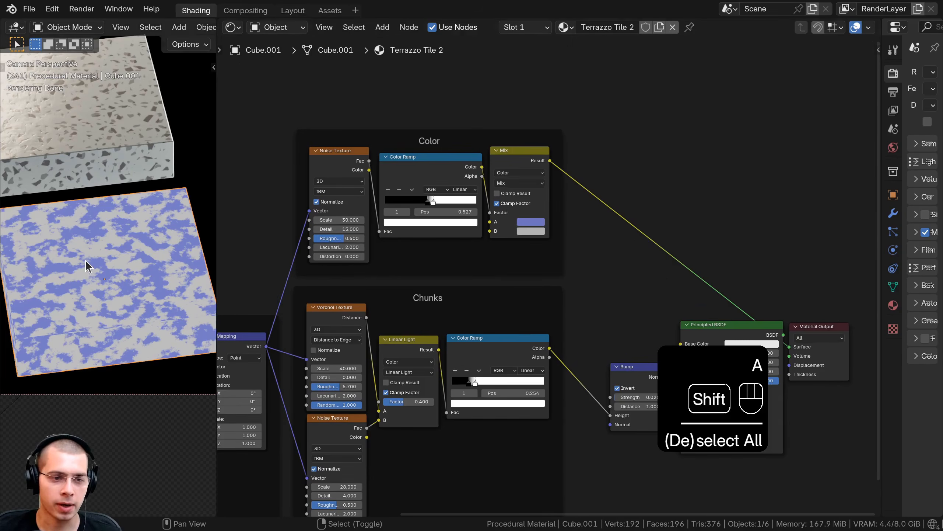
{"action": "middle_click_drag", "start_coordinate": [85, 260], "coordinate": [86, 230], "text": "shift"}
{"action": "scroll", "coordinate": [85, 230], "scroll_direction": "up", "scroll_amount": 2}
{"action": "middle_click_drag", "start_coordinate": [411, 313], "coordinate": [436, 275]}
{"action": "scroll", "coordinate": [435, 276], "scroll_direction": "up", "scroll_amount": 1}
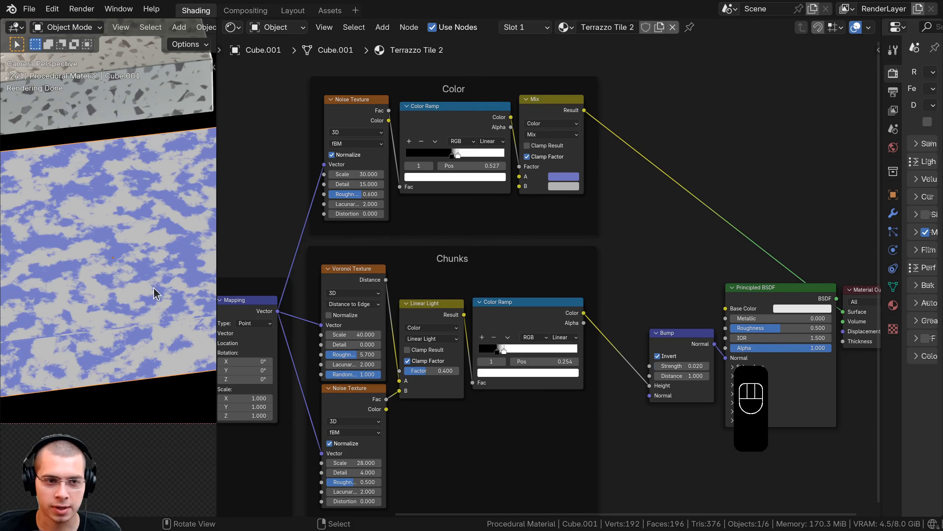
{"action": "middle_click_drag", "start_coordinate": [514, 301], "coordinate": [493, 309]}
{"action": "left_click", "coordinate": [543, 122]}
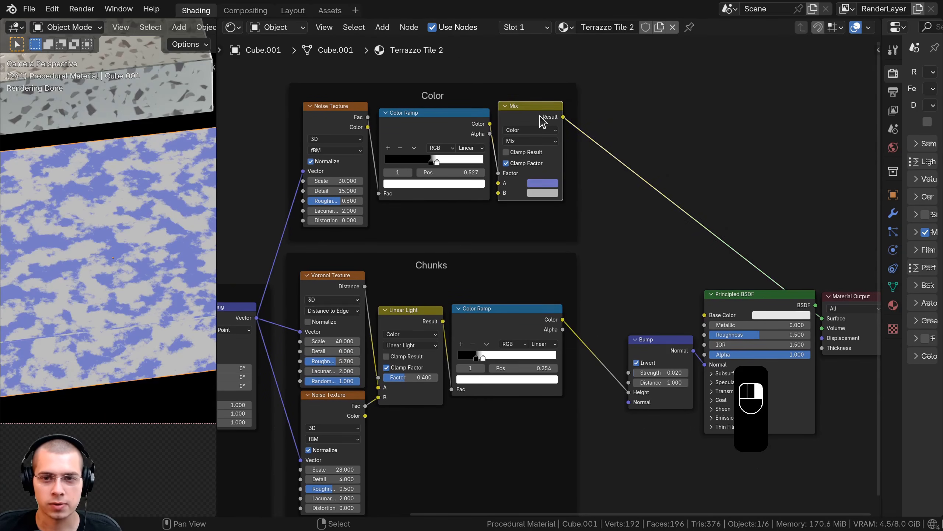
{"action": "key", "text": "shift+d"}
{"action": "left_click", "coordinate": [612, 124]}
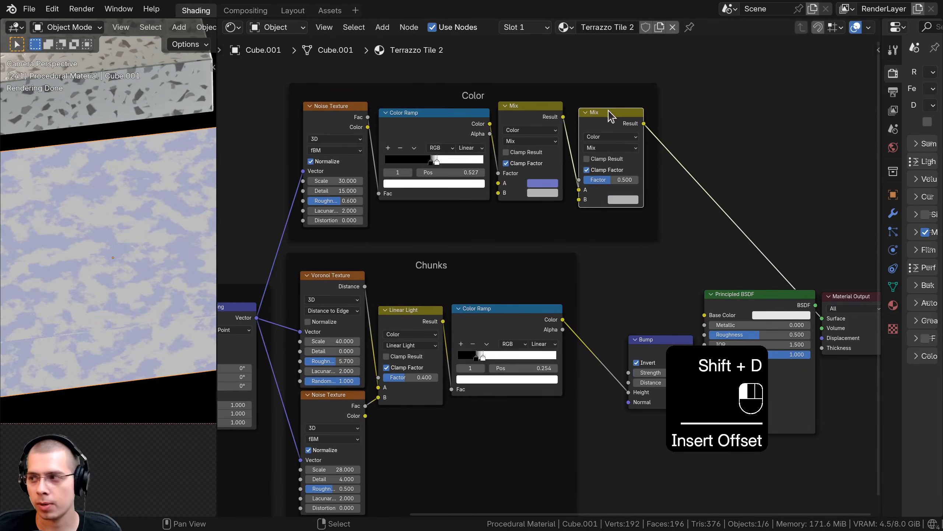
{"action": "scroll", "coordinate": [598, 241], "scroll_direction": "up", "scroll_amount": 1}
- Link the Chunks Color Ramp's Color to the second Mix node's Factor and move the first Mix's Result to input B
{"action": "left_click", "coordinate": [459, 329]}
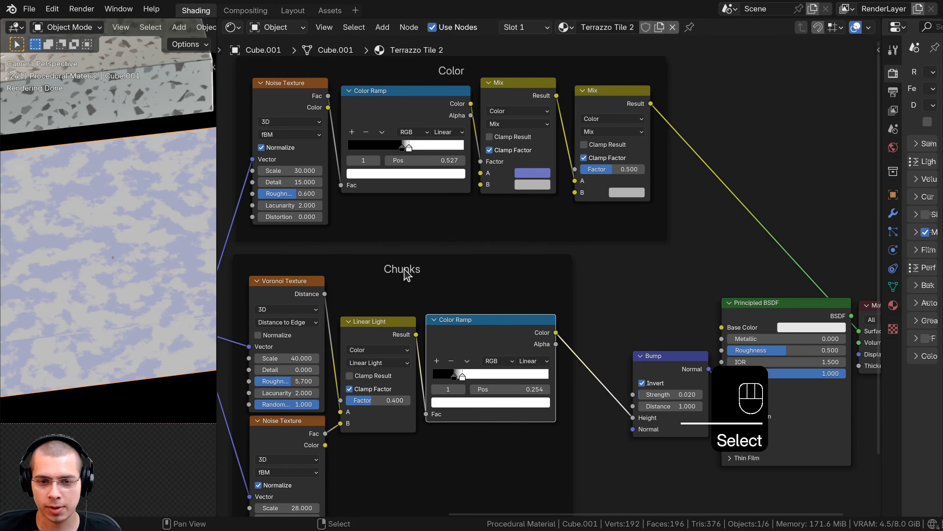
{"action": "left_click", "coordinate": [472, 249]}
{"action": "left_click_drag", "start_coordinate": [556, 332], "coordinate": [577, 172]}
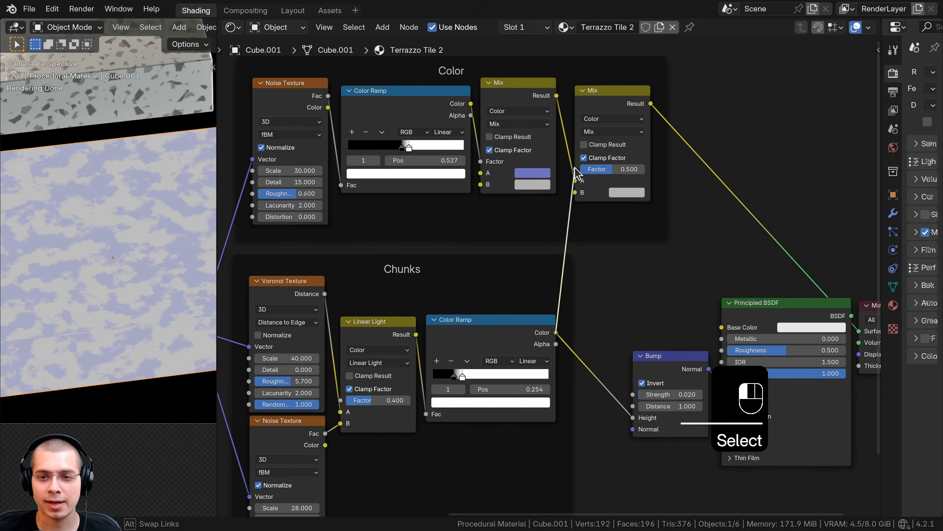
{"action": "middle_click_drag", "start_coordinate": [576, 172], "coordinate": [558, 208]}
{"action": "scroll", "coordinate": [557, 207], "scroll_direction": "up", "scroll_amount": 1}
{"action": "left_click", "coordinate": [501, 113]}
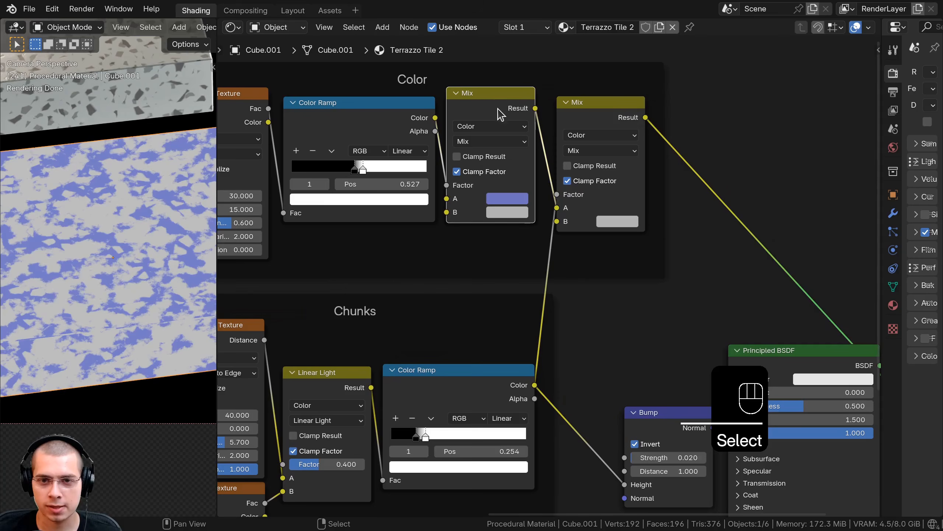
{"action": "left_click_drag", "start_coordinate": [561, 211], "coordinate": [562, 226]}
- Set the second Mix node's A color to a very dark navy blue
{"action": "left_click", "coordinate": [620, 209]}
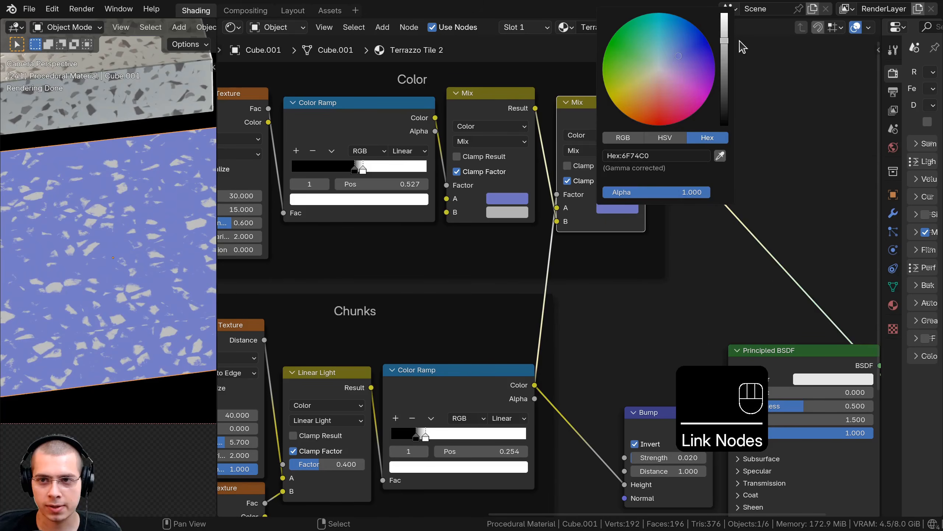
{"action": "left_click_drag", "start_coordinate": [724, 41], "coordinate": [725, 107]}
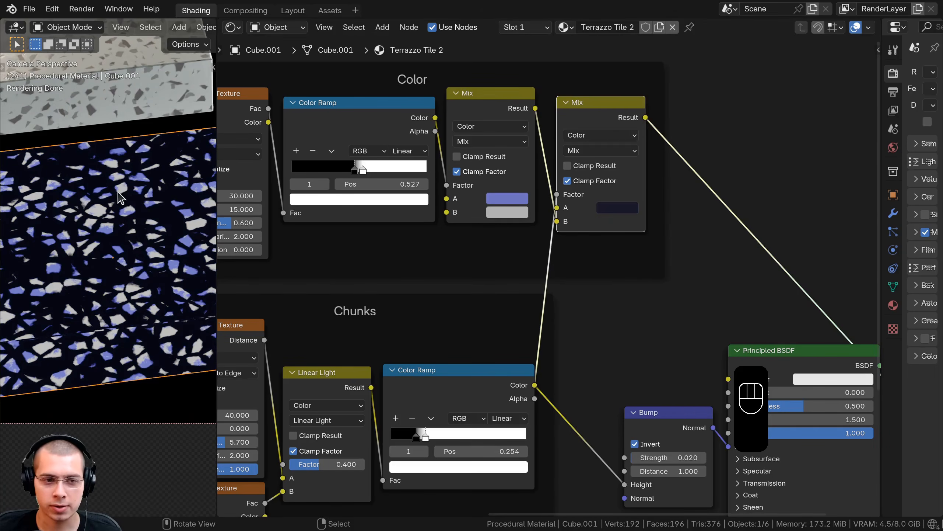
{"action": "middle_click_drag", "start_coordinate": [501, 172], "coordinate": [511, 200]}
{"action": "scroll", "coordinate": [510, 199], "scroll_direction": "up", "scroll_amount": 1}
{"action": "right_click", "coordinate": [483, 126]}
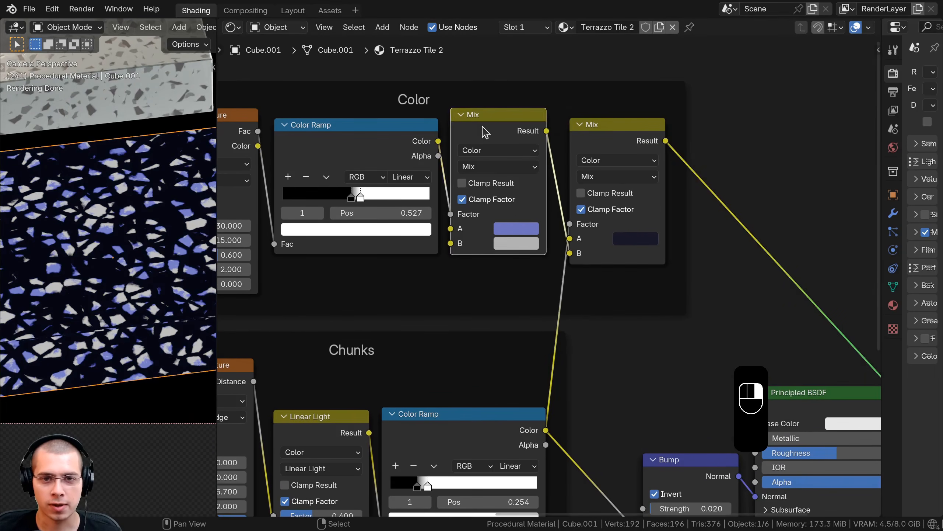
{"action": "key", "text": "g"}
{"action": "right_click", "coordinate": [475, 118]}
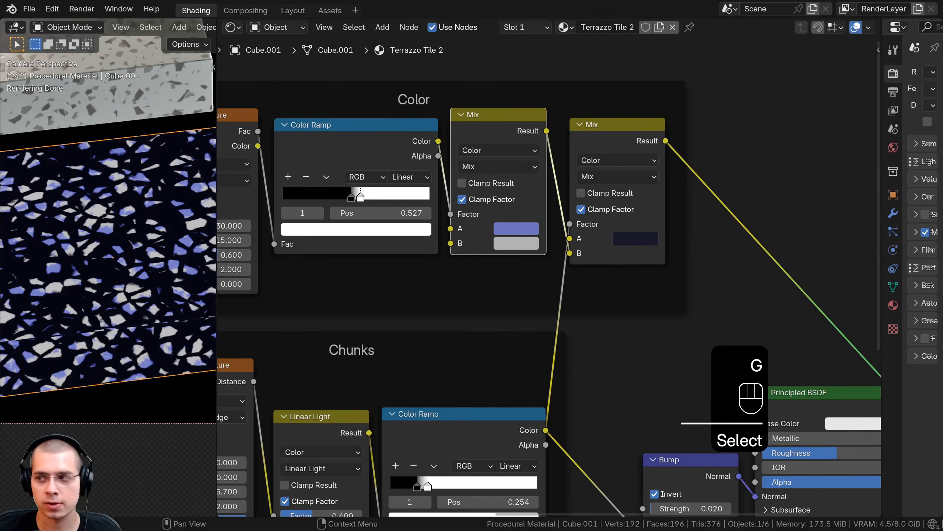
{"action": "key", "text": "ctrl+v"}
{"action": "left_click", "coordinate": [642, 239]}
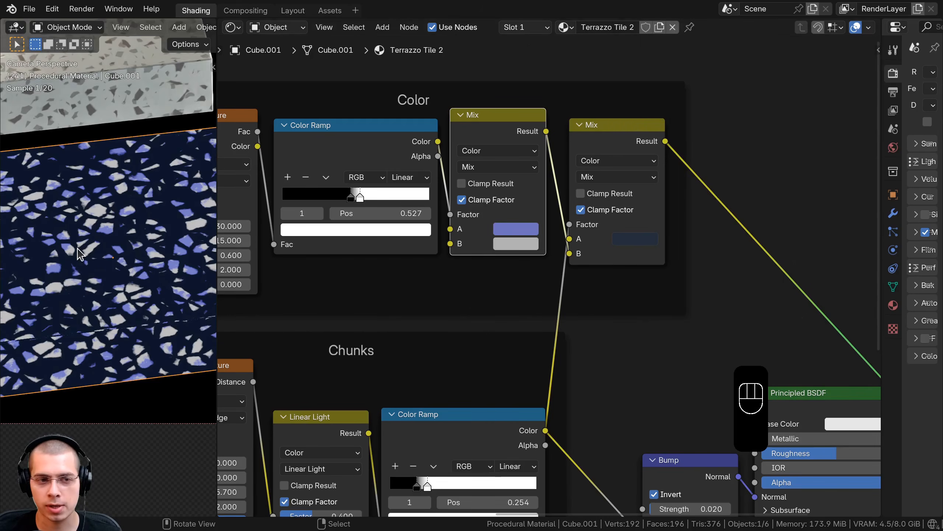
{"action": "scroll", "coordinate": [667, 230], "scroll_direction": "down", "scroll_amount": 2}
{"action": "scroll", "coordinate": [668, 231], "scroll_direction": "down", "scroll_amount": 1}
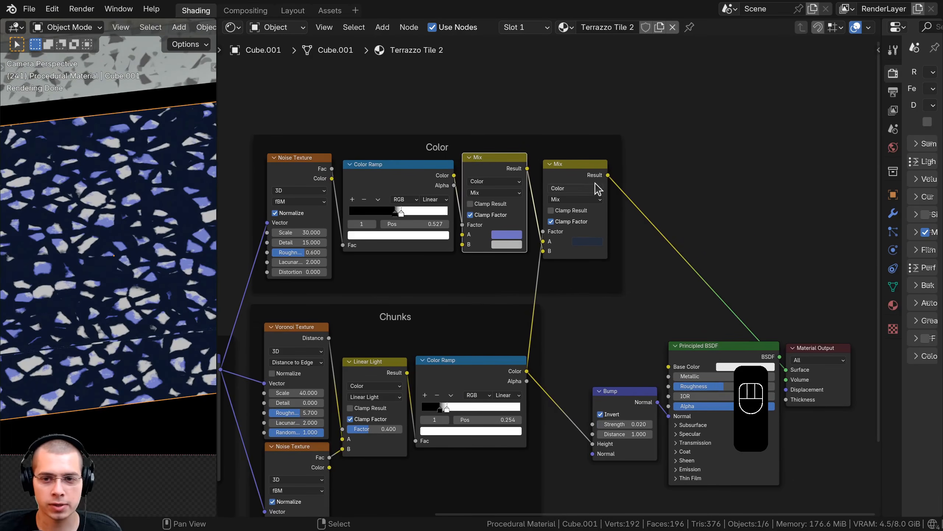
- Link the second Mix node's Result to the Principled BSDF's Base Color and send the shader to the Material Output
{"action": "left_click_drag", "start_coordinate": [599, 185], "coordinate": [670, 365]}
{"action": "middle_click_drag", "start_coordinate": [670, 365], "coordinate": [598, 287]}
{"action": "left_click", "coordinate": [645, 269], "text": "ctrl+shift"}
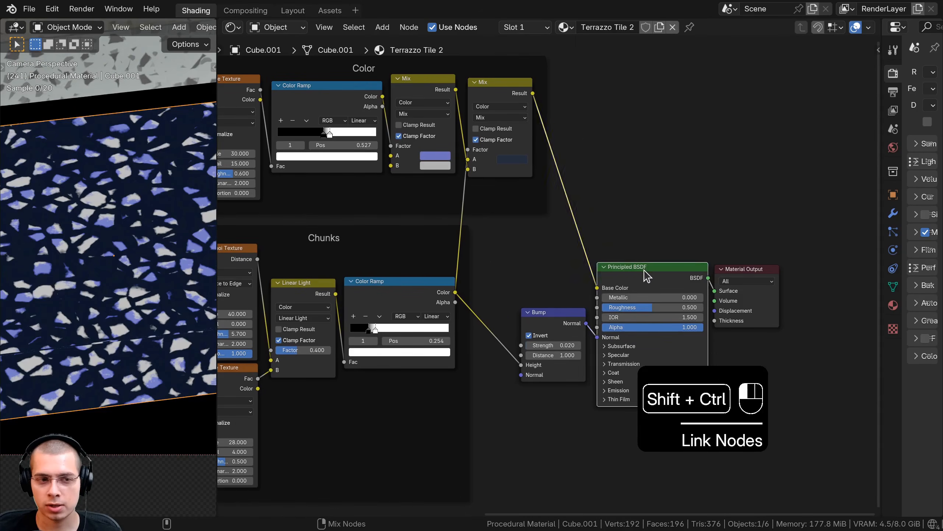
- Move the Principled BSDF and Material Output nodes slightly upward together
{"action": "left_click_drag", "start_coordinate": [612, 201], "coordinate": [747, 297]}
{"action": "key", "text": "g"}
{"action": "left_click", "coordinate": [750, 268]}
{"action": "scroll", "coordinate": [110, 270], "scroll_direction": "down", "scroll_amount": 4}
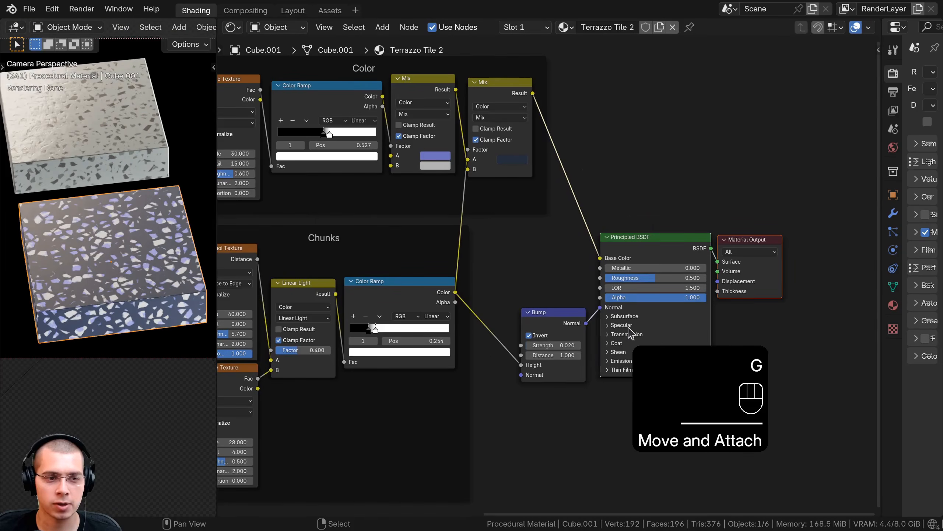
- Set the Principled BSDF's Roughness to 0.2 and check the tile surface in the viewport
{"action": "scroll", "coordinate": [631, 327], "scroll_direction": "up", "scroll_amount": 5}
{"action": "double_click", "coordinate": [672, 279]}
{"action": "type", "text": "0.2"}
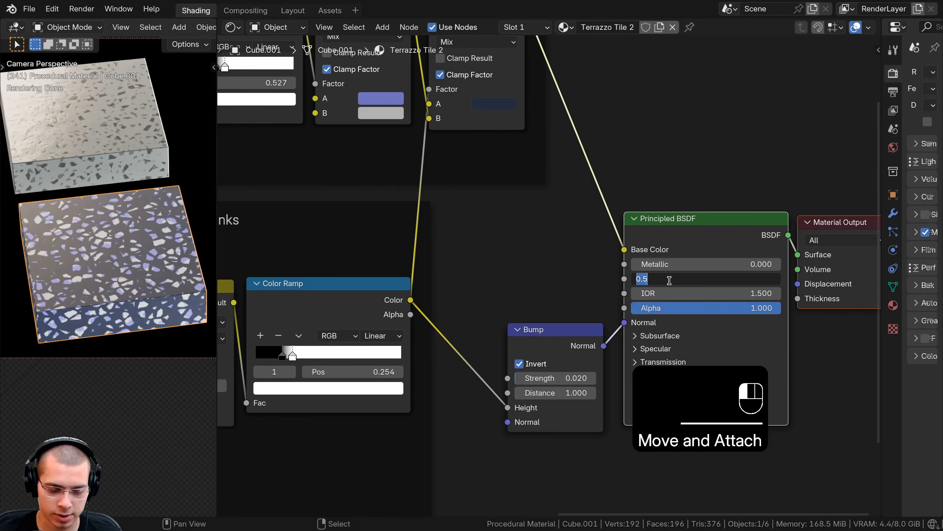
{"action": "key", "text": "Return"}
{"action": "scroll", "coordinate": [537, 275], "scroll_direction": "down", "scroll_amount": 3}
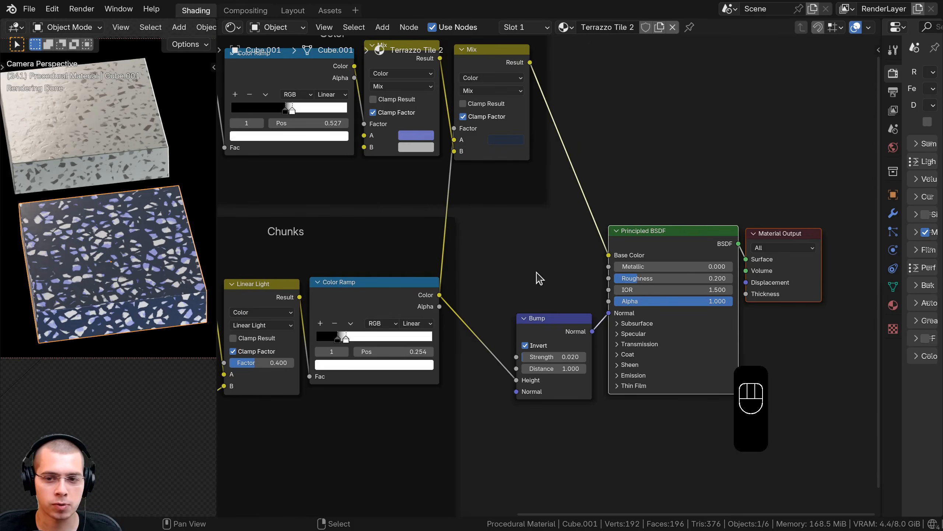
{"action": "left_click", "coordinate": [539, 274]}
{"action": "middle_click_drag", "start_coordinate": [539, 275], "coordinate": [542, 301]}
{"action": "scroll", "coordinate": [168, 315], "scroll_direction": "up", "scroll_amount": 4}
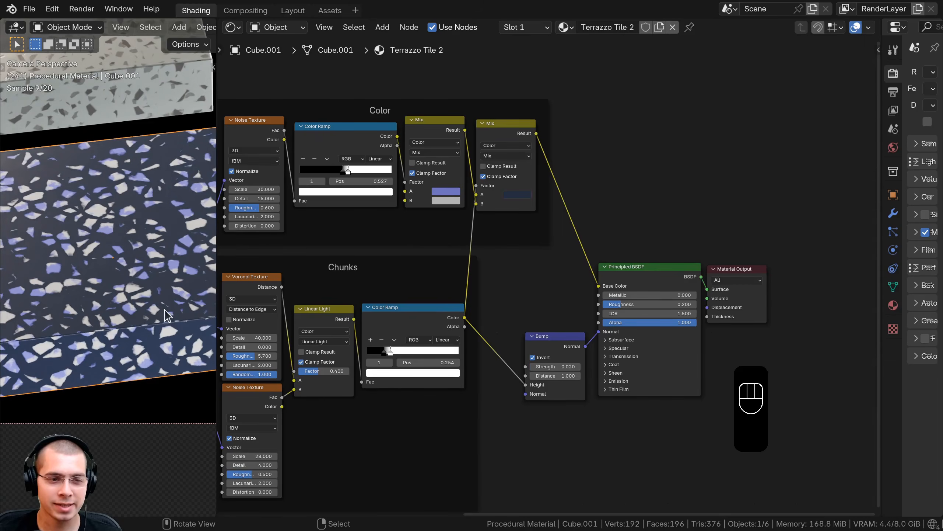
{"action": "middle_click_drag", "start_coordinate": [106, 210], "coordinate": [103, 212], "text": "shift"}
{"action": "scroll", "coordinate": [323, 407], "scroll_direction": "down", "scroll_amount": 3}
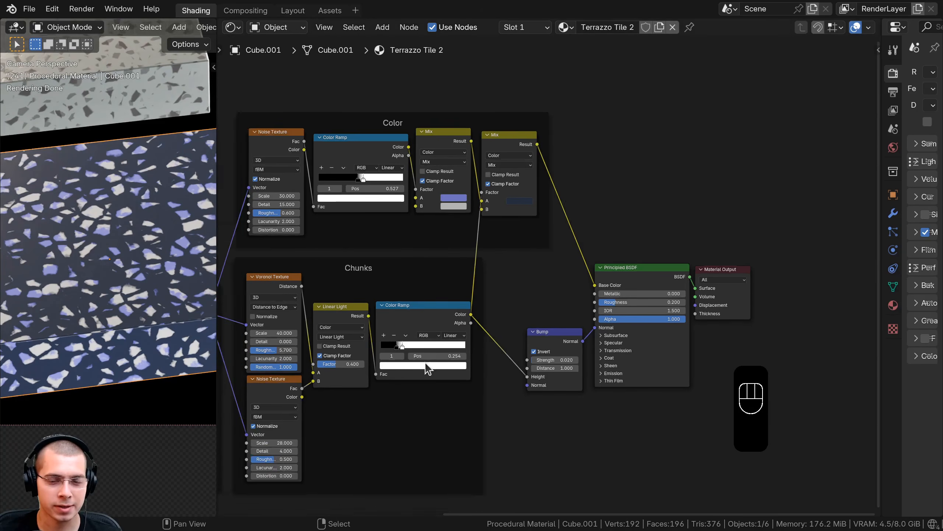
- Add a Noise Texture below the Chunks frame and link the Mapping node's Vector output to its Vector input
{"action": "middle_click_drag", "start_coordinate": [323, 407], "coordinate": [470, 233]}
{"action": "key", "text": "shift+a"}
{"action": "type", "text": "nois"}
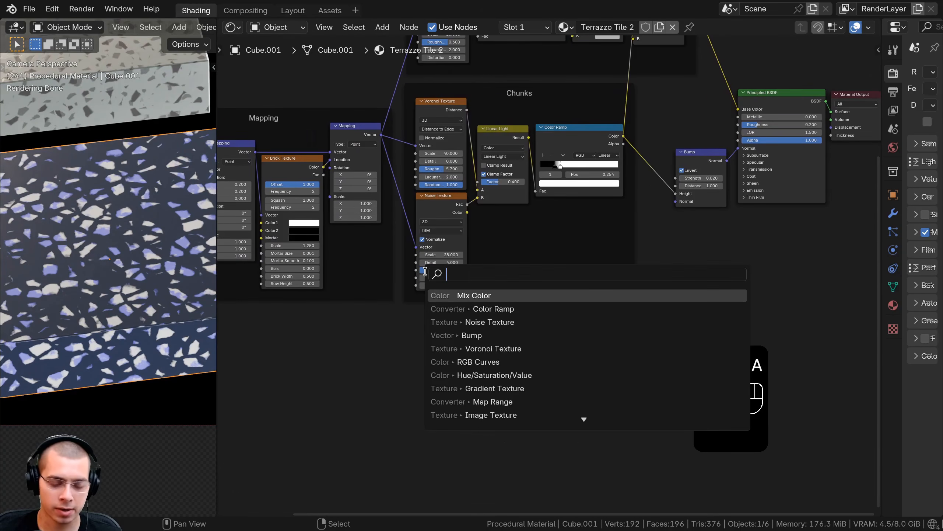
{"action": "key", "text": "Return"}
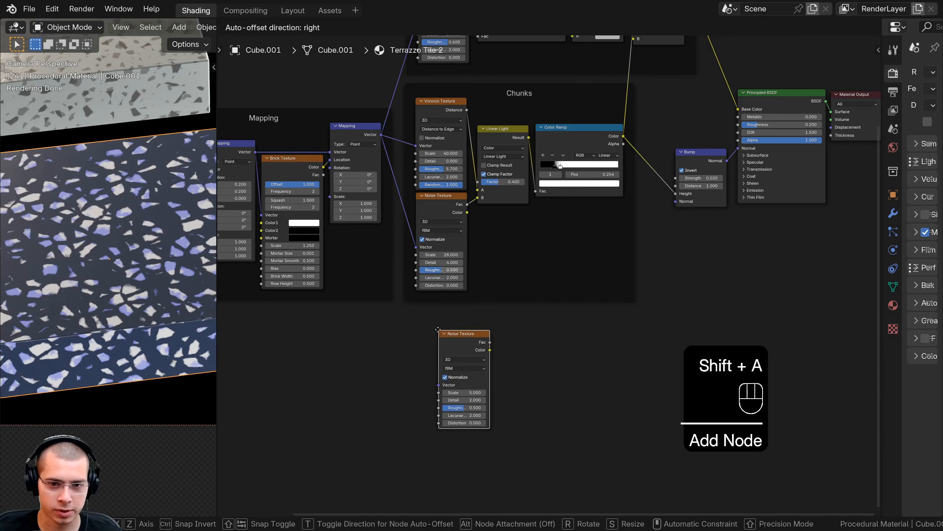
{"action": "left_click", "coordinate": [422, 313]}
{"action": "left_click_drag", "start_coordinate": [381, 135], "coordinate": [412, 367]}
{"action": "scroll", "coordinate": [463, 325], "scroll_direction": "up", "scroll_amount": 1}
{"action": "scroll", "coordinate": [489, 288], "scroll_direction": "up", "scroll_amount": 1}
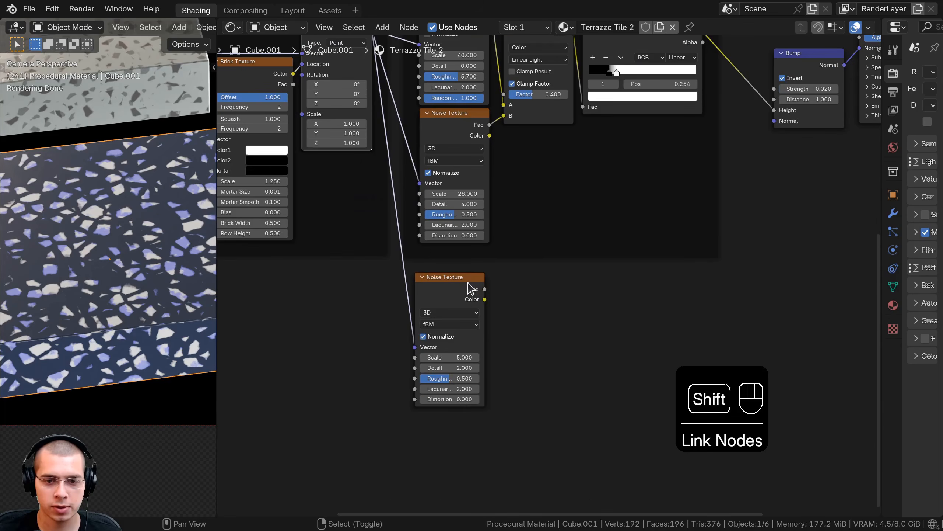
- Preview the new Noise Texture on the cube and set its Scale to 70, Detail to 15 and Roughness to 0.6
{"action": "left_click", "coordinate": [489, 289], "text": "ctrl+shift"}
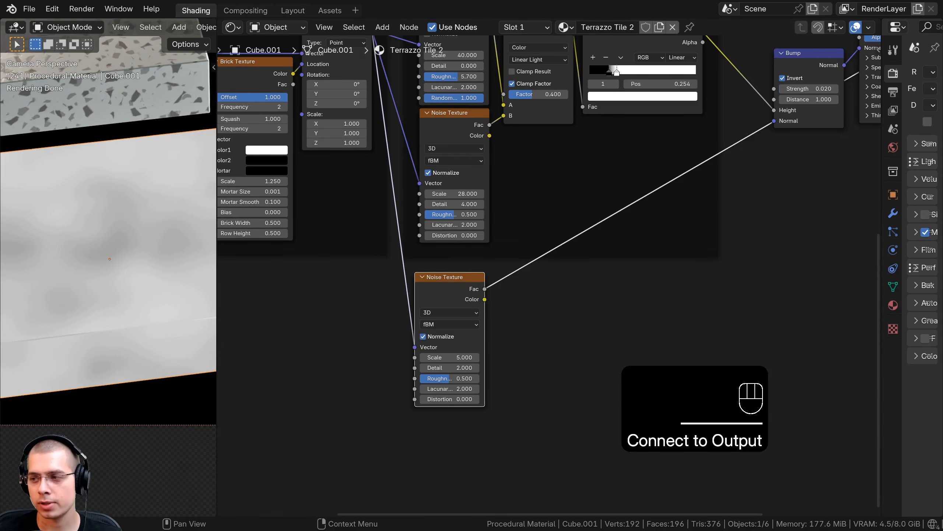
{"action": "scroll", "coordinate": [421, 293], "scroll_direction": "up", "scroll_amount": 1}
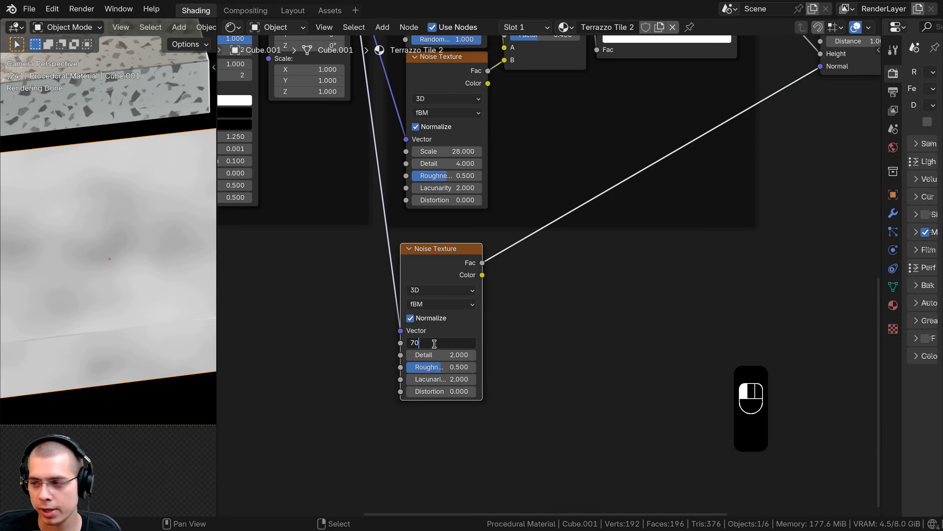
{"action": "key", "text": "Return"}
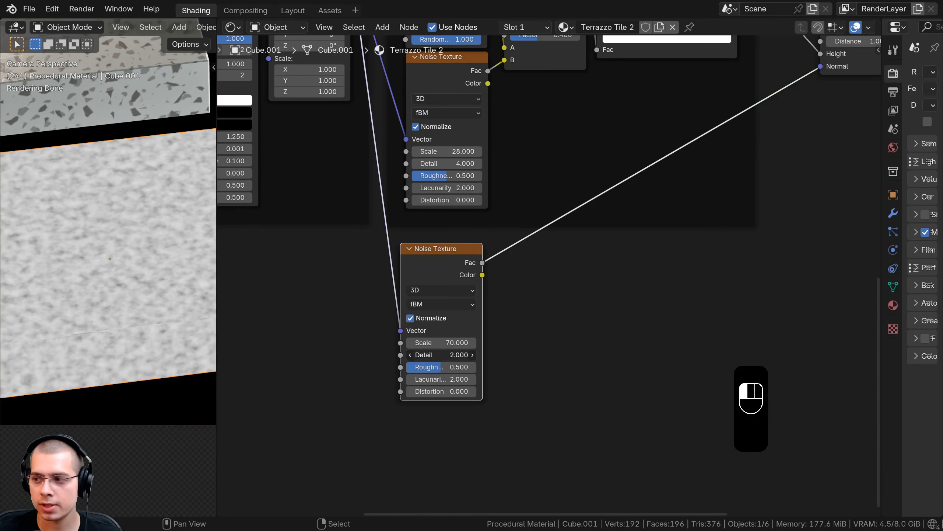
{"action": "left_click", "coordinate": [451, 354]}
{"action": "type", "text": "15"}
{"action": "left_click", "coordinate": [440, 367]}
{"action": "type", "text": "."}
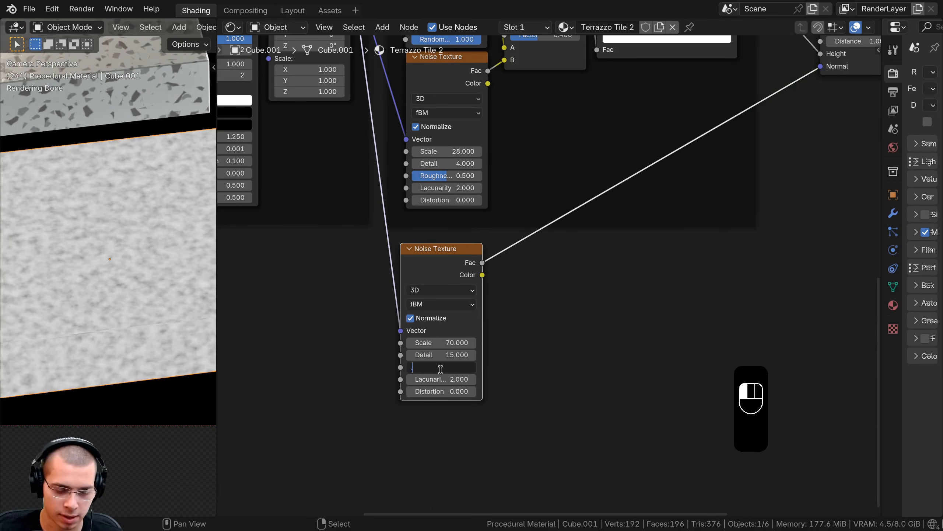
{"action": "type", "text": "6"}
{"action": "key", "text": "Return"}
{"action": "scroll", "coordinate": [454, 323], "scroll_direction": "down", "scroll_amount": 2}
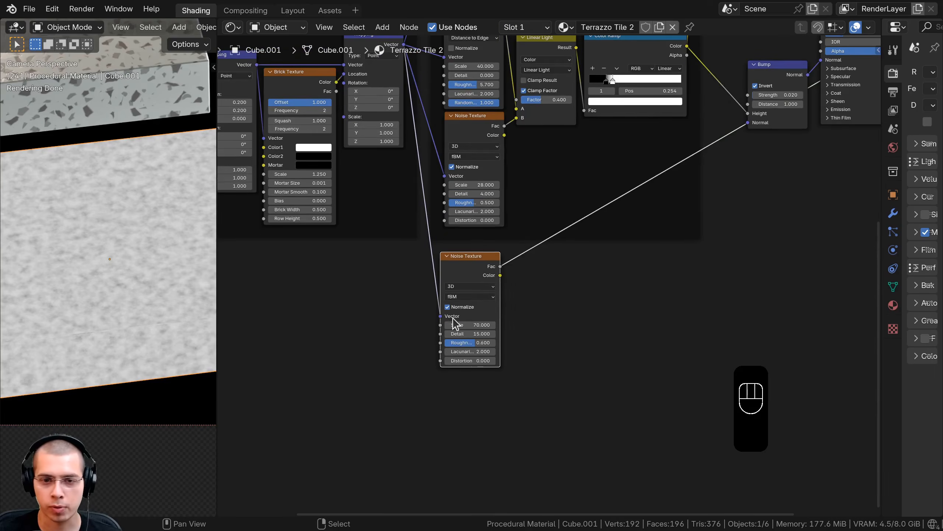
- Duplicate the Bump node and insert the copy between the original and the Principled BSDF's Normal input
{"action": "middle_click_drag", "start_coordinate": [494, 279], "coordinate": [376, 354]}
{"action": "left_click_drag", "start_coordinate": [650, 146], "coordinate": [621, 146]}
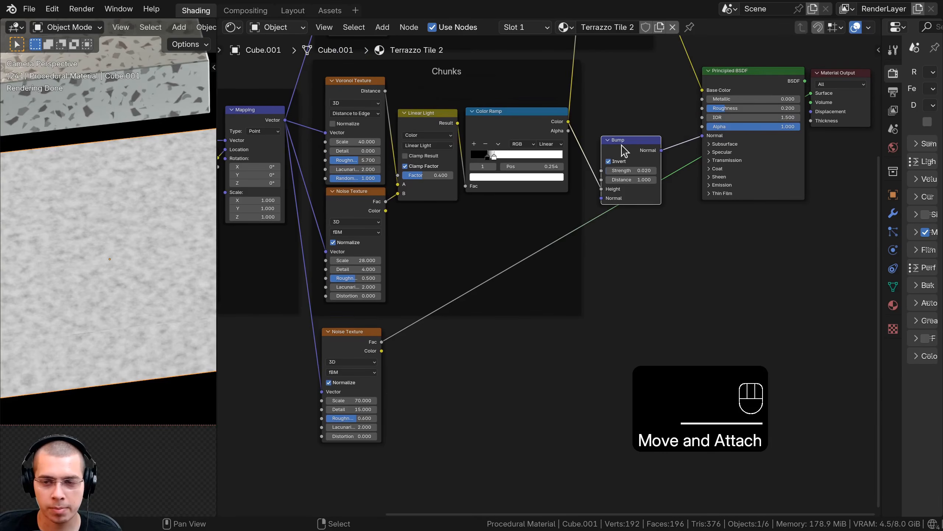
{"action": "key", "text": "shift+d"}
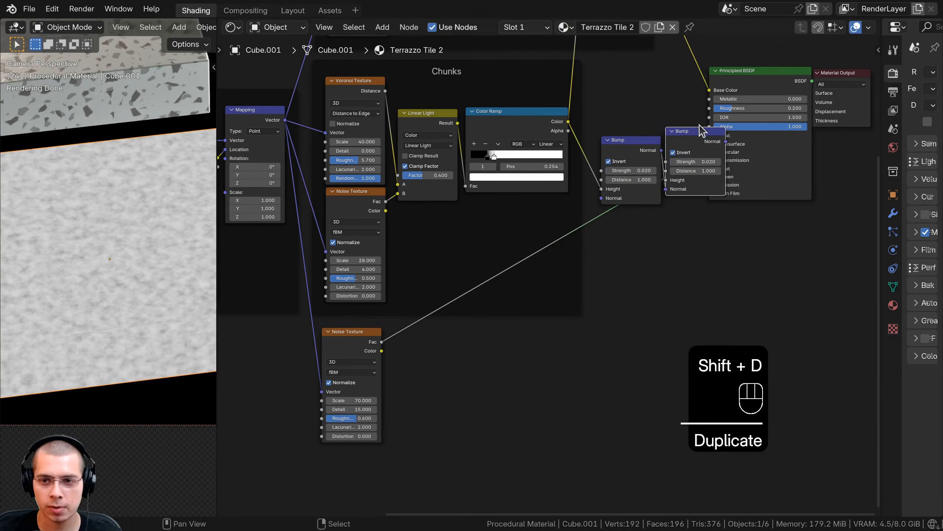
{"action": "left_click", "coordinate": [714, 145]}
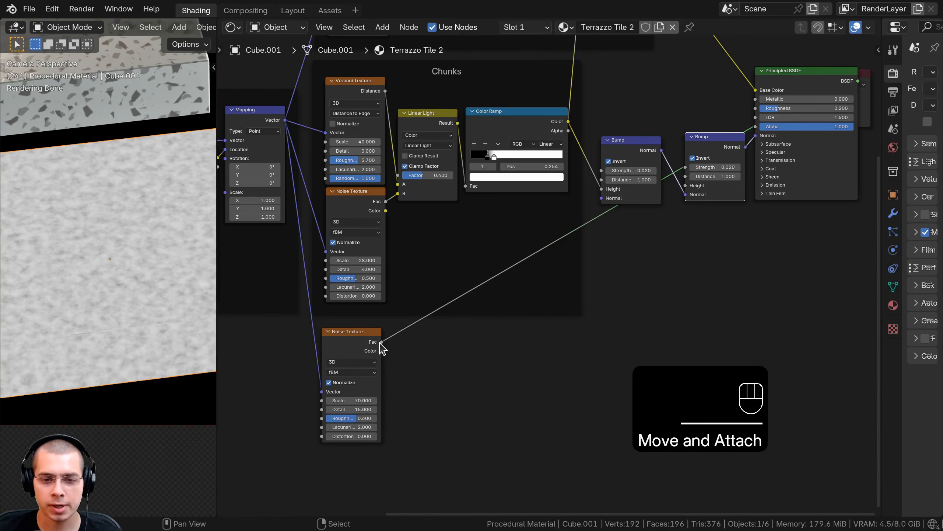
- Link the new Noise Texture's Fac to the second Bump's Height, and reconnect the Principled BSDF to the Material Output
{"action": "left_click_drag", "start_coordinate": [382, 342], "coordinate": [388, 337]}
{"action": "left_click_drag", "start_coordinate": [477, 222], "coordinate": [692, 188]}
{"action": "middle_click_drag", "start_coordinate": [809, 160], "coordinate": [756, 197]}
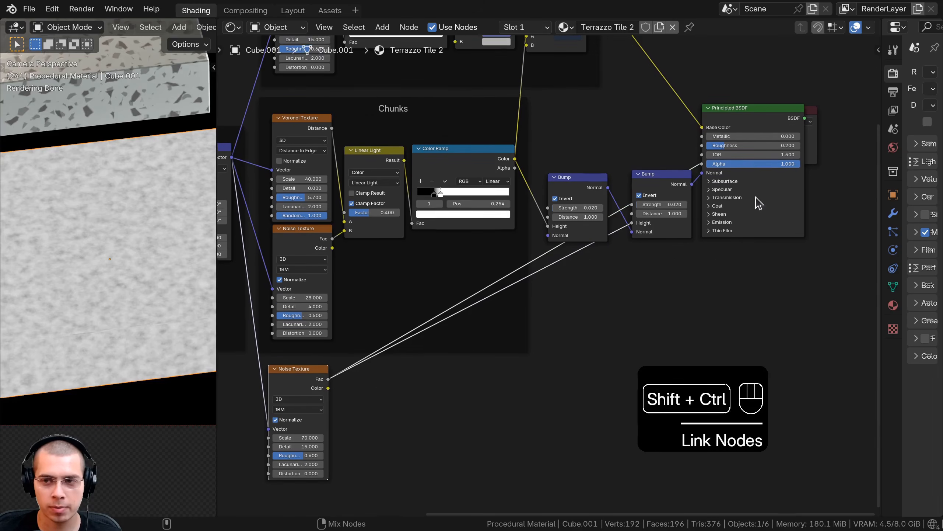
{"action": "left_click", "coordinate": [793, 112], "text": "ctrl+shift"}
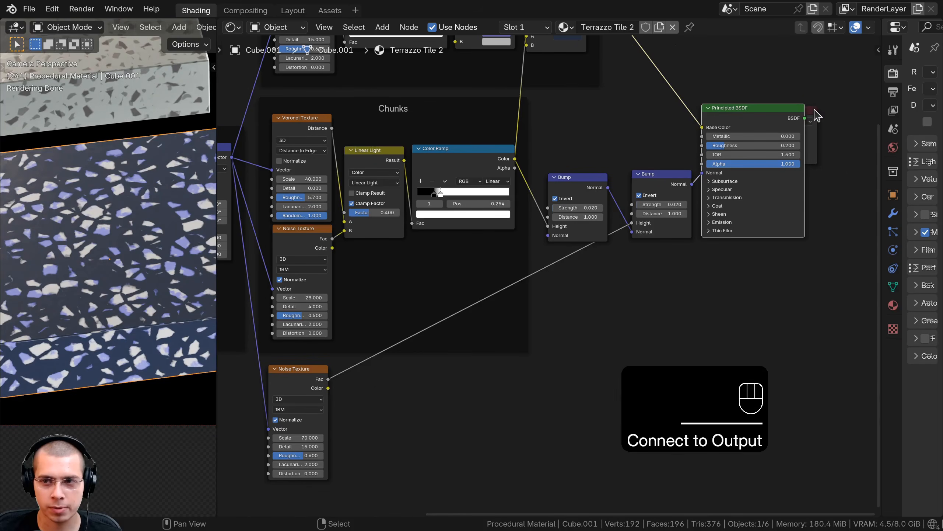
{"action": "left_click_drag", "start_coordinate": [814, 115], "coordinate": [850, 119]}
- Add a reroute on the lower Noise Texture's Fac link and place it below the Chunks frame, level with the Fac output
{"action": "middle_click_drag", "start_coordinate": [324, 387], "coordinate": [421, 327]}
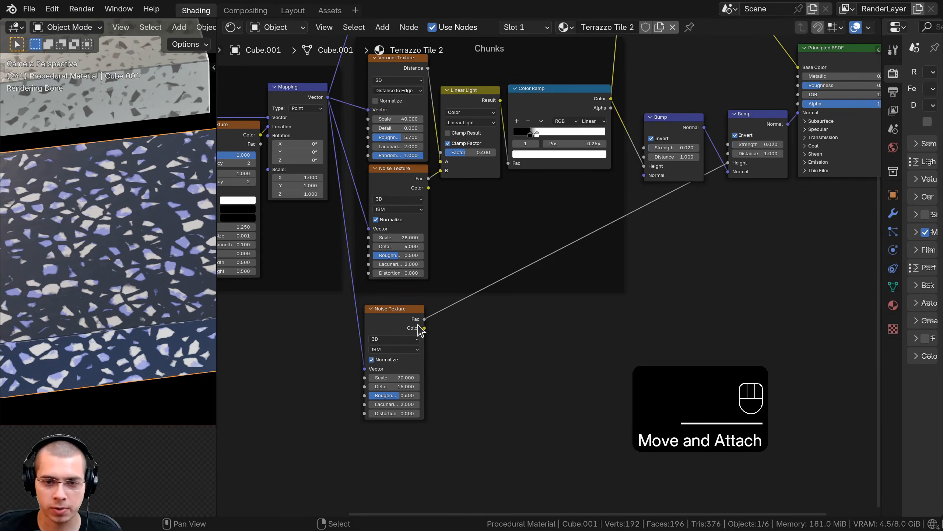
{"action": "right_click_drag", "start_coordinate": [432, 301], "coordinate": [558, 317], "text": "shift"}
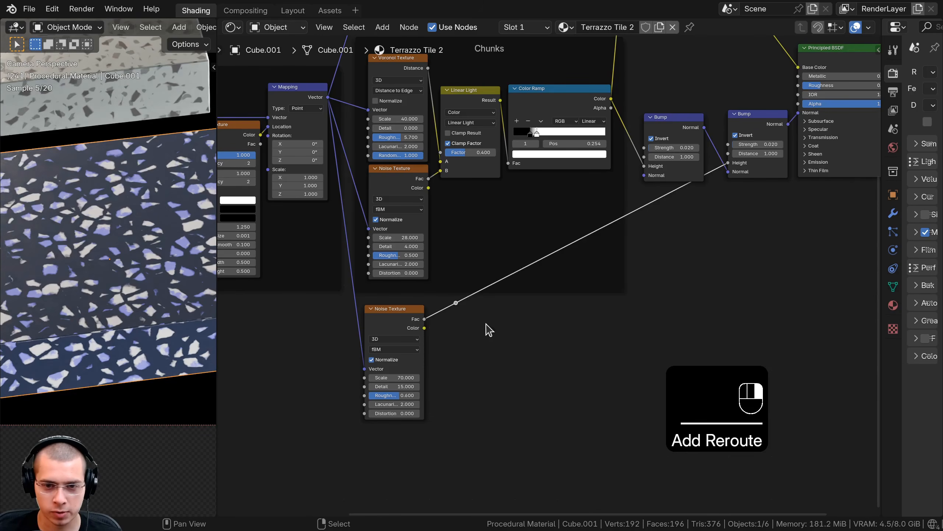
{"action": "left_click", "coordinate": [455, 304]}
{"action": "left_click_drag", "start_coordinate": [453, 309], "coordinate": [480, 316]}
{"action": "key", "text": "g"}
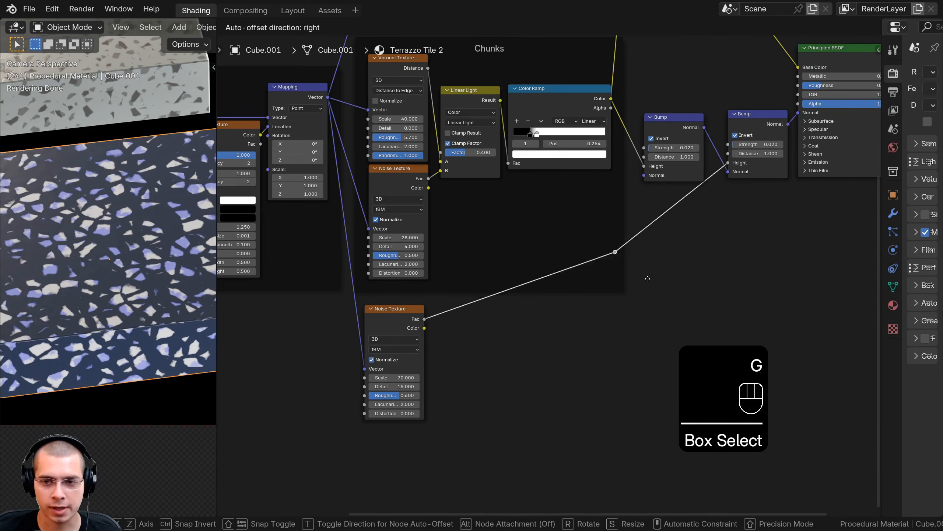
{"action": "left_click", "coordinate": [668, 330]}
{"action": "key", "text": "a"}
{"action": "left_click_drag", "start_coordinate": [394, 316], "coordinate": [396, 318]}
{"action": "key", "text": "a"}
{"action": "scroll", "coordinate": [616, 333], "scroll_direction": "down", "scroll_amount": 4}
- Turn off Invert on the second Bump node and line the node up beside the first Bump
{"action": "scroll", "coordinate": [558, 280], "scroll_direction": "up", "scroll_amount": 8}
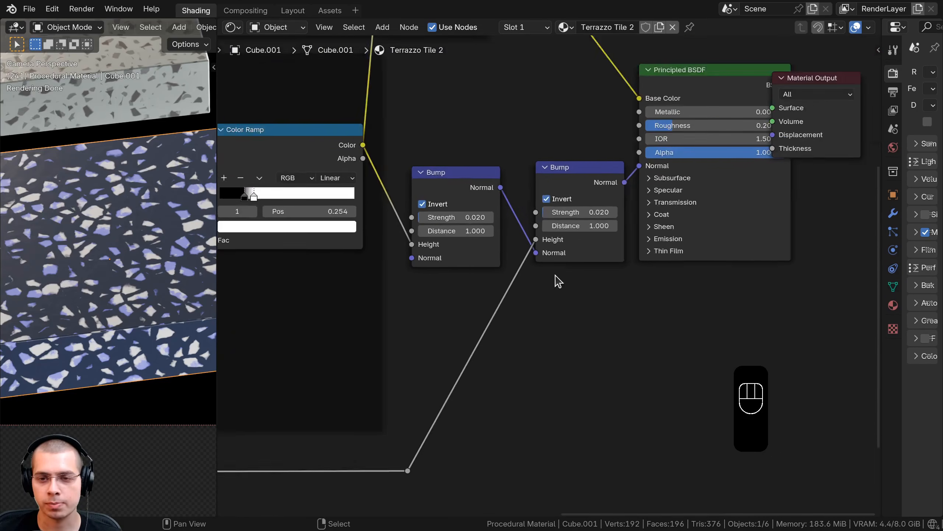
{"action": "scroll", "coordinate": [580, 219], "scroll_direction": "up", "scroll_amount": 1}
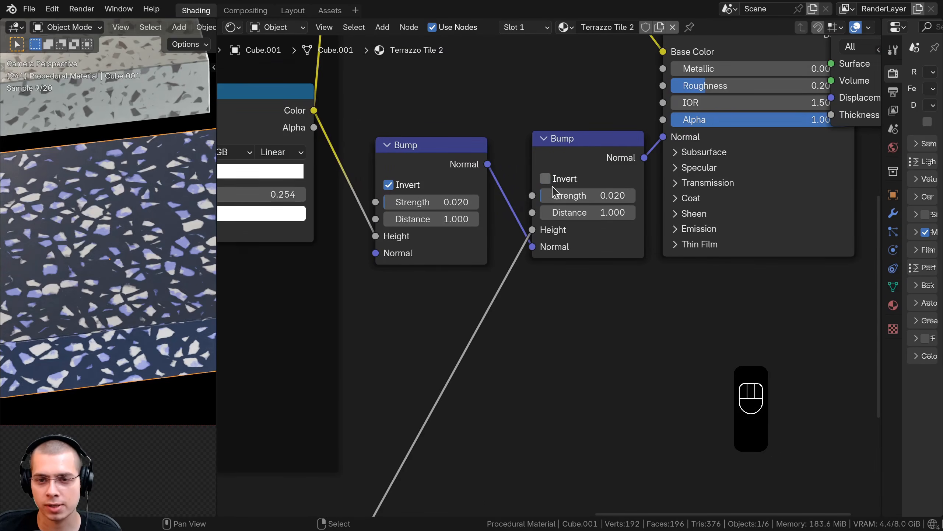
{"action": "middle_click_drag", "start_coordinate": [546, 187], "coordinate": [533, 210]}
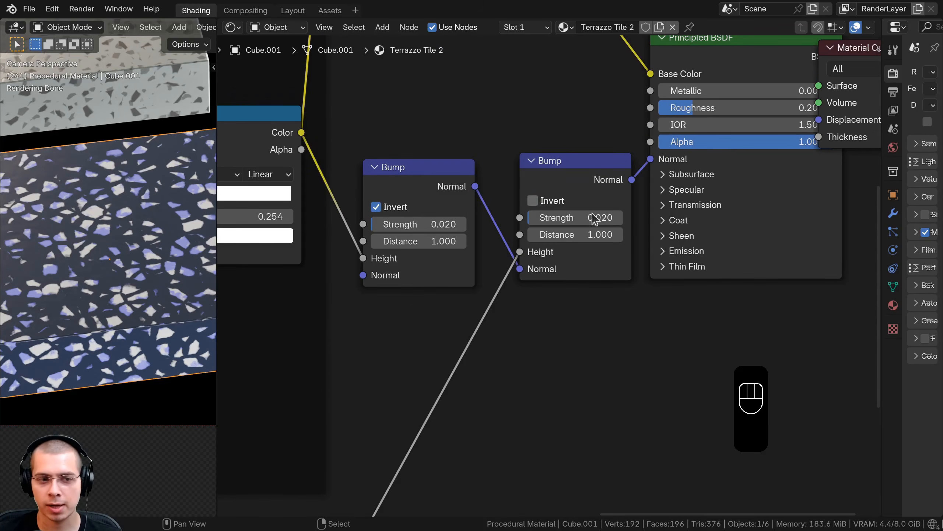
{"action": "left_click_drag", "start_coordinate": [575, 218], "coordinate": [654, 217]}
{"action": "right_click", "coordinate": [575, 217]}
{"action": "scroll", "coordinate": [569, 223], "scroll_direction": "down", "scroll_amount": 4}
{"action": "left_click_drag", "start_coordinate": [572, 204], "coordinate": [569, 209]}
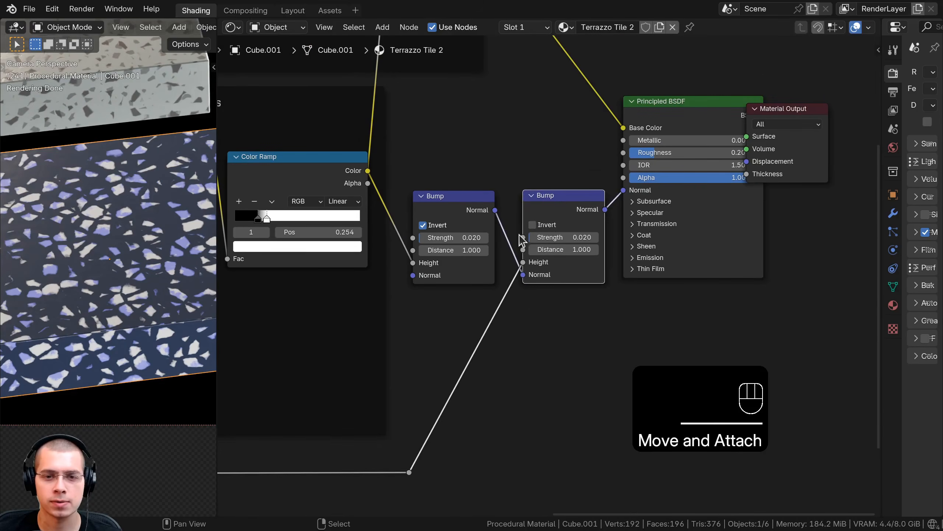
- Duplicate the second Mix node and insert the copy between it and the Base Color link, inside the Color frame
{"action": "scroll", "coordinate": [93, 207], "scroll_direction": "up", "scroll_amount": 1}
{"action": "scroll", "coordinate": [338, 352], "scroll_direction": "down", "scroll_amount": 3}
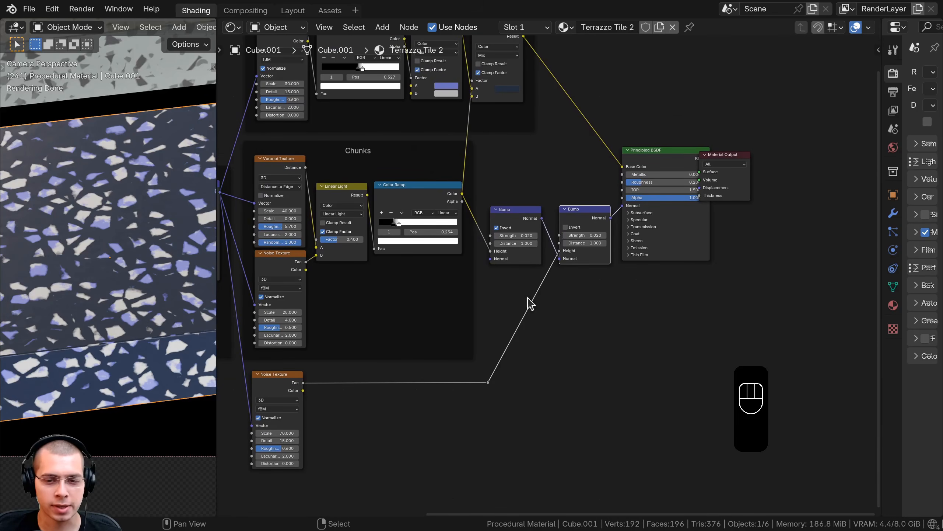
{"action": "middle_click_drag", "start_coordinate": [506, 140], "coordinate": [429, 298]}
{"action": "scroll", "coordinate": [435, 306], "scroll_direction": "up", "scroll_amount": 2}
{"action": "middle_click_drag", "start_coordinate": [430, 232], "coordinate": [440, 261]}
{"action": "scroll", "coordinate": [440, 262], "scroll_direction": "up", "scroll_amount": 2}
{"action": "right_click", "coordinate": [416, 197]}
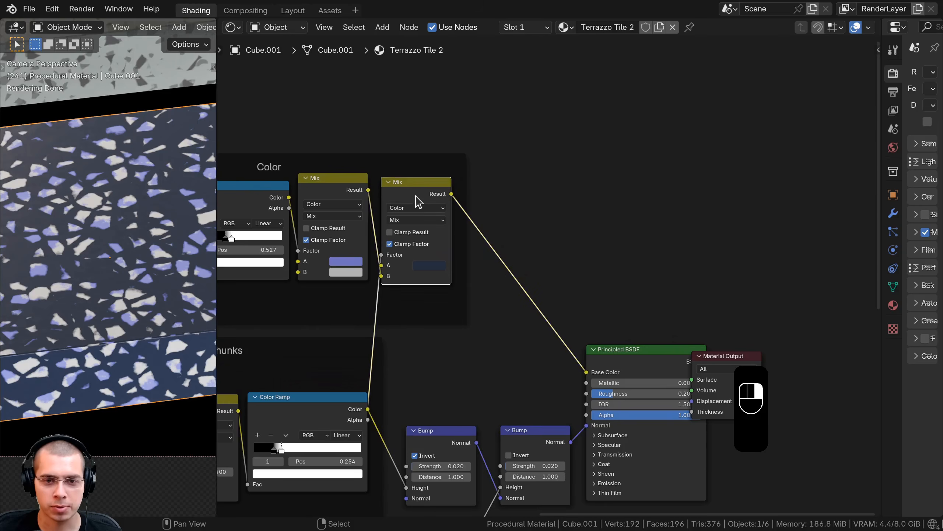
{"action": "key", "text": "shift+d"}
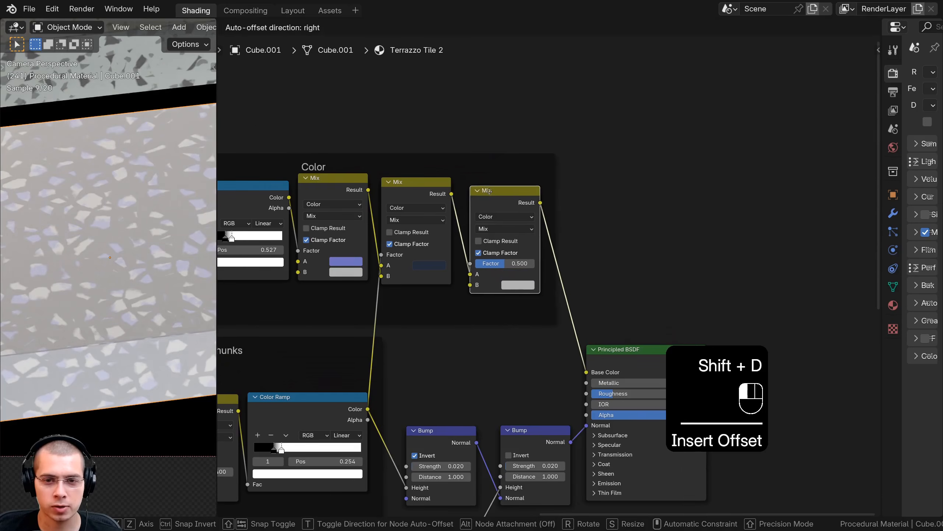
{"action": "left_click_drag", "start_coordinate": [489, 192], "coordinate": [483, 188]}
{"action": "scroll", "coordinate": [459, 386], "scroll_direction": "down", "scroll_amount": 2}
{"action": "middle_click_drag", "start_coordinate": [400, 497], "coordinate": [413, 356]}
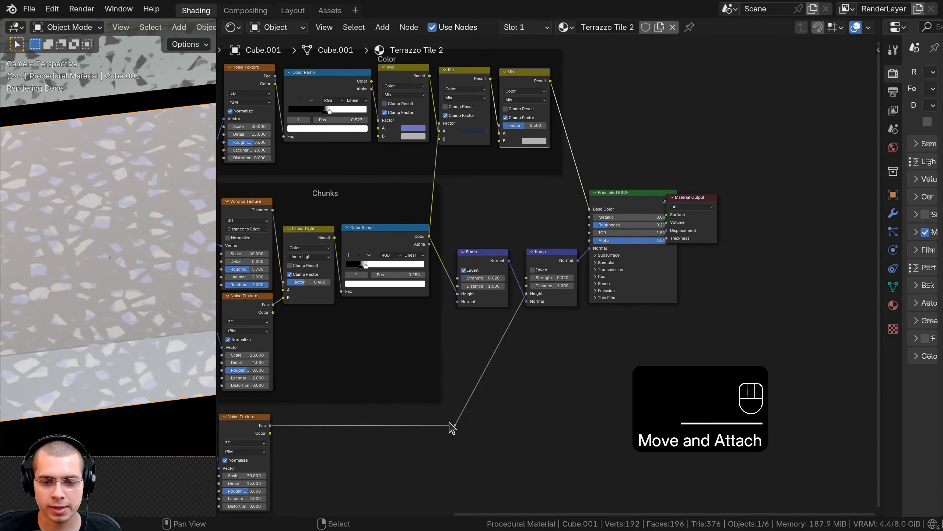
- Link the reroute carrying the lower noise's Fac to the third Mix node's Factor input
{"action": "left_click_drag", "start_coordinate": [454, 424], "coordinate": [436, 302]}
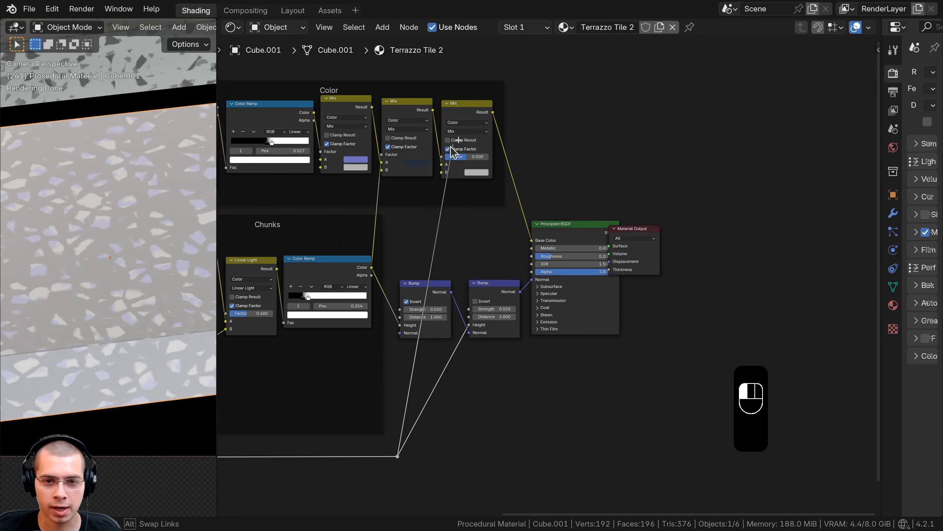
{"action": "left_click_drag", "start_coordinate": [452, 148], "coordinate": [441, 157]}
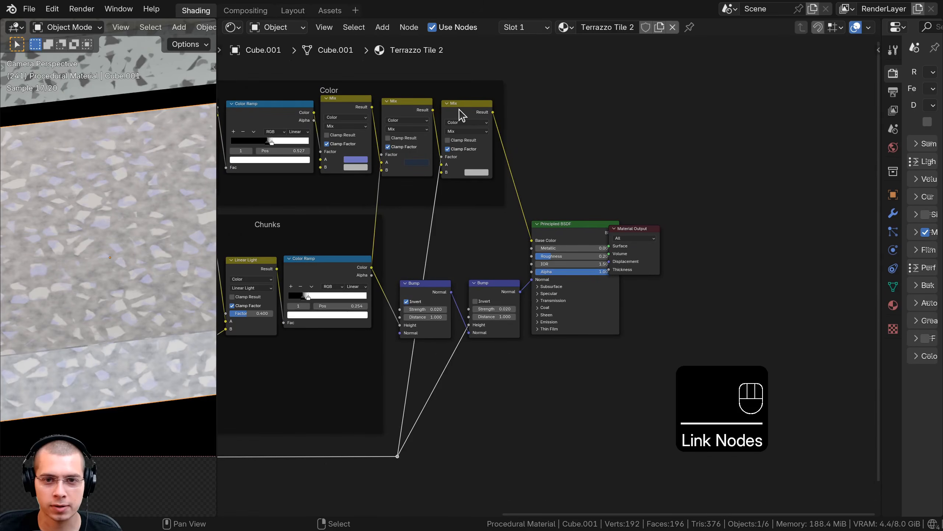
{"action": "left_click", "coordinate": [461, 113]}
- Move the second Mix node's Result link from input A to input B of the third Mix node
{"action": "middle_click_drag", "start_coordinate": [383, 175], "coordinate": [383, 251]}
{"action": "scroll", "coordinate": [451, 175], "scroll_direction": "up", "scroll_amount": 5}
{"action": "middle_click_drag", "start_coordinate": [451, 175], "coordinate": [383, 213]}
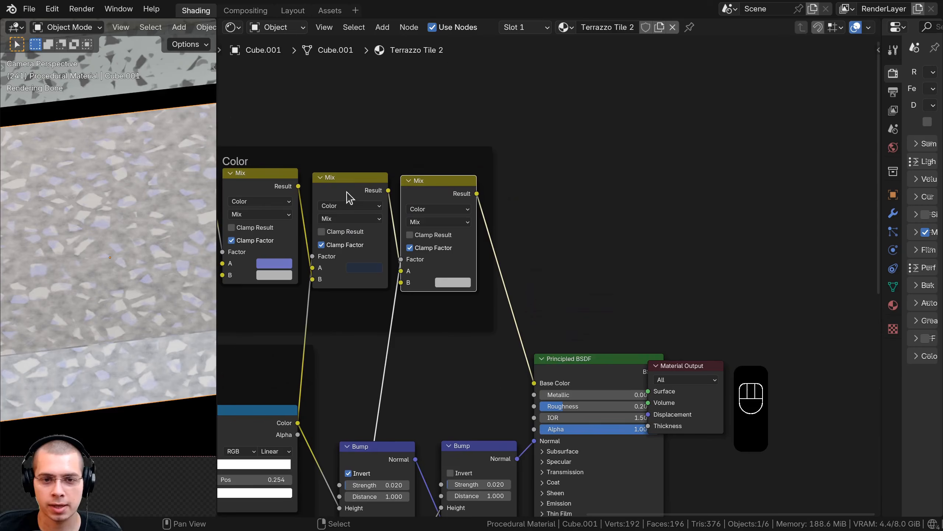
{"action": "left_click", "coordinate": [347, 194]}
{"action": "scroll", "coordinate": [383, 262], "scroll_direction": "up", "scroll_amount": 2}
{"action": "left_click_drag", "start_coordinate": [339, 181], "coordinate": [339, 182]}
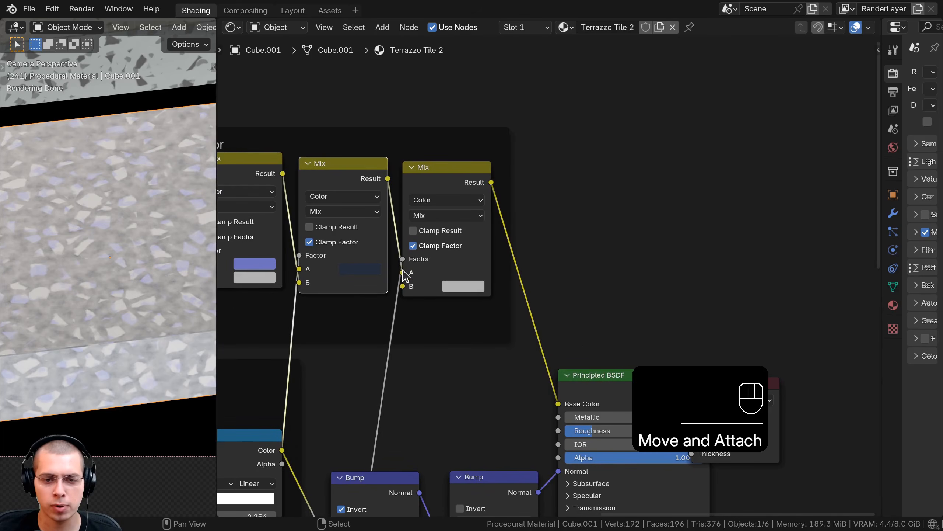
{"action": "left_click_drag", "start_coordinate": [406, 275], "coordinate": [399, 287]}
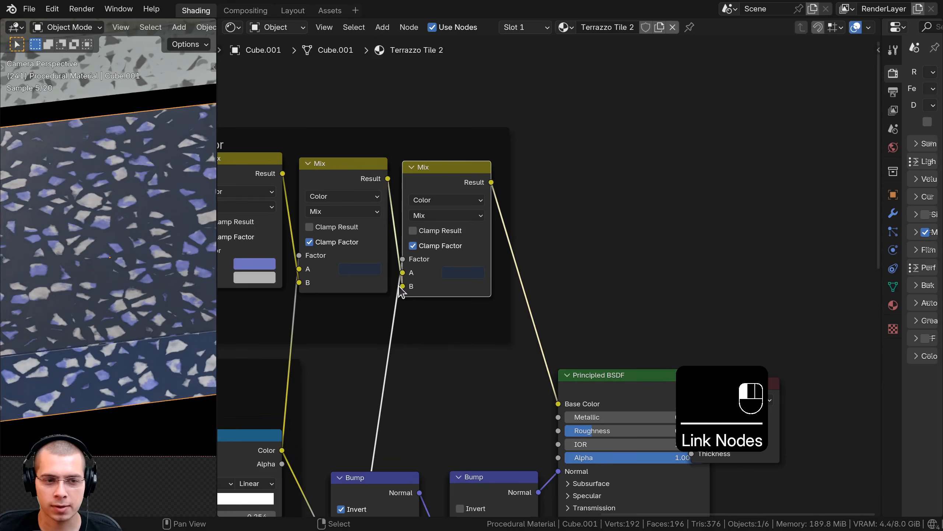
- Set the third Mix node's A color to black (hex 000000)
{"action": "left_click", "coordinate": [464, 275]}
{"action": "left_click_drag", "start_coordinate": [570, 160], "coordinate": [548, 193]}
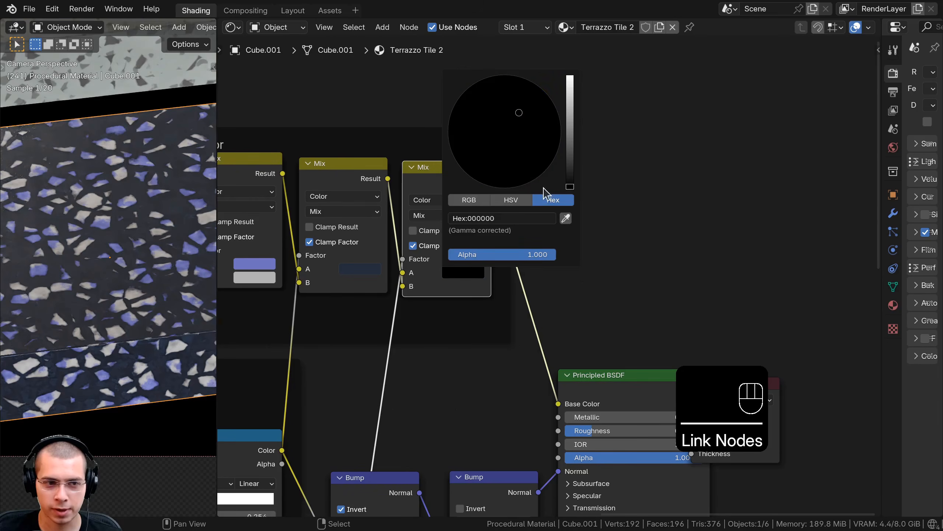
{"action": "middle_click_drag", "start_coordinate": [139, 211], "coordinate": [144, 277], "text": "shift"}
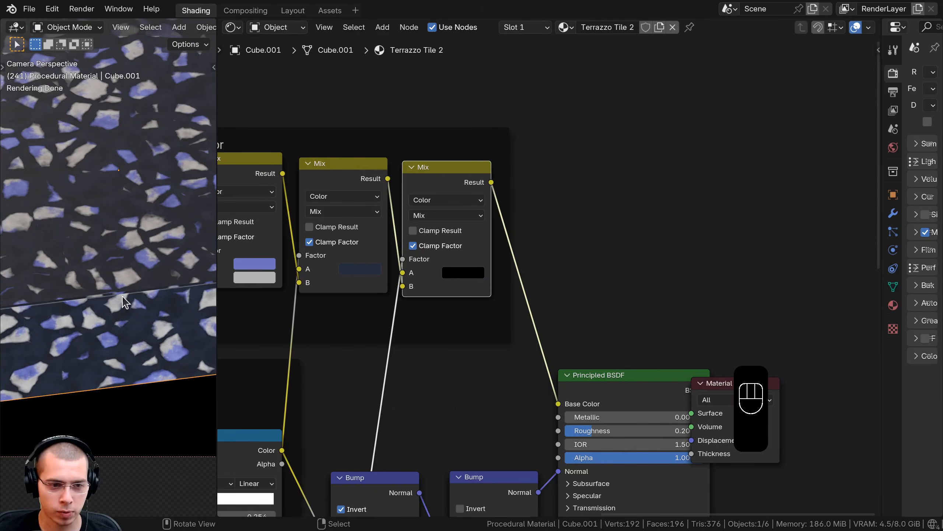
{"action": "scroll", "coordinate": [345, 215], "scroll_direction": "up", "scroll_amount": 2, "text": "ctrl"}
- Preview the second and third Mix nodes' results alternately on the cube, ending with the Principled BSDF back on the output
{"action": "left_click", "coordinate": [424, 180], "text": "ctrl+shift"}
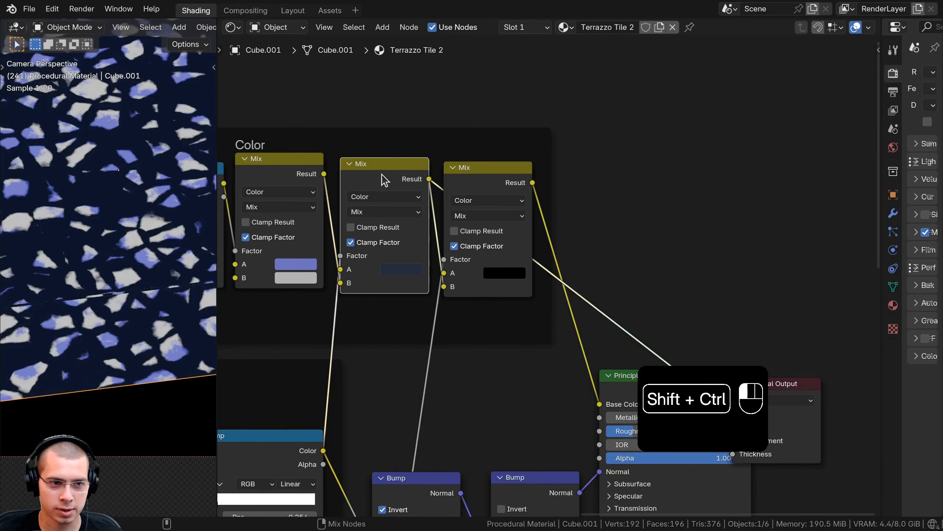
{"action": "left_click", "coordinate": [468, 179], "text": "ctrl+shift"}
{"action": "left_click", "coordinate": [387, 173], "text": "ctrl+shift"}
{"action": "left_click", "coordinate": [483, 175], "text": "ctrl+shift"}
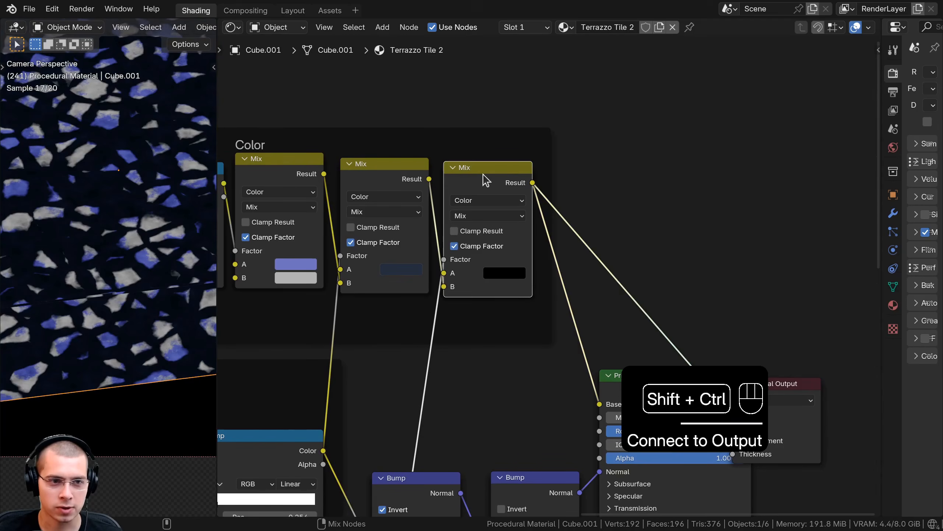
{"action": "scroll", "coordinate": [119, 220], "scroll_direction": "down", "scroll_amount": 3}
{"action": "middle_click_drag", "start_coordinate": [651, 386], "coordinate": [531, 264]}
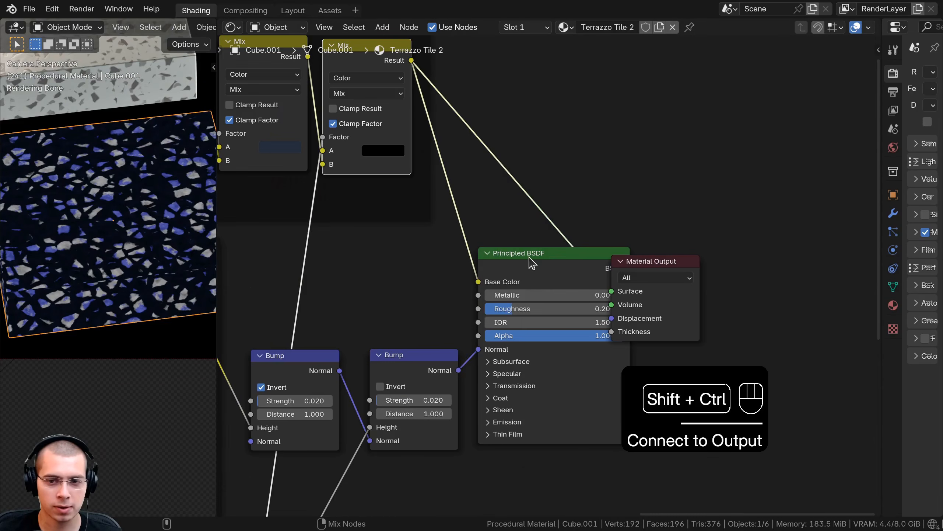
{"action": "left_click", "coordinate": [530, 263], "text": "ctrl+shift"}
- Space out the Principled BSDF and Material Output nodes to make room after the Bump nodes
{"action": "left_click", "coordinate": [684, 257]}
{"action": "left_click_drag", "start_coordinate": [685, 257], "coordinate": [710, 259]}
{"action": "scroll", "coordinate": [82, 223], "scroll_direction": "down", "scroll_amount": 1}
{"action": "left_click_drag", "start_coordinate": [567, 238], "coordinate": [727, 302]}
{"action": "key", "text": "g"}
{"action": "left_click", "coordinate": [735, 299]}
{"action": "key", "text": "a"}
- Duplicate the second Bump node and insert the copy between it and the Principled BSDF's Normal input
{"action": "scroll", "coordinate": [312, 344], "scroll_direction": "down", "scroll_amount": 5}
{"action": "middle_click_drag", "start_coordinate": [312, 343], "coordinate": [533, 265]}
{"action": "scroll", "coordinate": [609, 271], "scroll_direction": "up", "scroll_amount": 2}
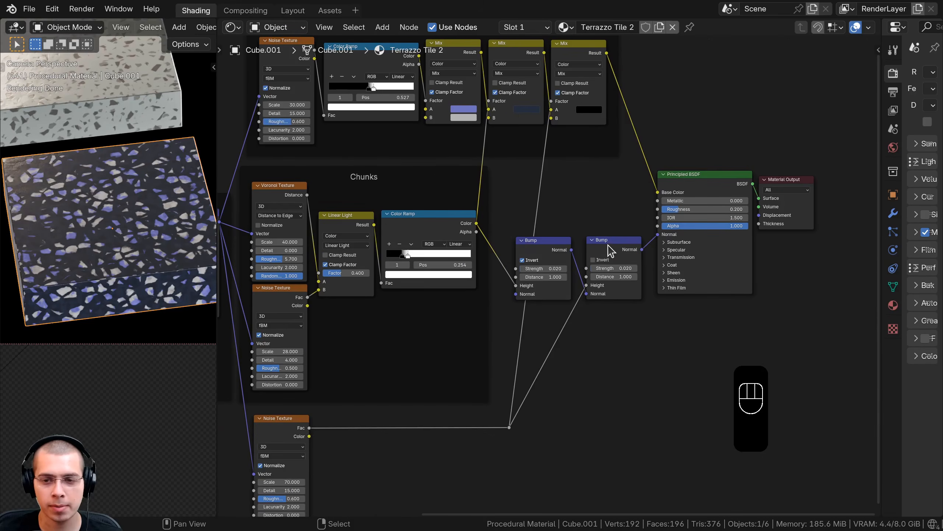
{"action": "left_click", "coordinate": [612, 248]}
{"action": "key", "text": "shift+d"}
{"action": "left_click", "coordinate": [684, 246]}
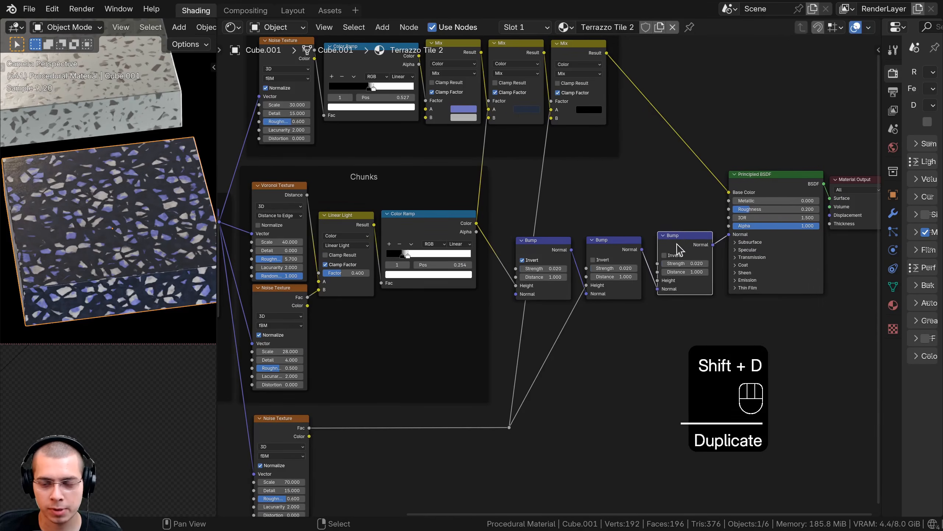
- Link the Brick Texture's Fac output to the third Bump node's Height input
{"action": "middle_click_drag", "start_coordinate": [304, 310], "coordinate": [483, 308]}
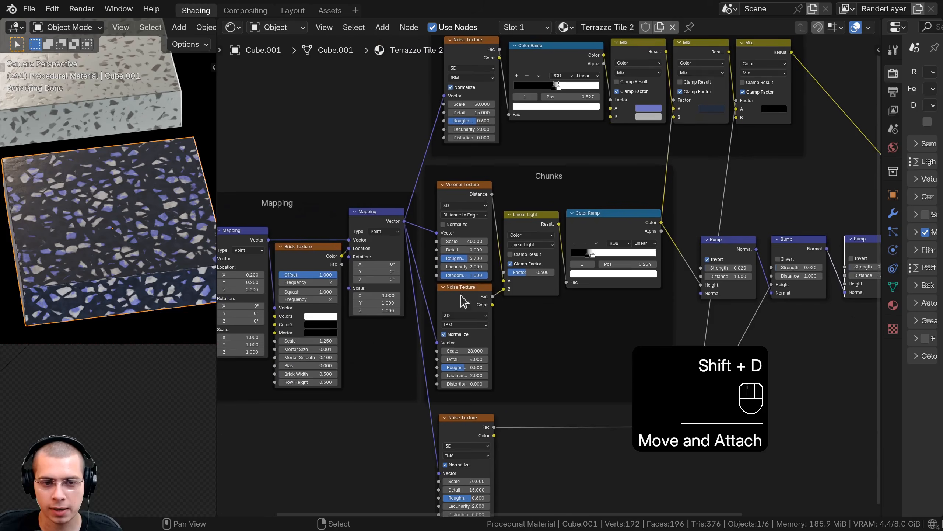
{"action": "left_click", "coordinate": [313, 260]}
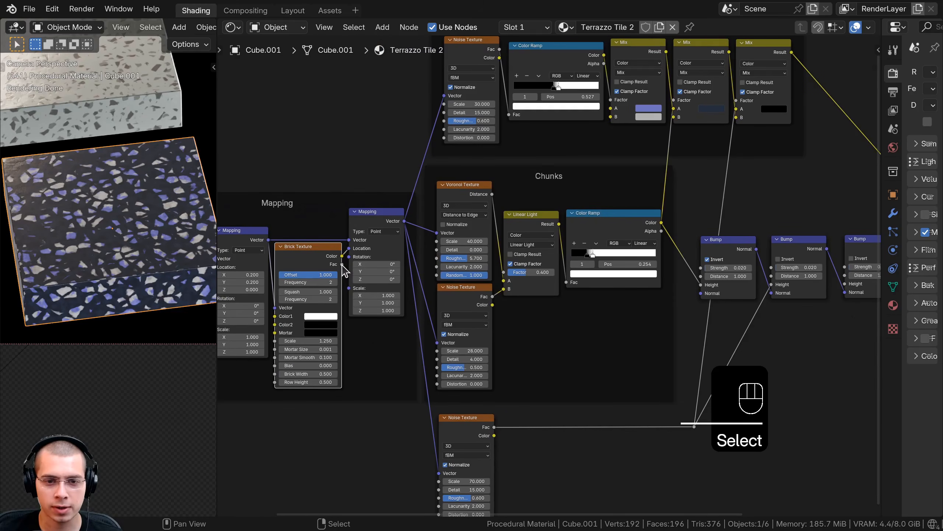
{"action": "left_click_drag", "start_coordinate": [342, 264], "coordinate": [844, 226]}
{"action": "left_click_drag", "start_coordinate": [881, 223], "coordinate": [660, 283]}
{"action": "middle_click_drag", "start_coordinate": [652, 276], "coordinate": [461, 276]}
{"action": "scroll", "coordinate": [461, 276], "scroll_direction": "up", "scroll_amount": 4}
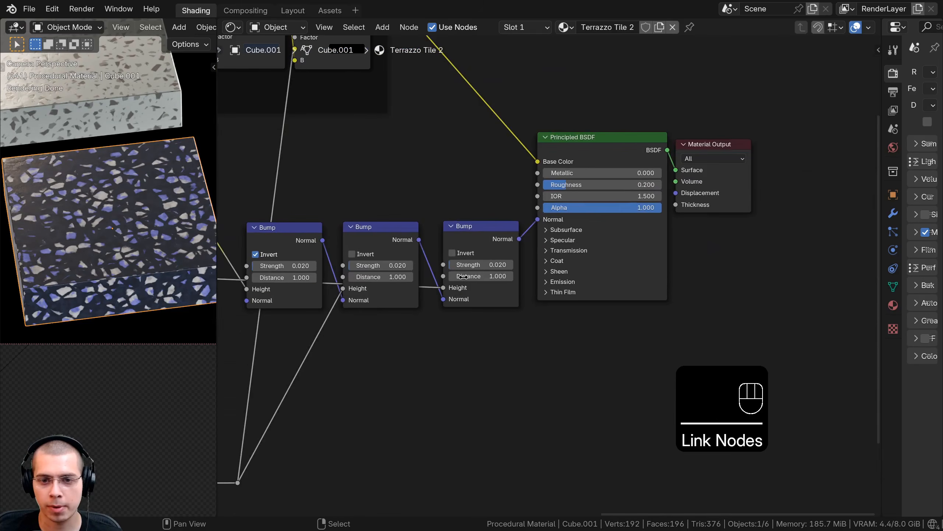
- Turn on Invert for the third Bump node and set its Strength to 0.5
{"action": "scroll", "coordinate": [461, 275], "scroll_direction": "up", "scroll_amount": 4}
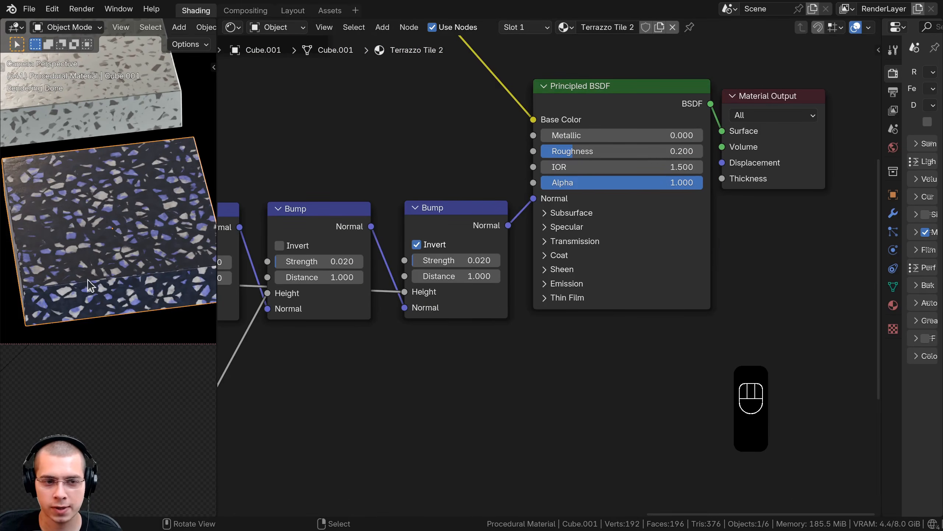
{"action": "scroll", "coordinate": [131, 288], "scroll_direction": "up", "scroll_amount": 6}
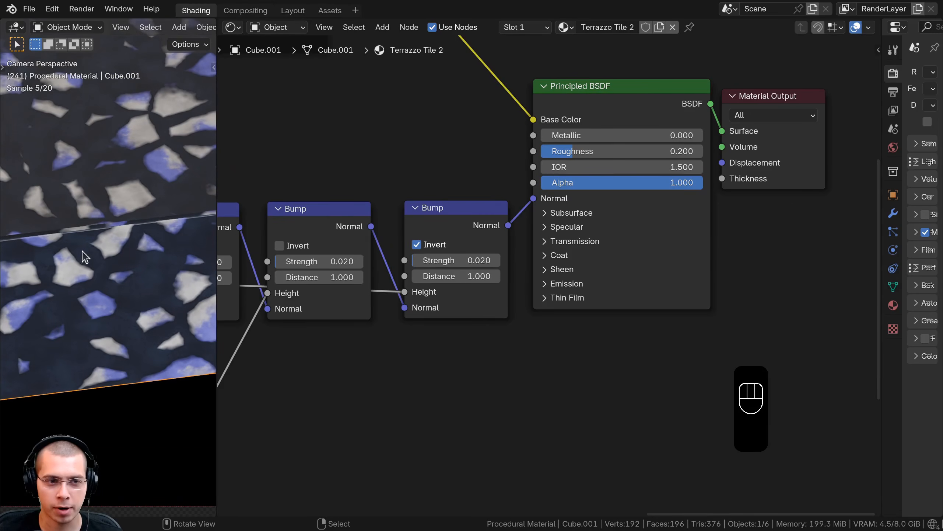
{"action": "left_click", "coordinate": [434, 260]}
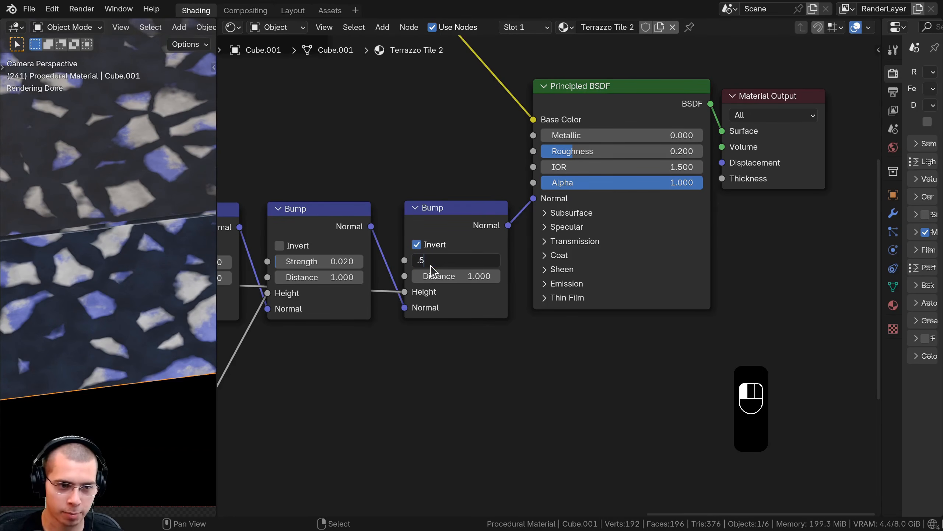
{"action": "key", "text": "Return"}
{"action": "scroll", "coordinate": [73, 234], "scroll_direction": "down", "scroll_amount": 6}
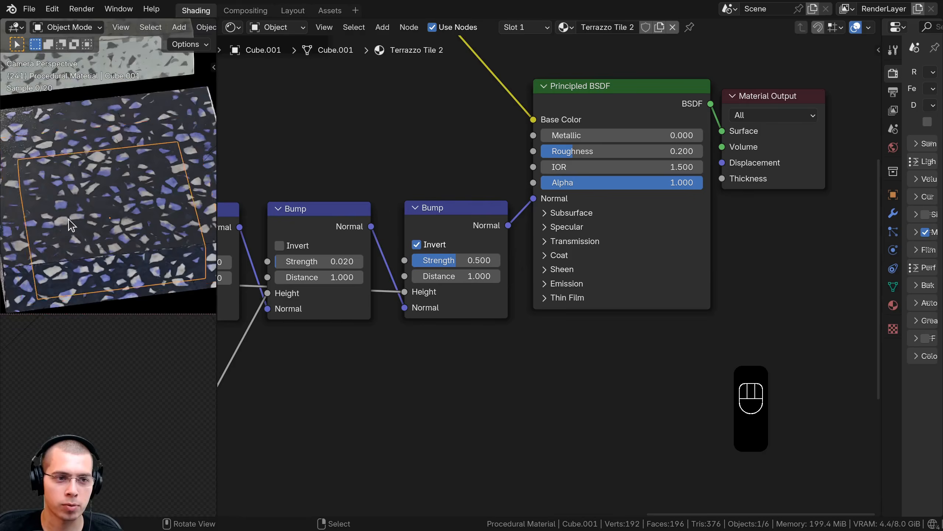
- Group all nodes except the Material Output into one node group
{"action": "key", "text": "Home"}
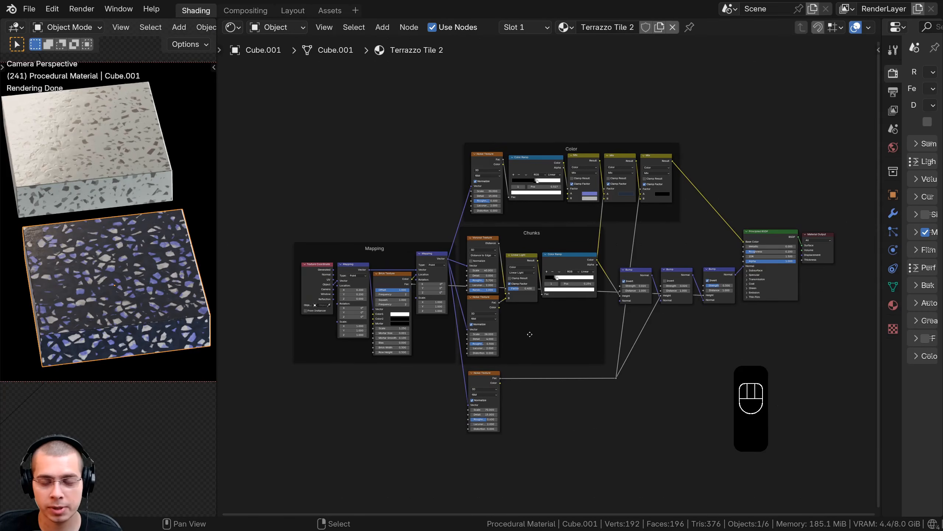
{"action": "middle_click_drag", "start_coordinate": [529, 335], "coordinate": [509, 336]}
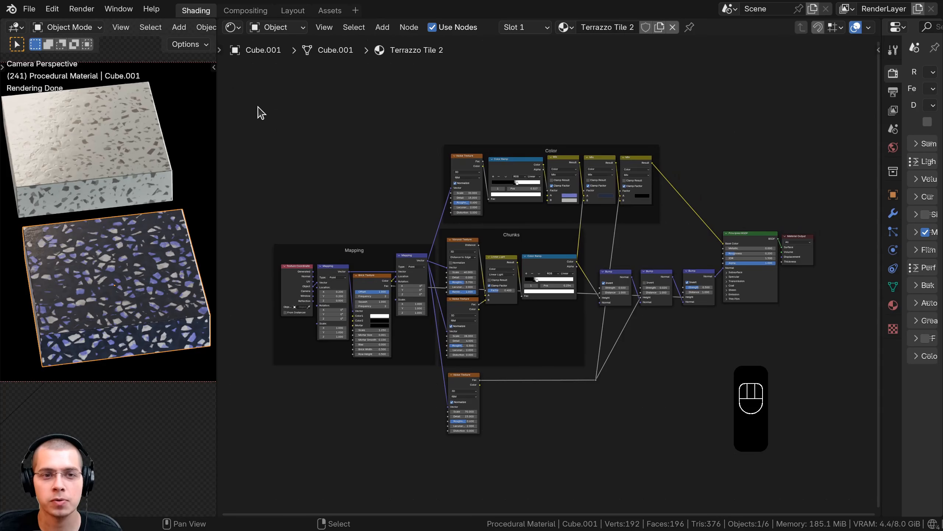
{"action": "left_click_drag", "start_coordinate": [259, 113], "coordinate": [751, 431]}
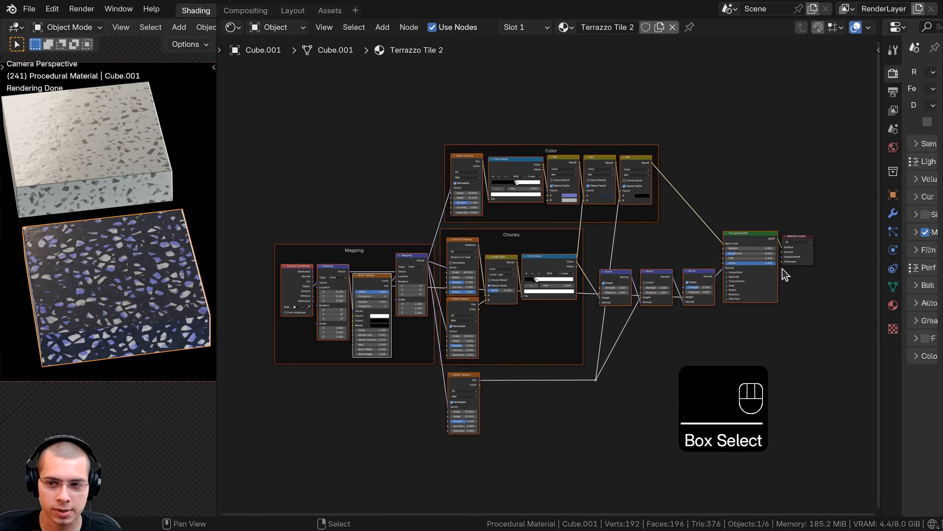
{"action": "left_click_drag", "start_coordinate": [715, 296], "coordinate": [712, 298]}
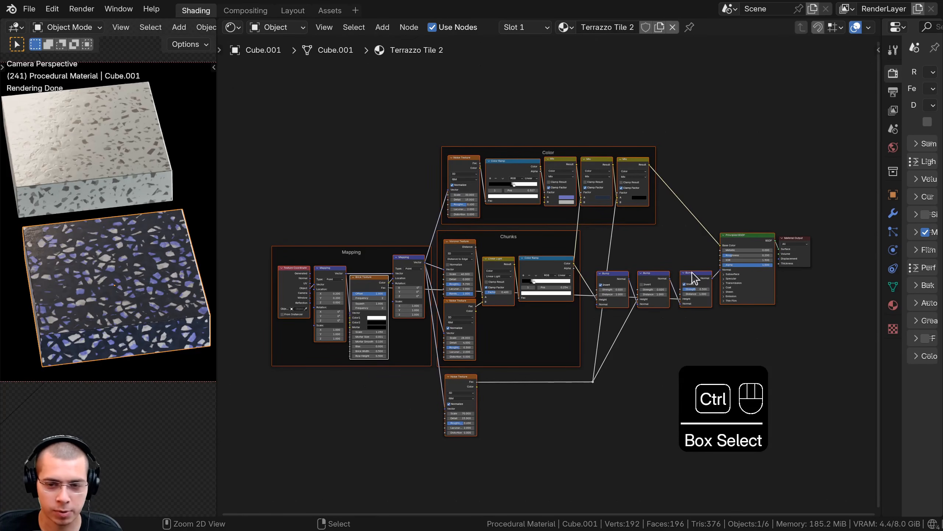
{"action": "key", "text": "ctrl+g"}
{"action": "middle_click_drag", "start_coordinate": [653, 263], "coordinate": [652, 268]}
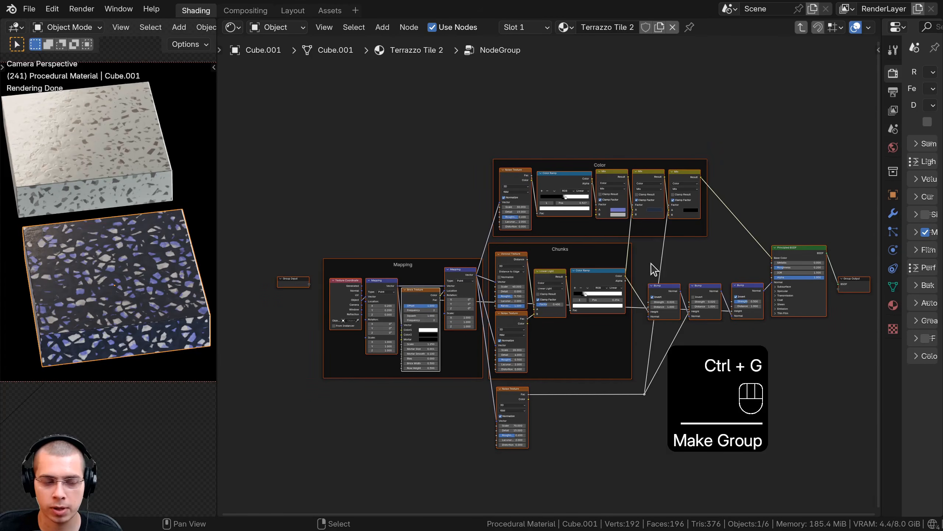
- Leave the group, place its node beside the Material Output, and widen it
{"action": "key", "text": "Tab"}
{"action": "key", "text": "Tab"}
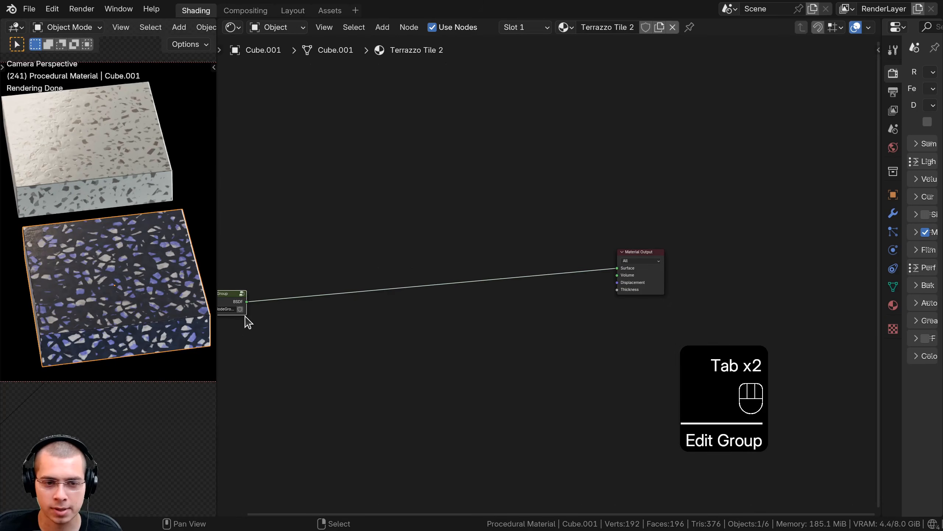
{"action": "key", "text": "g"}
{"action": "left_click", "coordinate": [603, 277]}
{"action": "scroll", "coordinate": [553, 271], "scroll_direction": "up", "scroll_amount": 3}
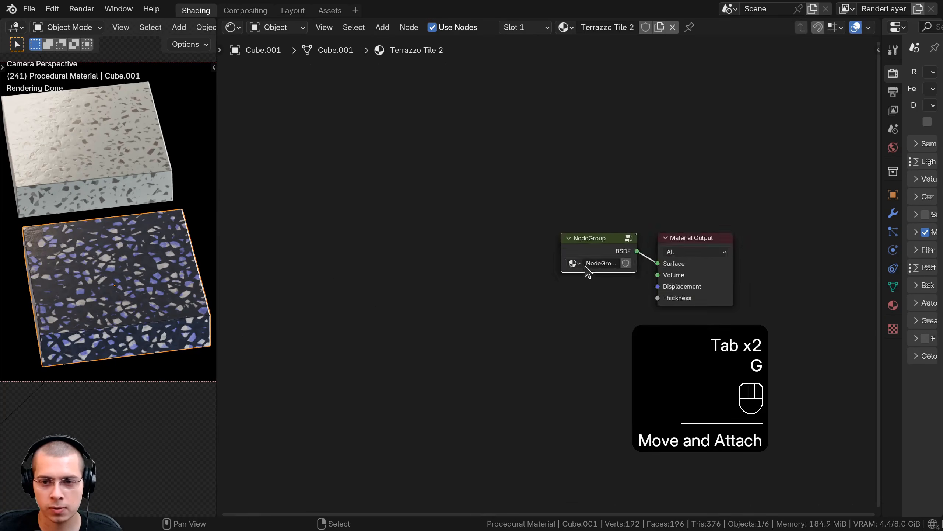
{"action": "mouse_move", "coordinate": [563, 250]}
{"action": "left_mouse_down"}
{"action": "mouse_move", "coordinate": [497, 250]}
{"action": "mouse_move", "coordinate": [582, 250]}
{"action": "left_mouse_up"}
- Rename the node group Terrazzo Tile 2 by copying the material's name, and move the node up slightly
{"action": "left_click", "coordinate": [607, 27]}
{"action": "key", "text": "ctrl+c"}
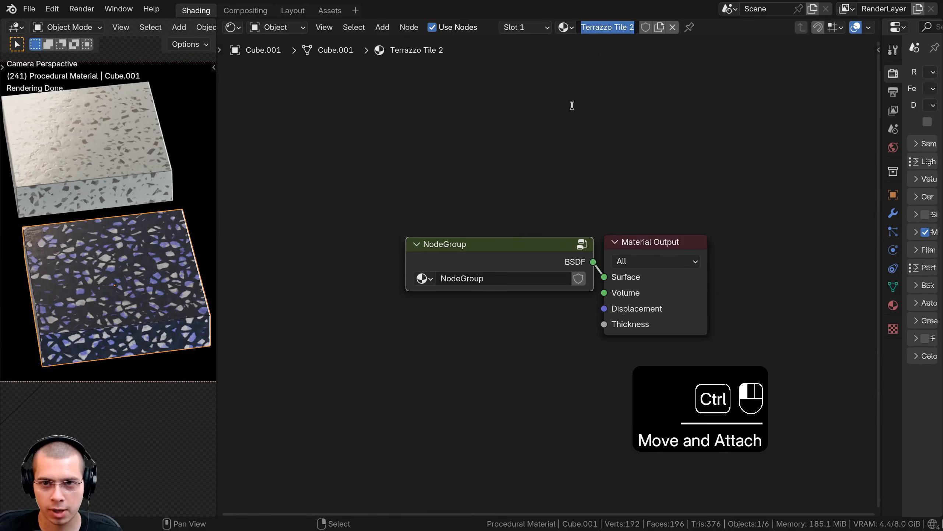
{"action": "left_click", "coordinate": [472, 277]}
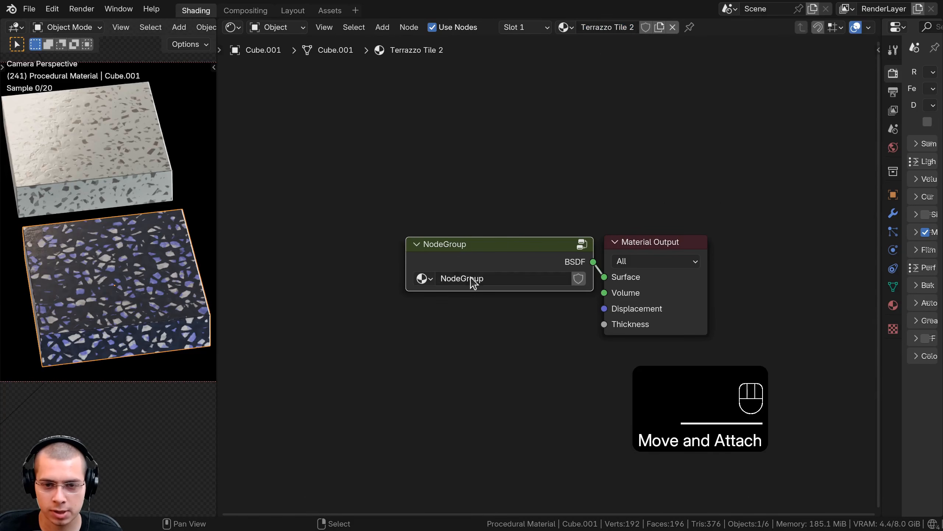
{"action": "left_click", "coordinate": [472, 278]}
{"action": "key", "text": "ctrl+v"}
{"action": "left_click", "coordinate": [478, 244]}
{"action": "left_click_drag", "start_coordinate": [478, 245], "coordinate": [478, 234]}
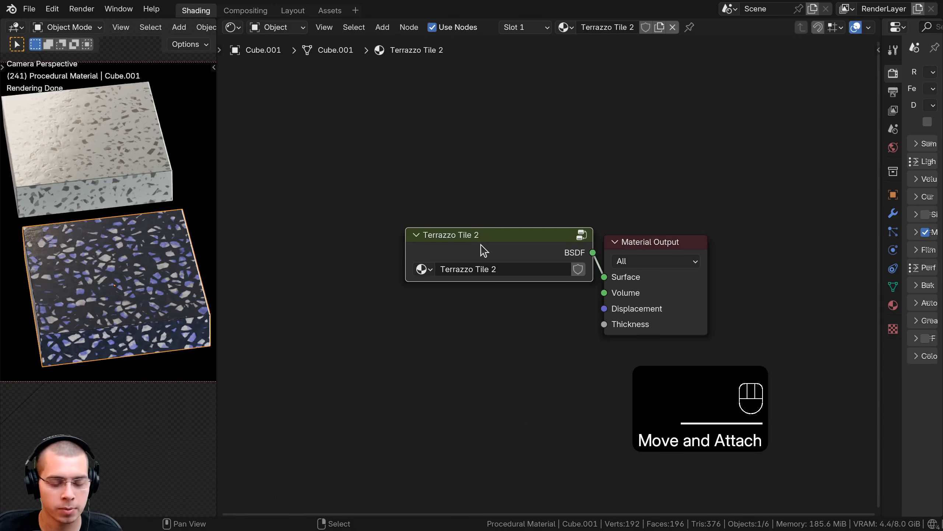
- Rename the group's BSDF output socket to Shader and return to the main node tree
{"action": "key", "text": "Tab"}
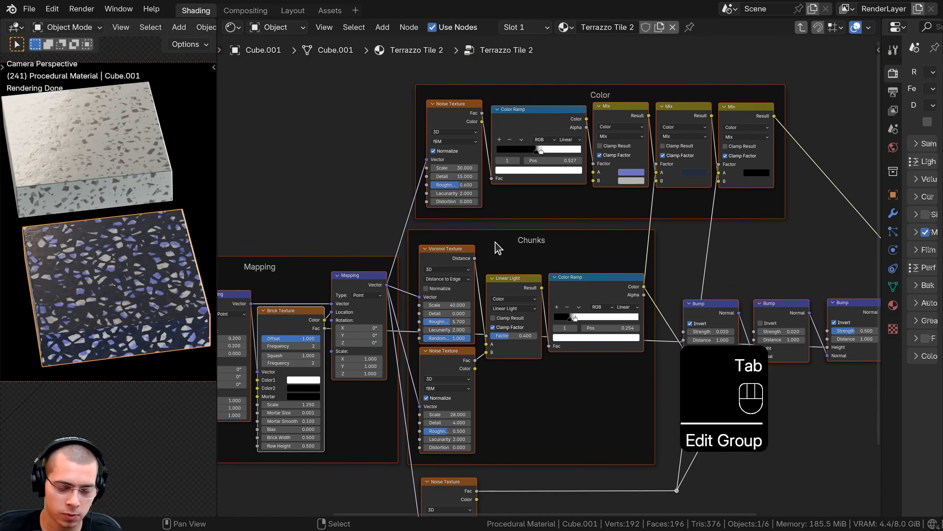
{"action": "key", "text": "n"}
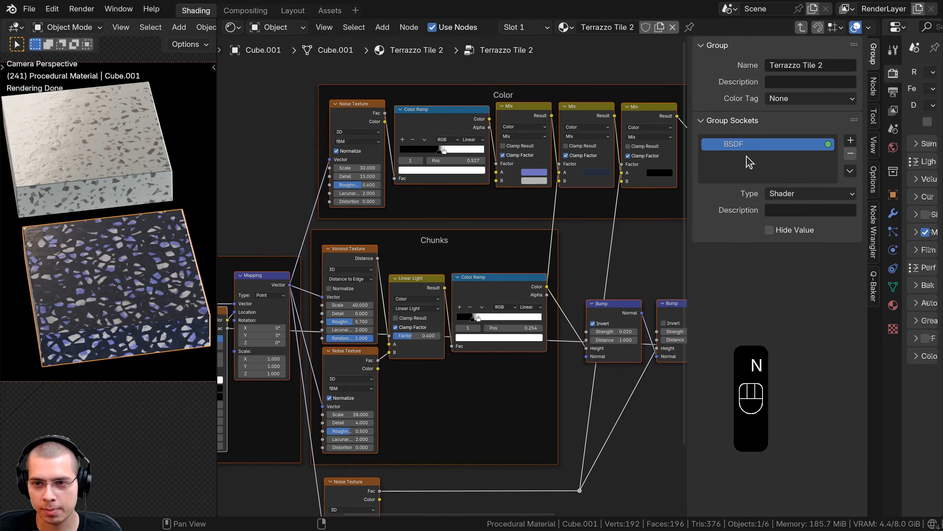
{"action": "double_click", "coordinate": [737, 145]}
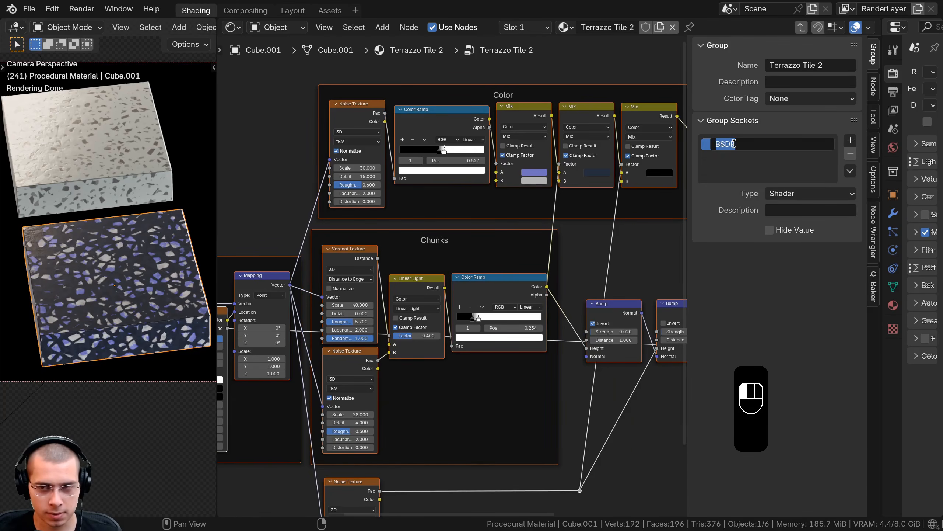
{"action": "type", "text": "Shader"}
{"action": "key", "text": "Return"}
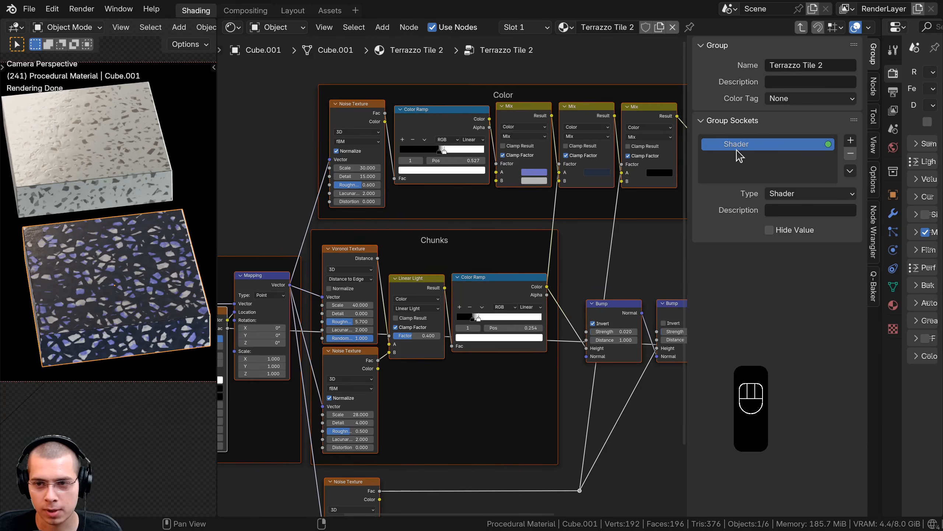
{"action": "key", "text": "Tab"}
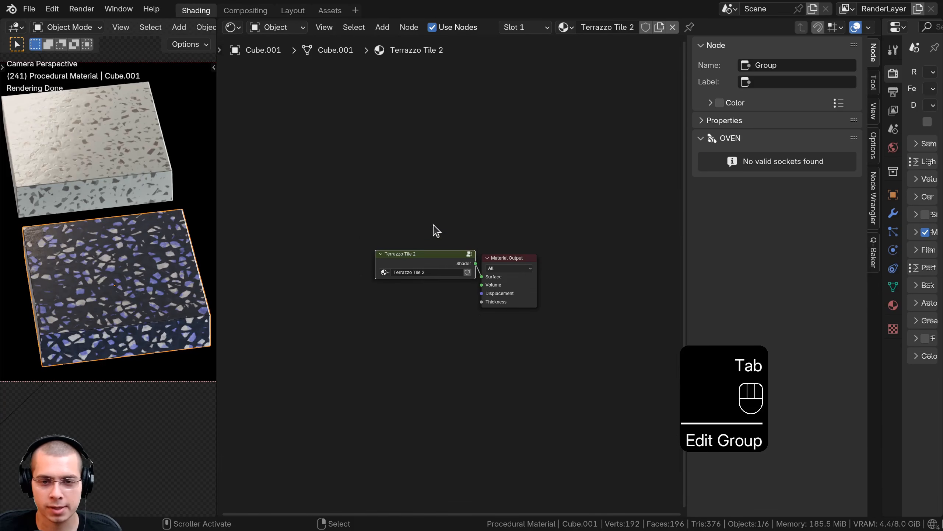
- Inside the Terrazzo Tile 2 group, move the Group Input node a little lower beside the Mapping frame
{"action": "scroll", "coordinate": [461, 267], "scroll_direction": "up", "scroll_amount": 2}
{"action": "key", "text": "Tab"}
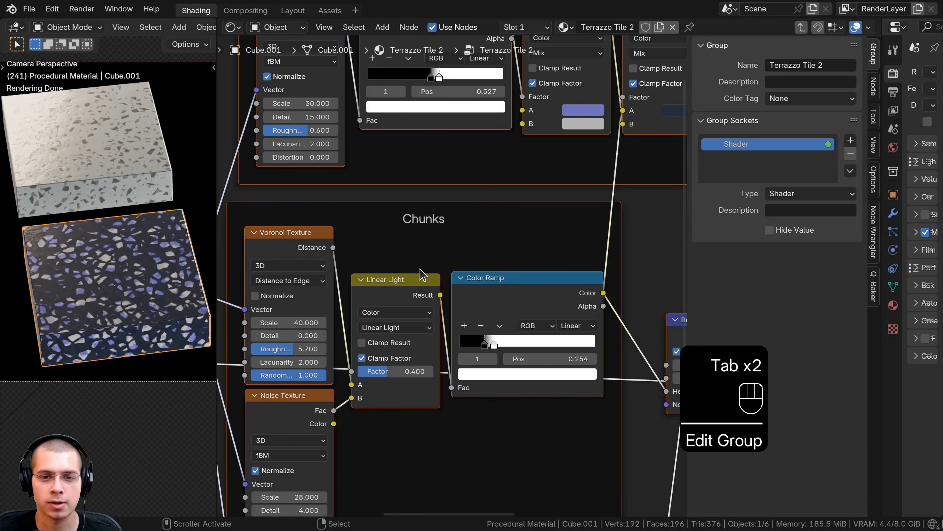
{"action": "scroll", "coordinate": [393, 275], "scroll_direction": "down", "scroll_amount": 1}
{"action": "middle_click_drag", "start_coordinate": [397, 258], "coordinate": [868, 270]}
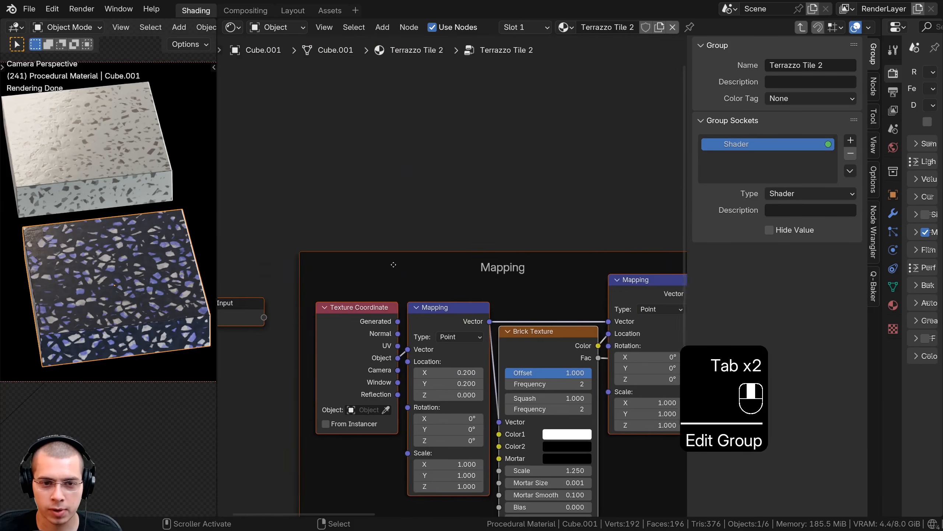
{"action": "middle_click_drag", "start_coordinate": [324, 316], "coordinate": [328, 186]}
{"action": "left_click", "coordinate": [319, 238]}
{"action": "scroll", "coordinate": [330, 186], "scroll_direction": "down", "scroll_amount": 1}
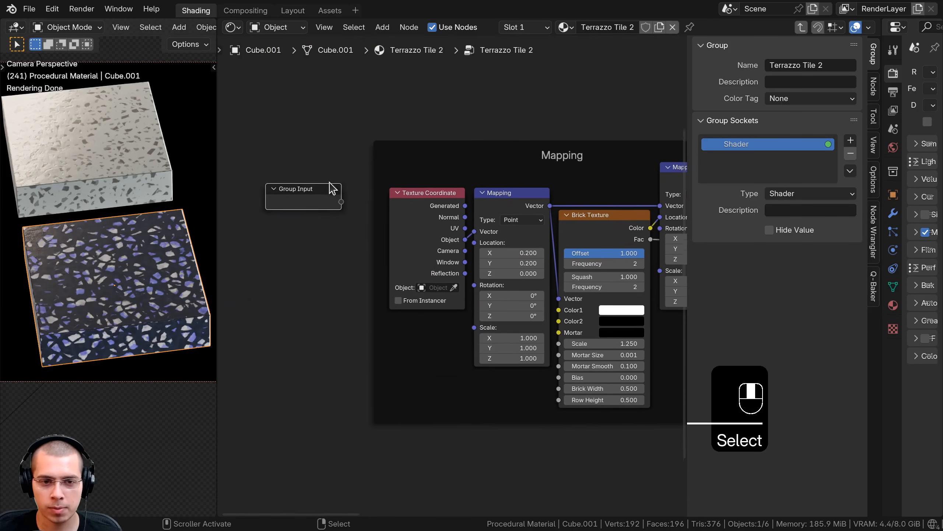
{"action": "key", "text": "g"}
{"action": "left_click", "coordinate": [328, 222]}
{"action": "key", "text": "g"}
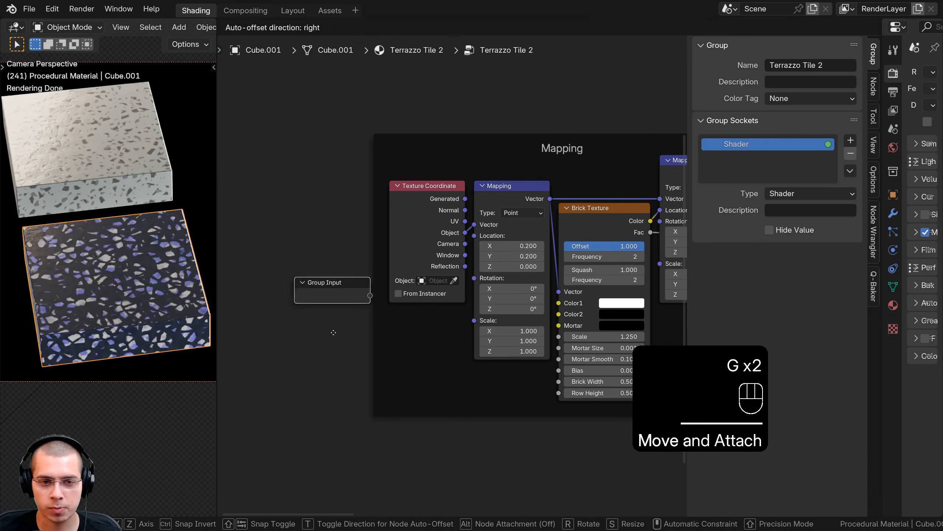
{"action": "right_click", "coordinate": [448, 365]}
{"action": "middle_click_drag", "start_coordinate": [448, 368], "coordinate": [443, 367]}
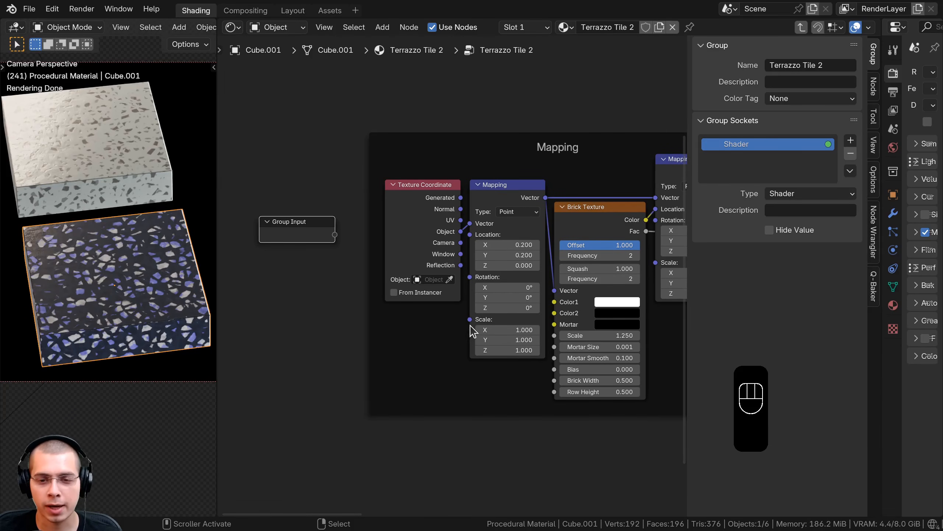
- Expose the Scale of the first Mapping node, beside Texture Coordinate, as a new input on the Group Input node
{"action": "middle_click_drag", "start_coordinate": [495, 308], "coordinate": [404, 319]}
{"action": "left_click", "coordinate": [398, 219]}
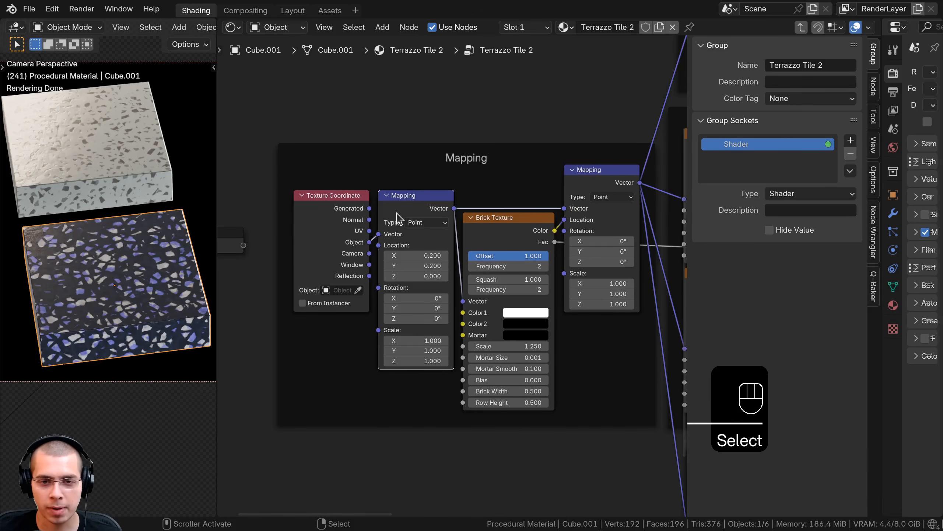
{"action": "scroll", "coordinate": [409, 217], "scroll_direction": "down", "scroll_amount": 2}
{"action": "scroll", "coordinate": [405, 241], "scroll_direction": "up", "scroll_amount": 1}
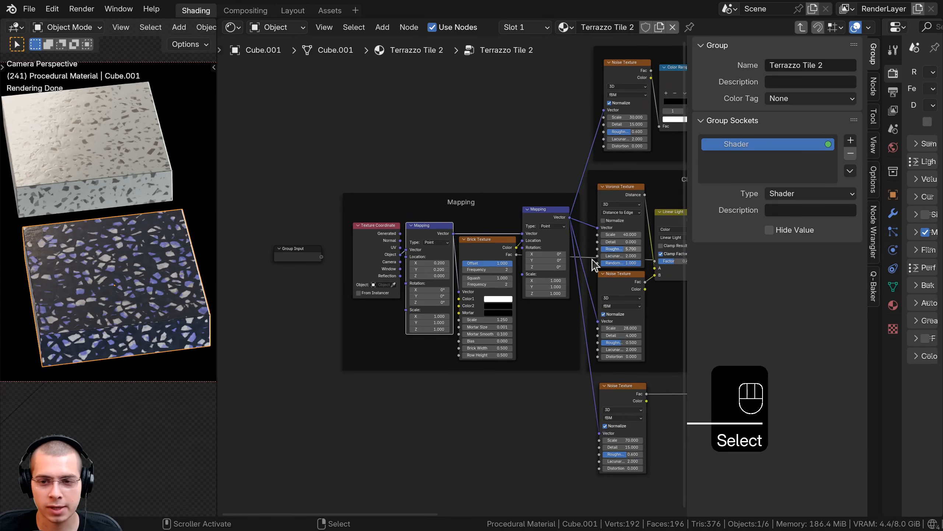
{"action": "scroll", "coordinate": [395, 287], "scroll_direction": "up", "scroll_amount": 1}
{"action": "scroll", "coordinate": [394, 287], "scroll_direction": "up", "scroll_amount": 1}
{"action": "middle_click_drag", "start_coordinate": [396, 299], "coordinate": [453, 285]}
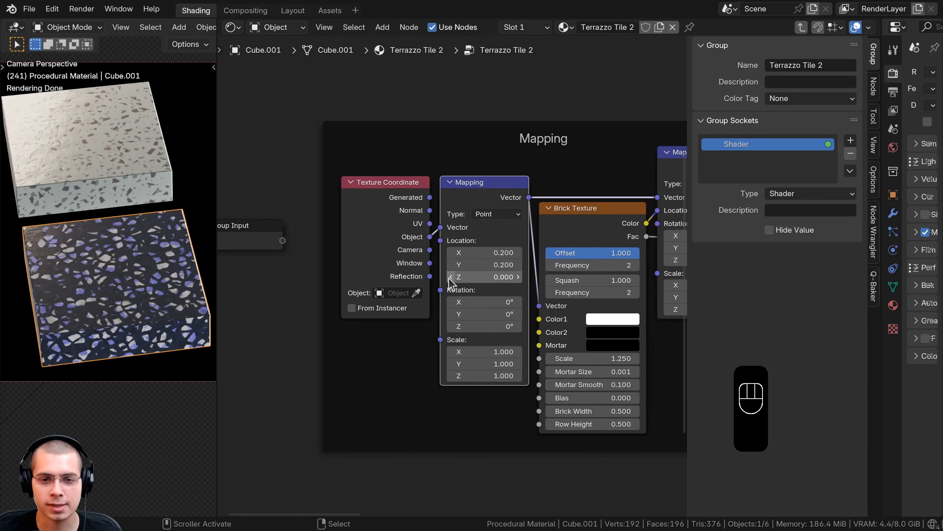
{"action": "left_click_drag", "start_coordinate": [441, 339], "coordinate": [288, 248]}
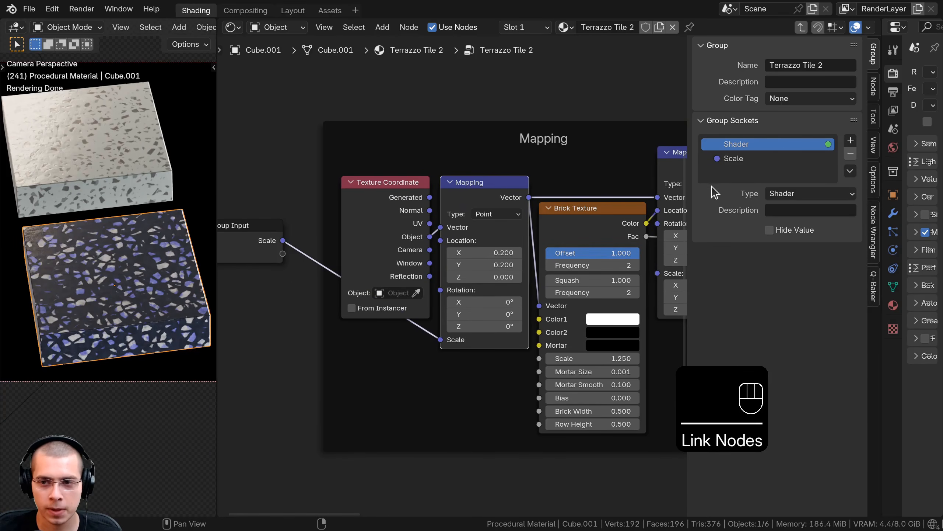
- Change the group's Scale input socket to the Float type and set its default to 1
{"action": "left_click", "coordinate": [728, 159]}
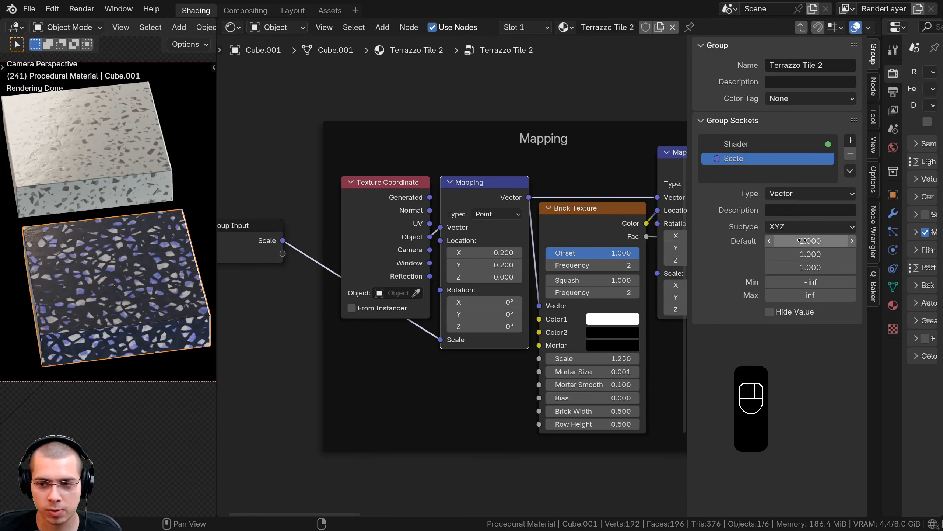
{"action": "left_click", "coordinate": [797, 195]}
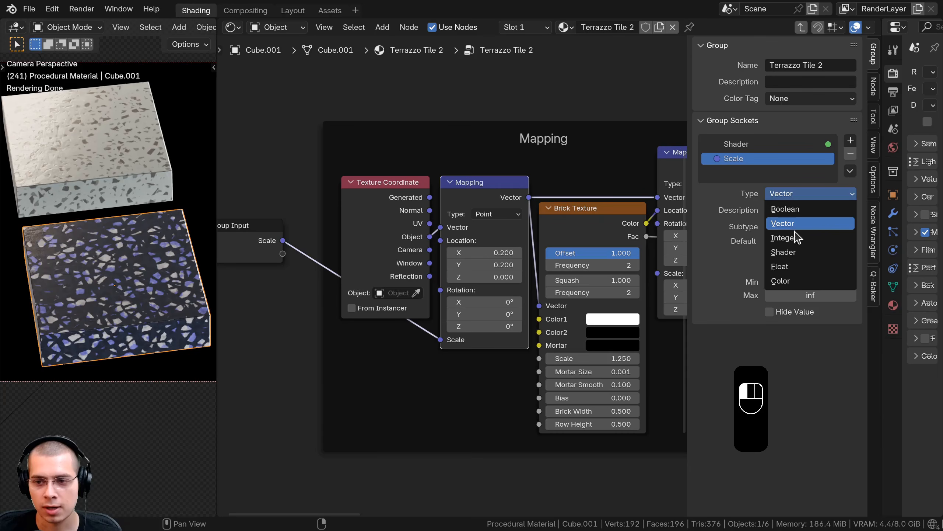
{"action": "left_click", "coordinate": [787, 263]}
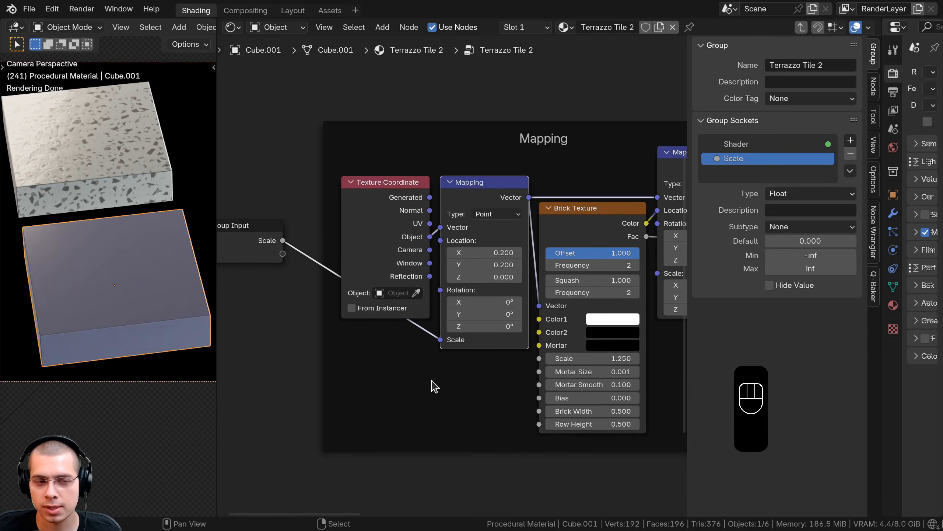
{"action": "left_click", "coordinate": [802, 240]}
{"action": "type", "text": "1"}
{"action": "key", "text": "Return"}
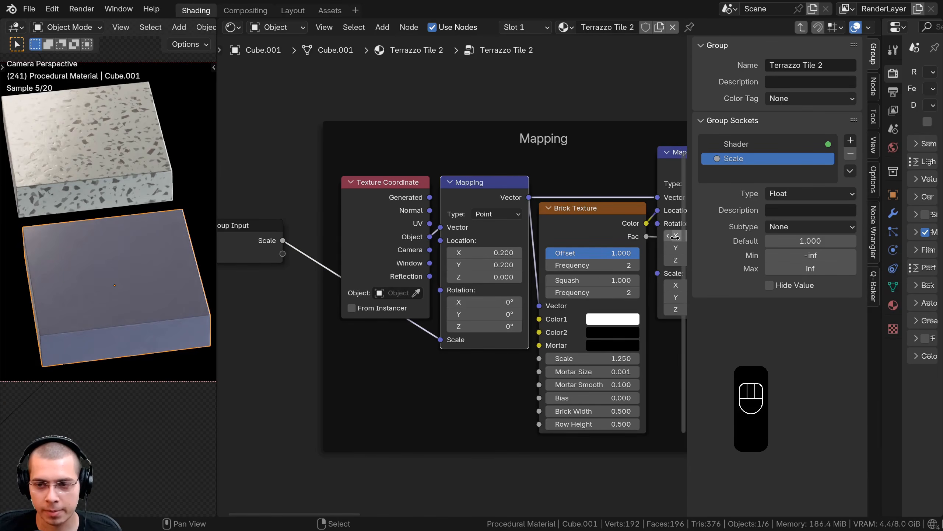
- Return to the main node tree and set the Terrazzo Tile 2 node's Scale to 1
{"action": "key", "text": "Tab"}
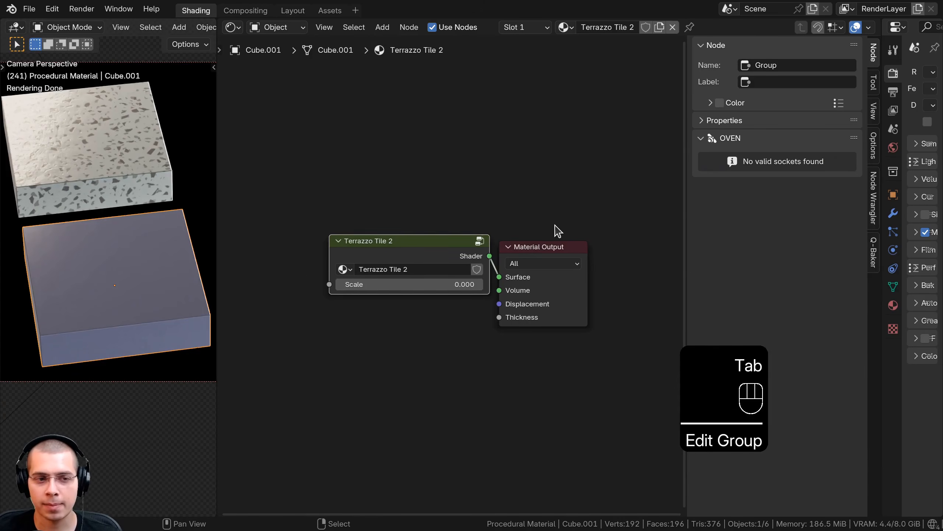
{"action": "left_click", "coordinate": [412, 287]}
{"action": "type", "text": "1"}
{"action": "key", "text": "Return"}
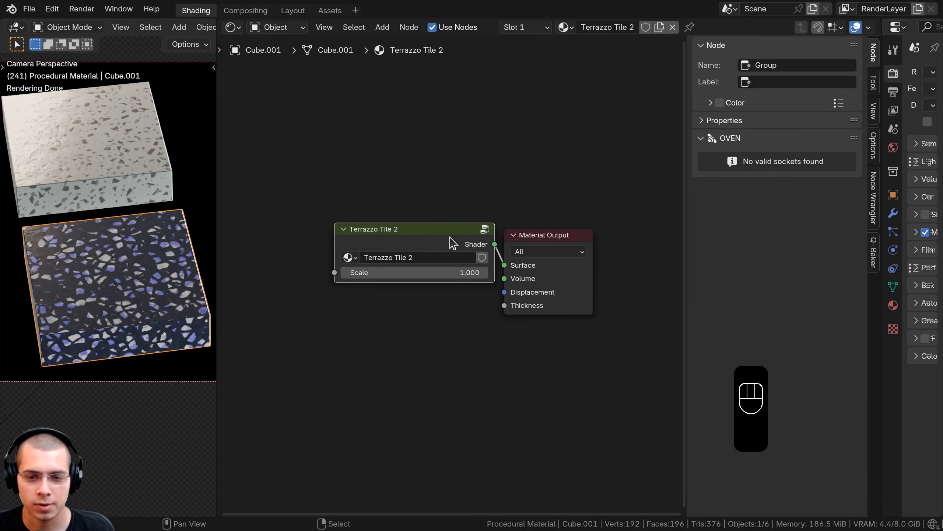
- Inside the group, expose the Brick Texture's Scale as a group input and rename the socket Tile Scale
{"action": "key", "text": "Tab"}
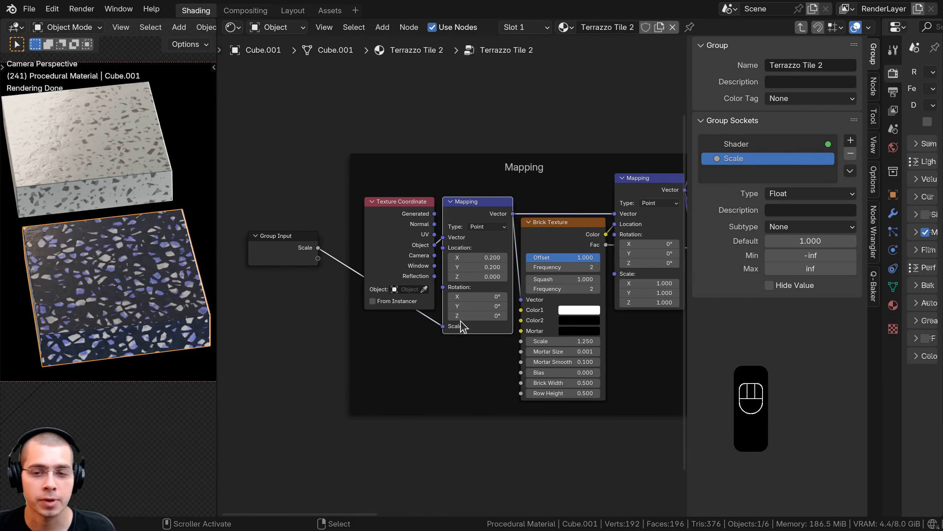
{"action": "middle_click_drag", "start_coordinate": [486, 349], "coordinate": [470, 281]}
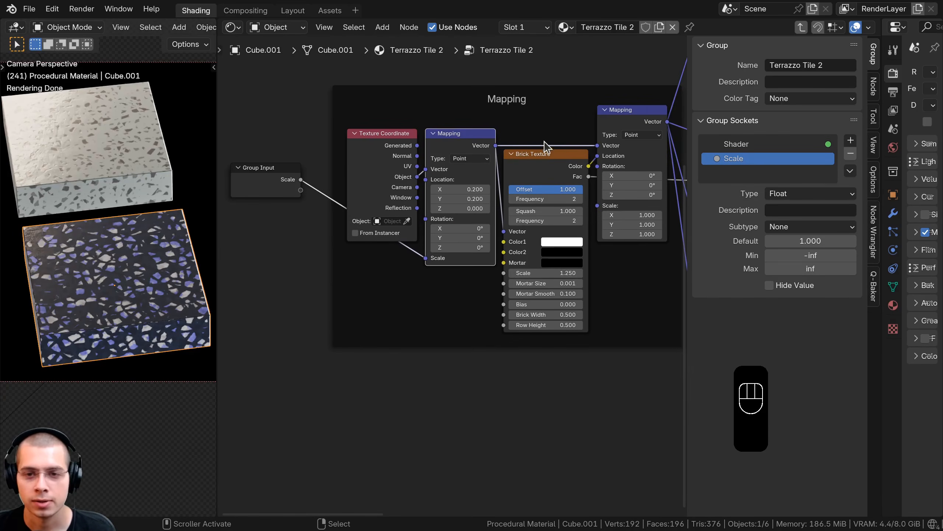
{"action": "left_click_drag", "start_coordinate": [542, 273], "coordinate": [301, 190]}
{"action": "scroll", "coordinate": [148, 260], "scroll_direction": "up", "scroll_amount": 1}
{"action": "double_click", "coordinate": [723, 172]}
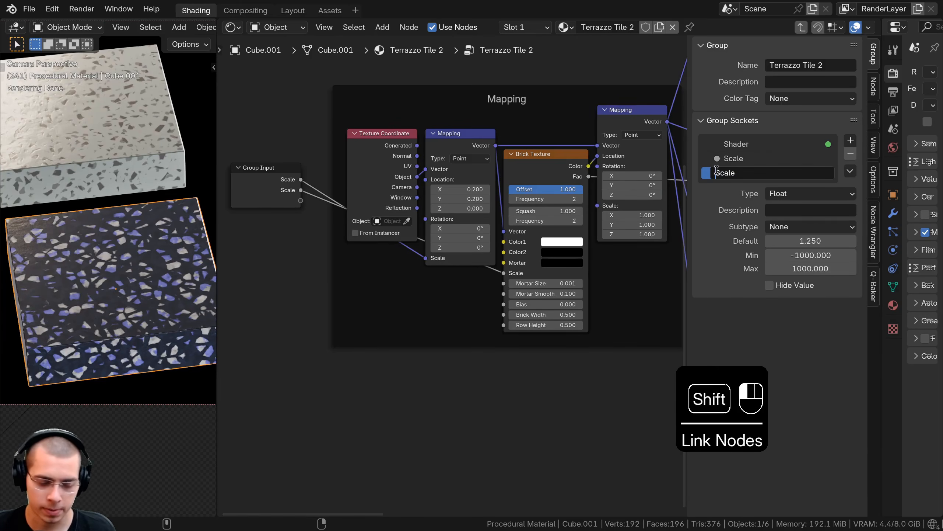
{"action": "type", "text": "Tile"}
{"action": "key", "text": "Return"}
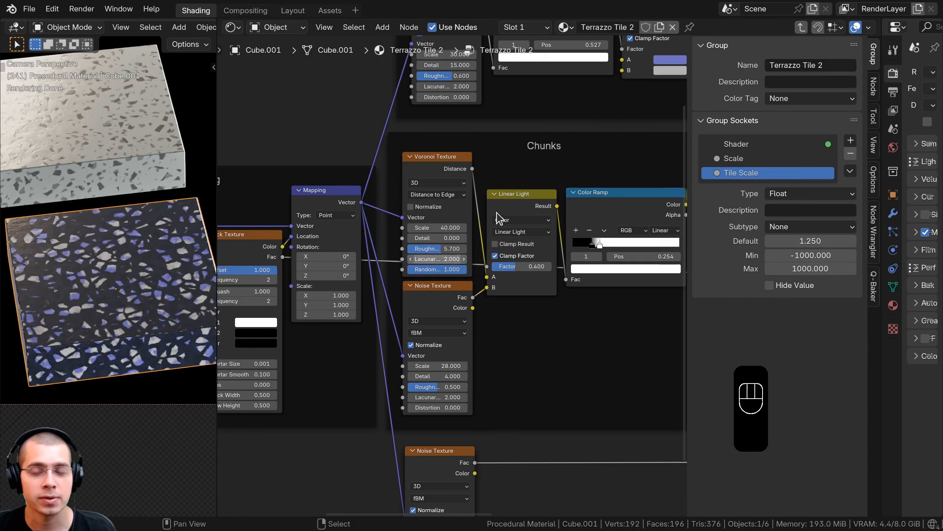
- Move the Group Input node and the whole Mapping frame farther from the Chunks frame to make room for another node
{"action": "scroll", "coordinate": [542, 157], "scroll_direction": "up", "scroll_amount": 2}
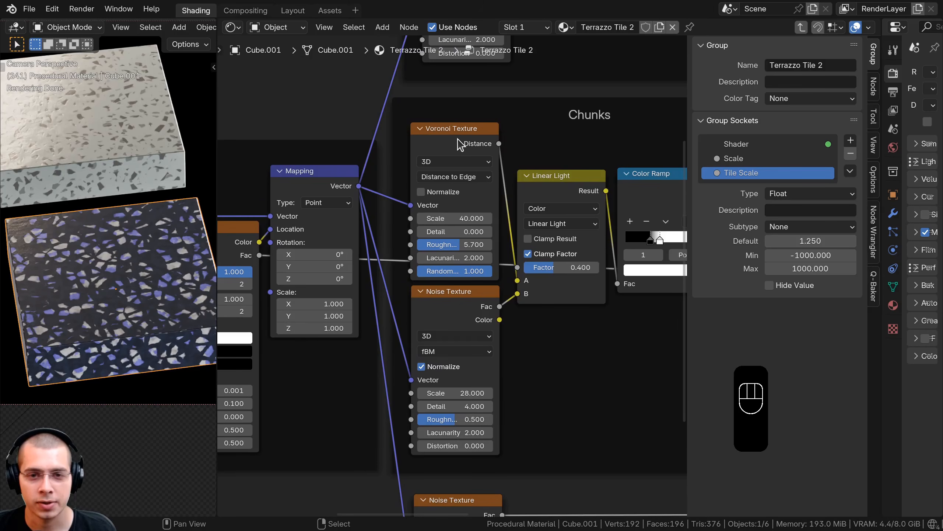
{"action": "left_click", "coordinate": [460, 145]}
{"action": "left_click", "coordinate": [441, 311]}
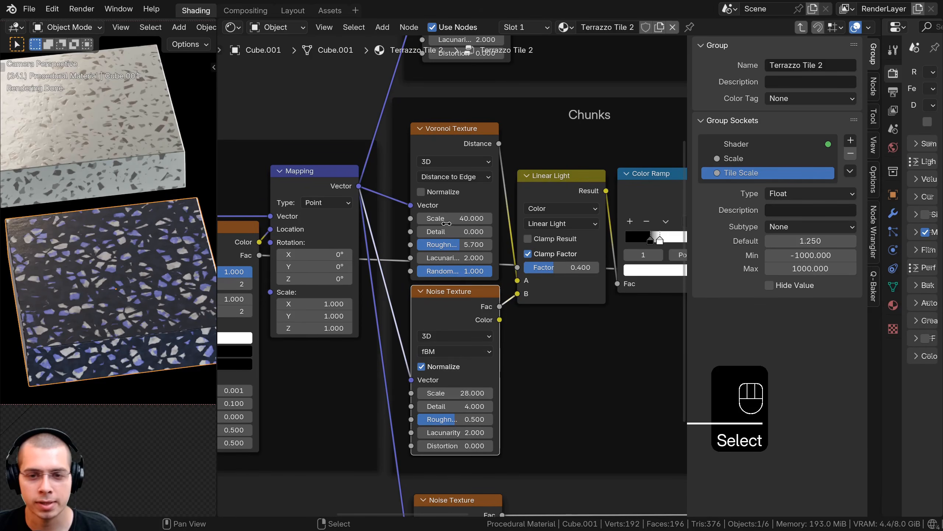
{"action": "scroll", "coordinate": [421, 291], "scroll_direction": "down", "scroll_amount": 1}
{"action": "middle_click_drag", "start_coordinate": [422, 291], "coordinate": [472, 287]}
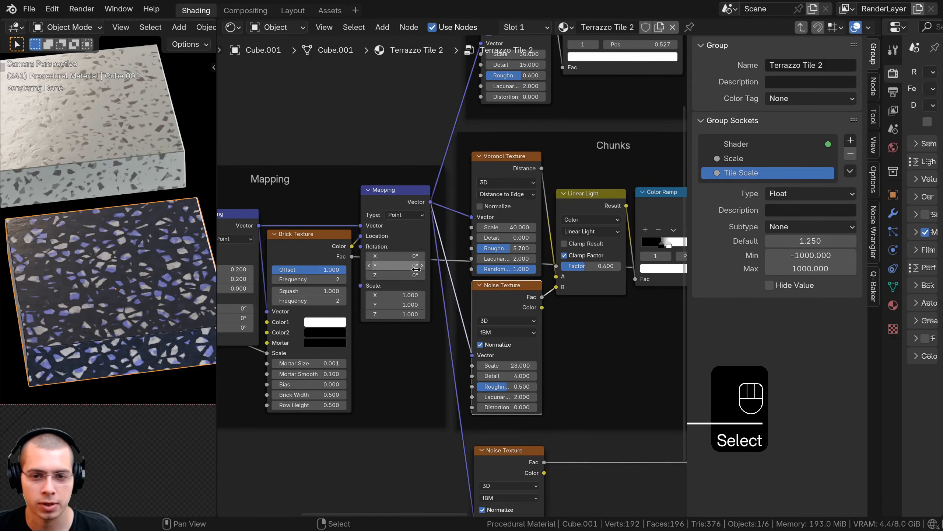
{"action": "scroll", "coordinate": [490, 175], "scroll_direction": "up", "scroll_amount": 5}
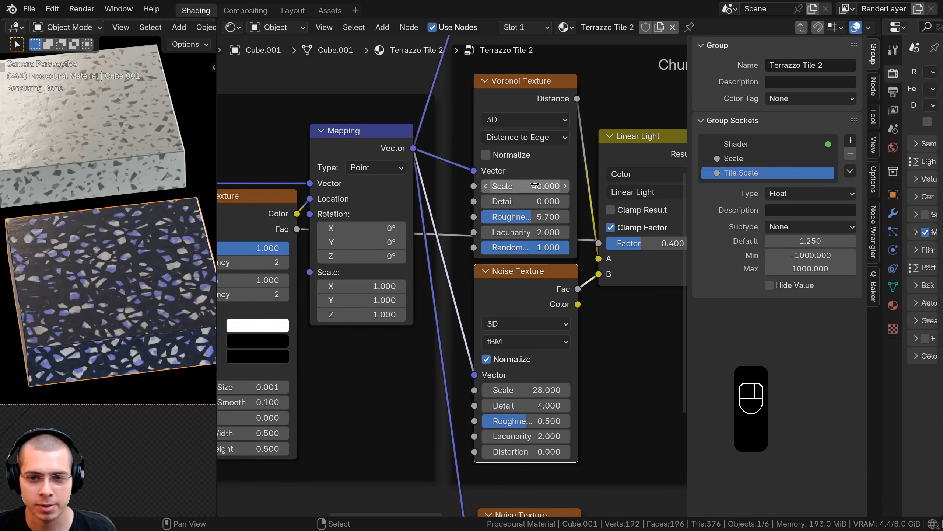
{"action": "scroll", "coordinate": [512, 279], "scroll_direction": "down", "scroll_amount": 6}
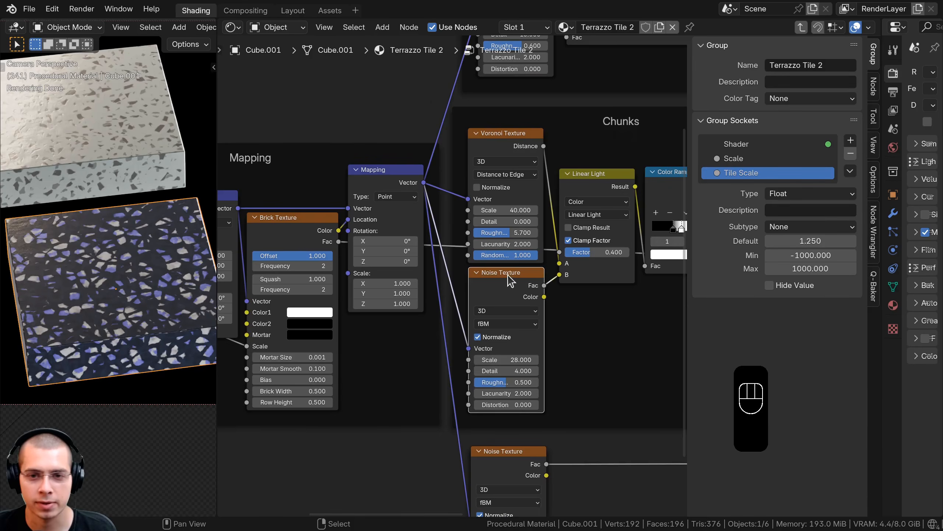
{"action": "left_click_drag", "start_coordinate": [346, 164], "coordinate": [581, 390]}
{"action": "key", "text": "g"}
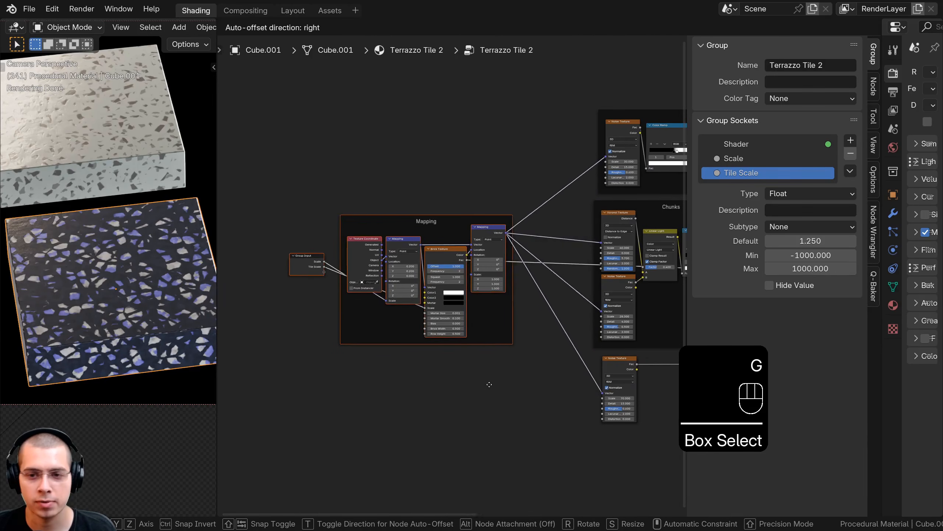
{"action": "left_click", "coordinate": [446, 352]}
- Add a Mapping node and insert it on the vector link leading into the Chunks frame's Voronoi Texture
{"action": "key", "text": "shift+a"}
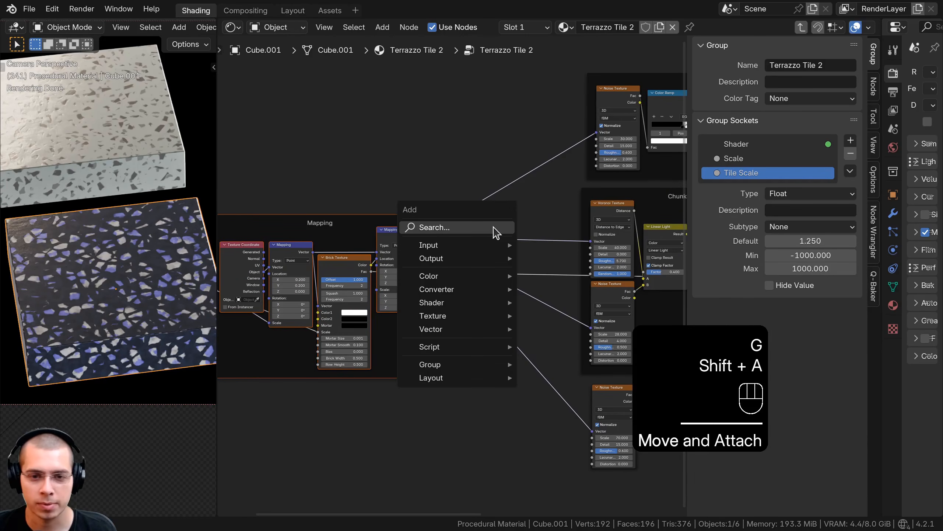
{"action": "left_click", "coordinate": [494, 227]}
{"action": "type", "text": "amp"}
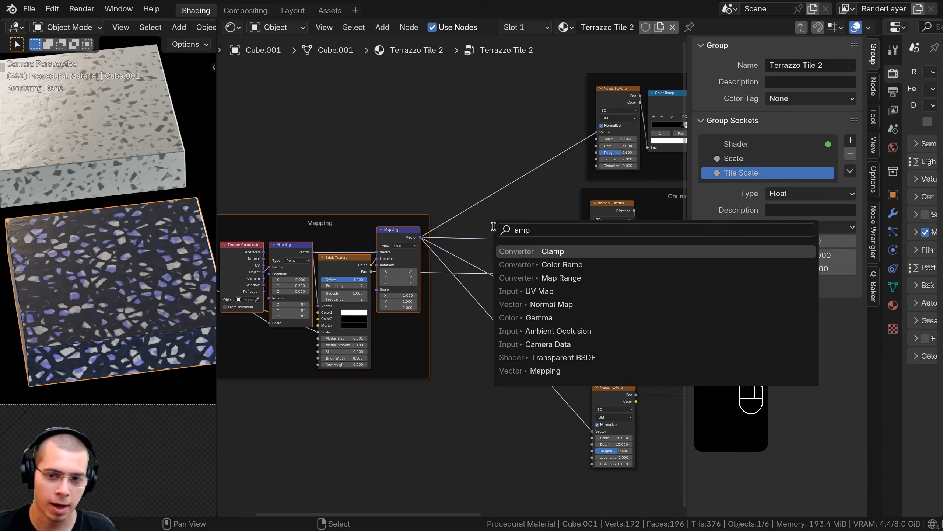
{"action": "key", "text": "BackSpace"}
{"action": "key", "text": "BackSpace"}
{"action": "key", "text": "BackSpace"}
{"action": "type", "text": "map"}
{"action": "key", "text": "Down"}
{"action": "key", "text": "Return"}
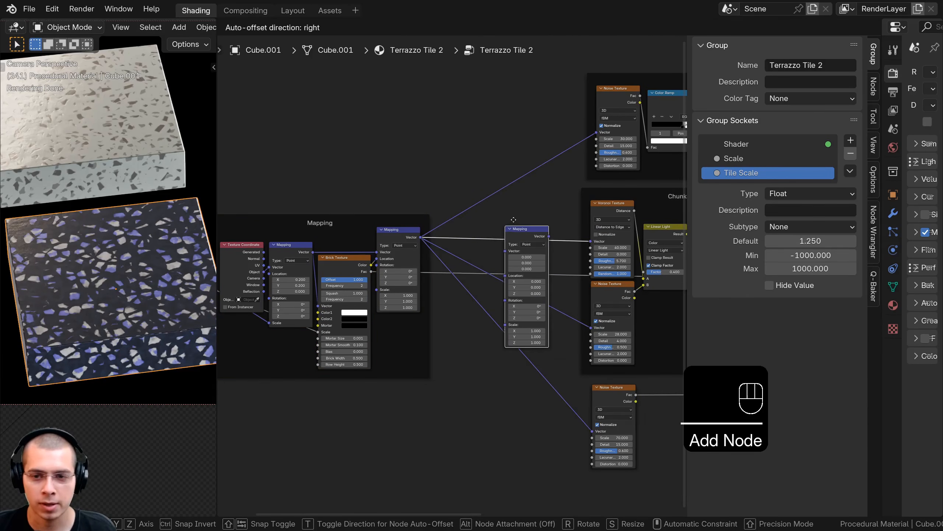
{"action": "left_click", "coordinate": [522, 214]}
{"action": "scroll", "coordinate": [535, 208], "scroll_direction": "up", "scroll_amount": 3}
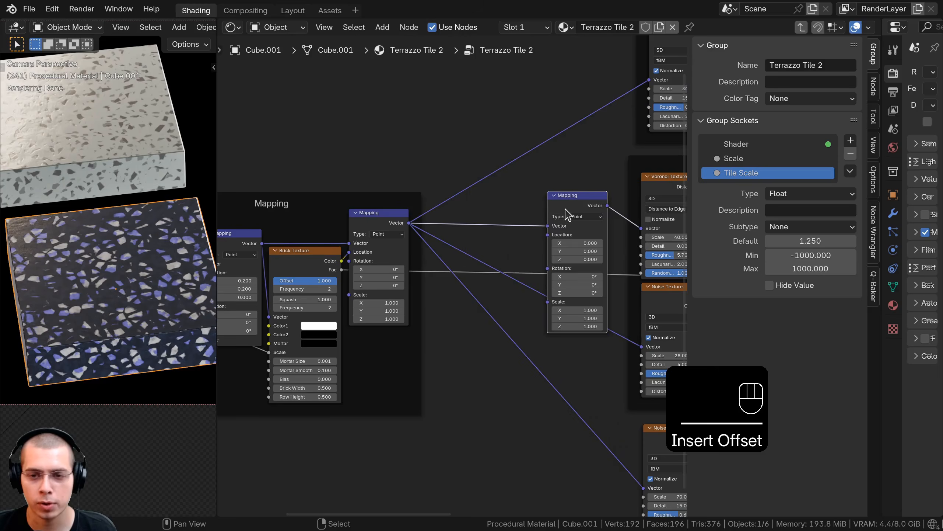
- Link the new Mapping node's Vector to the Chunks Noise Texture as well, and place the node inside the Chunks frame
{"action": "left_click_drag", "start_coordinate": [546, 177], "coordinate": [544, 236]}
{"action": "scroll", "coordinate": [539, 246], "scroll_direction": "down", "scroll_amount": 4}
{"action": "key", "text": "g"}
{"action": "key", "text": "g"}
{"action": "key", "text": "g"}
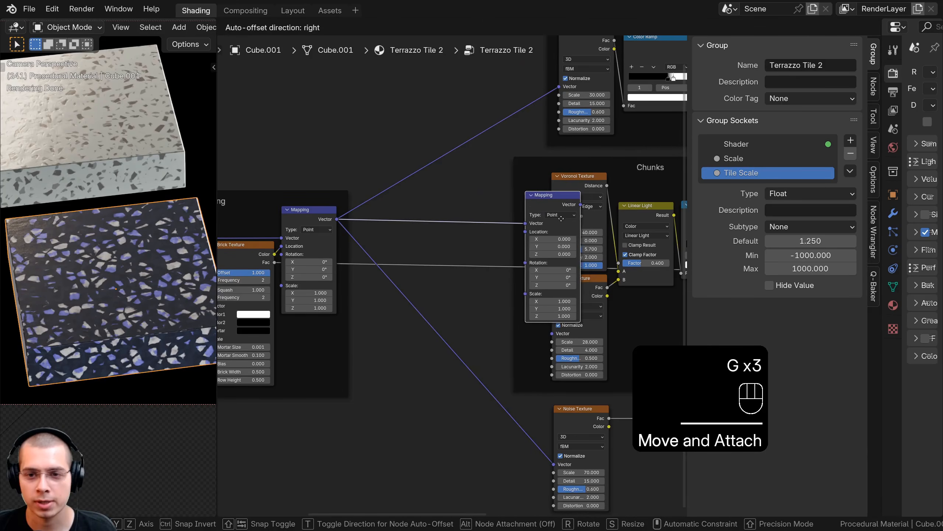
{"action": "left_click", "coordinate": [527, 222]}
{"action": "key", "text": "g"}
{"action": "left_click", "coordinate": [519, 223]}
- Try out different uniform X, Y and Z Scale values on the Chunks Mapping node, and cancel the change
{"action": "key", "text": "a"}
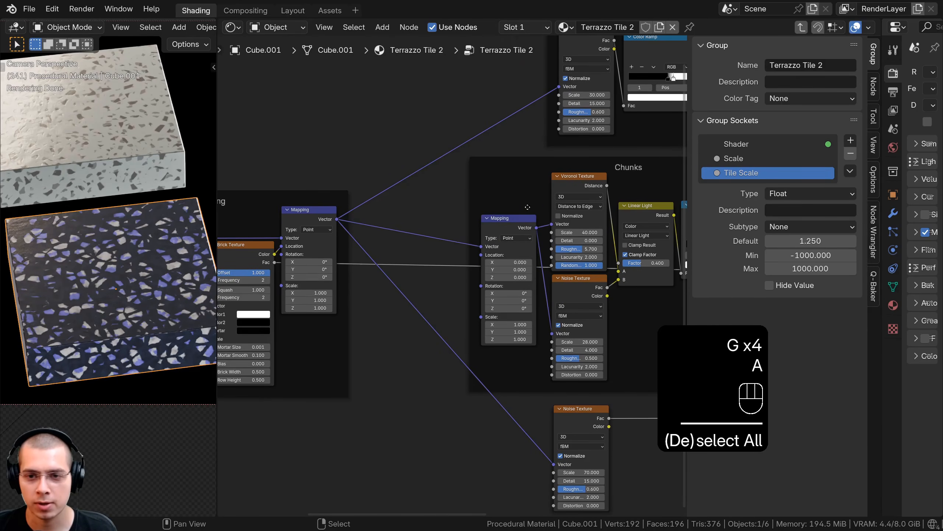
{"action": "middle_click_drag", "start_coordinate": [528, 207], "coordinate": [479, 199]}
{"action": "left_click", "coordinate": [525, 179]}
{"action": "left_click", "coordinate": [528, 279]}
{"action": "scroll", "coordinate": [453, 375], "scroll_direction": "up", "scroll_amount": 5}
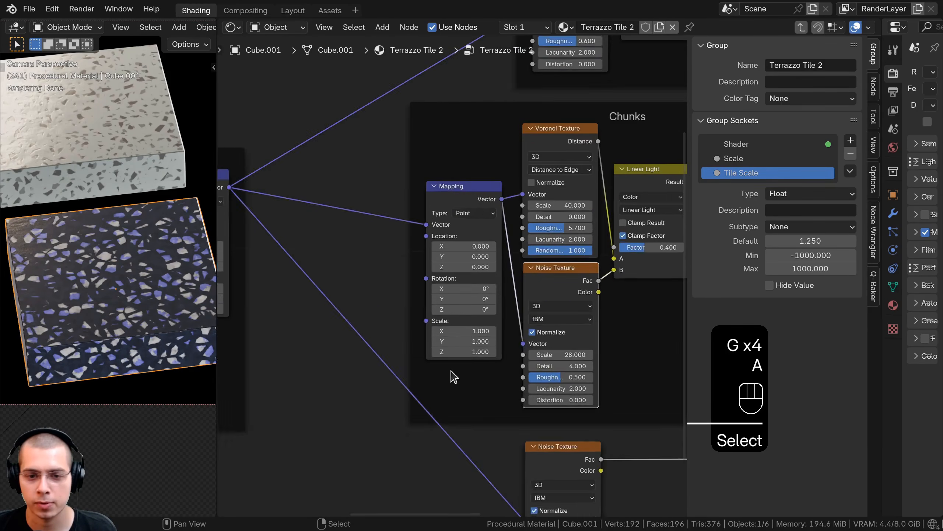
{"action": "mouse_move", "coordinate": [440, 336]}
{"action": "left_mouse_down"}
{"action": "mouse_move", "coordinate": [440, 357]}
{"action": "mouse_move", "coordinate": [371, 358]}
{"action": "mouse_move", "coordinate": [442, 337]}
{"action": "left_mouse_up"}
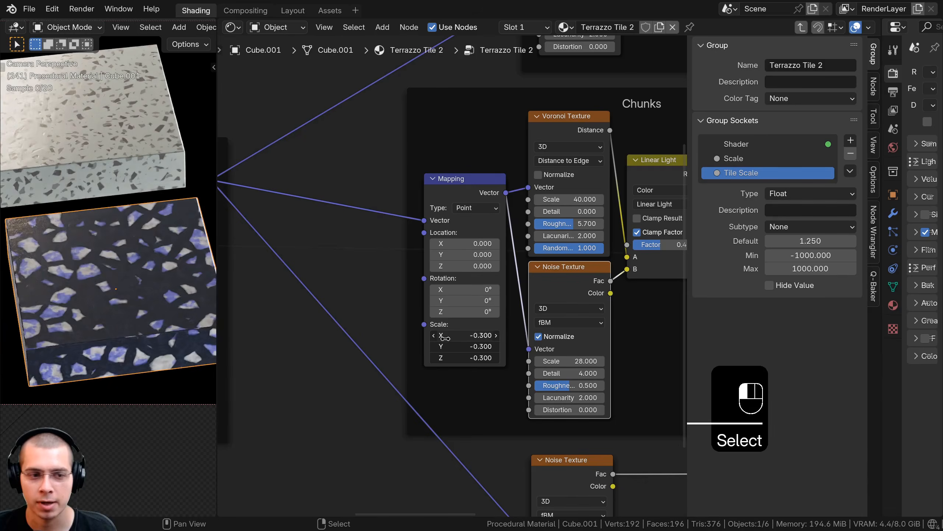
{"action": "right_click", "coordinate": [455, 333]}
- Expose the Scale of the Chunks frame's Mapping node as another input on the Group Input node
{"action": "scroll", "coordinate": [315, 257], "scroll_direction": "down", "scroll_amount": 4}
{"action": "middle_click_drag", "start_coordinate": [316, 257], "coordinate": [426, 233]}
{"action": "scroll", "coordinate": [520, 268], "scroll_direction": "up", "scroll_amount": 1}
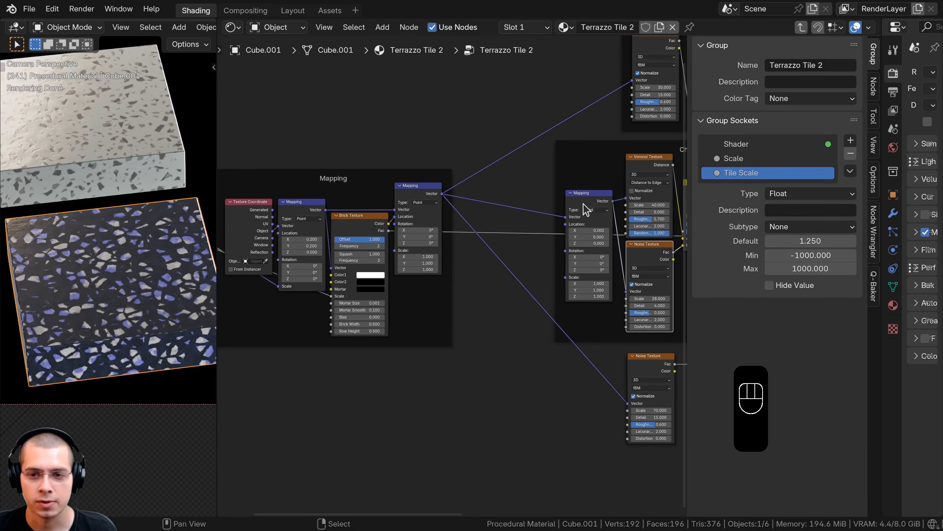
{"action": "left_click", "coordinate": [563, 261]}
{"action": "left_click_drag", "start_coordinate": [565, 277], "coordinate": [448, 248]}
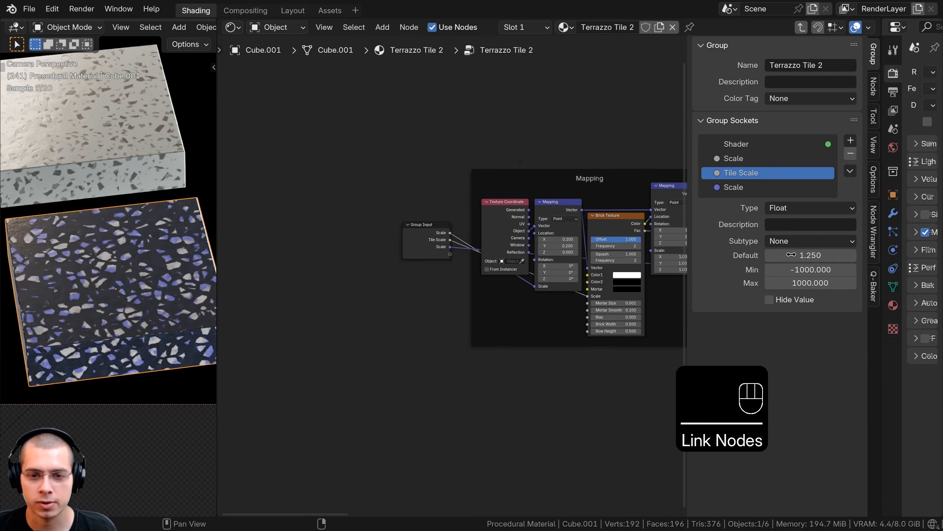
- Change the last Scale socket to Float with a default of 1.000, and return to the main node tree
{"action": "left_click", "coordinate": [730, 187]}
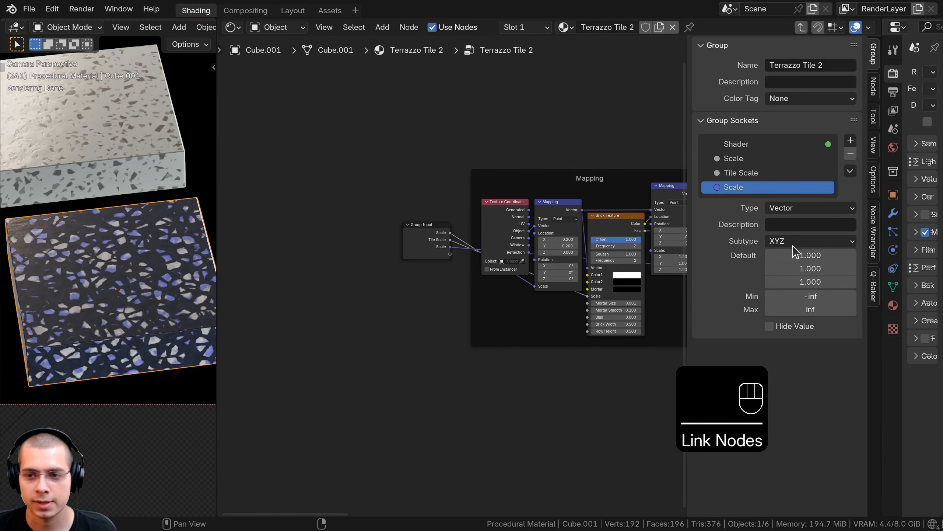
{"action": "left_click", "coordinate": [815, 210]}
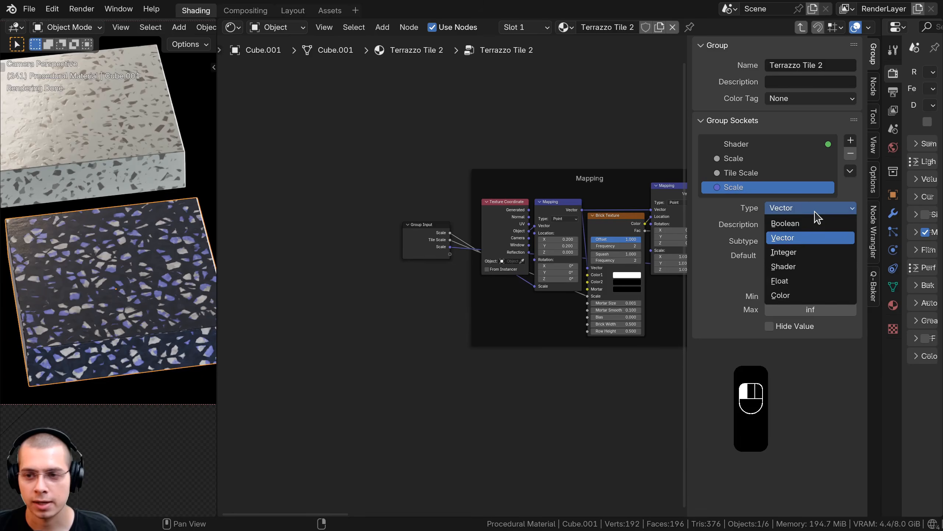
{"action": "left_click", "coordinate": [805, 279]}
{"action": "scroll", "coordinate": [412, 233], "scroll_direction": "up", "scroll_amount": 2}
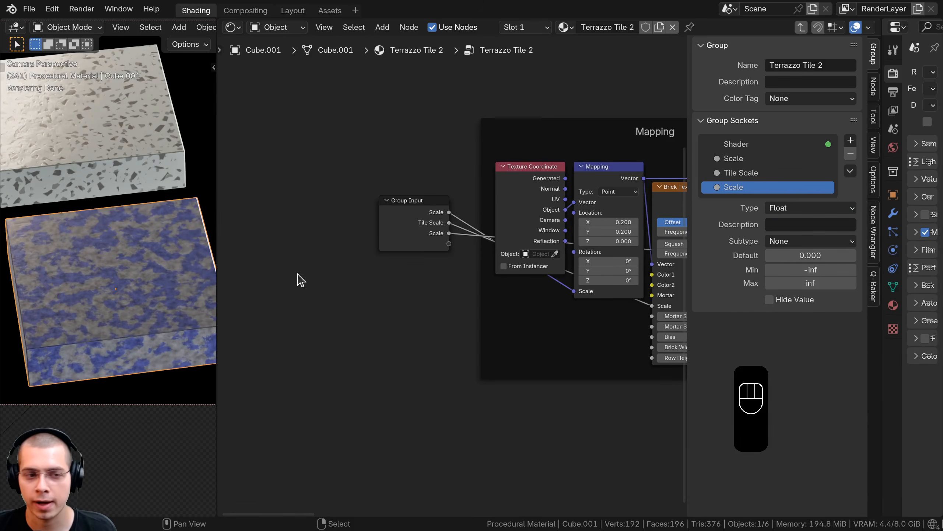
{"action": "left_click", "coordinate": [791, 257]}
{"action": "key", "text": "Return"}
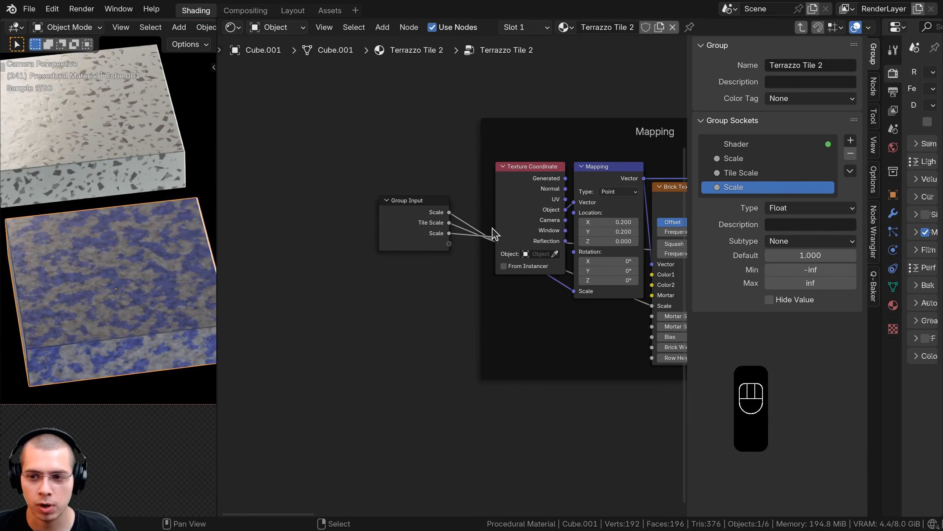
{"action": "scroll", "coordinate": [496, 234], "scroll_direction": "down", "scroll_amount": 1}
{"action": "key", "text": "Tab"}
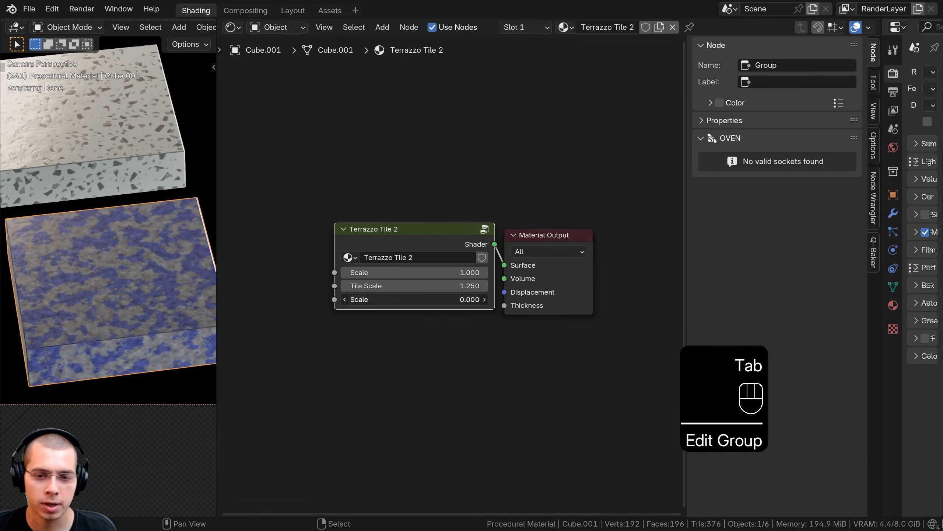
- Restore the last Scale input on the Terrazzo Tile 2 group node to its default, and try out other values without keeping them
{"action": "key", "text": "Return"}
{"action": "left_click_drag", "start_coordinate": [392, 299], "coordinate": [369, 299]}
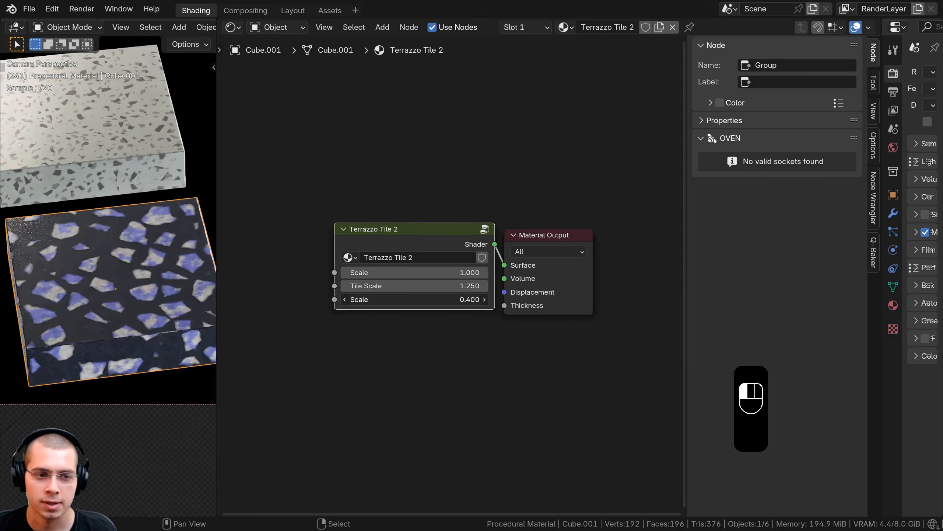
{"action": "right_click", "coordinate": [370, 300]}
- Open the Terrazzo Tile 2 node group and rename its last Scale socket as Chunks Scale
{"action": "left_click", "coordinate": [420, 242]}
{"action": "key", "text": "Tab"}
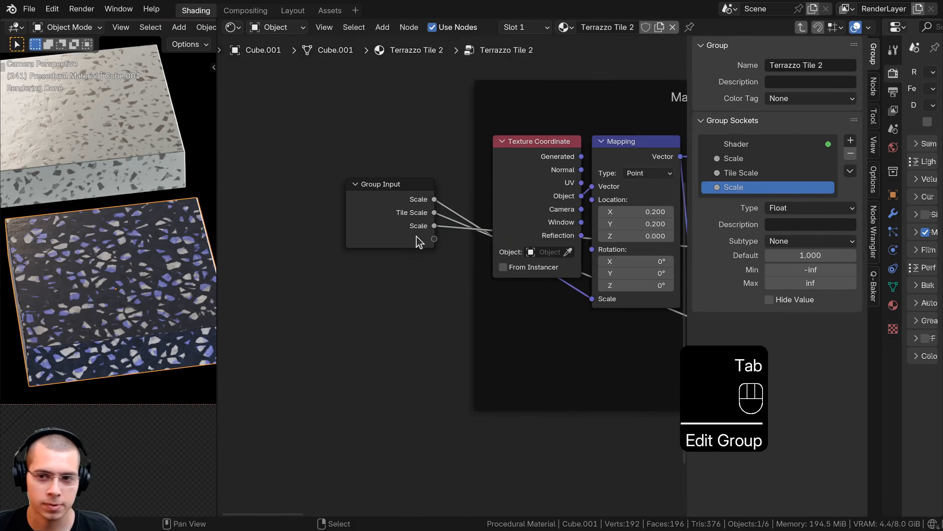
{"action": "double_click", "coordinate": [734, 185]}
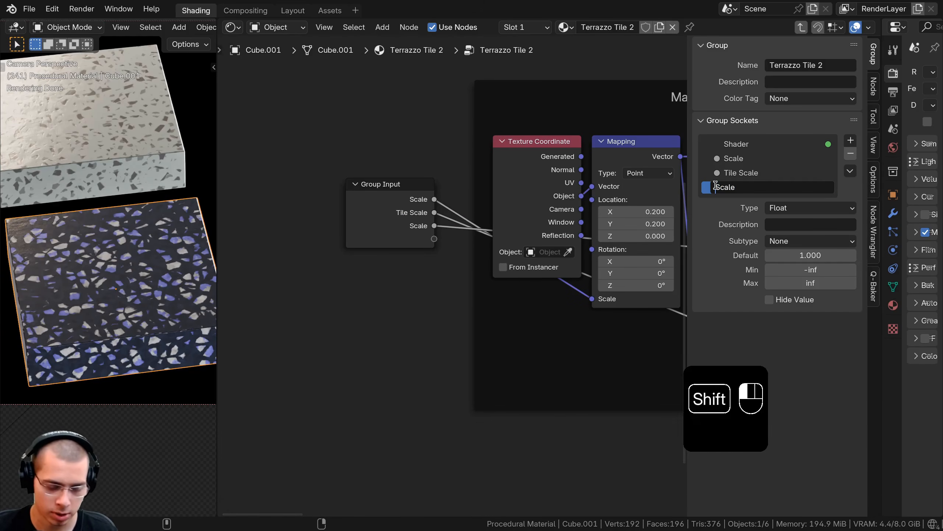
{"action": "type", "text": "Chunks"}
{"action": "key", "text": "Return"}
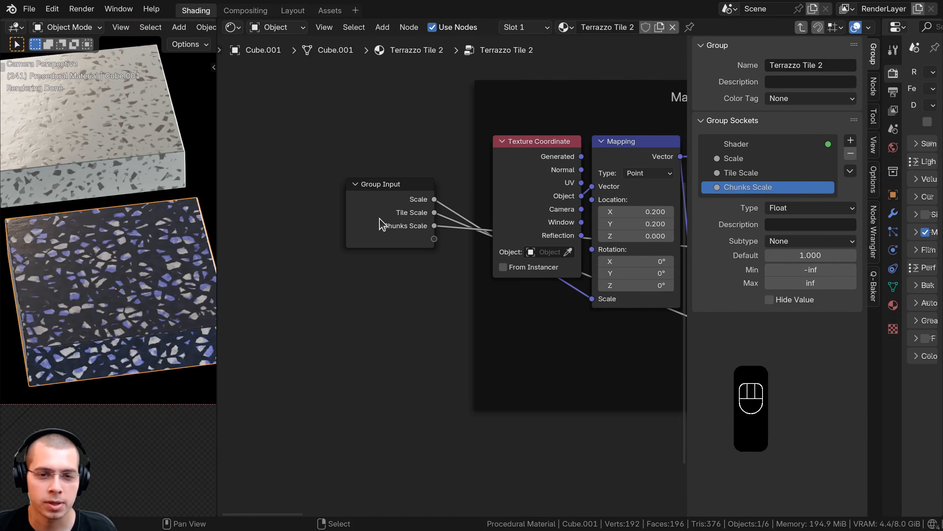
- Move the Group Input node beside the Color frame and expose the Scale of that frame's Noise Texture as a new input
{"action": "left_click", "coordinate": [406, 231]}
{"action": "scroll", "coordinate": [446, 266], "scroll_direction": "down", "scroll_amount": 1}
{"action": "scroll", "coordinate": [500, 251], "scroll_direction": "down", "scroll_amount": 3}
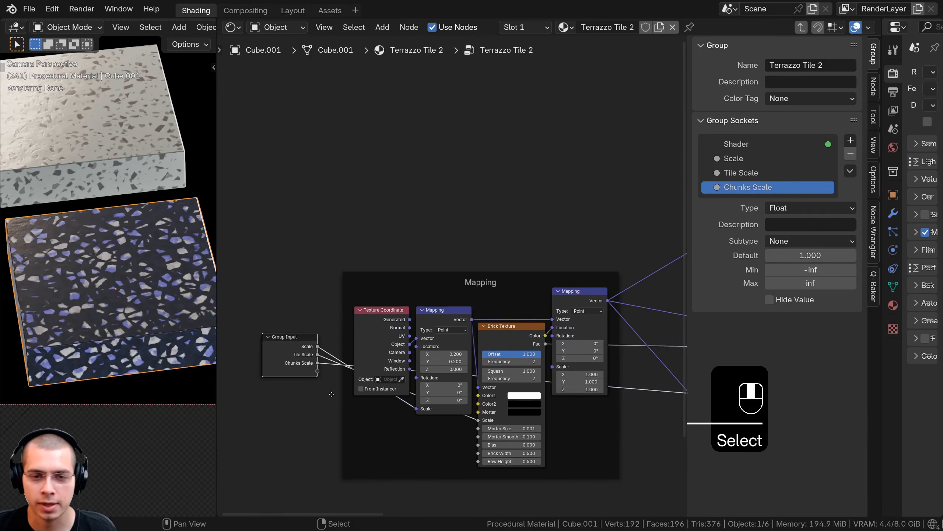
{"action": "key", "text": "g"}
{"action": "left_click", "coordinate": [606, 149]}
{"action": "middle_click_drag", "start_coordinate": [605, 148], "coordinate": [378, 228]}
{"action": "scroll", "coordinate": [378, 228], "scroll_direction": "up", "scroll_amount": 3}
{"action": "key", "text": "g"}
{"action": "left_click", "coordinate": [386, 240]}
{"action": "left_click_drag", "start_coordinate": [454, 278], "coordinate": [348, 237]}
{"action": "right_click", "coordinate": [454, 278]}
- Rename the new Scale socket as Noise Color Scale
{"action": "left_click", "coordinate": [740, 201]}
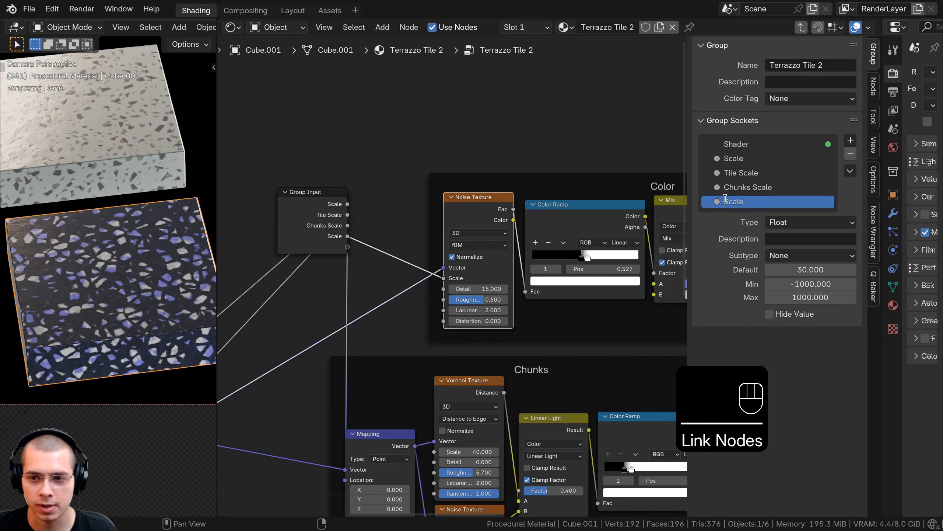
{"action": "double_click", "coordinate": [727, 201]}
{"action": "left_click", "coordinate": [714, 201]}
{"action": "type", "text": "Noise "}
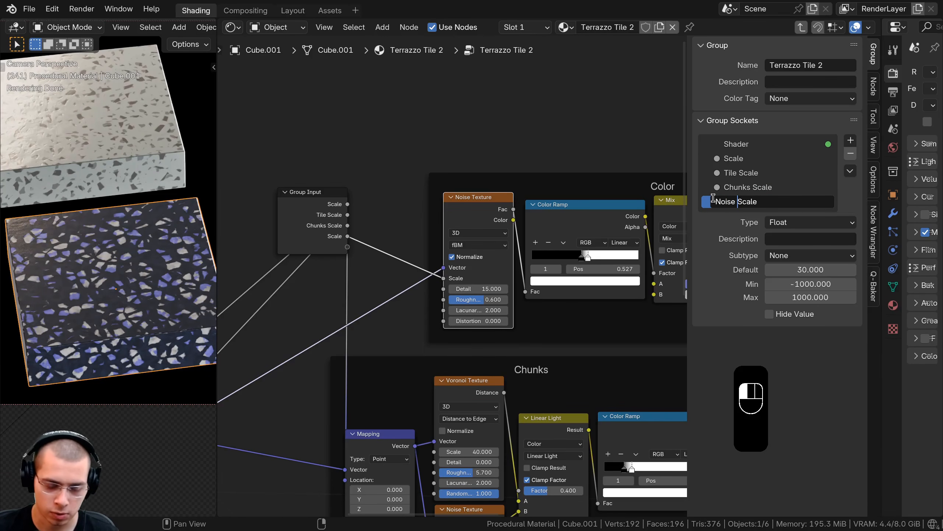
{"action": "type", "text": "COlor"}
{"action": "key", "text": "BackSpace"}
{"action": "key", "text": "BackSpace"}
{"action": "key", "text": "BackSpace"}
{"action": "key", "text": "BackSpace"}
{"action": "key", "text": "BackSpace"}
{"action": "type", "text": "olor"}
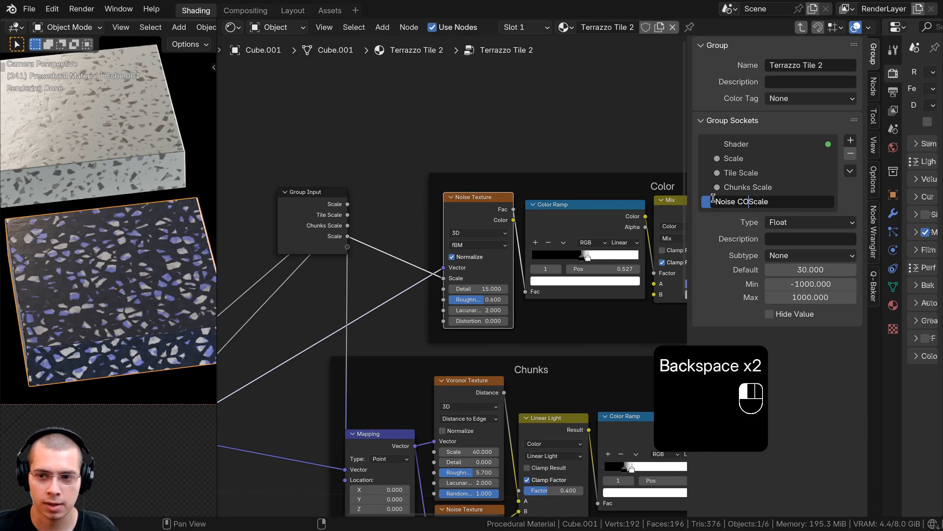
{"action": "key", "text": "Return"}
- Move the Group Input node above the Color frame and expose colors A and B of the first Mix node as group inputs
{"action": "scroll", "coordinate": [356, 241], "scroll_direction": "down", "scroll_amount": 2}
{"action": "left_click", "coordinate": [362, 244]}
{"action": "key", "text": "g"}
{"action": "key", "text": "g"}
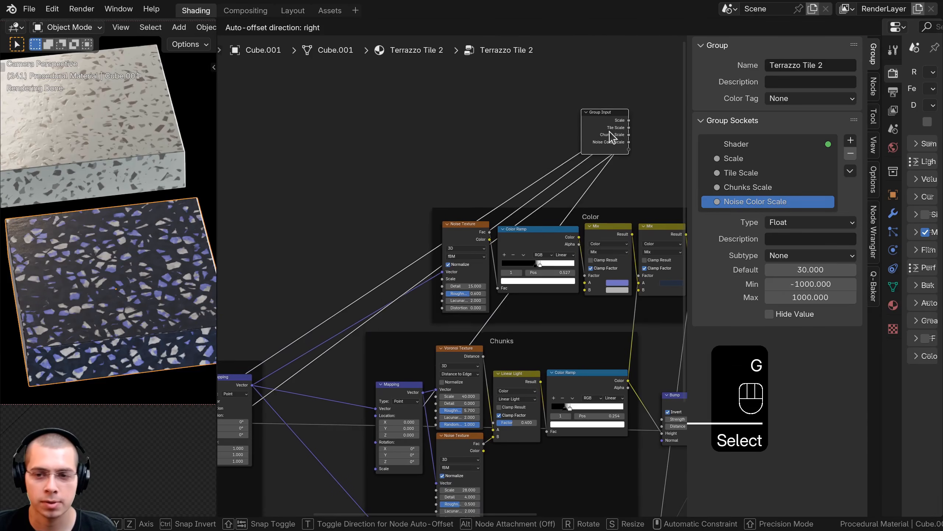
{"action": "left_click", "coordinate": [426, 219]}
{"action": "scroll", "coordinate": [452, 276], "scroll_direction": "up", "scroll_amount": 2}
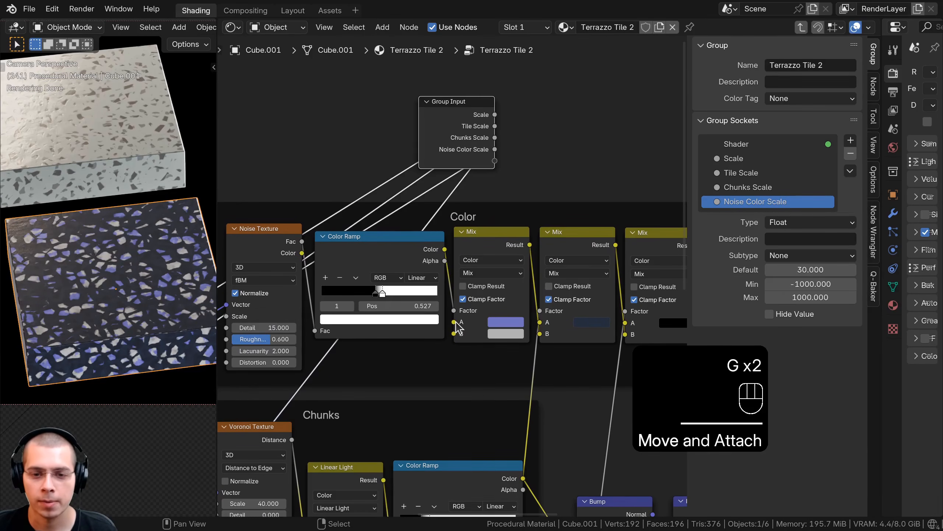
{"action": "left_click_drag", "start_coordinate": [454, 321], "coordinate": [494, 160]}
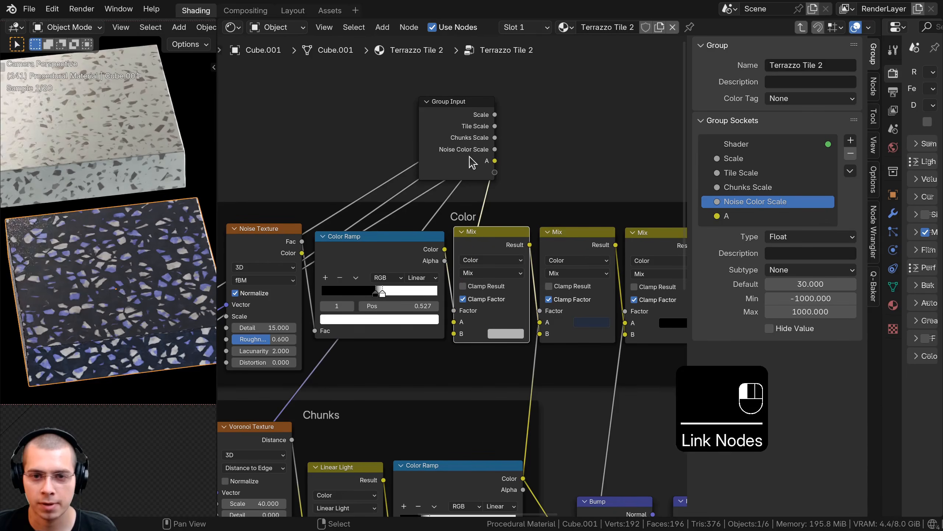
{"action": "left_click_drag", "start_coordinate": [457, 101], "coordinate": [422, 93]}
{"action": "left_click_drag", "start_coordinate": [454, 334], "coordinate": [459, 164]}
{"action": "left_click_drag", "start_coordinate": [424, 94], "coordinate": [386, 93]}
- Rename the A socket as Color 1 and the B socket as Color 2
{"action": "left_click", "coordinate": [742, 215]}
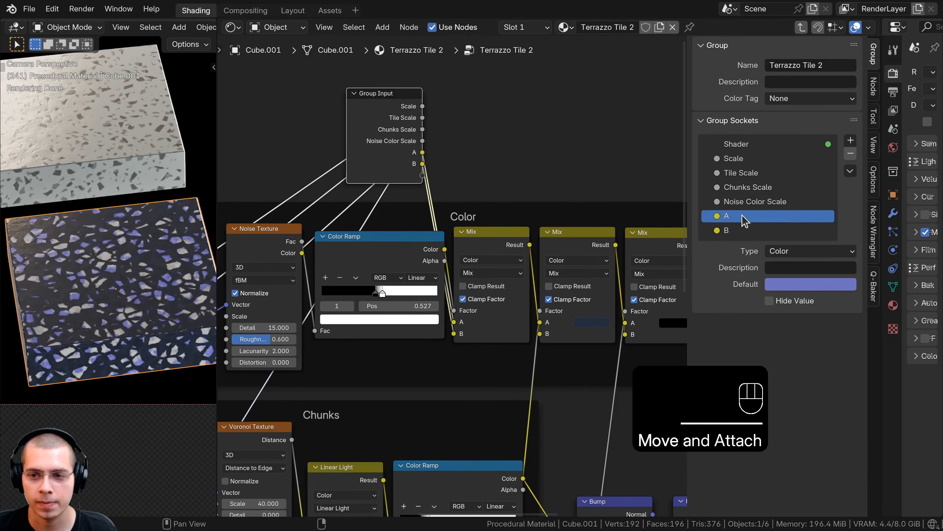
{"action": "double_click", "coordinate": [742, 215]}
{"action": "type", "text": "Color 1"}
{"action": "key", "text": "Return"}
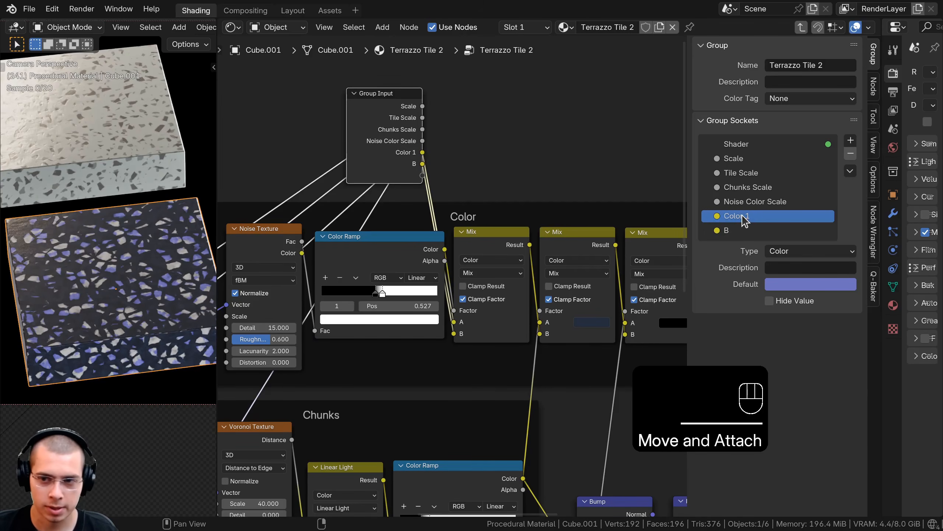
{"action": "double_click", "coordinate": [752, 228]}
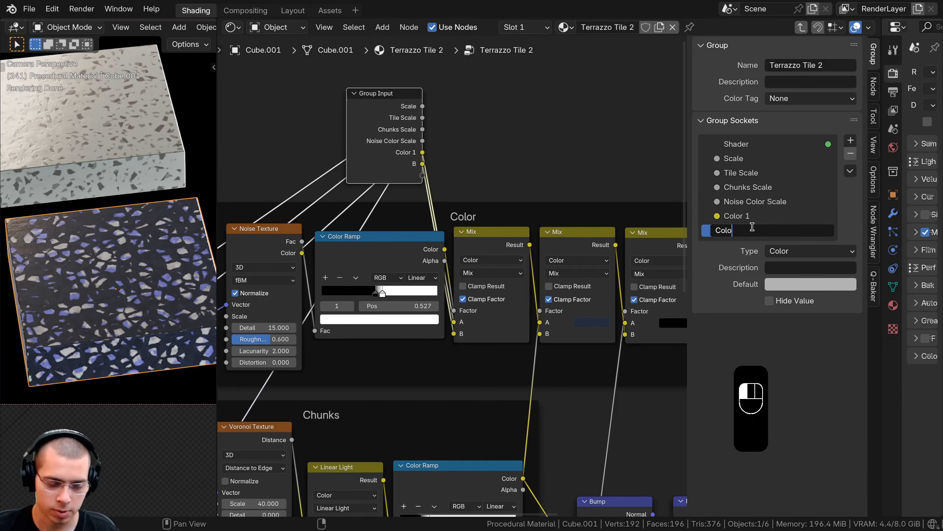
{"action": "key", "text": "Return"}
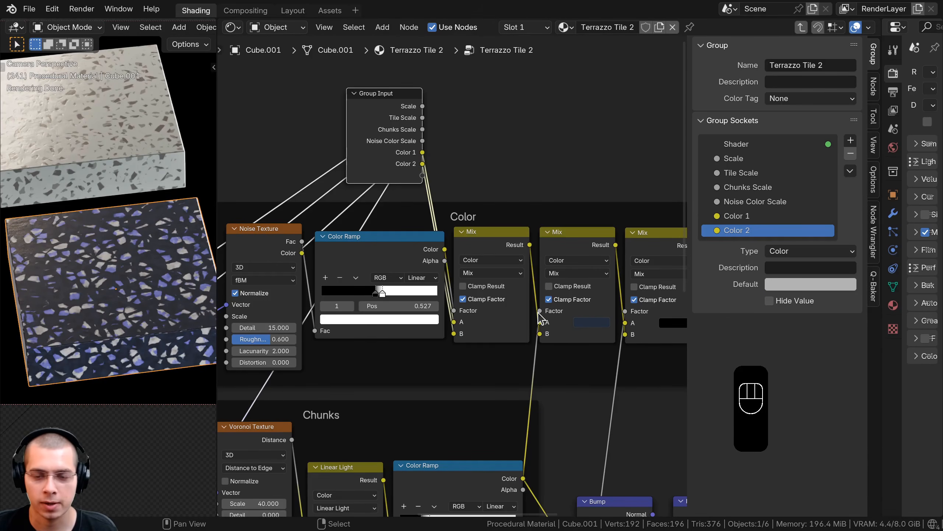
- Expose color A of the second Mix node as a group input and rename the socket as Background Color
{"action": "left_click_drag", "start_coordinate": [540, 324], "coordinate": [422, 175]}
{"action": "double_click", "coordinate": [735, 244]}
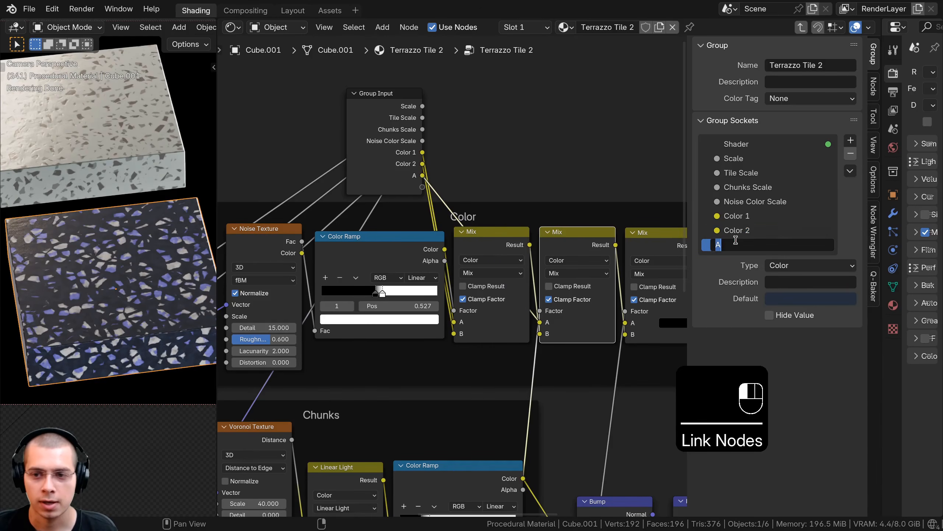
{"action": "type", "text": "Back"}
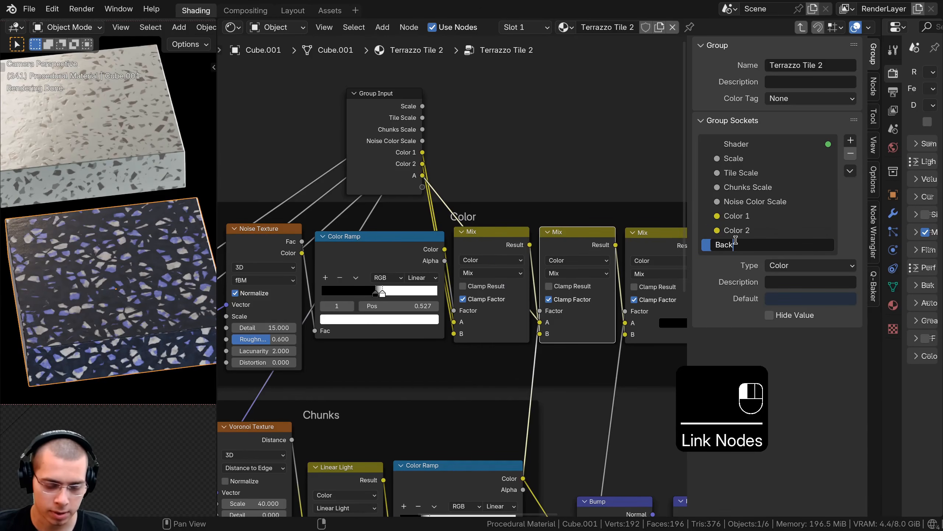
{"action": "type", "text": "ground Color"}
{"action": "key", "text": "Return"}
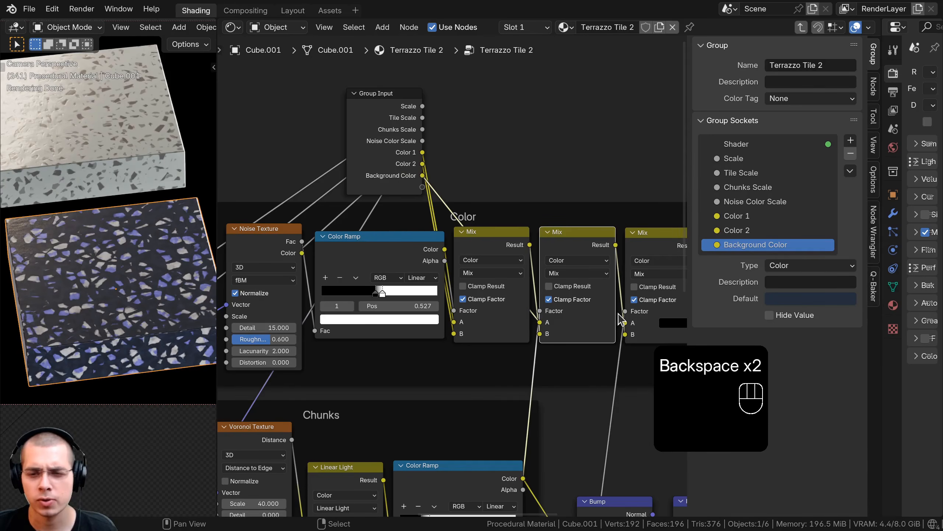
{"action": "middle_click_drag", "start_coordinate": [619, 319], "coordinate": [494, 300]}
{"action": "left_click", "coordinate": [547, 306]}
{"action": "mouse_move", "coordinate": [639, 230]}
{"action": "left_mouse_down"}
{"action": "mouse_move", "coordinate": [638, 141]}
{"action": "mouse_move", "coordinate": [638, 229]}
{"action": "left_mouse_up"}
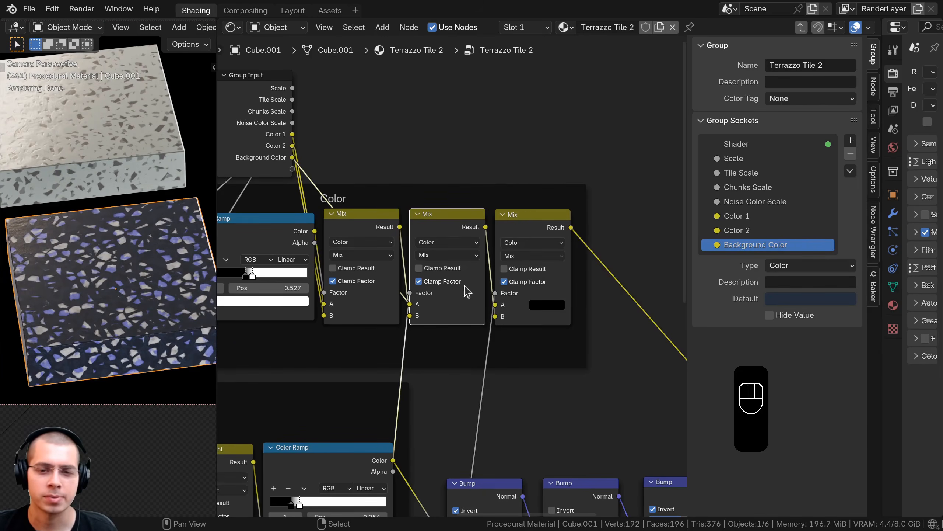
{"action": "scroll", "coordinate": [340, 186], "scroll_direction": "down", "scroll_amount": 4}
{"action": "middle_click_drag", "start_coordinate": [284, 183], "coordinate": [407, 206]}
{"action": "left_click", "coordinate": [388, 167]}
{"action": "key", "text": "g"}
{"action": "left_click", "coordinate": [386, 157]}
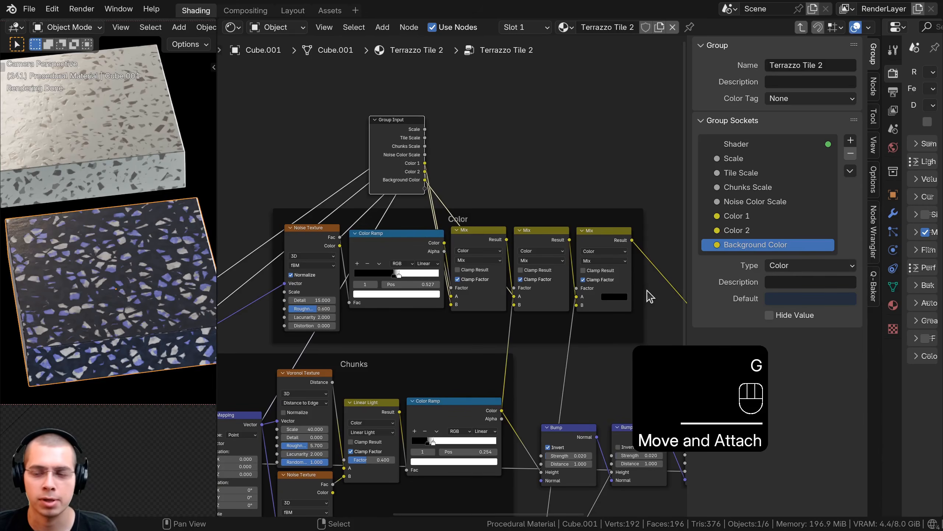
{"action": "middle_click_drag", "start_coordinate": [556, 289], "coordinate": [558, 289]}
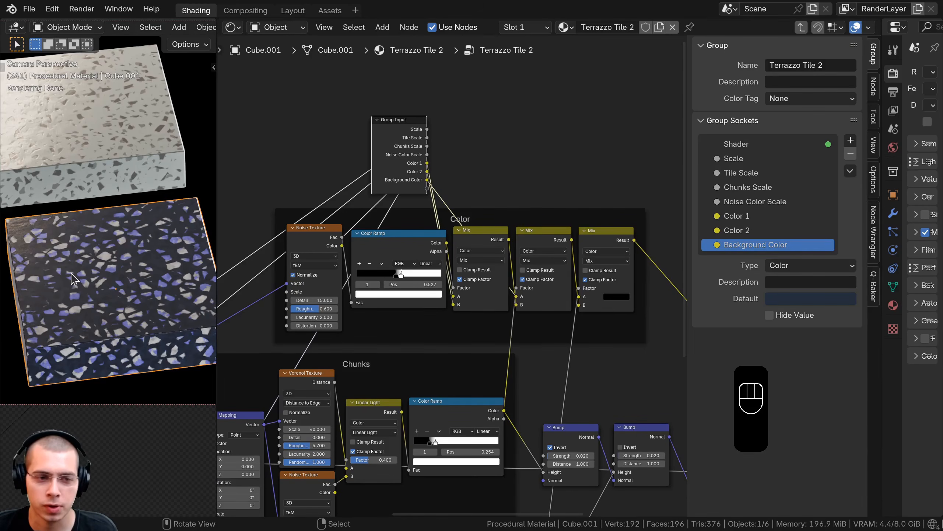
{"action": "scroll", "coordinate": [469, 268], "scroll_direction": "down", "scroll_amount": 5}
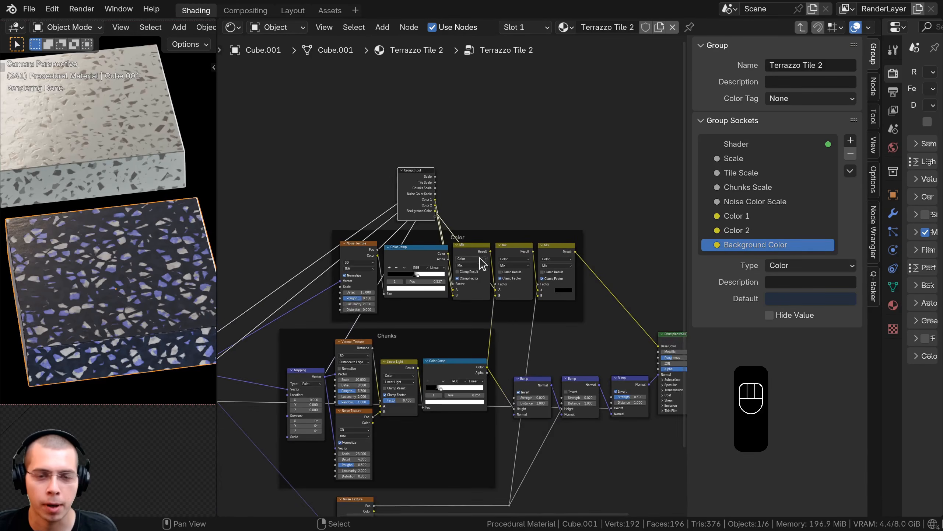
- Move the Group Input node beside the Noise Texture below the Chunks frame and expose that texture's Scale as a group input
{"action": "middle_click_drag", "start_coordinate": [480, 262], "coordinate": [490, 204]}
{"action": "key", "text": "g"}
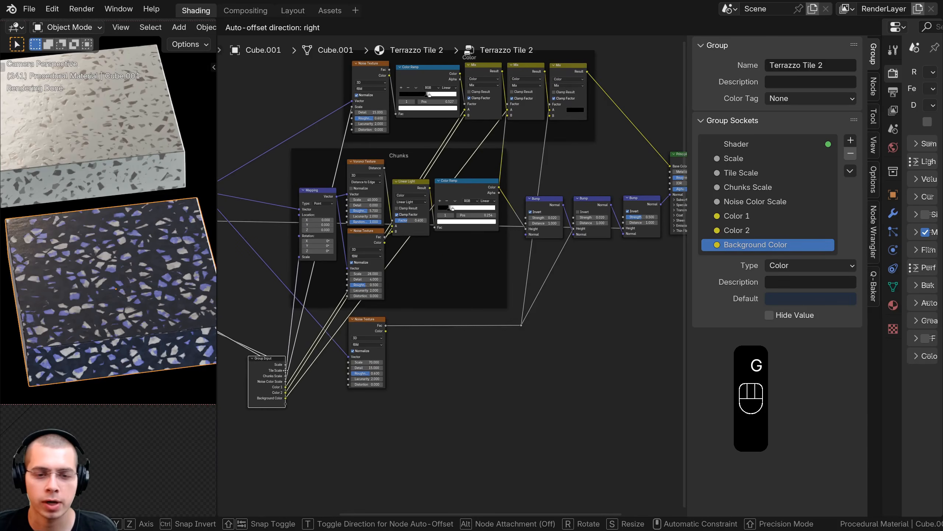
{"action": "left_click", "coordinate": [305, 358]}
{"action": "middle_click_drag", "start_coordinate": [305, 358], "coordinate": [455, 272]}
{"action": "scroll", "coordinate": [456, 273], "scroll_direction": "up", "scroll_amount": 8}
{"action": "left_click", "coordinate": [572, 209]}
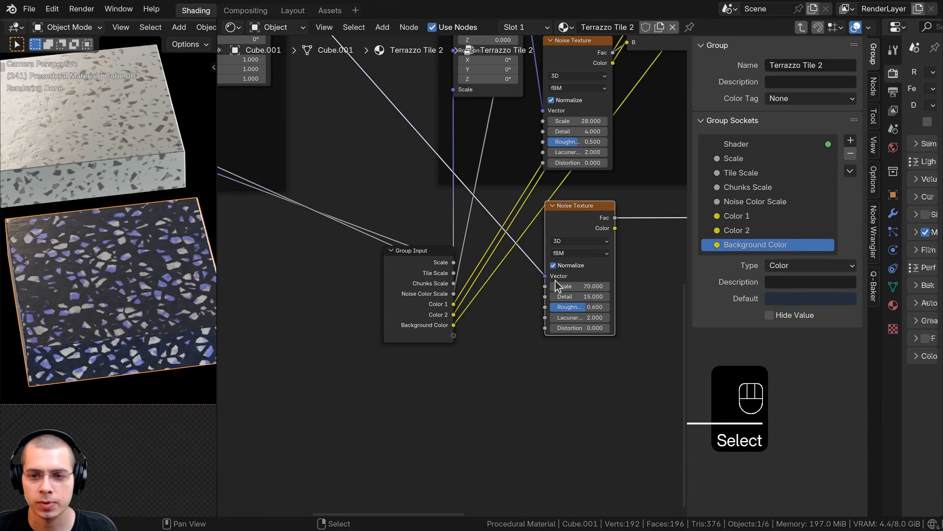
{"action": "left_click_drag", "start_coordinate": [545, 286], "coordinate": [454, 337]}
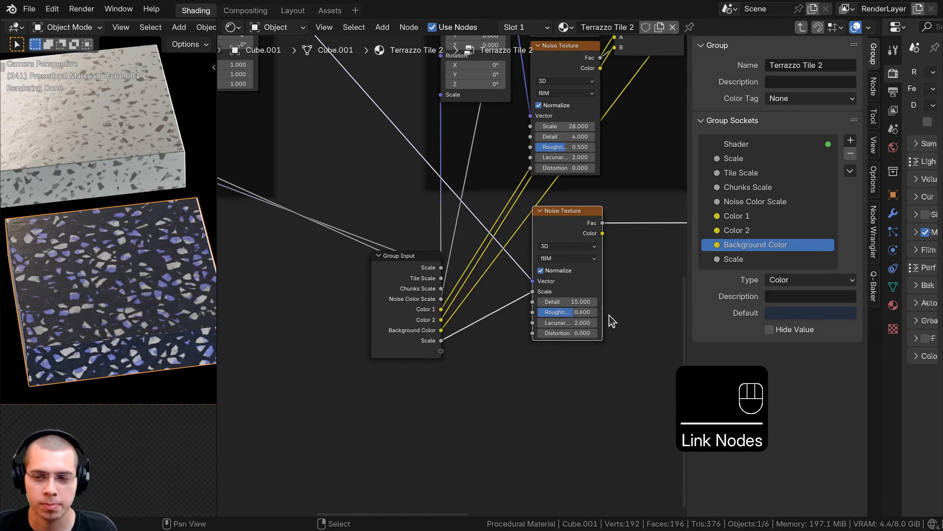
- Rename the newly added Scale socket as Noise Bump Scale
{"action": "double_click", "coordinate": [729, 260]}
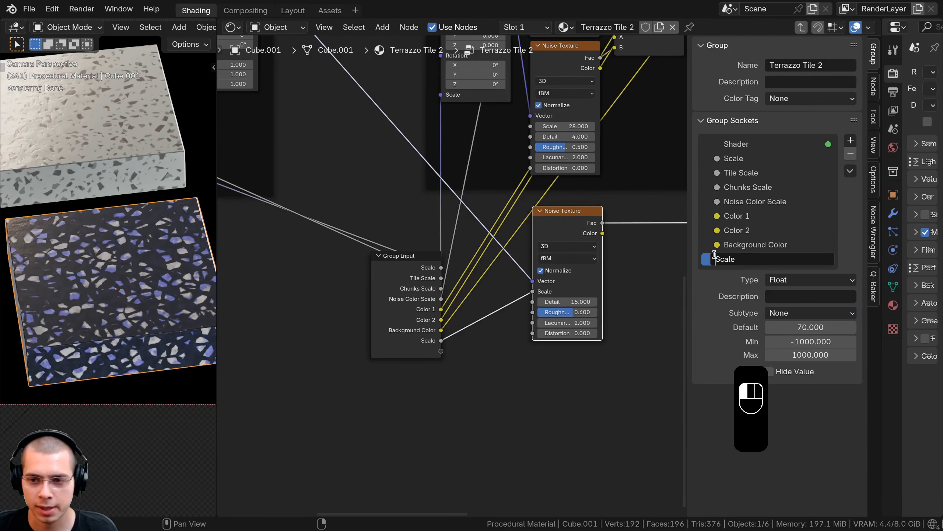
{"action": "type", "text": "Noise "}
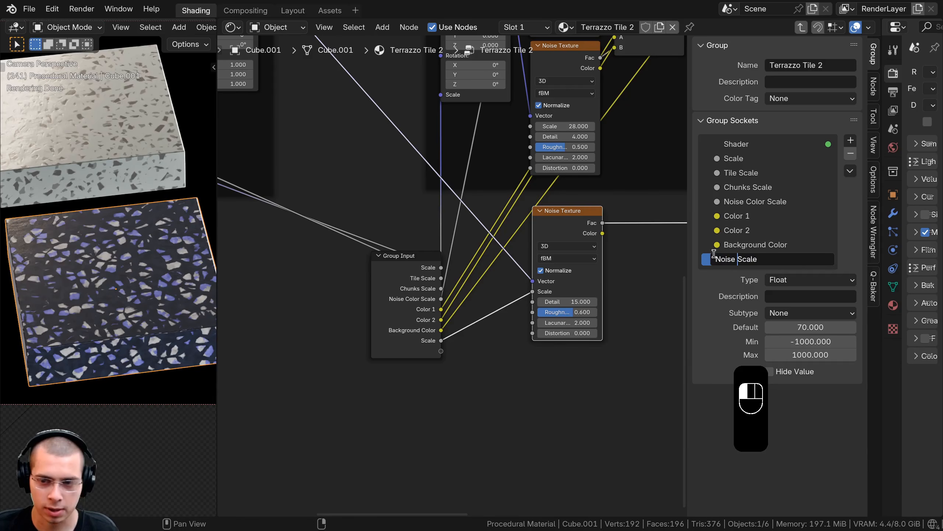
{"action": "type", "text": "Bump"}
{"action": "key", "text": "Return"}
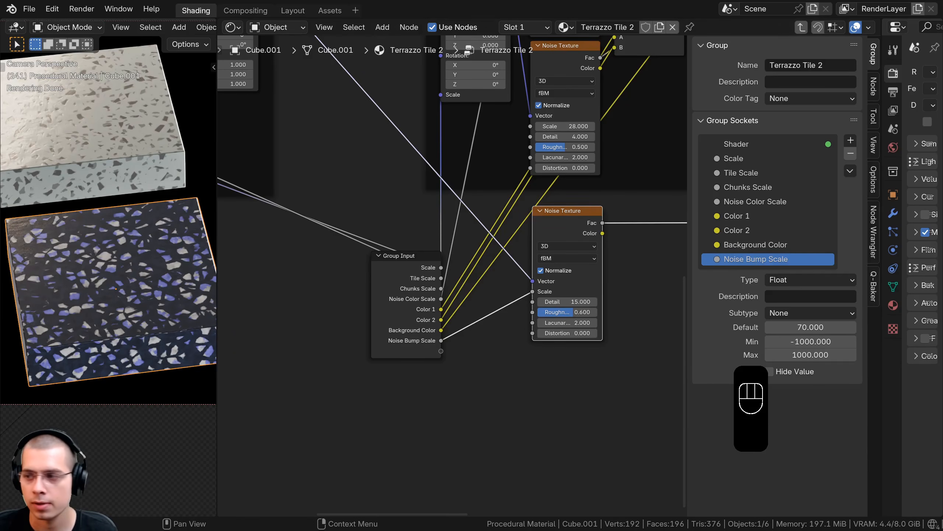
- Move the Group Input node below the Bump nodes and expose the Principled BSDF's Roughness as a group input
{"action": "scroll", "coordinate": [435, 316], "scroll_direction": "down", "scroll_amount": 6}
{"action": "right_click", "coordinate": [434, 314]}
{"action": "scroll", "coordinate": [455, 310], "scroll_direction": "down", "scroll_amount": 4}
{"action": "scroll", "coordinate": [478, 310], "scroll_direction": "down", "scroll_amount": 3}
{"action": "middle_click_drag", "start_coordinate": [442, 307], "coordinate": [312, 338]}
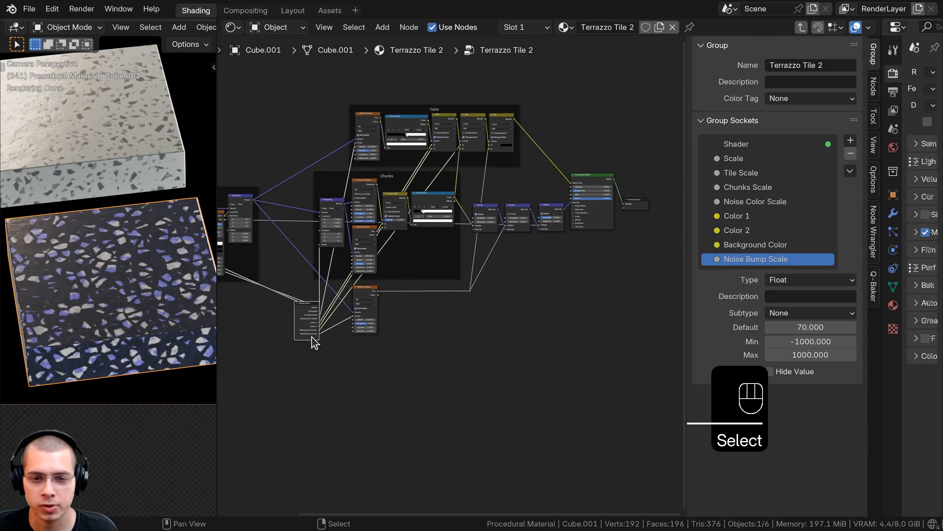
{"action": "key", "text": "g"}
{"action": "left_click", "coordinate": [483, 301]}
{"action": "scroll", "coordinate": [498, 241], "scroll_direction": "up", "scroll_amount": 4}
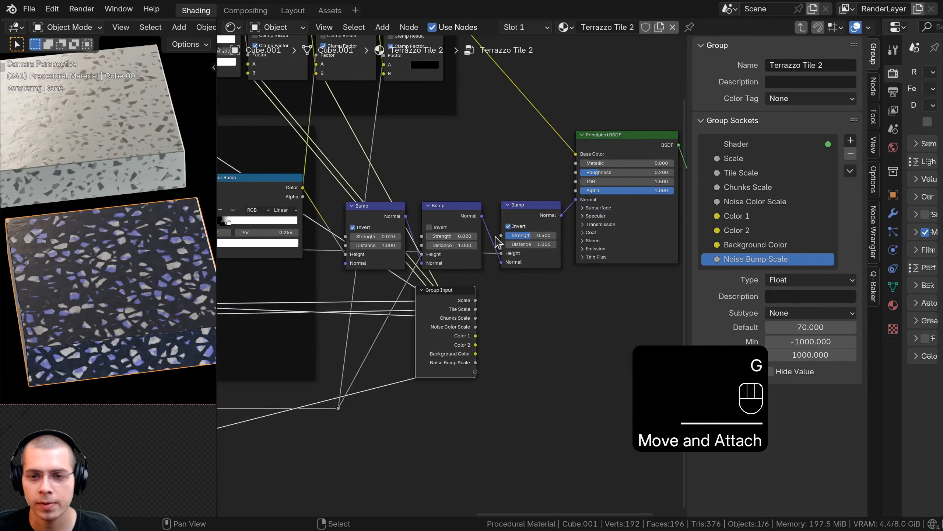
{"action": "left_click_drag", "start_coordinate": [576, 200], "coordinate": [572, 210]}
{"action": "left_click_drag", "start_coordinate": [478, 368], "coordinate": [436, 354]}
- Expose the Strength of the first Bump node as a group input and rename the socket as Chunks Bump Strength
{"action": "scroll", "coordinate": [409, 349], "scroll_direction": "up", "scroll_amount": 4}
{"action": "middle_click_drag", "start_coordinate": [393, 345], "coordinate": [452, 324]}
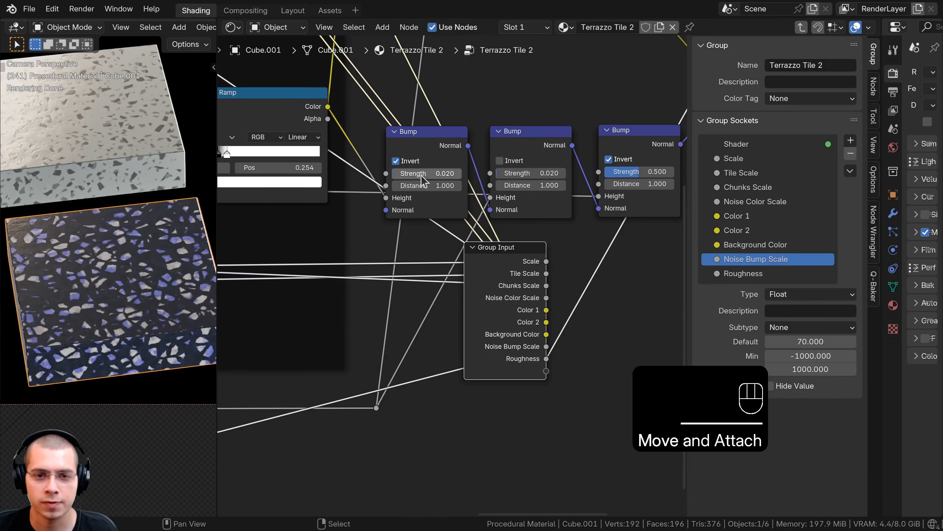
{"action": "left_click_drag", "start_coordinate": [422, 175], "coordinate": [389, 193]}
{"action": "left_click_drag", "start_coordinate": [540, 373], "coordinate": [546, 371]}
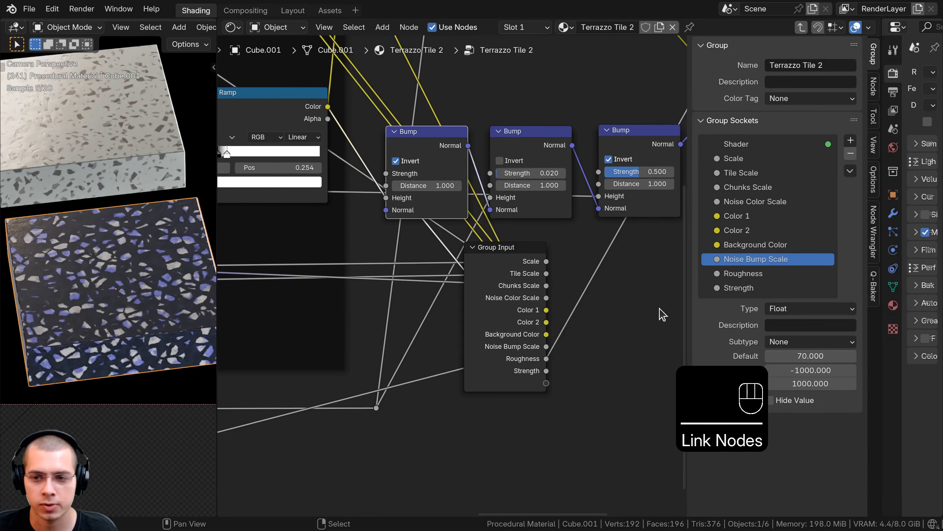
{"action": "left_click", "coordinate": [728, 289]}
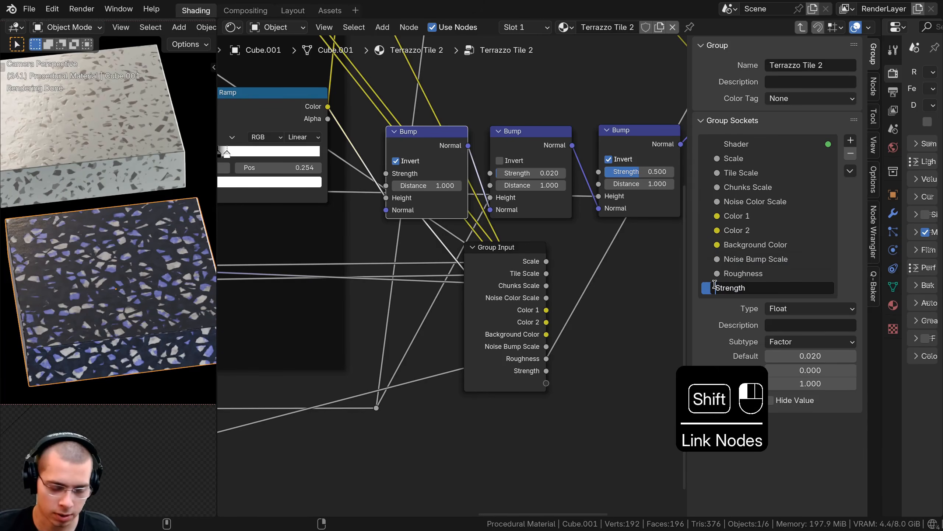
{"action": "type", "text": "Chuk"}
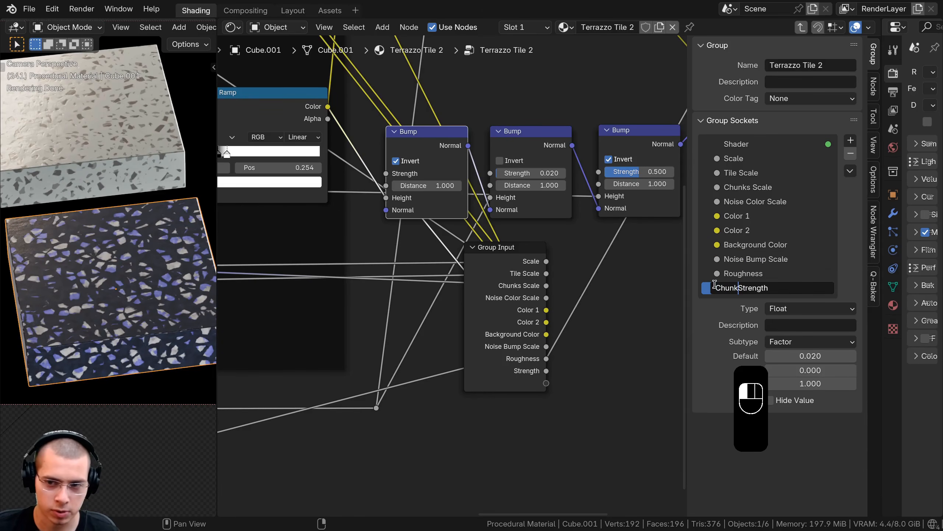
- Expose the Strength of the second Bump node as a group input and rename the socket as Noise Bump Strength
{"action": "left_click_drag", "start_coordinate": [507, 174], "coordinate": [547, 384]}
{"action": "double_click", "coordinate": [728, 302]}
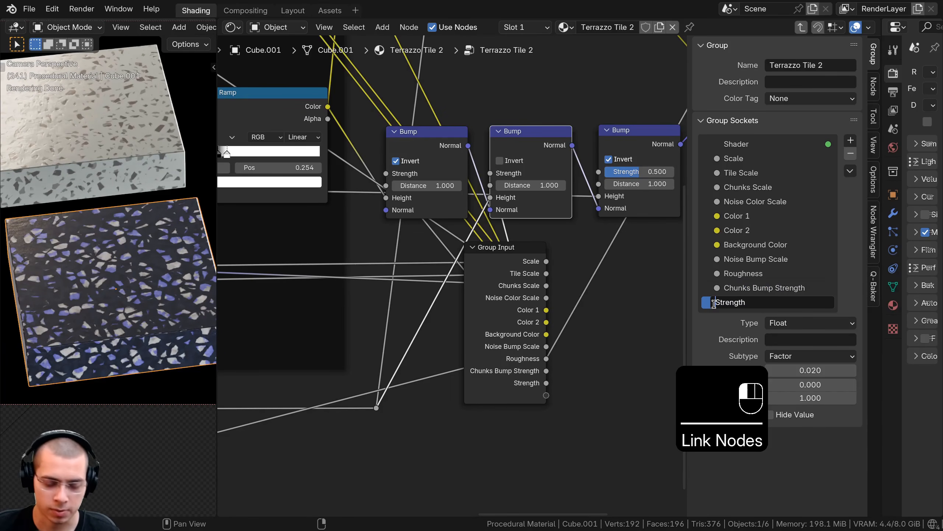
{"action": "type", "text": "Noise u"}
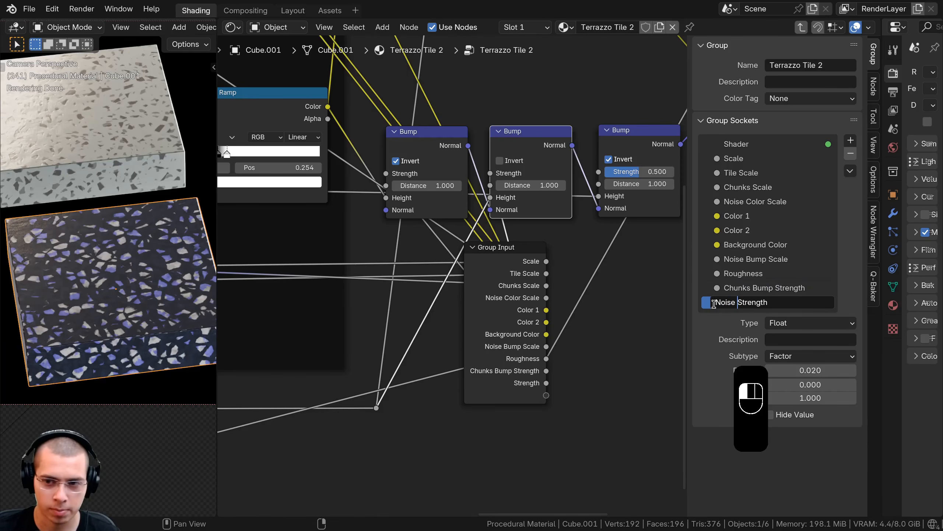
{"action": "type", "text": "Bump"}
{"action": "key", "text": "Return"}
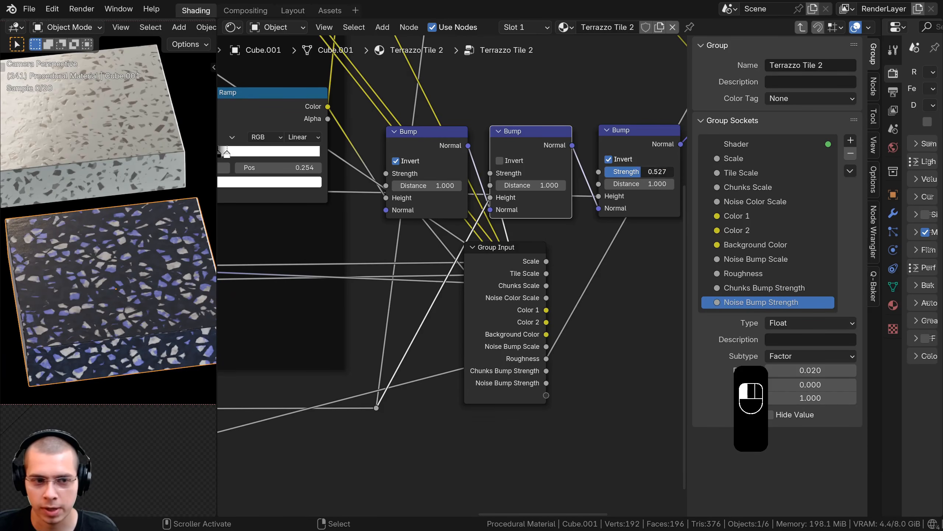
- Try other Strength values on the third Bump node to preview its effect on the tile
{"action": "left_click_drag", "start_coordinate": [641, 171], "coordinate": [667, 172]}
{"action": "left_click_drag", "start_coordinate": [605, 172], "coordinate": [674, 172]}
{"action": "right_click", "coordinate": [673, 172]}
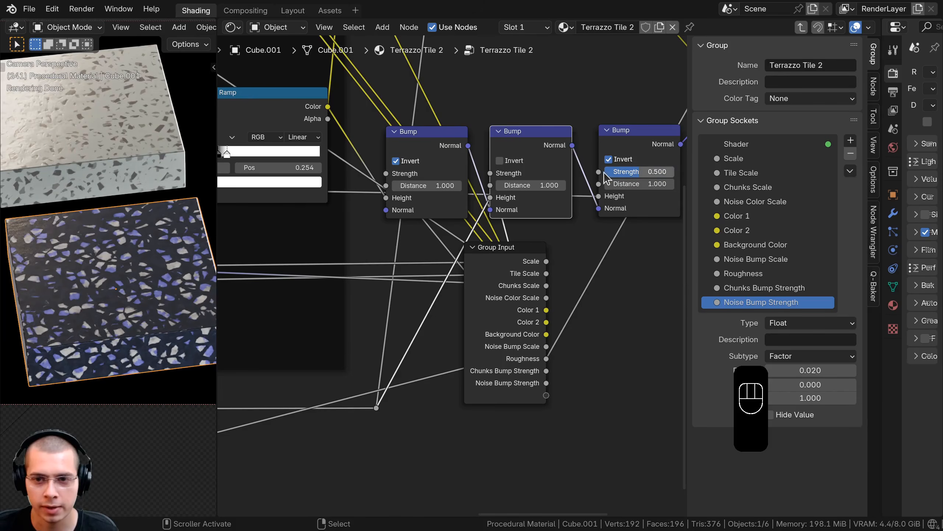
- Expose the Strength of the third Bump node as a group input and rename the socket as Tile Bump Strength
{"action": "left_click_drag", "start_coordinate": [598, 171], "coordinate": [593, 332]}
{"action": "left_click_drag", "start_coordinate": [555, 387], "coordinate": [547, 395]}
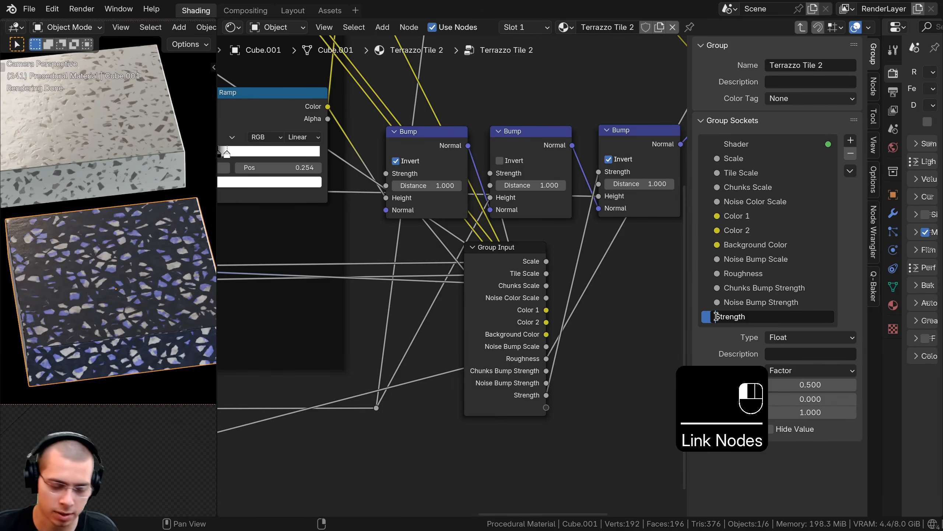
{"action": "left_click", "coordinate": [716, 316]}
{"action": "type", "text": "Tile Bump"}
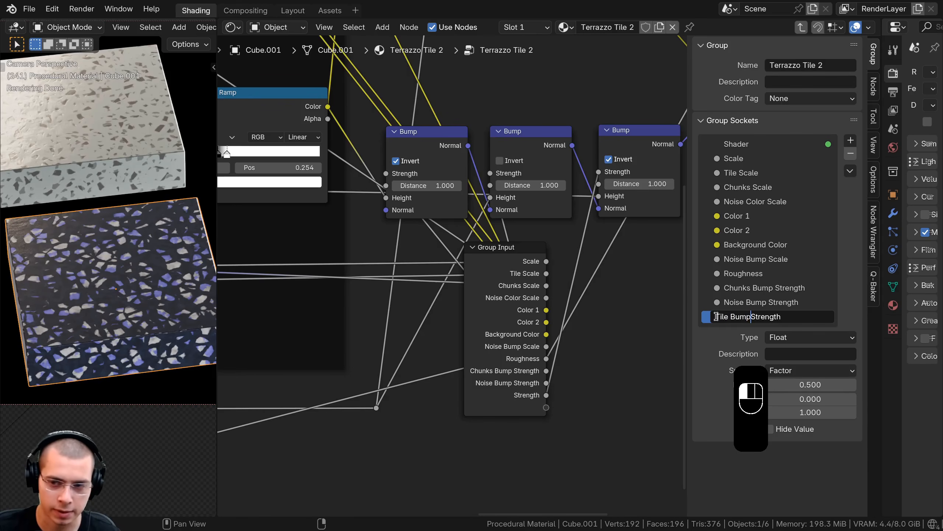
- Move the Group Input node to the start of the node tree, just before the Mapping frame
{"action": "scroll", "coordinate": [521, 307], "scroll_direction": "down", "scroll_amount": 3}
{"action": "left_click", "coordinate": [490, 303]}
{"action": "scroll", "coordinate": [528, 316], "scroll_direction": "down", "scroll_amount": 2}
{"action": "middle_click_drag", "start_coordinate": [547, 327], "coordinate": [715, 359]}
{"action": "key", "text": "g"}
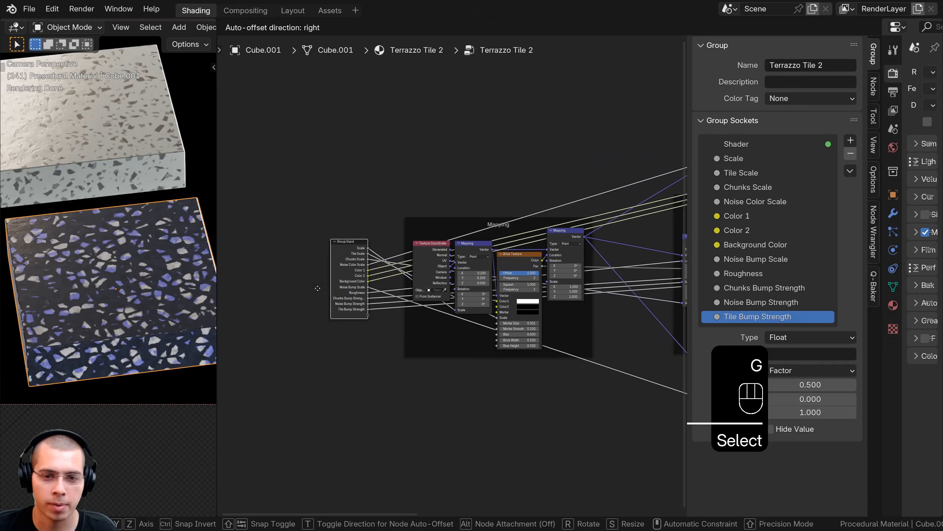
{"action": "left_click", "coordinate": [316, 289]}
- Move the Group Input node together with the Mapping frame closer to the rest of the node tree and deselect everything
{"action": "key", "text": "b"}
{"action": "left_click_drag", "start_coordinate": [337, 187], "coordinate": [539, 380]}
{"action": "key", "text": "b"}
{"action": "left_click_drag", "start_coordinate": [323, 144], "coordinate": [389, 256]}
{"action": "key", "text": "g"}
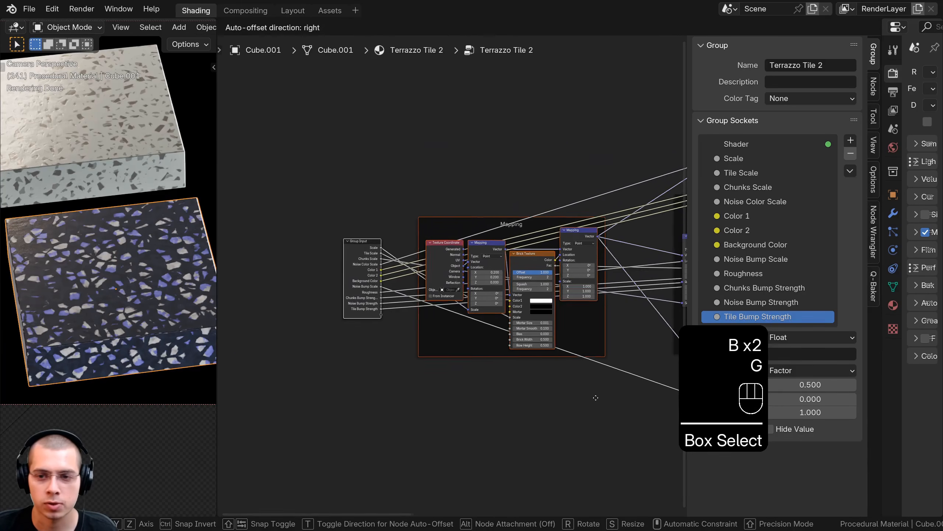
{"action": "left_click", "coordinate": [631, 404]}
{"action": "key", "text": "a"}
{"action": "middle_click_drag", "start_coordinate": [566, 347], "coordinate": [500, 355]}
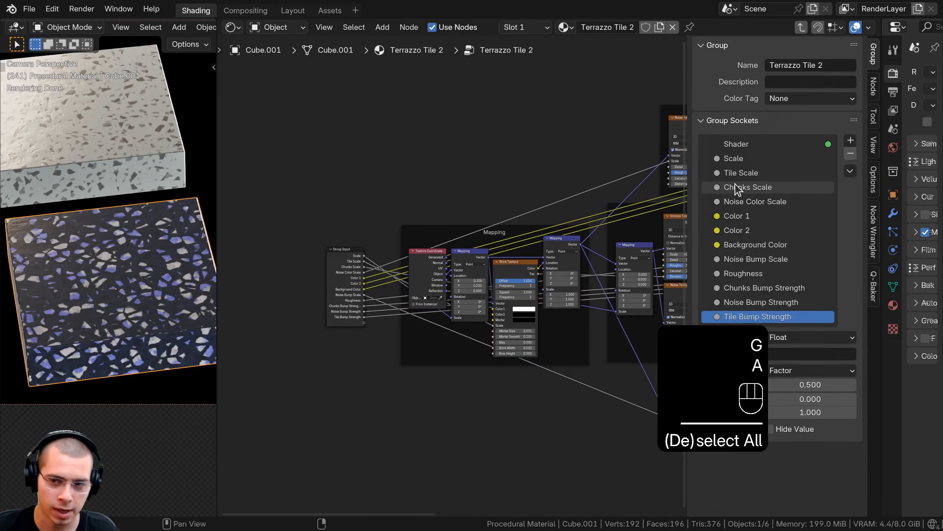
- Hide the node editor's sidebar and leave the Terrazzo Tile 2 node group
{"action": "key", "text": "n"}
{"action": "scroll", "coordinate": [517, 242], "scroll_direction": "up", "scroll_amount": 2}
{"action": "key", "text": "Tab"}
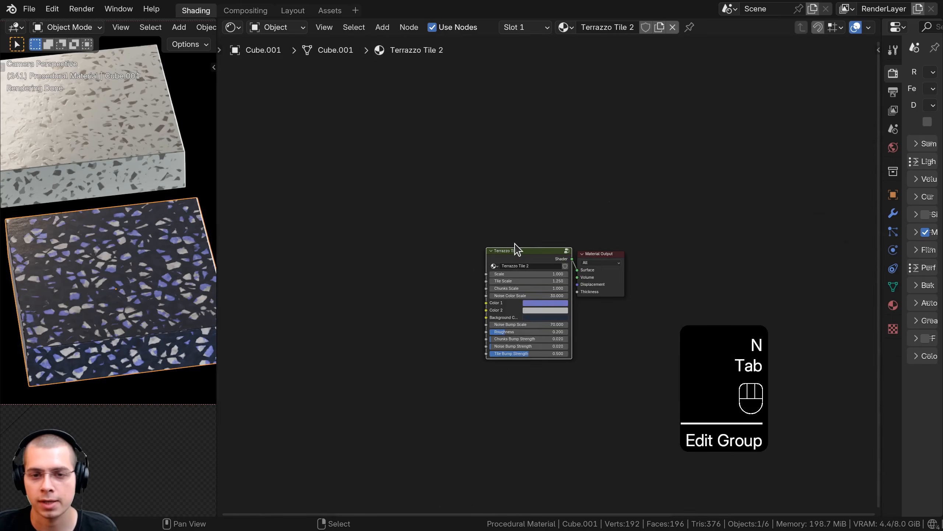
- Widen the 3D viewport so the blue terrazzo tile can be seen beside the group node
{"action": "scroll", "coordinate": [509, 248], "scroll_direction": "up", "scroll_amount": 4}
{"action": "middle_click_drag", "start_coordinate": [140, 314], "coordinate": [138, 309], "text": "shift"}
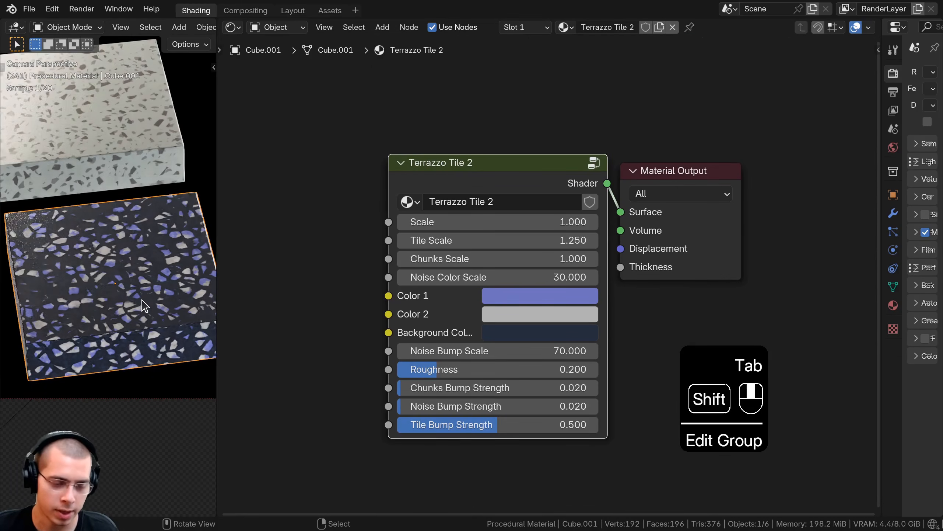
{"action": "scroll", "coordinate": [144, 301], "scroll_direction": "up", "scroll_amount": 2}
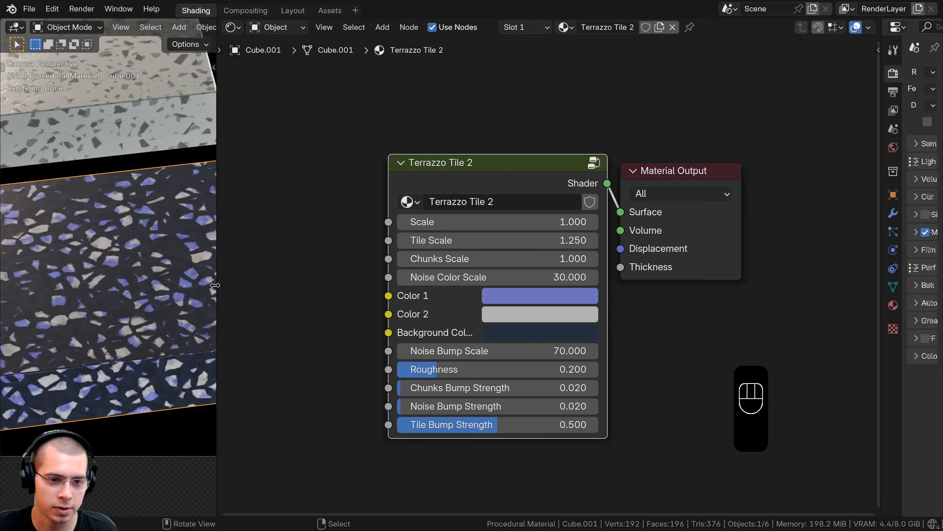
{"action": "left_click_drag", "start_coordinate": [216, 285], "coordinate": [402, 285]}
- Try out the Scale, Tile Scale, Chunks Scale and Noise Color Scale inputs of the group node
{"action": "left_click_drag", "start_coordinate": [591, 221], "coordinate": [788, 222]}
{"action": "right_click", "coordinate": [569, 227]}
{"action": "left_click_drag", "start_coordinate": [569, 240], "coordinate": [892, 240]}
{"action": "right_click", "coordinate": [561, 245]}
{"action": "left_click_drag", "start_coordinate": [561, 258], "coordinate": [698, 259]}
{"action": "right_click", "coordinate": [560, 258]}
{"action": "left_click_drag", "start_coordinate": [561, 277], "coordinate": [765, 277]}
{"action": "right_click", "coordinate": [587, 298]}
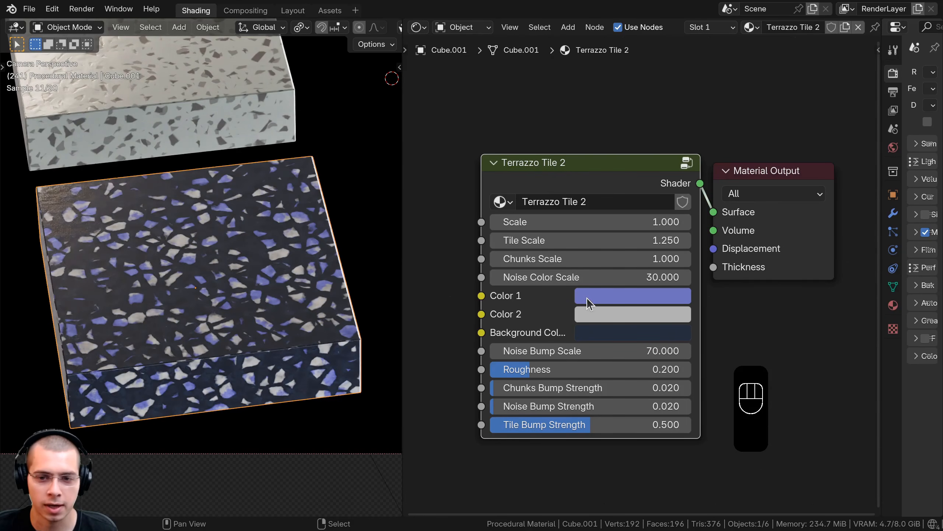
- Try different brightness and hues for the group node's Color 1 and Color 2 inputs
{"action": "left_click", "coordinate": [586, 297]}
{"action": "left_click_drag", "start_coordinate": [750, 64], "coordinate": [747, 179]}
{"action": "right_click", "coordinate": [747, 179]}
{"action": "left_click_drag", "start_coordinate": [664, 80], "coordinate": [721, 152]}
{"action": "right_click", "coordinate": [720, 152]}
{"action": "left_click", "coordinate": [586, 314]}
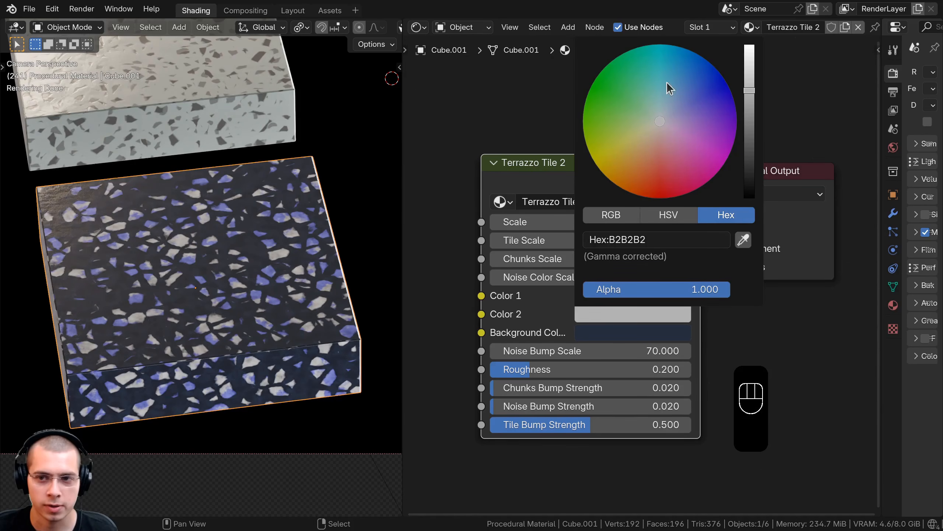
{"action": "left_click_drag", "start_coordinate": [670, 89], "coordinate": [712, 177]}
{"action": "right_click", "coordinate": [712, 177]}
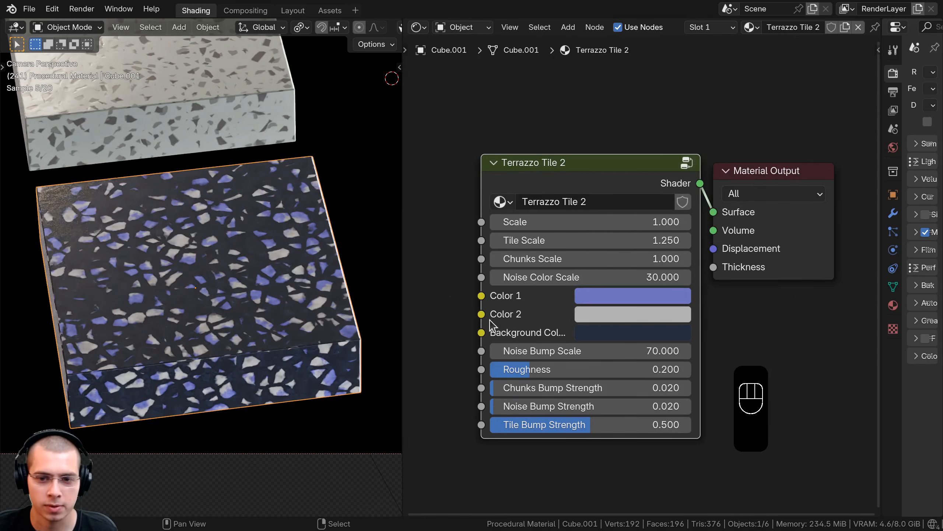
- Widen the Terrazzo Tile 2 group node to fit the full Background Color label and try other background colors
{"action": "left_click", "coordinate": [612, 336]}
{"action": "left_click_drag", "start_coordinate": [587, 114], "coordinate": [654, 136]}
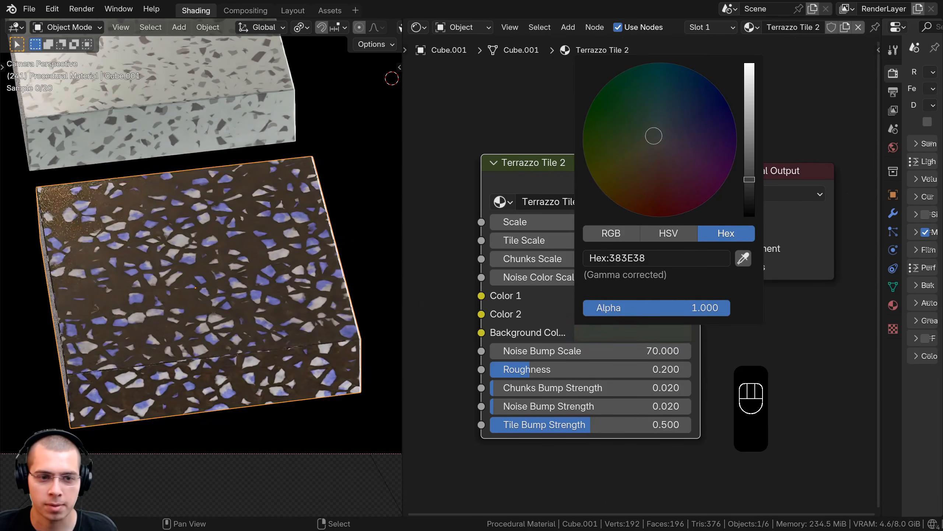
{"action": "right_click", "coordinate": [654, 136]}
{"action": "left_click_drag", "start_coordinate": [482, 183], "coordinate": [464, 183]}
{"action": "left_click", "coordinate": [593, 334]}
{"action": "left_click_drag", "start_coordinate": [742, 168], "coordinate": [739, 119]}
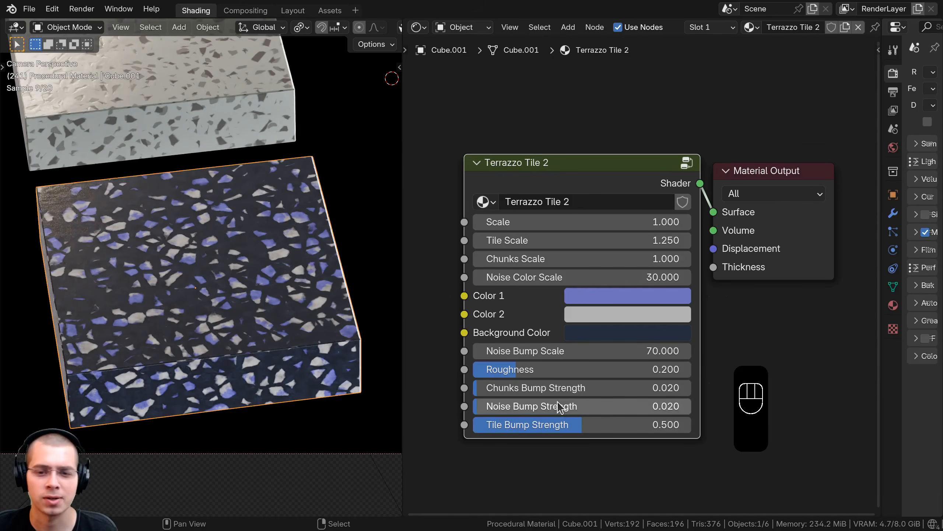
- Try out the bump inputs of the group node, including Tile Bump Strength
{"action": "left_click_drag", "start_coordinate": [517, 351], "coordinate": [522, 407]}
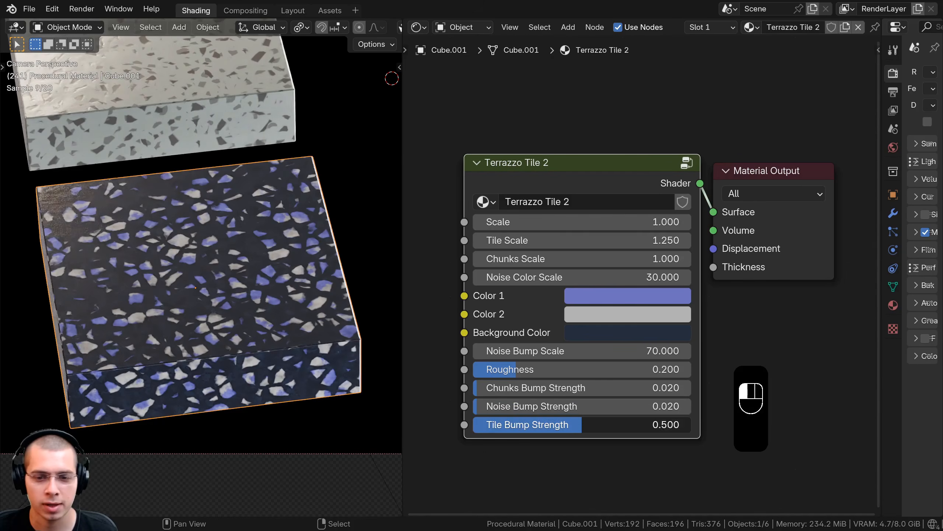
{"action": "mouse_move", "coordinate": [581, 424]}
{"action": "left_mouse_down"}
{"action": "mouse_move", "coordinate": [648, 424]}
{"action": "mouse_move", "coordinate": [582, 425]}
{"action": "left_mouse_up"}
{"action": "middle_click_drag", "start_coordinate": [643, 176], "coordinate": [657, 145]}
- Examine the light and dark terrazzo tiles in the rendered viewport, close up and from farther away, with nothing selected
{"action": "key", "text": "a"}
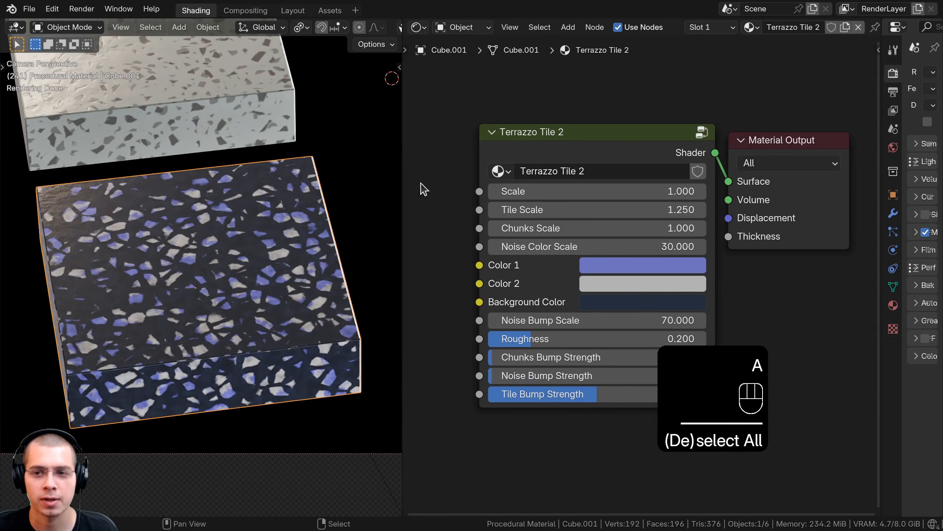
{"action": "middle_click_drag", "start_coordinate": [242, 173], "coordinate": [231, 273], "text": "shift"}
{"action": "key", "text": "a"}
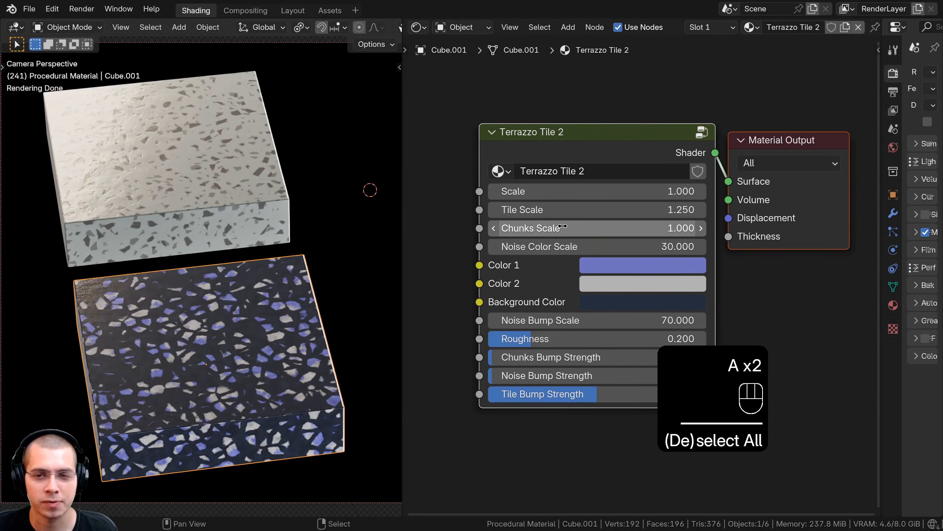
{"action": "left_click", "coordinate": [538, 143]}
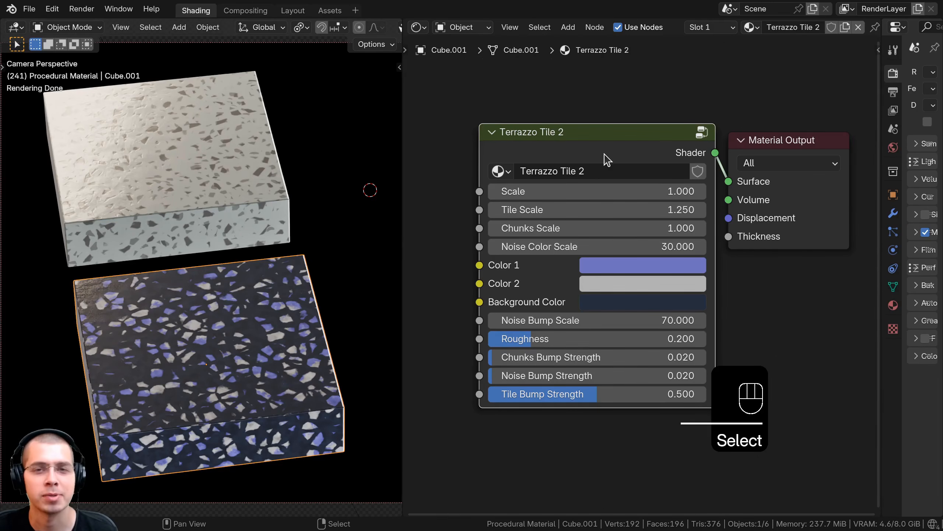
{"action": "middle_click_drag", "start_coordinate": [302, 205], "coordinate": [247, 201], "text": "shift"}
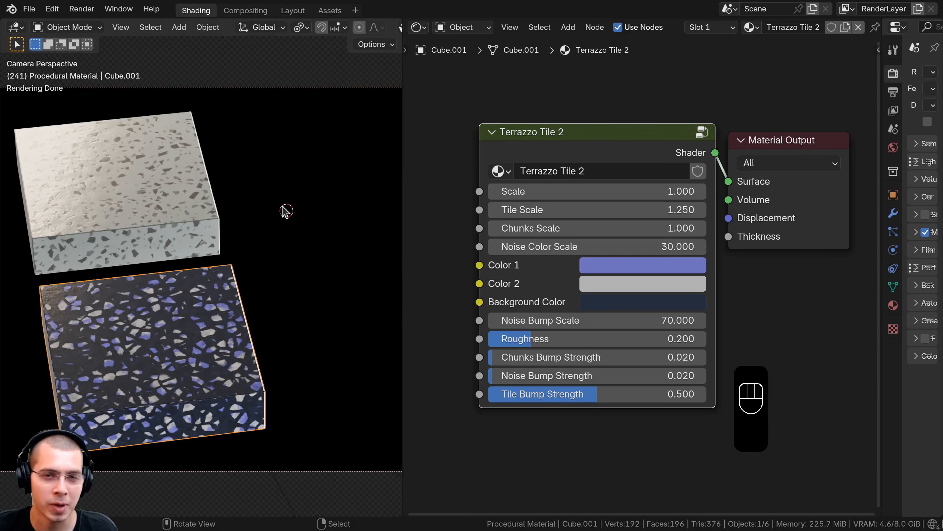
{"action": "scroll", "coordinate": [286, 206], "scroll_direction": "down", "scroll_amount": 2}
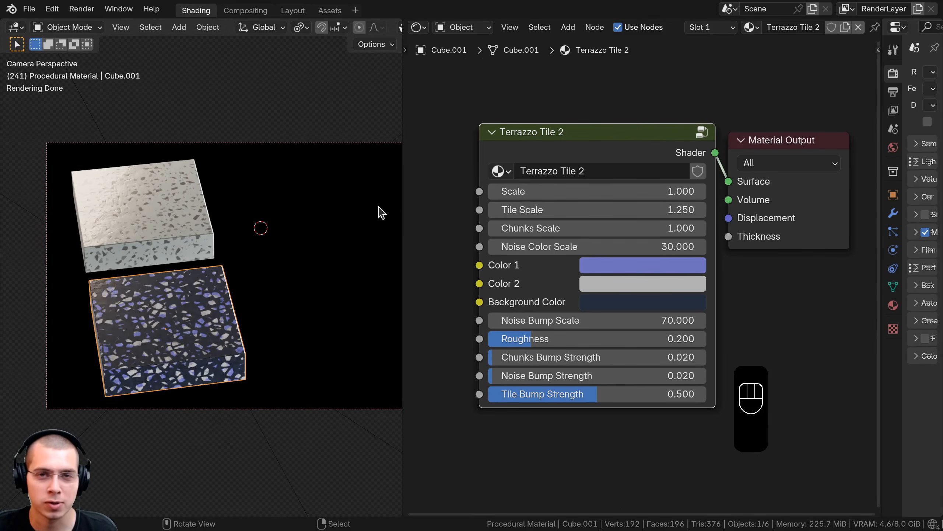
{"action": "middle_click_drag", "start_coordinate": [242, 253], "coordinate": [197, 228], "text": "shift"}
{"action": "scroll", "coordinate": [223, 224], "scroll_direction": "up", "scroll_amount": 2}
{"action": "key", "text": "a"}
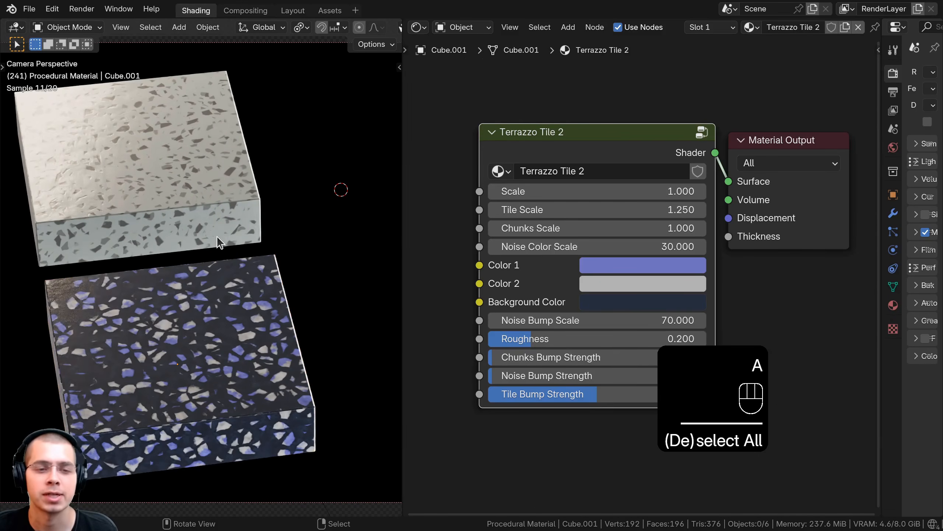
{"action": "scroll", "coordinate": [224, 237], "scroll_direction": "up", "scroll_amount": 2}
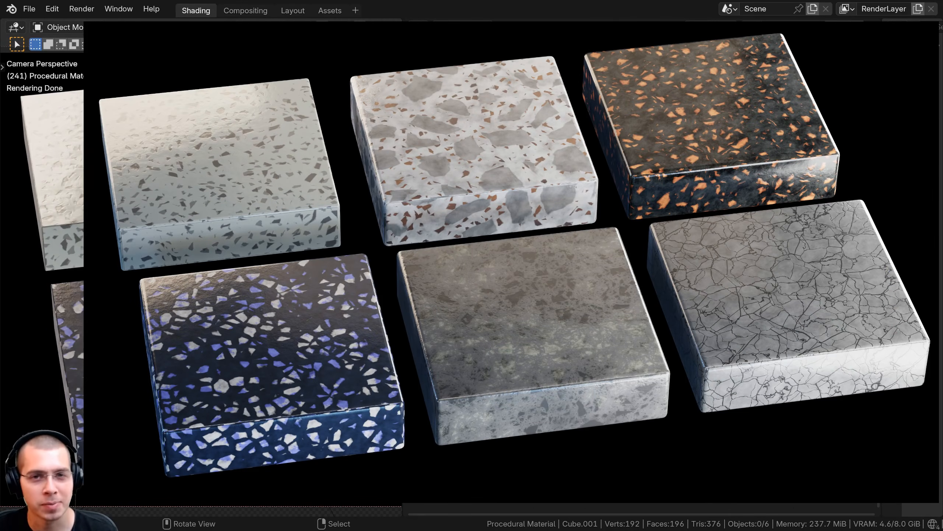
{"action": "middle_click_drag", "start_coordinate": [224, 236], "coordinate": [240, 237], "text": "shift"}
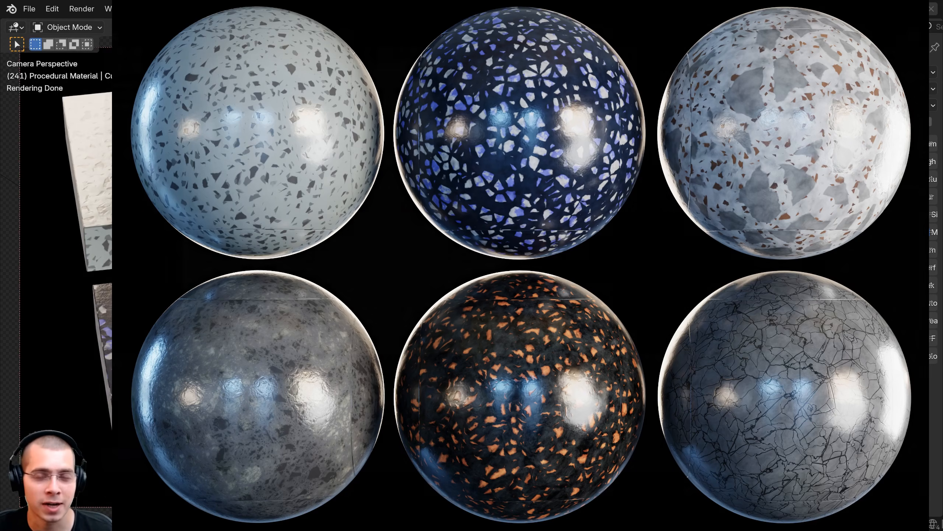
- In the teapot scene, apply materials from the Ultimate Material Pack asset library, ending with Wood 1 on the tabletop
{"action": "left_click_drag", "start_coordinate": [326, 394], "coordinate": [391, 152]}
{"action": "left_click_drag", "start_coordinate": [328, 391], "coordinate": [264, 285]}
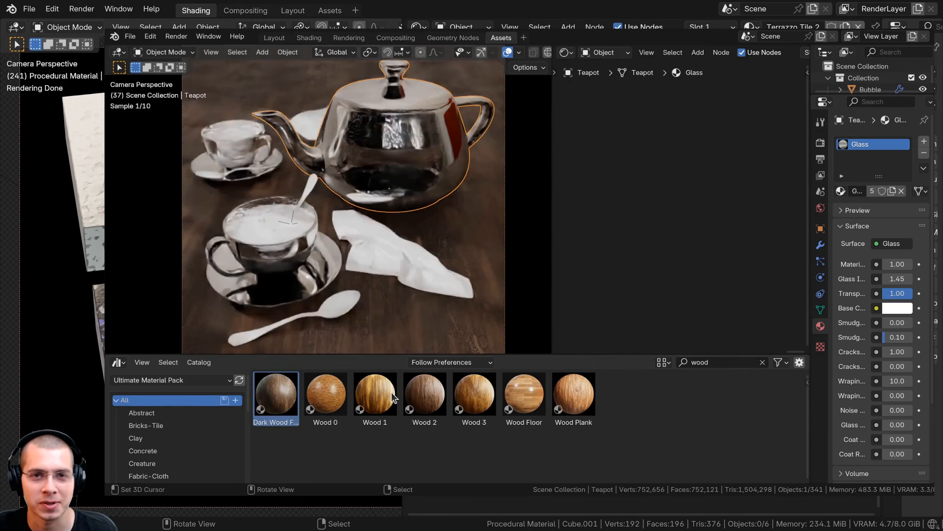
{"action": "left_click_drag", "start_coordinate": [326, 393], "coordinate": [482, 236]}
{"action": "left_click_drag", "start_coordinate": [375, 394], "coordinate": [472, 237]}
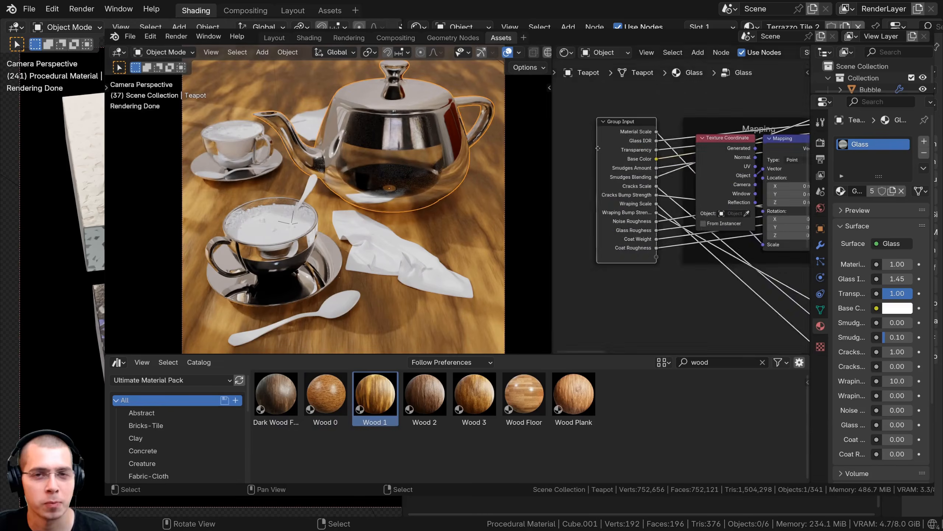
{"action": "right_click_drag", "start_coordinate": [466, 253], "coordinate": [466, 220]}
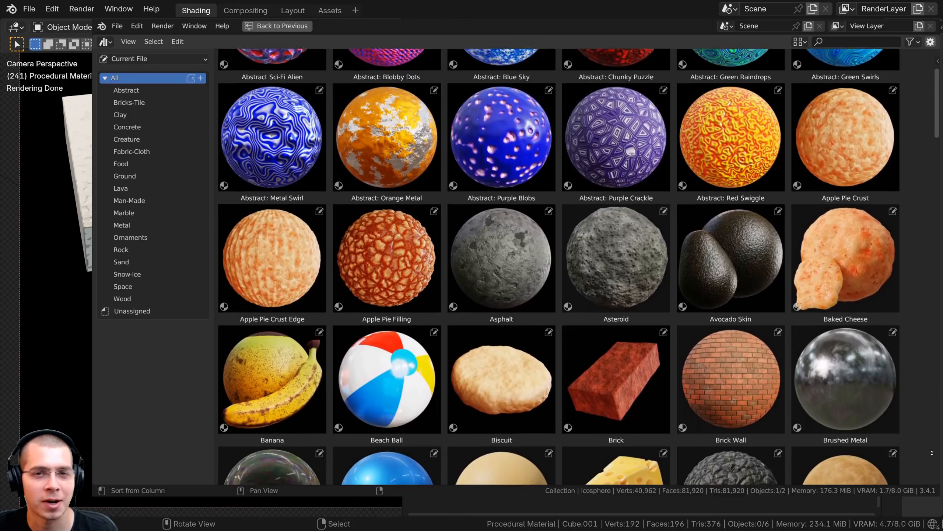
- Browse the material pack's asset previews and the Blender Procedural Material Tutorials playlist on YouTube
{"action": "scroll", "coordinate": [580, 266], "scroll_direction": "down", "scroll_amount": 5}
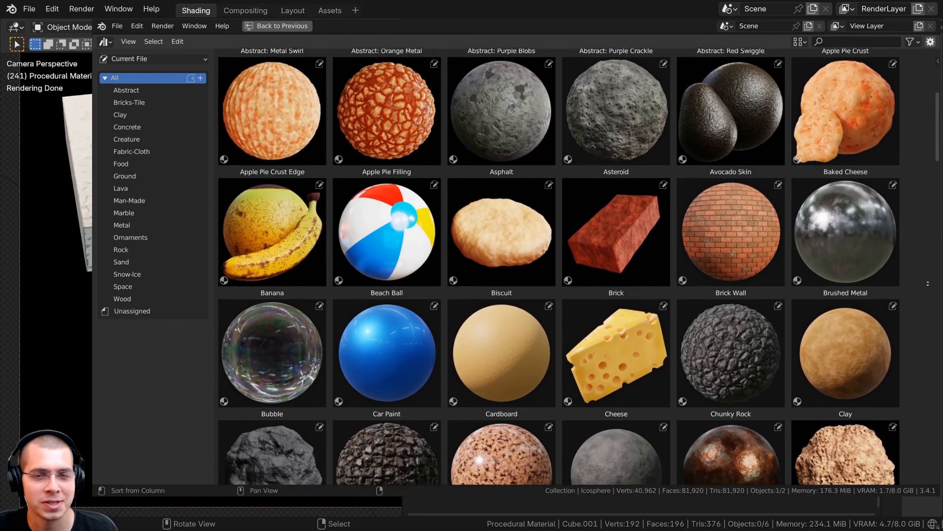
{"action": "scroll", "coordinate": [580, 267], "scroll_direction": "down", "scroll_amount": 8}
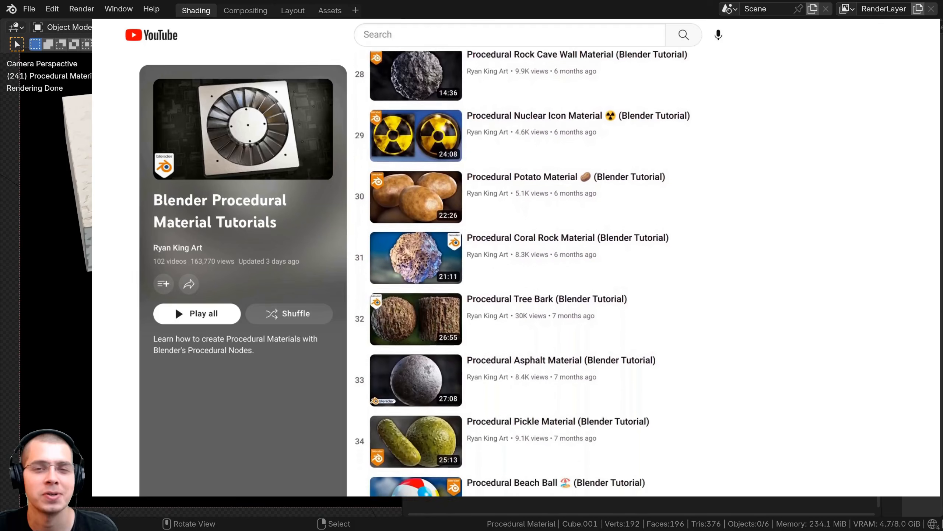
{"action": "scroll", "coordinate": [527, 271], "scroll_direction": "down", "scroll_amount": 6}
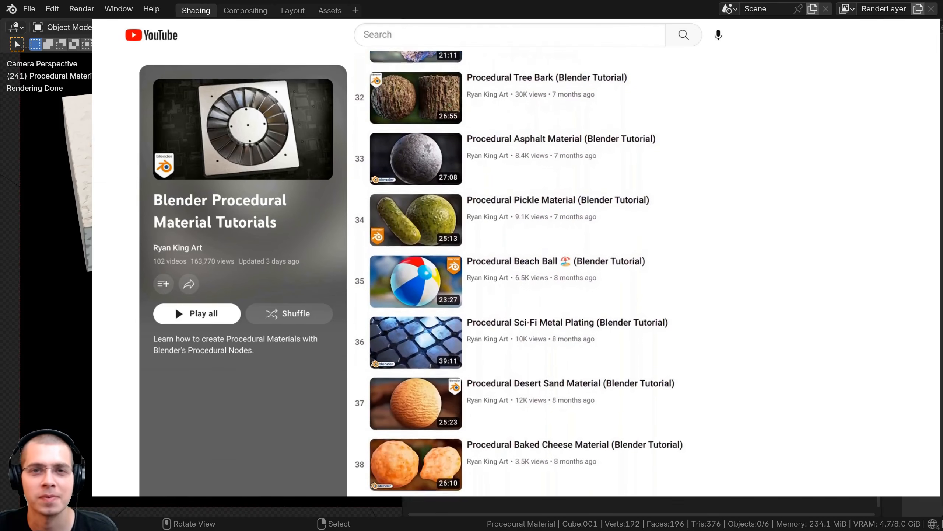
{"action": "scroll", "coordinate": [528, 272], "scroll_direction": "down", "scroll_amount": 7}
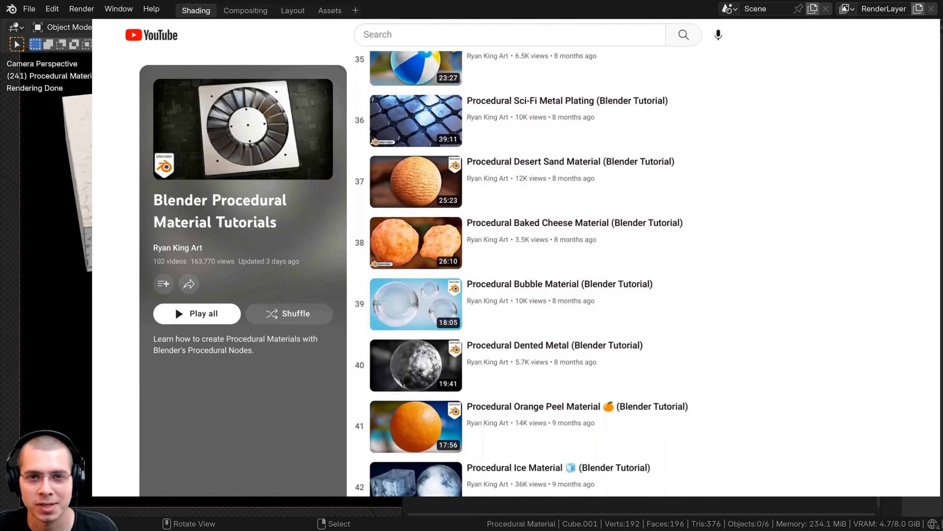
{"action": "scroll", "coordinate": [527, 271], "scroll_direction": "down", "scroll_amount": 4}
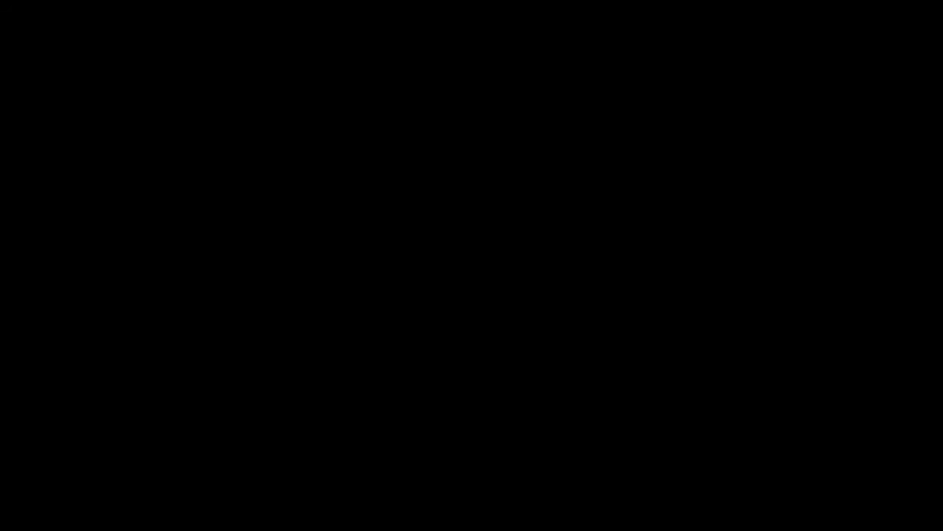